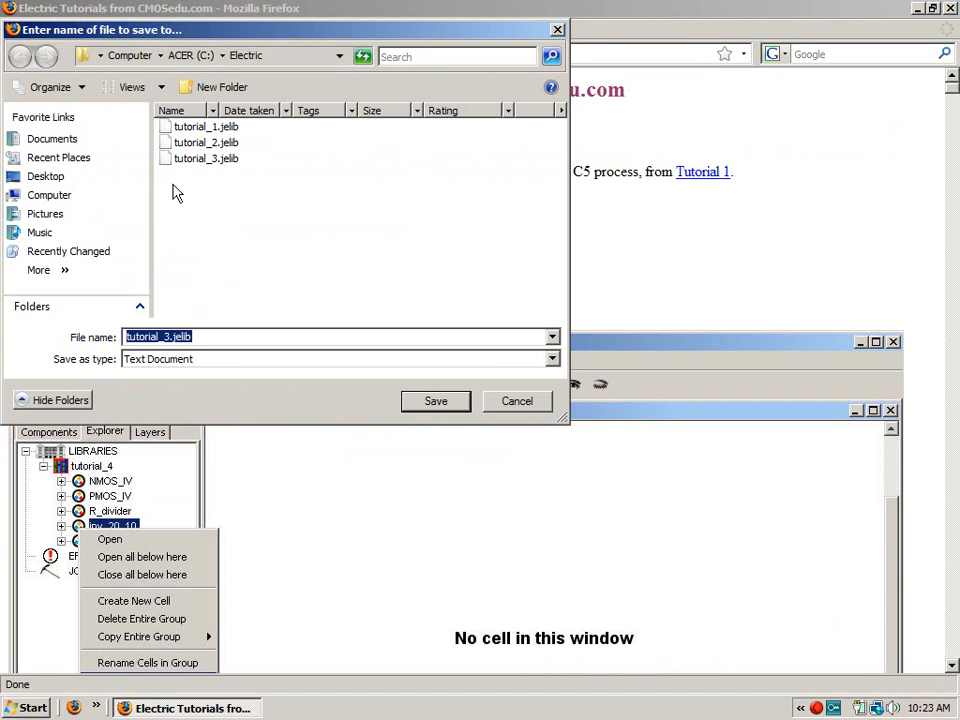
- Save the downloaded tutorial_3.jelib into the C:\Electric folder, minimize the browser and launch Electric
{"action": "left_click", "coordinate": [446, 410]}
{"action": "left_click", "coordinate": [540, 362]}
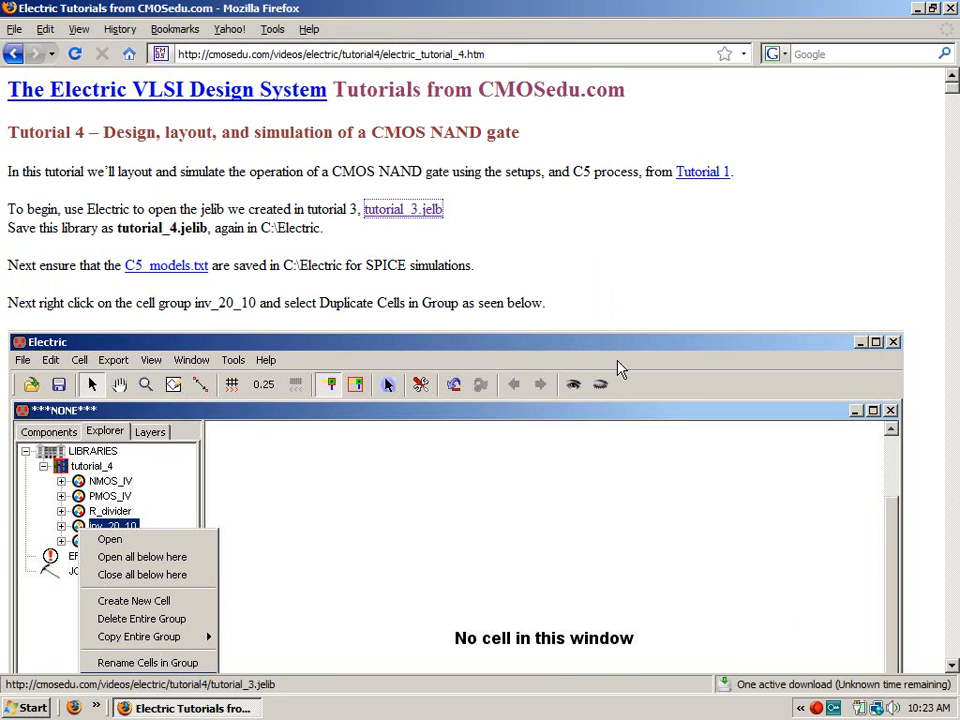
{"action": "left_click", "coordinate": [920, 7]}
{"action": "double_click", "coordinate": [198, 112]}
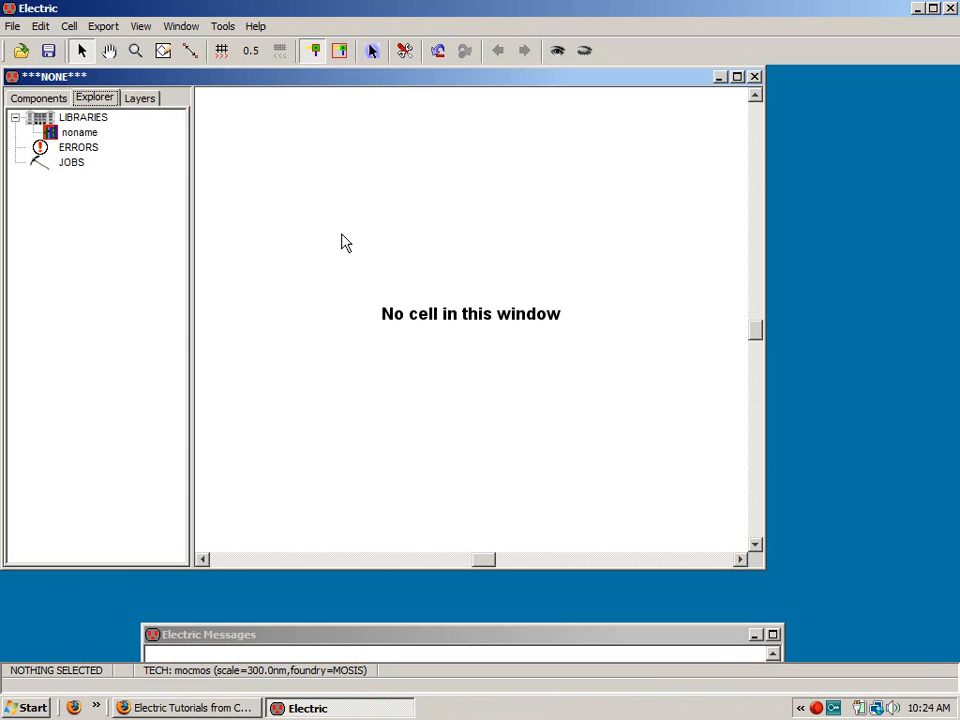
- Raise the Electric Messages window, widen it to the screen's right edge and reduce its height
{"action": "left_click_drag", "start_coordinate": [419, 636], "coordinate": [411, 557]}
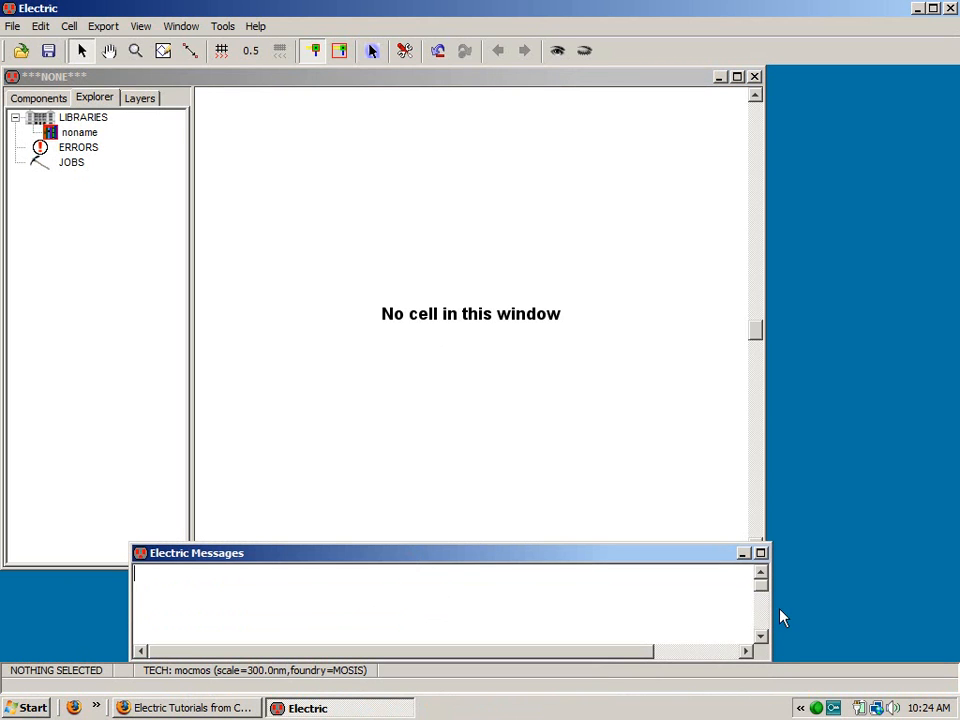
{"action": "left_click_drag", "start_coordinate": [773, 602], "coordinate": [957, 602]}
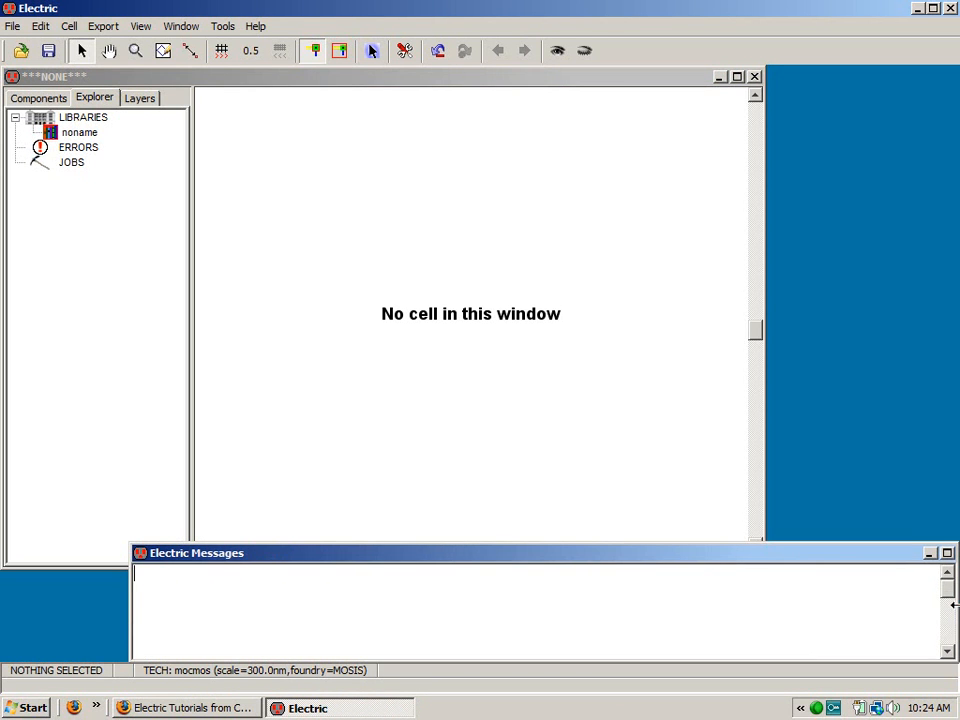
{"action": "left_click_drag", "start_coordinate": [913, 545], "coordinate": [908, 566]}
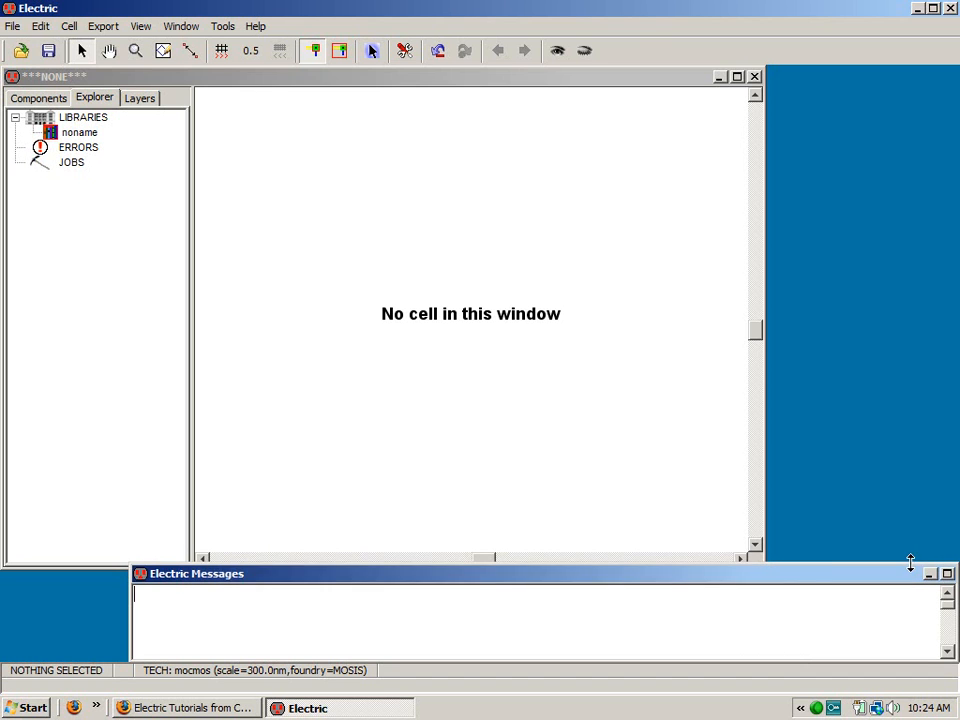
- Tile the empty cell window horizontally and stretch the Electric Messages window across the full width below it
{"action": "left_click", "coordinate": [482, 76]}
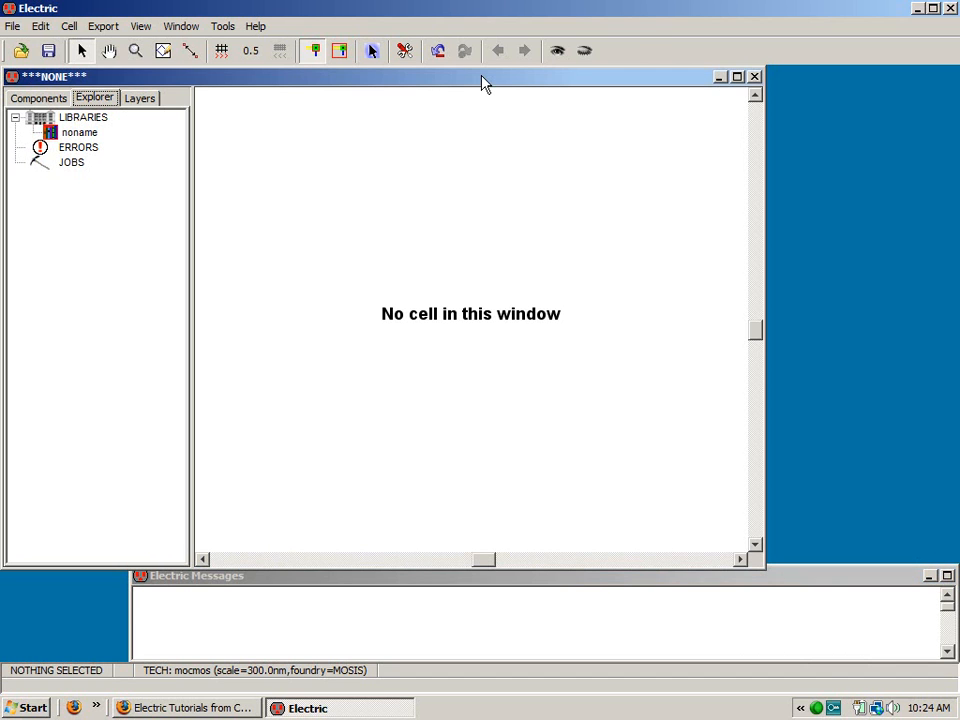
{"action": "key", "text": "ctrl+a"}
{"action": "left_click", "coordinate": [222, 26]}
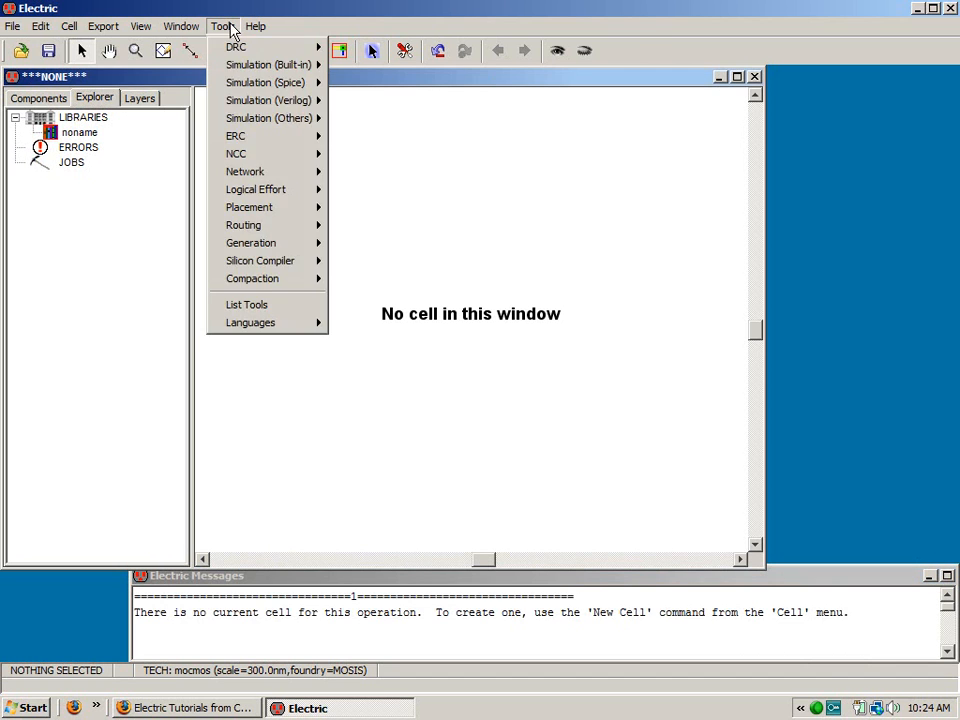
{"action": "left_click", "coordinate": [184, 26]}
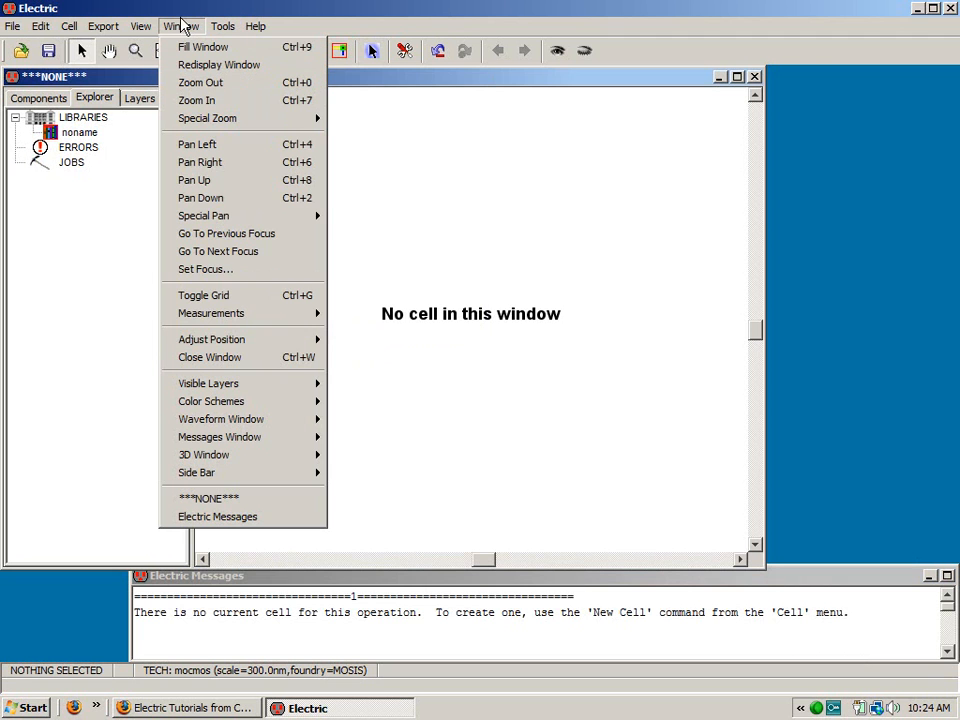
{"action": "mouse_move", "coordinate": [250, 341]}
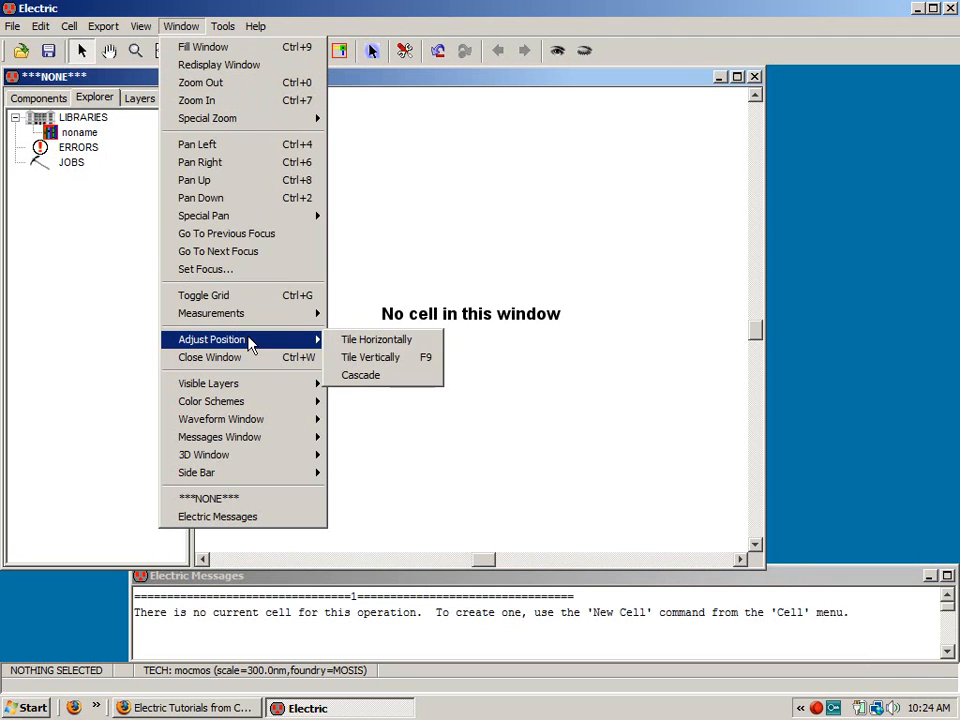
{"action": "left_click", "coordinate": [388, 340]}
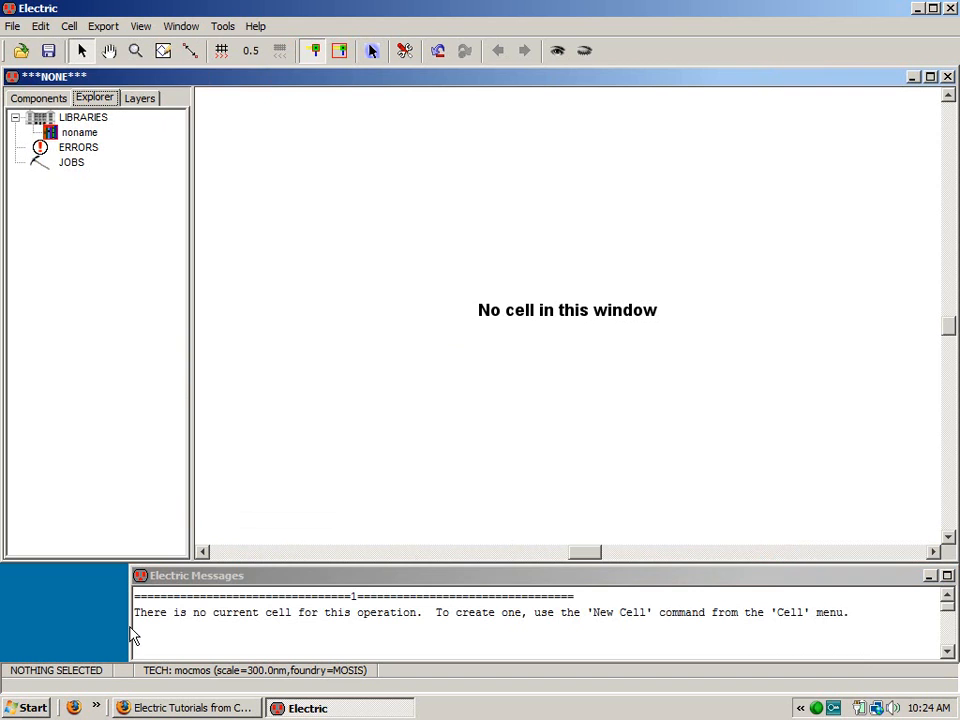
{"action": "left_click_drag", "start_coordinate": [132, 632], "coordinate": [3, 626]}
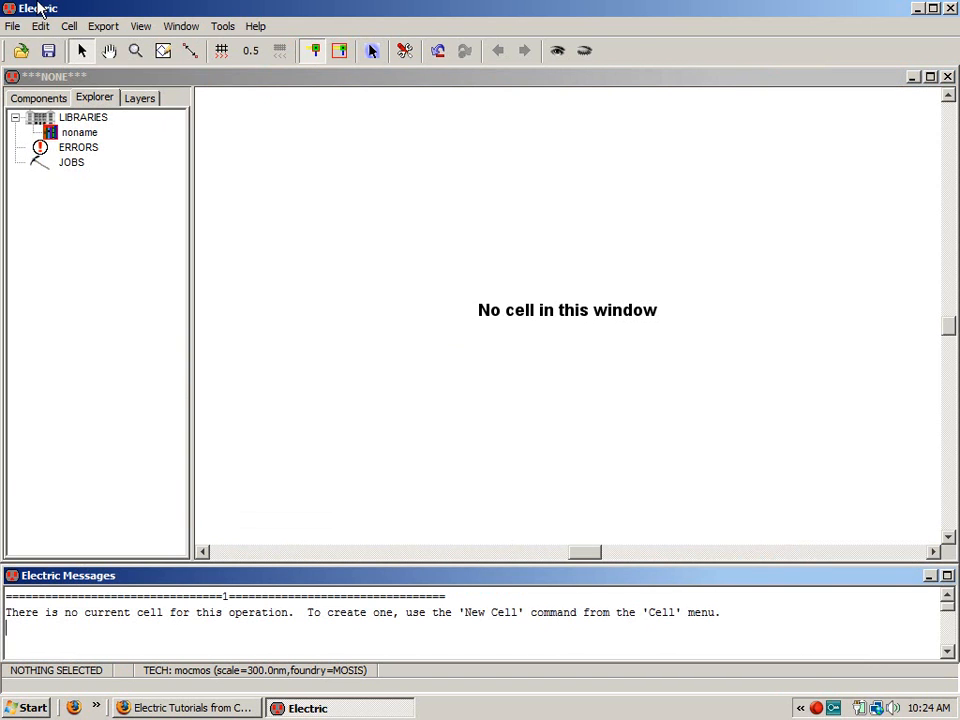
- Open the tutorial_3.jelib library
{"action": "left_click", "coordinate": [12, 26]}
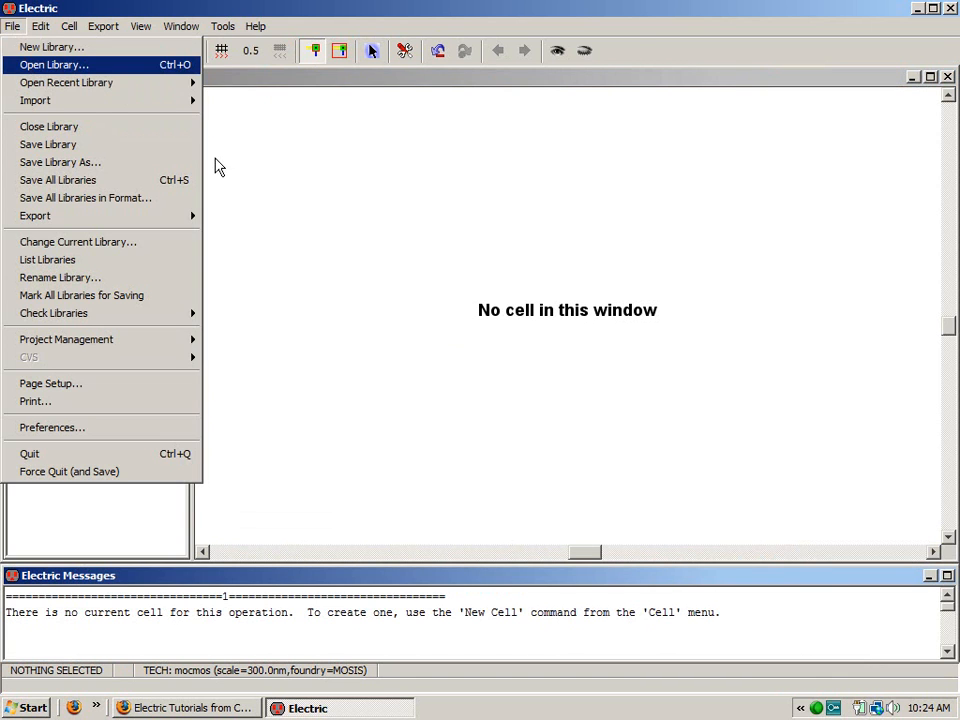
{"action": "key", "text": "Return"}
{"action": "left_click", "coordinate": [336, 262]}
{"action": "double_click", "coordinate": [336, 262]}
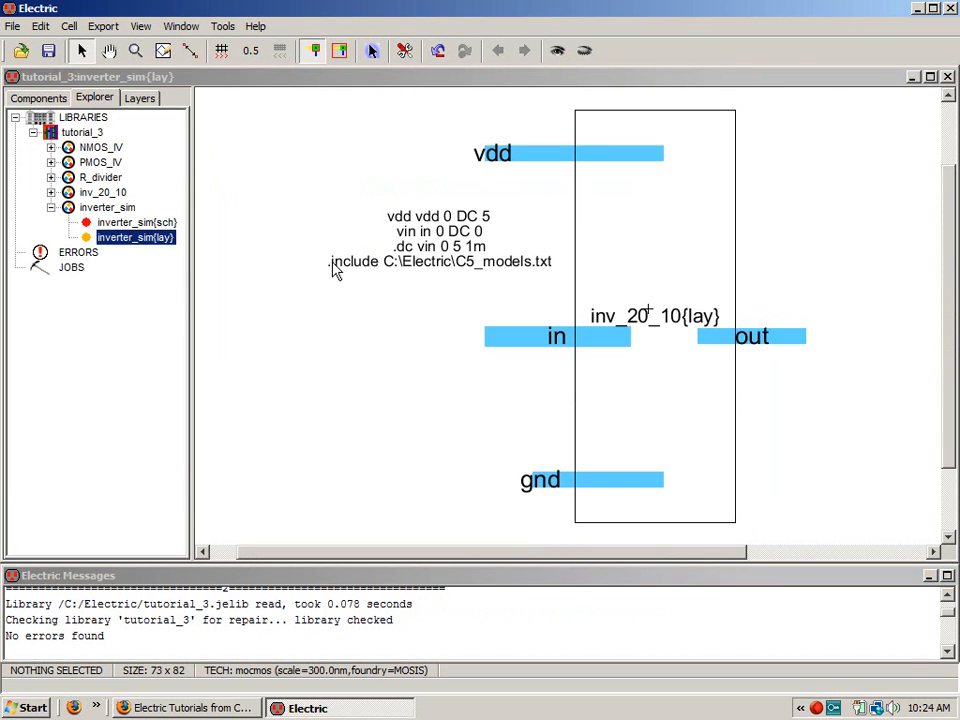
- Save the library under the new name tutorial_4.jelib in the Electric folder
{"action": "left_click", "coordinate": [13, 27]}
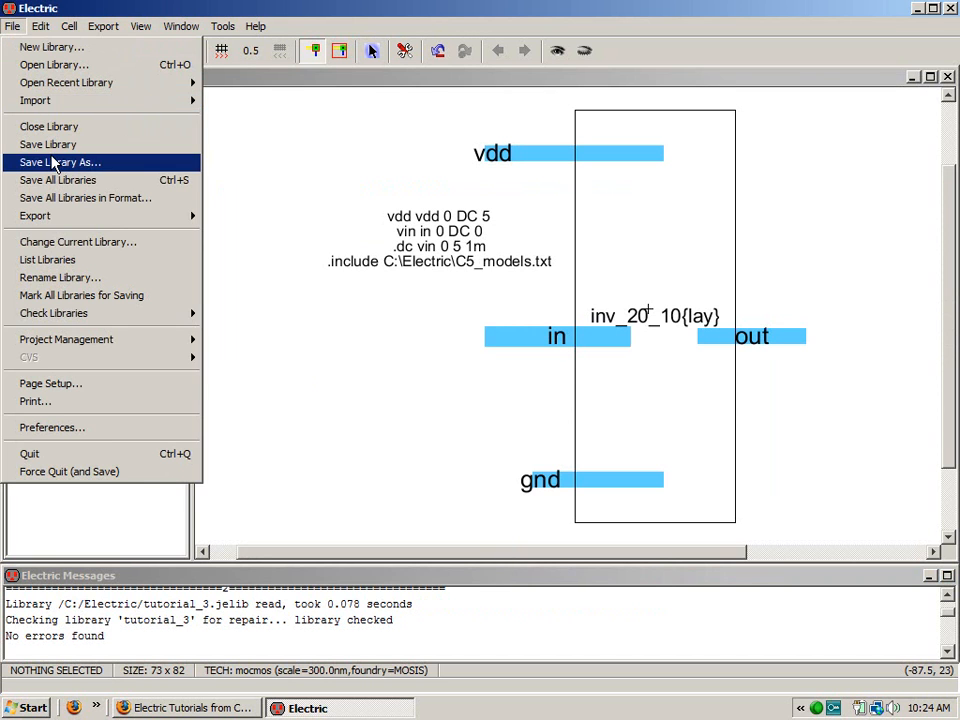
{"action": "left_click", "coordinate": [40, 159]}
{"action": "left_click", "coordinate": [418, 486]}
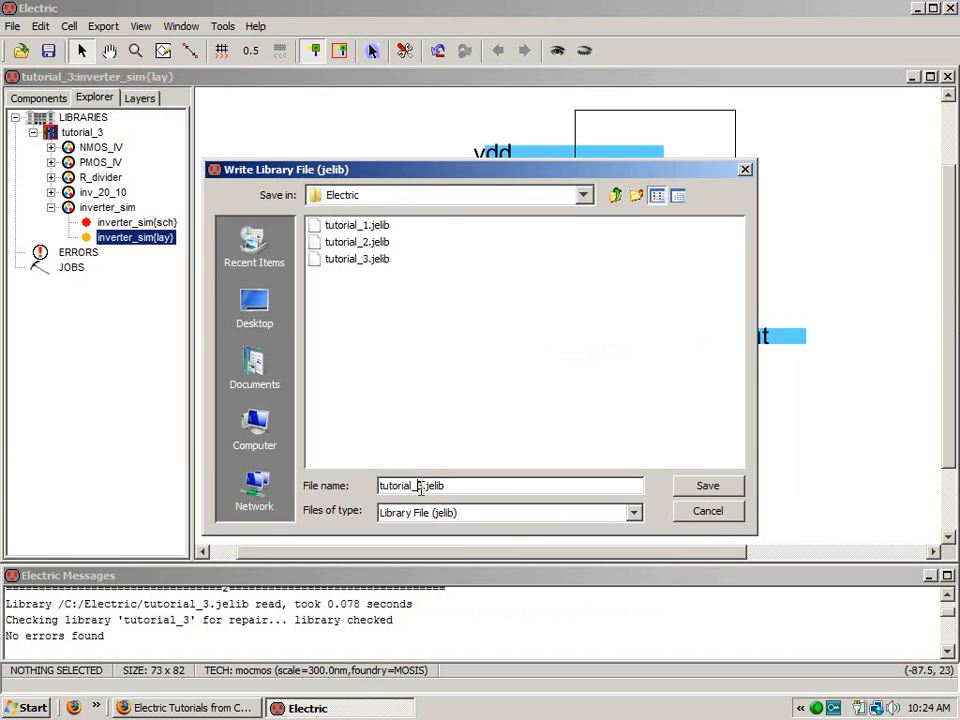
{"action": "key", "text": "BackSpace"}
{"action": "type", "text": "4"}
{"action": "left_click", "coordinate": [729, 493]}
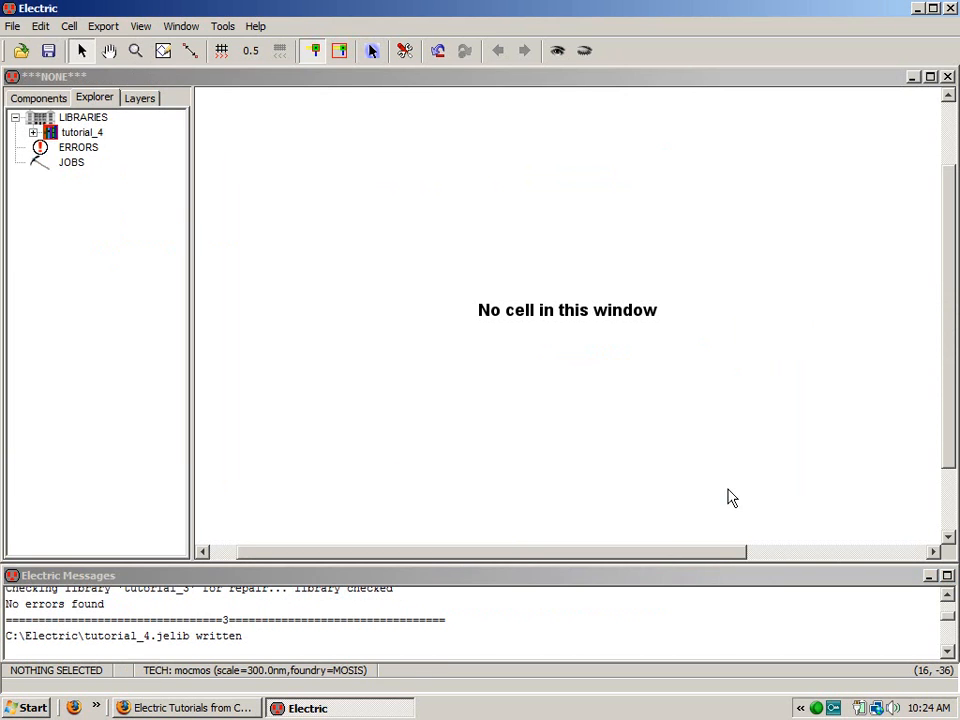
- Duplicate the inv_20_10 cell group of the tutorial_4 library under the name NAND_2
{"action": "left_click", "coordinate": [33, 132]}
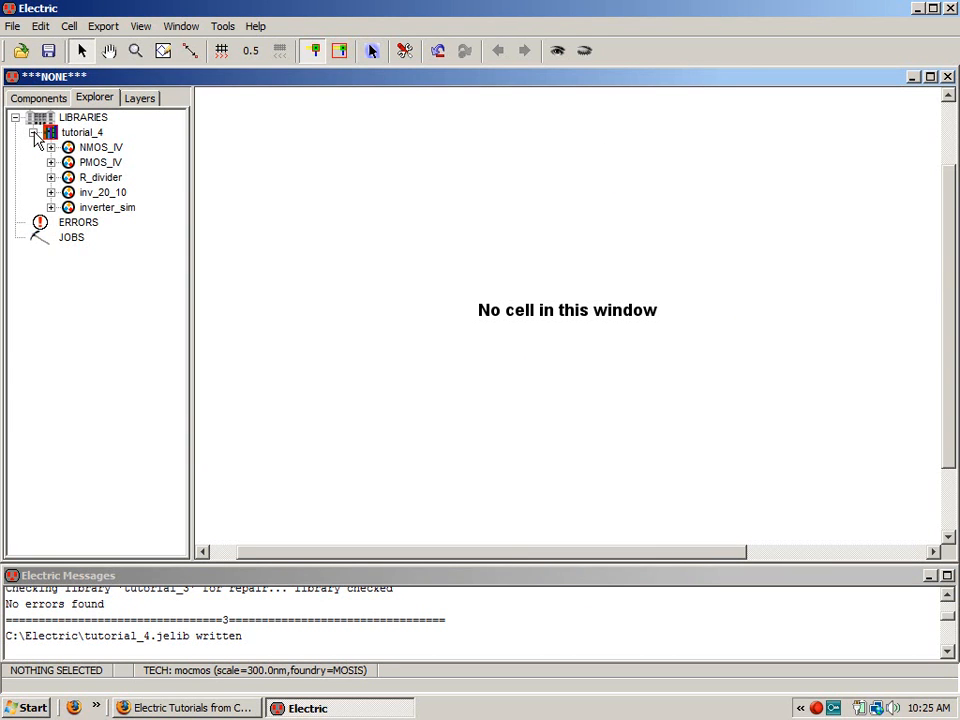
{"action": "right_click", "coordinate": [67, 196]}
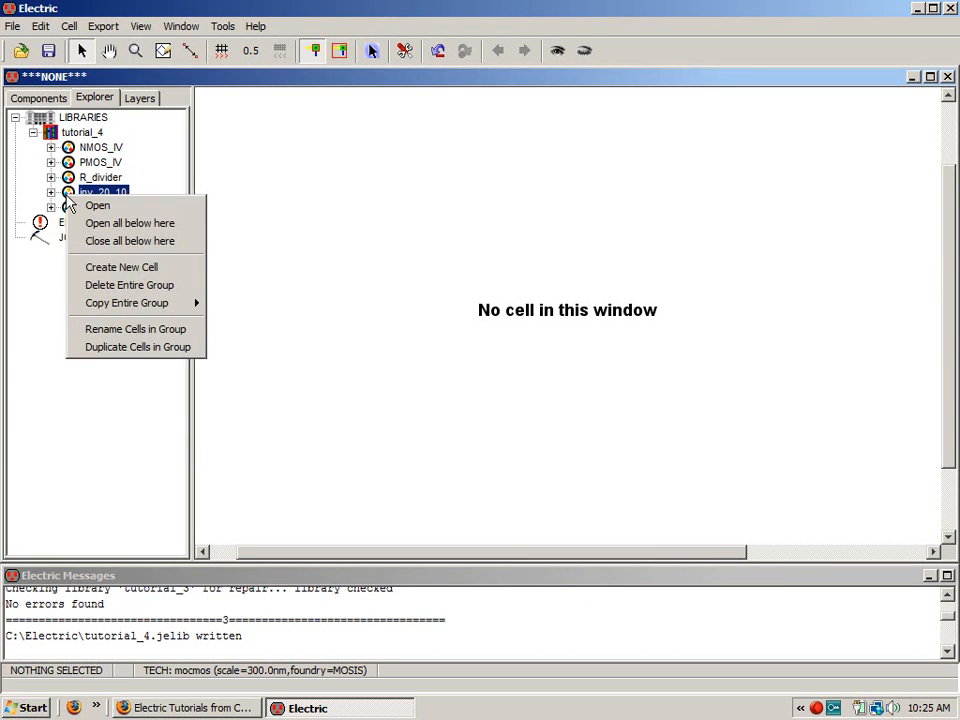
{"action": "left_click", "coordinate": [129, 348]}
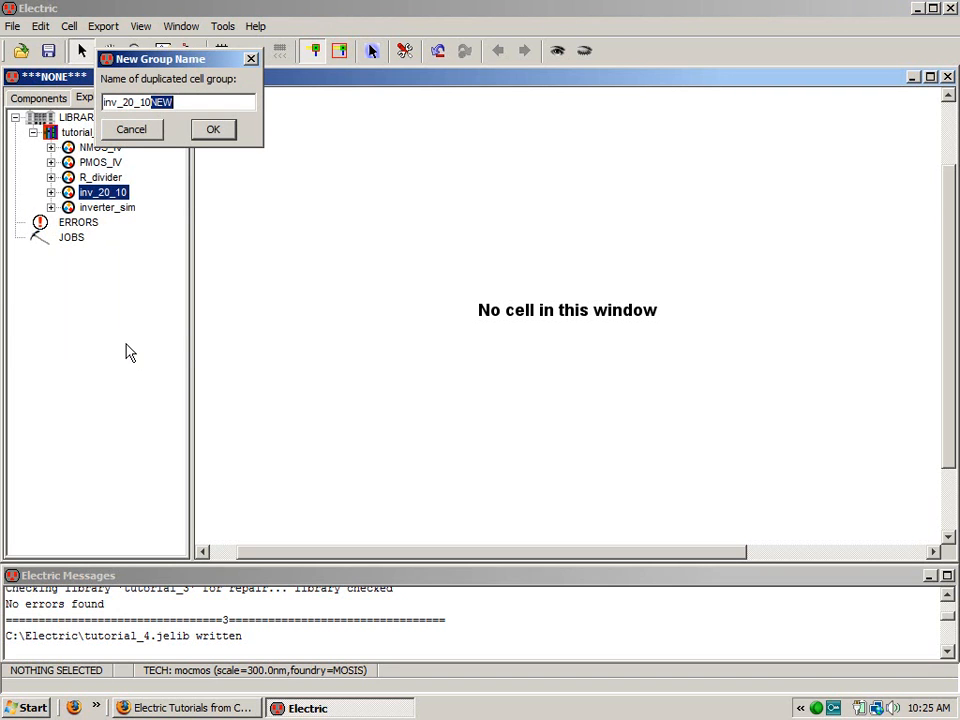
{"action": "key", "text": "BackSpace"}
{"action": "key", "text": "BackSpace"}
{"action": "key", "text": "BackSpace"}
{"action": "key", "text": "BackSpace"}
{"action": "key", "text": "BackSpace"}
{"action": "key", "text": "BackSpace"}
{"action": "key", "text": "BackSpace"}
{"action": "key", "text": "BackSpace"}
{"action": "key", "text": "BackSpace"}
{"action": "key", "text": "BackSpace"}
{"action": "type", "text": "N"}
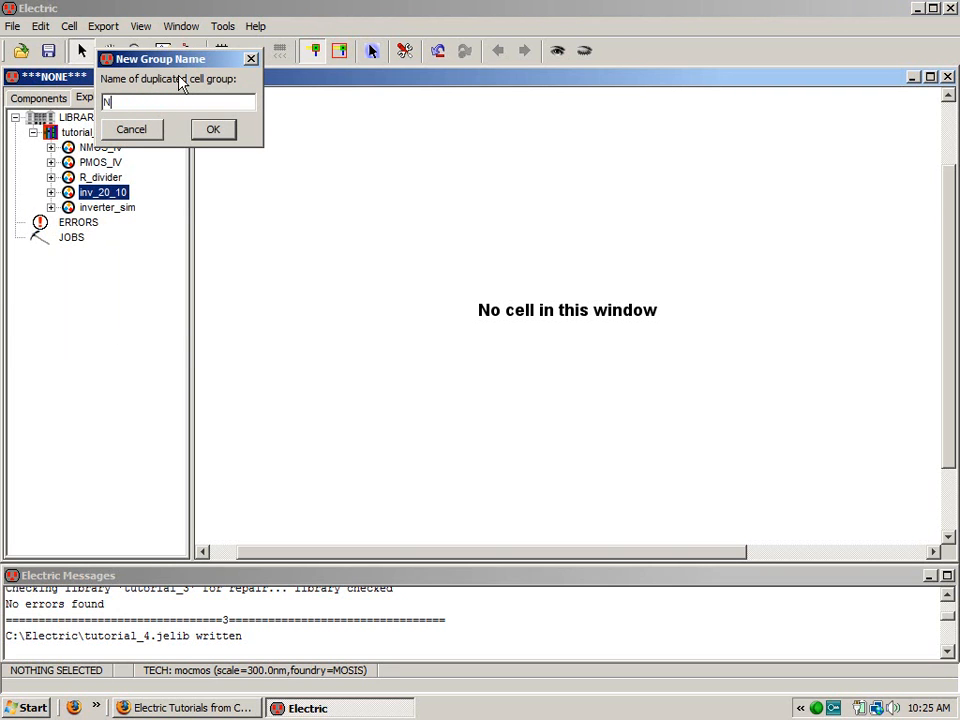
{"action": "type", "text": "AND_2"}
{"action": "left_click", "coordinate": [215, 131]}
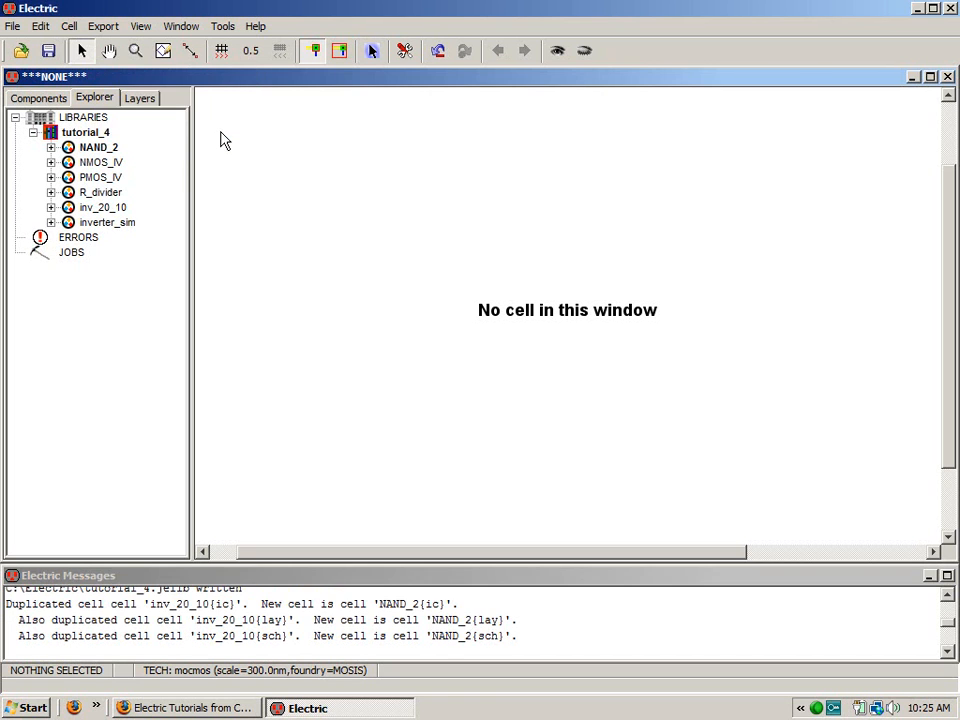
- Open the schematic view of the NAND_2 cell group for editing
{"action": "left_click", "coordinate": [51, 147]}
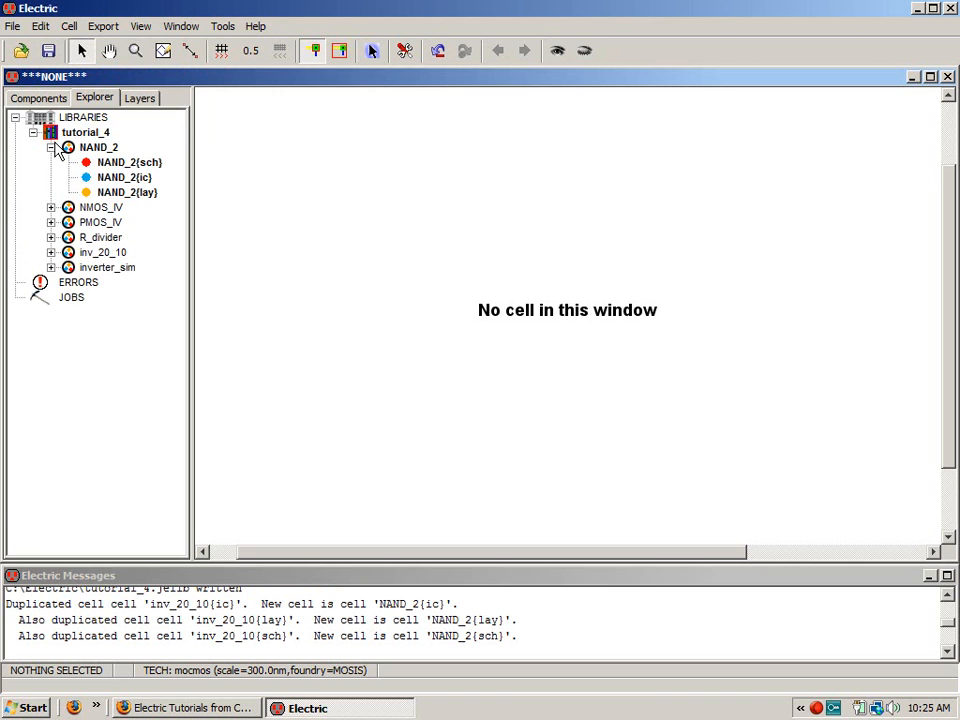
{"action": "left_click", "coordinate": [122, 163]}
{"action": "double_click", "coordinate": [120, 166]}
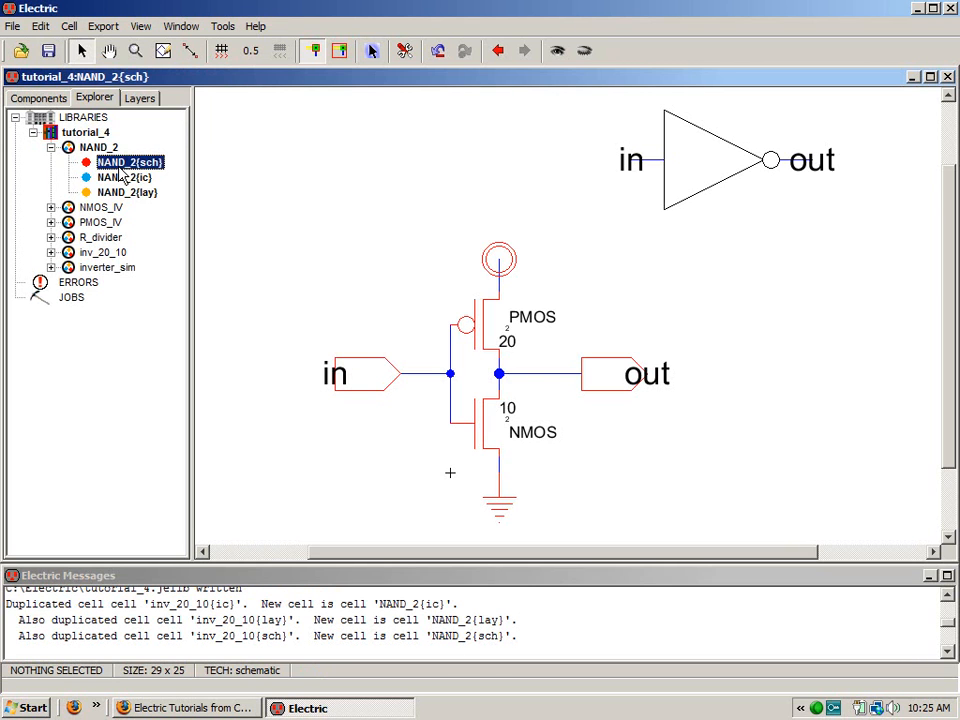
- Delete the wire to the out port and the inverter icon from the NAND_2 schematic, and fit the drawing
{"action": "left_click", "coordinate": [545, 377]}
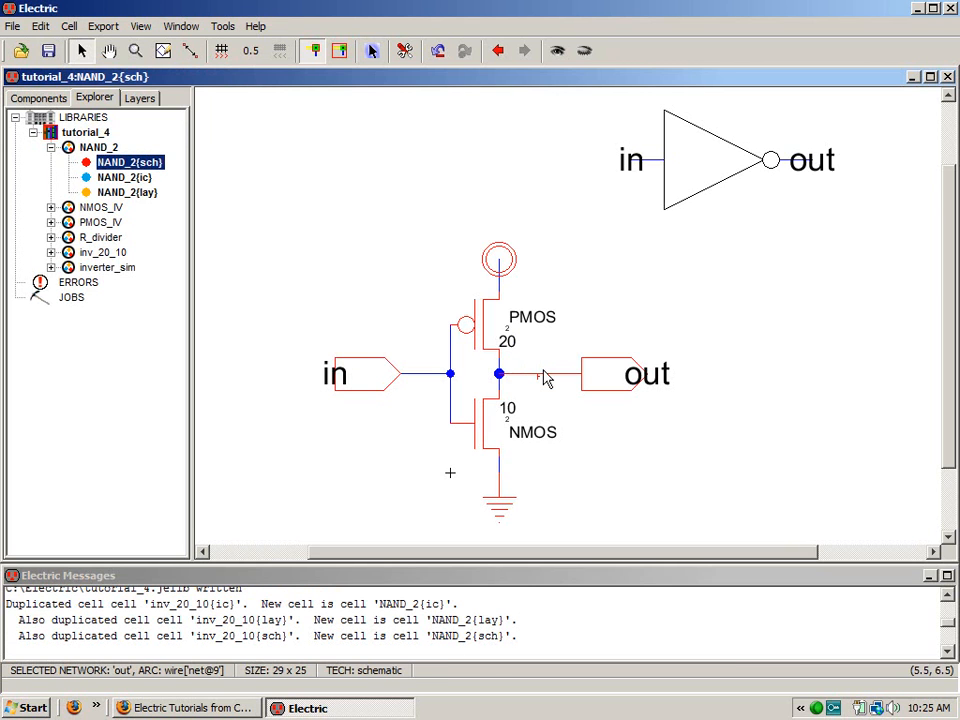
{"action": "key", "text": "Delete"}
{"action": "left_click", "coordinate": [767, 182]}
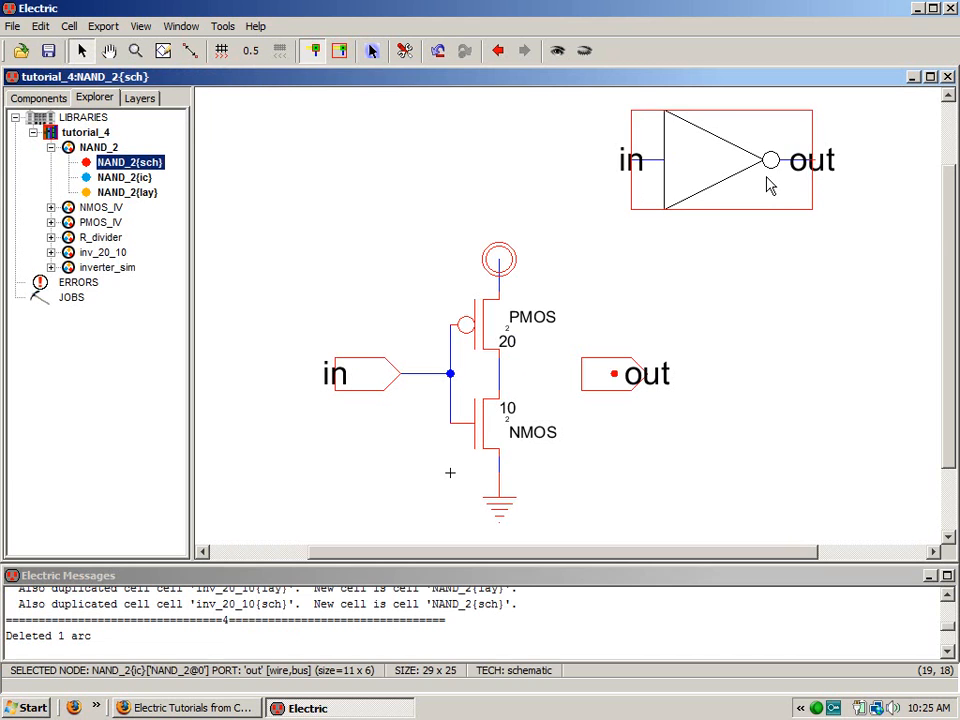
{"action": "key", "text": "Delete"}
{"action": "key", "text": "ctrl+9"}
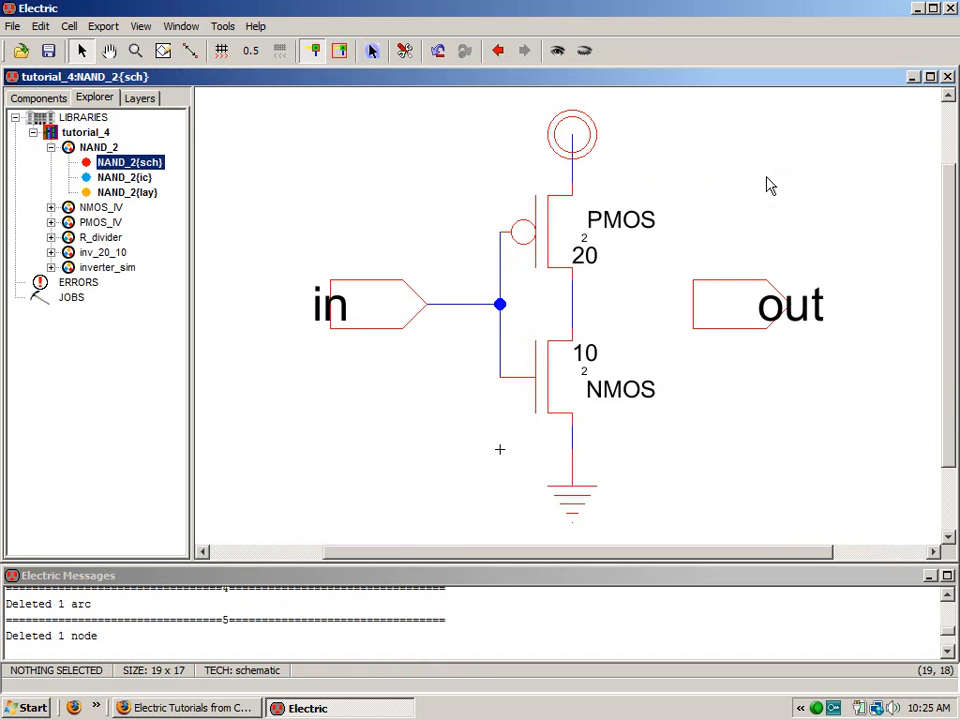
- Delete the wires above and below the PMOS transistor, along with the out port
{"action": "left_click", "coordinate": [569, 170]}
{"action": "key", "text": "Delete"}
{"action": "left_click", "coordinate": [572, 304]}
{"action": "key", "text": "Delete"}
{"action": "left_click", "coordinate": [724, 321]}
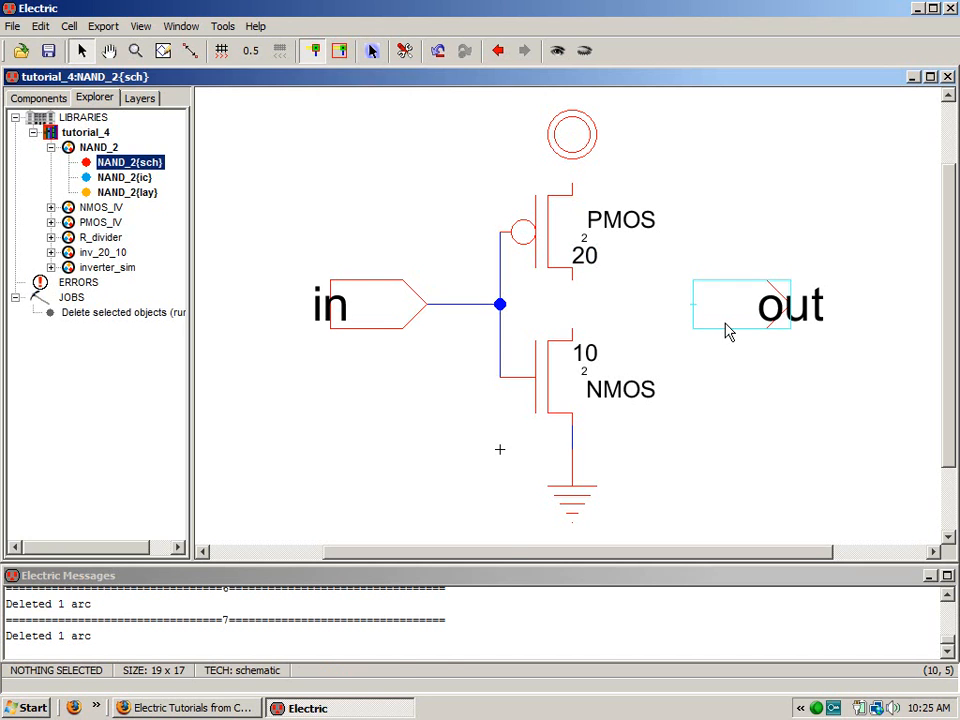
{"action": "key", "text": "Delete"}
- Delete the in port with its wire, the wire joining the gates and the wire between NMOS and ground
{"action": "left_click", "coordinate": [480, 306]}
{"action": "key", "text": "Delete"}
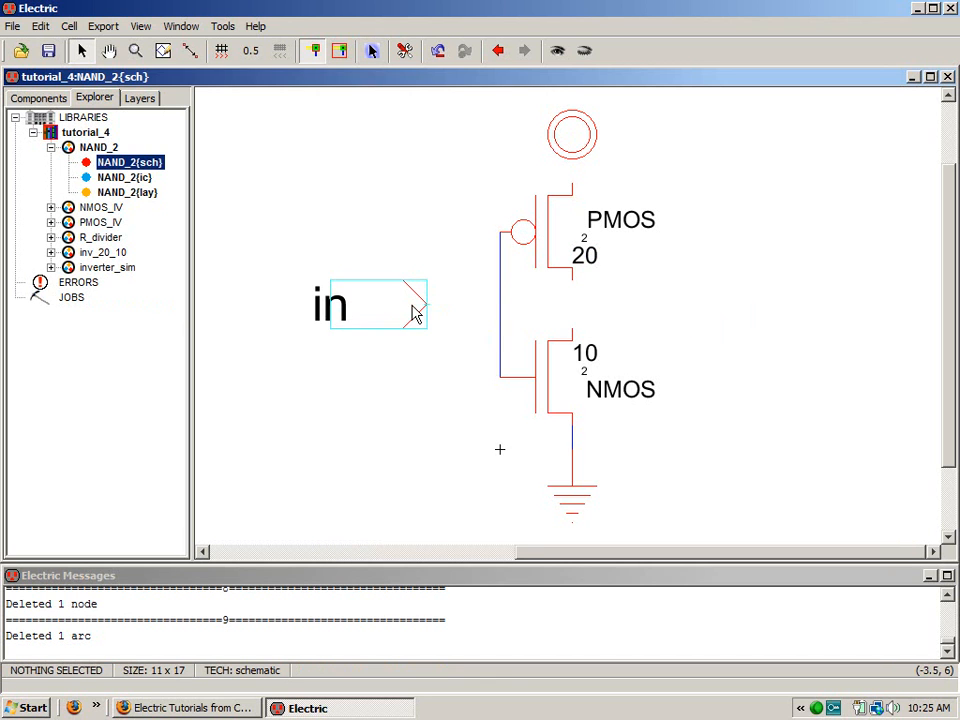
{"action": "left_click", "coordinate": [414, 315]}
{"action": "key", "text": "Delete"}
{"action": "left_click", "coordinate": [500, 303]}
{"action": "key", "text": "Delete"}
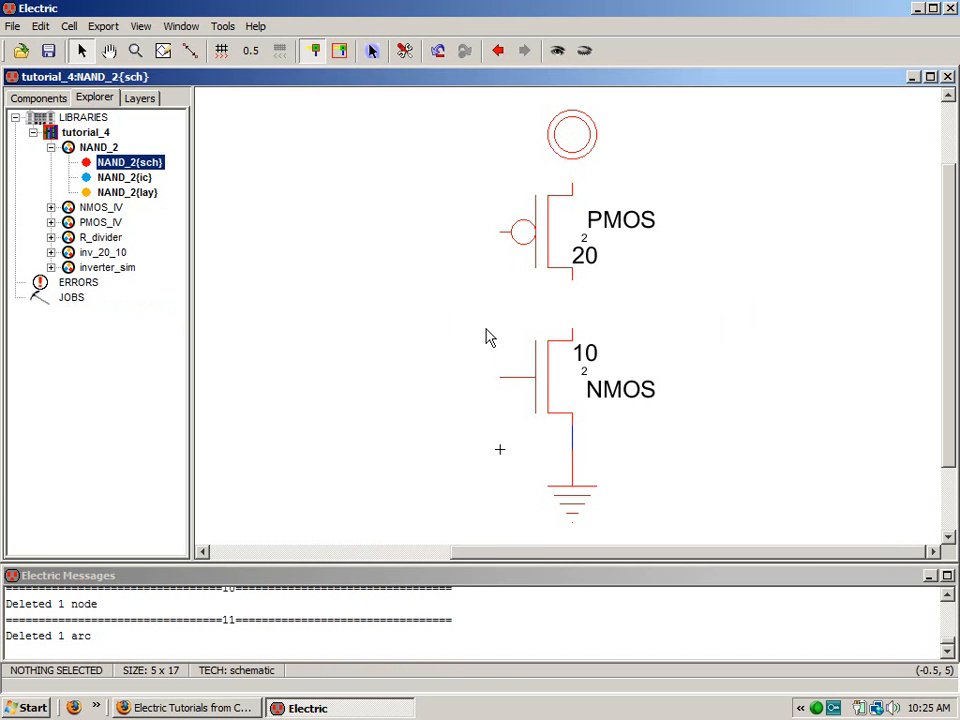
{"action": "left_click", "coordinate": [572, 446]}
{"action": "key", "text": "Delete"}
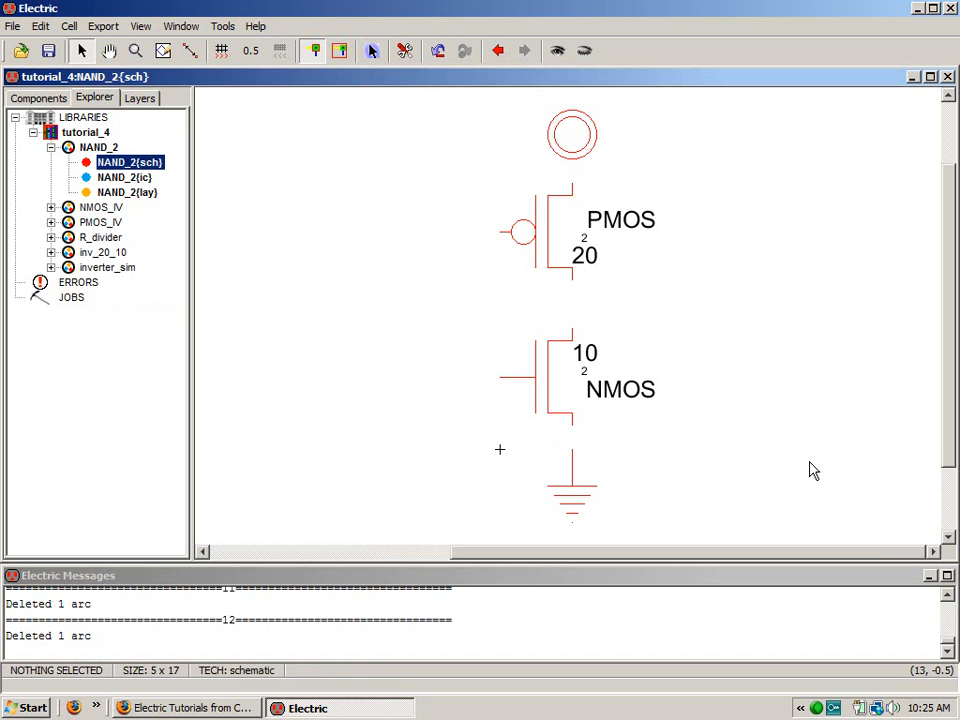
- Set the PMOS transistor's width to 10
{"action": "left_click", "coordinate": [527, 249]}
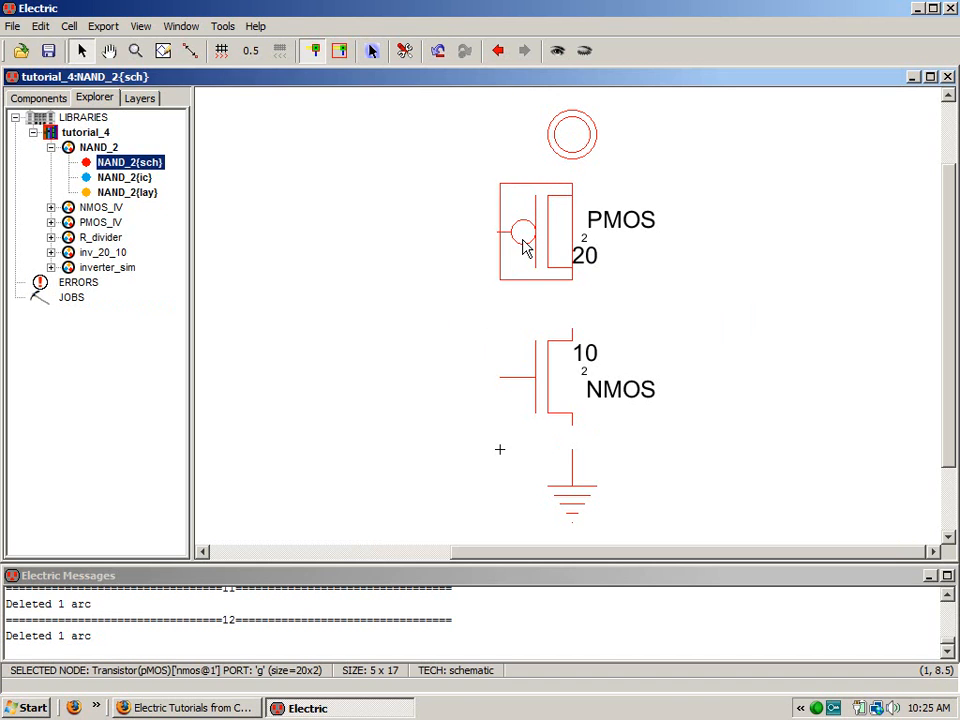
{"action": "double_click", "coordinate": [527, 249]}
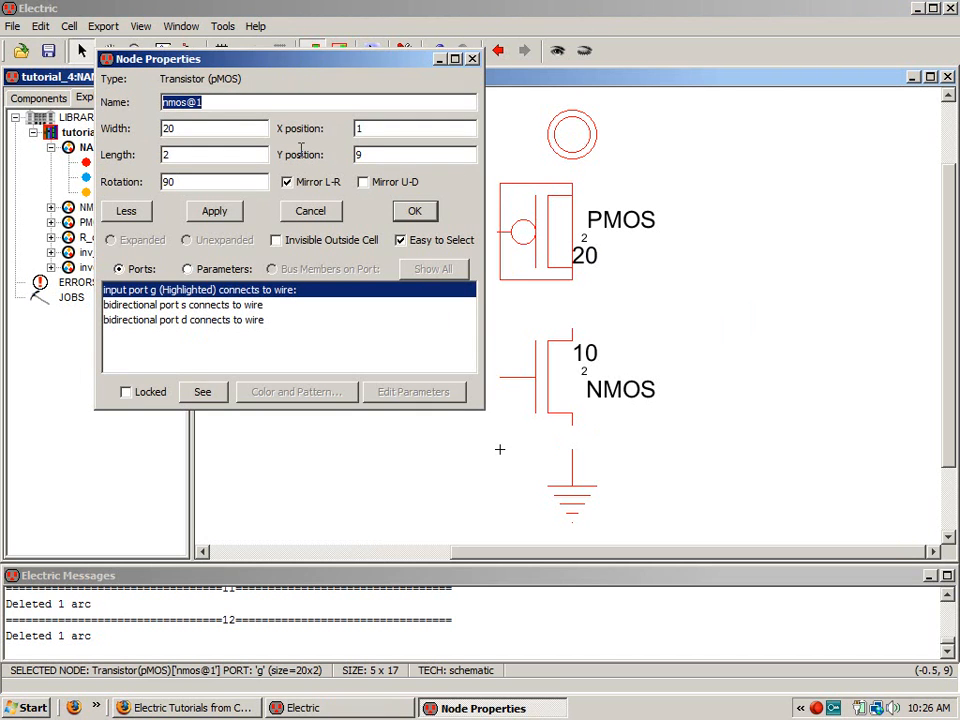
{"action": "left_click", "coordinate": [166, 129]}
{"action": "key", "text": "Delete"}
{"action": "type", "text": "1"}
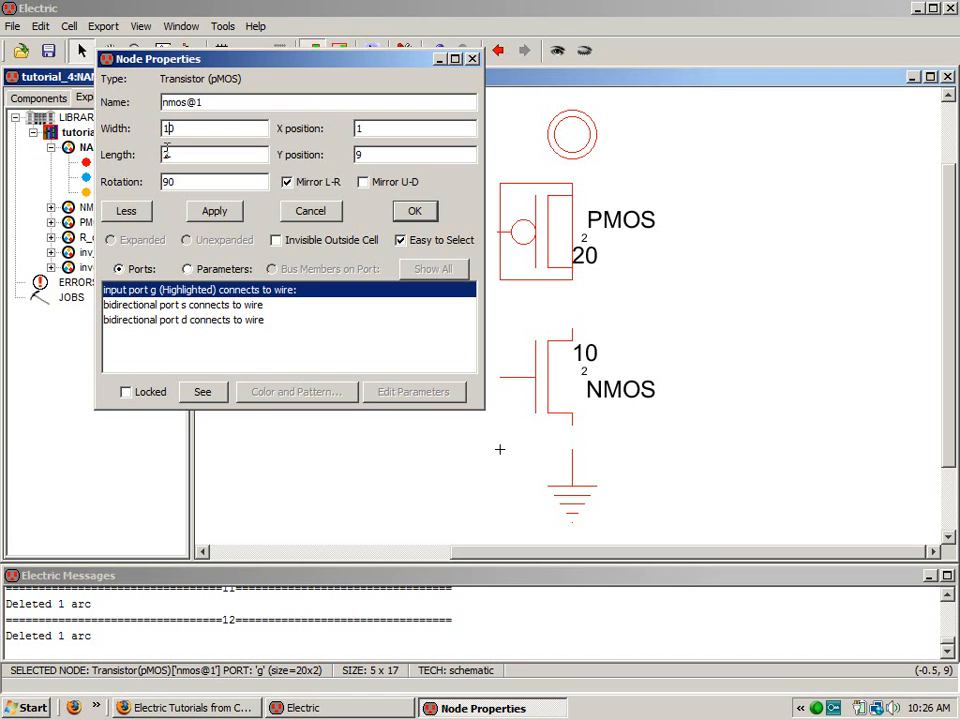
{"action": "left_click", "coordinate": [414, 213]}
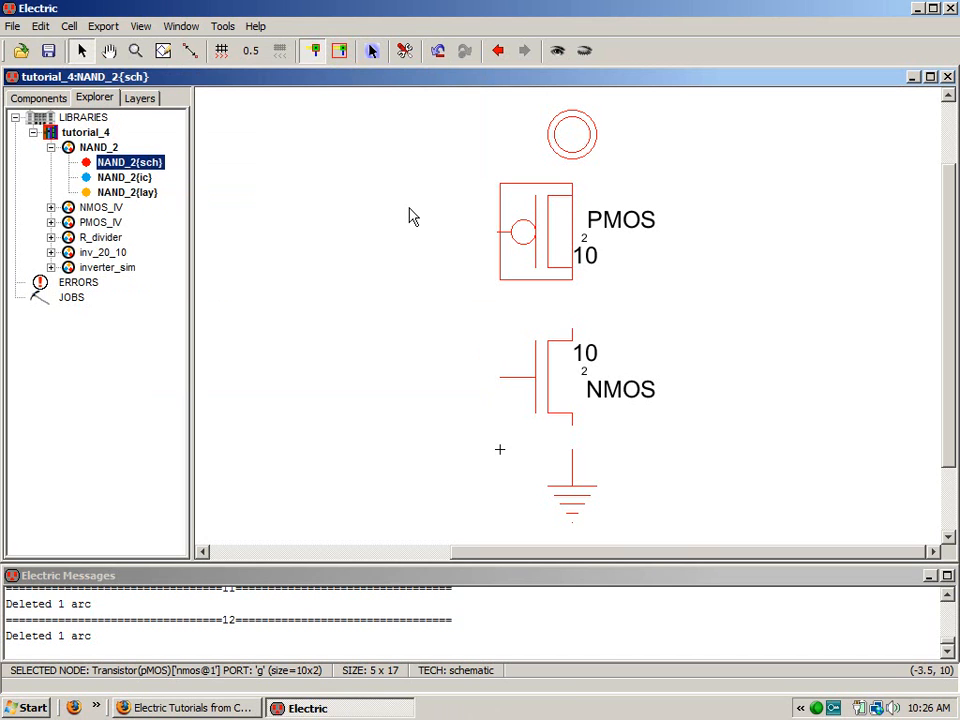
- Wire the PMOS transistor's upper terminal to the power symbol and select both together with the connecting wire
{"action": "left_click", "coordinate": [576, 193]}
{"action": "right_click", "coordinate": [572, 136]}
{"action": "left_click", "coordinate": [486, 115]}
{"action": "left_click_drag", "start_coordinate": [473, 98], "coordinate": [662, 304]}
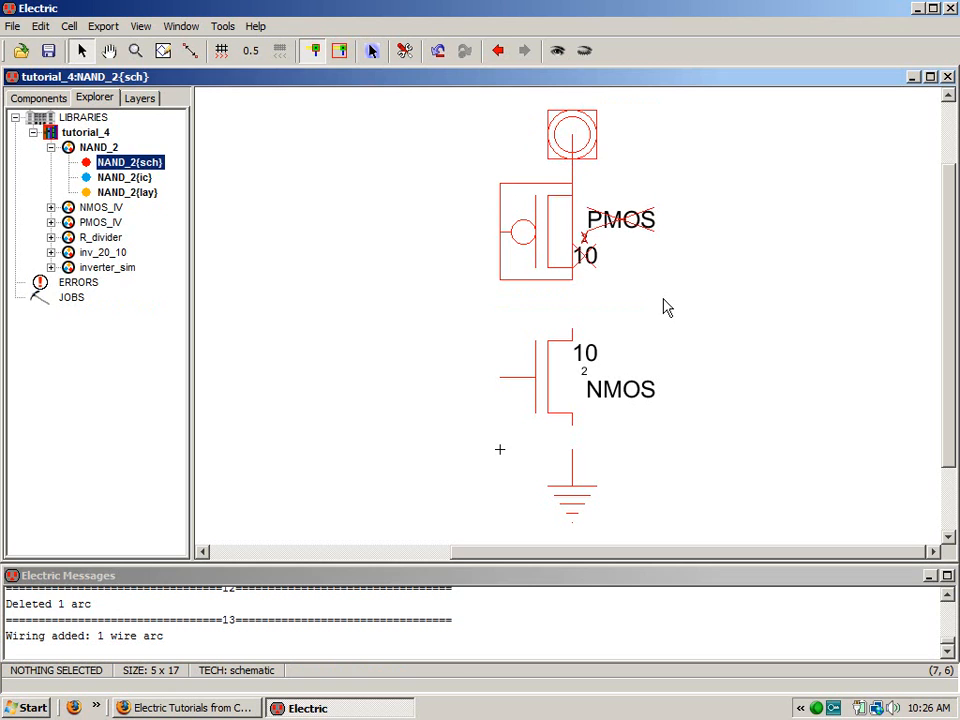
- Duplicate the PMOS transistor with its power symbol and connecting wire, placing the copy to the right of the original at the same height
{"action": "left_click", "coordinate": [785, 215]}
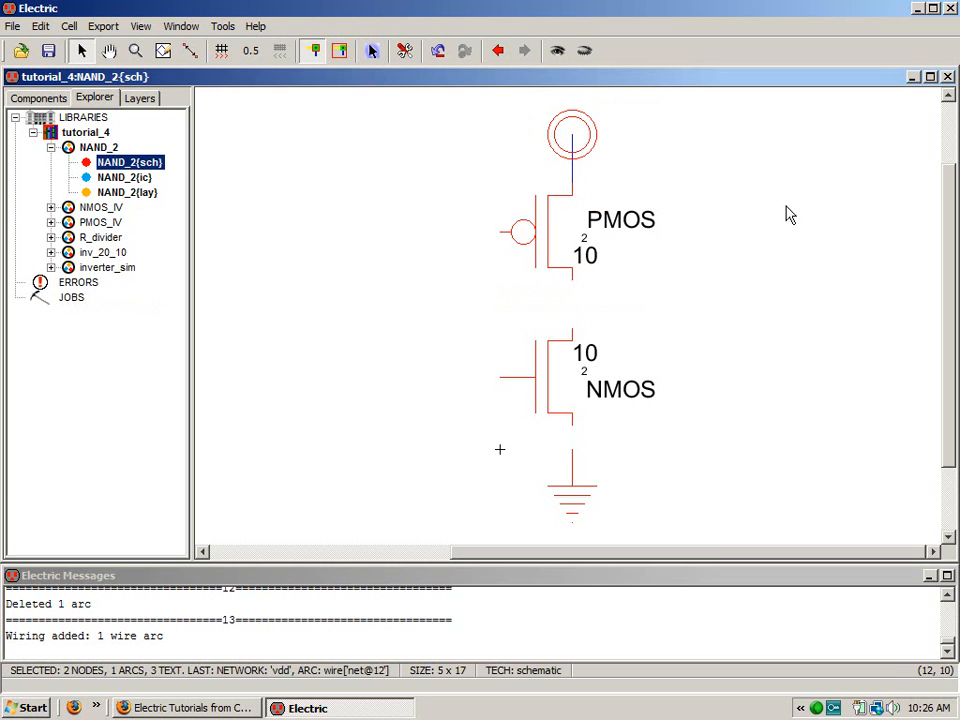
{"action": "key", "text": "ctrl+v"}
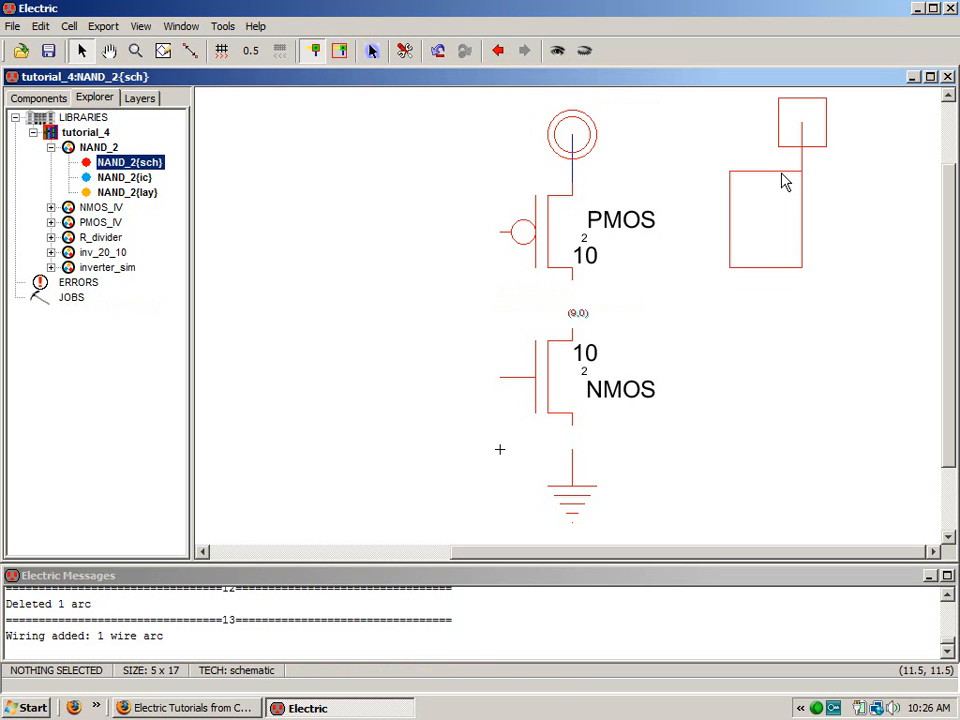
{"action": "left_click", "coordinate": [784, 188]}
{"action": "left_click", "coordinate": [864, 396]}
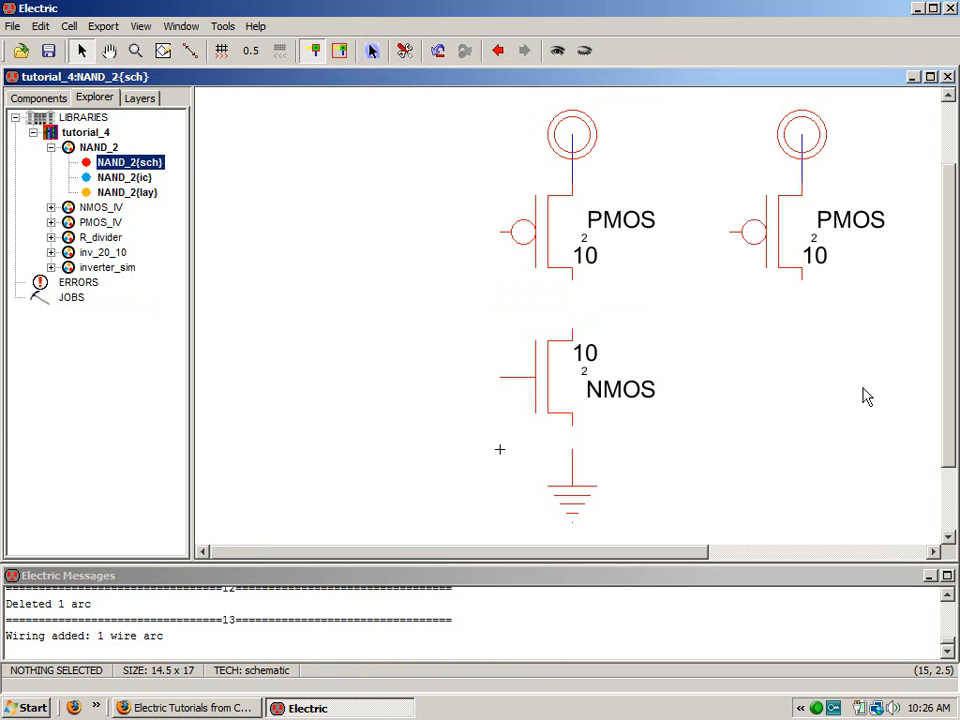
- Move the ground symbol 5 units straight down to make room below the NMOS transistor
{"action": "key", "text": "ctrl+0"}
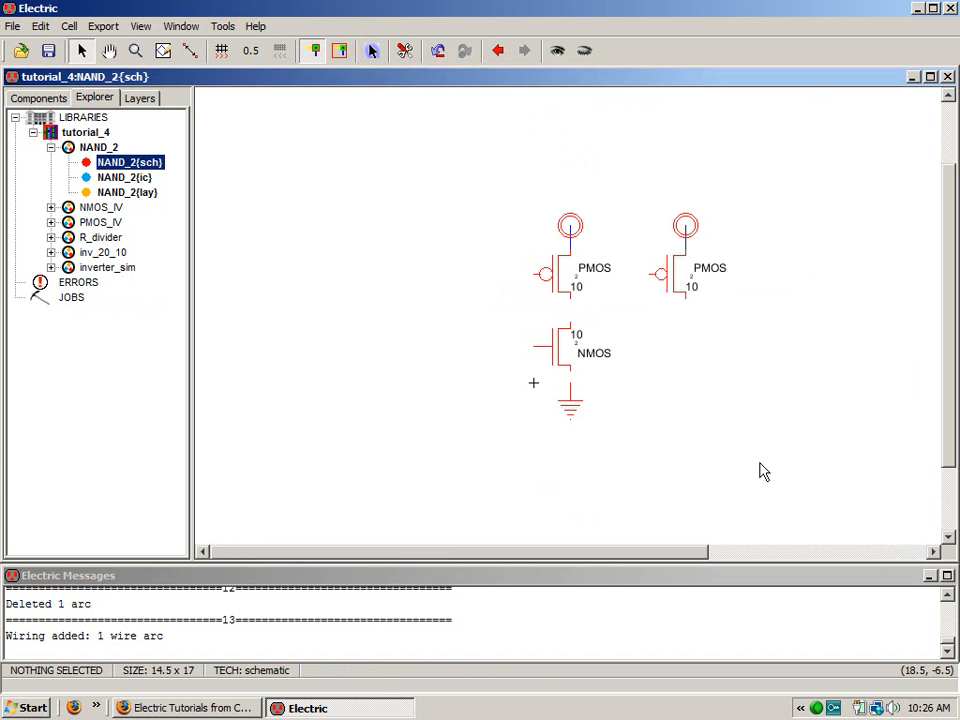
{"action": "left_click_drag", "start_coordinate": [574, 416], "coordinate": [575, 476]}
{"action": "left_click", "coordinate": [656, 467]}
- Place a copy of the NMOS transistor directly between the original and ground, and raise the ground symbol 0.5 units
{"action": "left_click", "coordinate": [563, 362]}
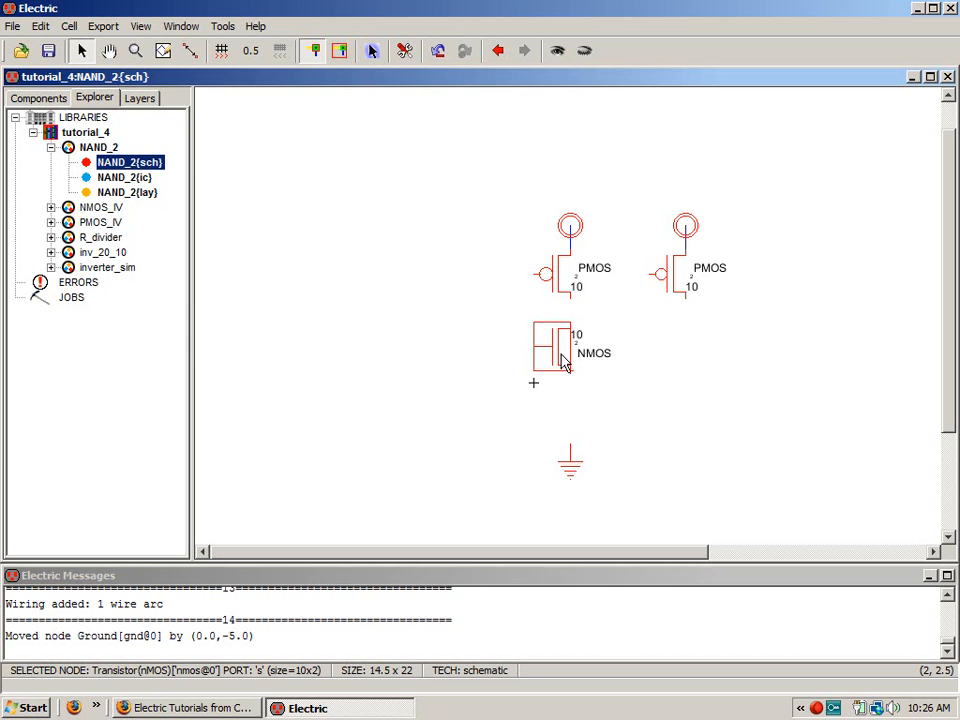
{"action": "left_click", "coordinate": [568, 392]}
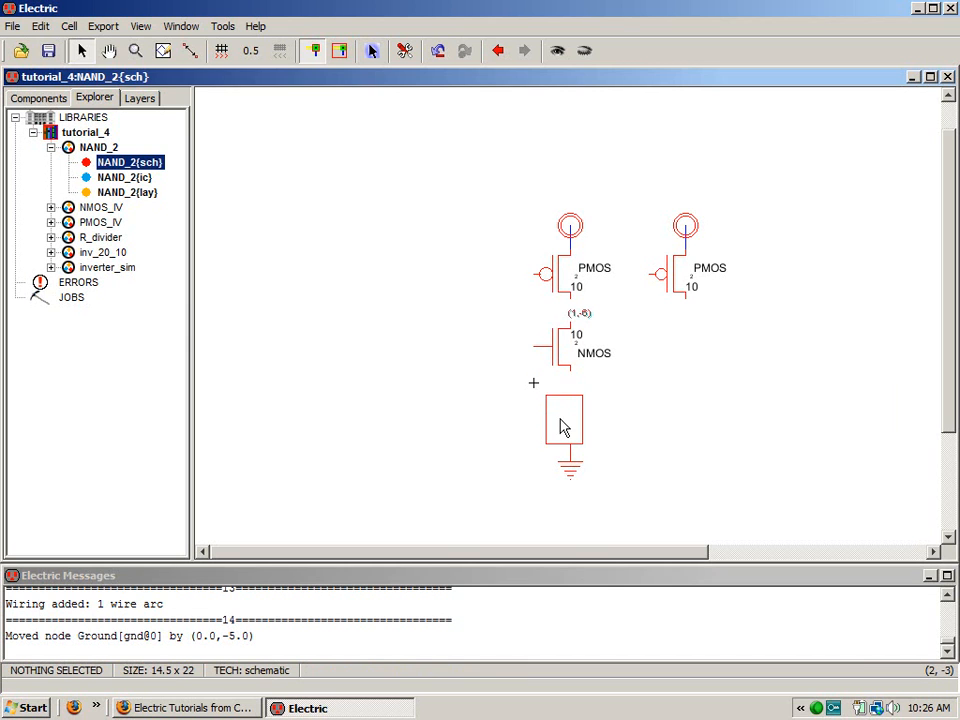
{"action": "left_click", "coordinate": [548, 412]}
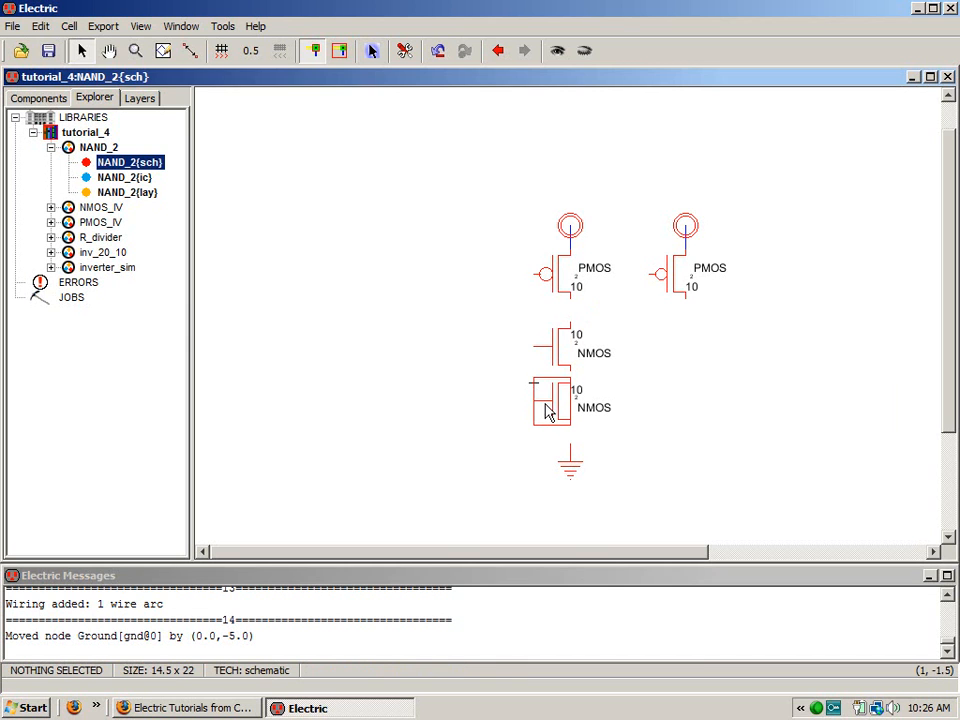
{"action": "left_click_drag", "start_coordinate": [569, 465], "coordinate": [569, 460]}
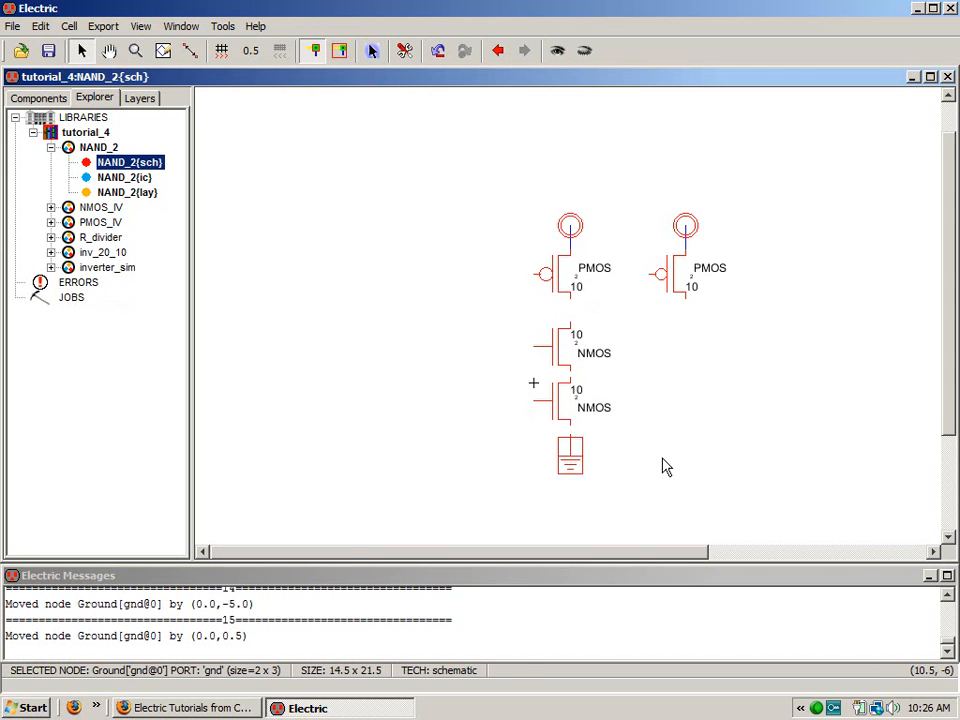
- Wire the lower NMOS transistor's bottom terminal to ground and its top terminal to the upper NMOS transistor
{"action": "key", "text": "ctrl+9"}
{"action": "left_click", "coordinate": [484, 452]}
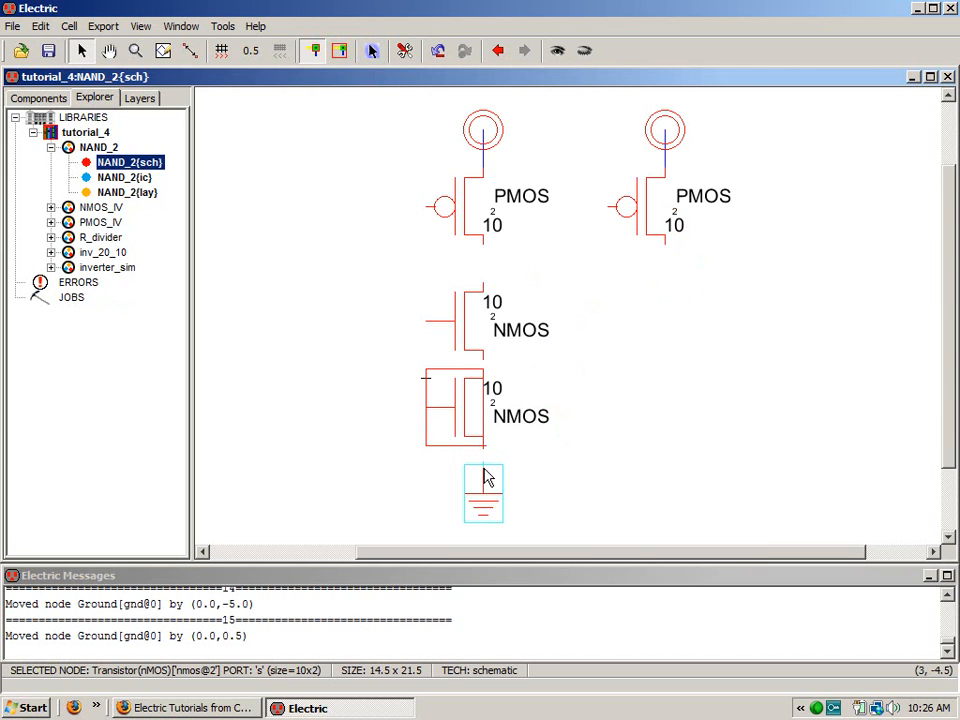
{"action": "right_click", "coordinate": [487, 477]}
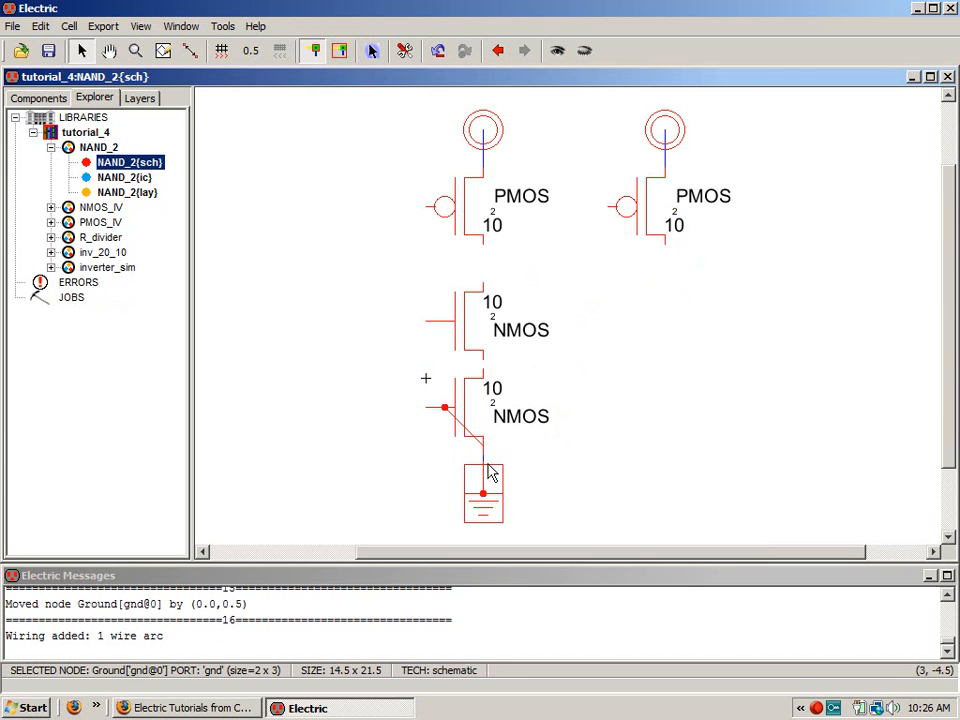
{"action": "left_click", "coordinate": [487, 388]}
{"action": "right_click", "coordinate": [484, 353]}
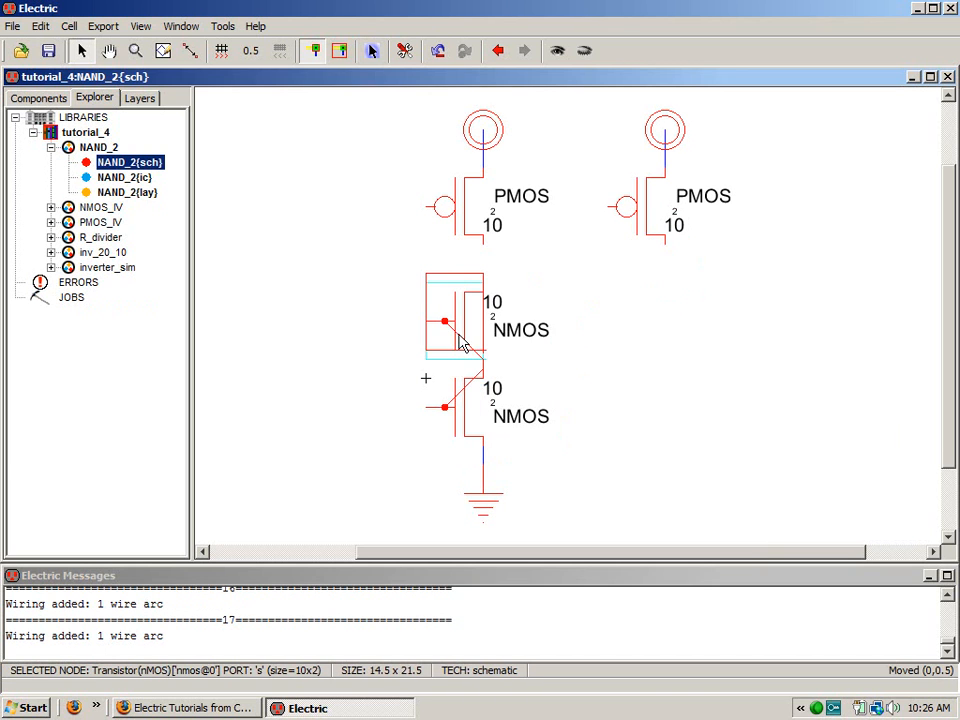
- Move the upper NMOS transistor up 0.5 units and wire its top terminal to the left PMOS transistor's lower terminal
{"action": "left_click_drag", "start_coordinate": [462, 343], "coordinate": [460, 320]}
{"action": "left_click", "coordinate": [583, 343]}
{"action": "left_click", "coordinate": [487, 277]}
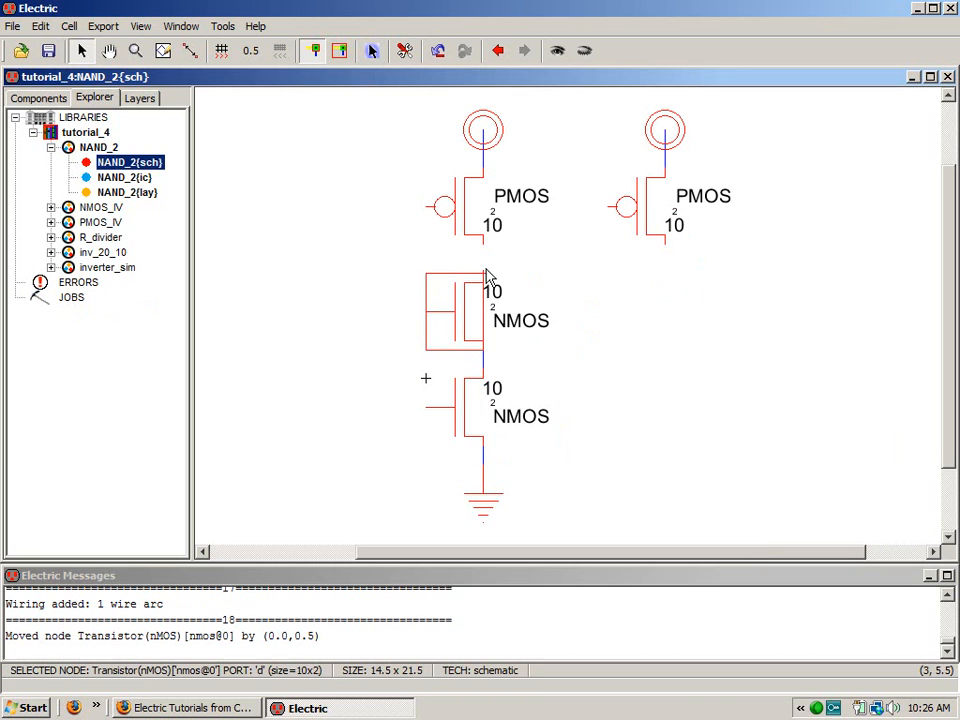
{"action": "right_click", "coordinate": [483, 248]}
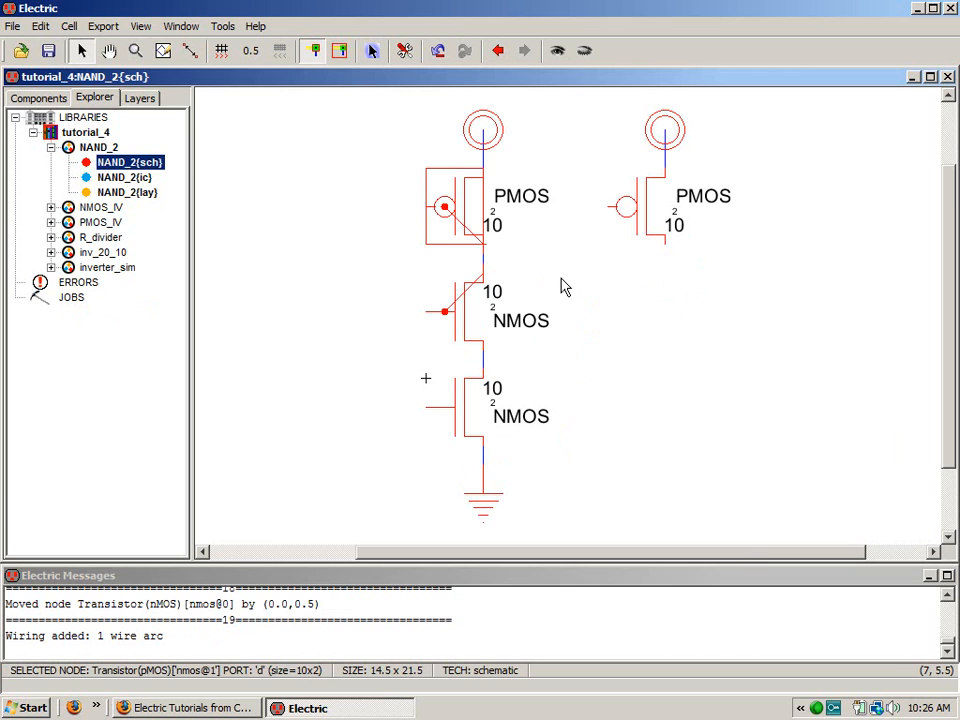
- Wire the right PMOS transistor's lower terminal across to the wire between the left PMOS and the upper NMOS
{"action": "left_click", "coordinate": [665, 256]}
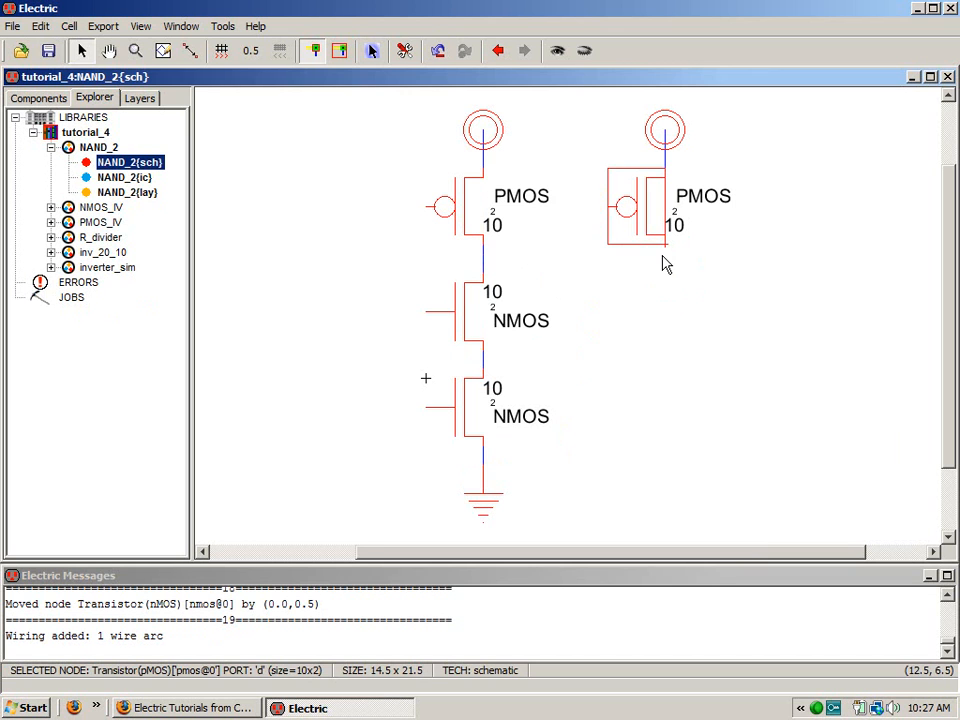
{"action": "right_click", "coordinate": [665, 256]}
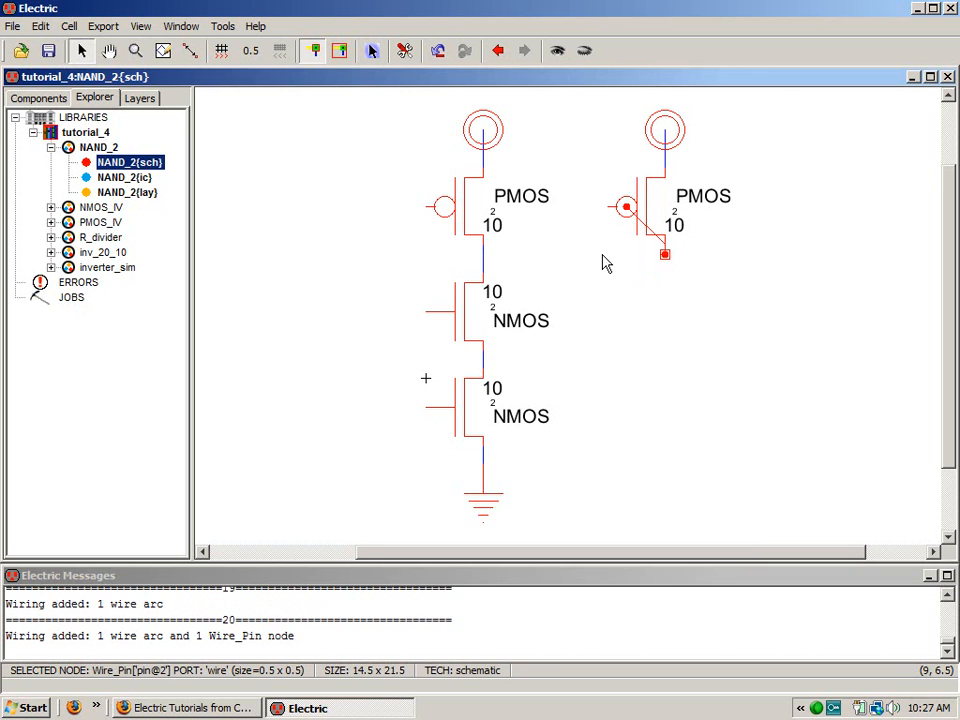
{"action": "right_click", "coordinate": [483, 258]}
{"action": "left_click", "coordinate": [625, 375]}
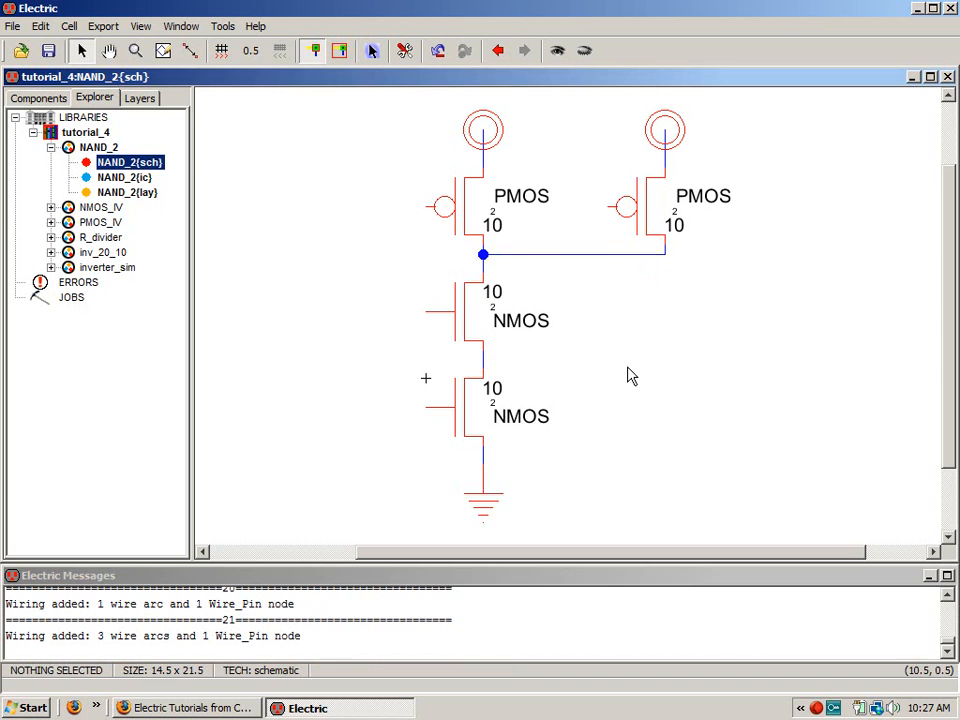
- Wire the left PMOS gate to the upper NMOS gate with a vertical run left of both transistors
{"action": "right_click", "coordinate": [406, 207]}
{"action": "right_click", "coordinate": [406, 313]}
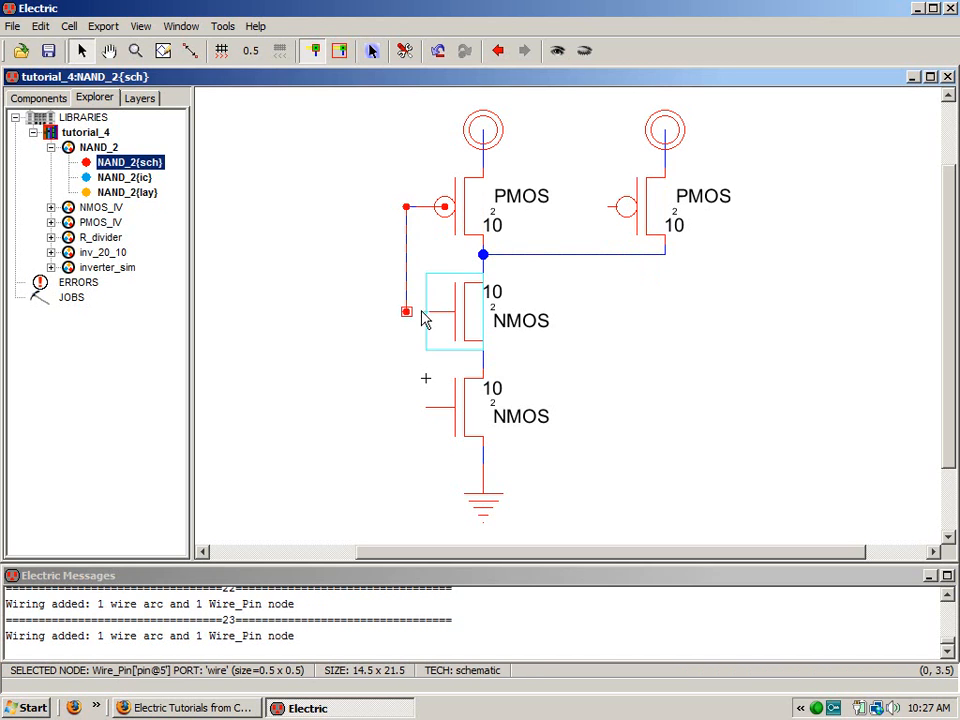
{"action": "right_click", "coordinate": [422, 315]}
{"action": "left_click", "coordinate": [594, 399]}
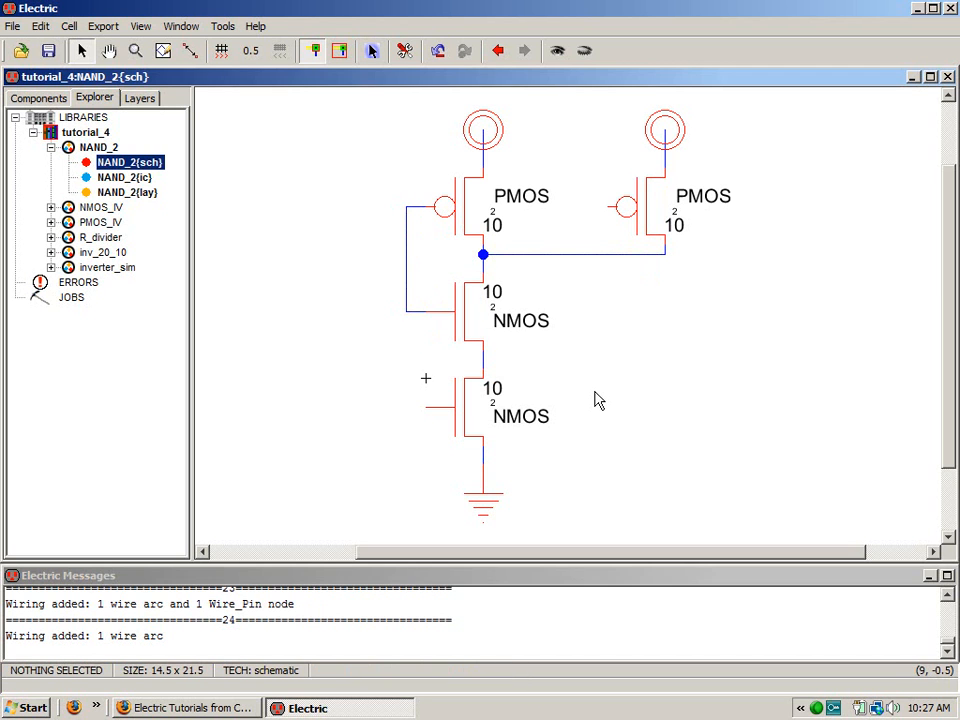
- Place two Off-Page connectors left of the transistors, one beside the joined gates and one level with the lower NMOS gate
{"action": "left_click", "coordinate": [40, 98]}
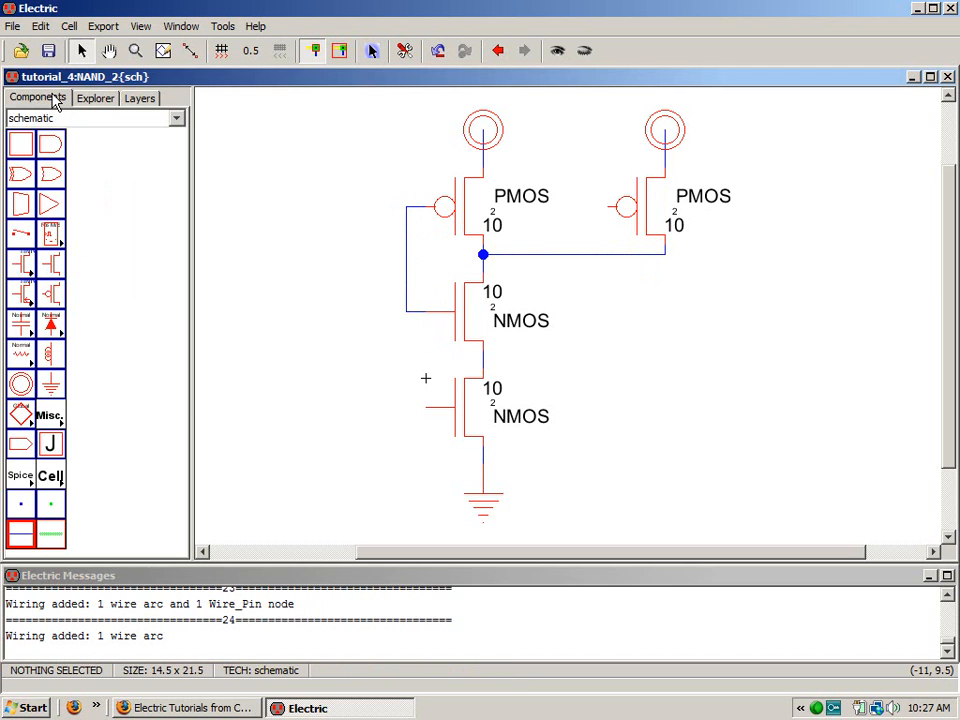
{"action": "left_click", "coordinate": [21, 445]}
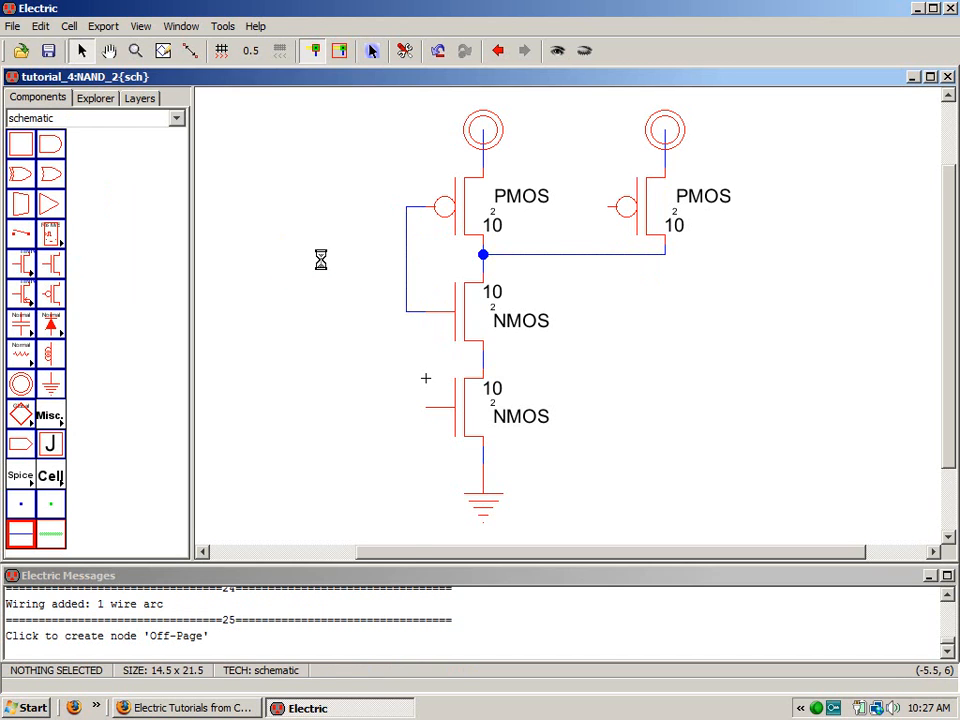
{"action": "left_click", "coordinate": [322, 264]}
{"action": "left_click", "coordinate": [30, 450]}
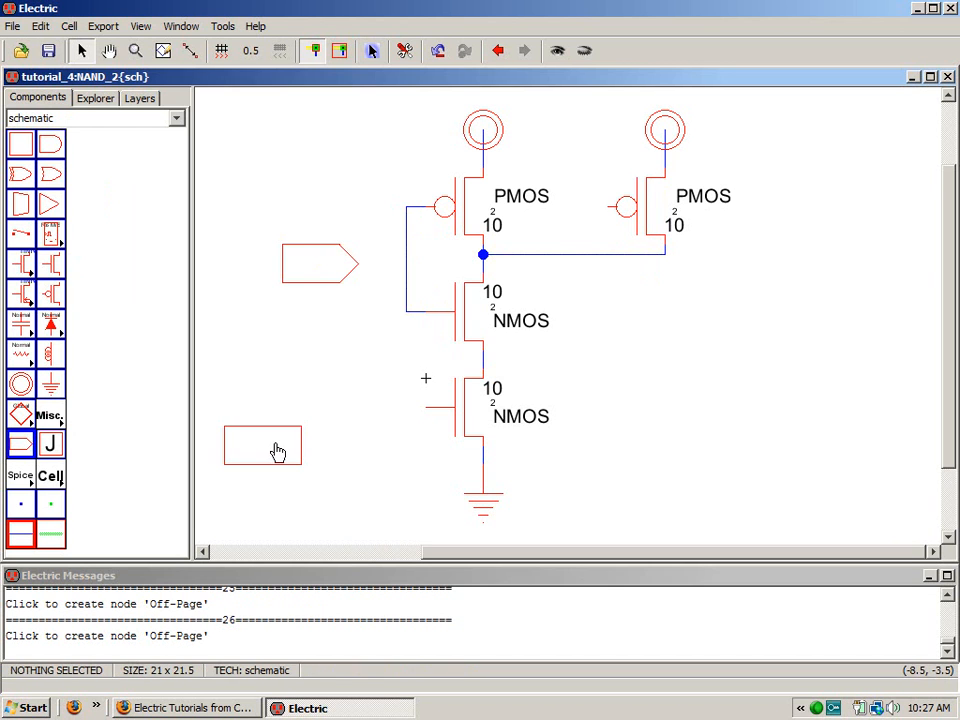
{"action": "left_click", "coordinate": [319, 410]}
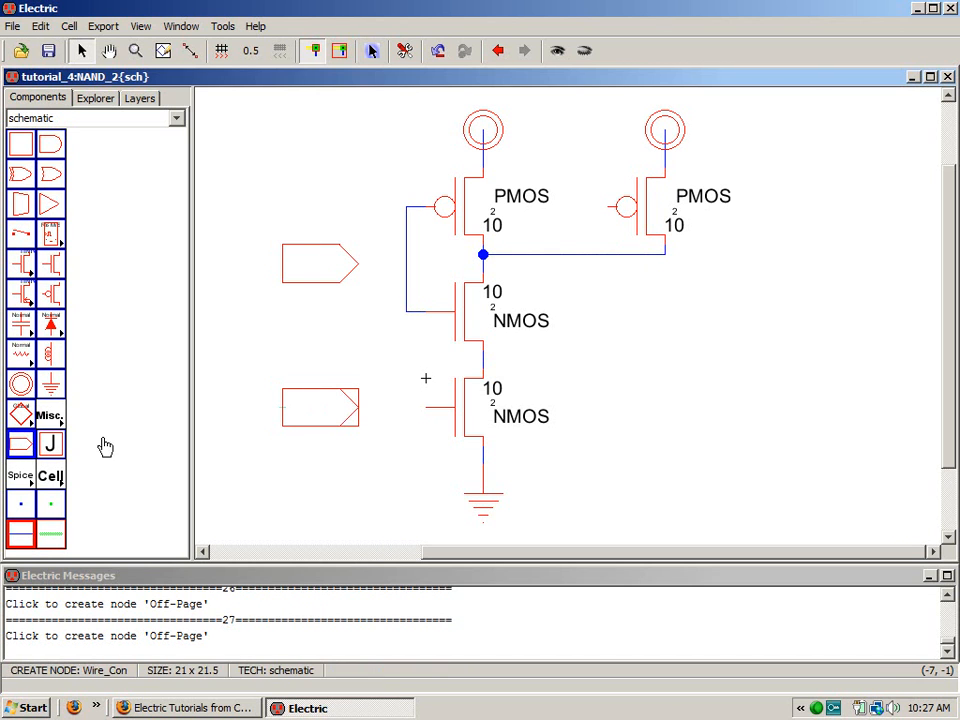
- Place an Off-Page connector right of the circuit and wire it to the corner below the right PMOS transistor
{"action": "left_click", "coordinate": [20, 445]}
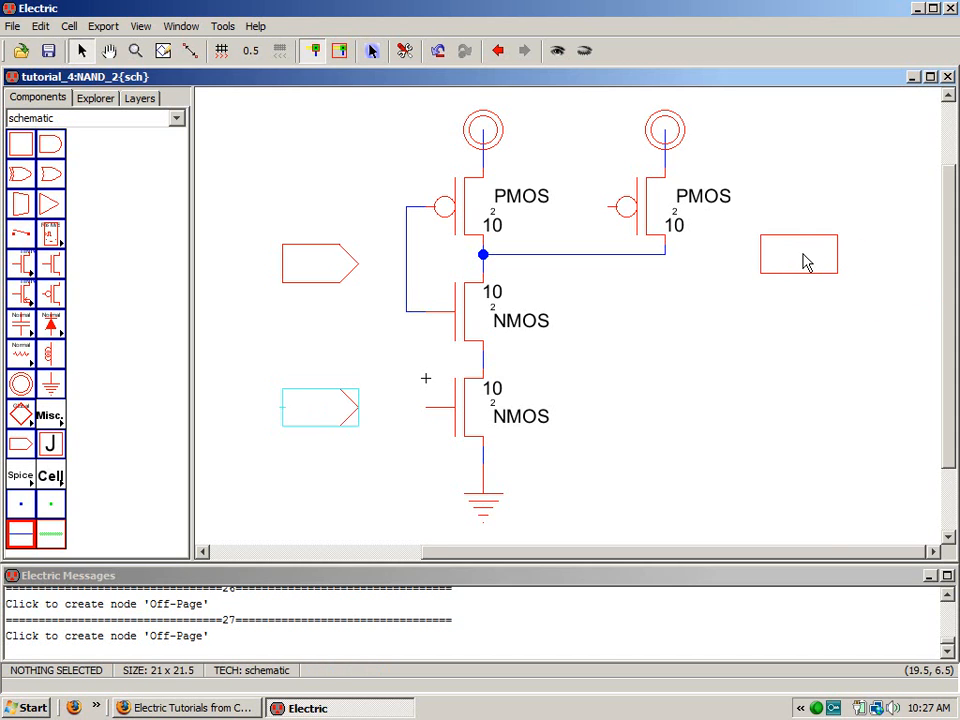
{"action": "left_click", "coordinate": [805, 262]}
{"action": "left_click_drag", "start_coordinate": [661, 265], "coordinate": [663, 263]}
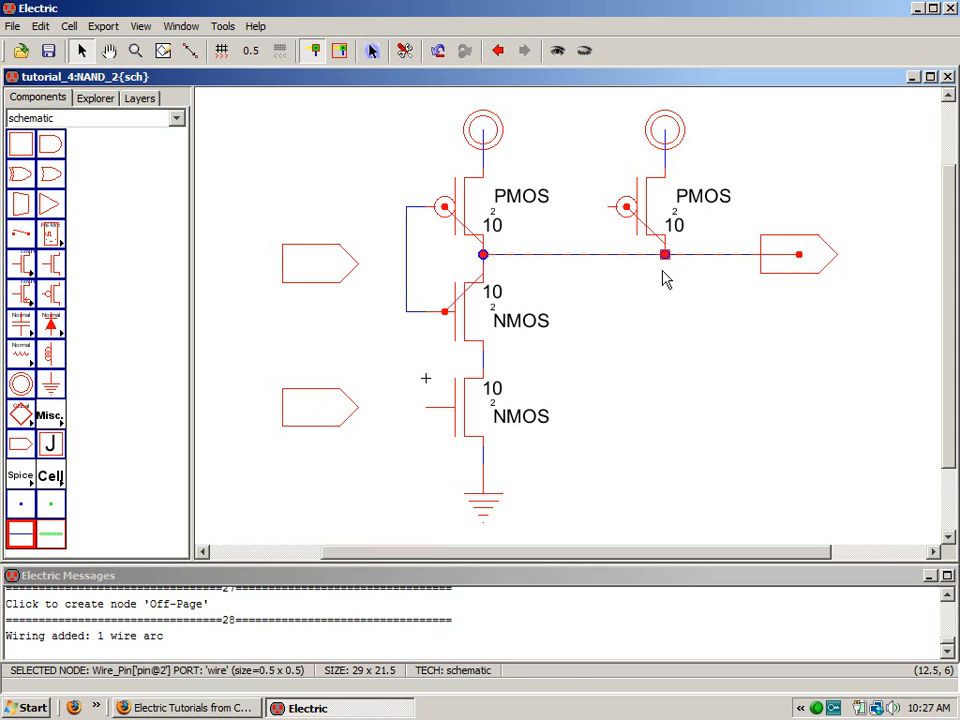
- Wire the upper-left connector to the joined PMOS and NMOS gates, and the lower-left connector to the lower NMOS gate
{"action": "left_click", "coordinate": [357, 272]}
{"action": "right_click", "coordinate": [405, 273]}
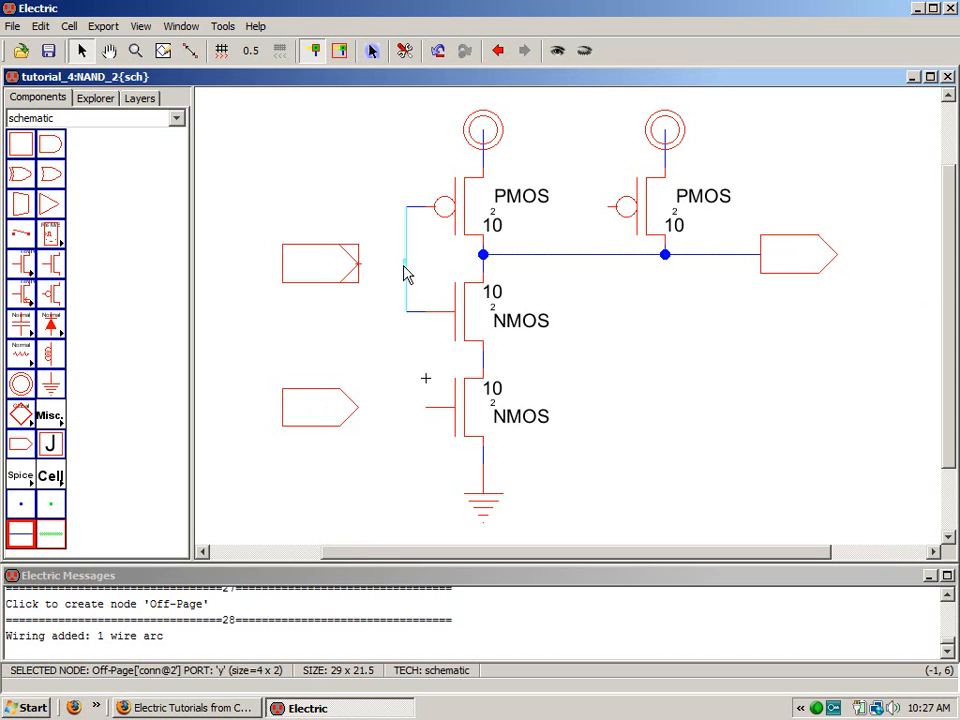
{"action": "left_click", "coordinate": [360, 414]}
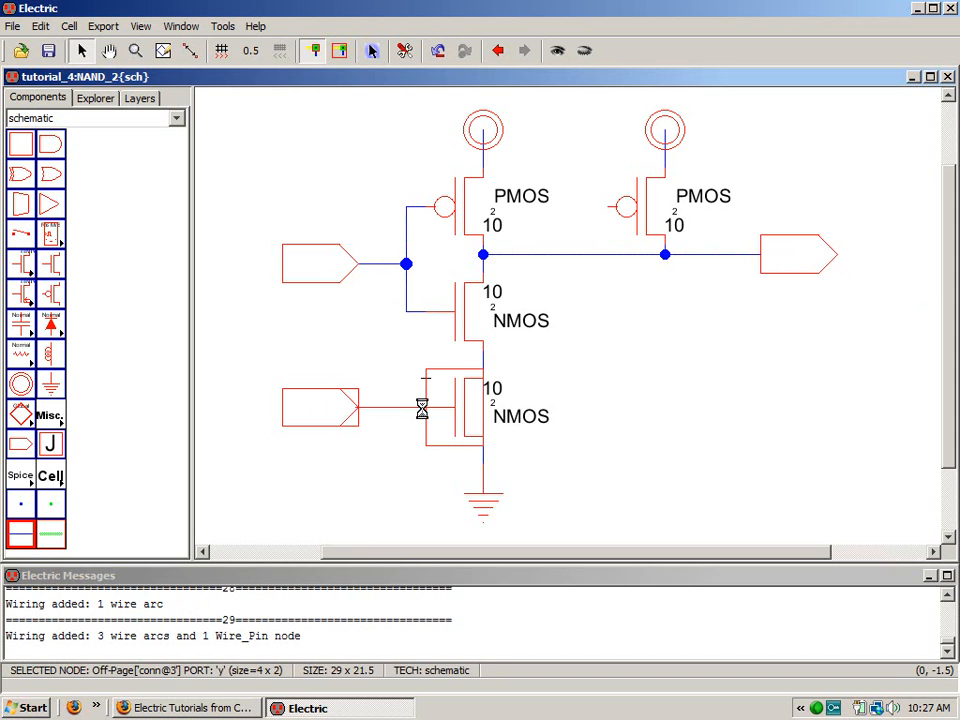
{"action": "right_click", "coordinate": [420, 418]}
- Wire the right PMOS gate down and across to the lower NMOS gate, and check the schematic for errors
{"action": "left_click", "coordinate": [614, 212]}
{"action": "right_click", "coordinate": [589, 212]}
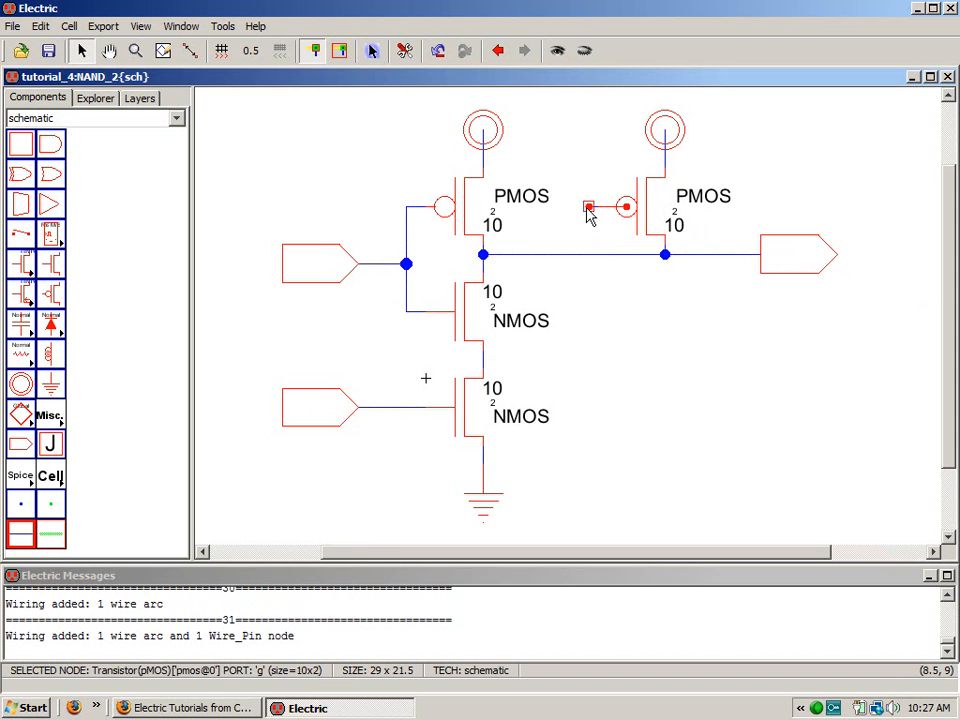
{"action": "right_click", "coordinate": [590, 412]}
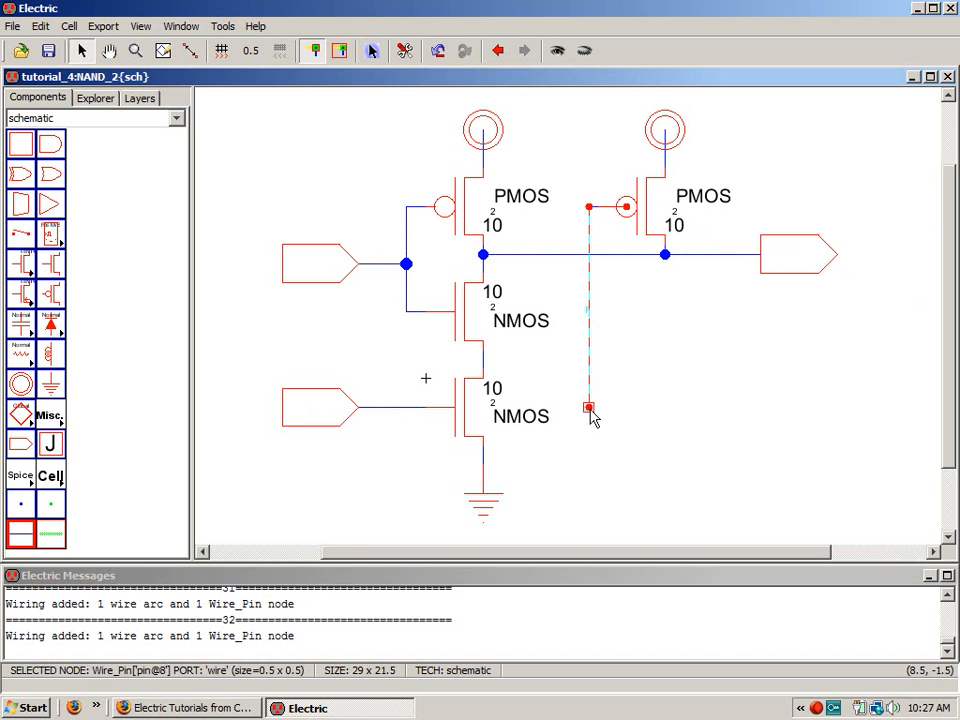
{"action": "right_click", "coordinate": [399, 412]}
{"action": "left_click", "coordinate": [688, 476]}
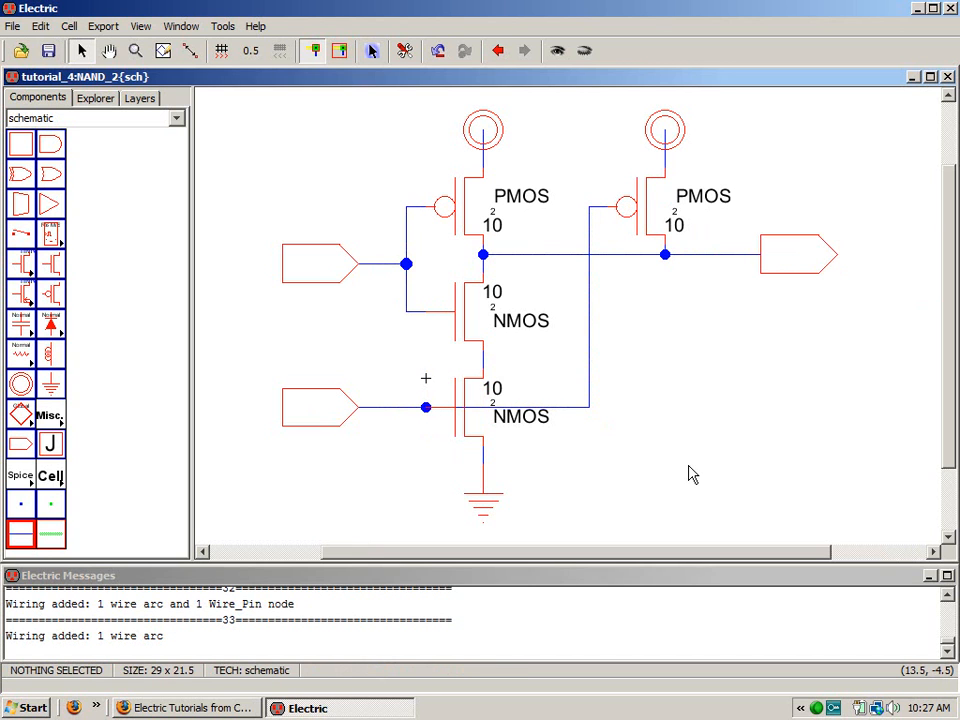
{"action": "key", "text": "F5"}
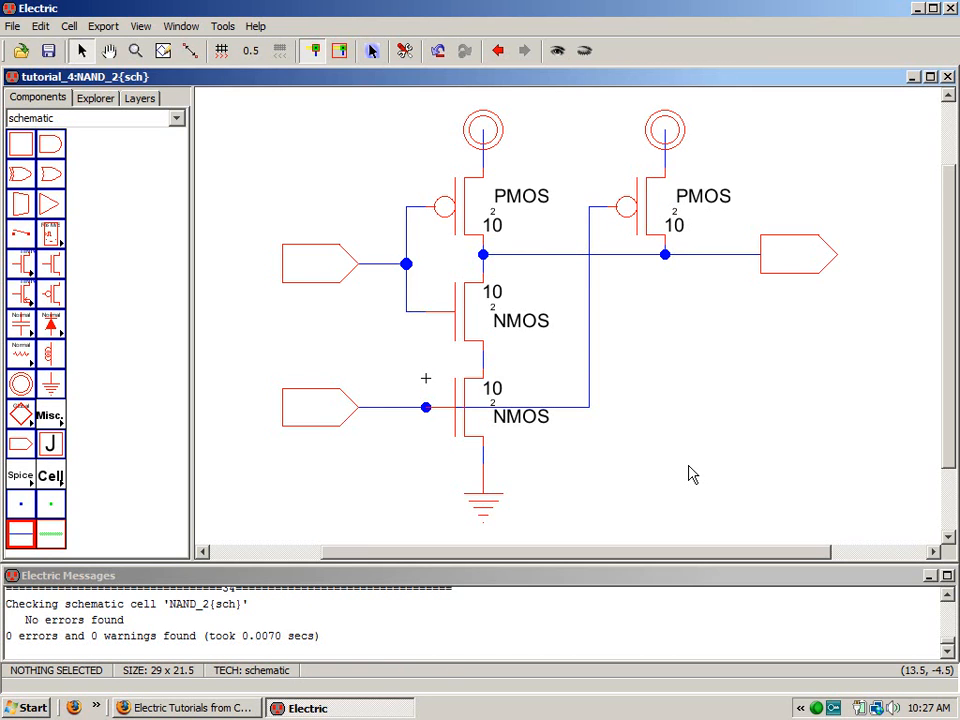
- Create an export named A on the upper-left Off-Page connector
{"action": "left_click", "coordinate": [283, 275]}
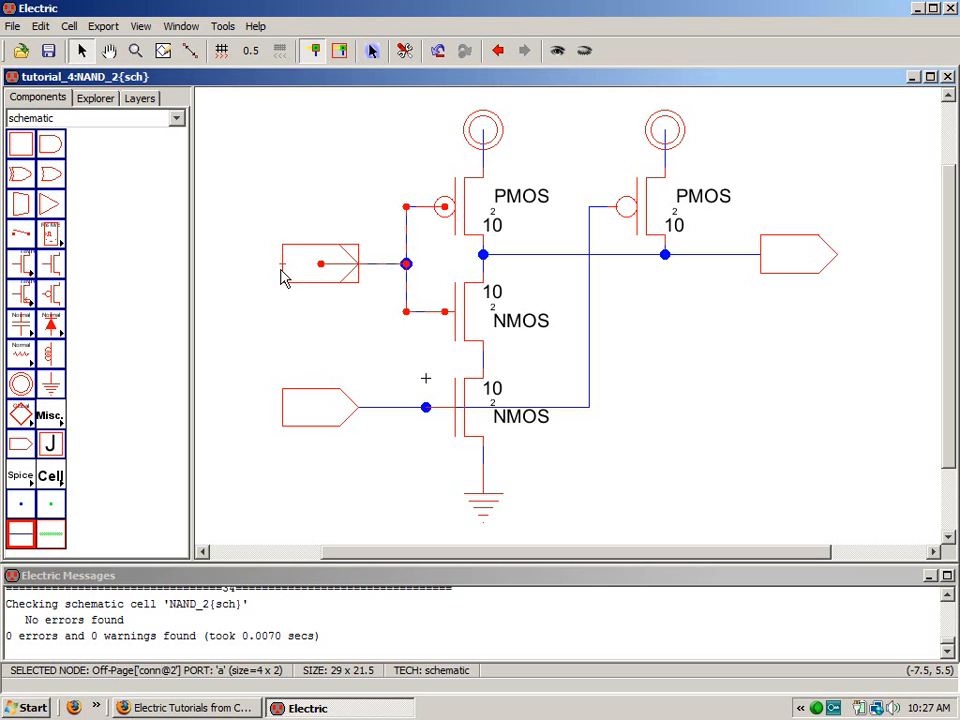
{"action": "key", "text": "ctrl+e"}
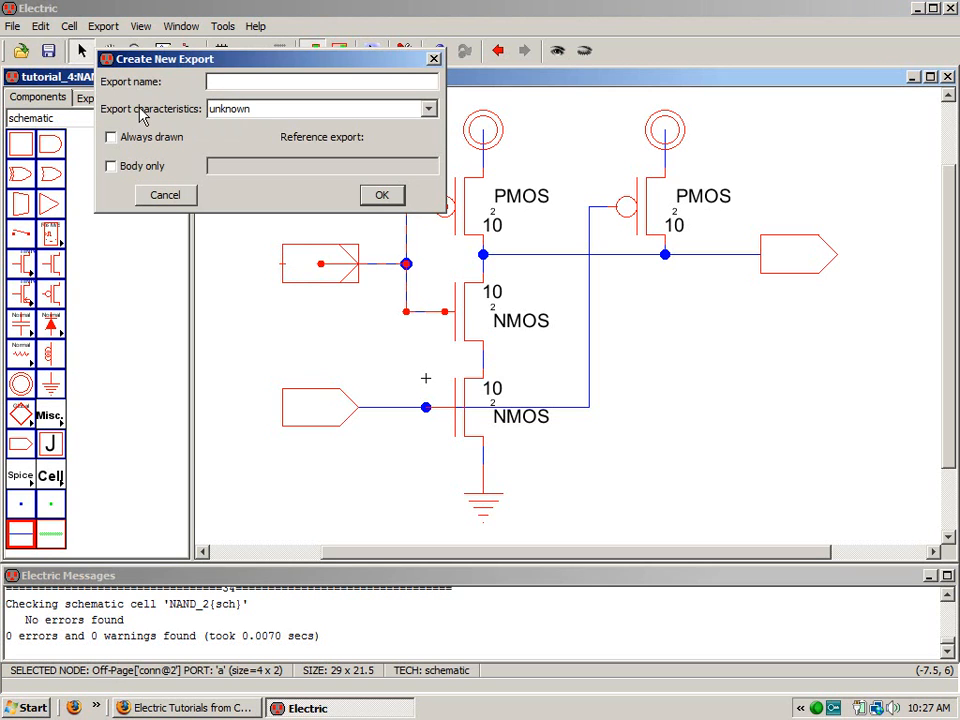
{"action": "type", "text": "A"}
{"action": "key", "text": "Return"}
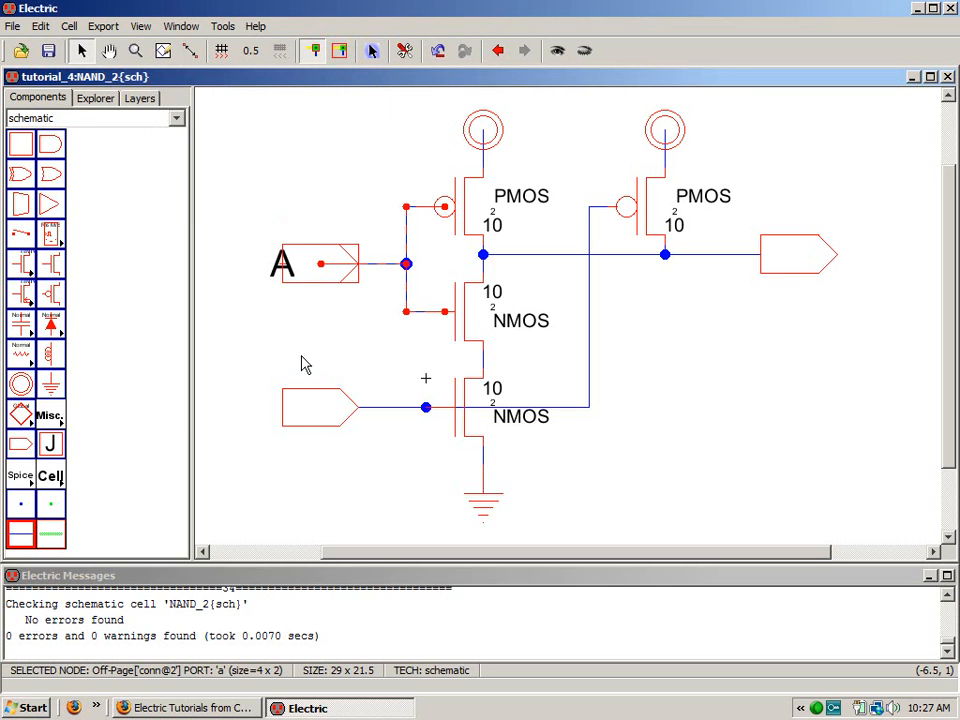
- Create an export named B on the lower-left Off-Page connector
{"action": "left_click", "coordinate": [292, 412]}
{"action": "key", "text": "ctrl+e"}
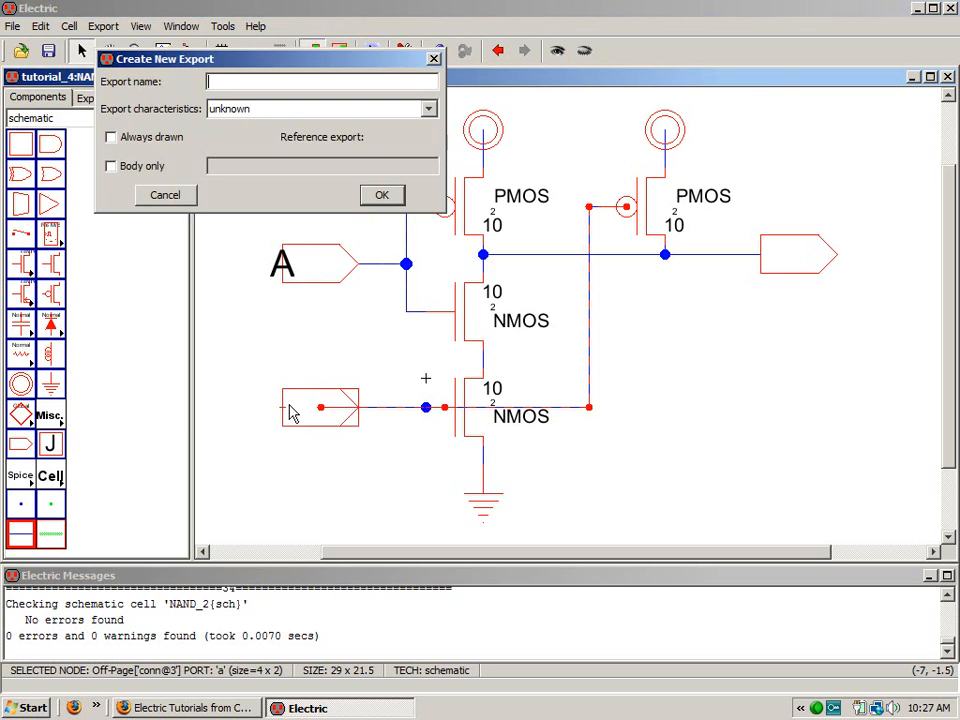
{"action": "type", "text": "B"}
{"action": "key", "text": "Return"}
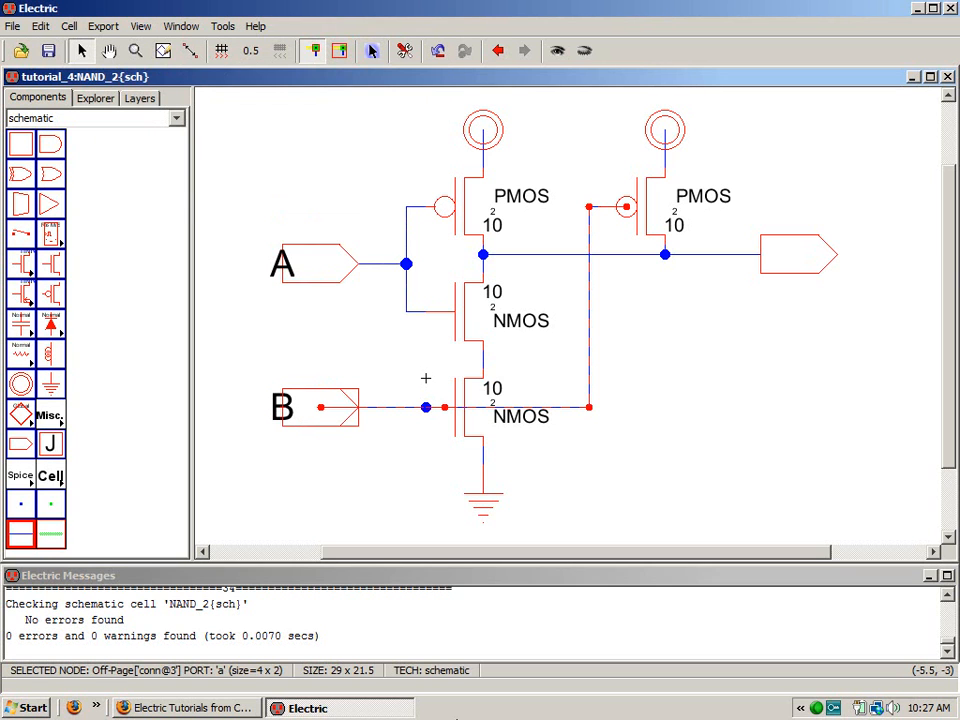
{"action": "left_click", "coordinate": [840, 268]}
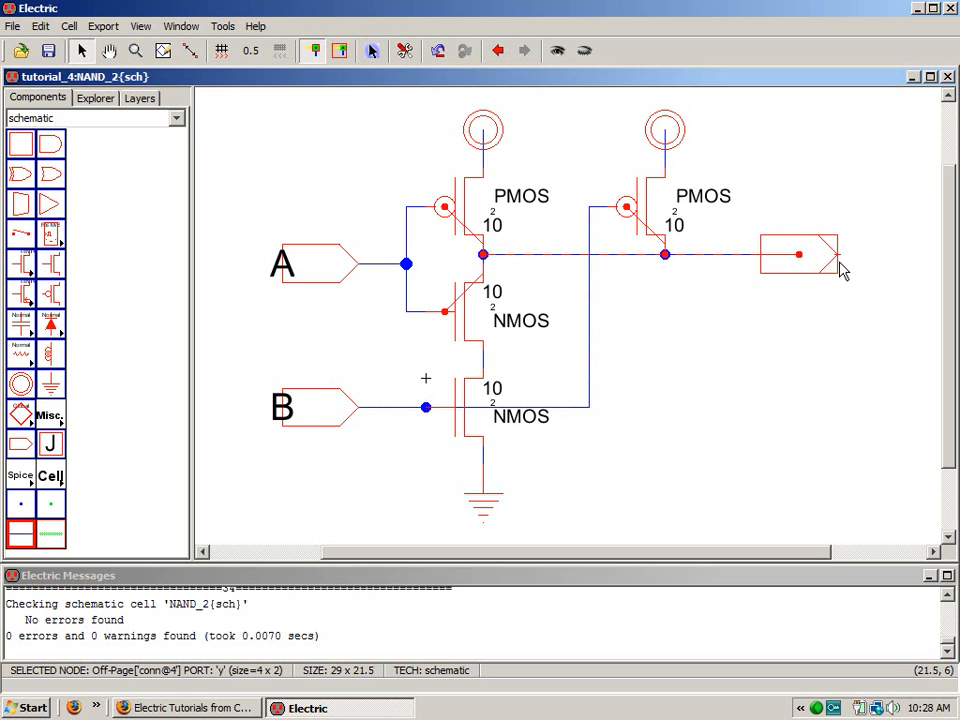
{"action": "key", "text": "ctrl+e"}
{"action": "type", "text": "AnandB"}
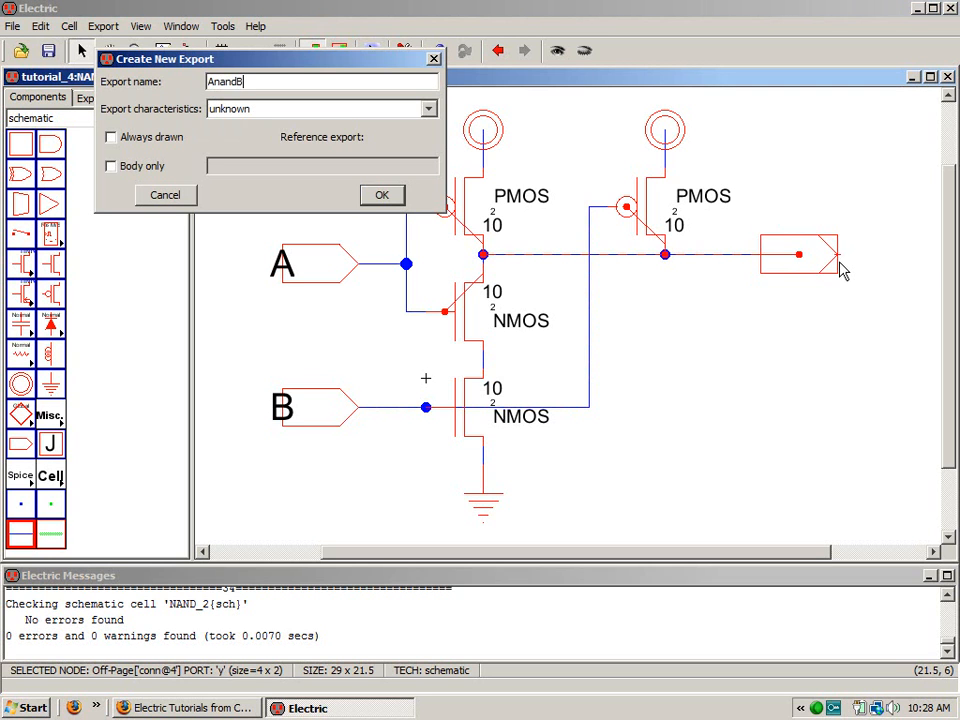
{"action": "key", "text": "Return"}
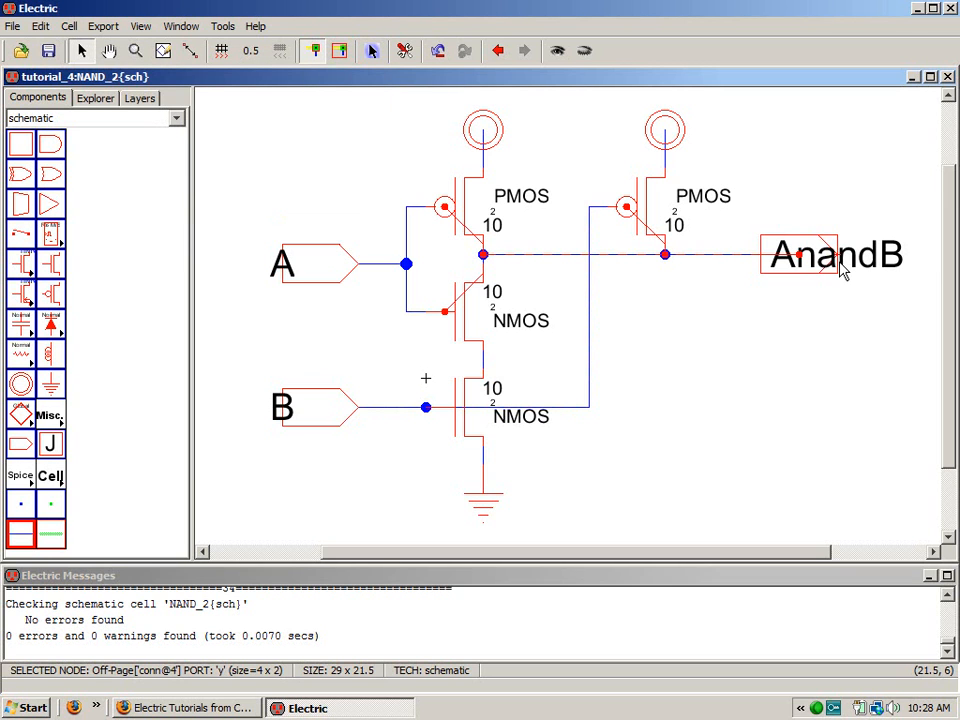
{"action": "left_click", "coordinate": [815, 328]}
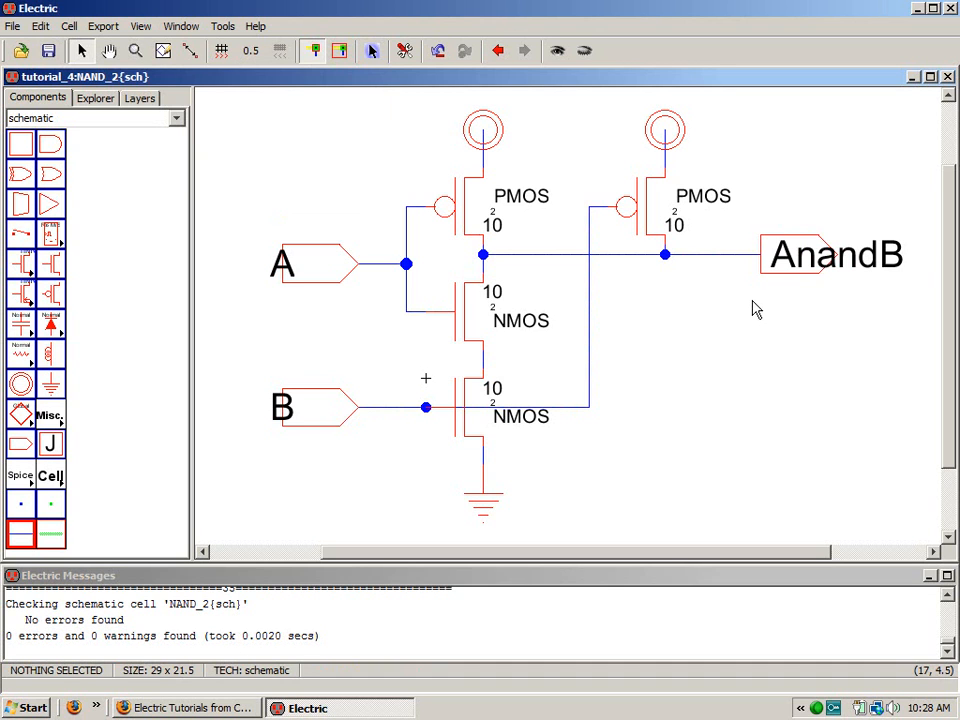
- Delete the old NAND_2{ic} icon cell and make a new icon view from the NAND_2 schematic
{"action": "left_click", "coordinate": [96, 99]}
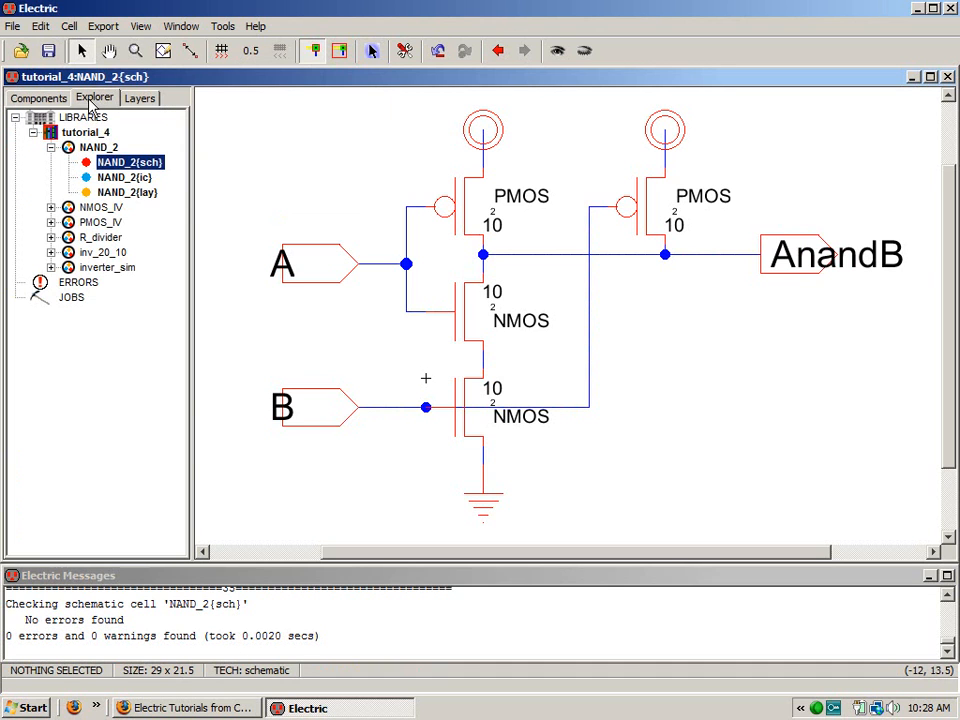
{"action": "right_click", "coordinate": [110, 177]}
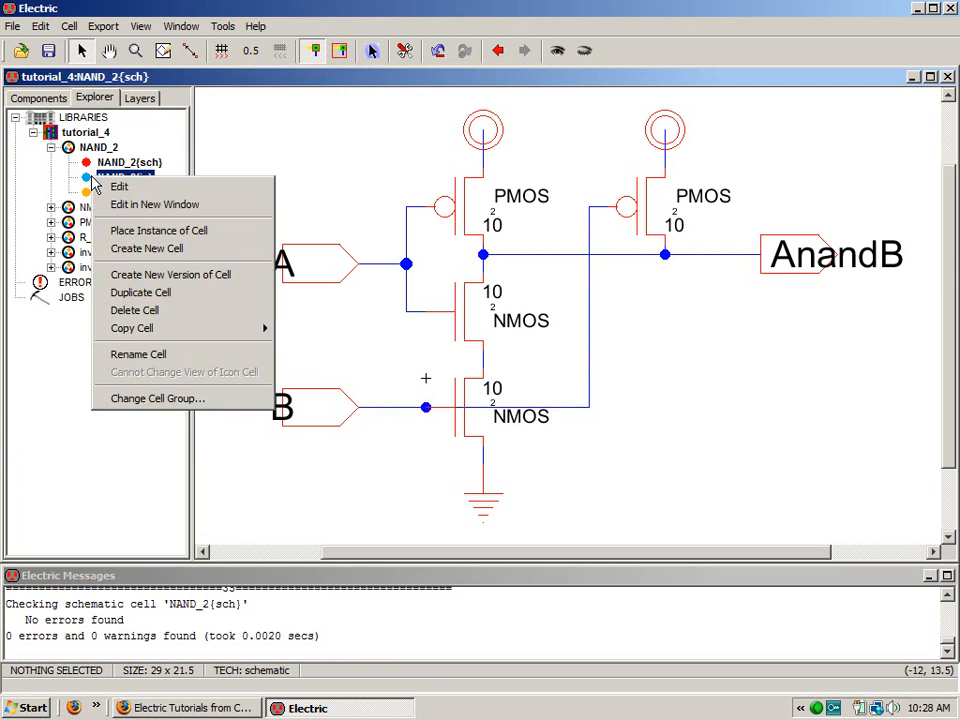
{"action": "left_click", "coordinate": [128, 317]}
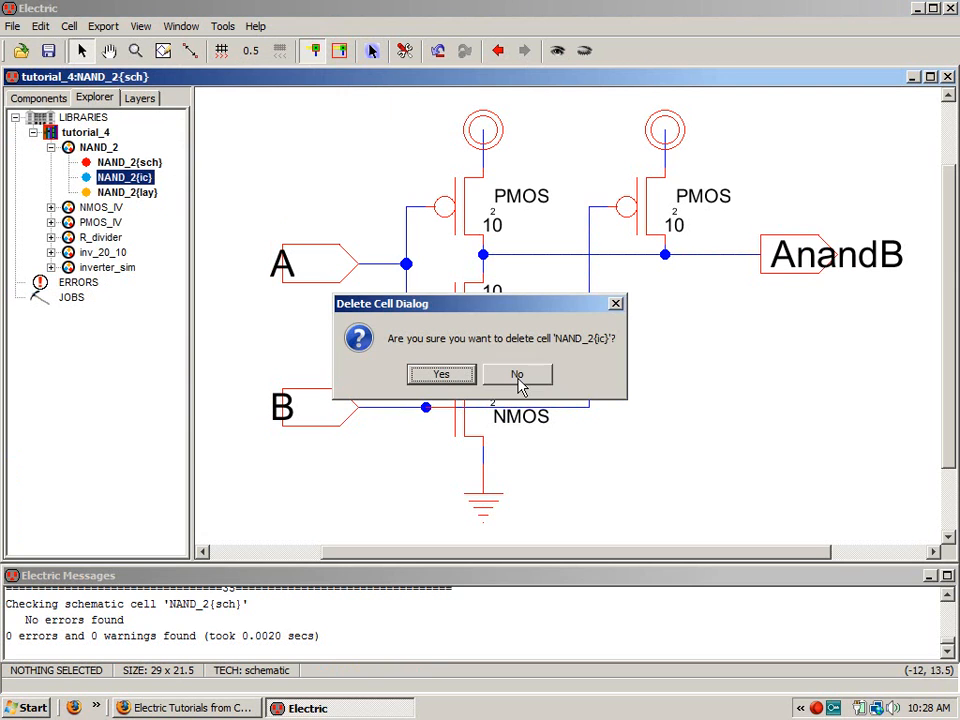
{"action": "left_click", "coordinate": [446, 377]}
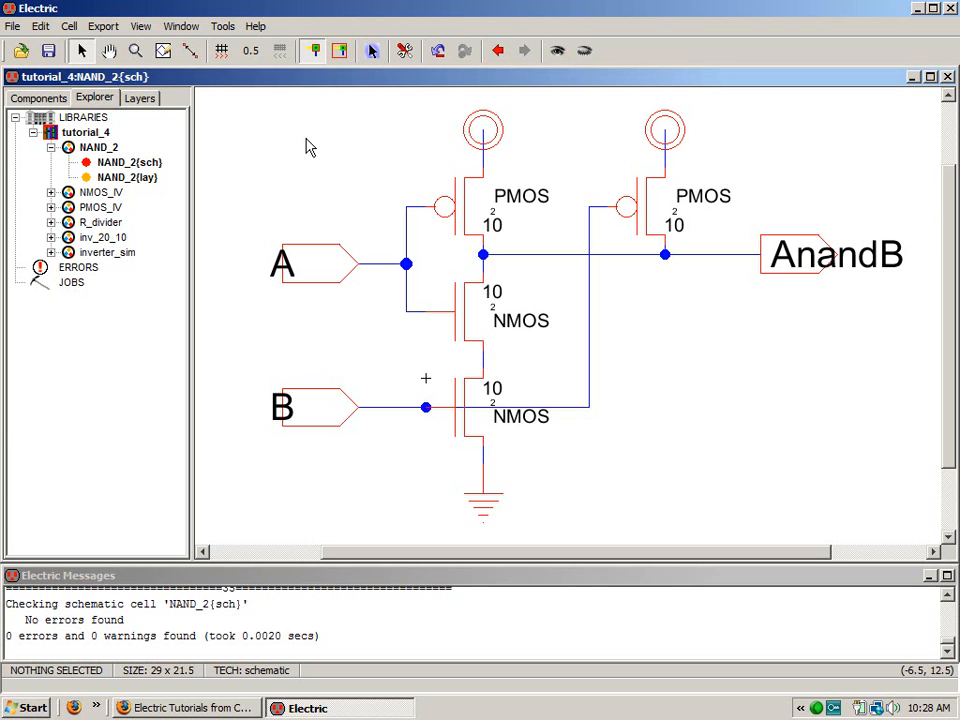
{"action": "left_click", "coordinate": [143, 27]}
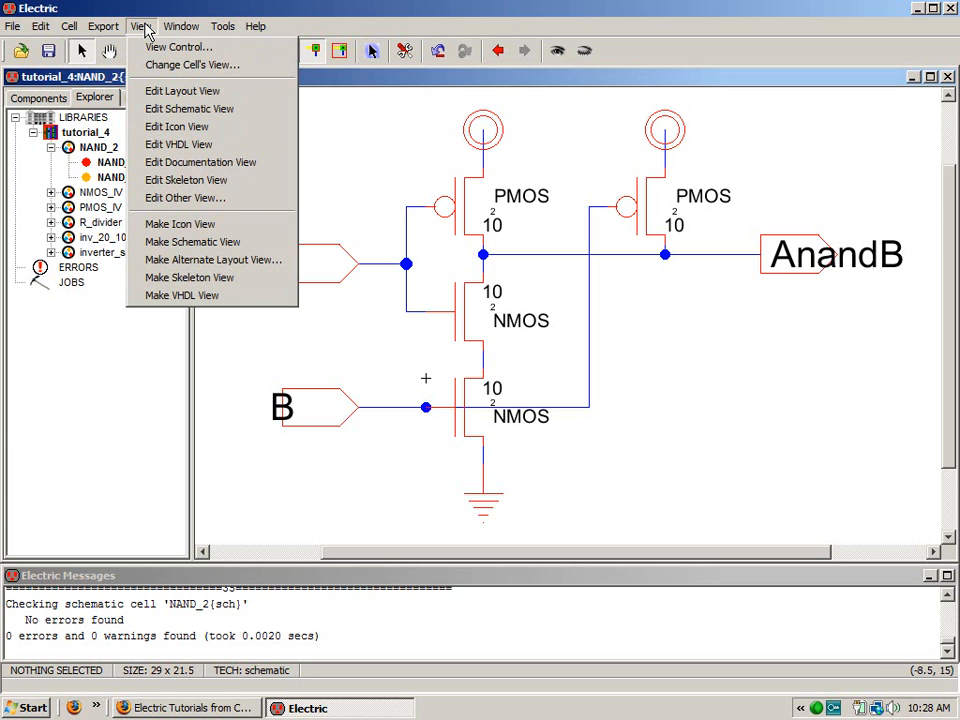
{"action": "left_click", "coordinate": [182, 224]}
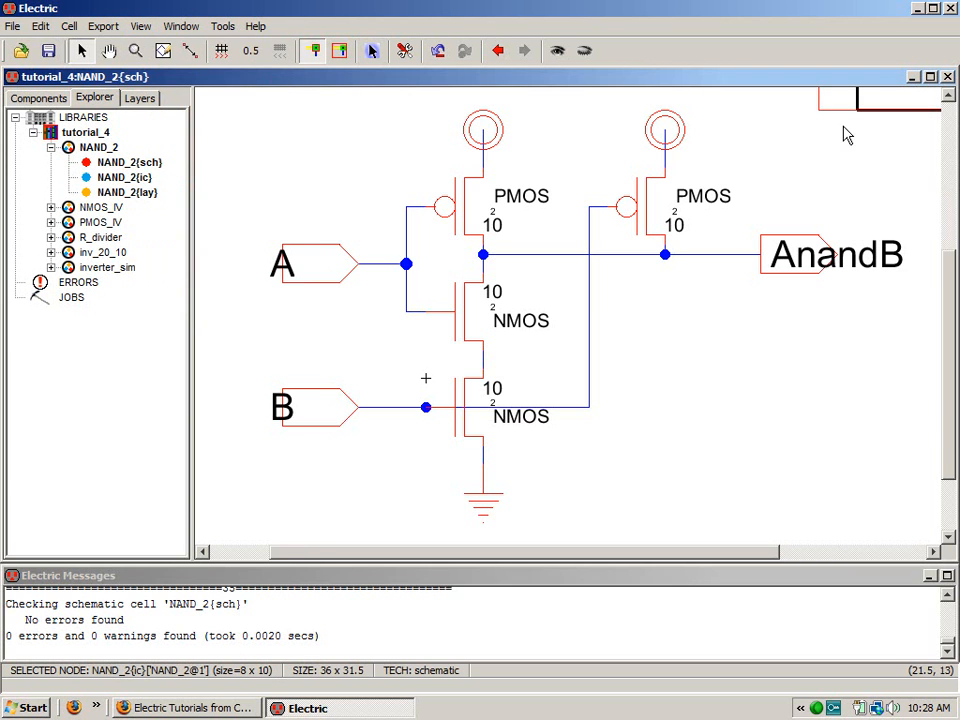
- Inspect the new NAND_2{ic} cell, return to the schematic, and go down the hierarchy into the placed icon instance
{"action": "double_click", "coordinate": [105, 178]}
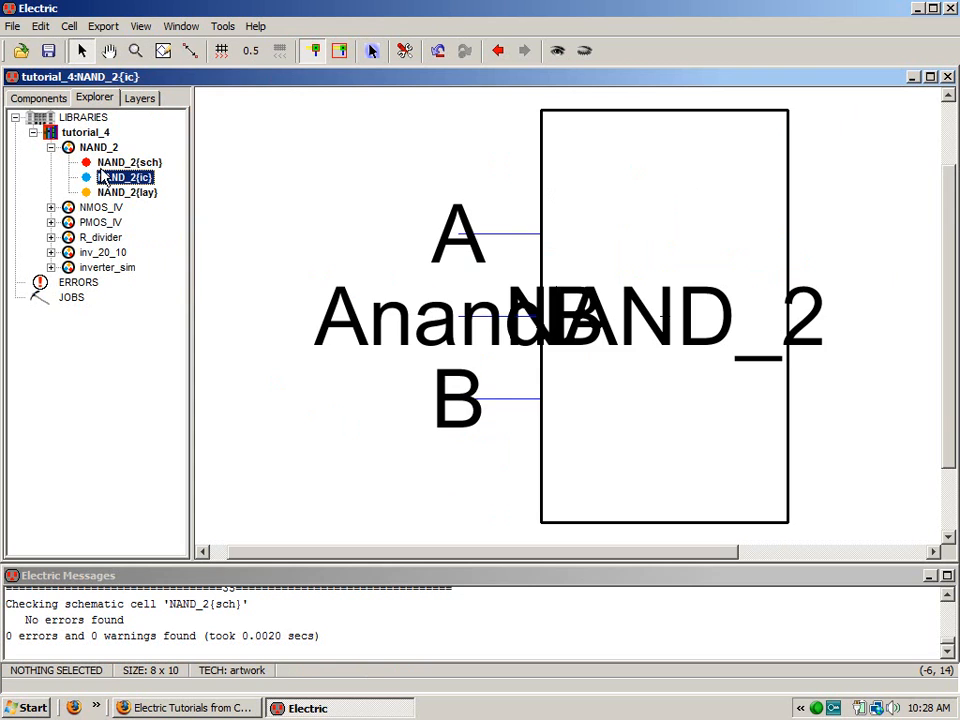
{"action": "double_click", "coordinate": [104, 163]}
{"action": "left_click", "coordinate": [762, 216]}
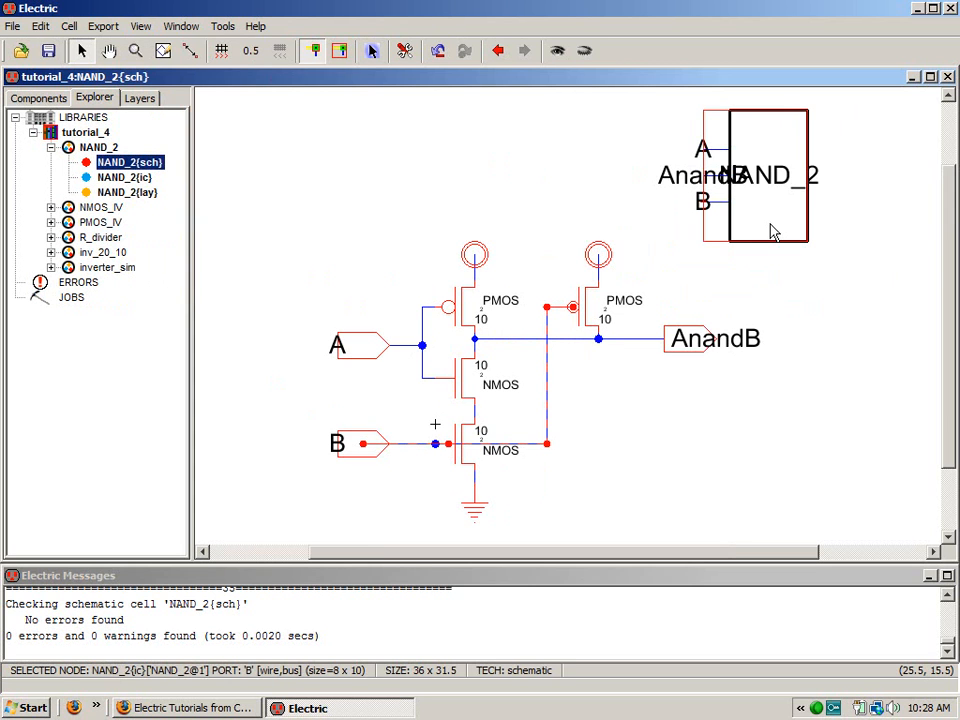
{"action": "left_click", "coordinate": [69, 27]}
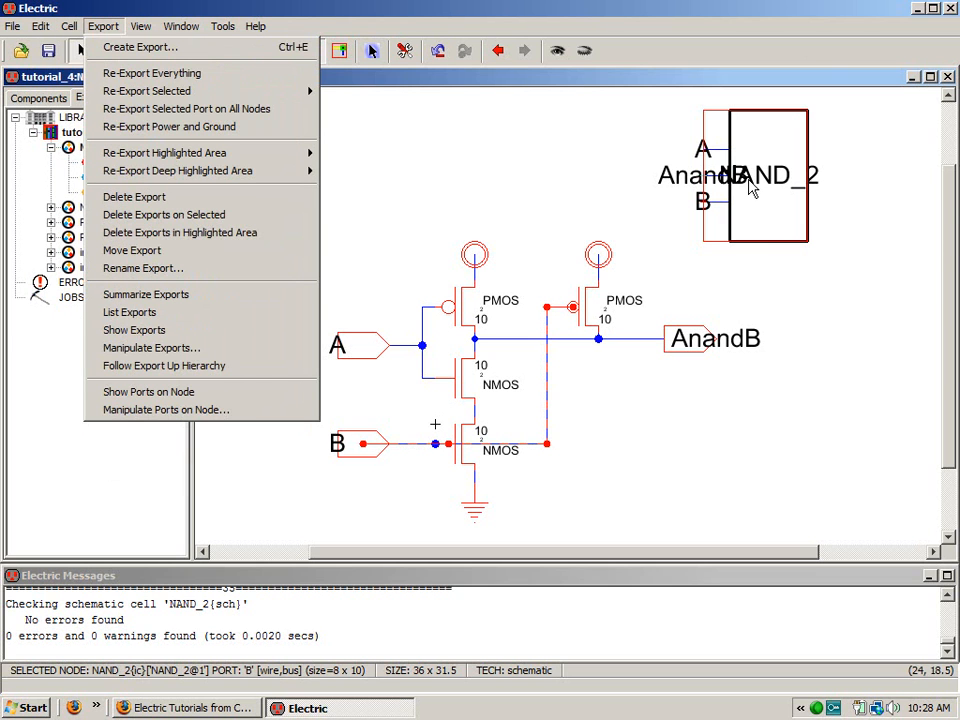
{"action": "mouse_move", "coordinate": [66, 28]}
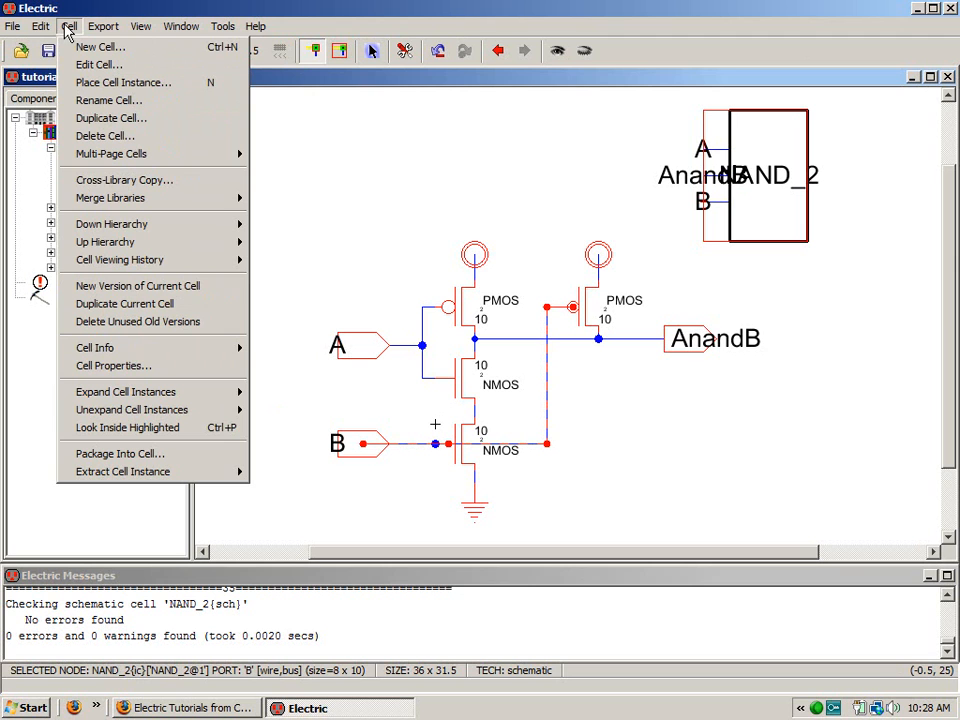
{"action": "mouse_move", "coordinate": [120, 226]}
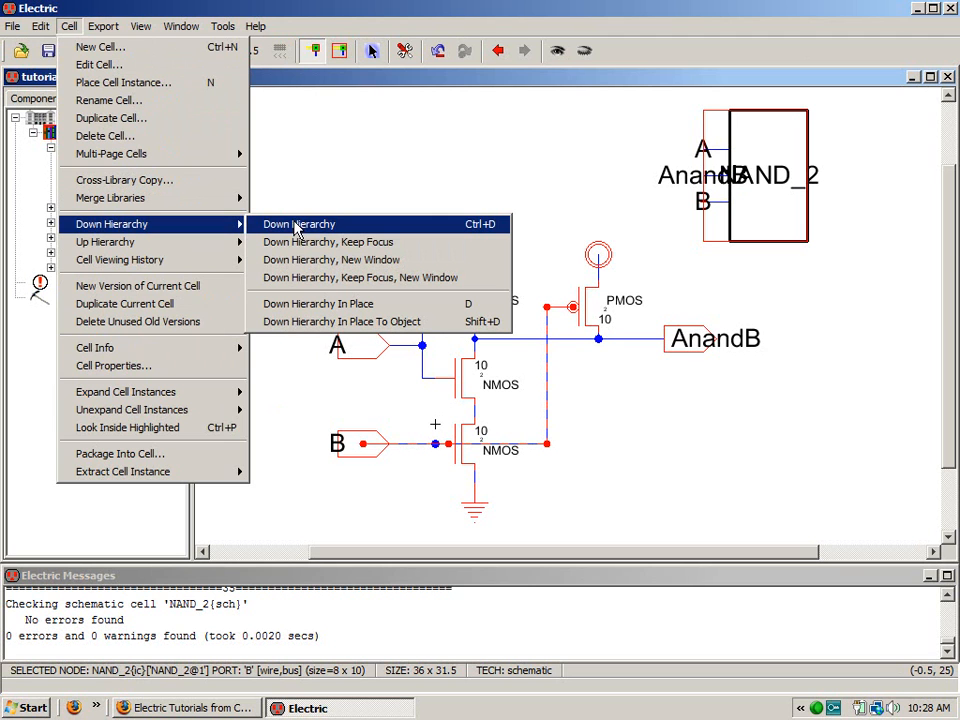
{"action": "left_click", "coordinate": [267, 224]}
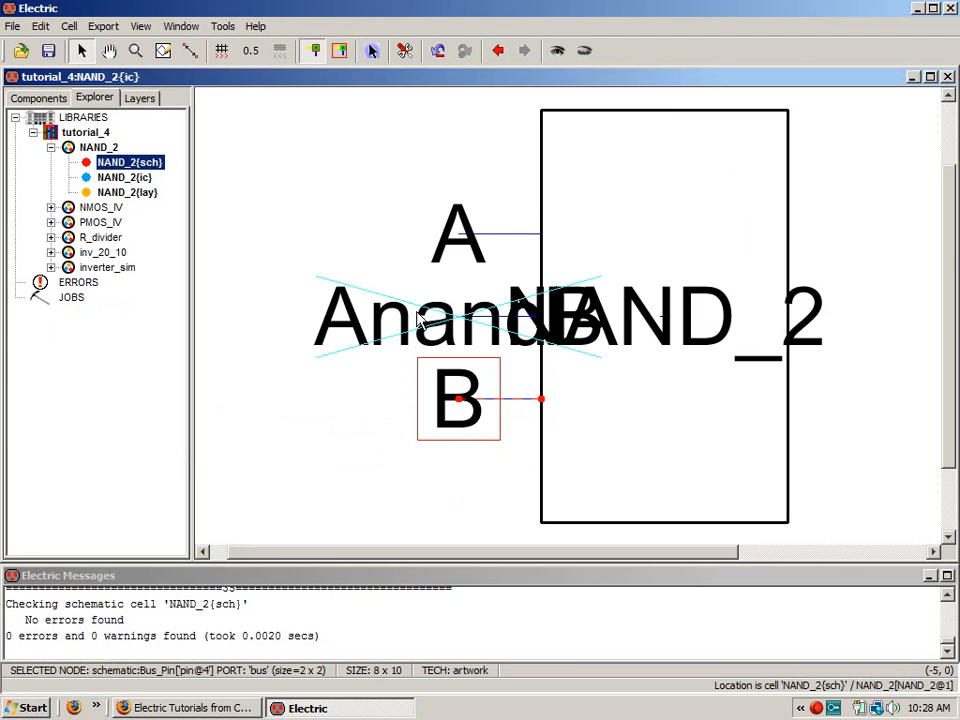
- Delete the icon's rectangular body, and move the AnandB pin with its wire 7.5 units right and 5 units down
{"action": "left_click", "coordinate": [789, 518]}
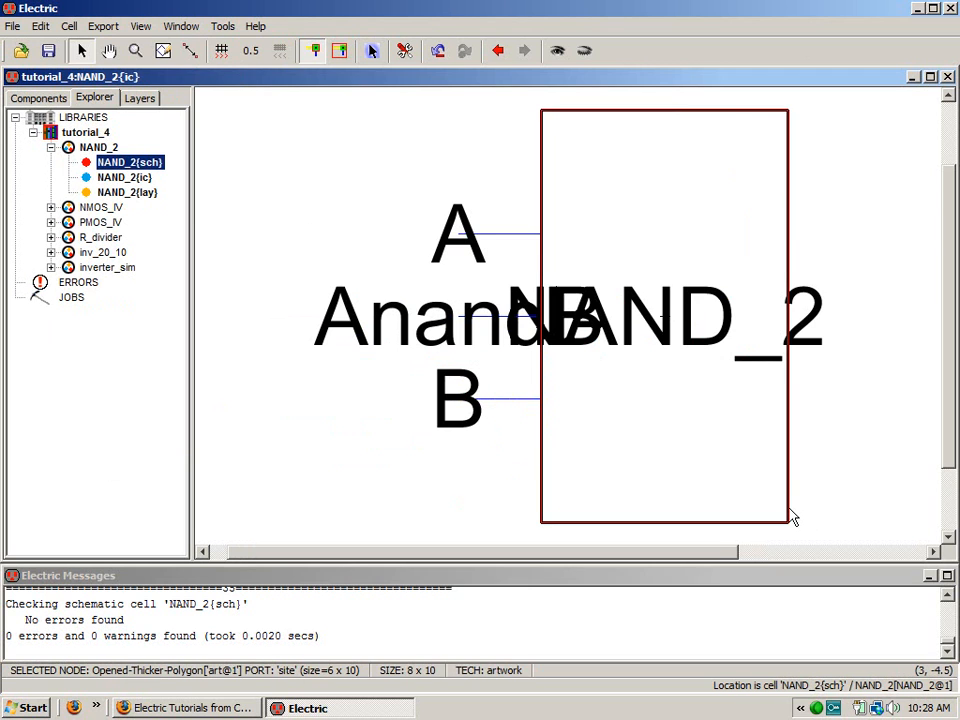
{"action": "key", "text": "Delete"}
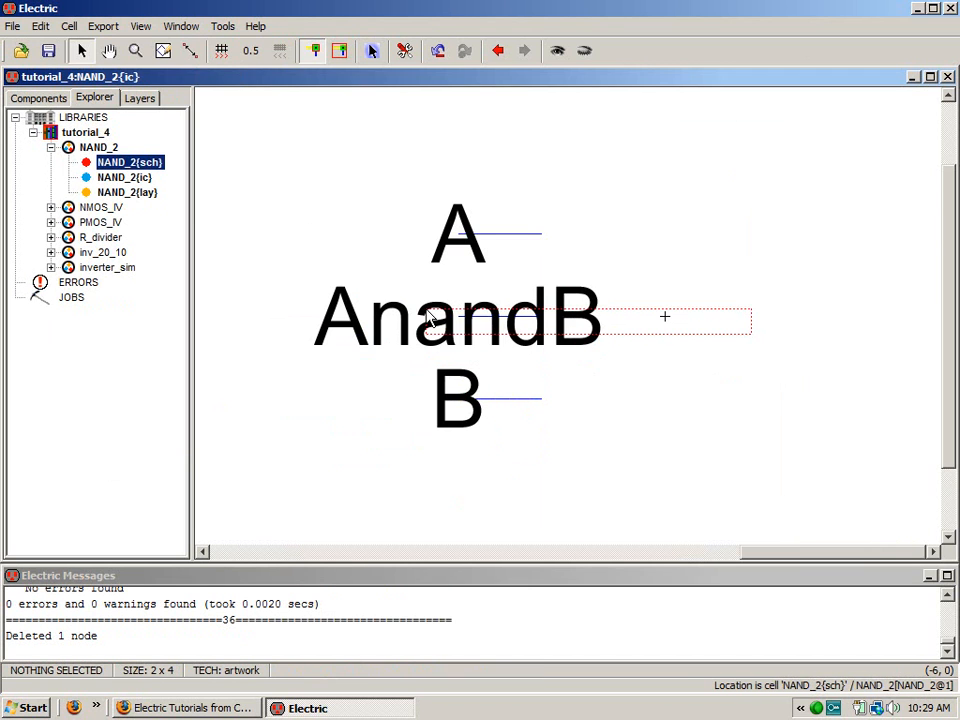
{"action": "left_click_drag", "start_coordinate": [395, 296], "coordinate": [384, 223]}
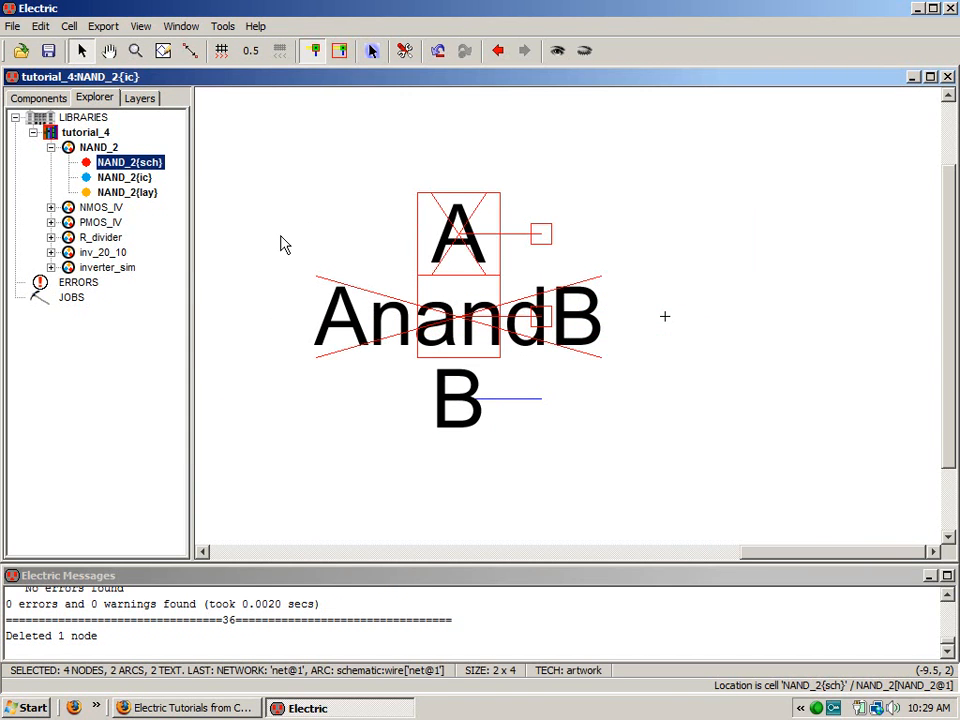
{"action": "left_click_drag", "start_coordinate": [388, 141], "coordinate": [740, 285], "text": "shift"}
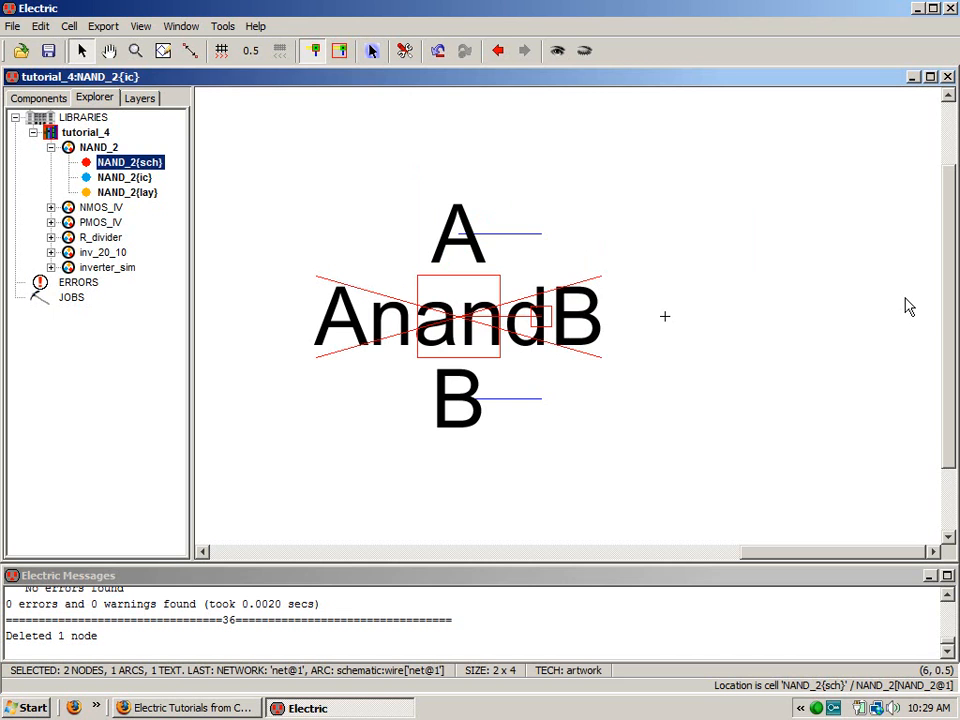
{"action": "left_click_drag", "start_coordinate": [452, 336], "coordinate": [760, 538]}
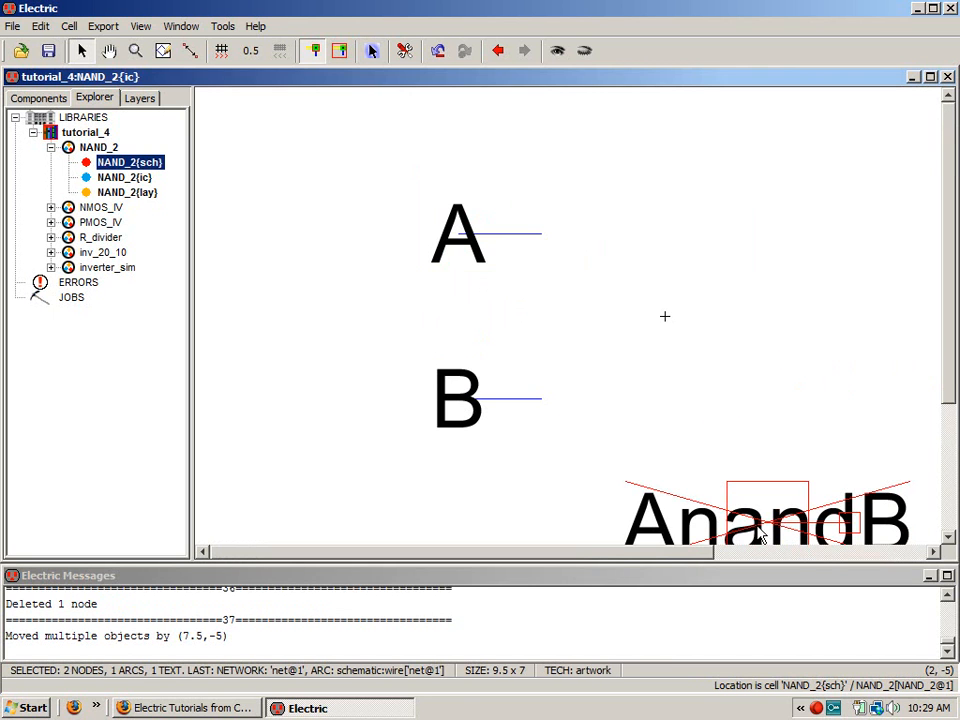
{"action": "left_click", "coordinate": [432, 495]}
{"action": "key", "text": "ctrl+9"}
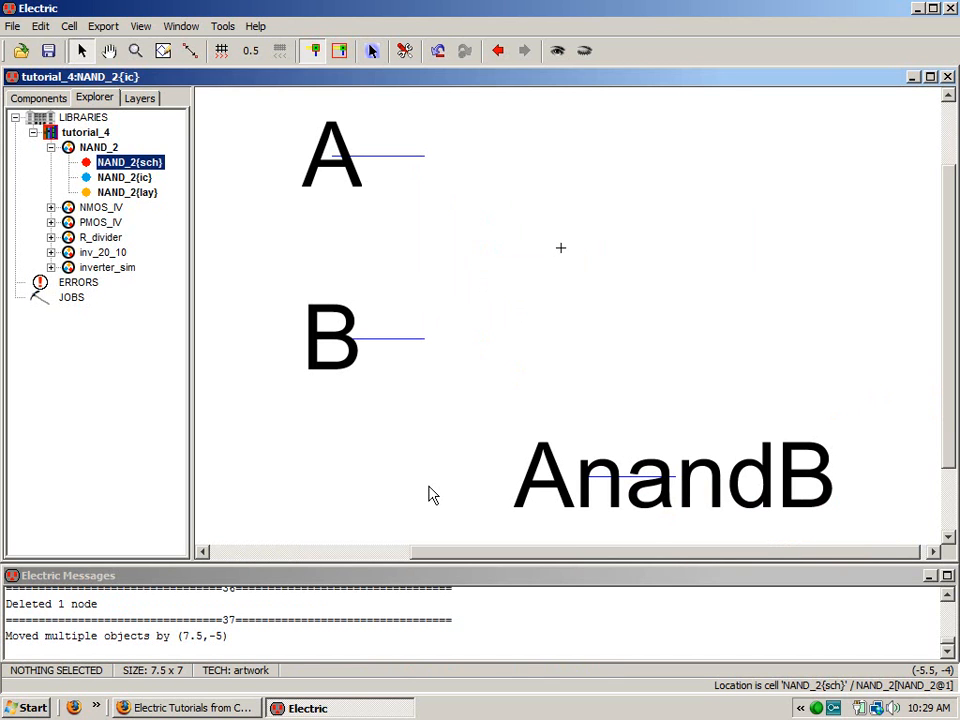
- Place an unfilled artwork circle to the right of the input pins and set its degrees of circle to 180
{"action": "left_click", "coordinate": [42, 98]}
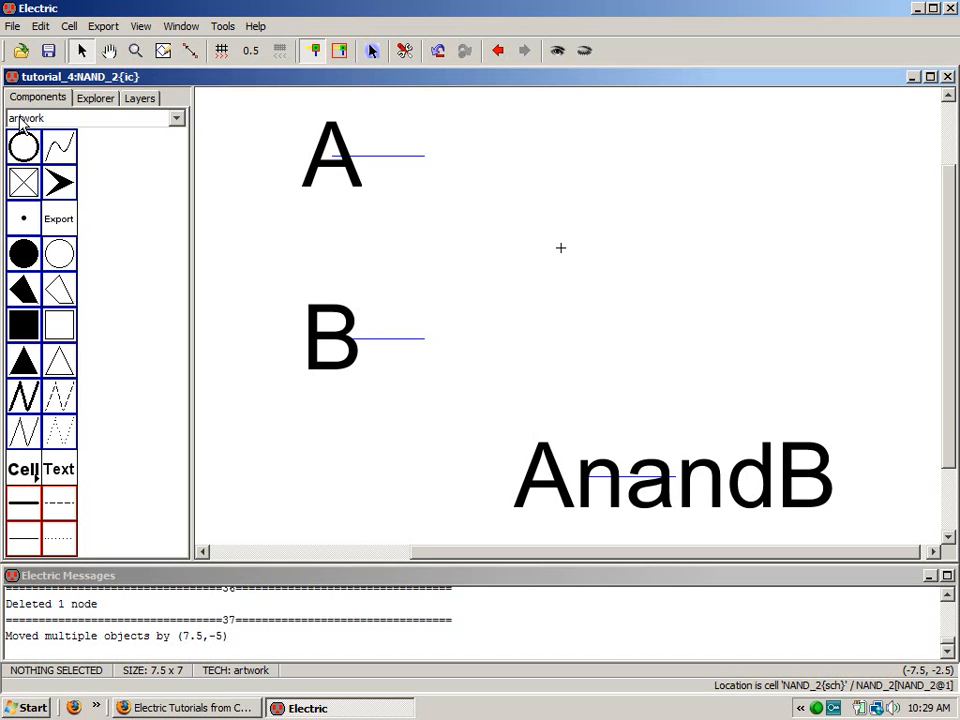
{"action": "left_click", "coordinate": [60, 254]}
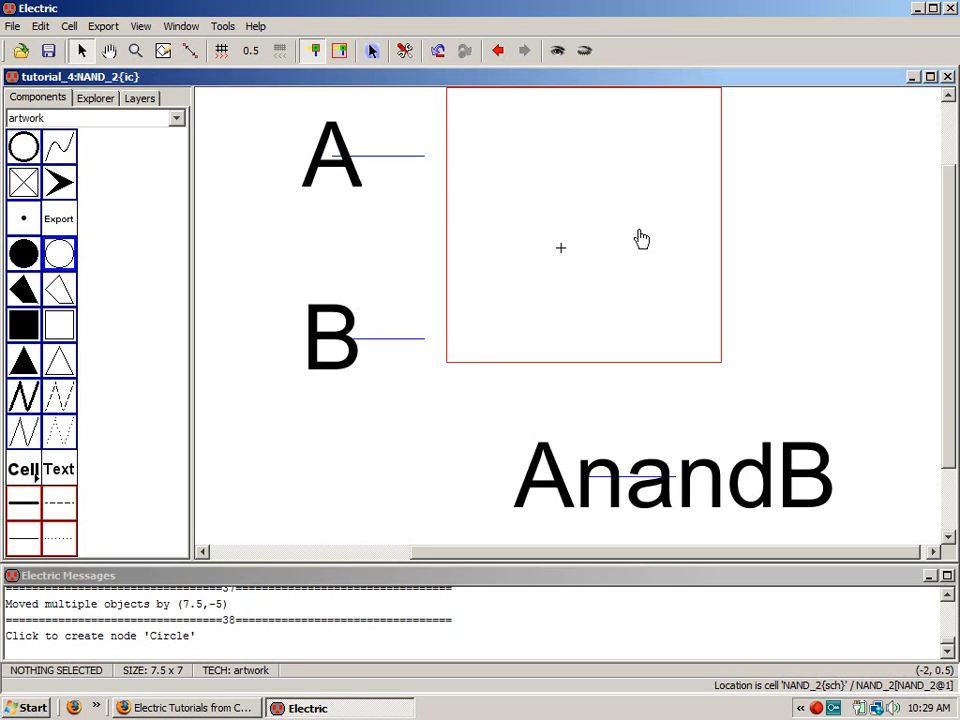
{"action": "left_click", "coordinate": [805, 275]}
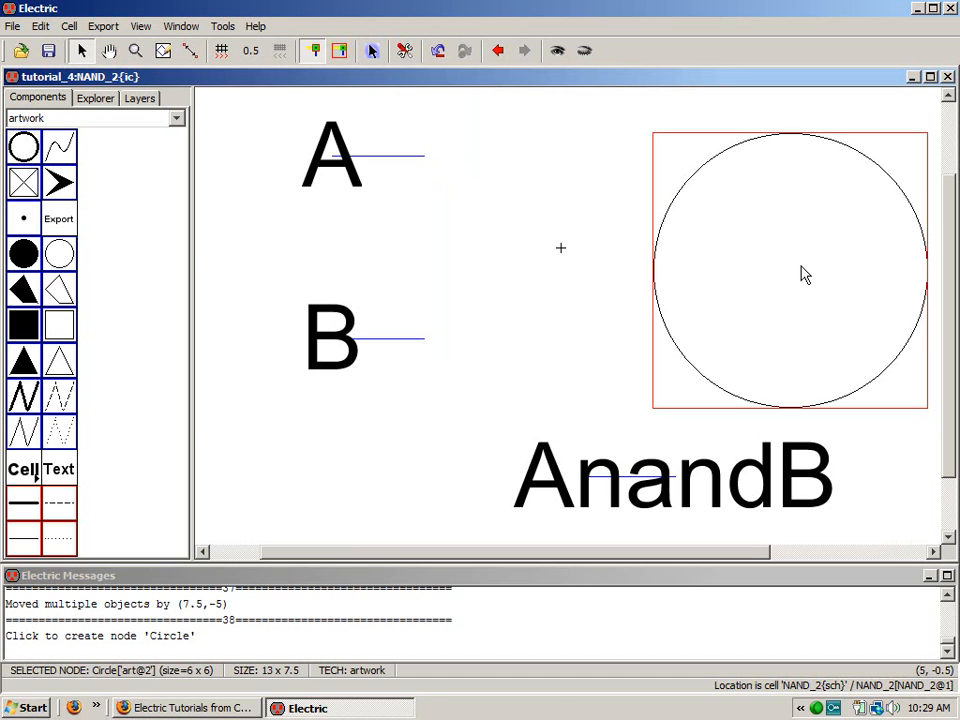
{"action": "double_click", "coordinate": [805, 275]}
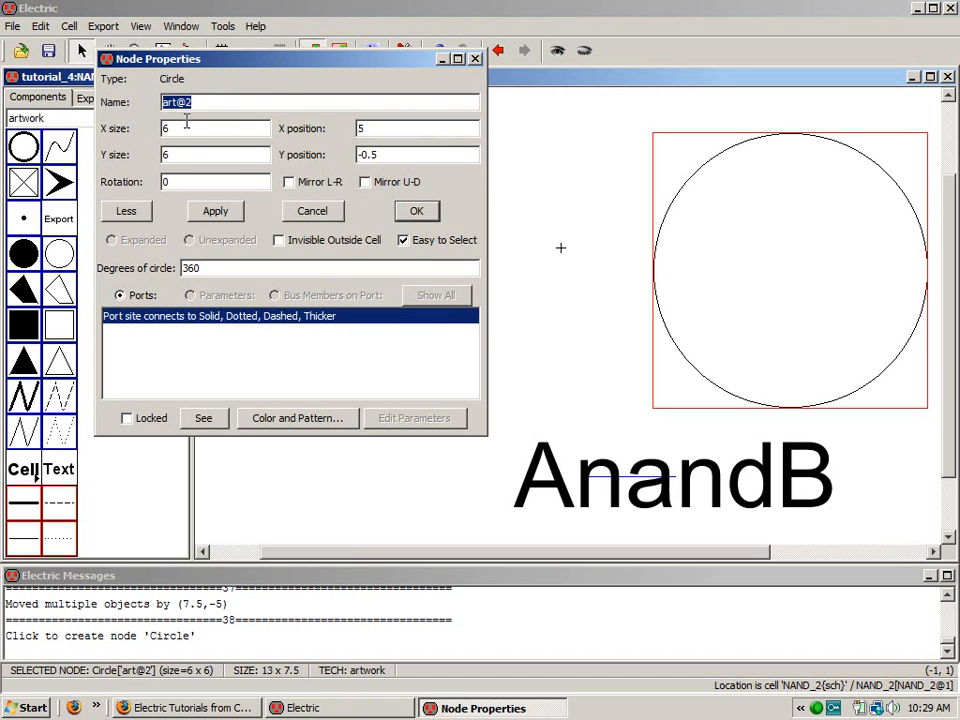
{"action": "double_click", "coordinate": [190, 268]}
{"action": "type", "text": "180"}
{"action": "left_click", "coordinate": [215, 211]}
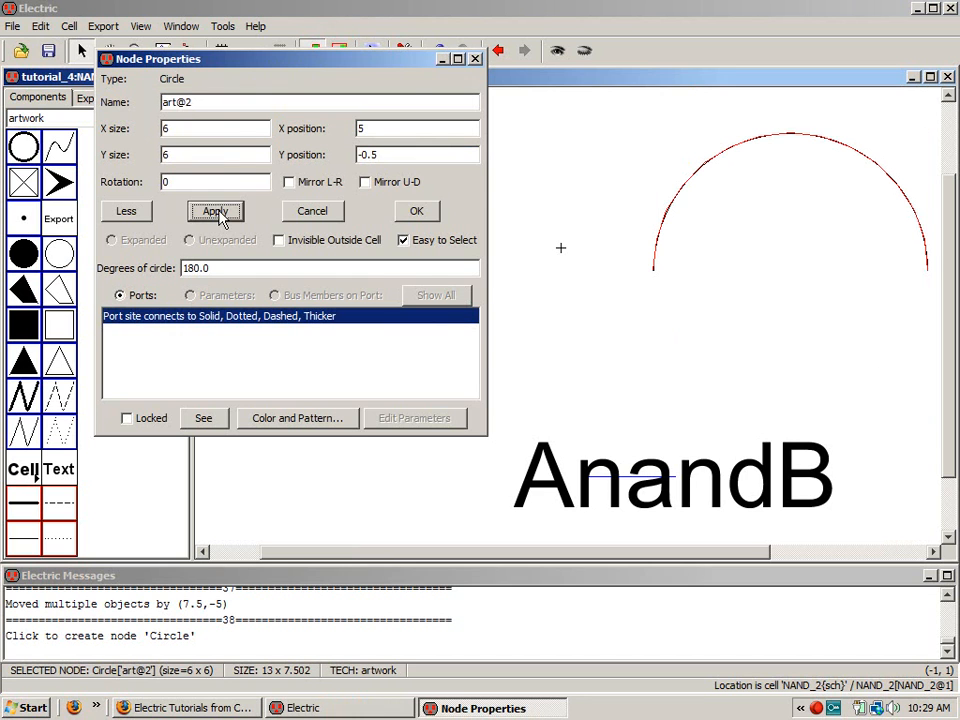
{"action": "left_click", "coordinate": [416, 211]}
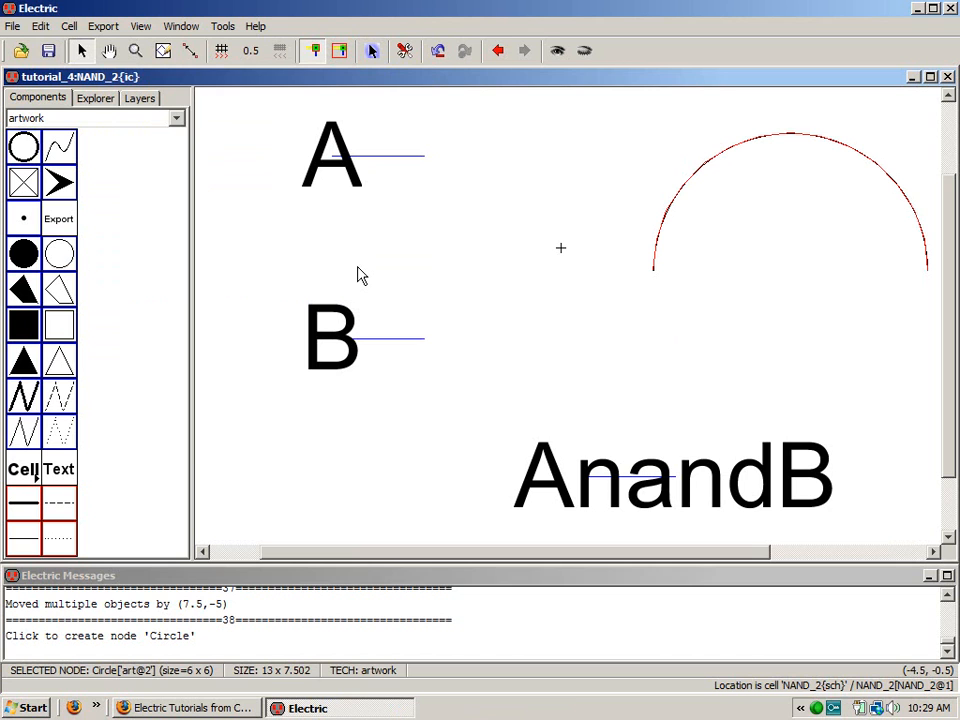
- Rotate the semicircle in 90-degree turns until its arc bulges to the right
{"action": "key", "text": "ctrl+j"}
{"action": "key", "text": "ctrl+j"}
{"action": "key", "text": "ctrl+j"}
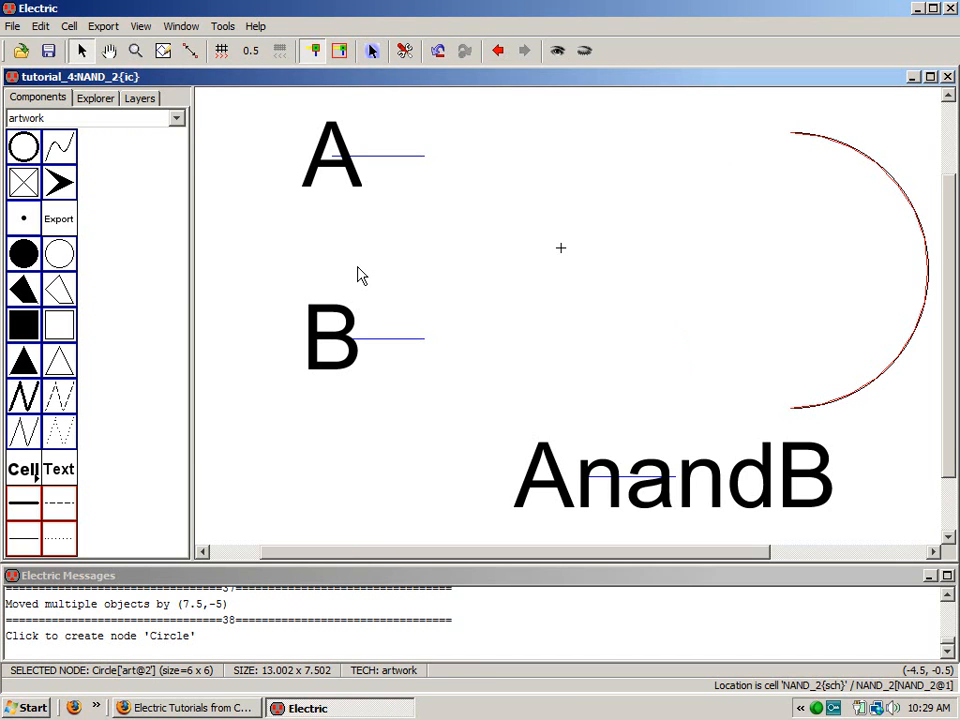
- Add a second unfilled circle with X and Y size 1, and place it against the outer tip of the semicircle
{"action": "left_click", "coordinate": [62, 262]}
{"action": "left_click", "coordinate": [614, 275]}
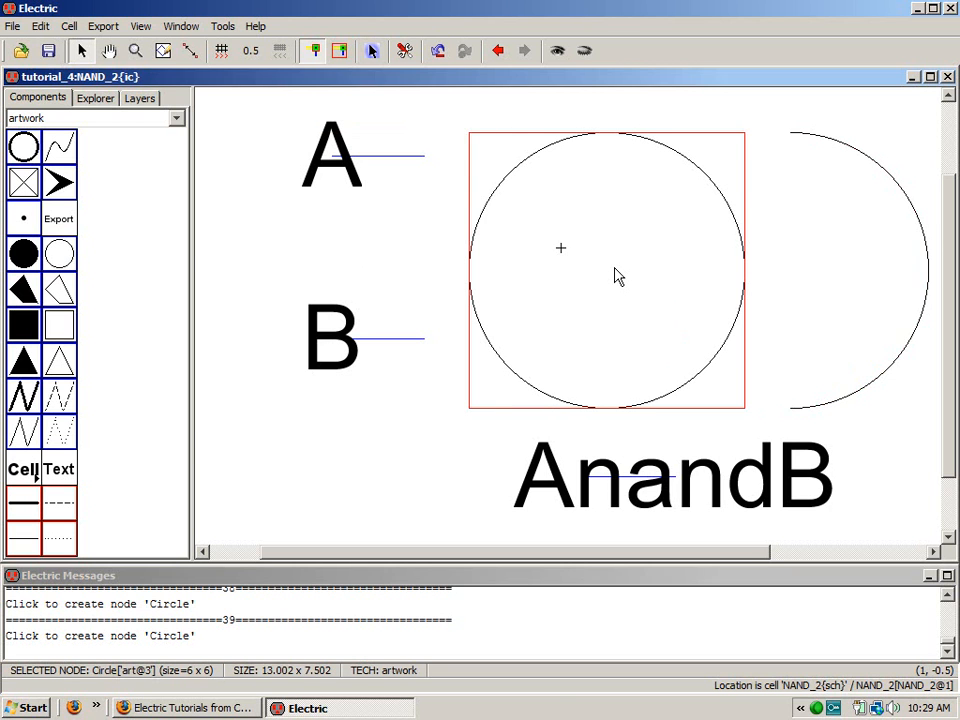
{"action": "double_click", "coordinate": [617, 277]}
{"action": "double_click", "coordinate": [190, 128]}
{"action": "type", "text": "1"}
{"action": "double_click", "coordinate": [190, 155]}
{"action": "type", "text": "1"}
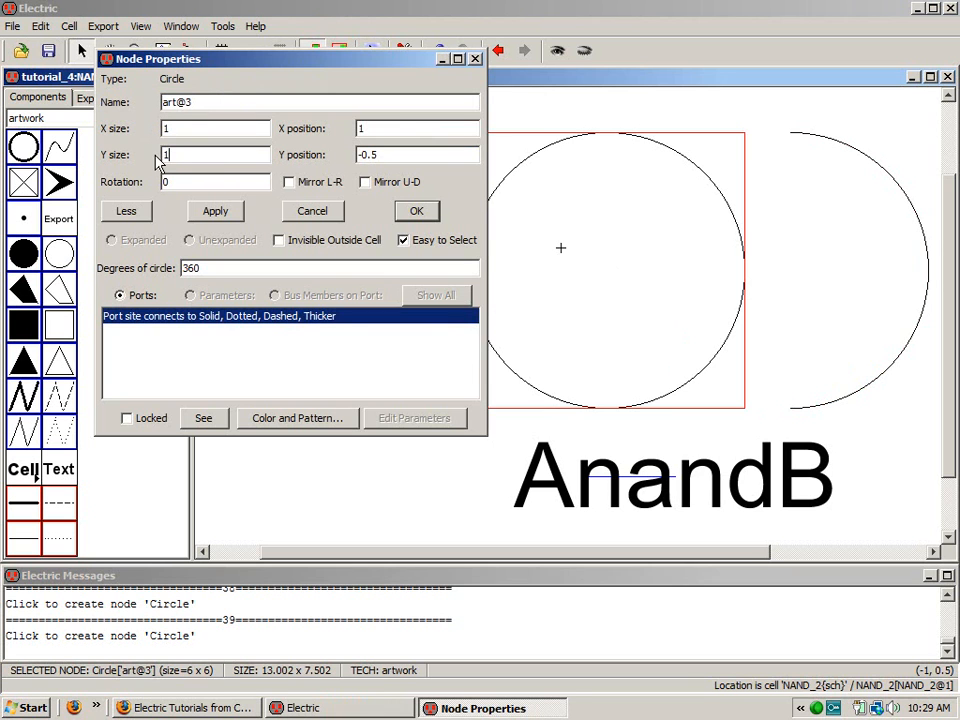
{"action": "left_click", "coordinate": [430, 212]}
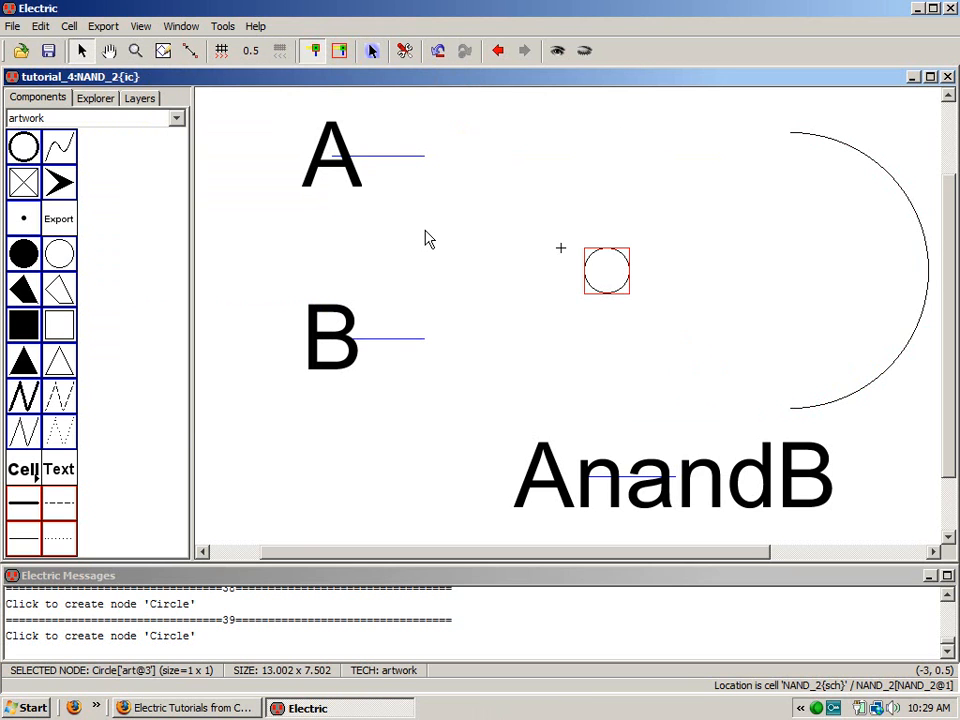
{"action": "scroll", "coordinate": [425, 230], "scroll_direction": "right", "scroll_amount": 1}
{"action": "left_click_drag", "start_coordinate": [558, 275], "coordinate": [930, 279]}
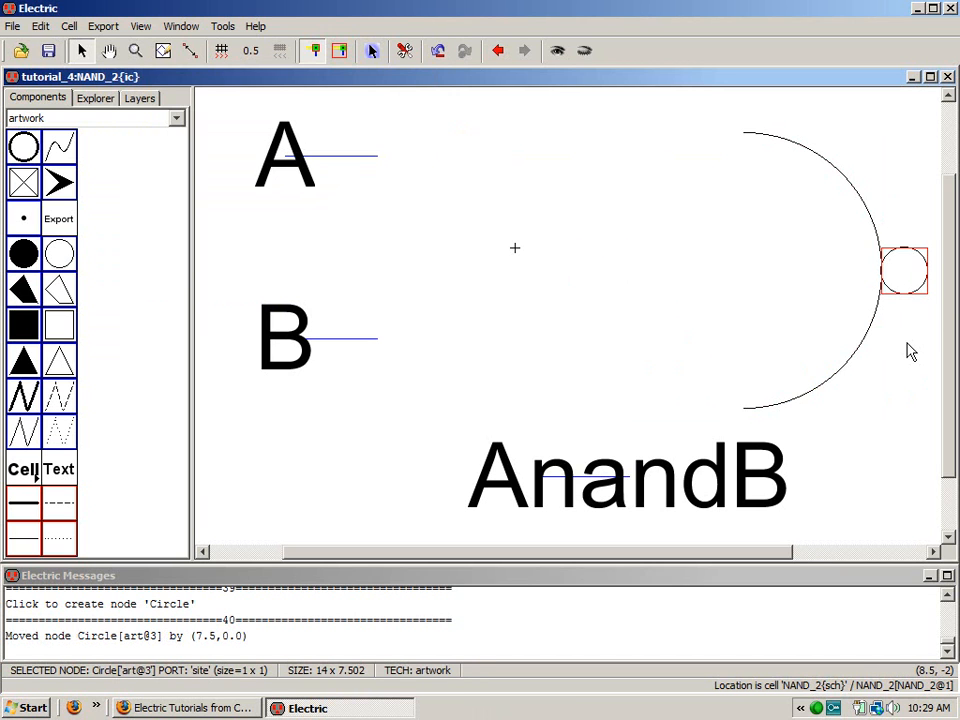
- Show the grid, and move the semicircle and the small circle together 3 units left, toward the input pins
{"action": "key", "text": "ctrl+g"}
{"action": "left_click", "coordinate": [926, 375]}
{"action": "left_click_drag", "start_coordinate": [924, 409], "coordinate": [857, 281]}
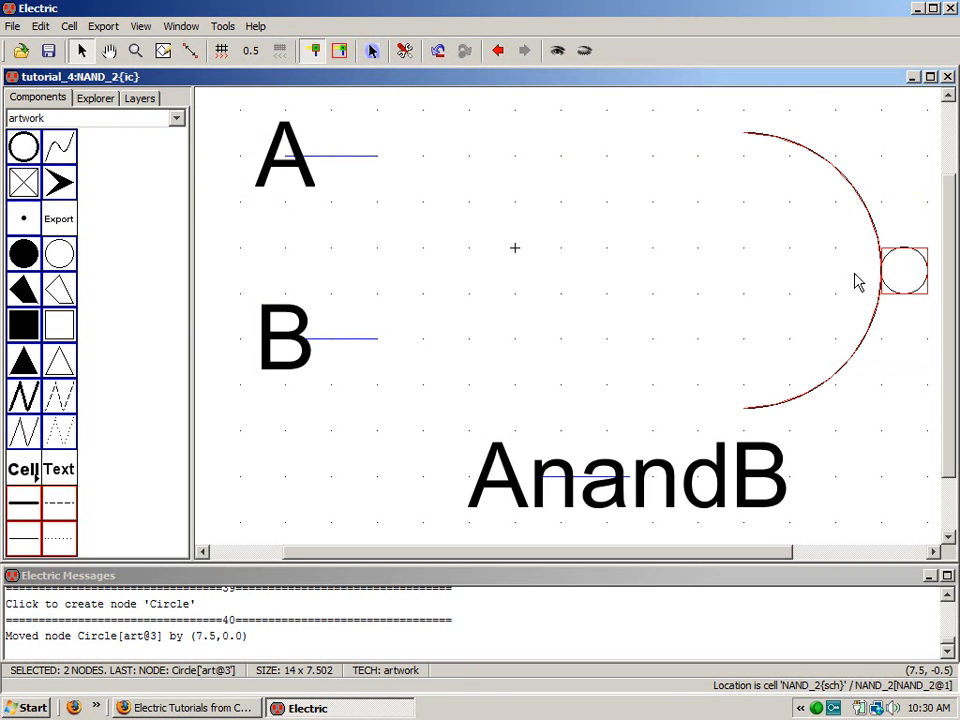
{"action": "left_click_drag", "start_coordinate": [864, 208], "coordinate": [718, 206]}
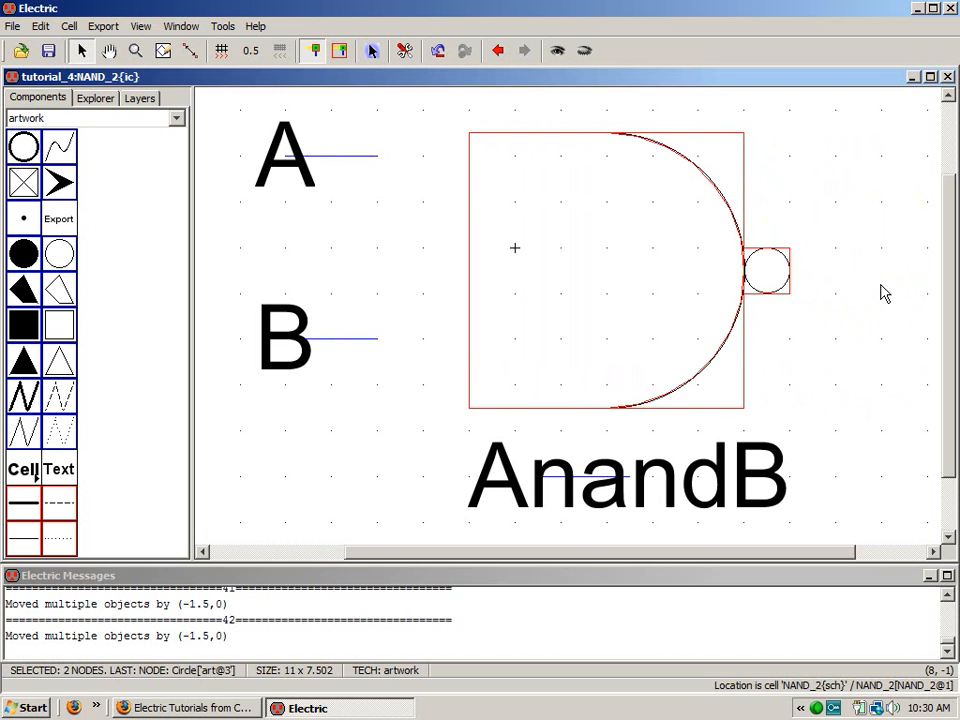
- Move the AnandB output wire with its pins and label 5.5 units right and 4.5 units up, against the small circle's outer edge
{"action": "left_click", "coordinate": [898, 481]}
{"action": "left_click_drag", "start_coordinate": [871, 508], "coordinate": [454, 484]}
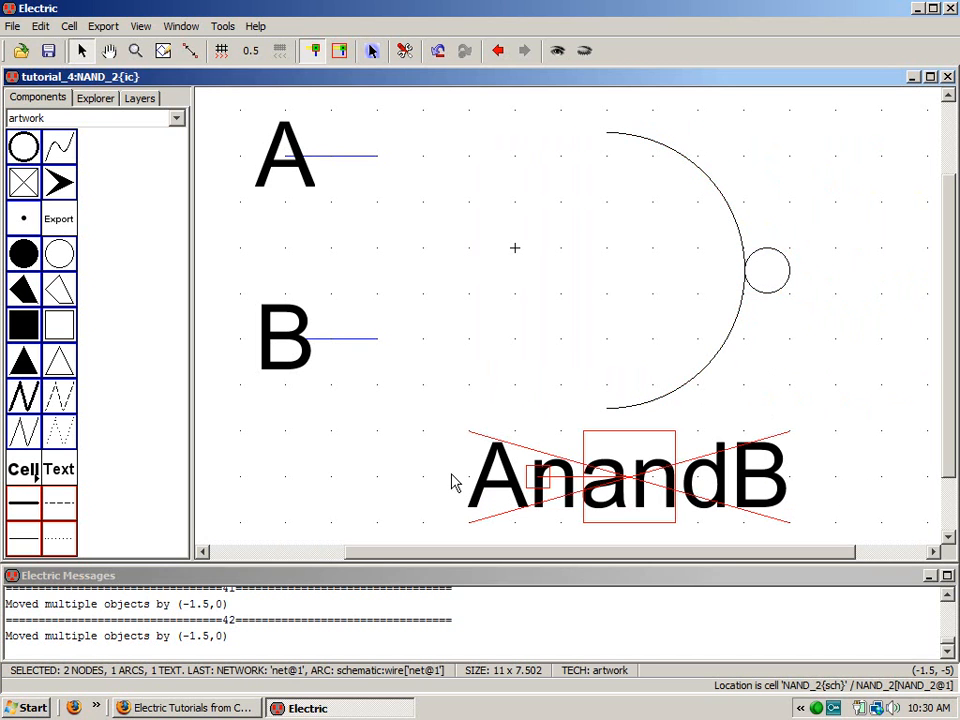
{"action": "key", "text": "ctrl+i"}
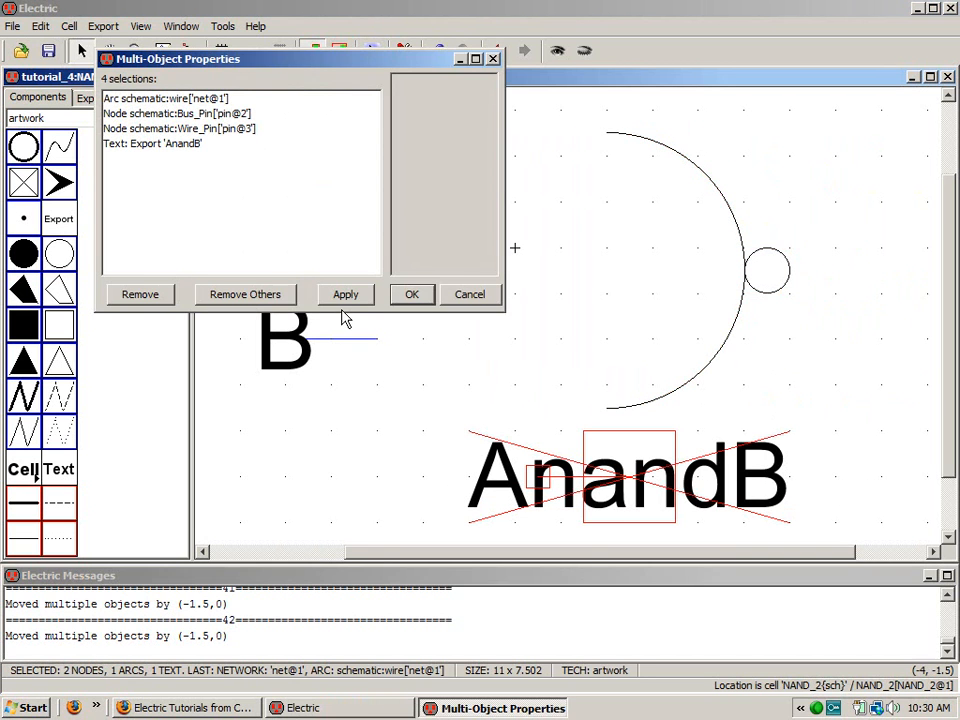
{"action": "left_click", "coordinate": [469, 294]}
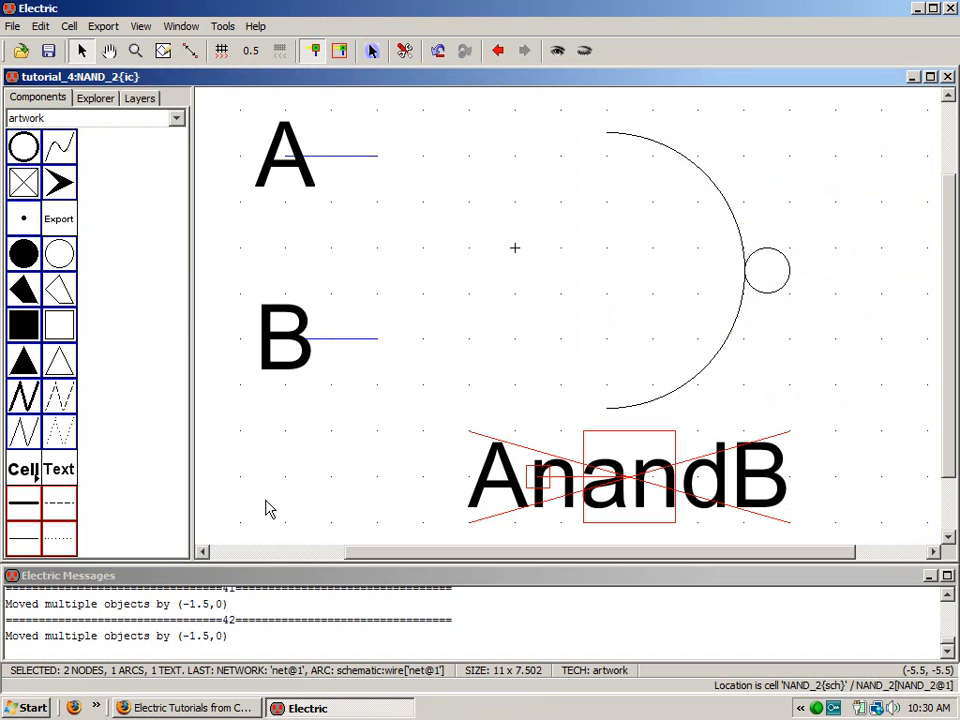
{"action": "key", "text": "Up"}
{"action": "key", "text": "Up"}
{"action": "key", "text": "Right"}
{"action": "key", "text": "Right"}
{"action": "key", "text": "Right"}
{"action": "key", "text": "Right"}
{"action": "key", "text": "Right"}
{"action": "key", "text": "Right"}
{"action": "key", "text": "Right"}
{"action": "key", "text": "Right"}
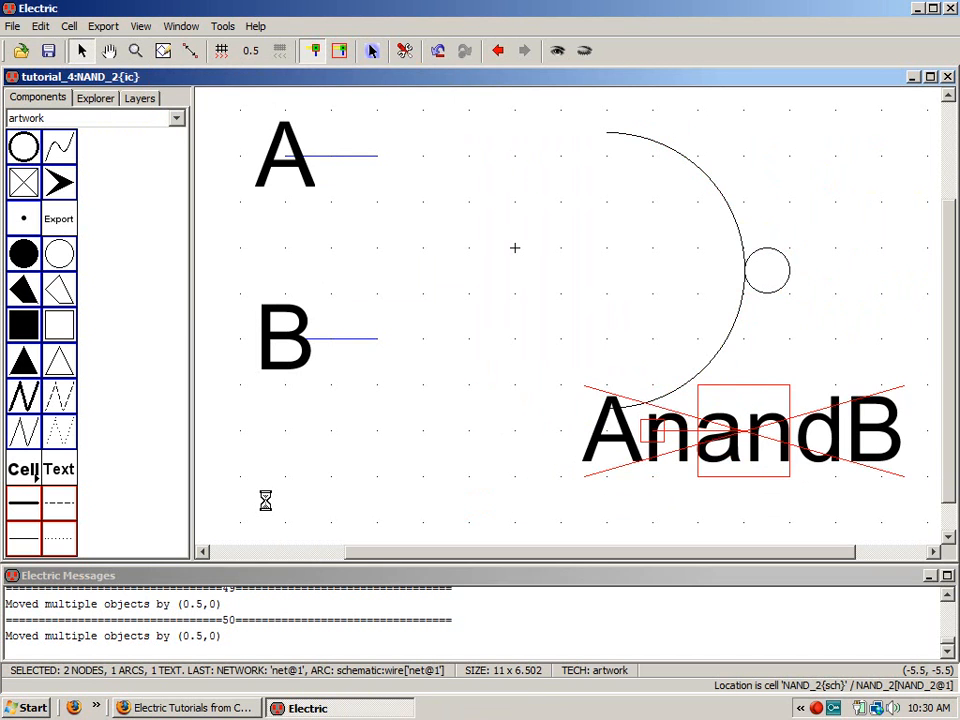
{"action": "key", "text": "Up"}
{"action": "key", "text": "Up"}
{"action": "key", "text": "Up"}
{"action": "key", "text": "Up"}
{"action": "key", "text": "Up"}
{"action": "key", "text": "Up"}
{"action": "key", "text": "Up"}
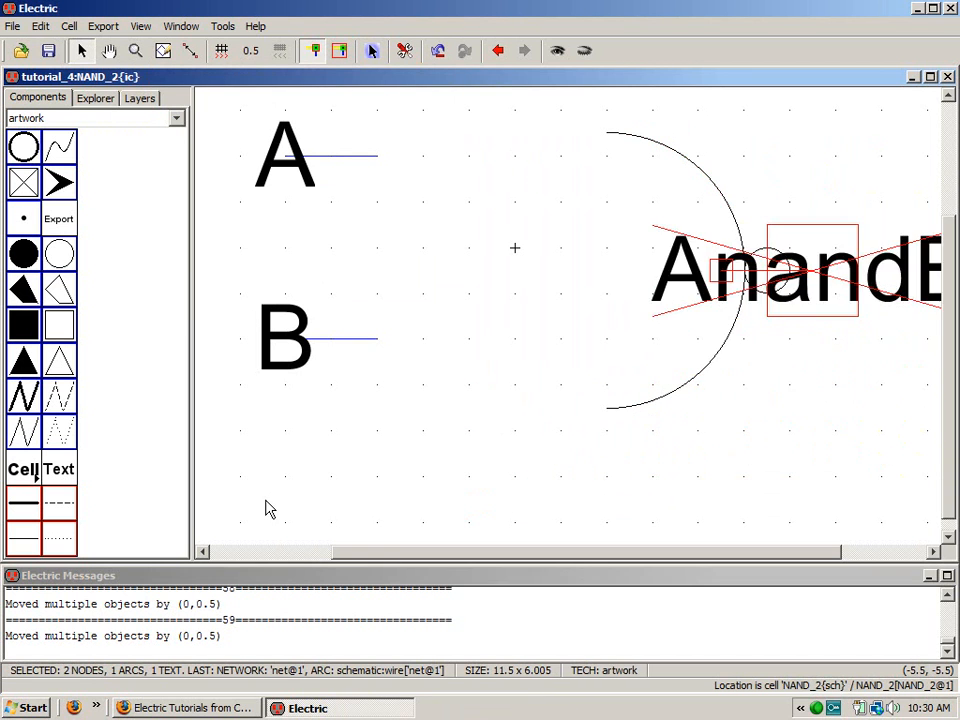
{"action": "key", "text": "Right"}
{"action": "key", "text": "Right"}
{"action": "key", "text": "Right"}
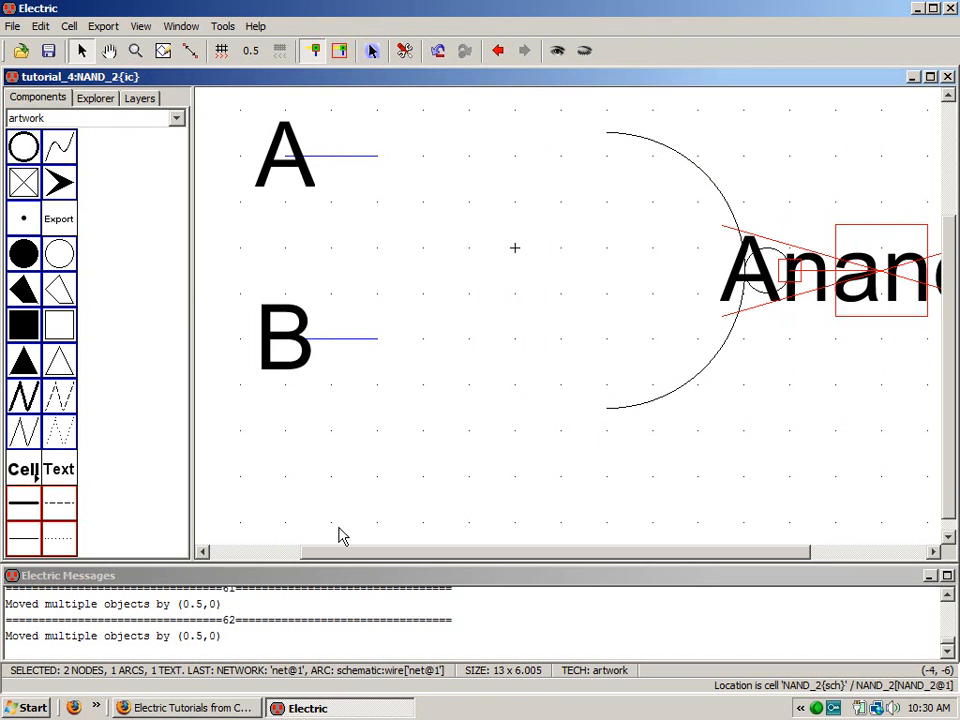
{"action": "left_click", "coordinate": [816, 422]}
- Move the semicircle, small circle and AnandB output together 0.5 units up, centring them between inputs A and B
{"action": "key", "text": "ctrl+9"}
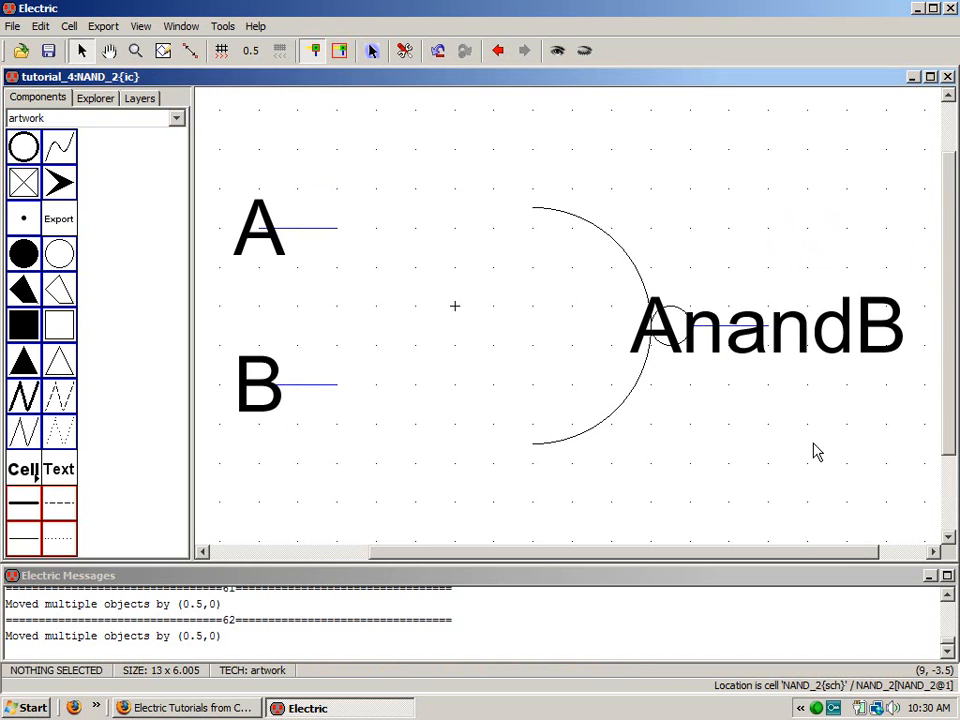
{"action": "left_click_drag", "start_coordinate": [823, 474], "coordinate": [493, 177]}
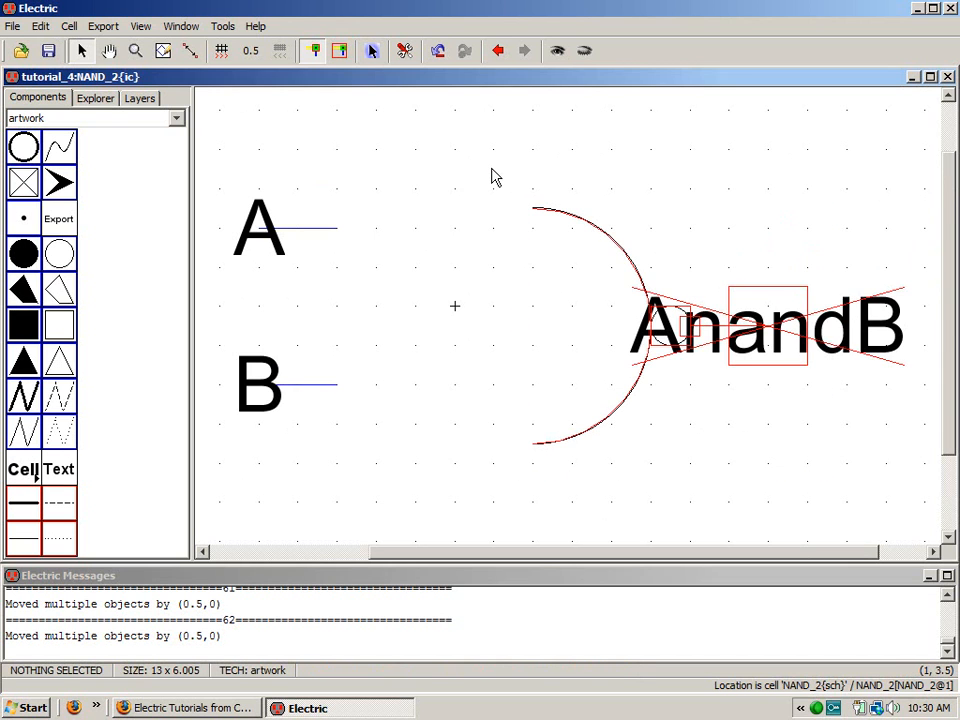
{"action": "key", "text": "Up"}
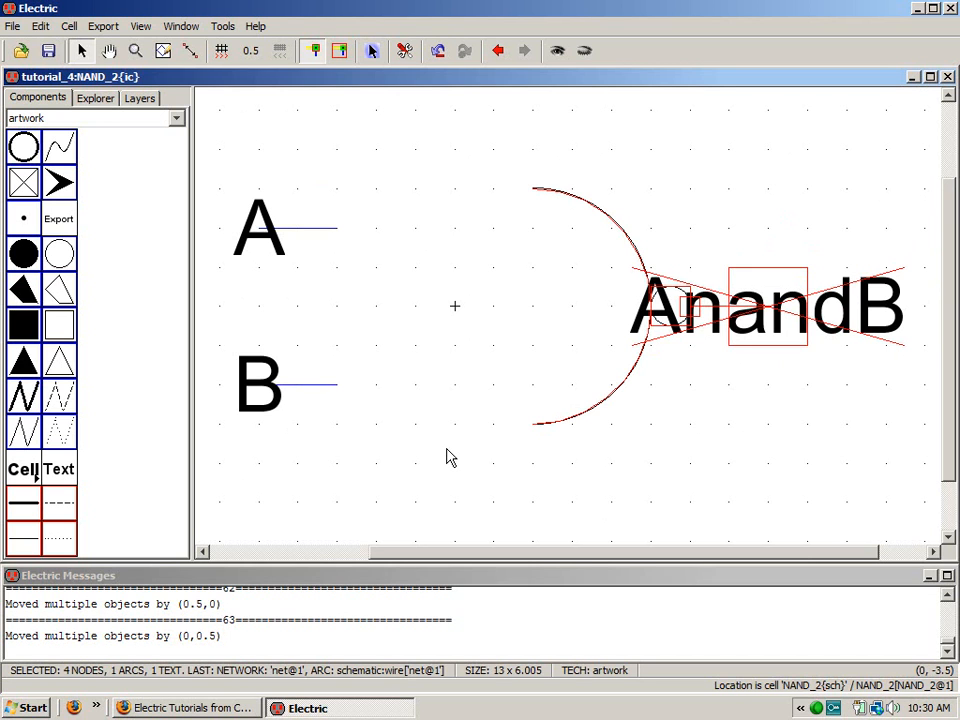
{"action": "left_click", "coordinate": [533, 485]}
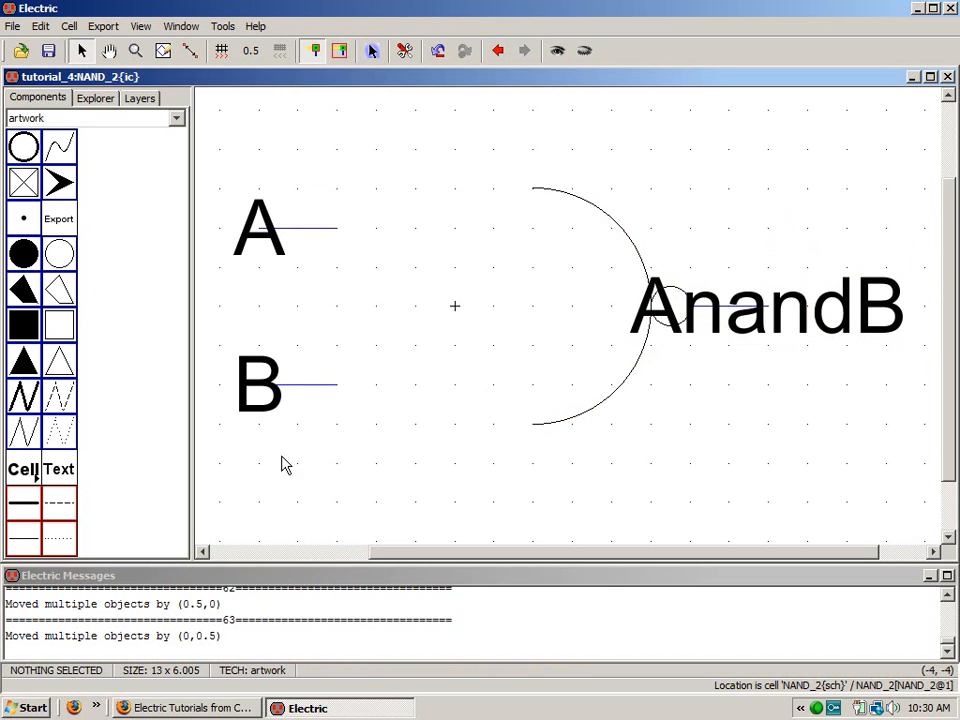
- Place a thin solid opened polygon near the cell centre, between the input wires and the semicircle
{"action": "left_click", "coordinate": [22, 432]}
{"action": "left_click", "coordinate": [22, 432]}
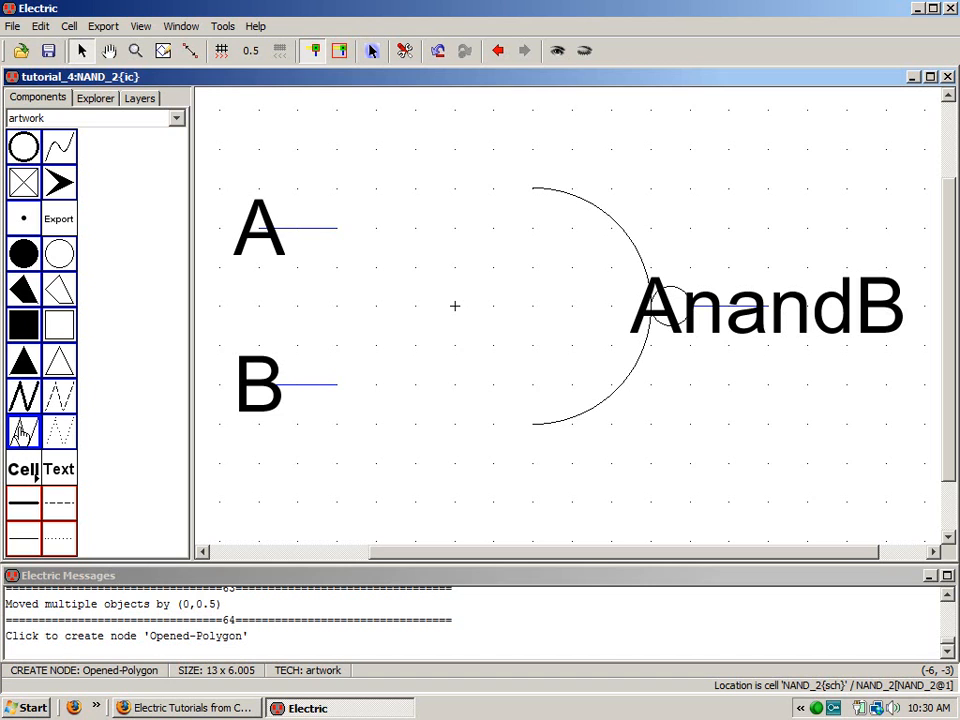
{"action": "left_click", "coordinate": [441, 312]}
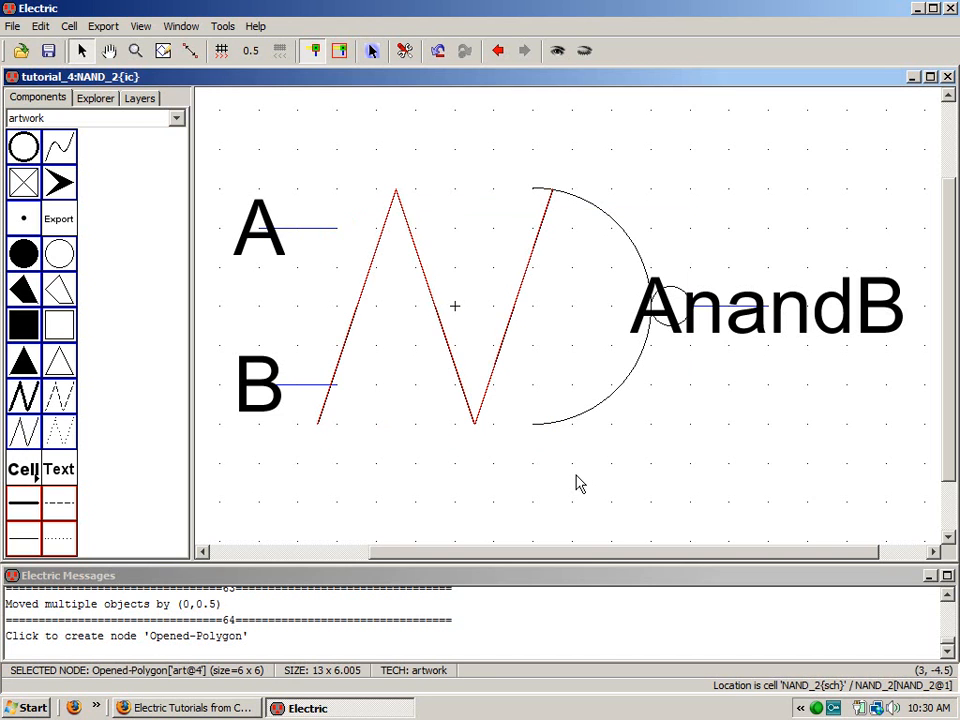
- Enter outline edit mode and move the polygon's first two points to (-3, -3) and (-3, 3), making a vertical edge at the input wires
{"action": "left_click", "coordinate": [40, 26]}
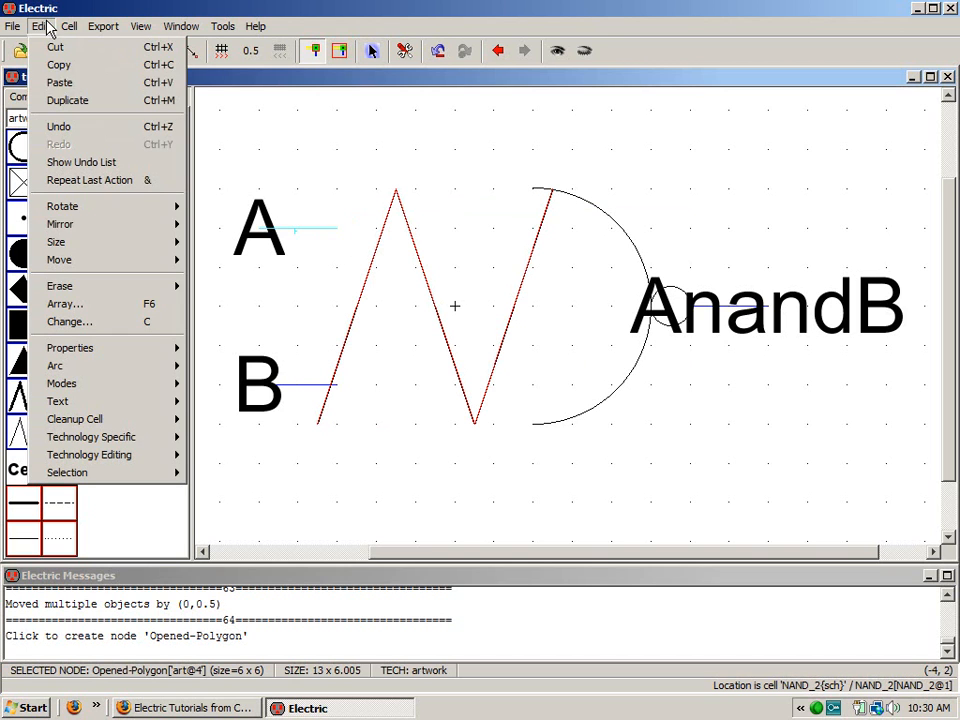
{"action": "mouse_move", "coordinate": [67, 250]}
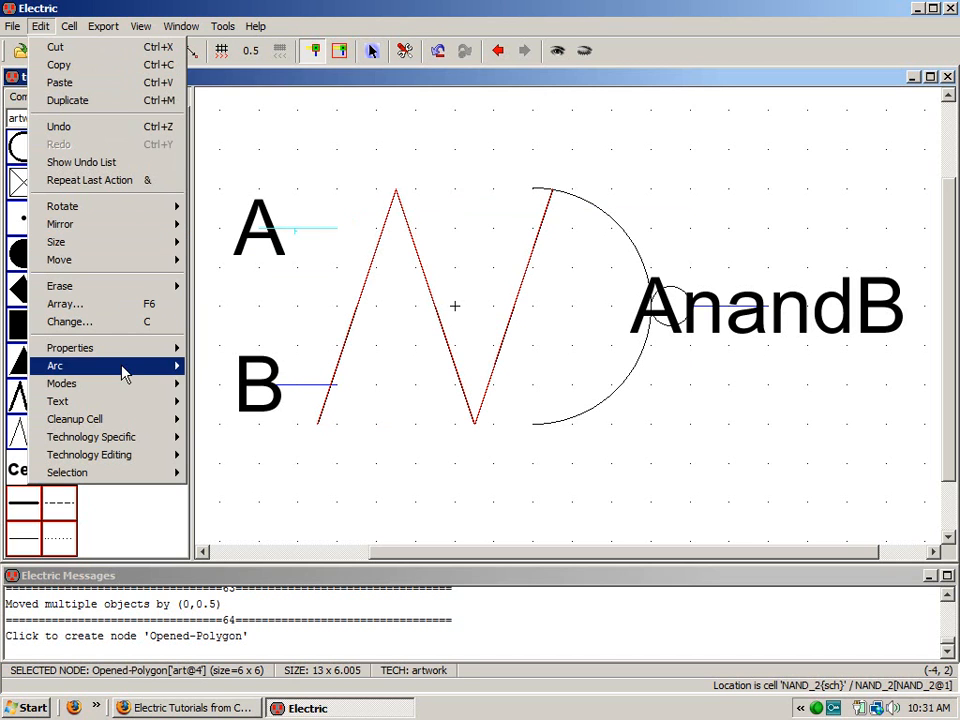
{"action": "mouse_move", "coordinate": [118, 388]}
{"action": "mouse_move", "coordinate": [228, 387]}
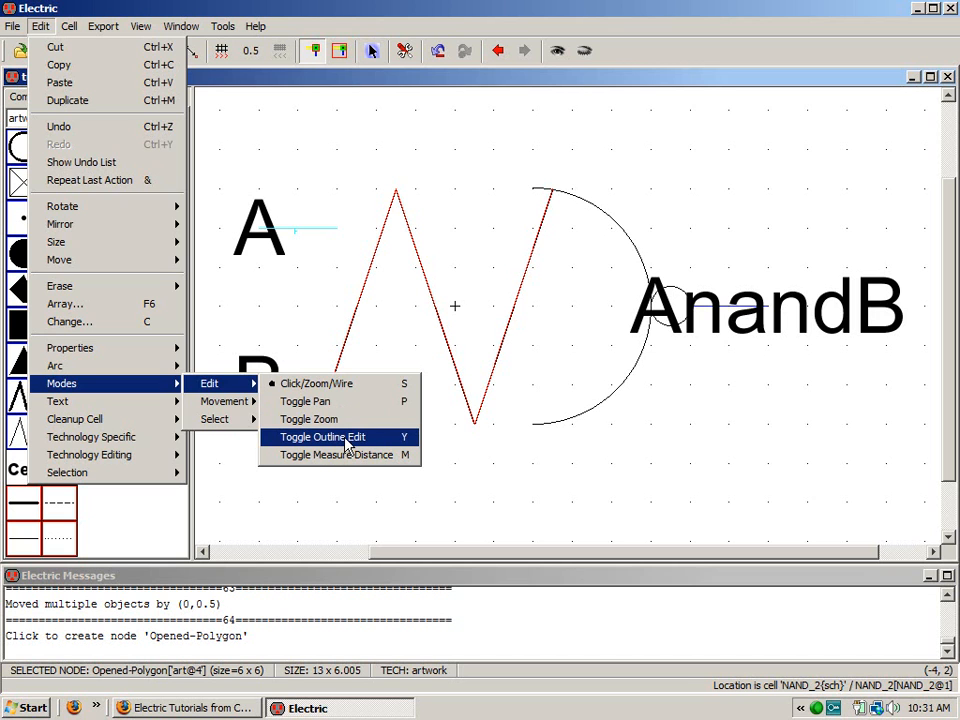
{"action": "left_click", "coordinate": [350, 437]}
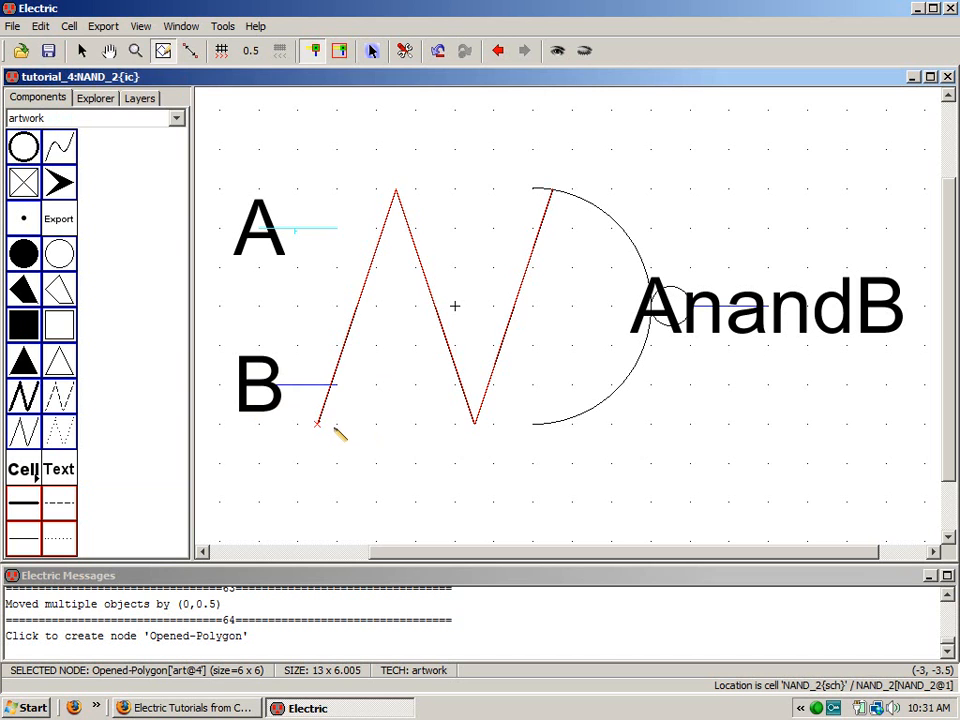
{"action": "key", "text": "Escape"}
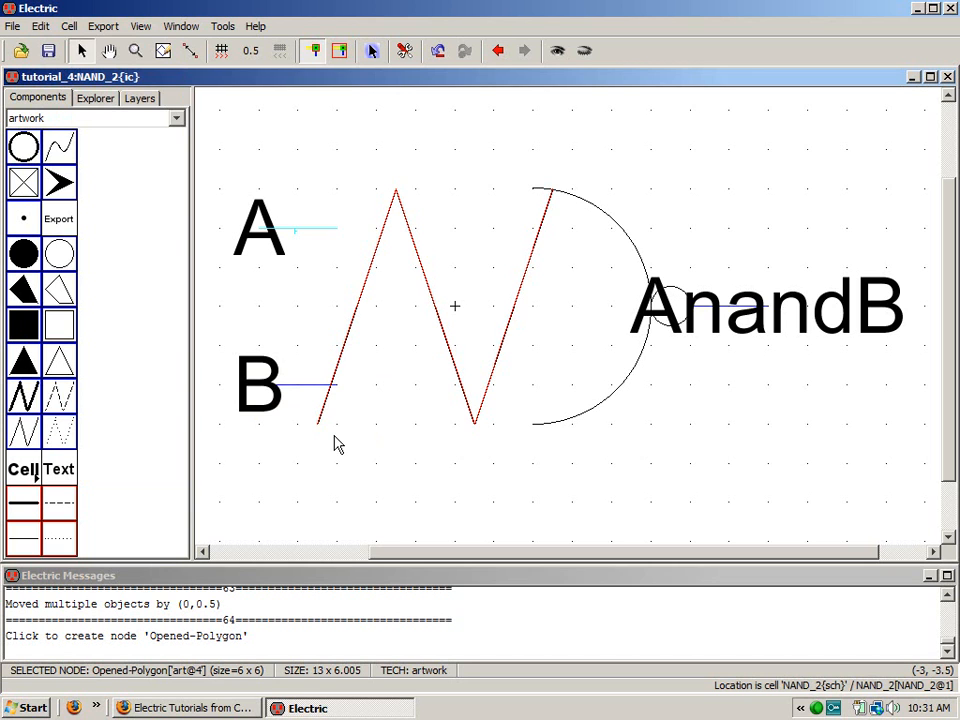
{"action": "key", "text": "y"}
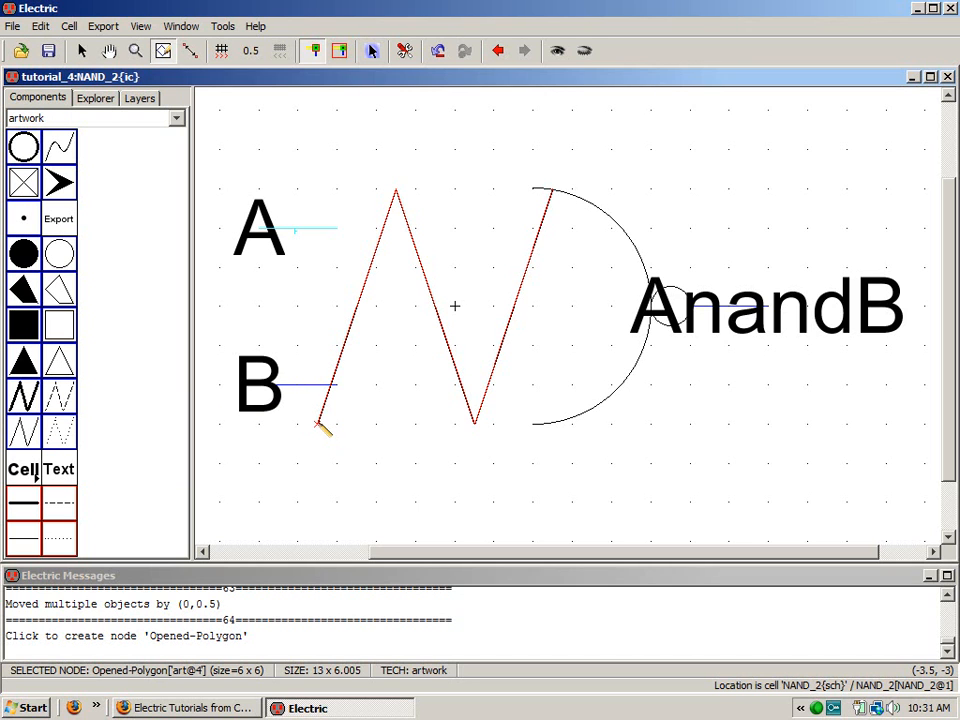
{"action": "left_click_drag", "start_coordinate": [318, 423], "coordinate": [337, 424]}
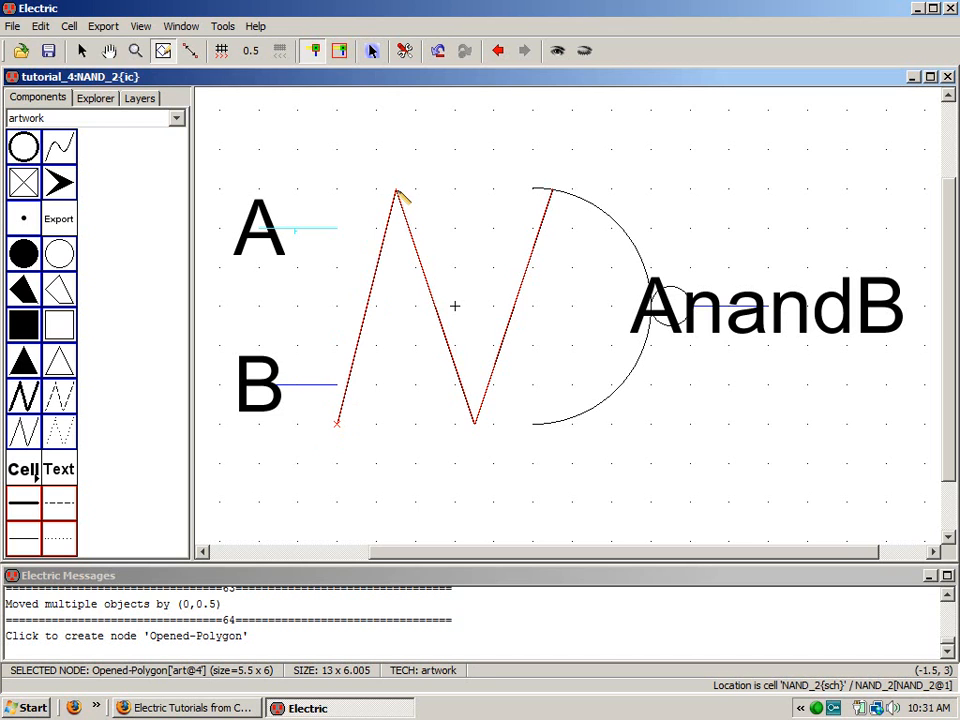
{"action": "left_click_drag", "start_coordinate": [398, 193], "coordinate": [337, 189]}
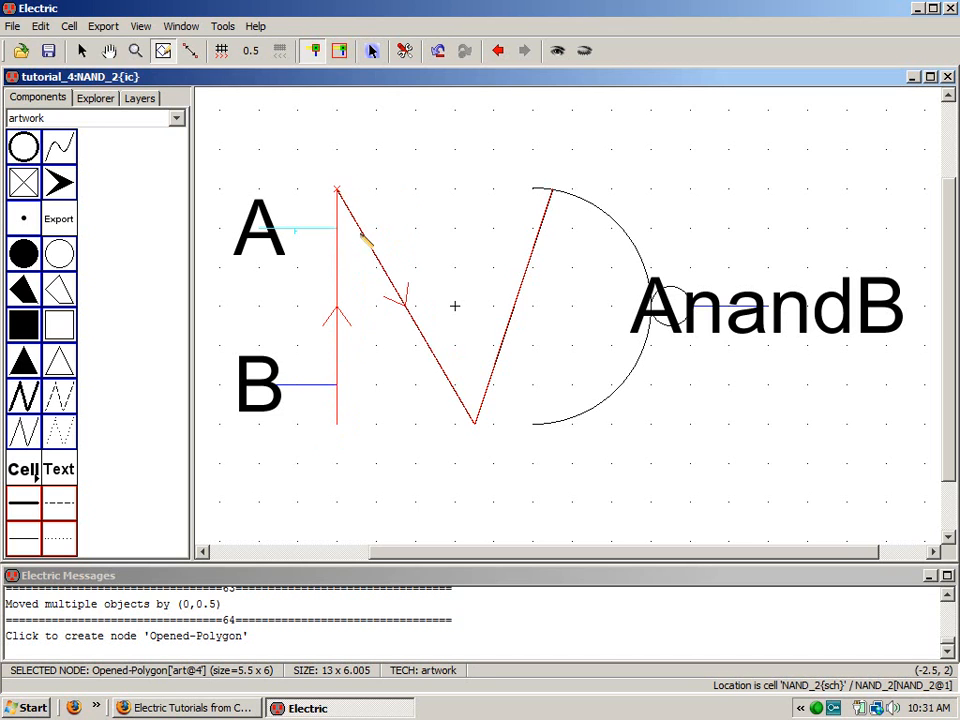
- Form the polygon's horizontal upper edge, delete the surplus end point, place the remaining end at (1, 3), and leave outline editing
{"action": "left_click_drag", "start_coordinate": [484, 424], "coordinate": [493, 130]}
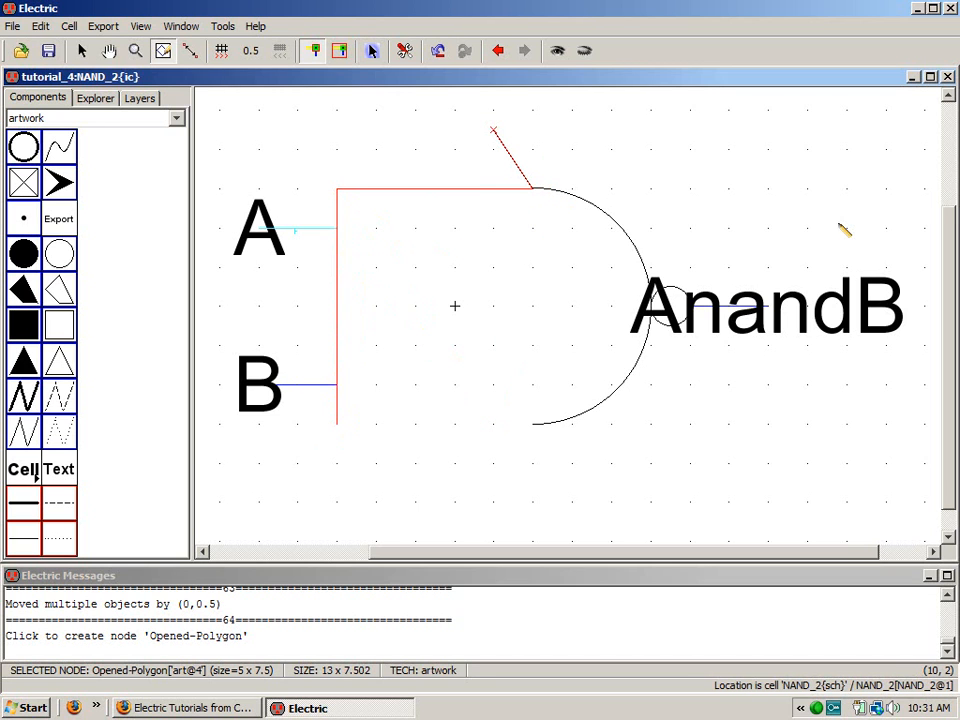
{"action": "key", "text": "Delete"}
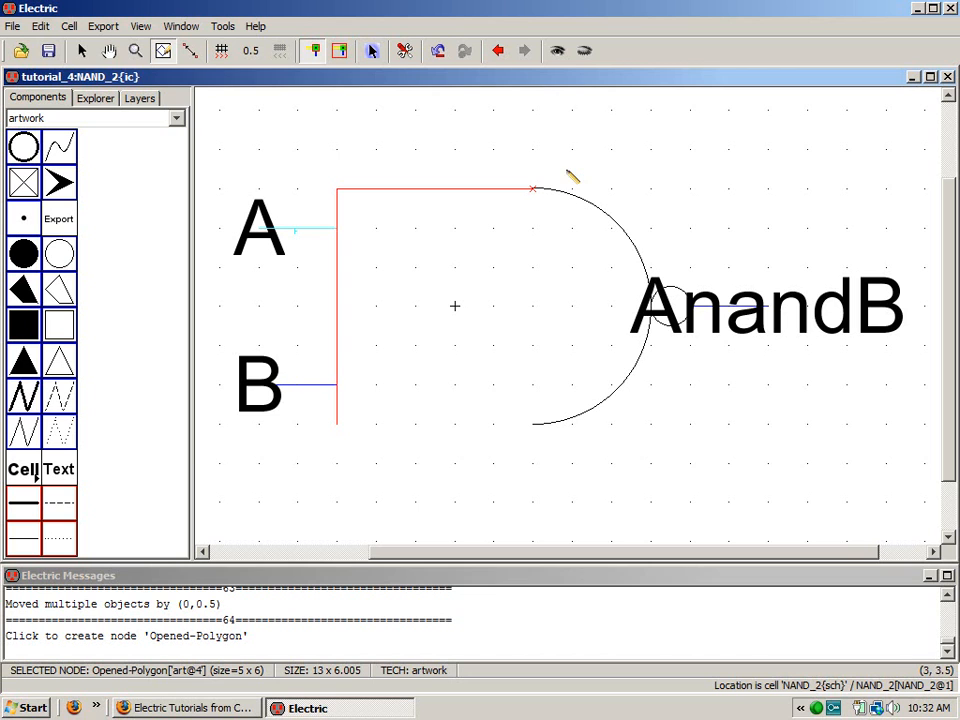
{"action": "left_click", "coordinate": [493, 188]}
{"action": "left_click_drag", "start_coordinate": [498, 191], "coordinate": [496, 190]}
{"action": "key", "text": "y"}
- Move the semicircle, small circle and AnandB output together 1 unit left to meet the end of the polygon's upper edge
{"action": "mouse_move", "coordinate": [521, 162]}
{"action": "left_mouse_down"}
{"action": "mouse_move", "coordinate": [648, 287]}
{"action": "mouse_move", "coordinate": [920, 491]}
{"action": "left_mouse_up"}
{"action": "key", "text": "Left"}
{"action": "key", "text": "Left"}
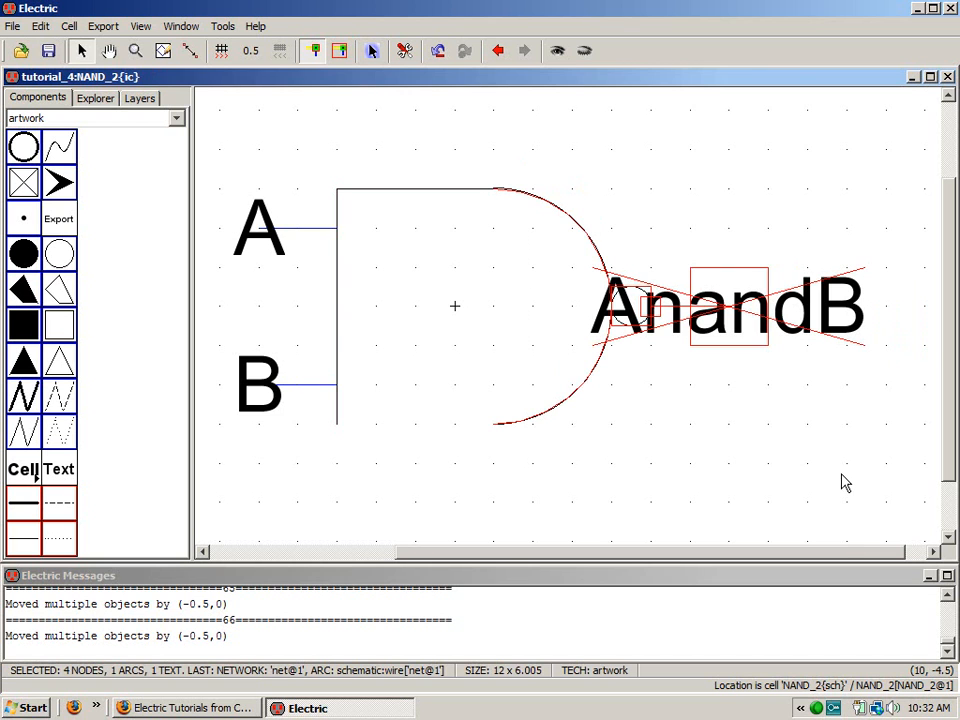
{"action": "left_click", "coordinate": [778, 497]}
- Add a point to the polygon's outline and arrange its points so a lower edge runs from (-3, -3) to the semicircle's lower end
{"action": "left_click", "coordinate": [336, 313]}
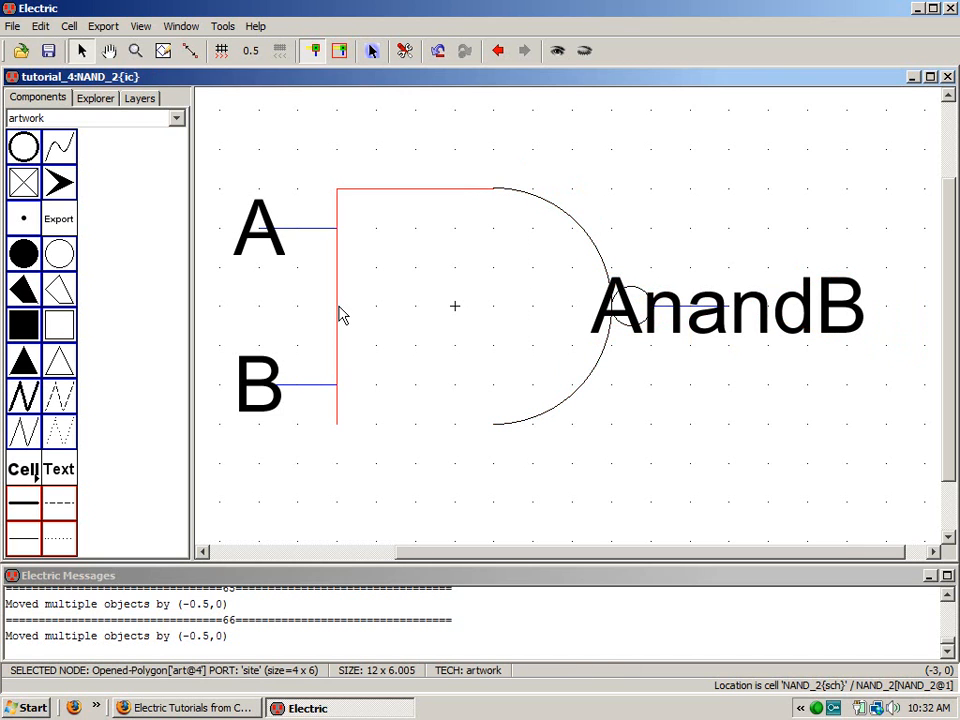
{"action": "key", "text": "F11"}
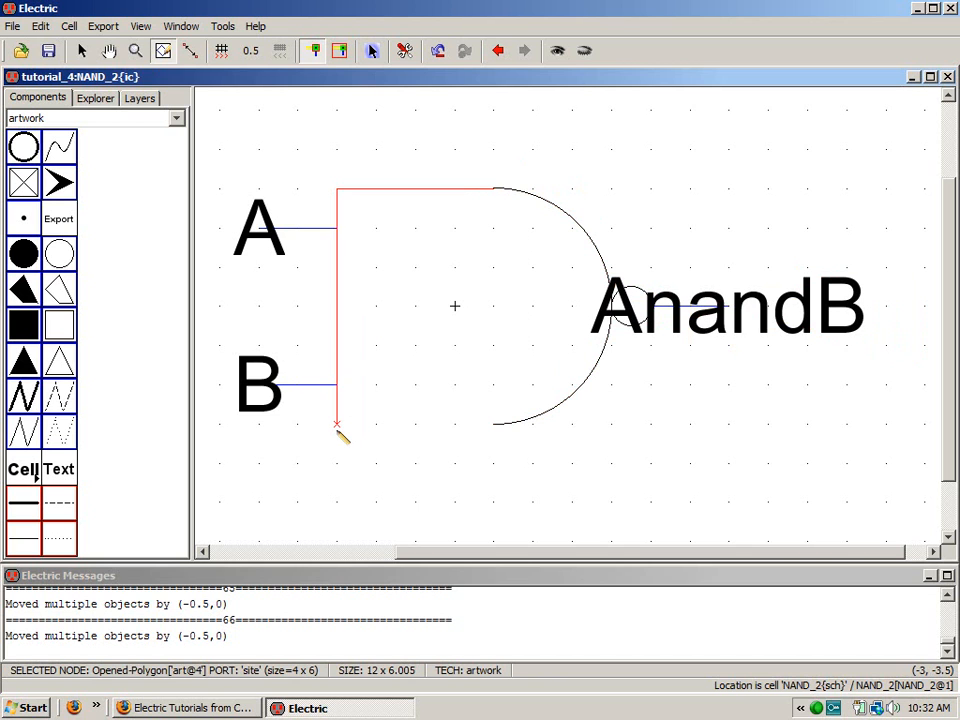
{"action": "mouse_move", "coordinate": [337, 425]}
{"action": "left_mouse_down"}
{"action": "mouse_move", "coordinate": [476, 423]}
{"action": "mouse_move", "coordinate": [381, 439]}
{"action": "mouse_move", "coordinate": [345, 431]}
{"action": "mouse_move", "coordinate": [411, 418]}
{"action": "mouse_move", "coordinate": [340, 421]}
{"action": "left_mouse_up"}
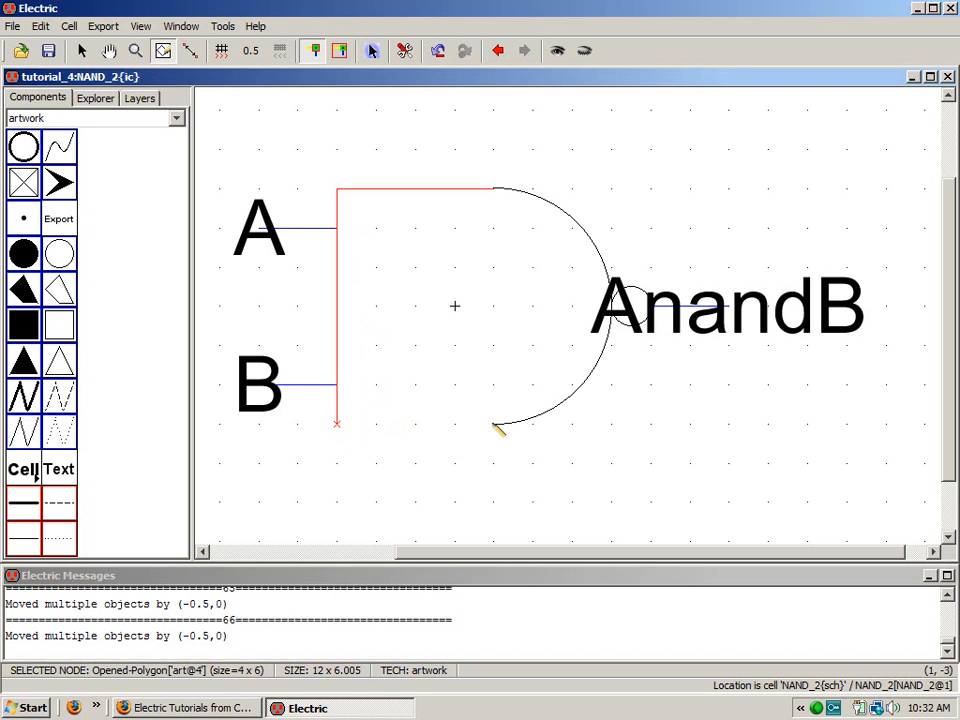
{"action": "left_click", "coordinate": [476, 502]}
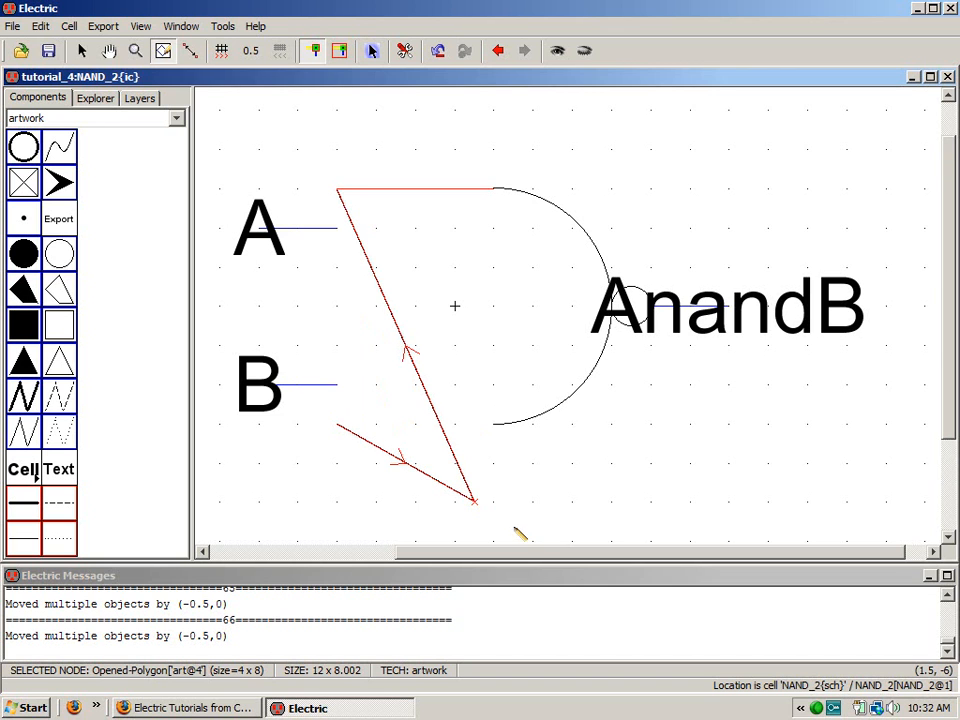
{"action": "left_click", "coordinate": [340, 460]}
{"action": "left_click_drag", "start_coordinate": [338, 456], "coordinate": [338, 524]}
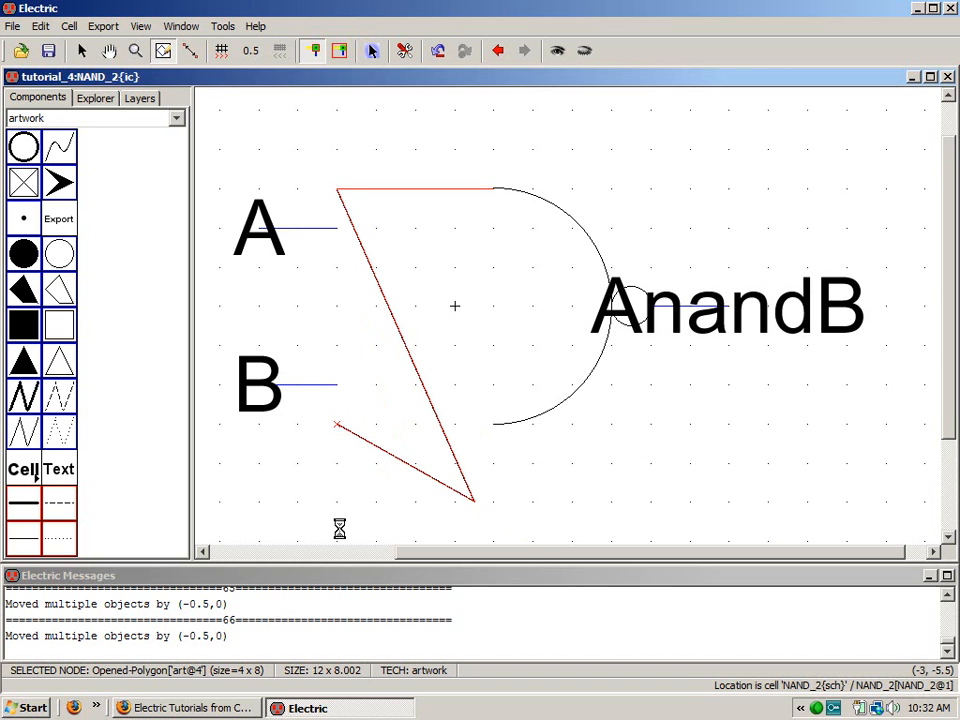
{"action": "left_click_drag", "start_coordinate": [475, 503], "coordinate": [338, 423]}
{"action": "left_click", "coordinate": [338, 519]}
{"action": "left_click_drag", "start_coordinate": [338, 521], "coordinate": [493, 424]}
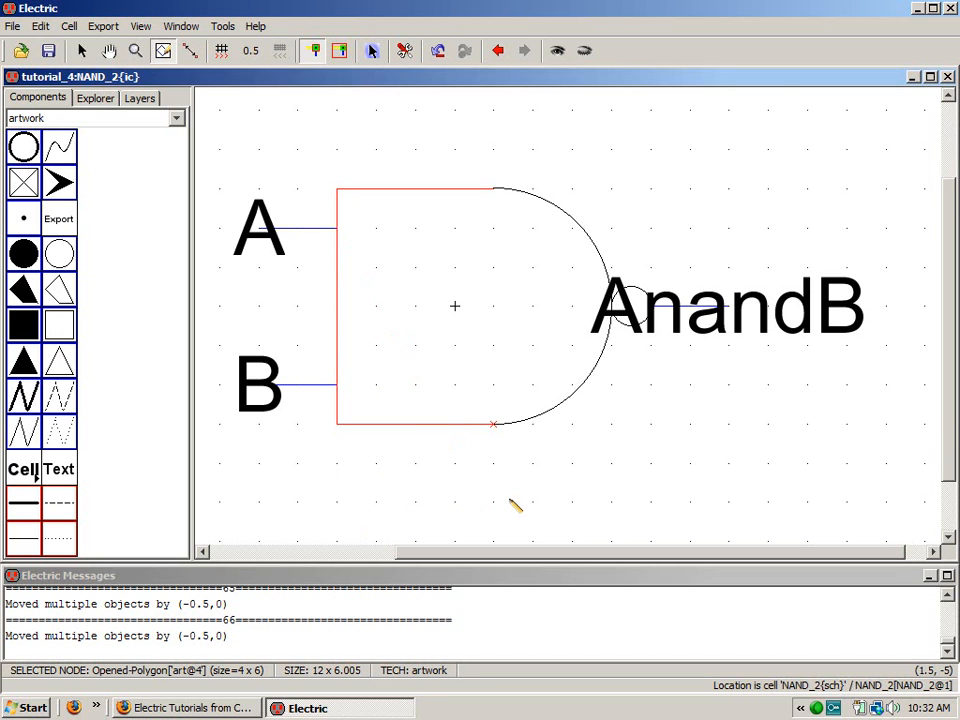
{"action": "key", "text": "y"}
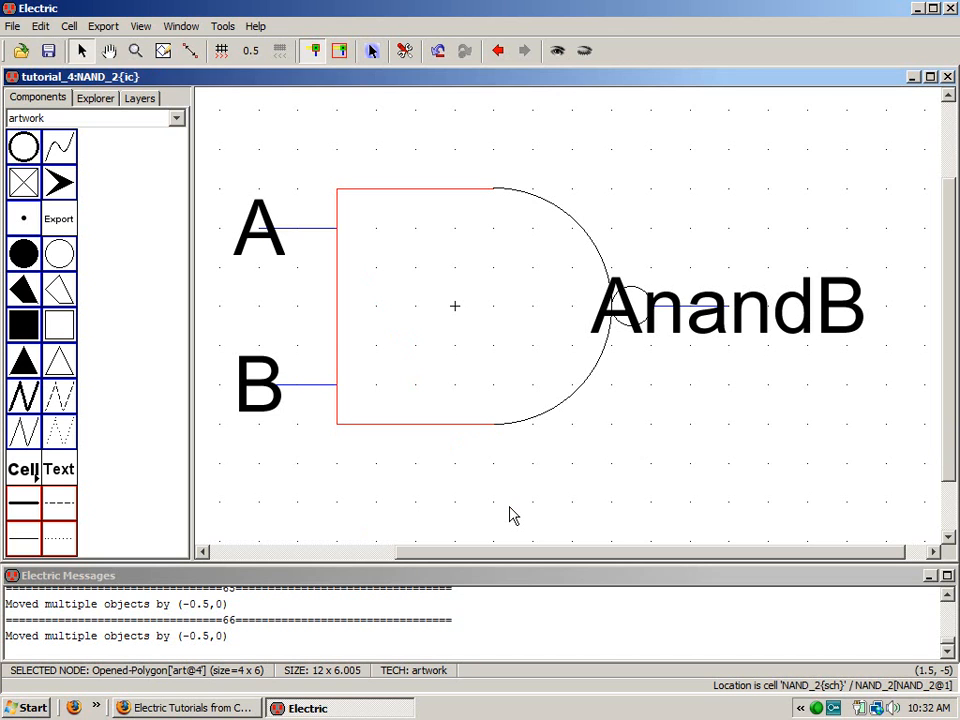
{"action": "left_click", "coordinate": [507, 513]}
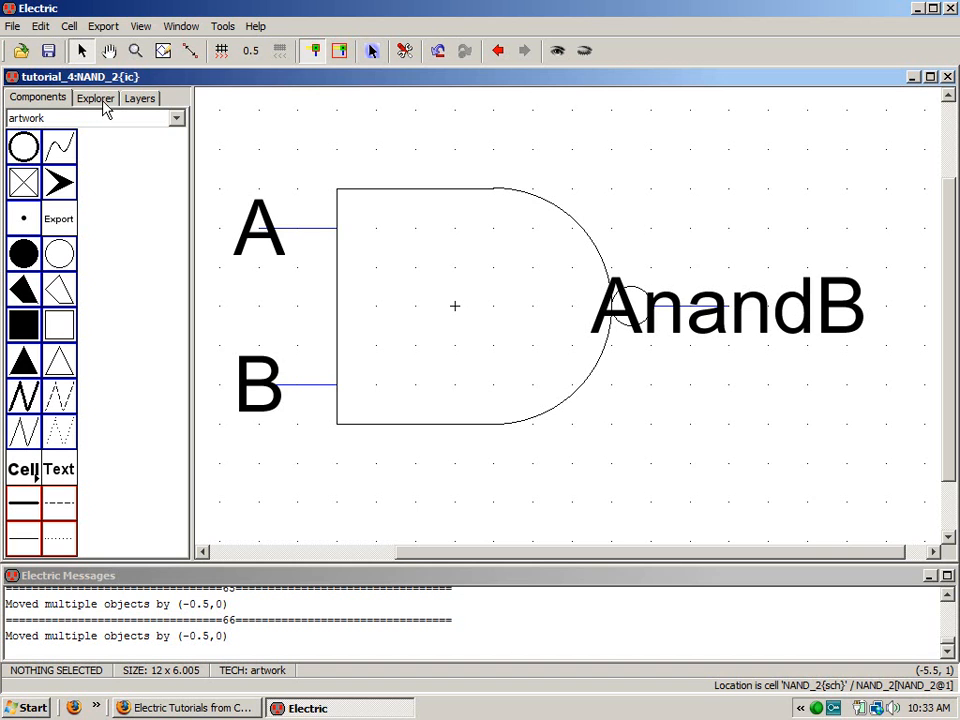
- Go up the hierarchy to the NAND_2 schematic and move the icon instance 3.5 units left and 3 units down
{"action": "left_click", "coordinate": [69, 27]}
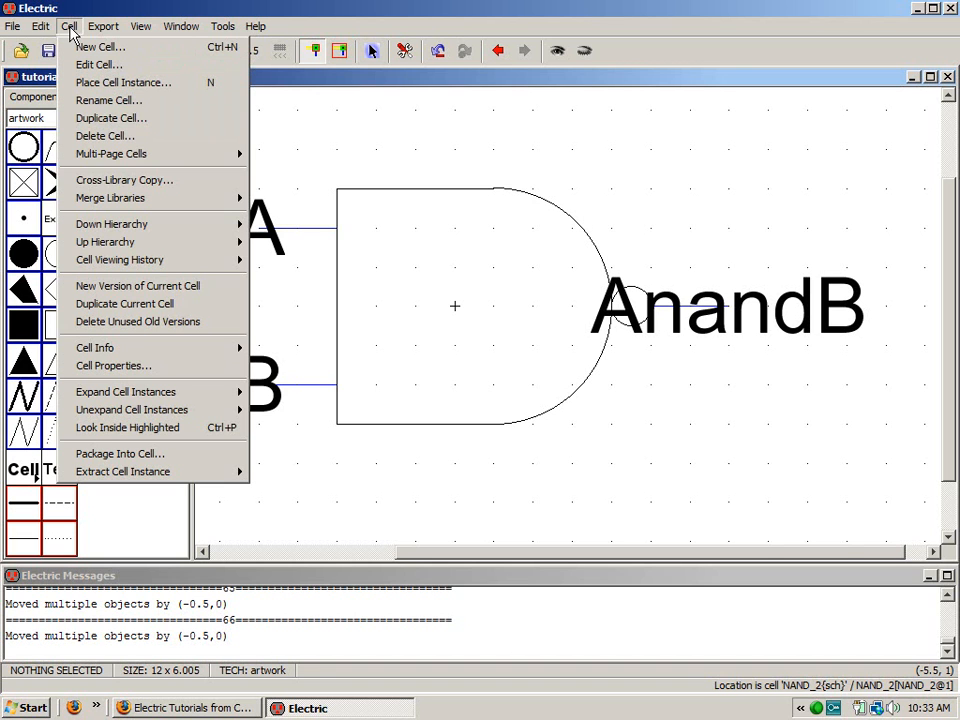
{"action": "mouse_move", "coordinate": [160, 242]}
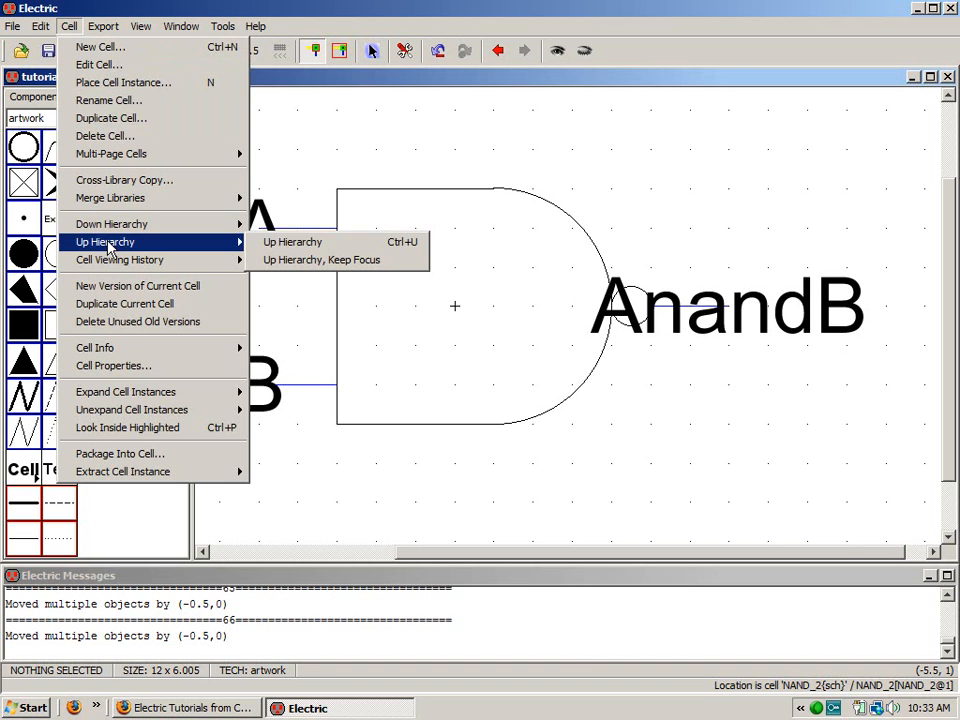
{"action": "left_click", "coordinate": [290, 243]}
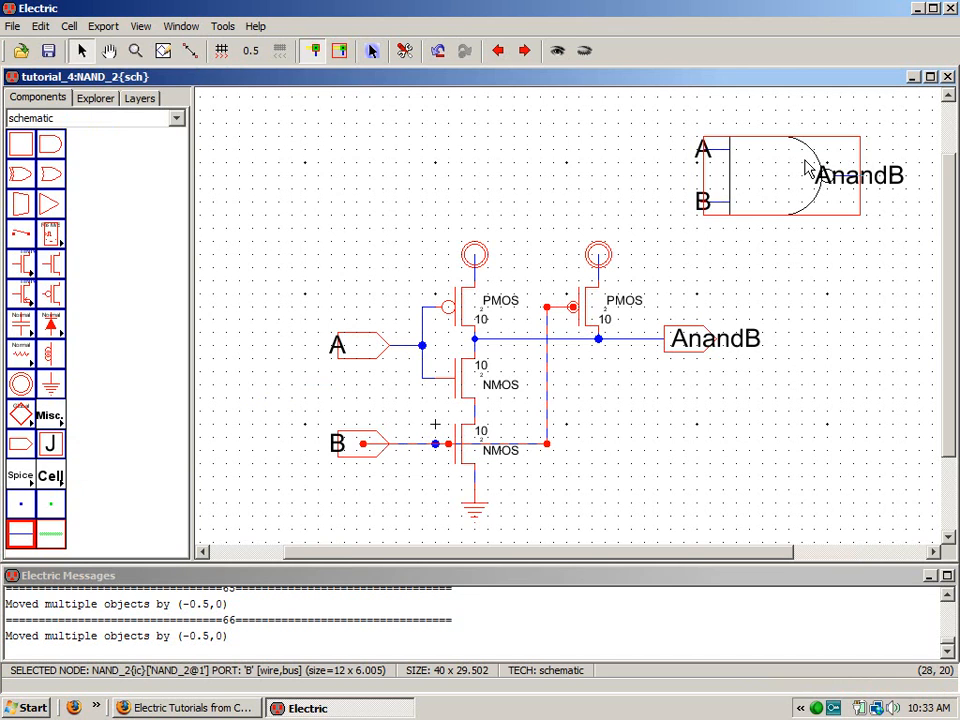
{"action": "left_click_drag", "start_coordinate": [756, 191], "coordinate": [712, 229]}
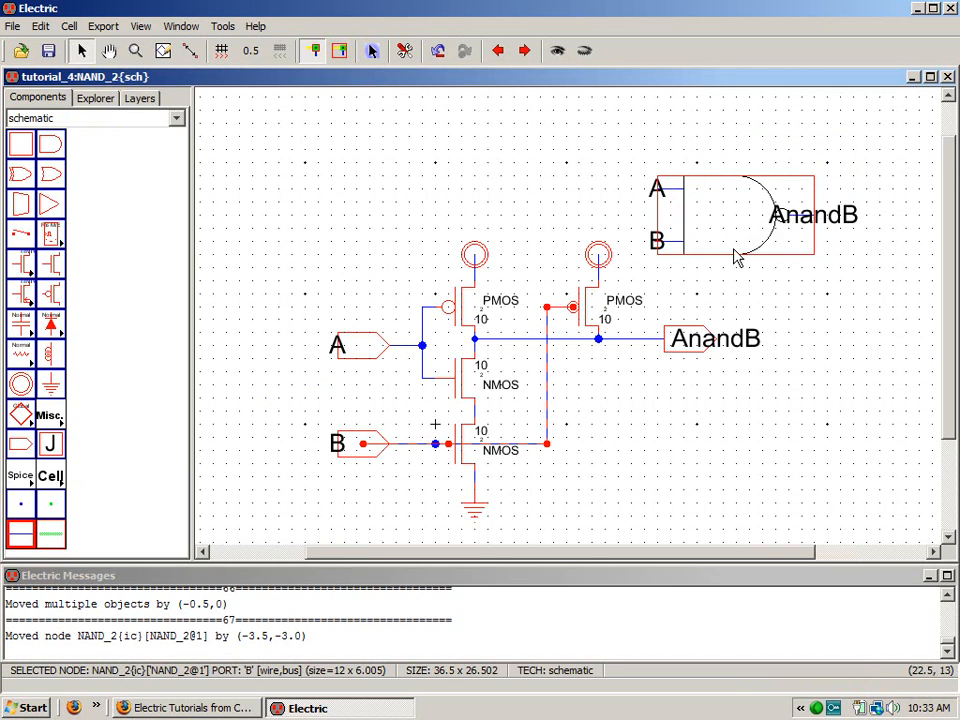
- Hide the grid in the NAND_2 schematic and save the tutorial_4 library
{"action": "left_click", "coordinate": [683, 429]}
{"action": "key", "text": "ctrl+9"}
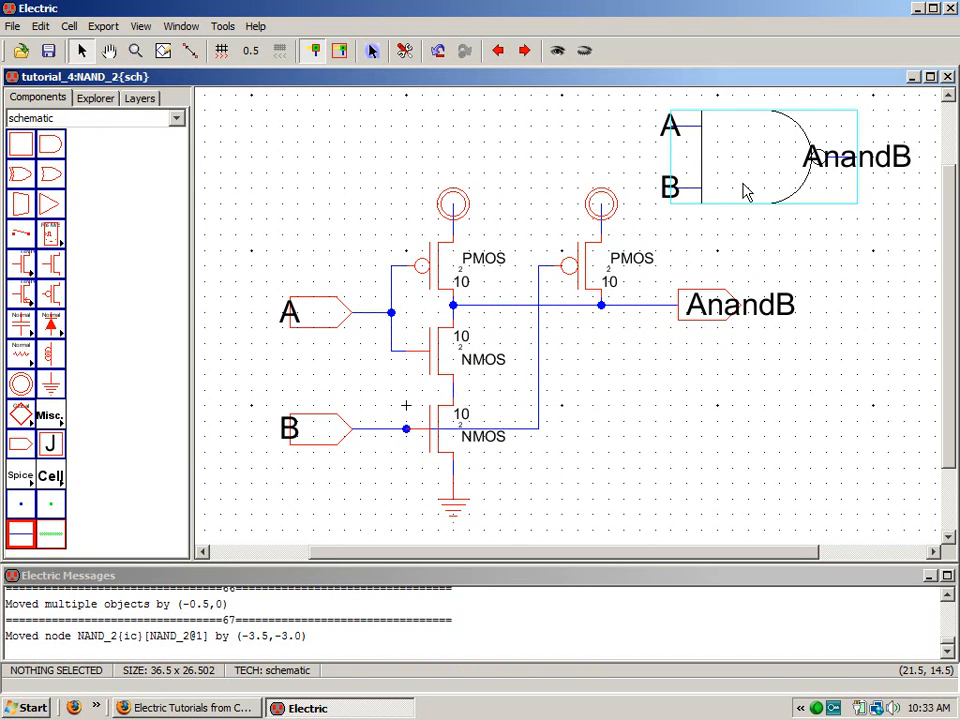
{"action": "key", "text": "ctrl+g"}
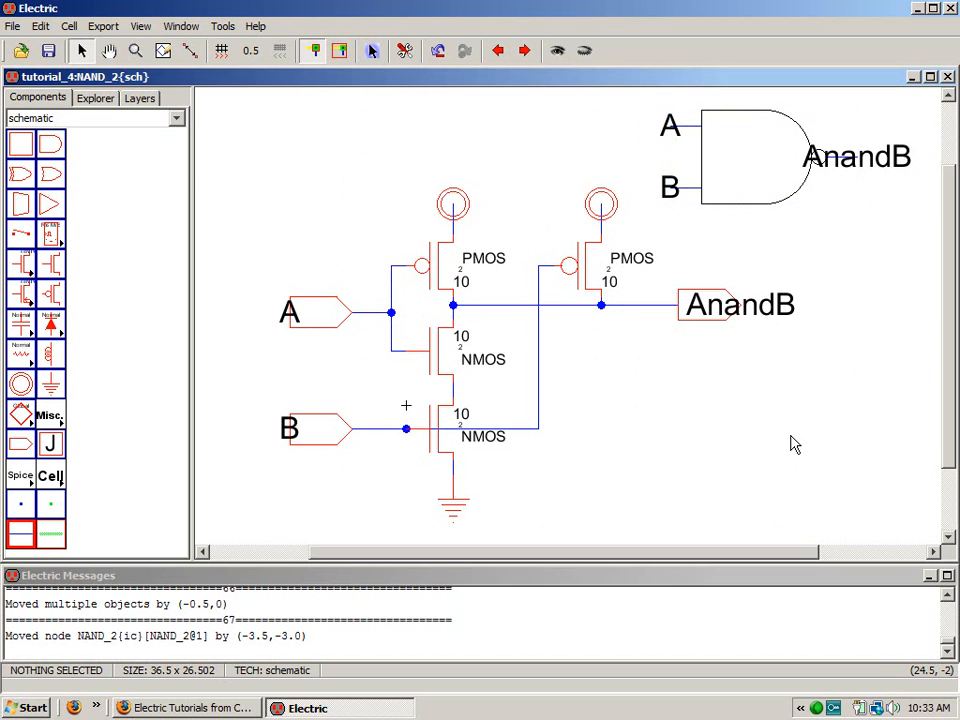
{"action": "left_click", "coordinate": [88, 98]}
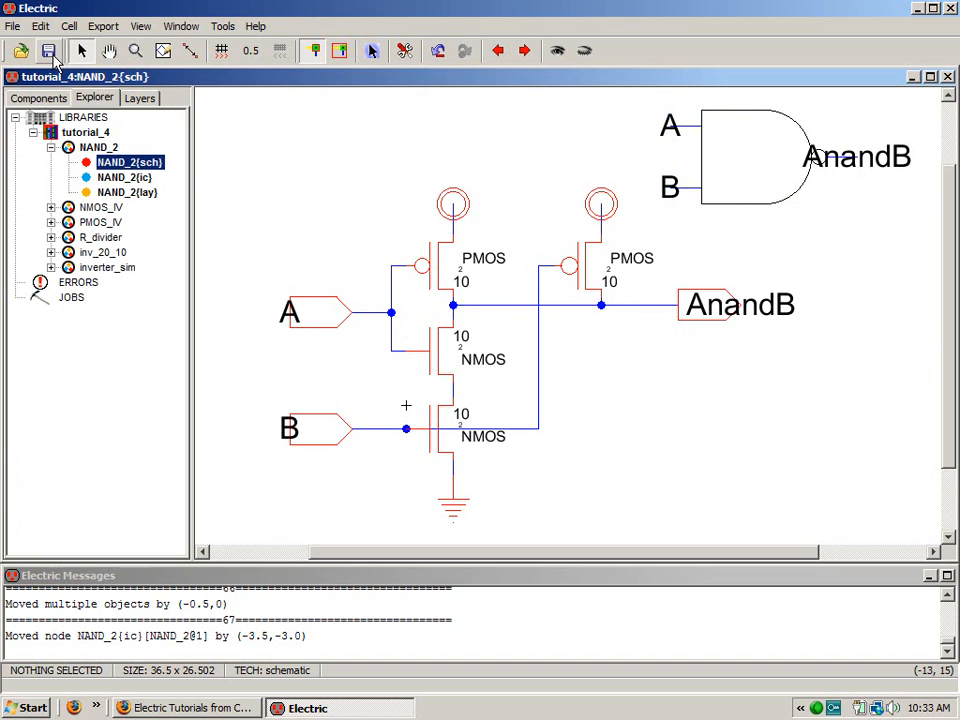
{"action": "left_click", "coordinate": [48, 50]}
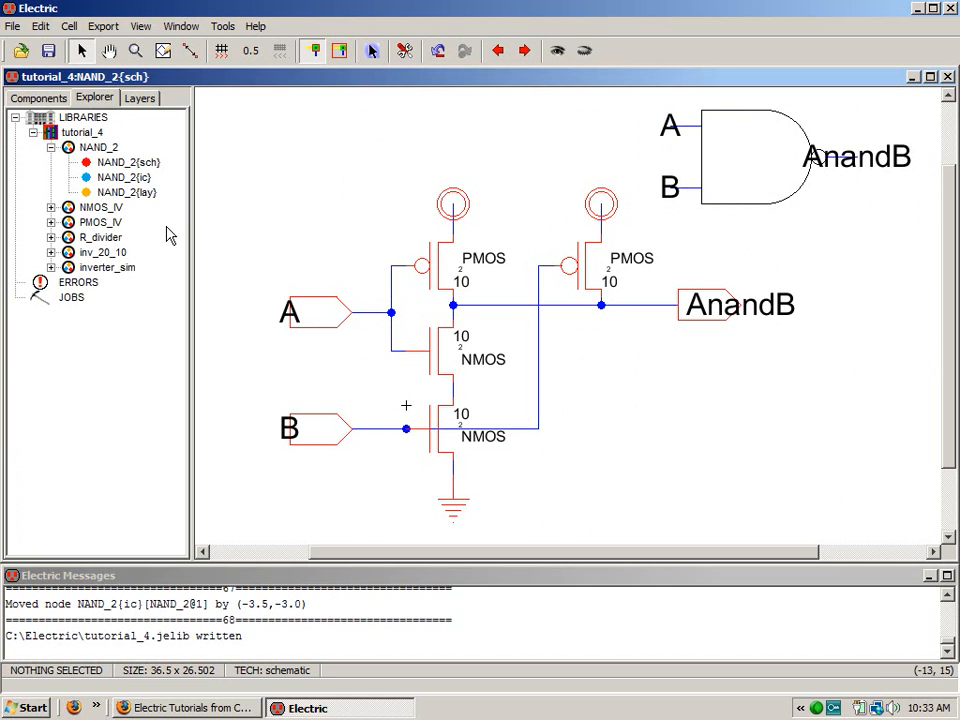
- Create a new schematic cell named NAND_sim in the tutorial_4 library
{"action": "left_click", "coordinate": [68, 27]}
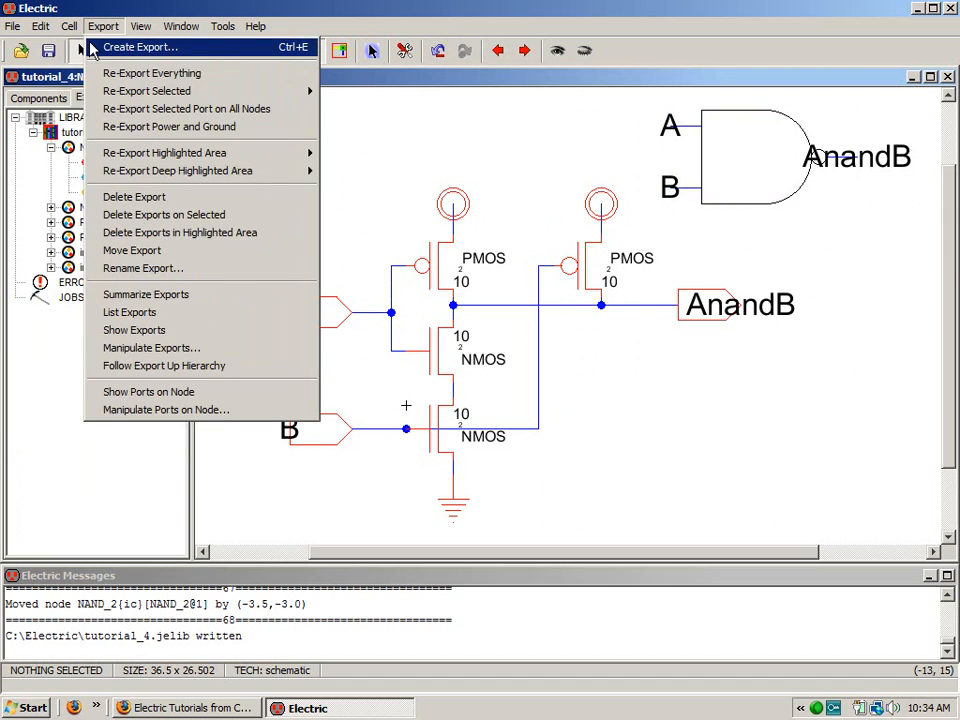
{"action": "left_click", "coordinate": [80, 48]}
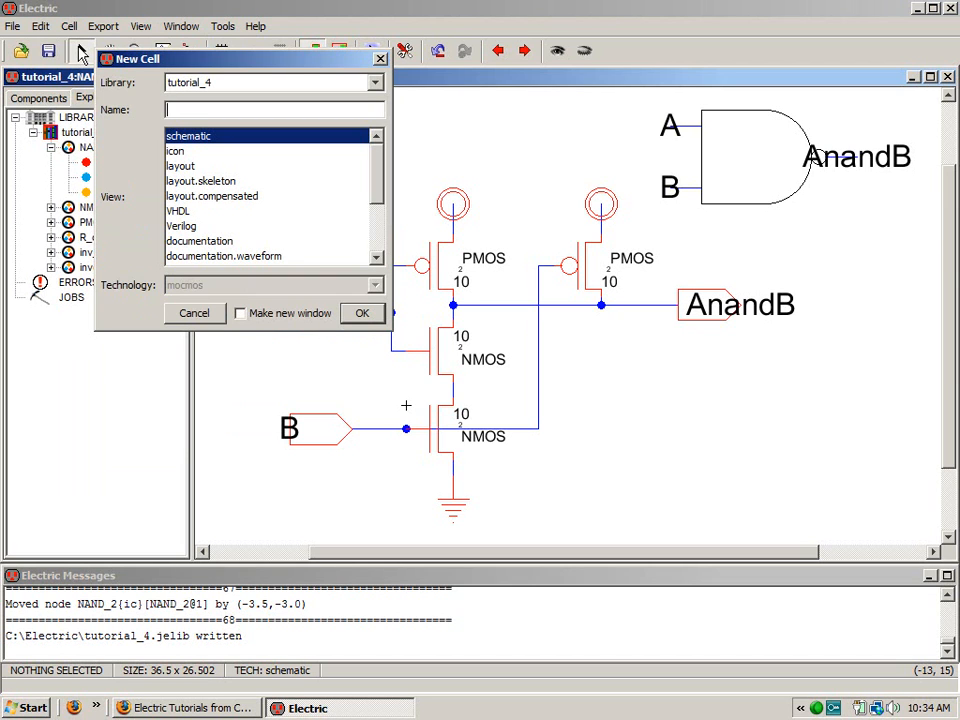
{"action": "type", "text": "NAND_sim"}
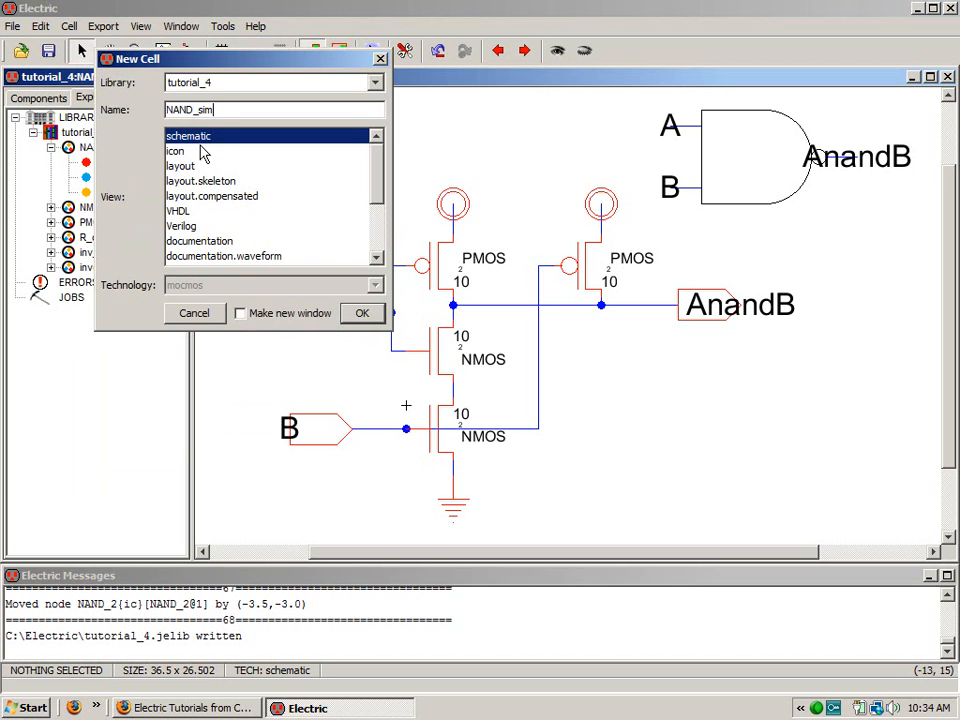
{"action": "left_click", "coordinate": [362, 313]}
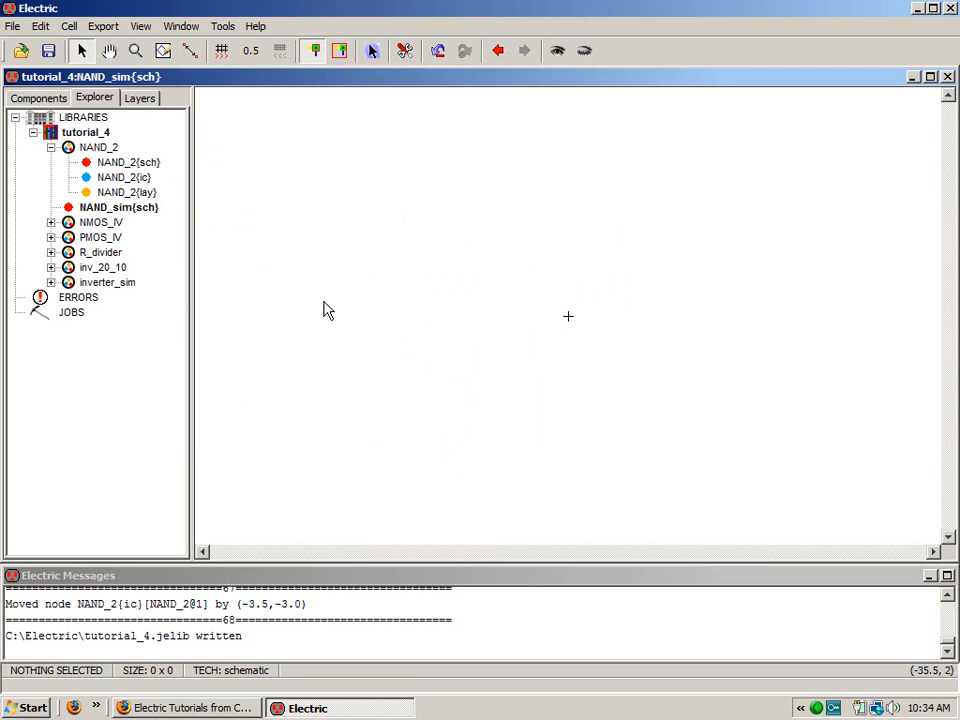
- Place an instance of NAND_2{sch} in NAND_sim, expand it to show its contents, and delete the instance
{"action": "left_click_drag", "start_coordinate": [111, 163], "coordinate": [587, 335]}
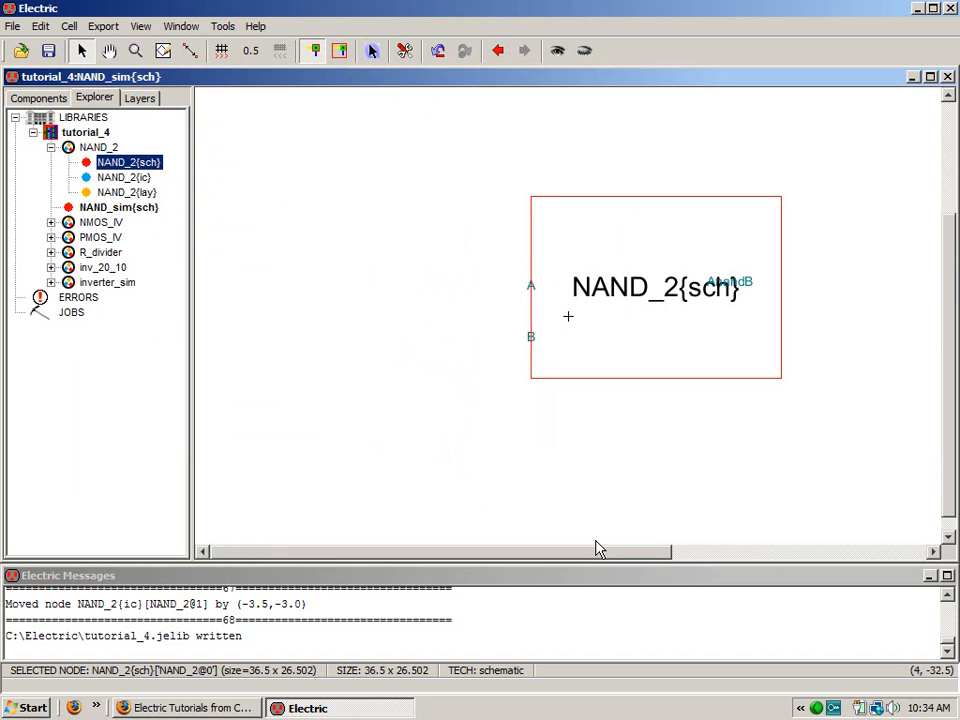
{"action": "left_click", "coordinate": [557, 52]}
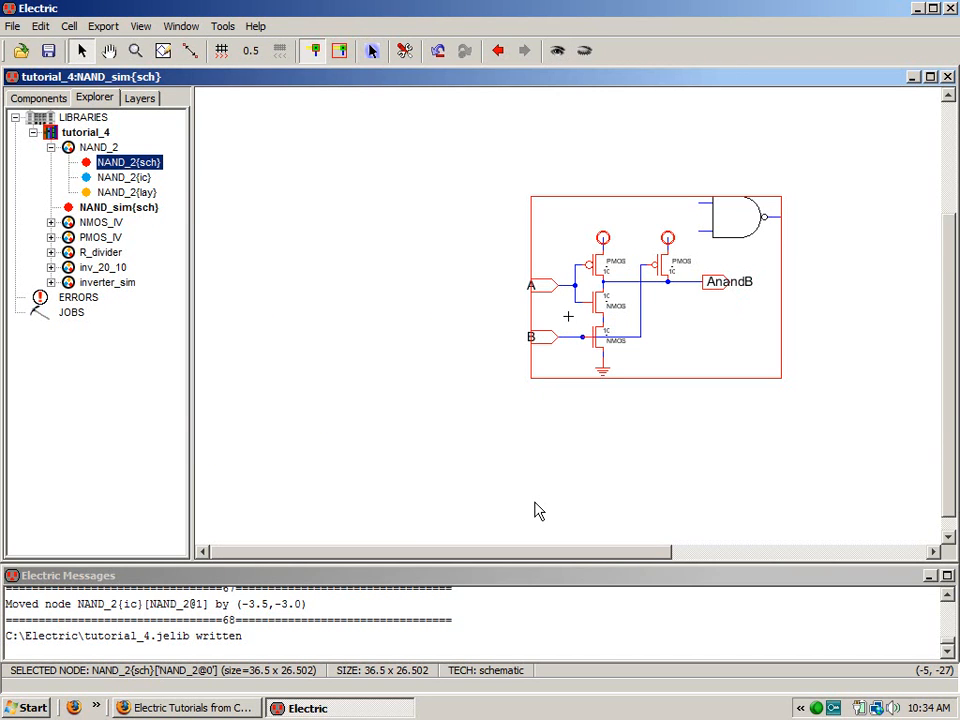
{"action": "key", "text": "Delete"}
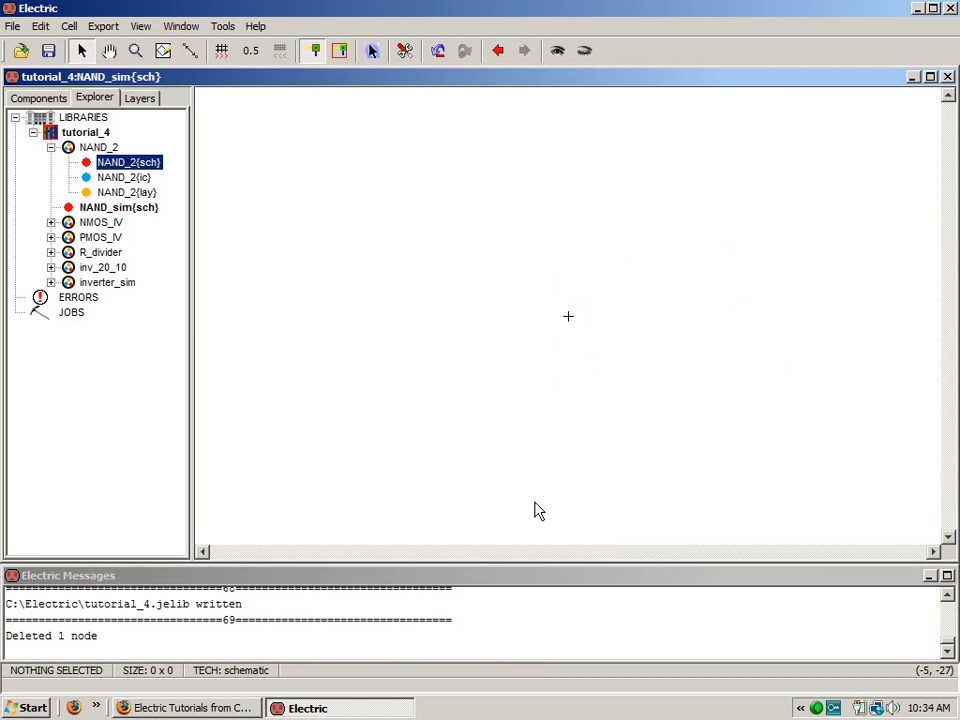
- Place an instance of the NAND_2{ic} icon in the NAND_sim schematic
{"action": "left_click_drag", "start_coordinate": [120, 177], "coordinate": [522, 244]}
- Place a second NAND_2{ic} instance from the component palette below the first one and delete it
{"action": "left_click", "coordinate": [45, 95]}
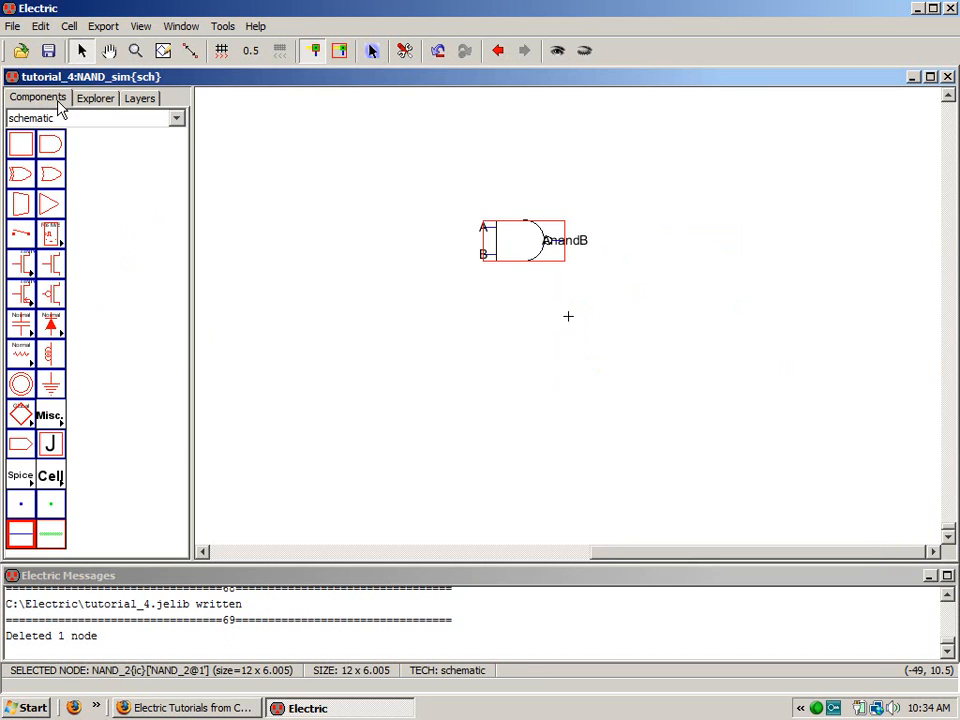
{"action": "left_click", "coordinate": [60, 484]}
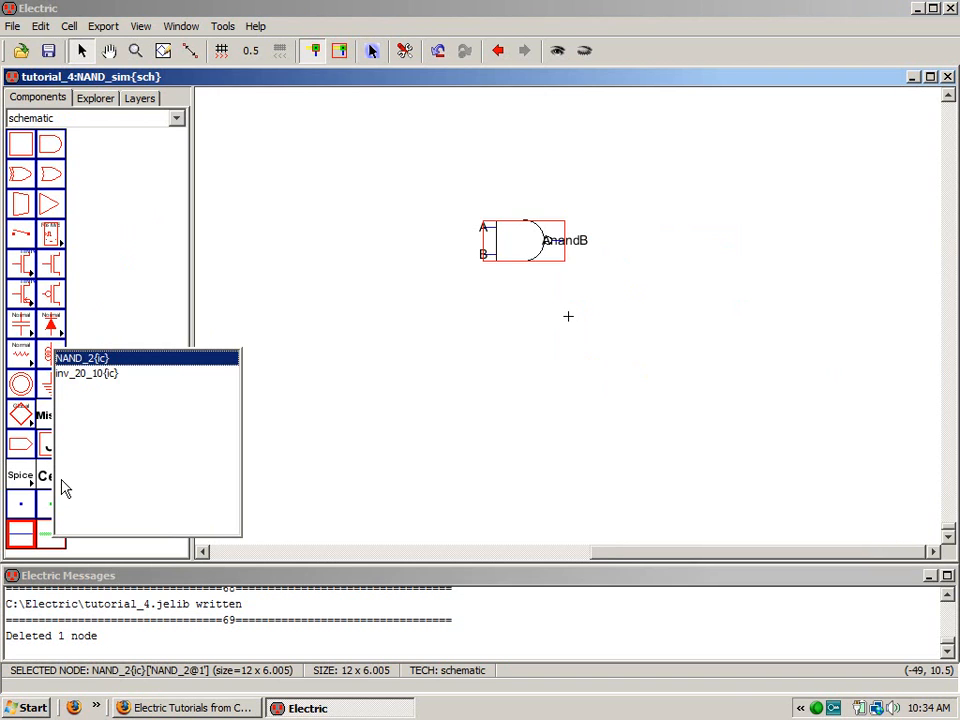
{"action": "left_click", "coordinate": [76, 359]}
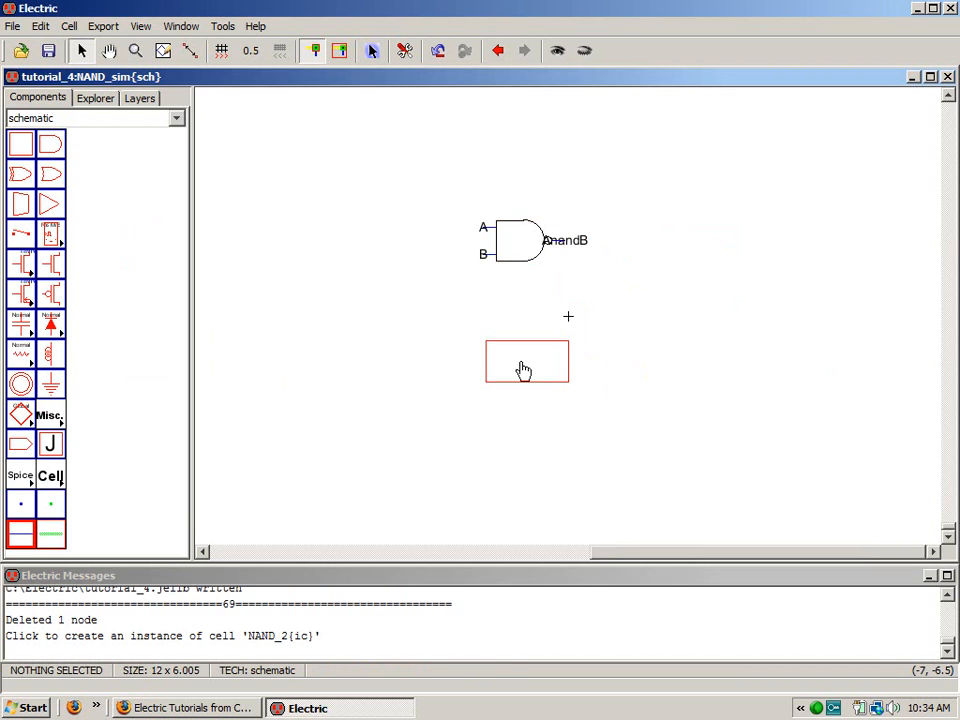
{"action": "left_click", "coordinate": [522, 368]}
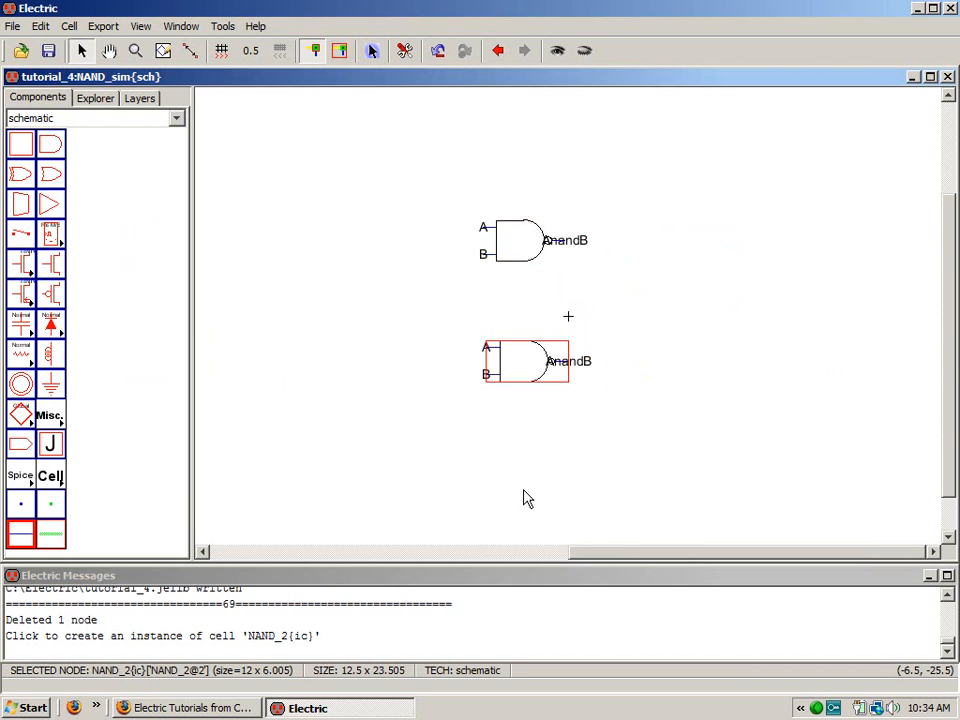
{"action": "key", "text": "Delete"}
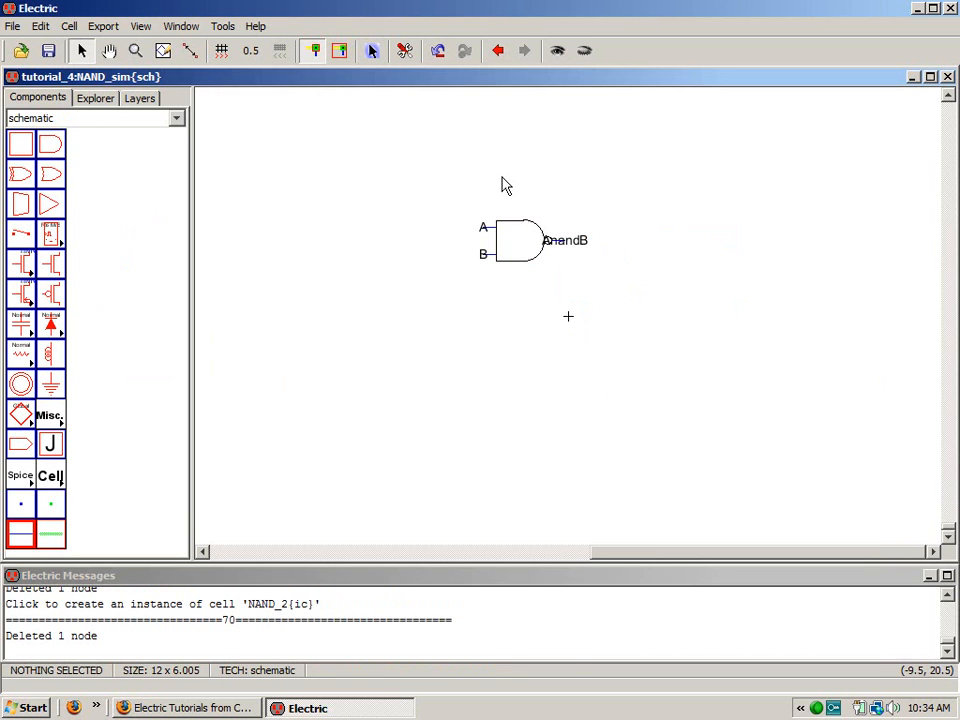
- Set the NAND gate instance's X and Y position to 0 and deselect it
{"action": "left_click", "coordinate": [513, 265]}
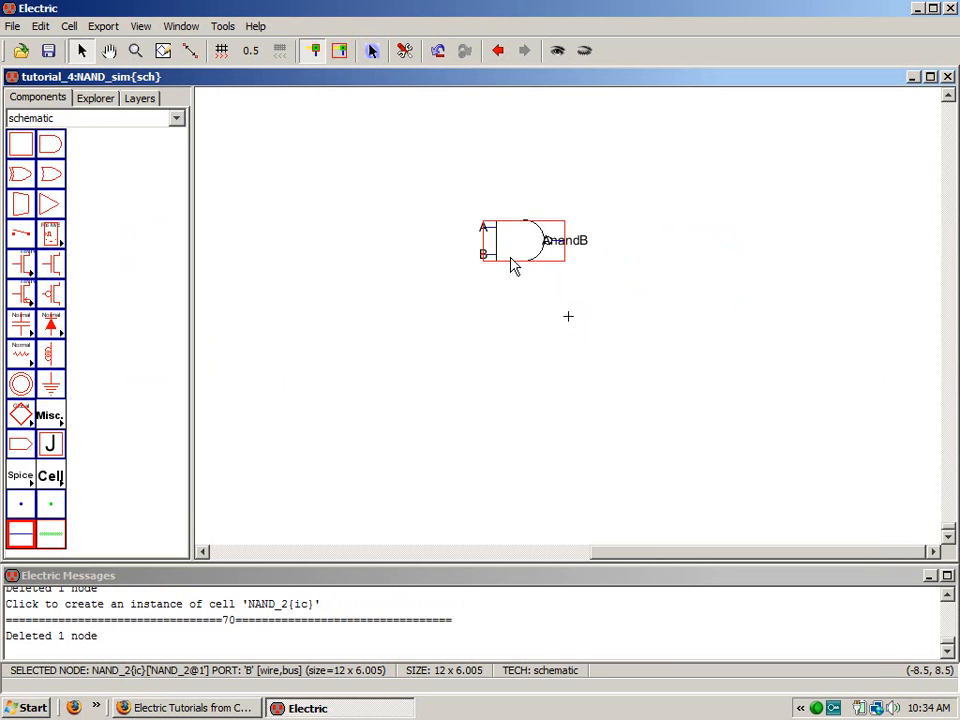
{"action": "double_click", "coordinate": [513, 265]}
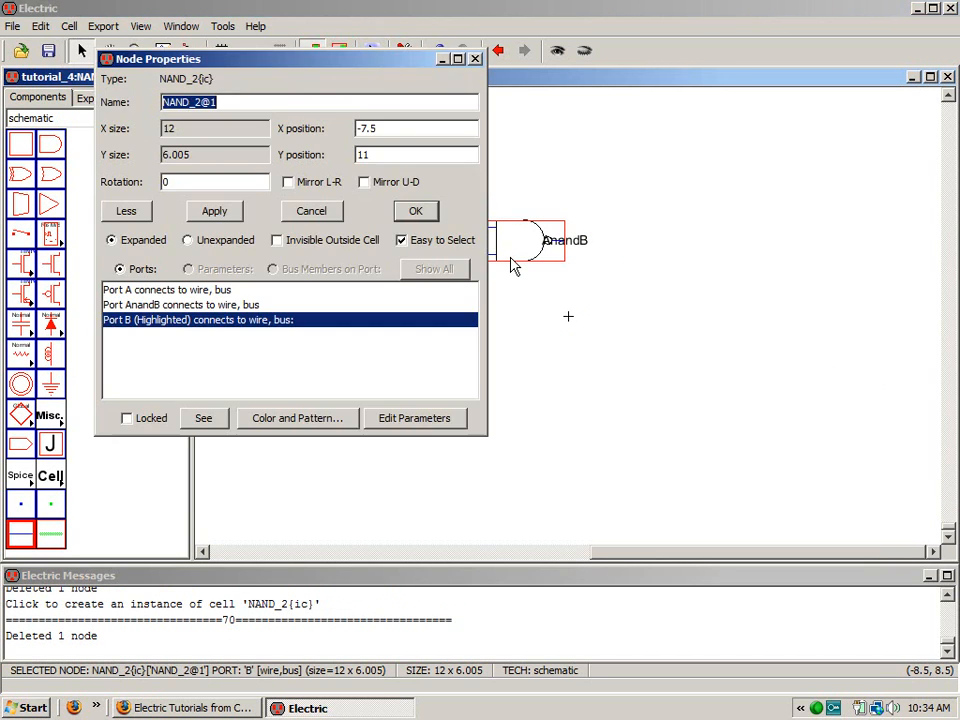
{"action": "left_click_drag", "start_coordinate": [378, 130], "coordinate": [350, 129]}
{"action": "type", "text": "0"}
{"action": "double_click", "coordinate": [378, 153]}
{"action": "type", "text": "0"}
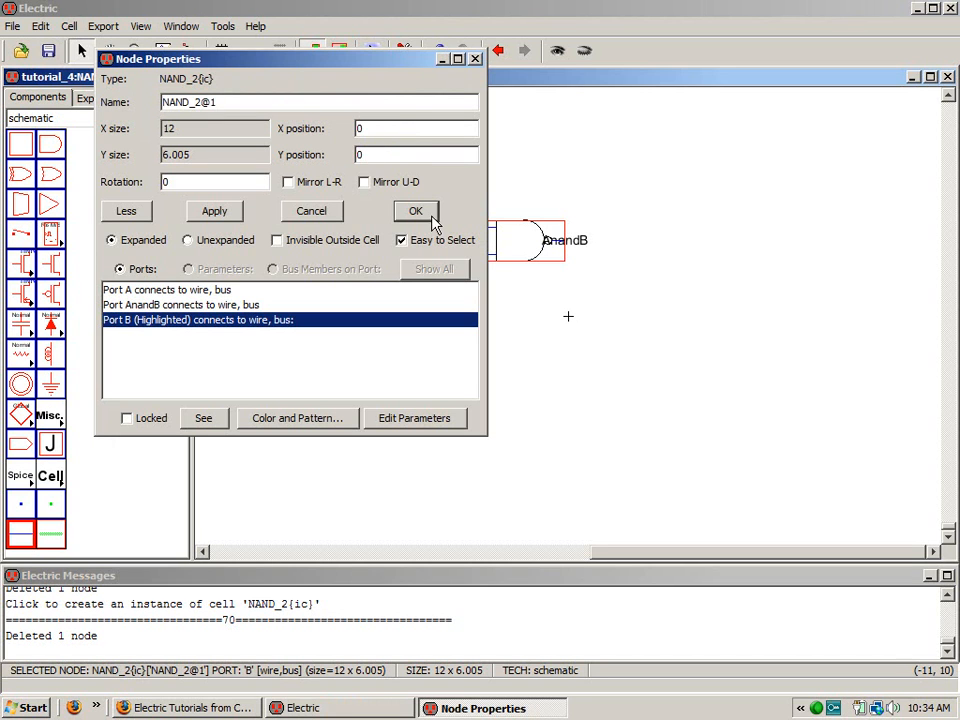
{"action": "left_click", "coordinate": [432, 217]}
{"action": "left_click", "coordinate": [438, 388]}
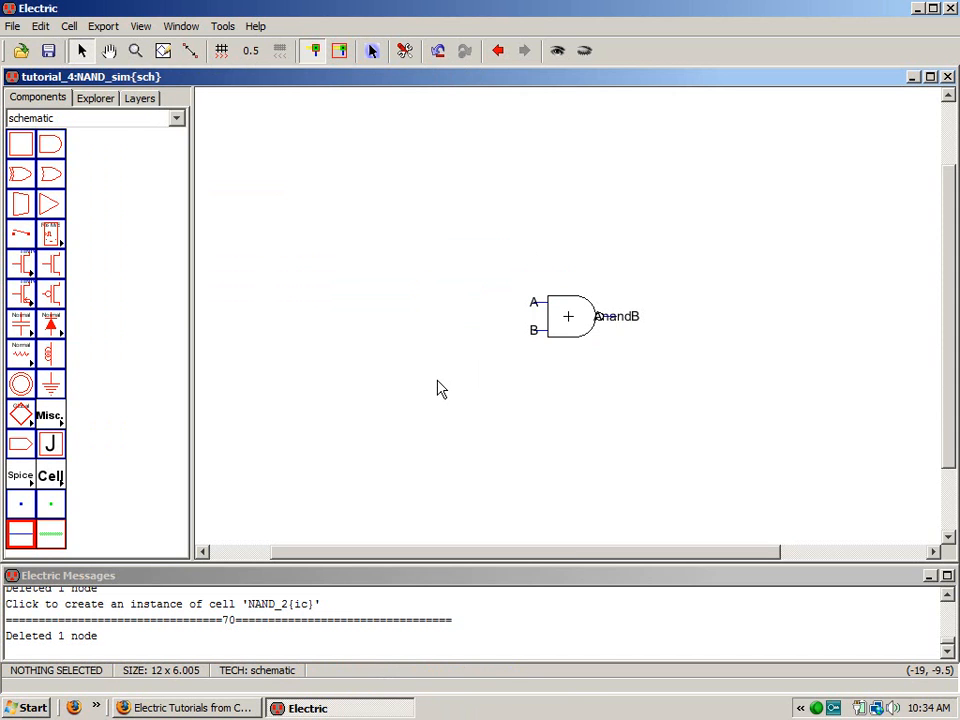
- Examine where the origin lies in the NAND_2{ic} icon cell and return to the NAND_sim schematic
{"action": "left_click", "coordinate": [95, 98]}
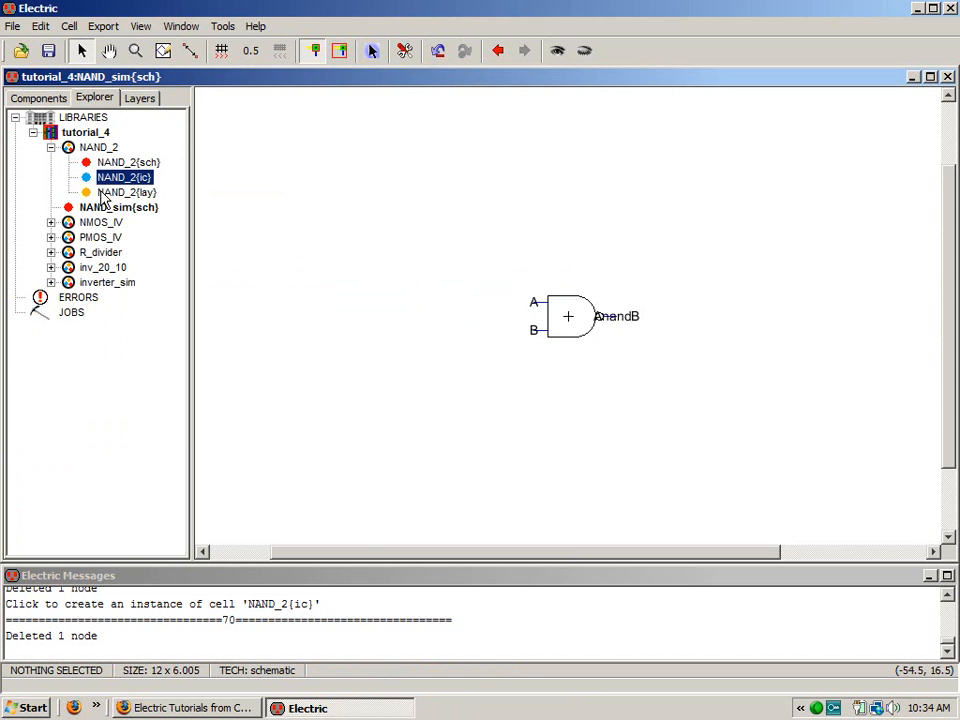
{"action": "double_click", "coordinate": [101, 182]}
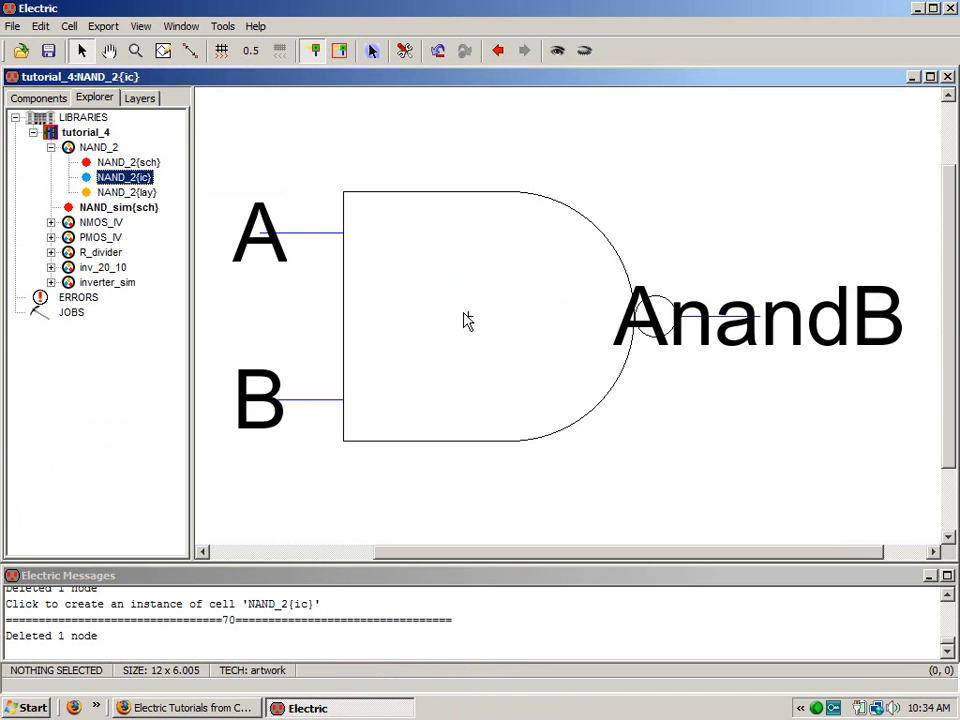
{"action": "double_click", "coordinate": [69, 210]}
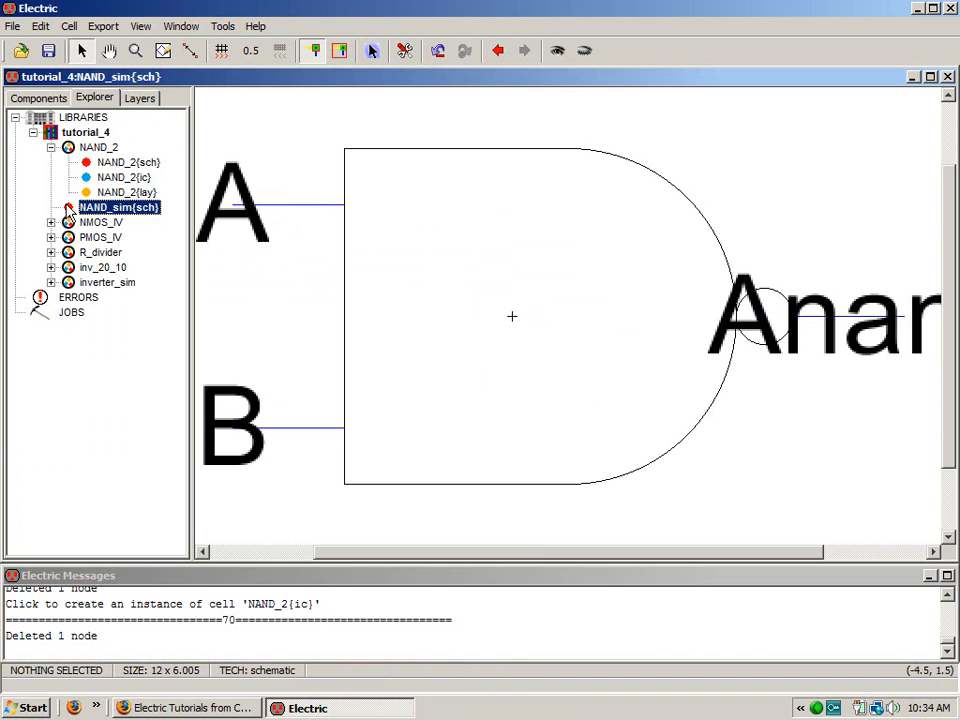
{"action": "key", "text": "ctrl+0"}
{"action": "key", "text": "ctrl+0"}
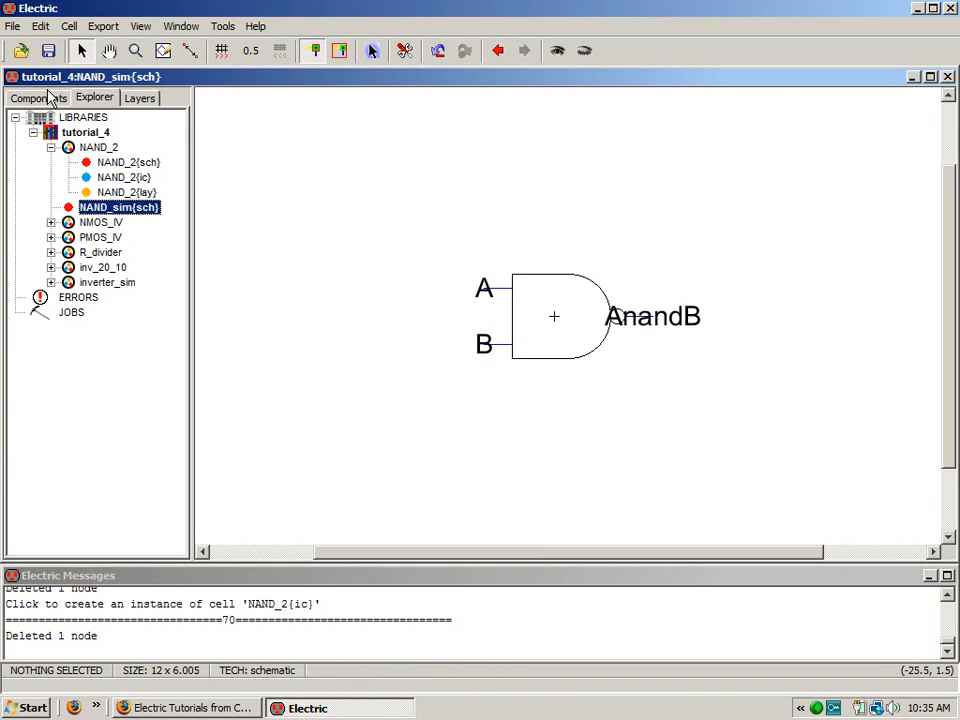
- Draw horizontal wires outward from the gate's inputs, about 13.5 units long at A and about 14 units at B
{"action": "left_click", "coordinate": [489, 297]}
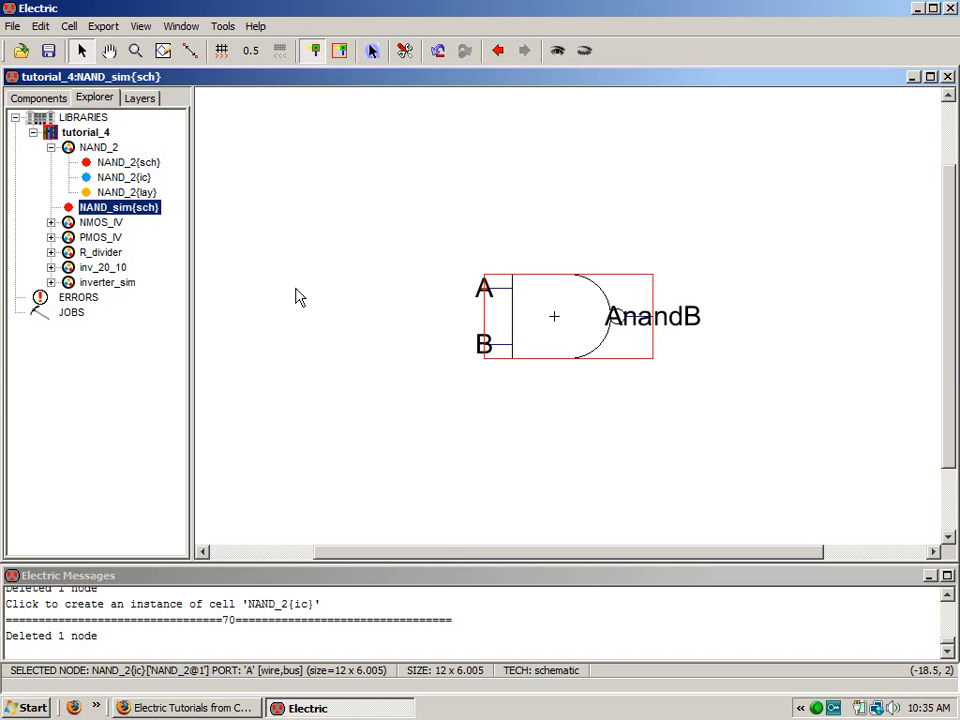
{"action": "right_click", "coordinate": [295, 297]}
{"action": "left_click", "coordinate": [489, 352]}
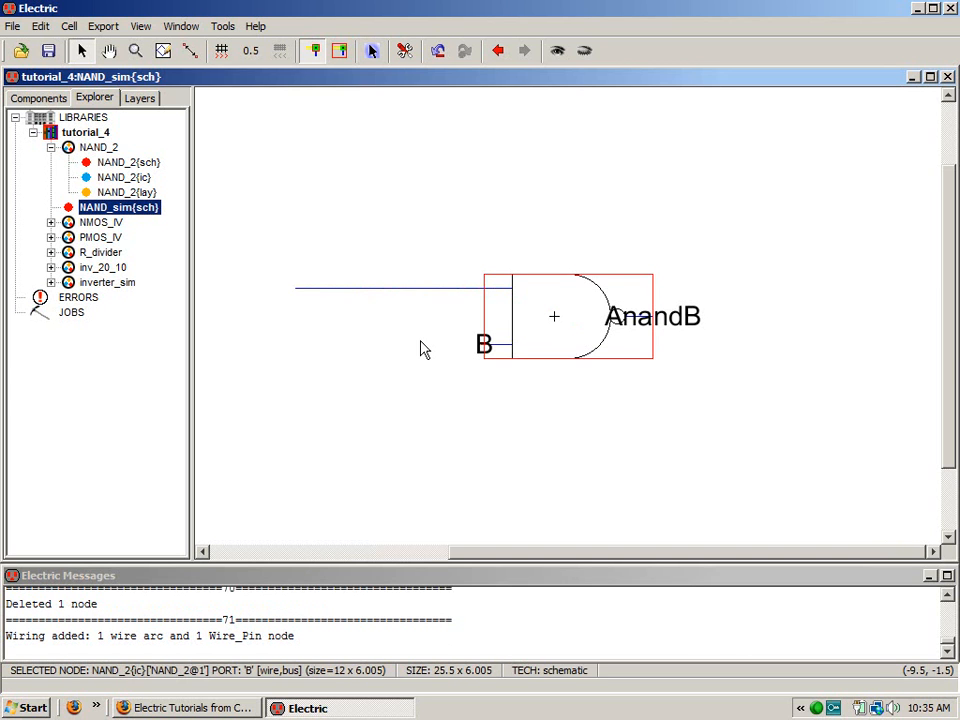
{"action": "right_click", "coordinate": [421, 349]}
{"action": "right_click", "coordinate": [393, 349]}
{"action": "right_click", "coordinate": [351, 353]}
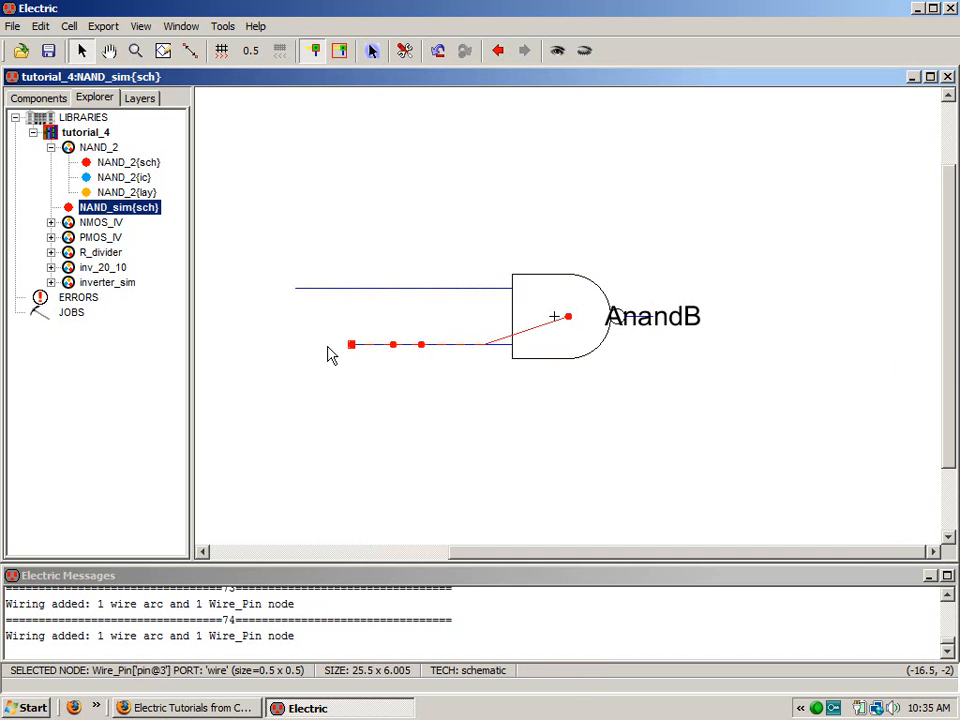
{"action": "right_click", "coordinate": [291, 345]}
- Draw a horizontal wire about 7.5 units long outward from the gate's AnandB output
{"action": "left_click", "coordinate": [656, 321]}
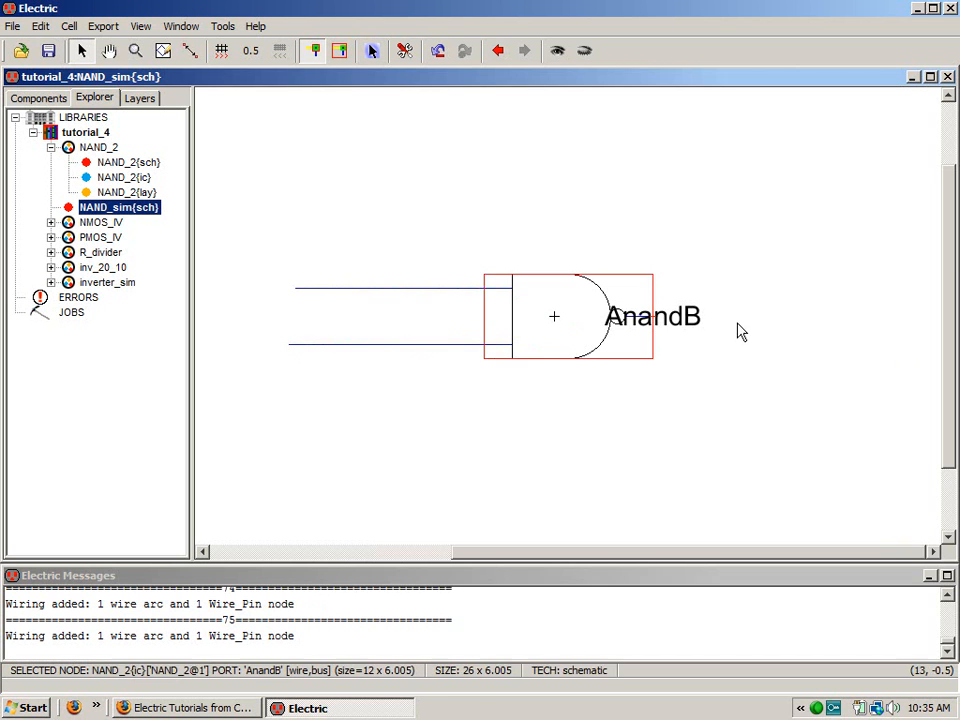
{"action": "right_click", "coordinate": [757, 316]}
{"action": "left_click", "coordinate": [491, 249]}
- Run a hierarchical design rule check on the NAND_sim schematic and dismiss its report
{"action": "left_click", "coordinate": [223, 27]}
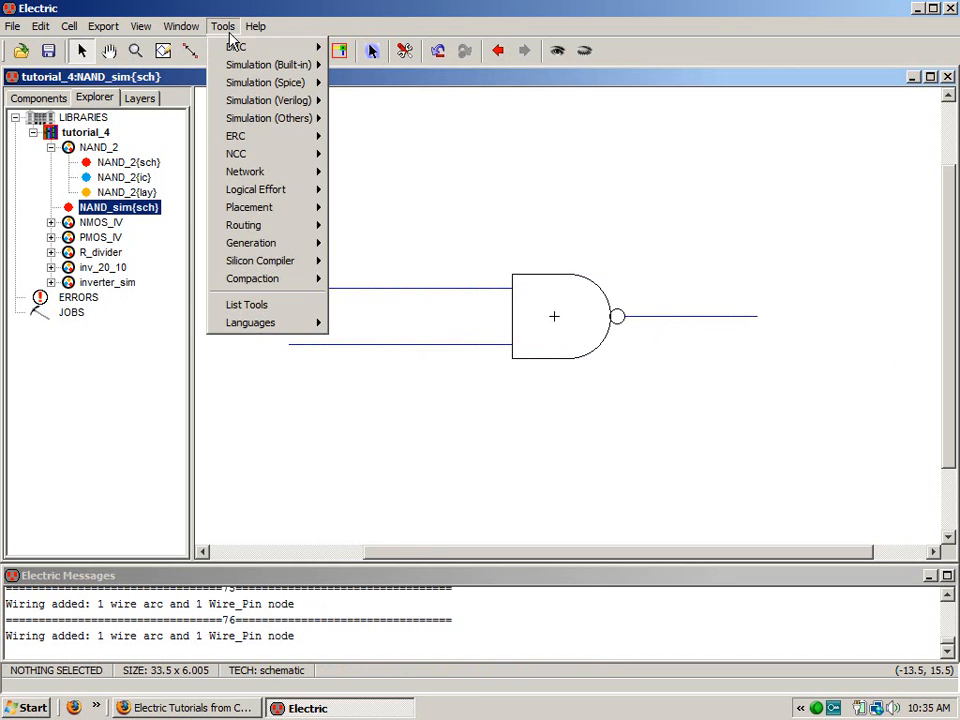
{"action": "mouse_move", "coordinate": [236, 47]}
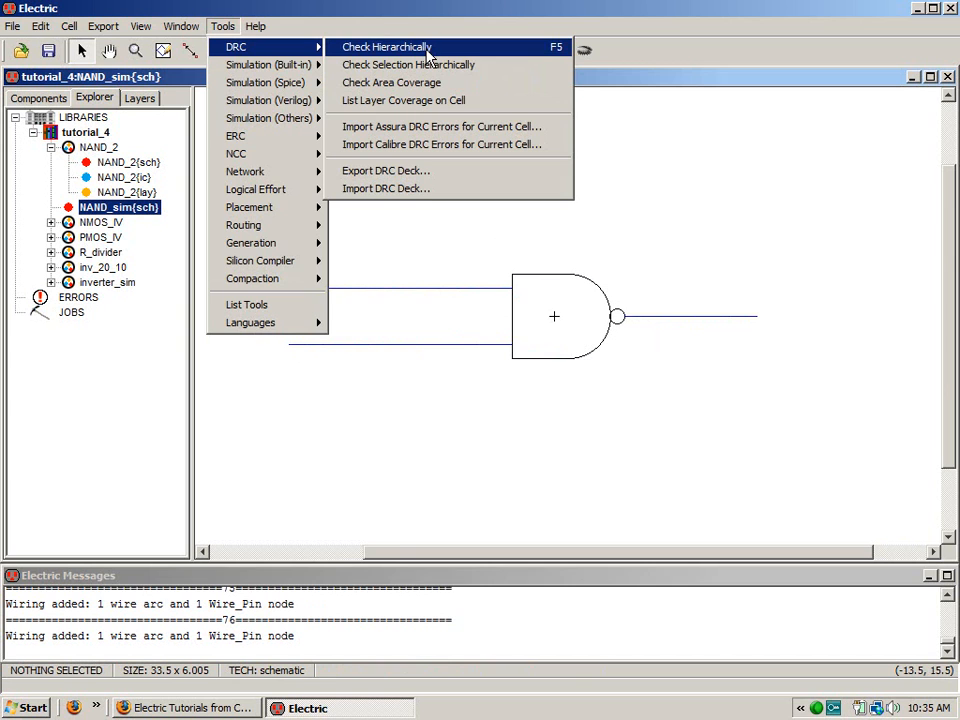
{"action": "left_click", "coordinate": [428, 48]}
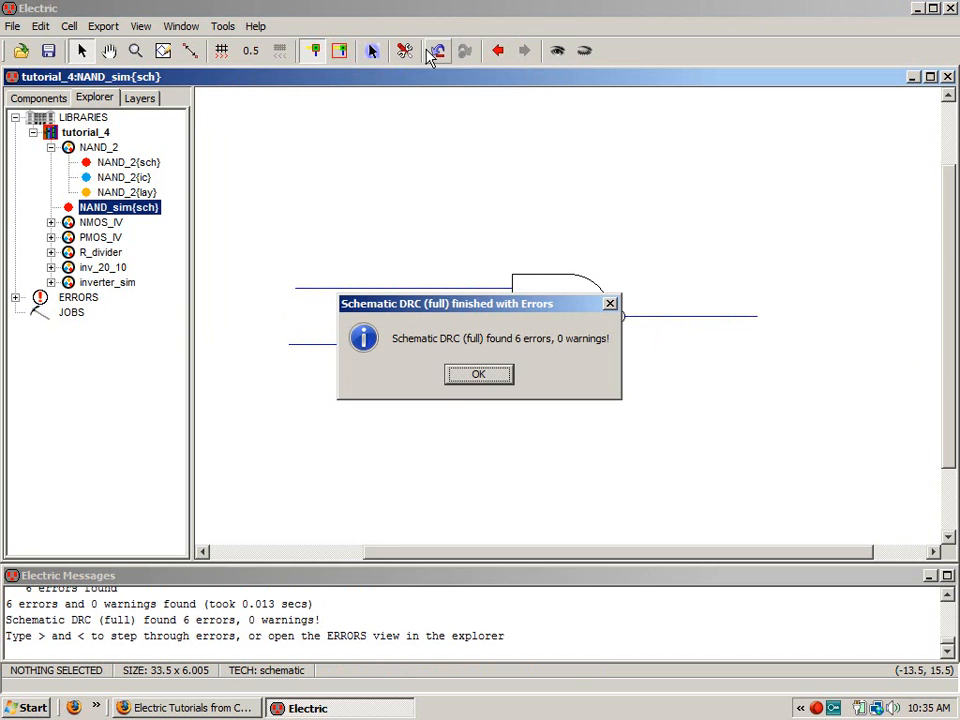
{"action": "left_click", "coordinate": [476, 374]}
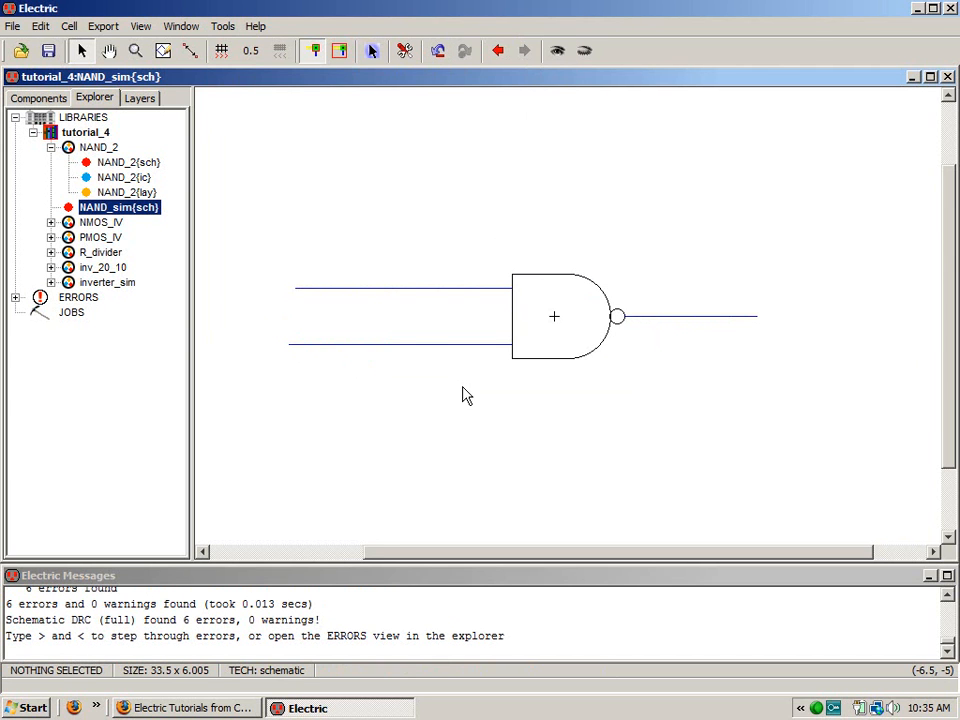
- Step through the first four DRC errors in NAND_sim and clear the highlighting
{"action": "key", "text": "greater"}
{"action": "key", "text": "greater"}
{"action": "key", "text": "greater"}
{"action": "key", "text": "greater"}
{"action": "left_click", "coordinate": [463, 395]}
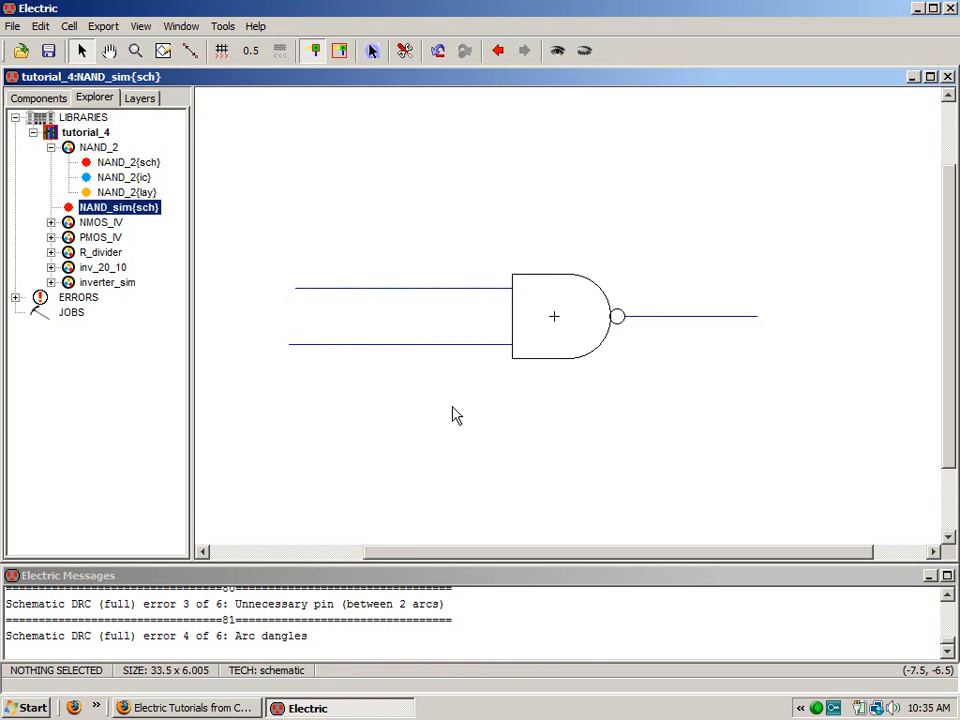
- Clean up the unnecessary pins in all cells, rerun the design rule check on NAND_sim and dismiss its report
{"action": "left_click", "coordinate": [40, 27]}
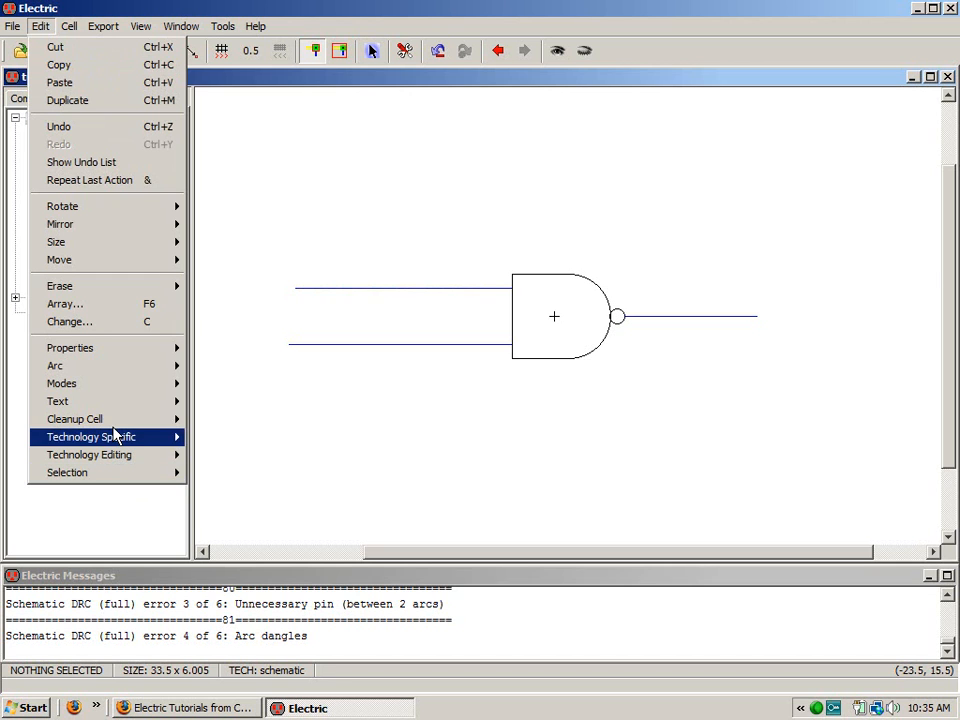
{"action": "mouse_move", "coordinate": [172, 420]}
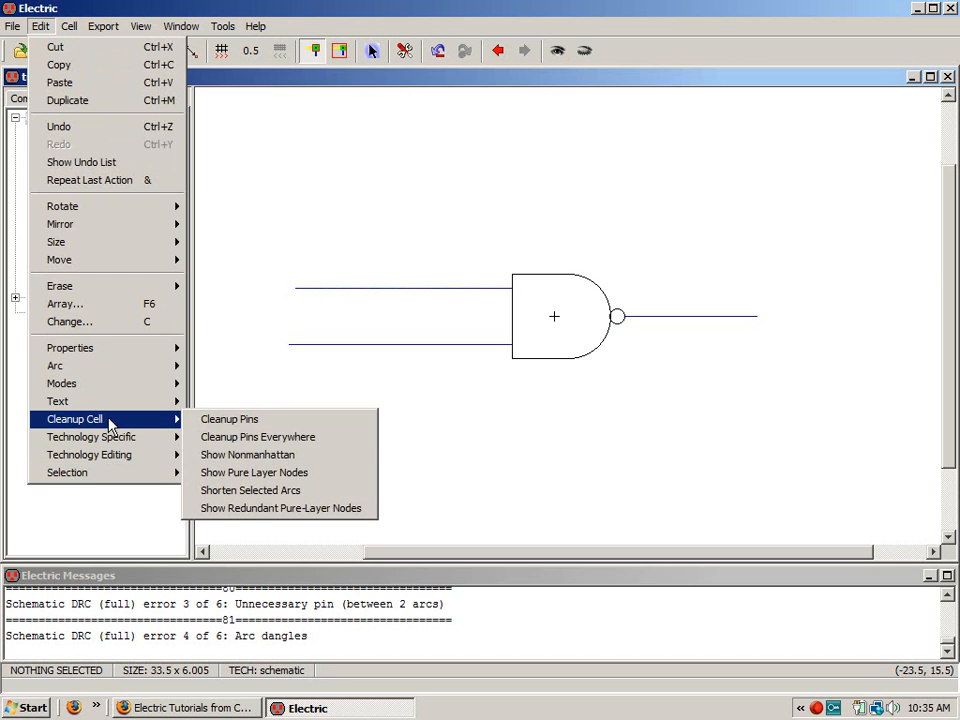
{"action": "left_click", "coordinate": [266, 440]}
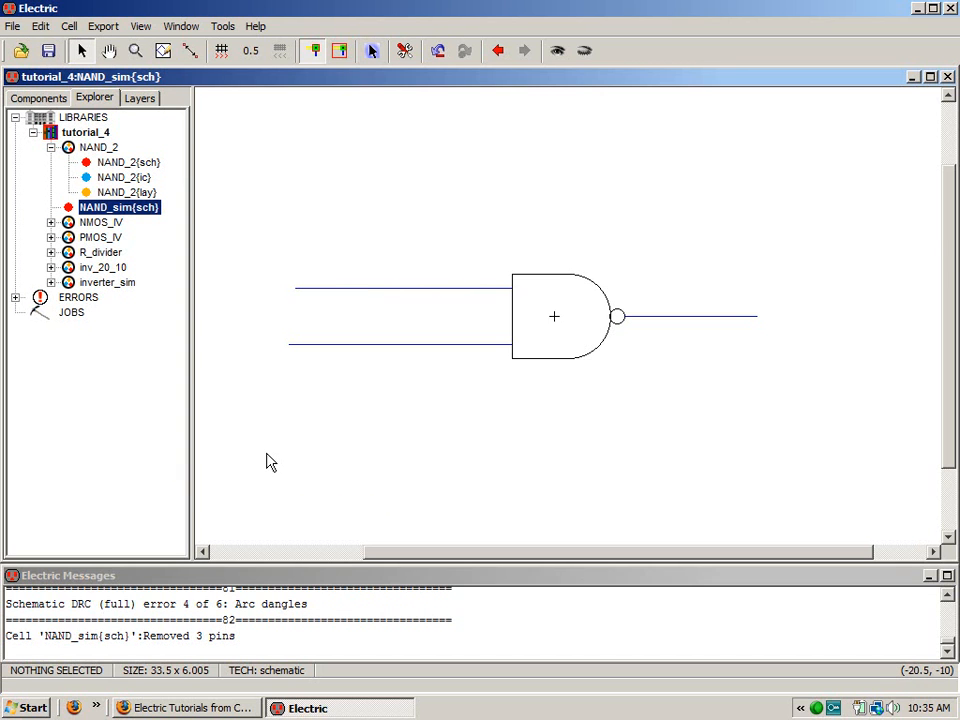
{"action": "key", "text": "F5"}
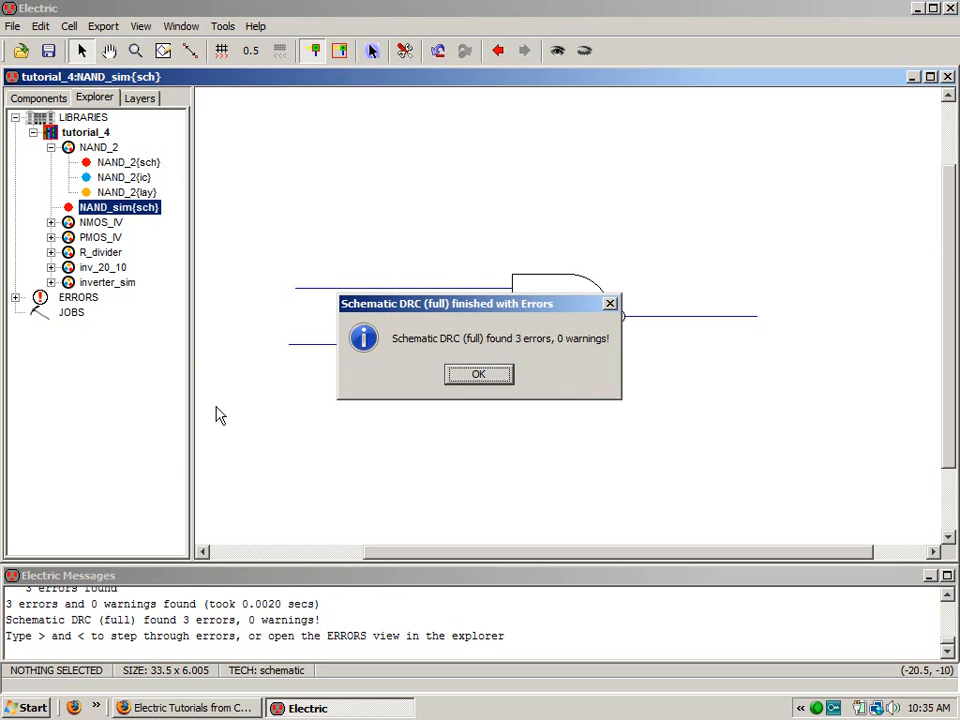
{"action": "left_click", "coordinate": [458, 373]}
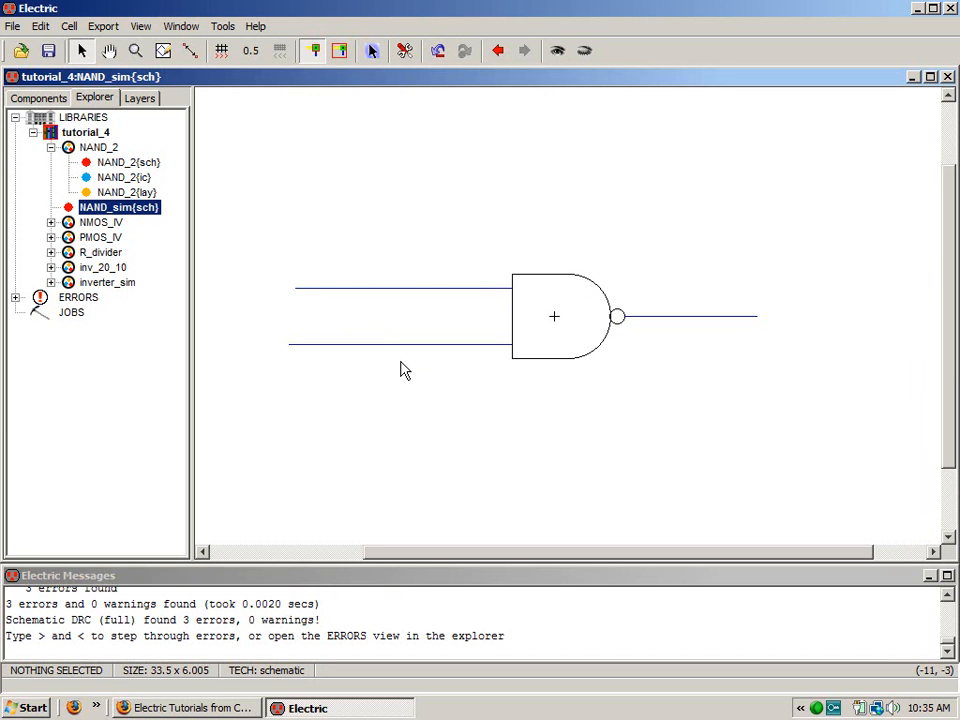
- Name the wire at the gate's A input "in" and the output wire "out"
{"action": "double_click", "coordinate": [385, 294]}
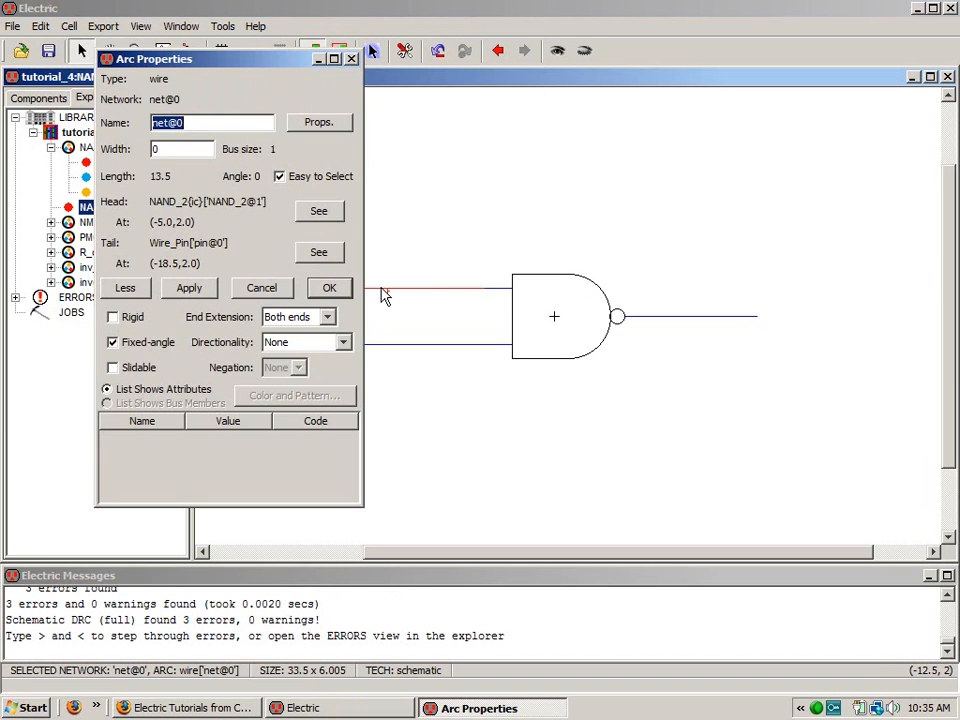
{"action": "type", "text": "in"}
{"action": "left_click", "coordinate": [330, 288]}
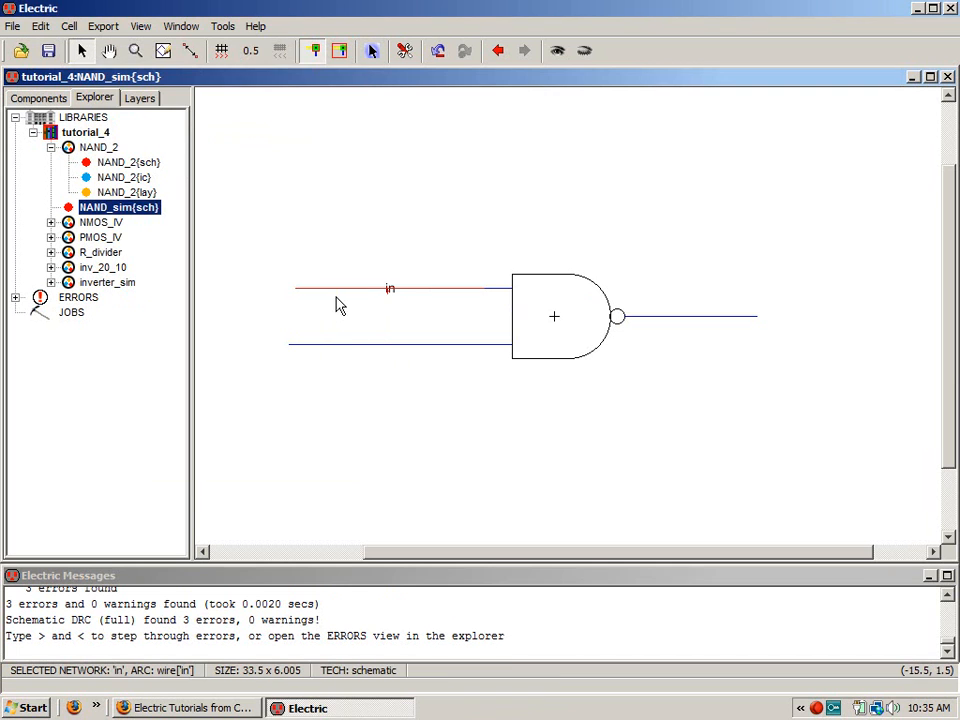
{"action": "double_click", "coordinate": [673, 319]}
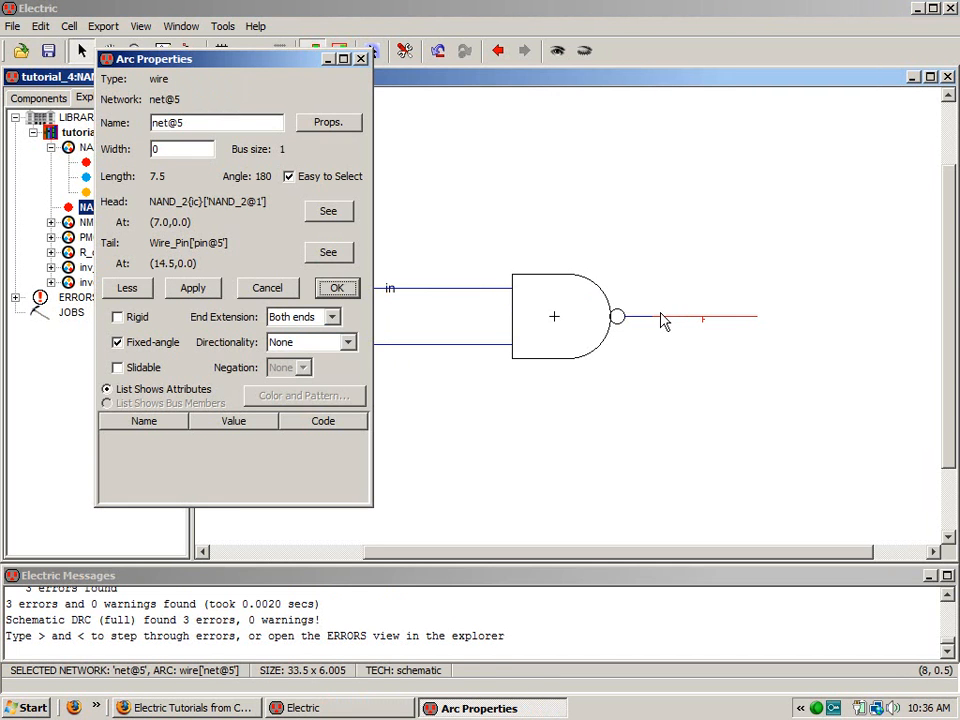
{"action": "double_click", "coordinate": [167, 122]}
{"action": "type", "text": "out"}
{"action": "left_click", "coordinate": [336, 288]}
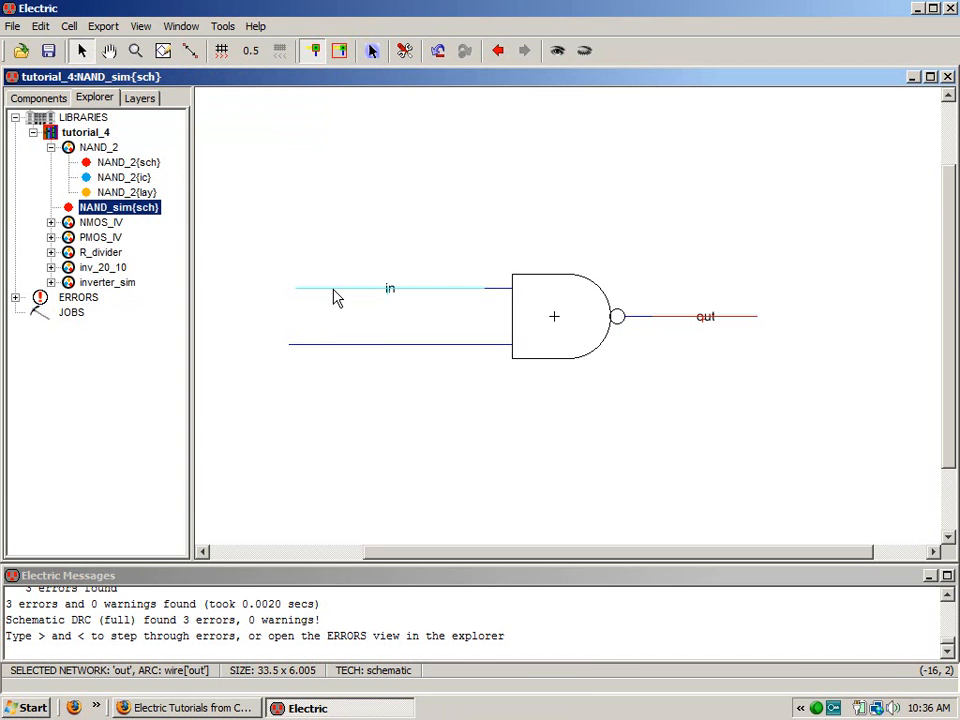
- Place a Power node on the free end of the wire at the gate's B input
{"action": "left_click", "coordinate": [33, 97]}
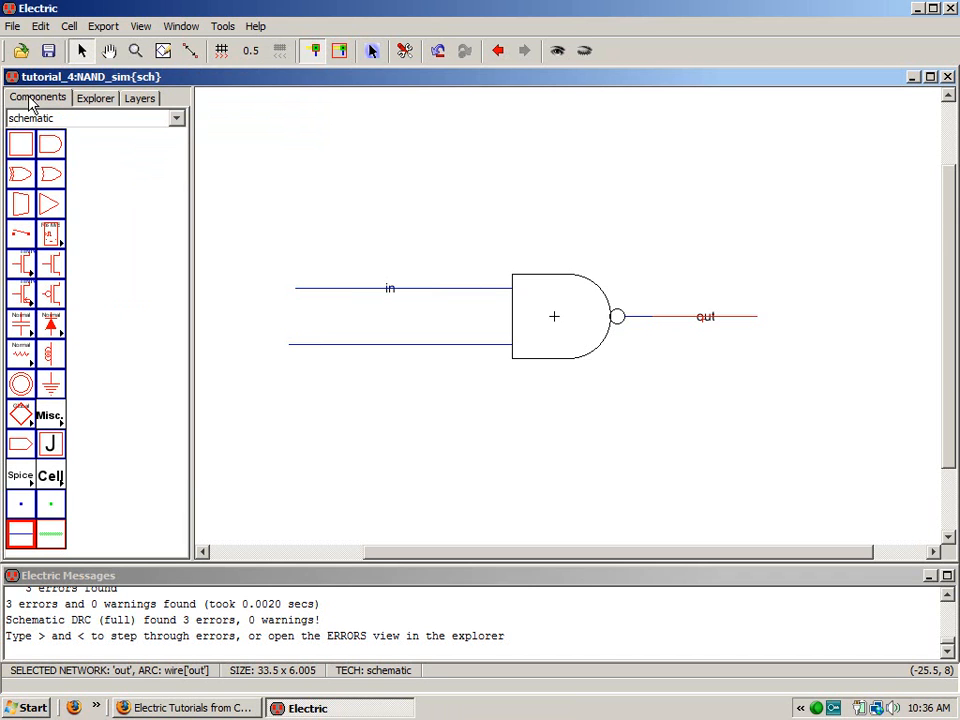
{"action": "left_click", "coordinate": [21, 385]}
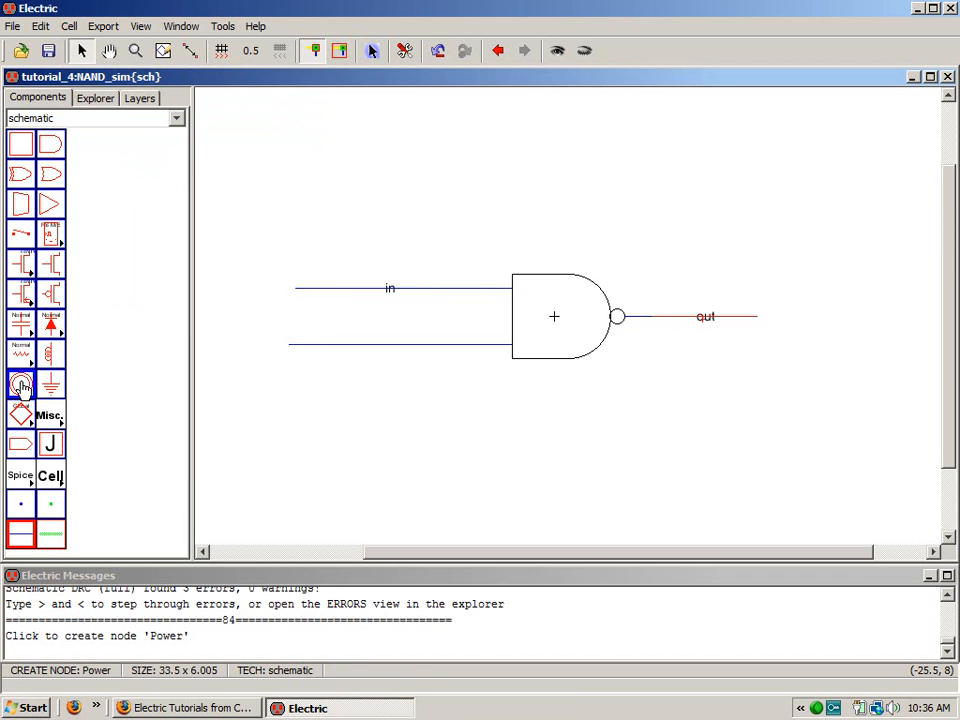
{"action": "left_click", "coordinate": [290, 355]}
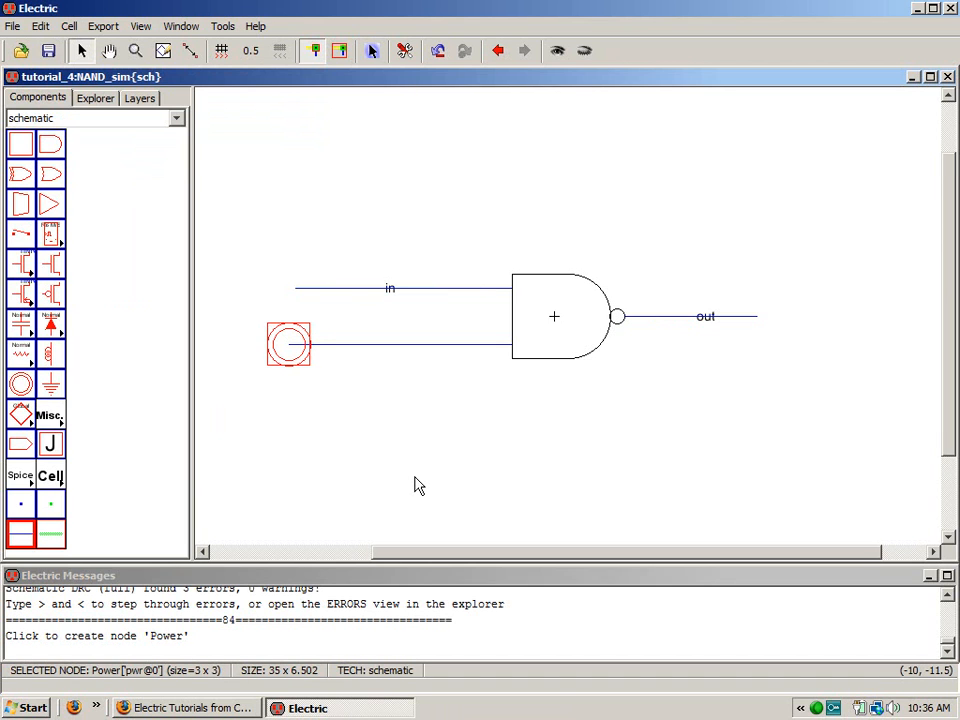
{"action": "left_click", "coordinate": [418, 485]}
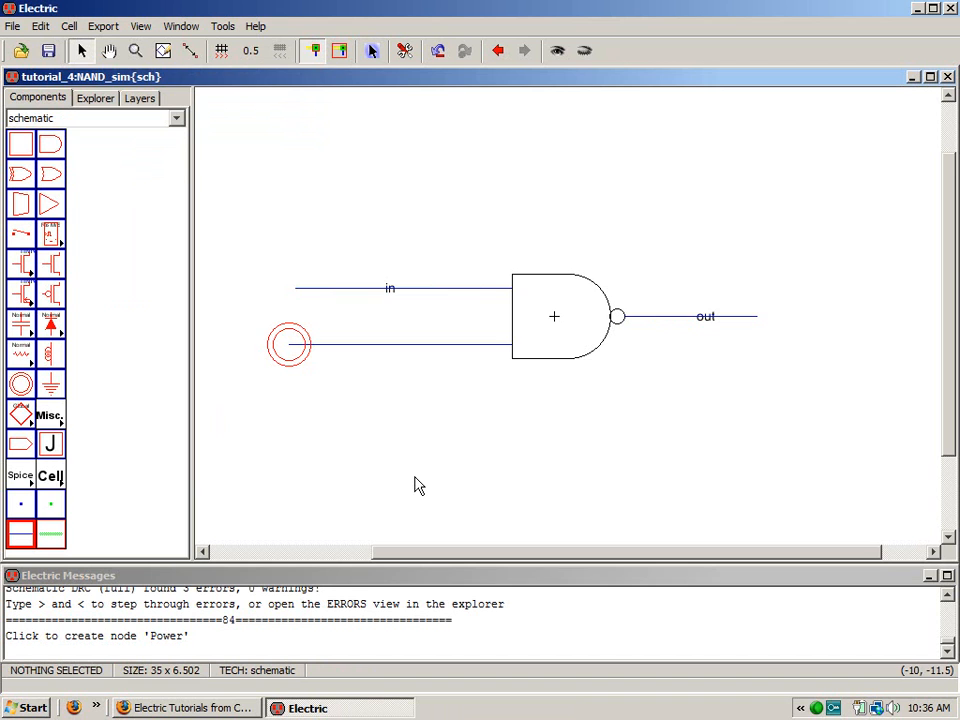
- Rerun the design rule check with the Power node placed, step through both errors and clear the highlighting
{"action": "key", "text": "F5"}
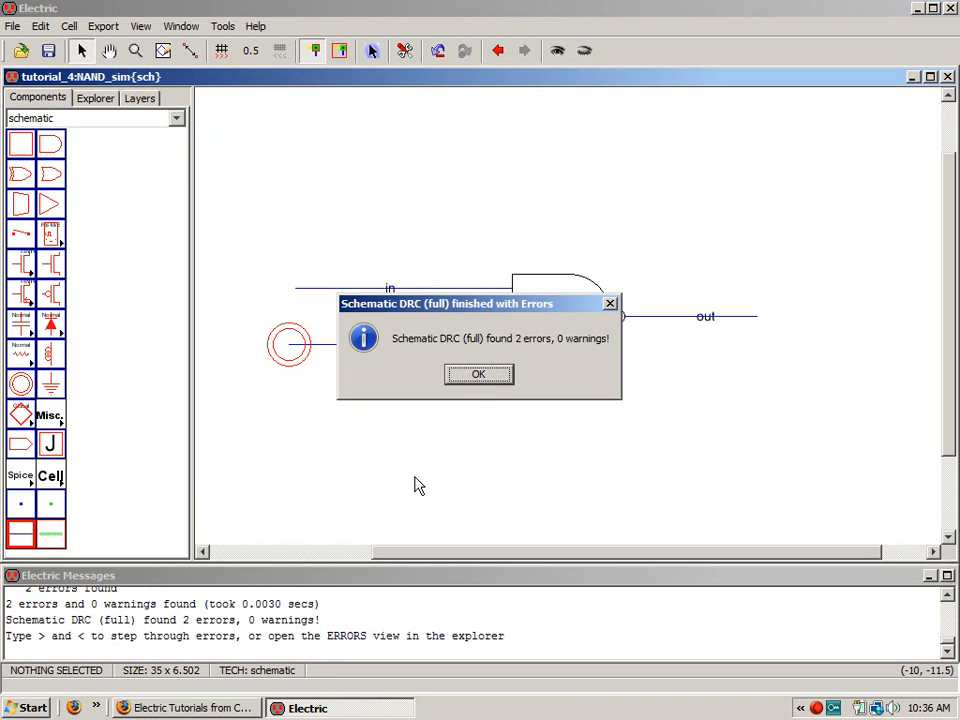
{"action": "left_click", "coordinate": [476, 376]}
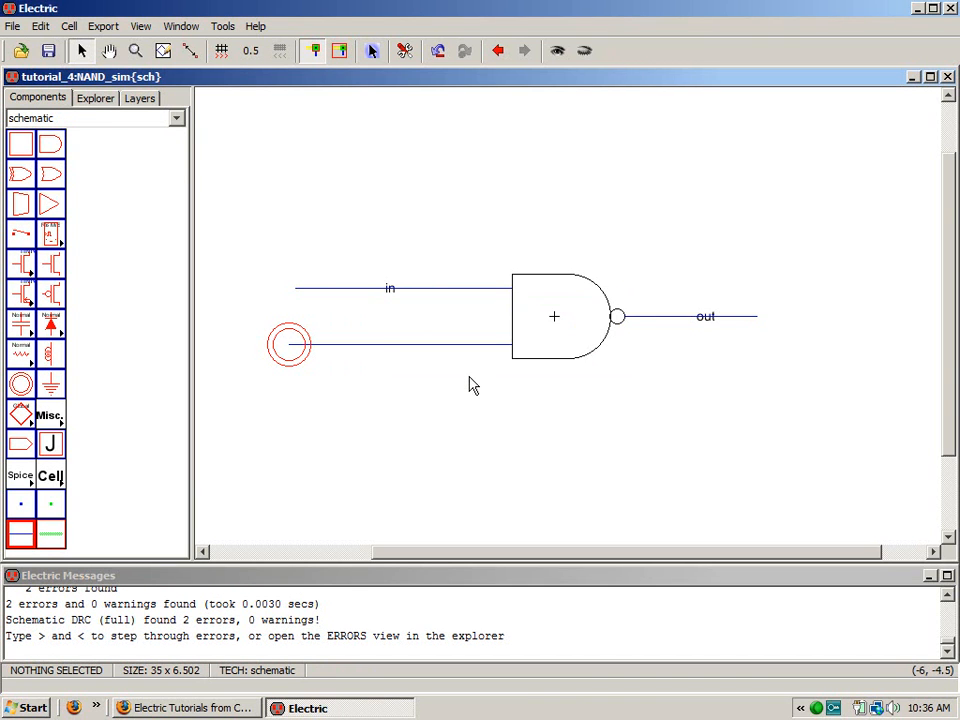
{"action": "key", "text": "greater"}
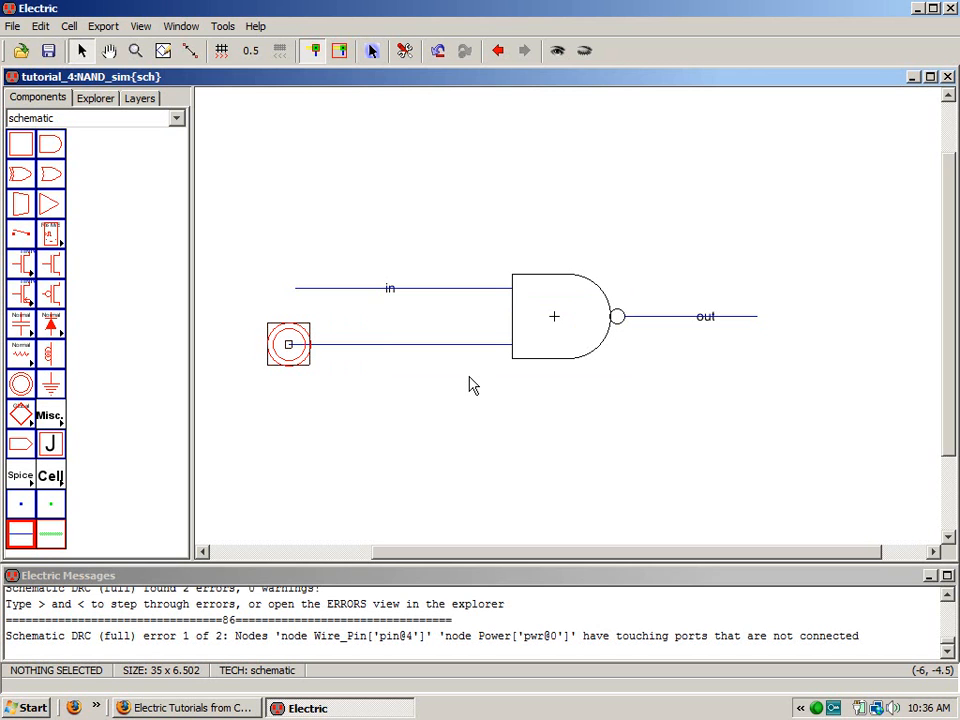
{"action": "key", "text": "greater"}
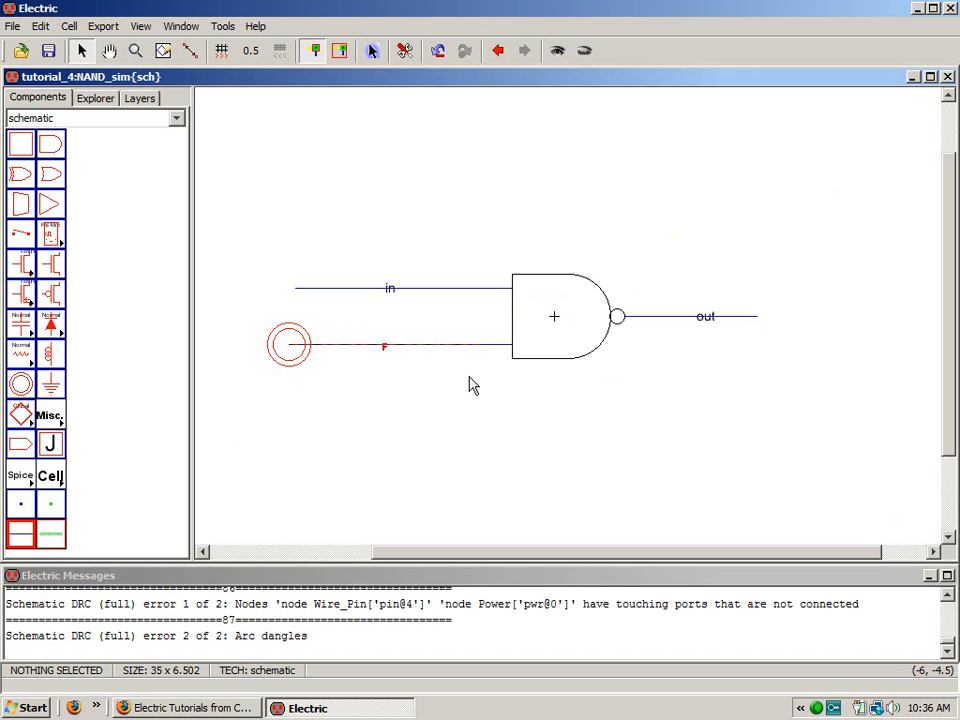
{"action": "left_click", "coordinate": [467, 377]}
- Auto-stitch the Power node to the end of the B input wire, then clear the selection
{"action": "left_click_drag", "start_coordinate": [337, 407], "coordinate": [266, 310]}
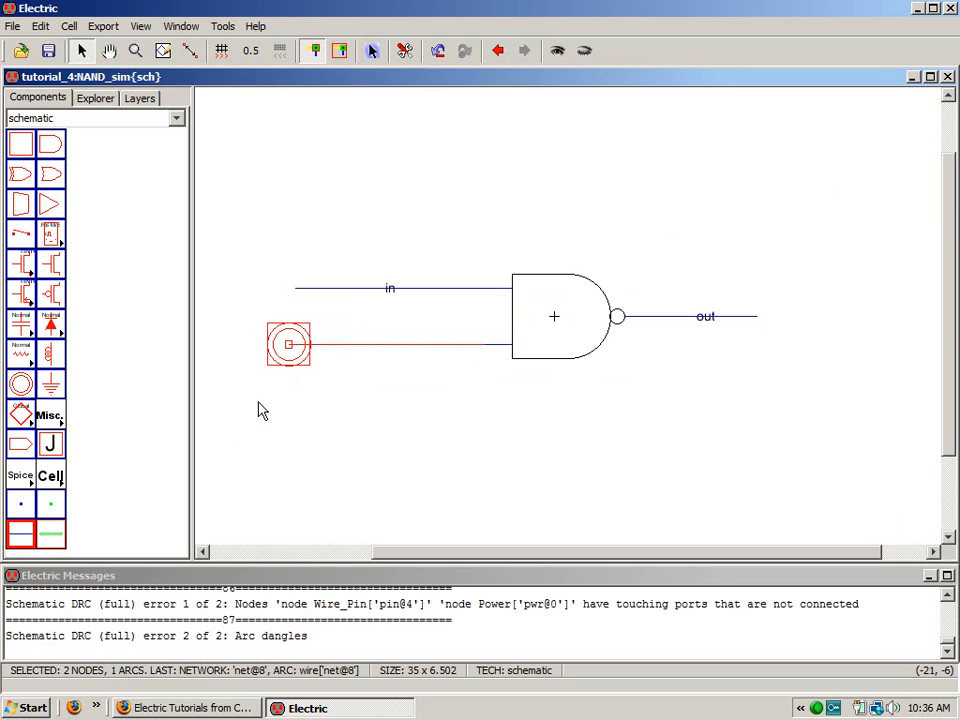
{"action": "left_click", "coordinate": [221, 26]}
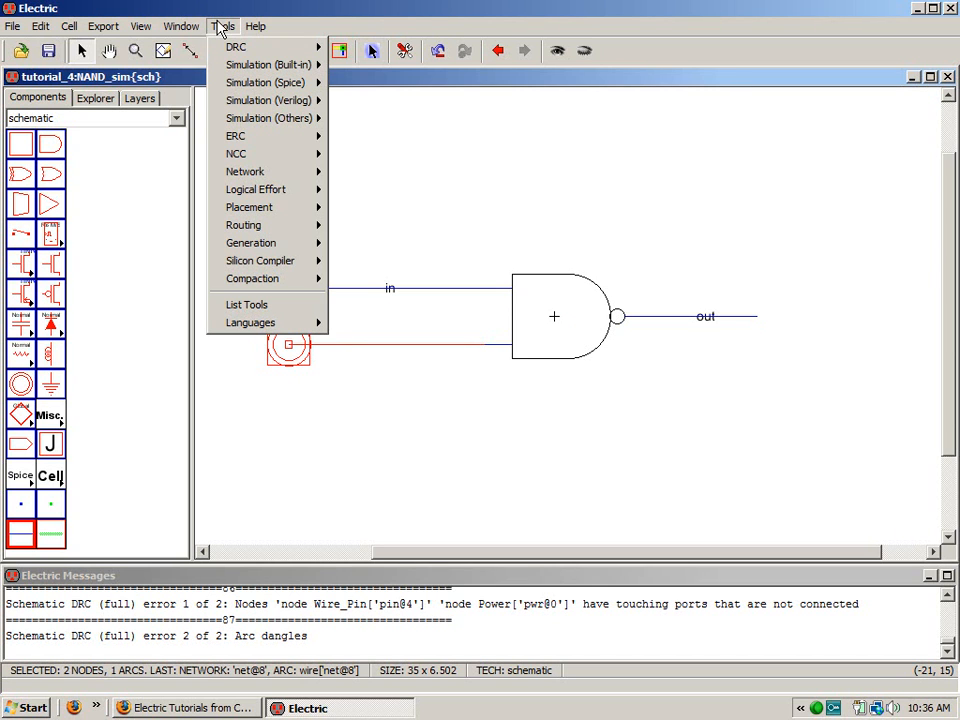
{"action": "mouse_move", "coordinate": [246, 227]}
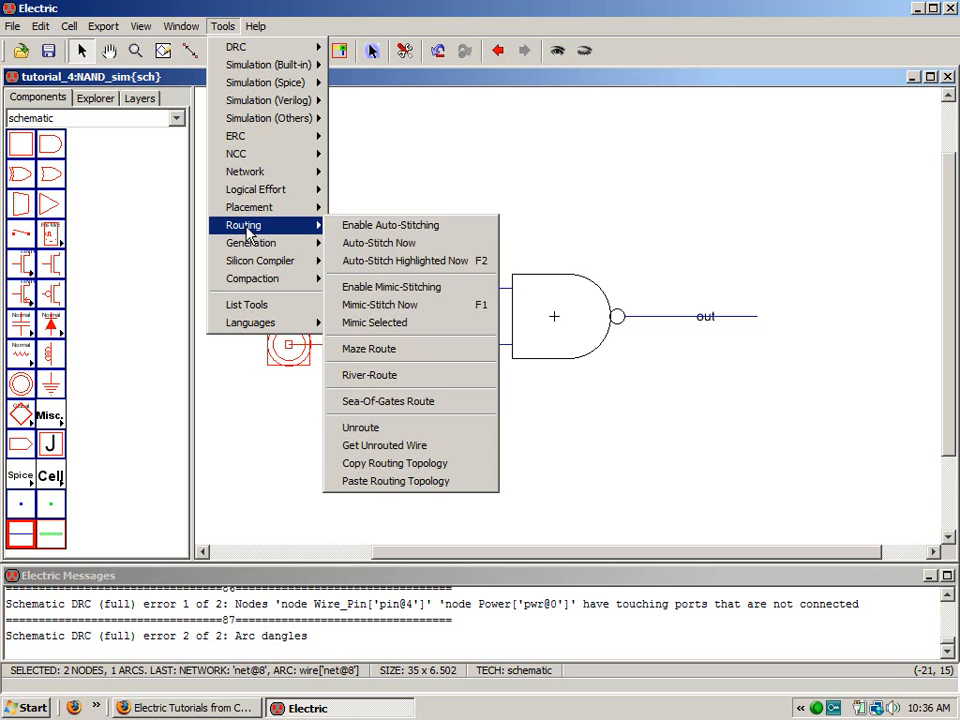
{"action": "left_click", "coordinate": [403, 264]}
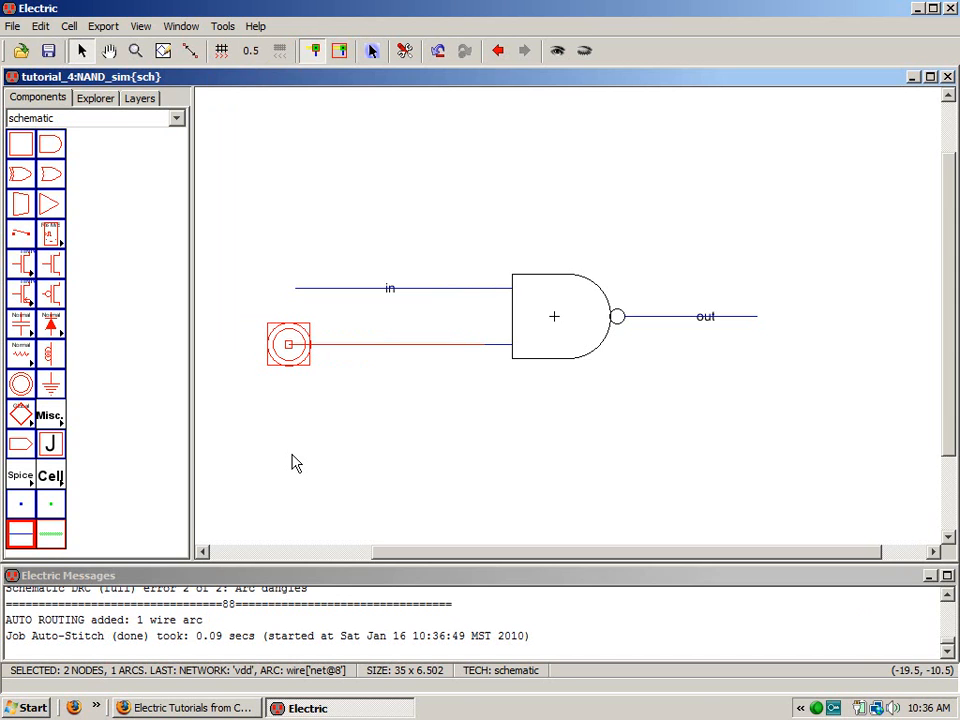
{"action": "left_click", "coordinate": [317, 482]}
- Check the stitched schematic for design rule errors, dismiss the report and highlight the first error
{"action": "key", "text": "F5"}
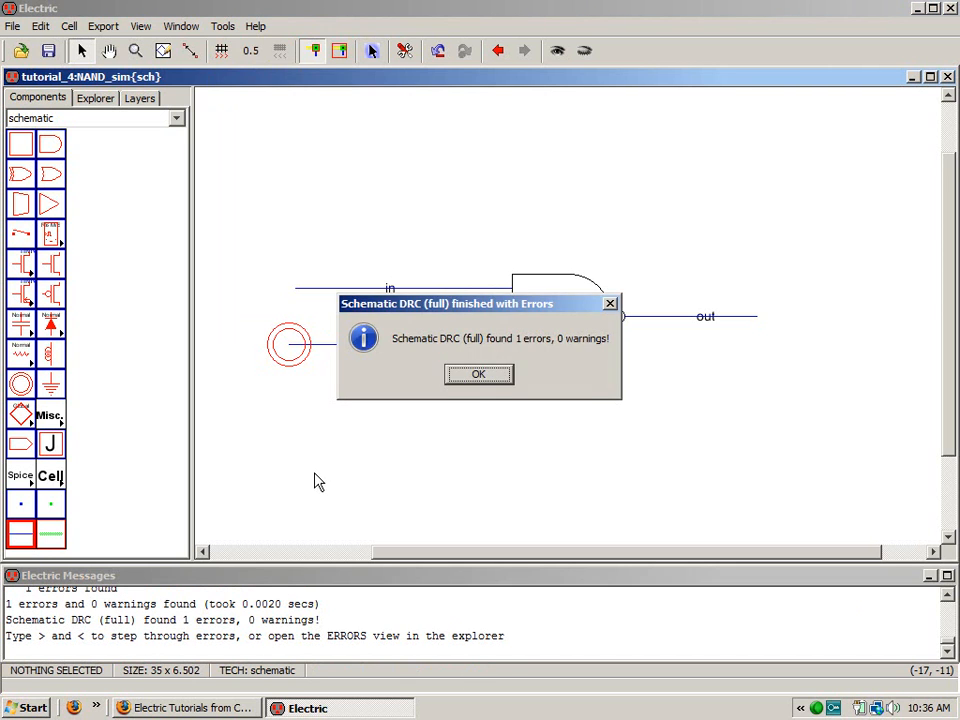
{"action": "left_click", "coordinate": [469, 379]}
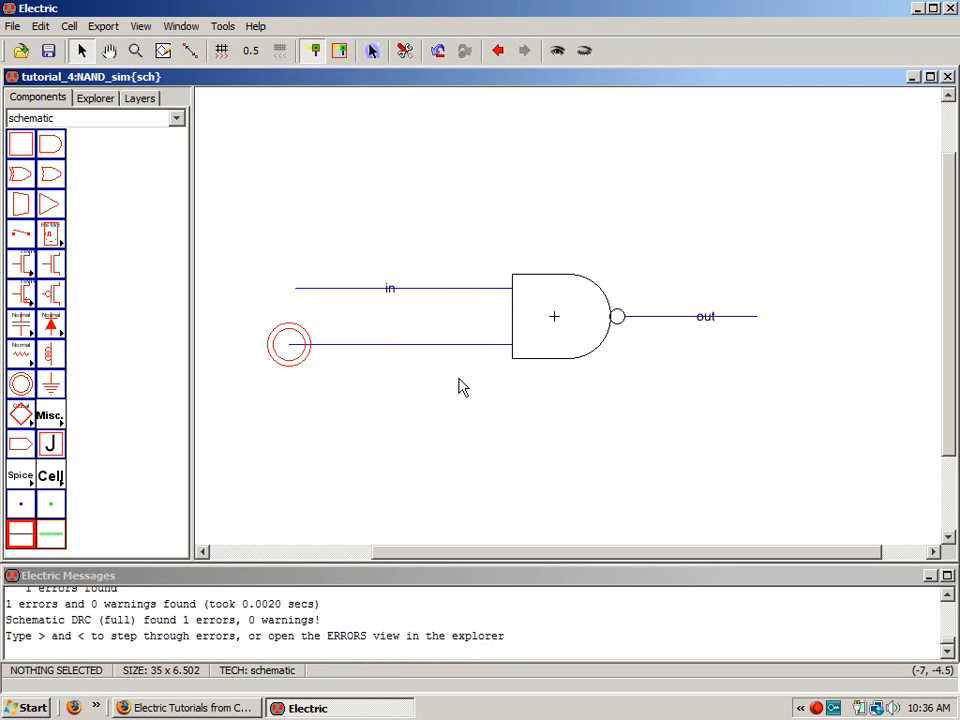
{"action": "key", "text": "greater"}
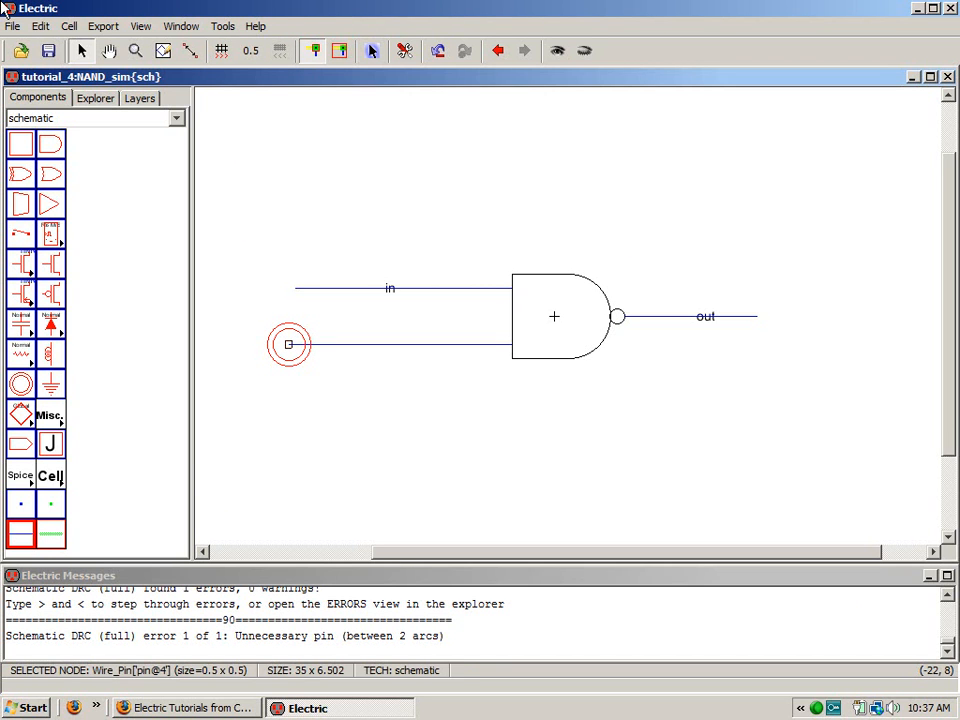
- Remove the unnecessary pin at the Power node with Cleanup Pins Everywhere and repeat the design rule check
{"action": "left_click", "coordinate": [70, 26]}
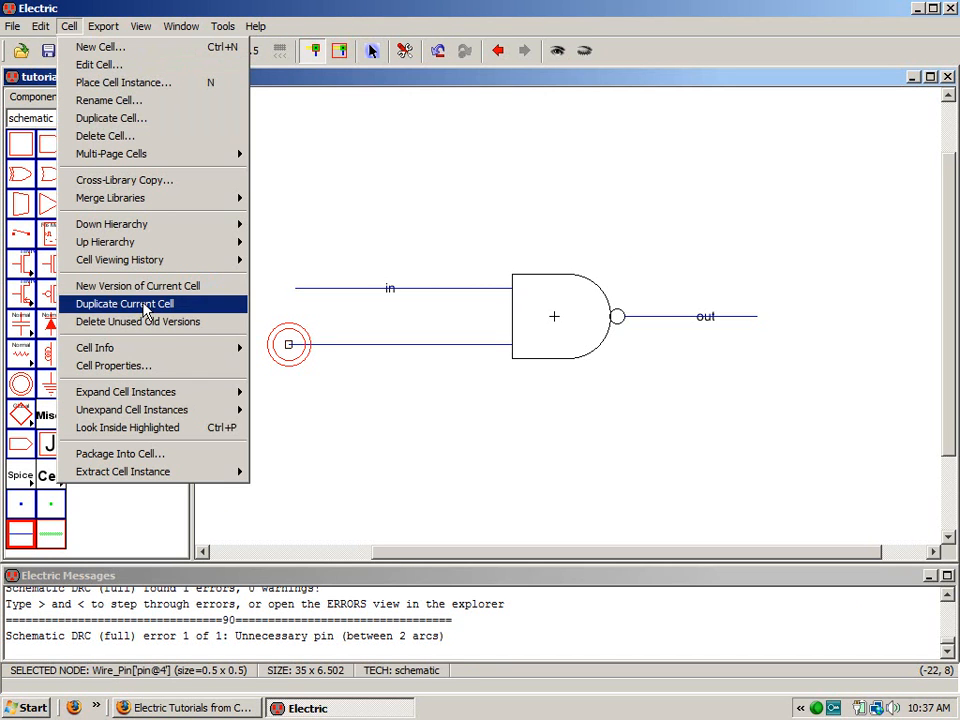
{"action": "mouse_move", "coordinate": [170, 412]}
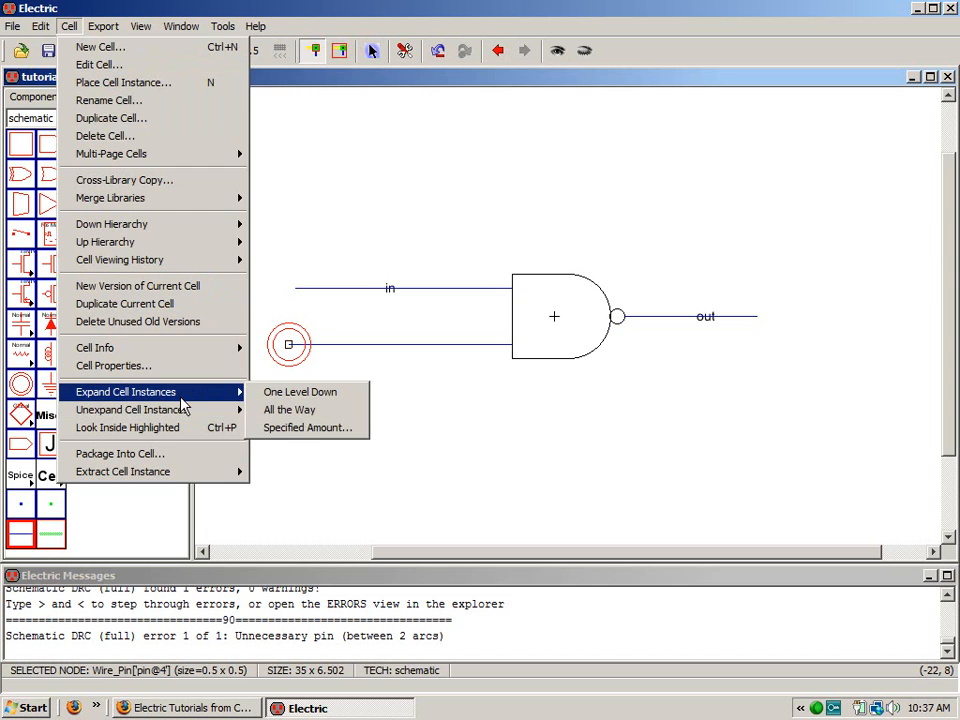
{"action": "mouse_move", "coordinate": [41, 26]}
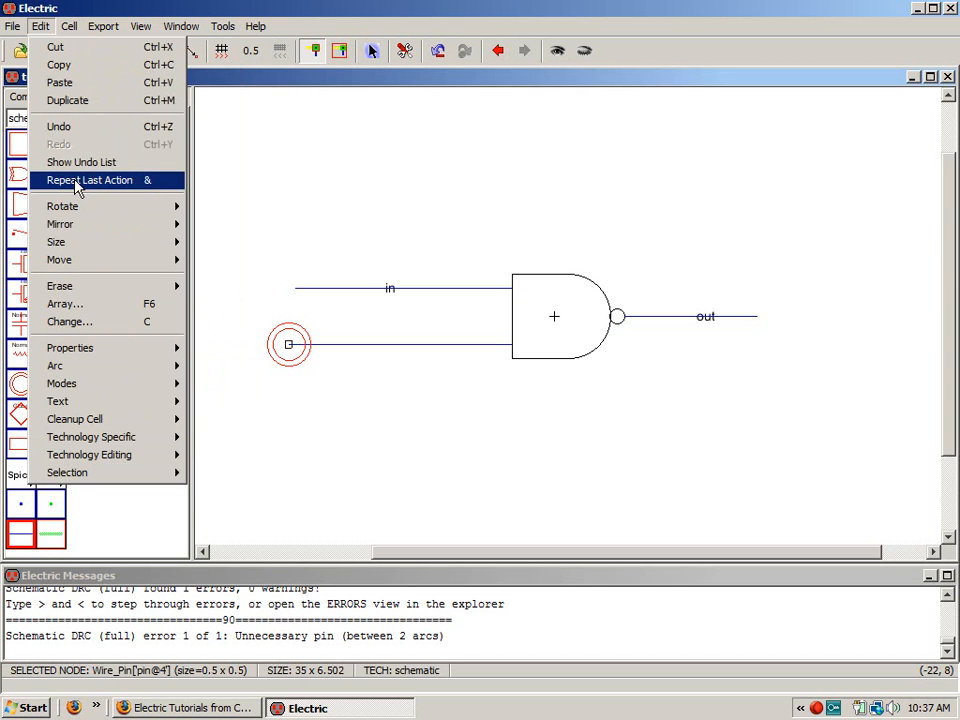
{"action": "mouse_move", "coordinate": [146, 422]}
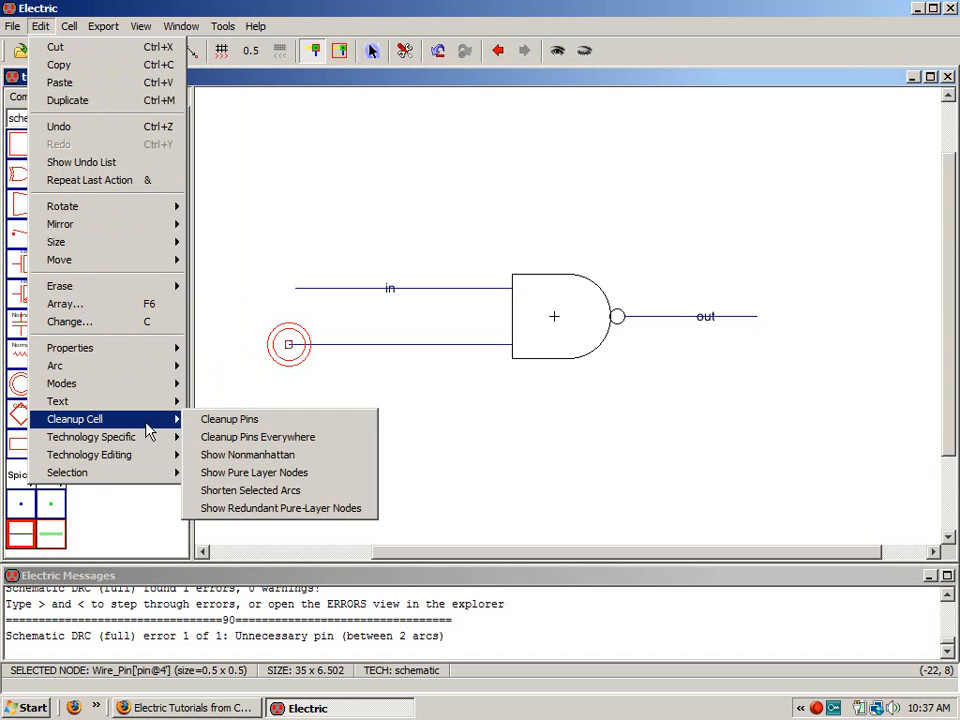
{"action": "left_click", "coordinate": [251, 436]}
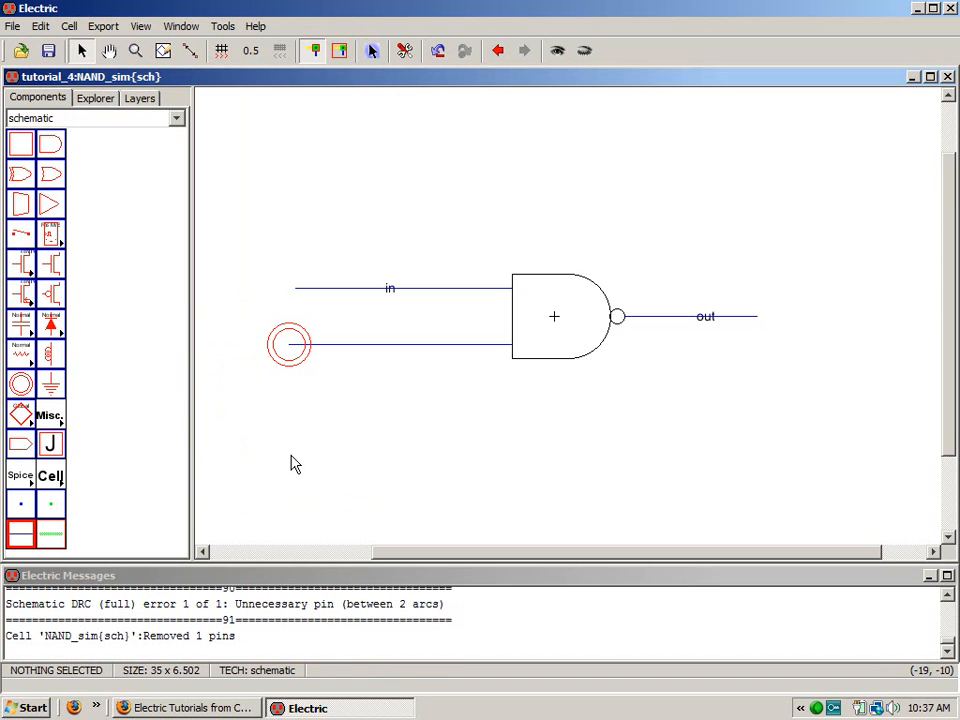
{"action": "key", "text": "F5"}
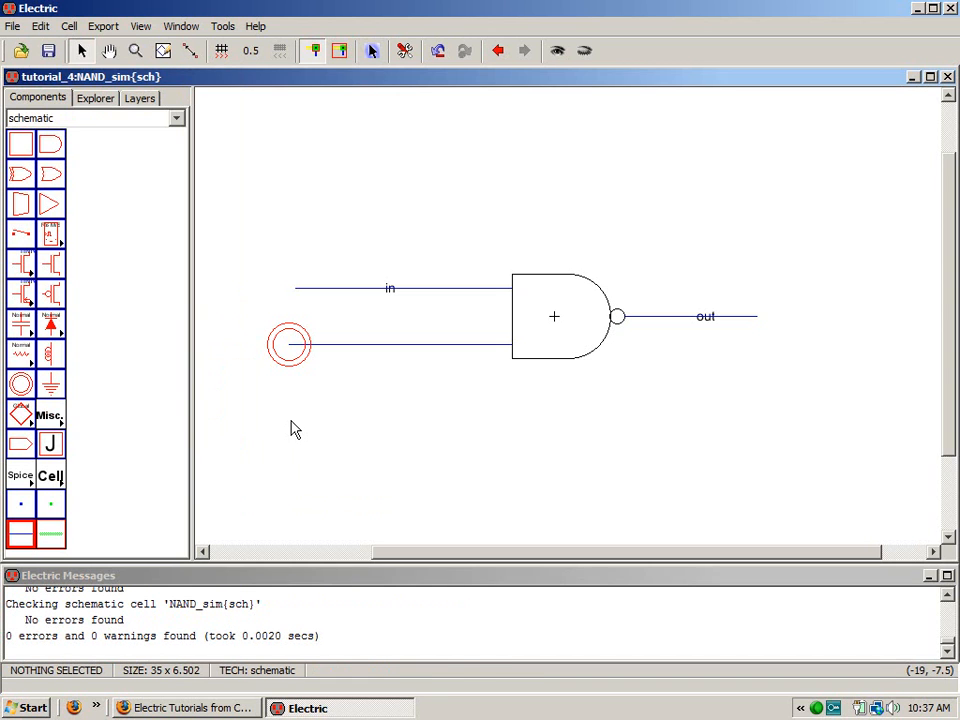
- Move the Power node 7.5 units horizontally toward the NAND gate and deselect it
{"action": "left_click_drag", "start_coordinate": [298, 369], "coordinate": [405, 374]}
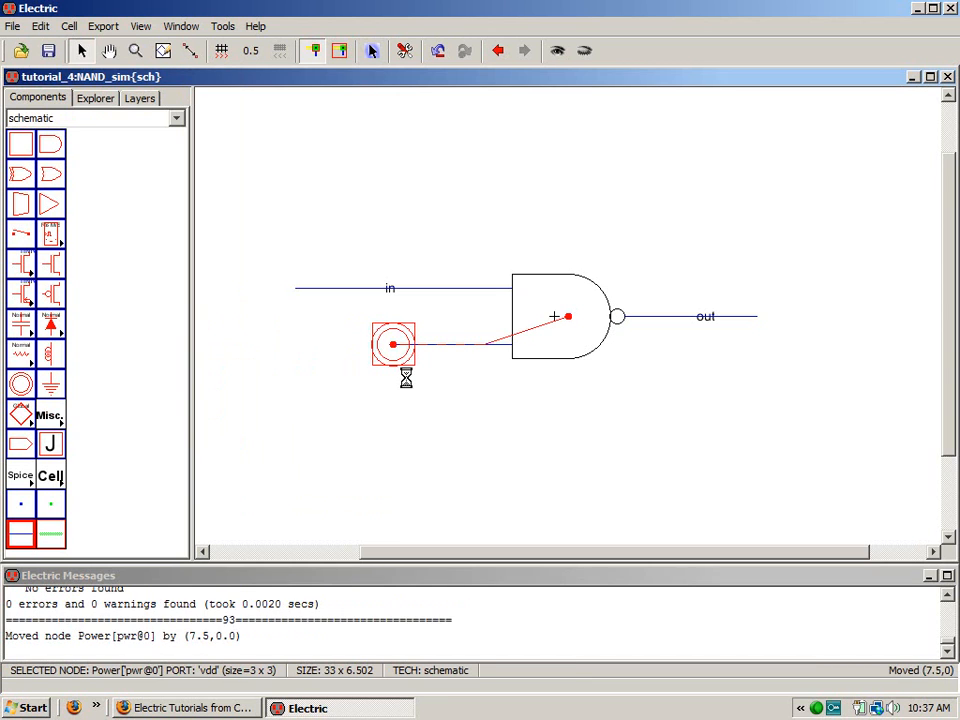
{"action": "left_click", "coordinate": [450, 441]}
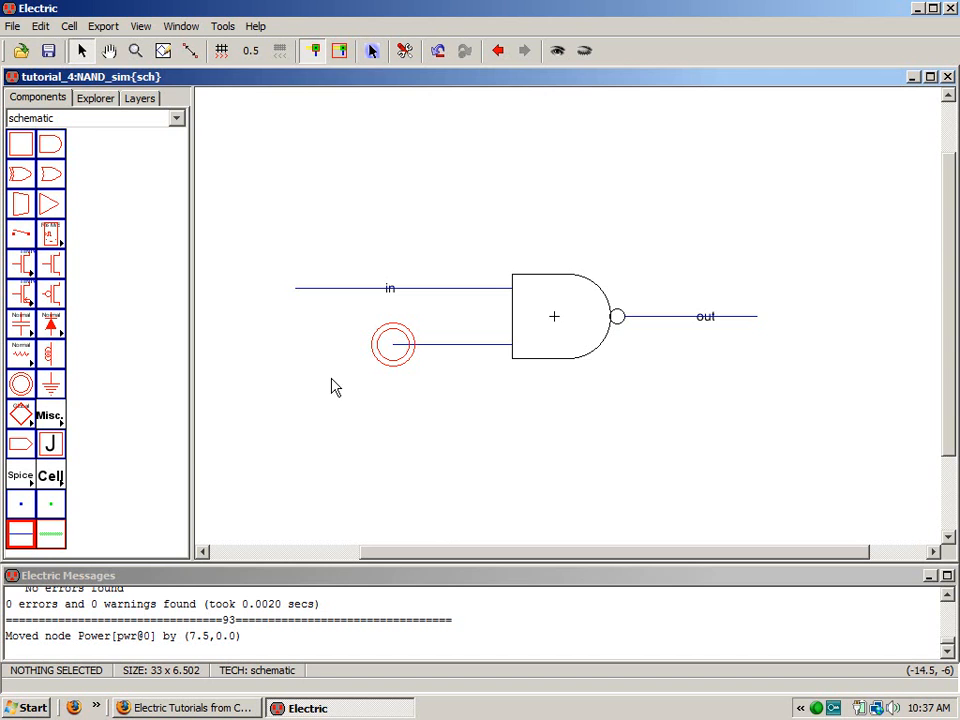
- Place a Spice Code text below the NAND gate and enable multi-line text in its properties
{"action": "left_click", "coordinate": [52, 422]}
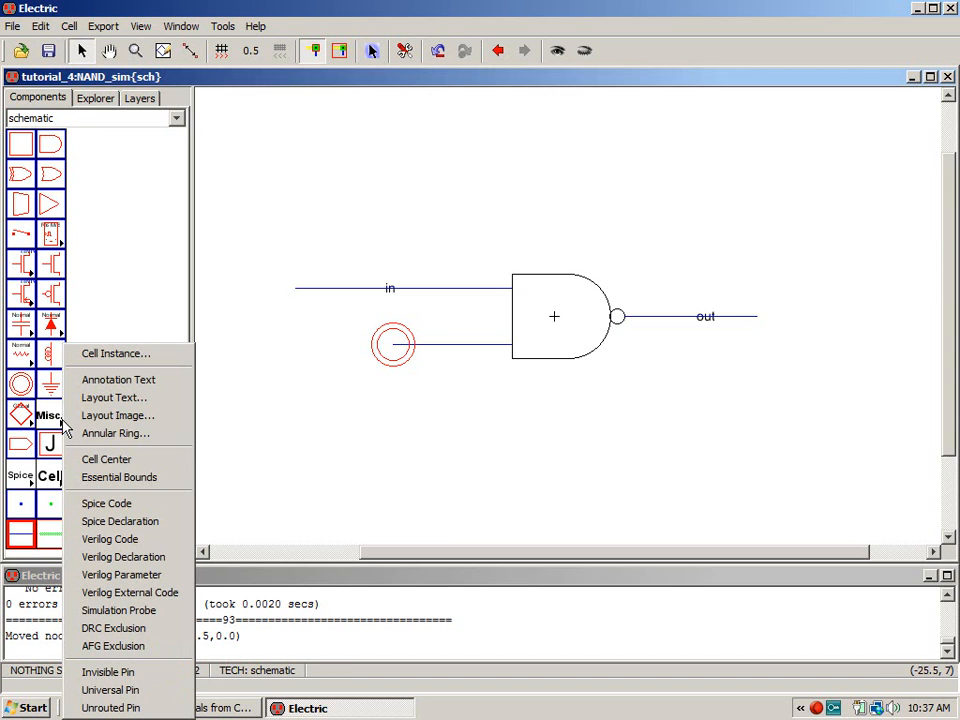
{"action": "left_click", "coordinate": [88, 503]}
{"action": "left_click", "coordinate": [512, 424]}
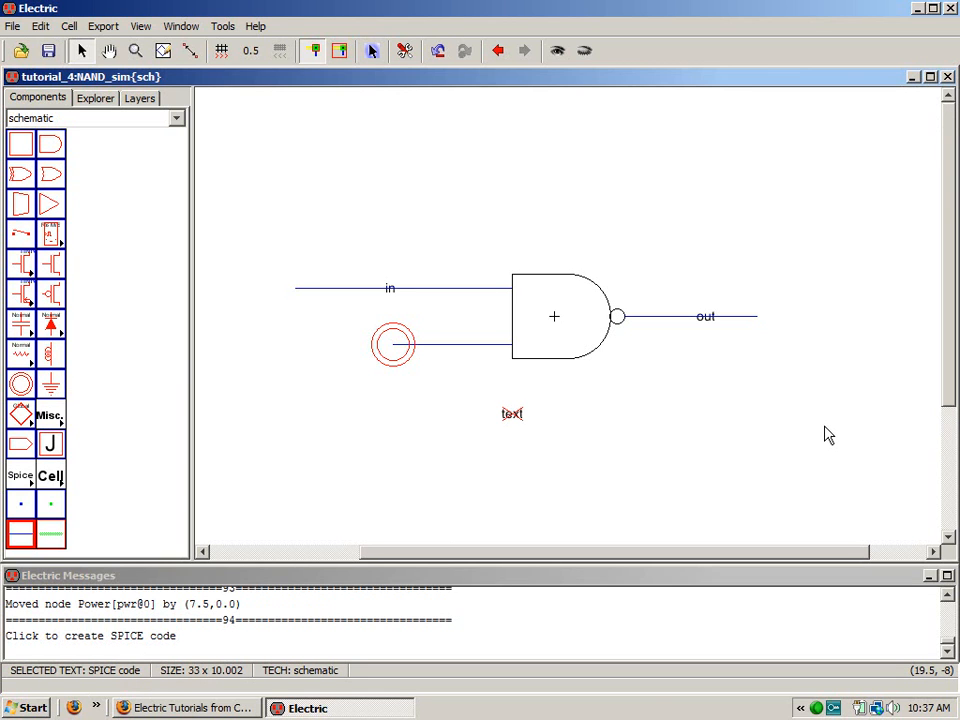
{"action": "key", "text": "ctrl+i"}
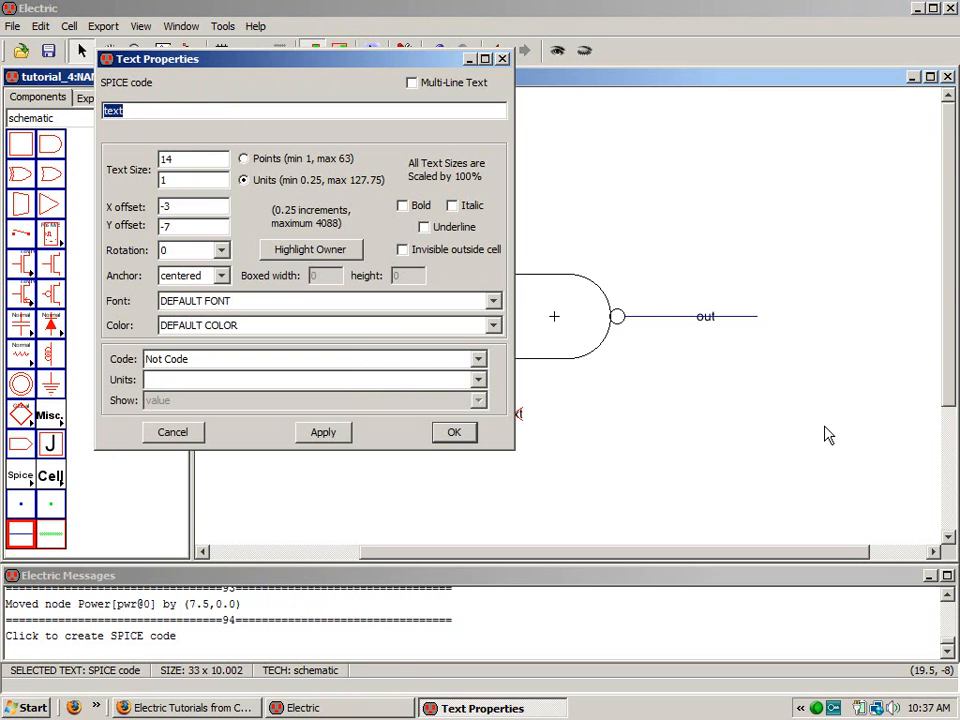
{"action": "left_click", "coordinate": [412, 84]}
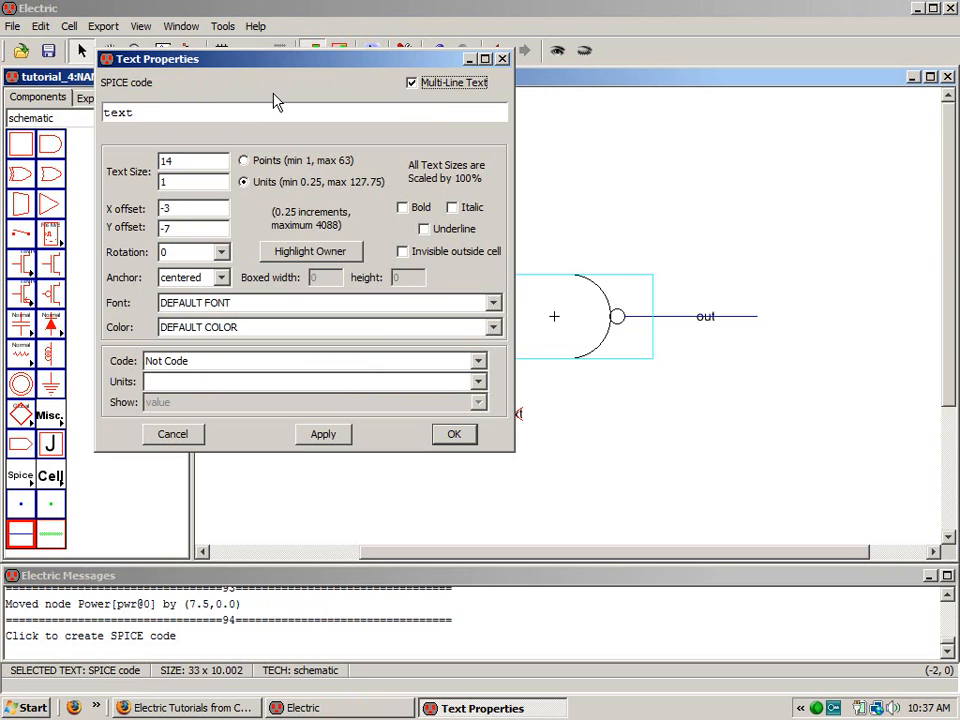
- Replace the placeholder SPICE text with the lines "vdd vdd 0 dc 5" and "vin in 0 dc pulse 0 5 10n 1n"
{"action": "left_click_drag", "start_coordinate": [274, 101], "coordinate": [100, 112]}
{"action": "type", "text": "vdd vdd 0"}
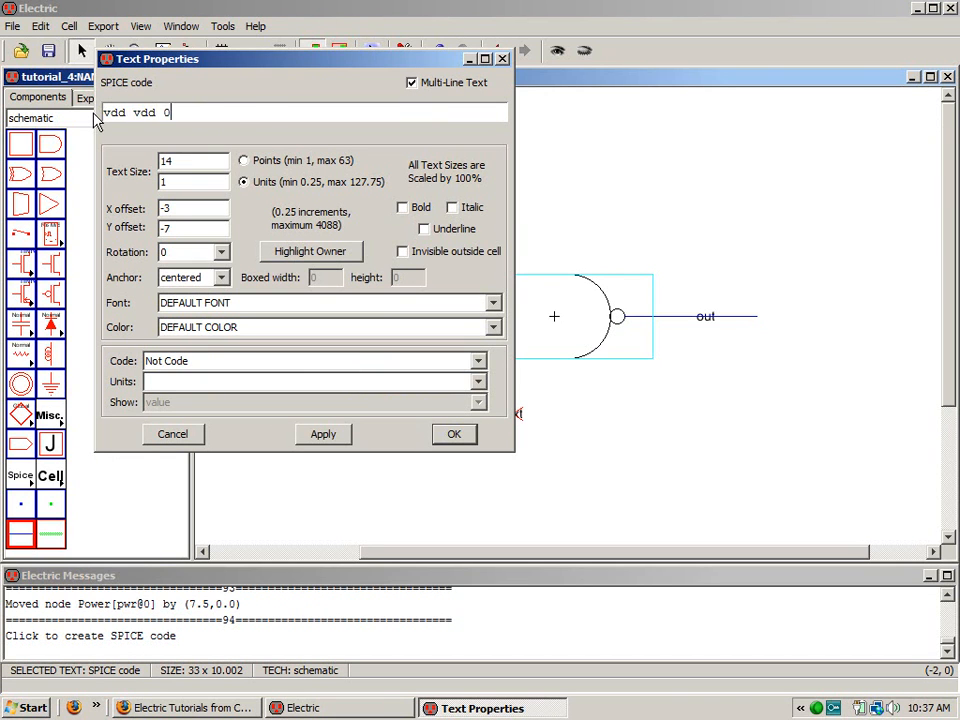
{"action": "type", "text": " dc 5"}
{"action": "key", "text": "Return"}
{"action": "type", "text": "vi"}
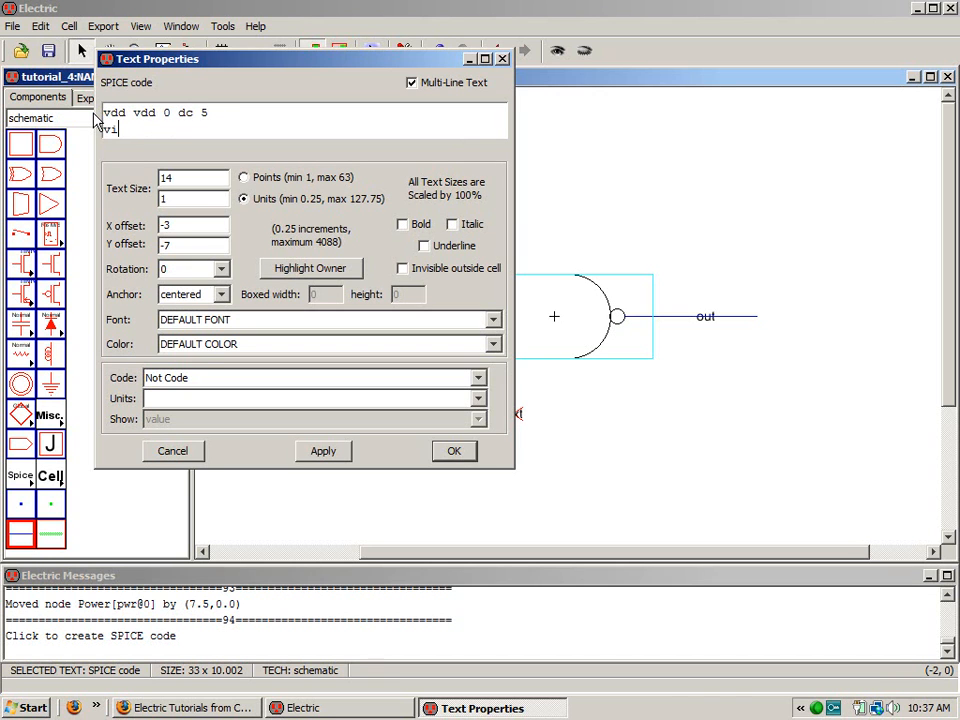
{"action": "type", "text": "n in 0 dc pulse 0 5 10n"}
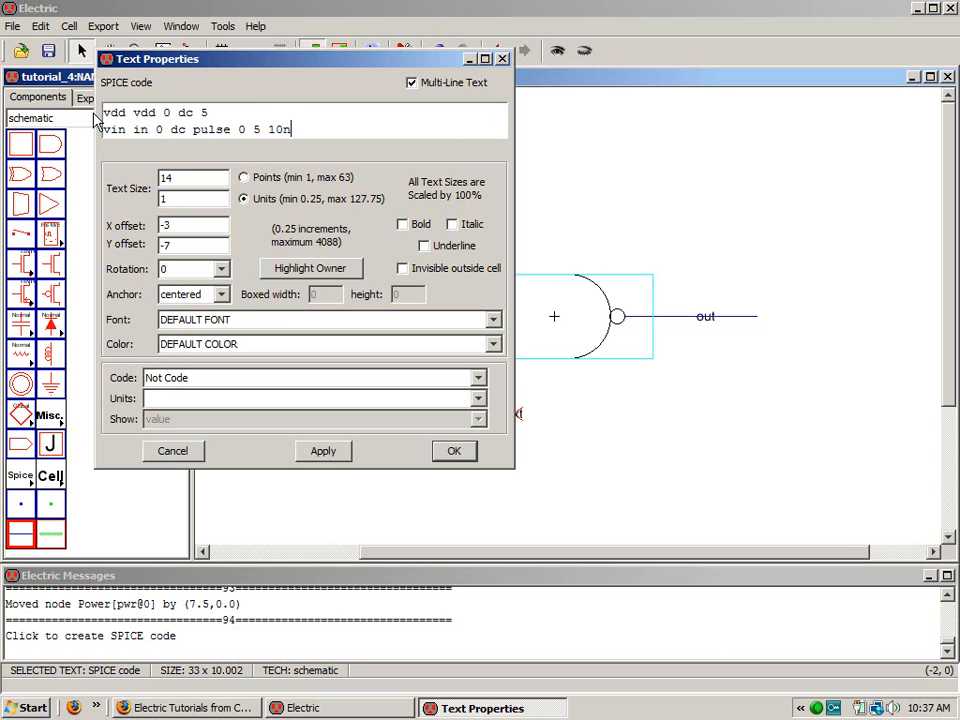
{"action": "type", "text": " 1n"}
{"action": "key", "text": "Return"}
- Add the load and transient analysis lines "cload out 0 250fF" and ".tran 0 40n" to the SPICE code
{"action": "type", "text": "cload"}
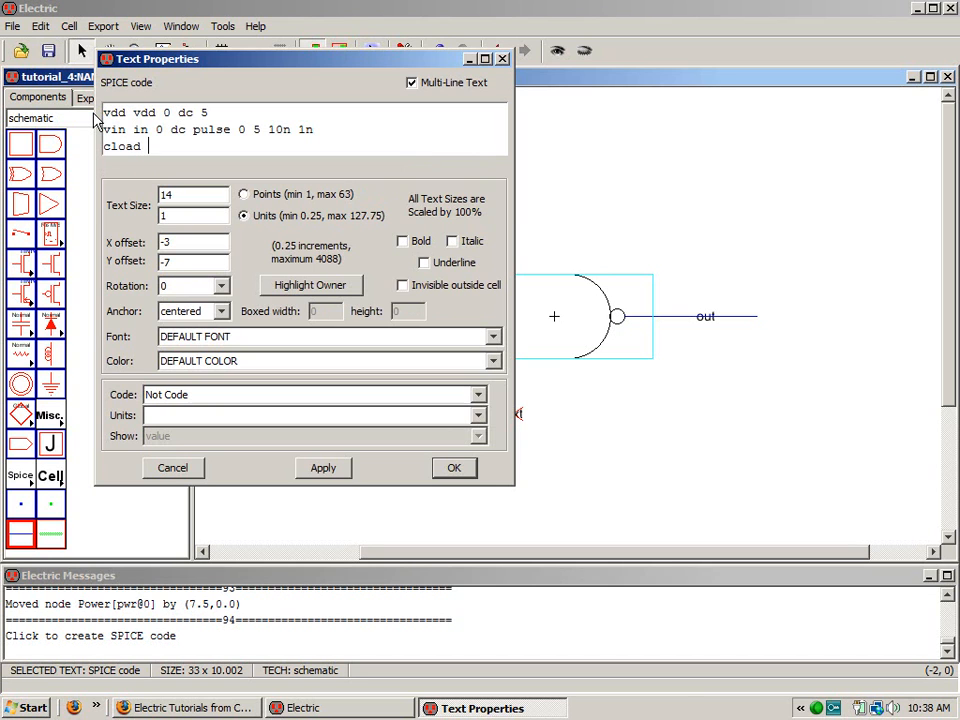
{"action": "type", "text": " out 0 250fF"}
{"action": "key", "text": "Return"}
{"action": "type", "text": ".tran"}
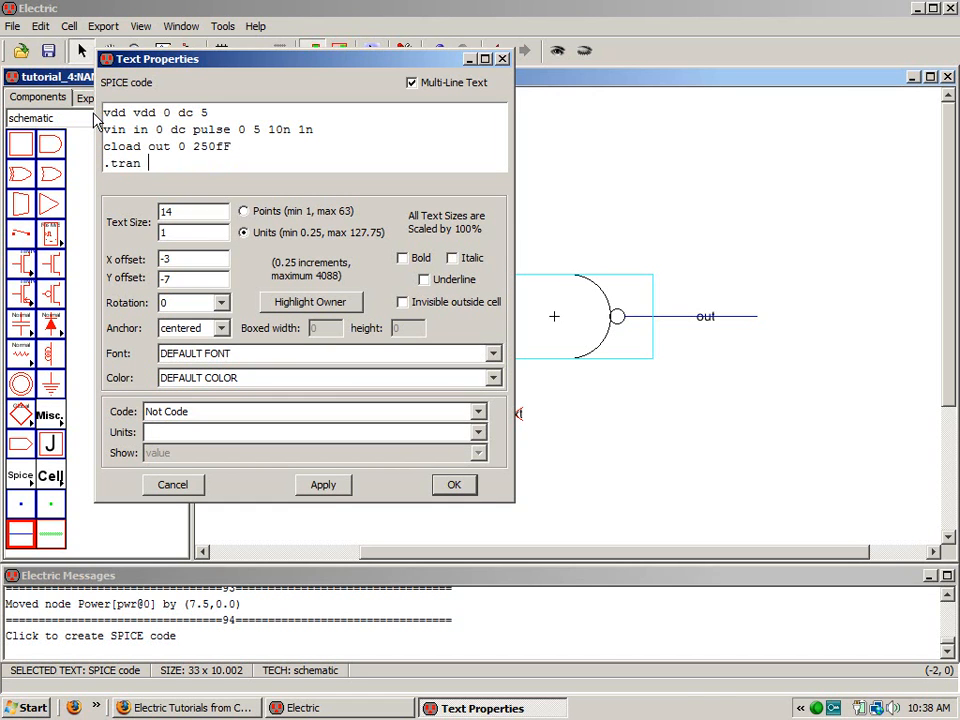
{"action": "type", "text": " 0 40n"}
{"action": "key", "text": "Return"}
- Add the line ".include C:\Electric\C5_models.txt" to the SPICE code and accept the text properties
{"action": "type", "text": ".inclused"}
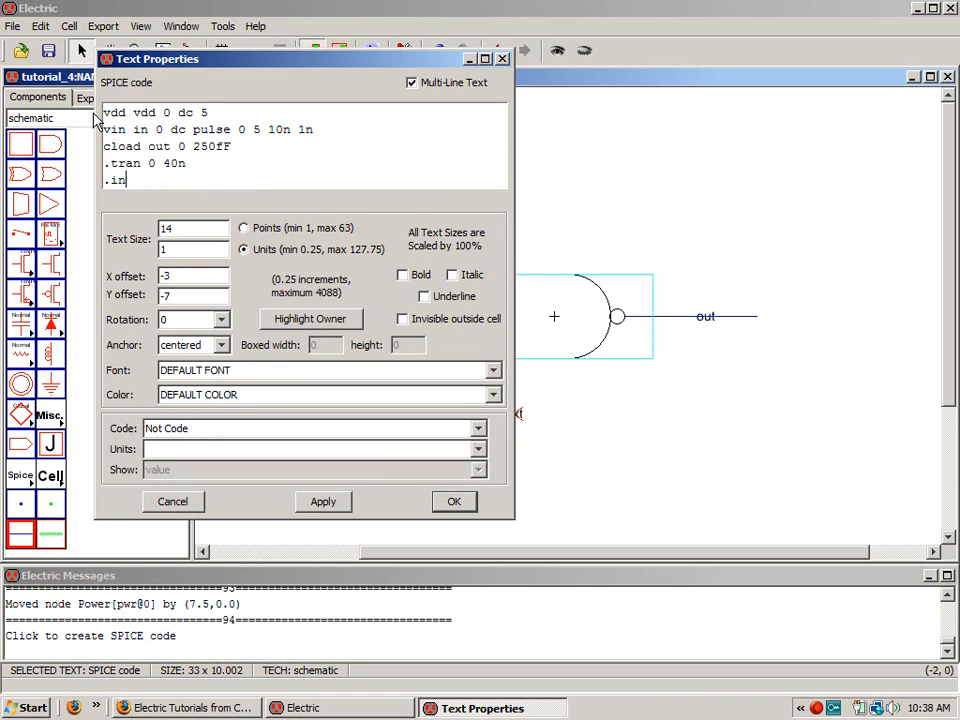
{"action": "key", "text": "BackSpace"}
{"action": "key", "text": "BackSpace"}
{"action": "key", "text": "BackSpace"}
{"action": "type", "text": "de C:\\Electric"}
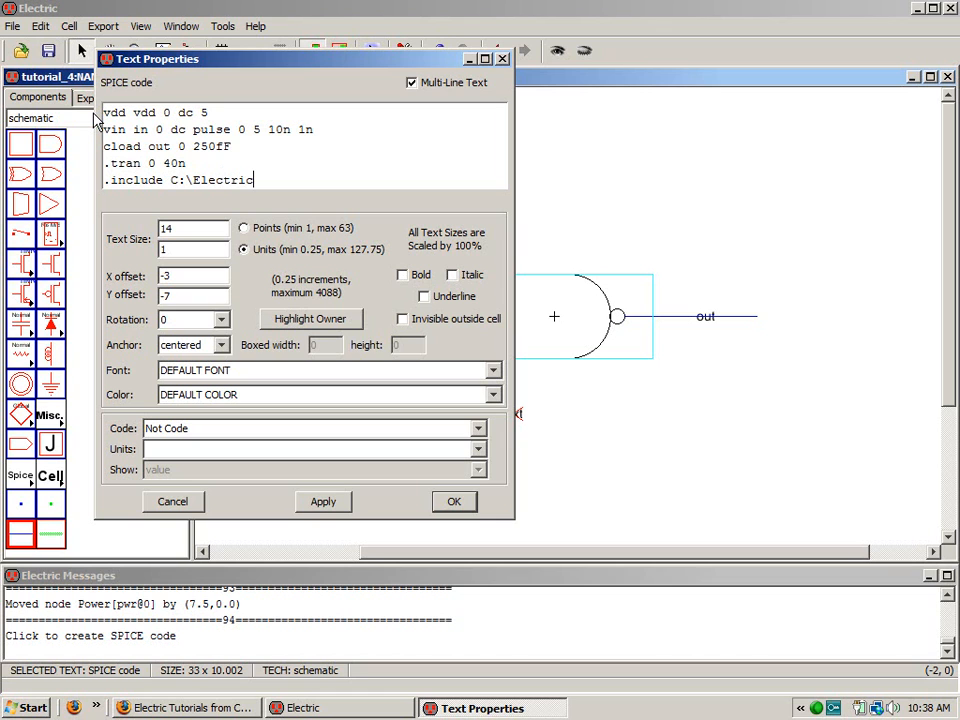
{"action": "type", "text": "\\C5_models.txt"}
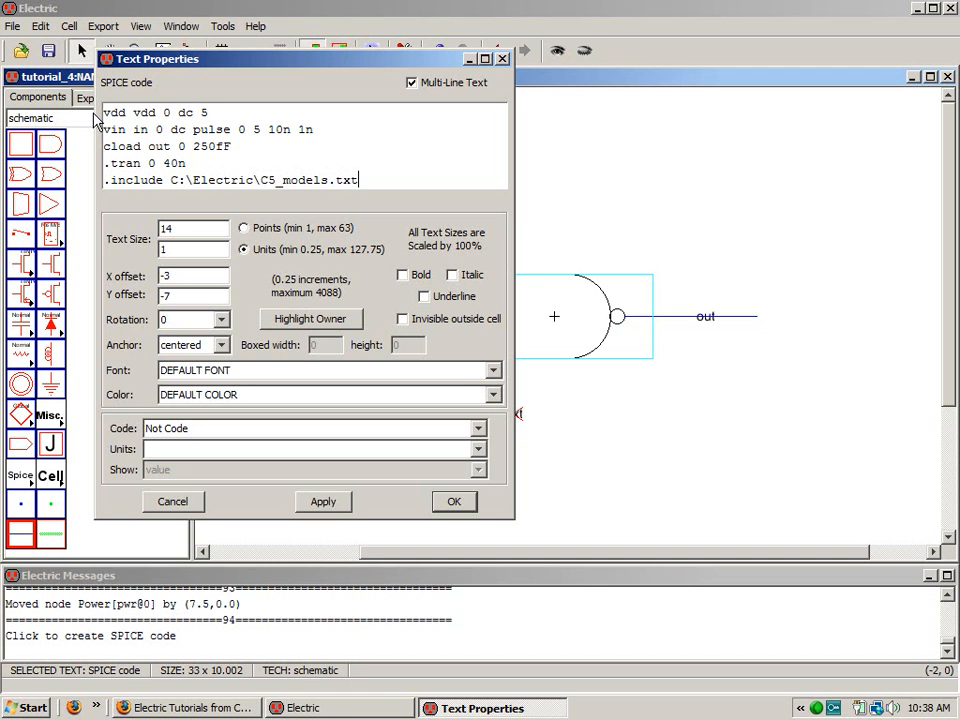
{"action": "left_click", "coordinate": [450, 502]}
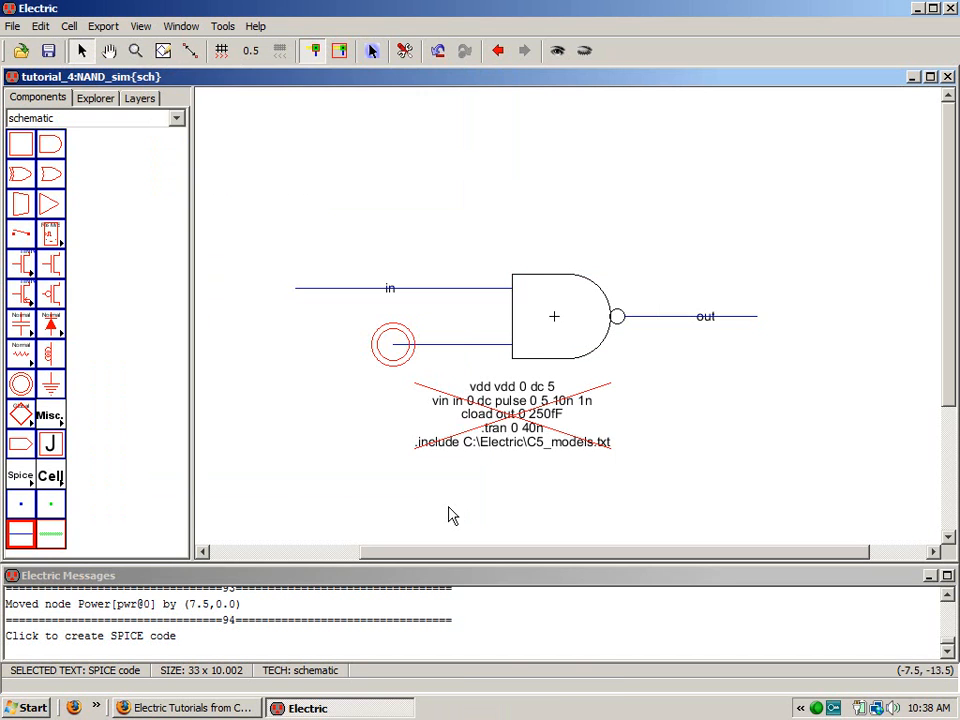
- Reopen the SPICE code, copy the cload line, paste it on a new line below .tran, and delete the copy
{"action": "double_click", "coordinate": [505, 413]}
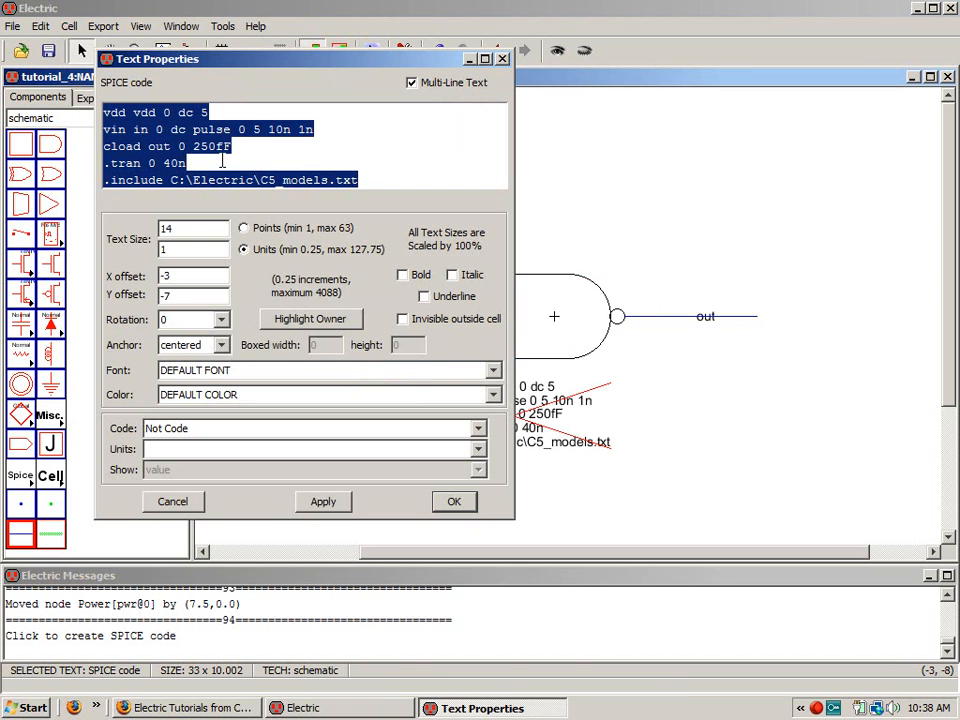
{"action": "left_click", "coordinate": [233, 146]}
{"action": "left_click_drag", "start_coordinate": [233, 146], "coordinate": [104, 146]}
{"action": "key", "text": "ctrl+c"}
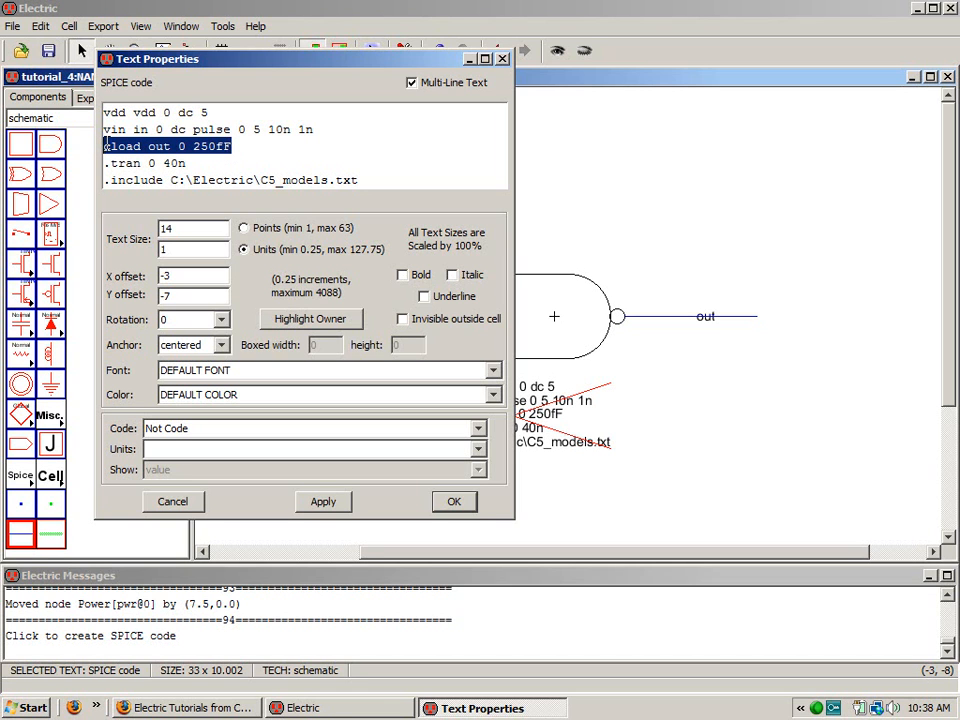
{"action": "left_click", "coordinate": [245, 162]}
{"action": "key", "text": "Return"}
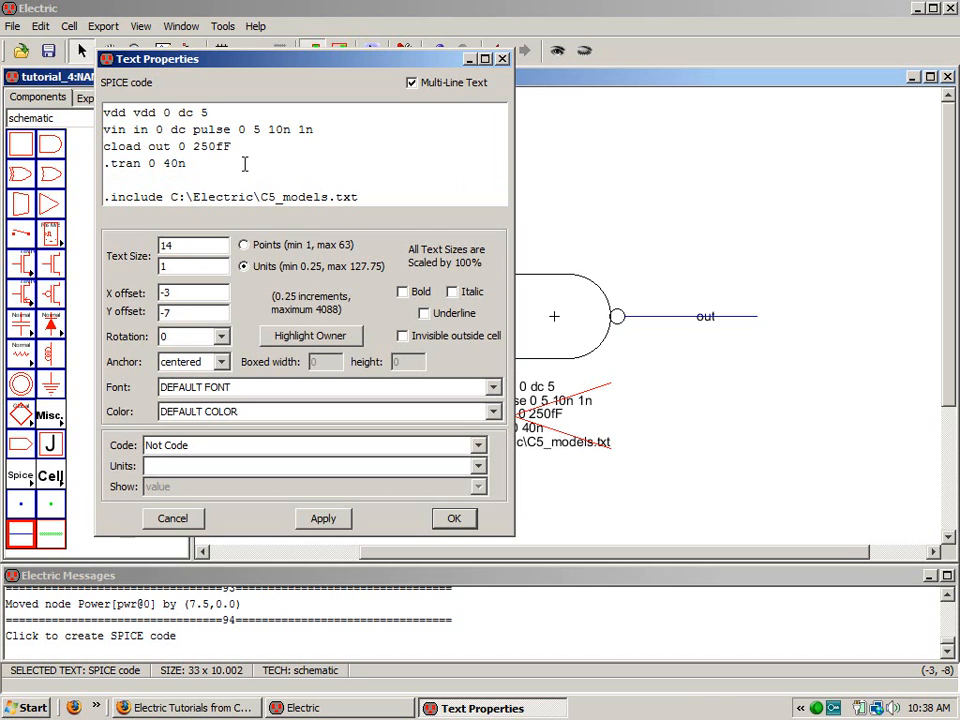
{"action": "key", "text": "ctrl+v"}
{"action": "key", "text": "BackSpace"}
{"action": "key", "text": "BackSpace"}
{"action": "key", "text": "BackSpace"}
{"action": "key", "text": "BackSpace"}
{"action": "key", "text": "BackSpace"}
{"action": "key", "text": "BackSpace"}
{"action": "key", "text": "BackSpace"}
{"action": "key", "text": "BackSpace"}
{"action": "key", "text": "BackSpace"}
{"action": "key", "text": "BackSpace"}
{"action": "key", "text": "BackSpace"}
{"action": "key", "text": "BackSpace"}
{"action": "key", "text": "BackSpace"}
{"action": "key", "text": "BackSpace"}
{"action": "key", "text": "BackSpace"}
{"action": "key", "text": "BackSpace"}
{"action": "key", "text": "BackSpace"}
{"action": "key", "text": "BackSpace"}
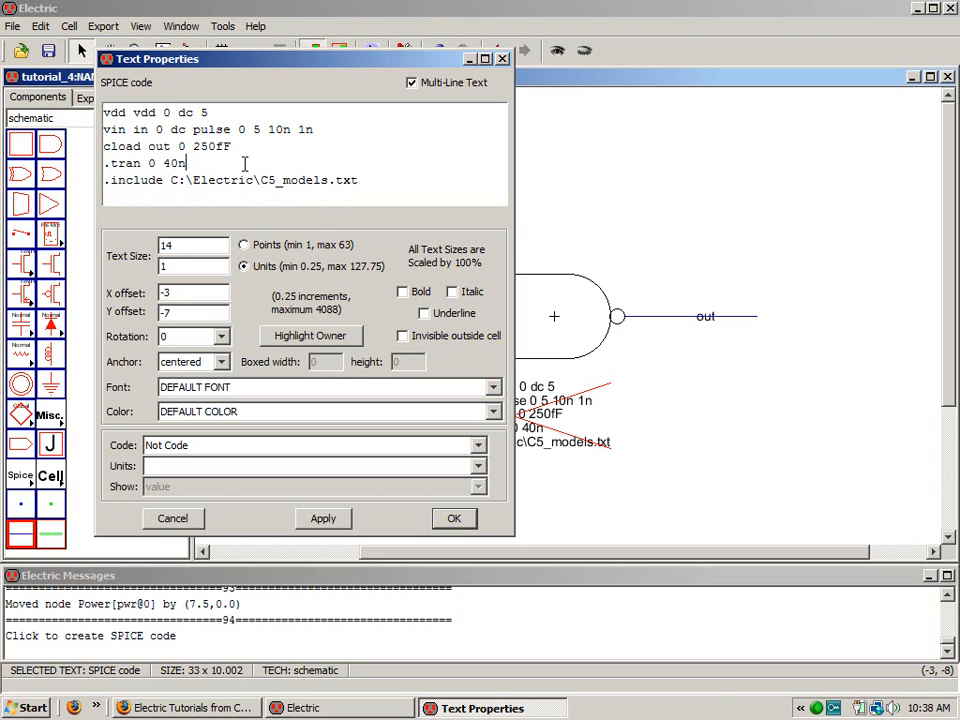
- Paste the copied cload text at the end of the .tran line and delete it
{"action": "key", "text": "ctrl+v"}
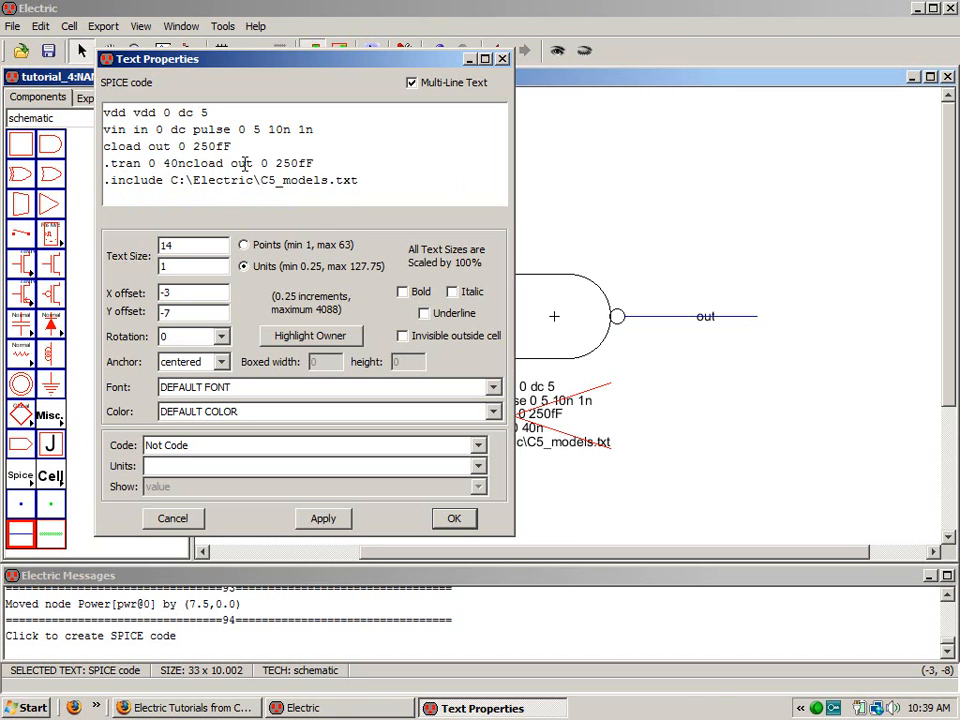
{"action": "key", "text": "BackSpace"}
{"action": "key", "text": "BackSpace"}
{"action": "key", "text": "BackSpace"}
{"action": "key", "text": "BackSpace"}
{"action": "key", "text": "BackSpace"}
{"action": "key", "text": "BackSpace"}
{"action": "key", "text": "BackSpace"}
{"action": "key", "text": "BackSpace"}
{"action": "key", "text": "BackSpace"}
{"action": "key", "text": "BackSpace"}
{"action": "key", "text": "BackSpace"}
{"action": "key", "text": "BackSpace"}
{"action": "key", "text": "BackSpace"}
{"action": "key", "text": "BackSpace"}
{"action": "key", "text": "BackSpace"}
{"action": "key", "text": "BackSpace"}
{"action": "key", "text": "BackSpace"}
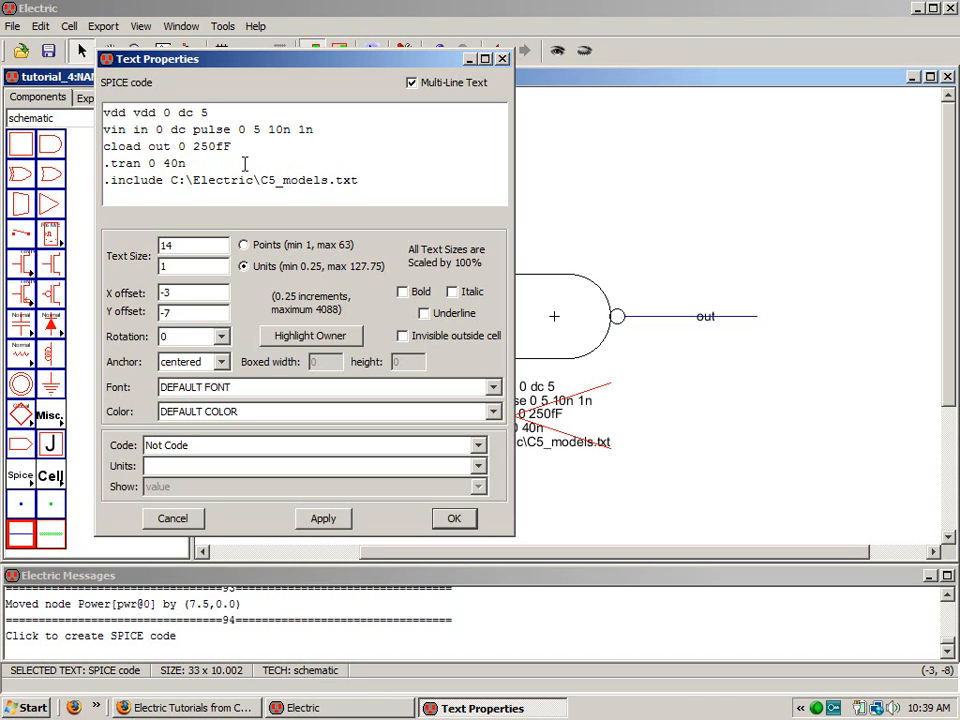
- Paste the cload line on a new line again, remove it, accept the SPICE code and clear the selection
{"action": "key", "text": "Return"}
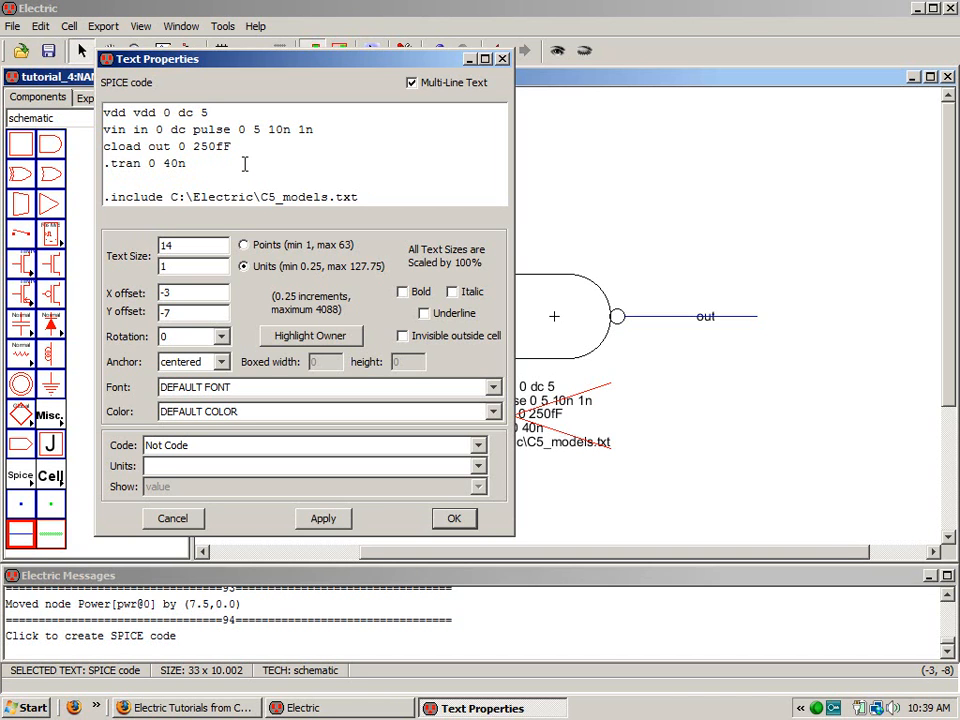
{"action": "key", "text": "ctrl+v"}
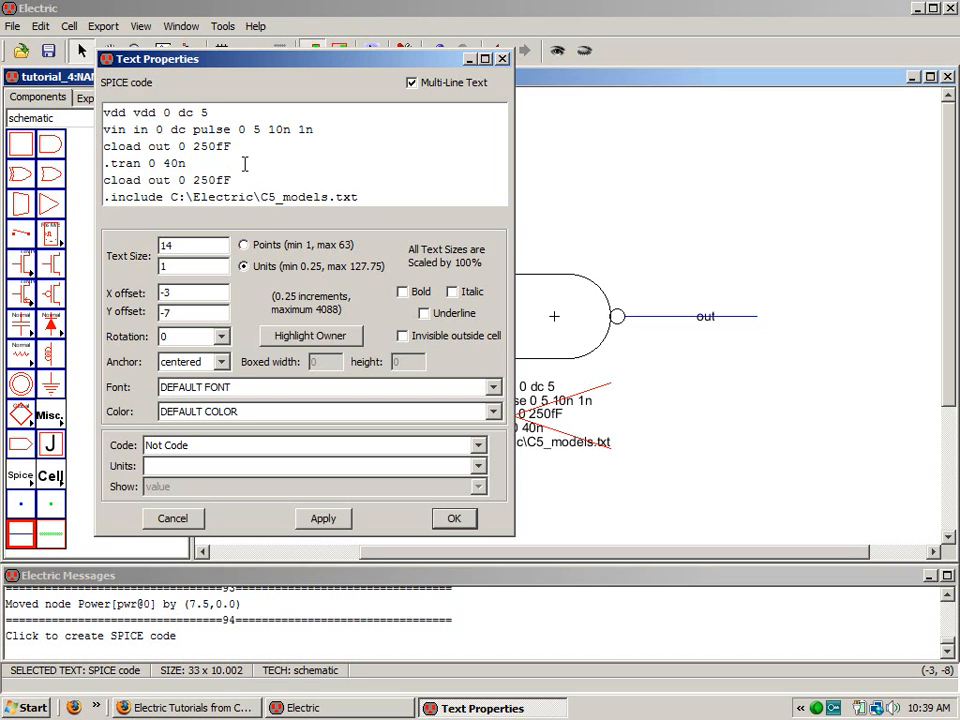
{"action": "key", "text": "BackSpace"}
{"action": "key", "text": "BackSpace"}
{"action": "key", "text": "BackSpace"}
{"action": "key", "text": "BackSpace"}
{"action": "key", "text": "BackSpace"}
{"action": "key", "text": "BackSpace"}
{"action": "key", "text": "BackSpace"}
{"action": "key", "text": "BackSpace"}
{"action": "key", "text": "BackSpace"}
{"action": "key", "text": "BackSpace"}
{"action": "key", "text": "BackSpace"}
{"action": "key", "text": "BackSpace"}
{"action": "key", "text": "BackSpace"}
{"action": "key", "text": "BackSpace"}
{"action": "key", "text": "BackSpace"}
{"action": "key", "text": "BackSpace"}
{"action": "key", "text": "BackSpace"}
{"action": "key", "text": "BackSpace"}
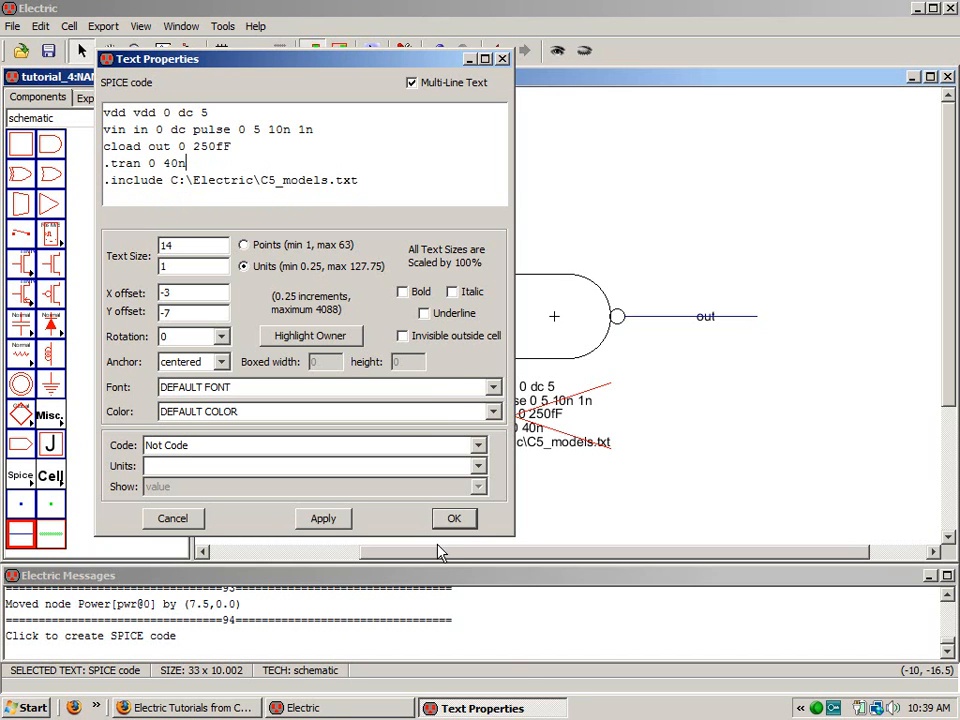
{"action": "left_click", "coordinate": [454, 518]}
{"action": "left_click", "coordinate": [752, 494]}
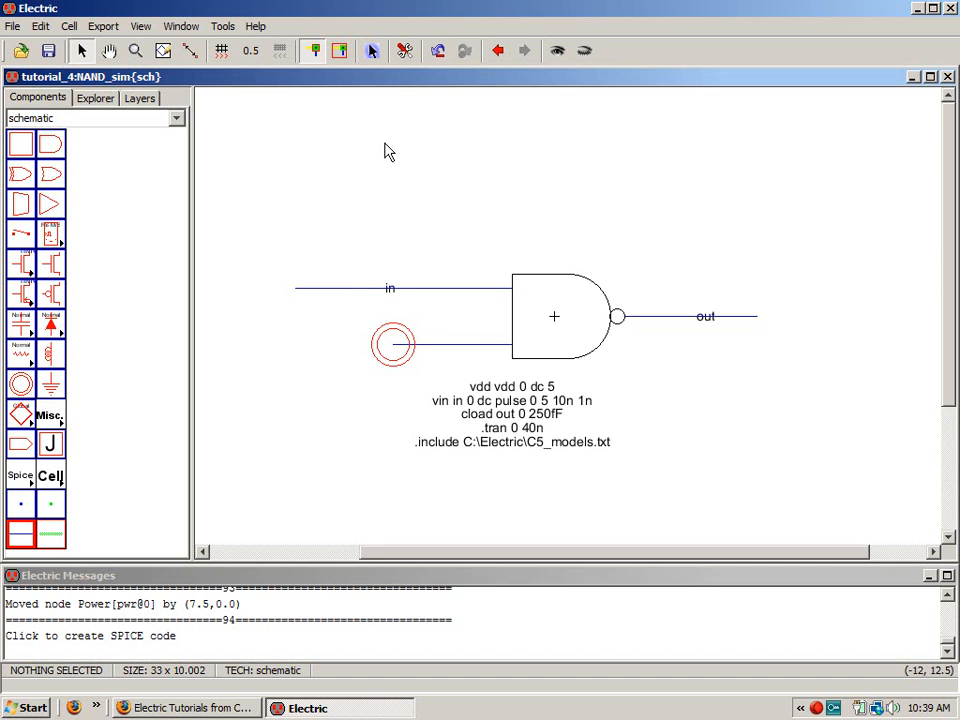
- Fit the NAND_sim schematic to the window and write its Spice deck to run the simulation in LTspice
{"action": "key", "text": "ctrl+9"}
{"action": "left_click", "coordinate": [221, 26]}
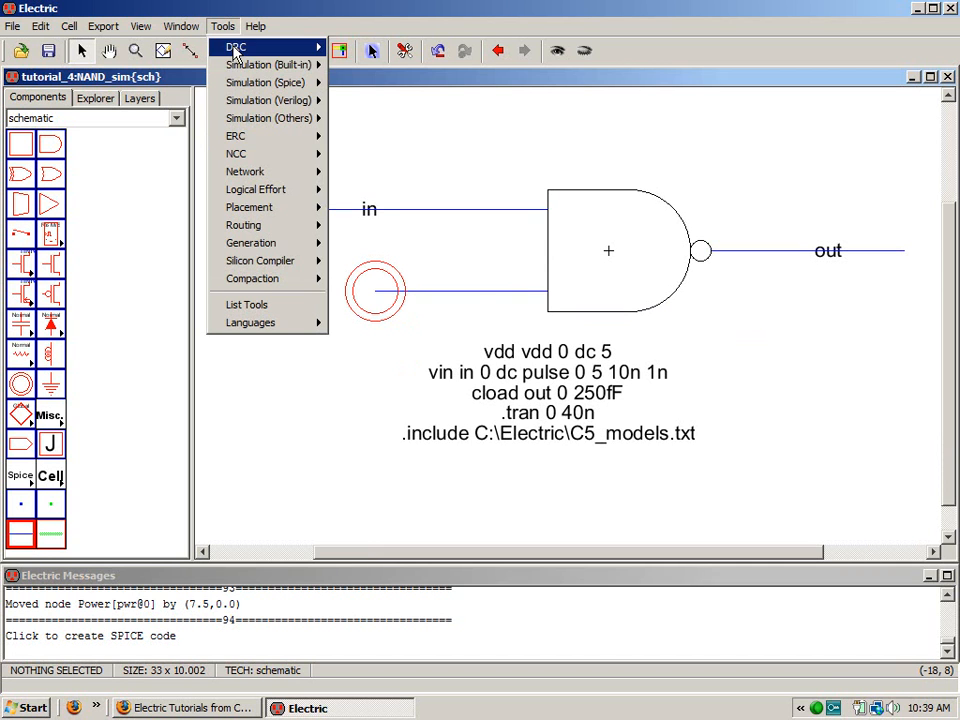
{"action": "mouse_move", "coordinate": [257, 82]}
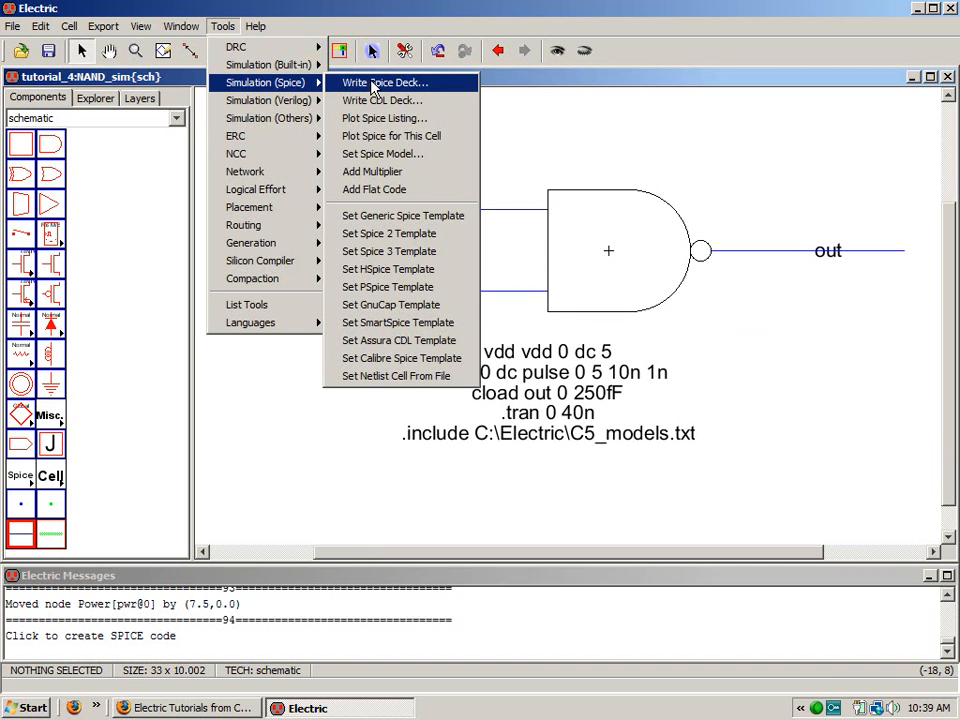
{"action": "left_click", "coordinate": [372, 88]}
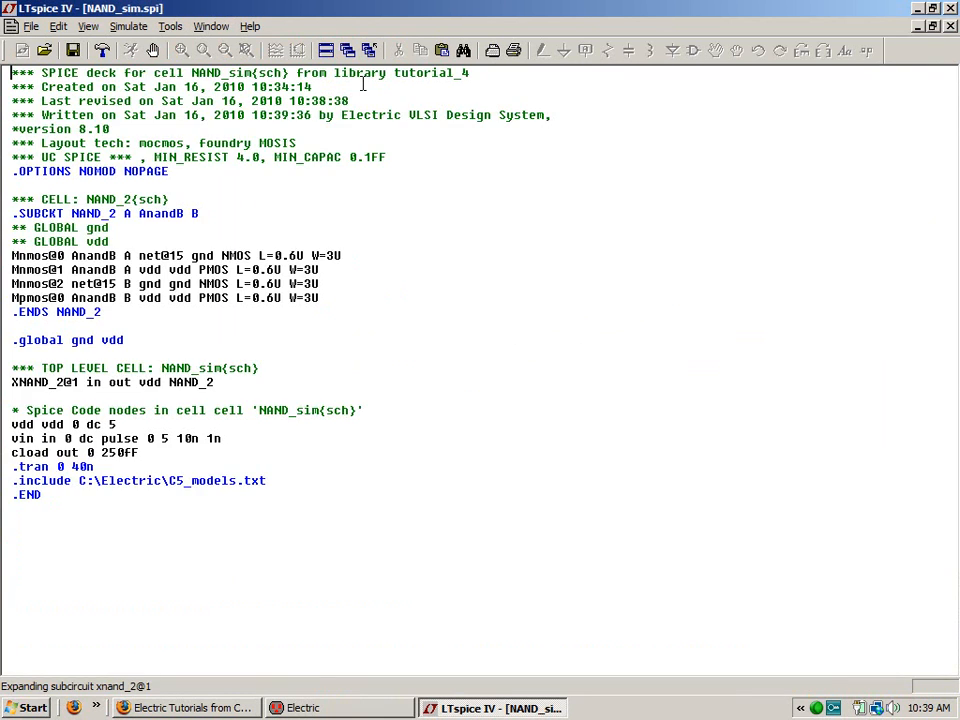
- Plot the V(in) and V(out) waveforms together in LTspice
{"action": "left_click", "coordinate": [277, 52]}
{"action": "left_click", "coordinate": [336, 308]}
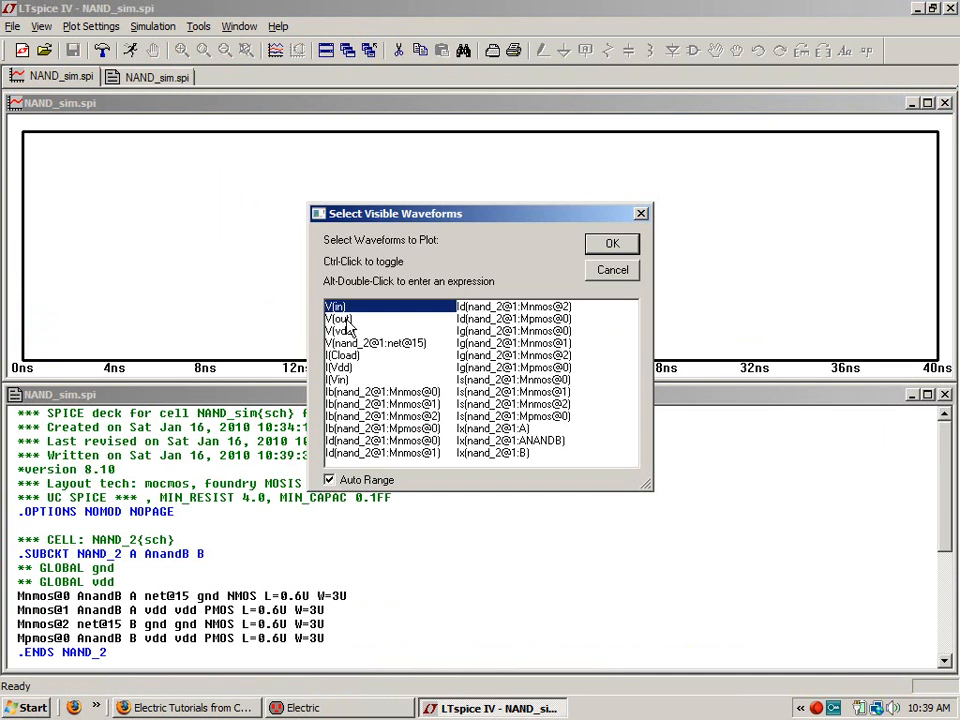
{"action": "left_click", "coordinate": [338, 319], "text": "ctrl"}
{"action": "left_click", "coordinate": [612, 244]}
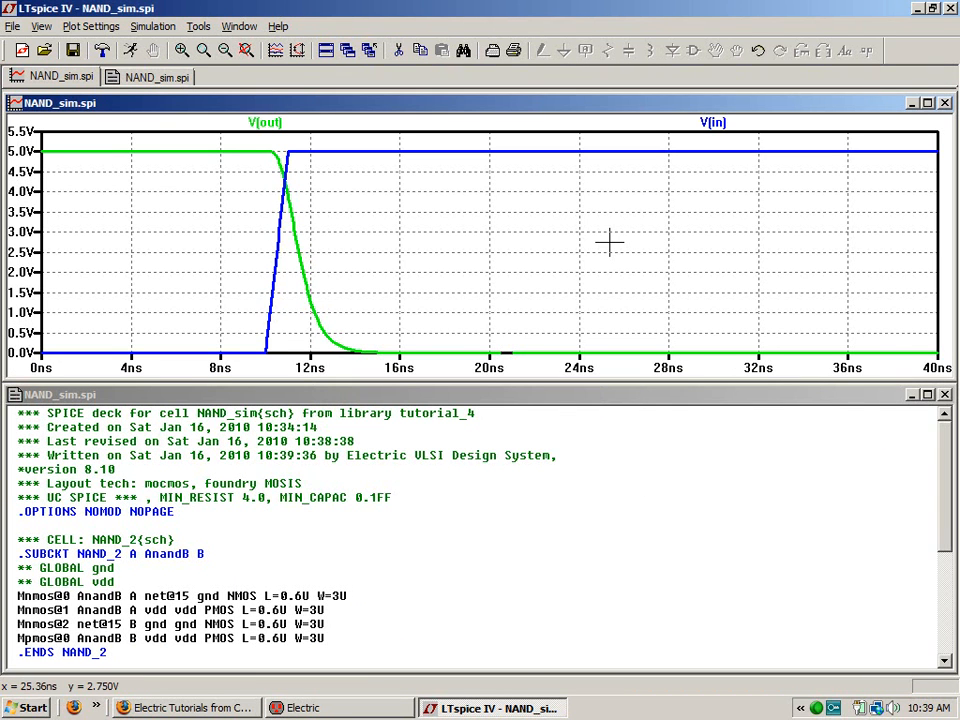
- Review the waveform selection list and the Control Panel's Operation settings for deleting .raw files, cancelling both without changes
{"action": "left_click", "coordinate": [274, 50]}
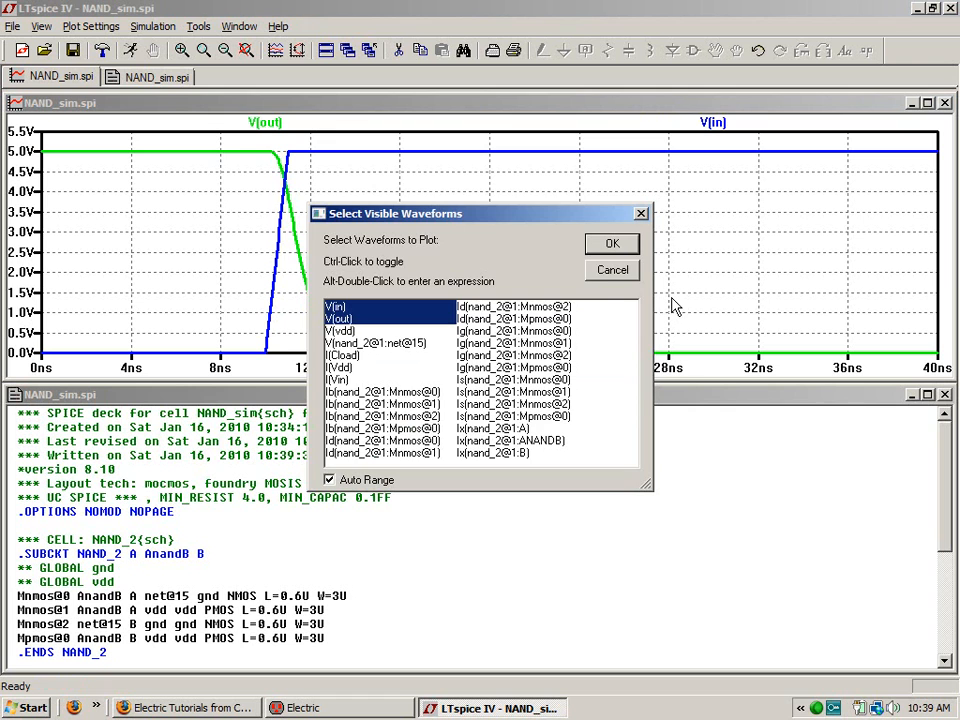
{"action": "left_click", "coordinate": [608, 274]}
{"action": "left_click", "coordinate": [199, 26]}
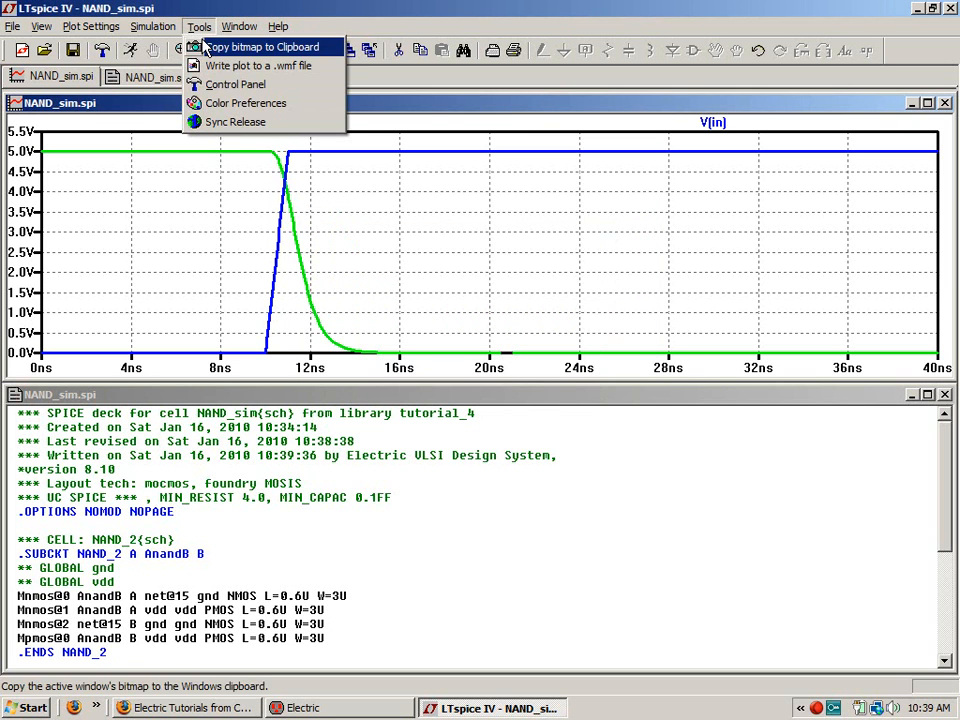
{"action": "left_click", "coordinate": [235, 85]}
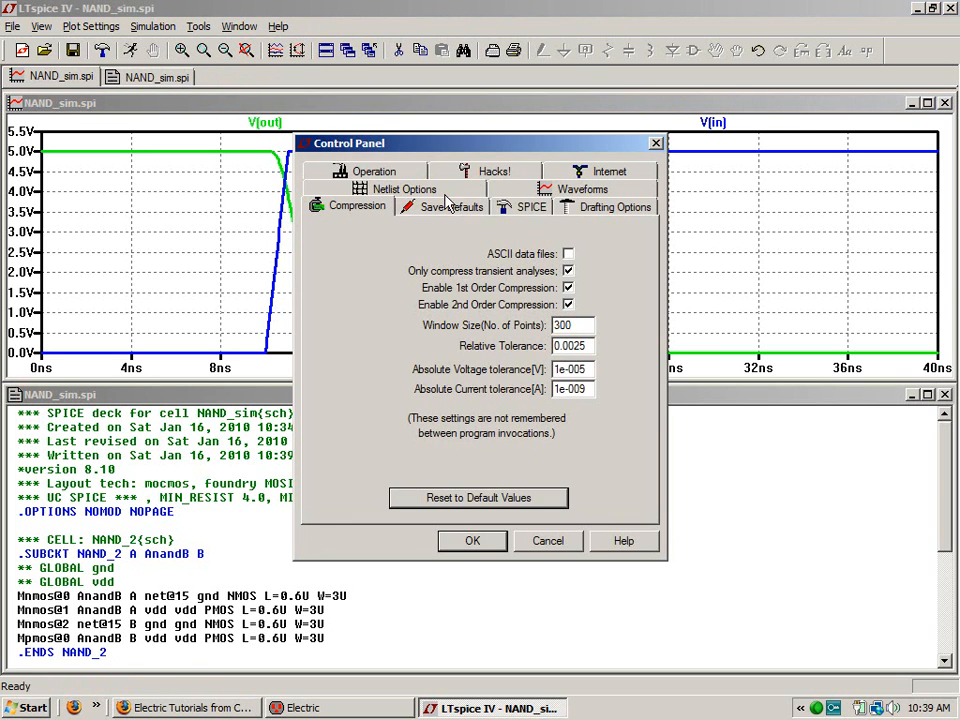
{"action": "left_click", "coordinate": [396, 179]}
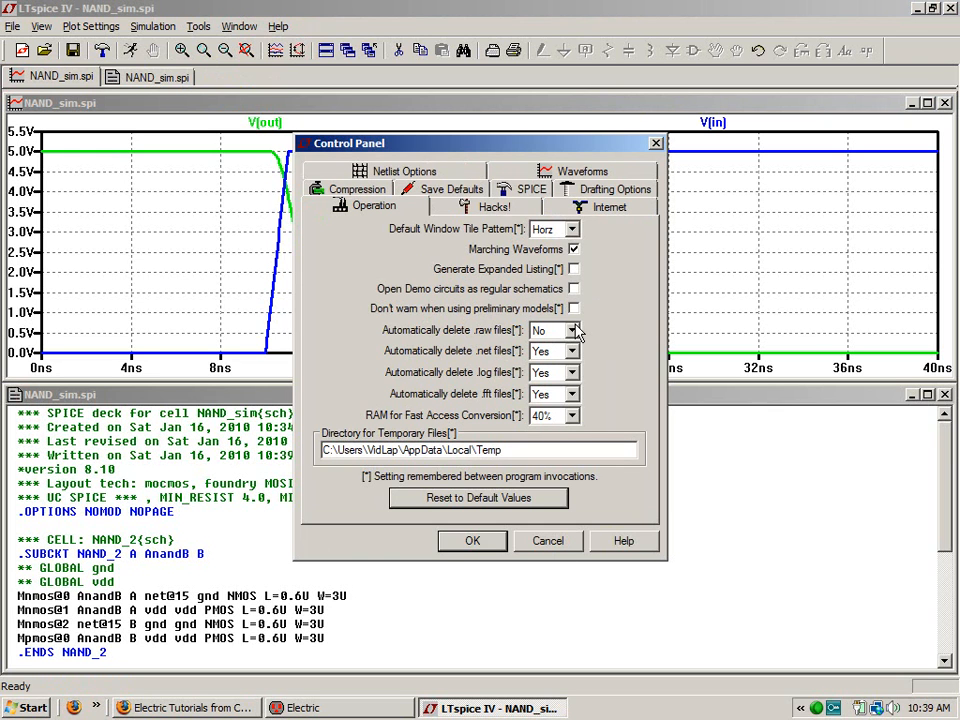
{"action": "left_click", "coordinate": [533, 538]}
- Close LTspice to return to Electric, expand TRANS SIGNALS in the raw output and add in and out to the waveform panel
{"action": "left_click", "coordinate": [950, 8]}
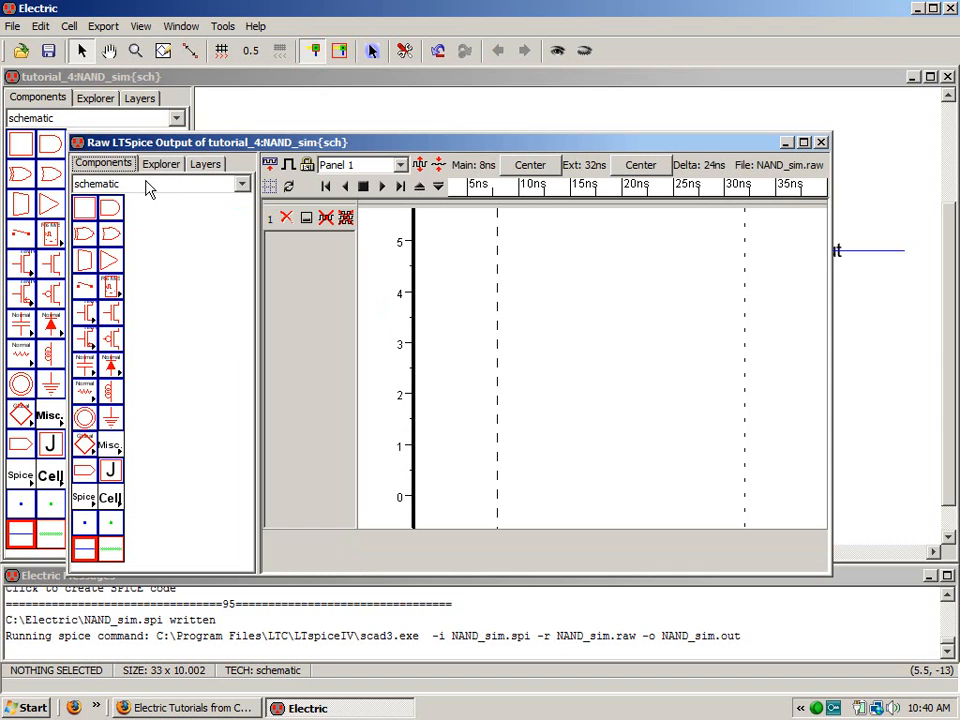
{"action": "left_click", "coordinate": [152, 167]}
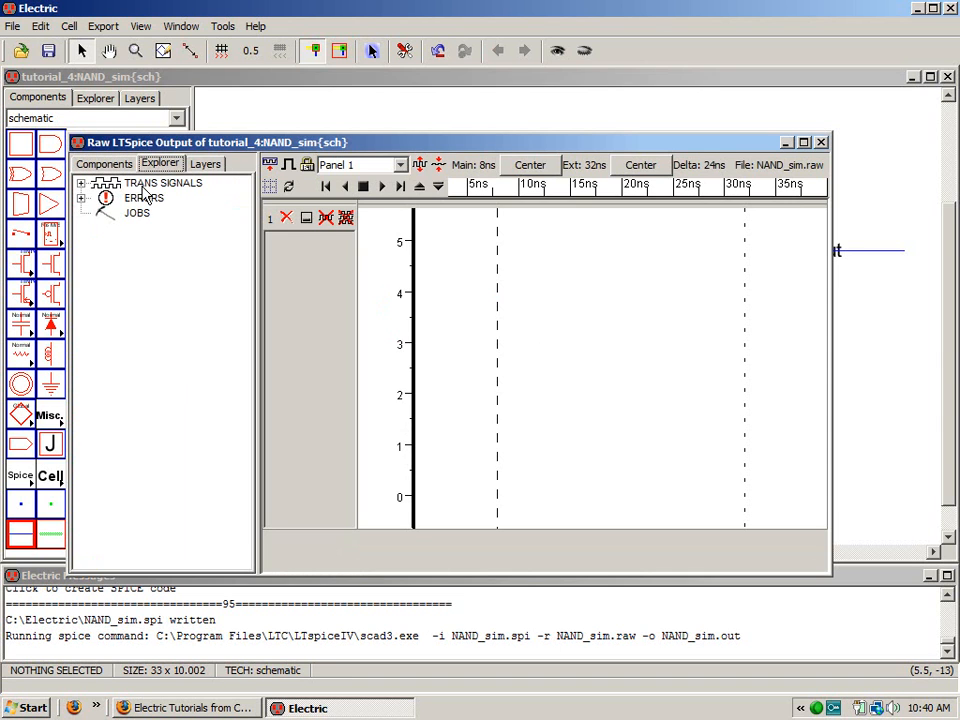
{"action": "left_click", "coordinate": [81, 184]}
{"action": "left_click", "coordinate": [131, 318]}
{"action": "left_click_drag", "start_coordinate": [131, 318], "coordinate": [320, 385]}
{"action": "double_click", "coordinate": [134, 348]}
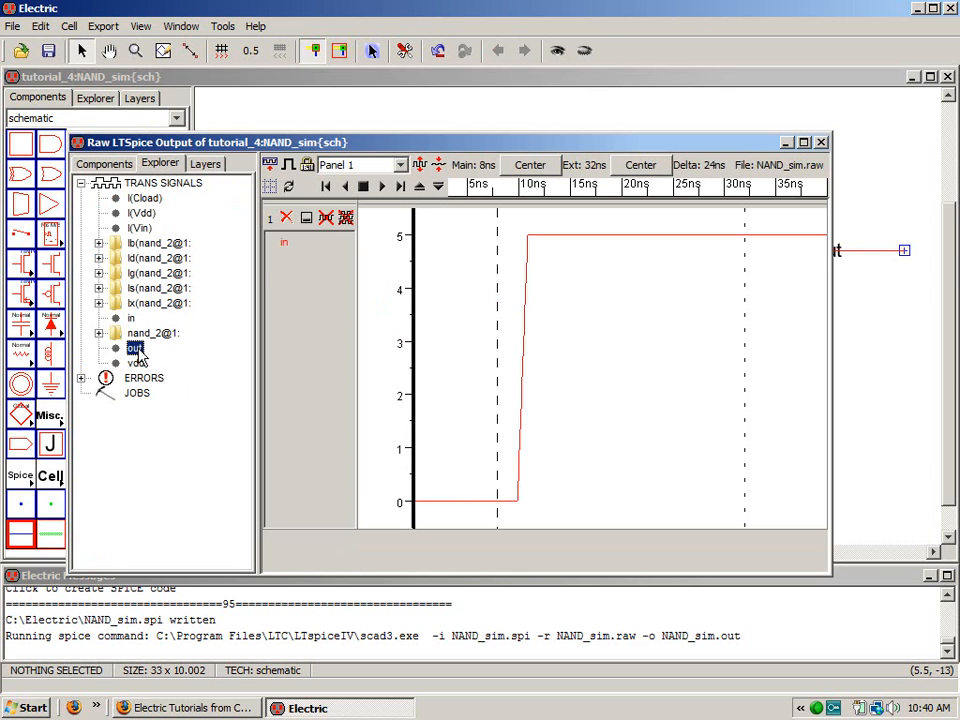
- Recolour the out waveform green and display the grid in the waveform panel
{"action": "left_click", "coordinate": [296, 262]}
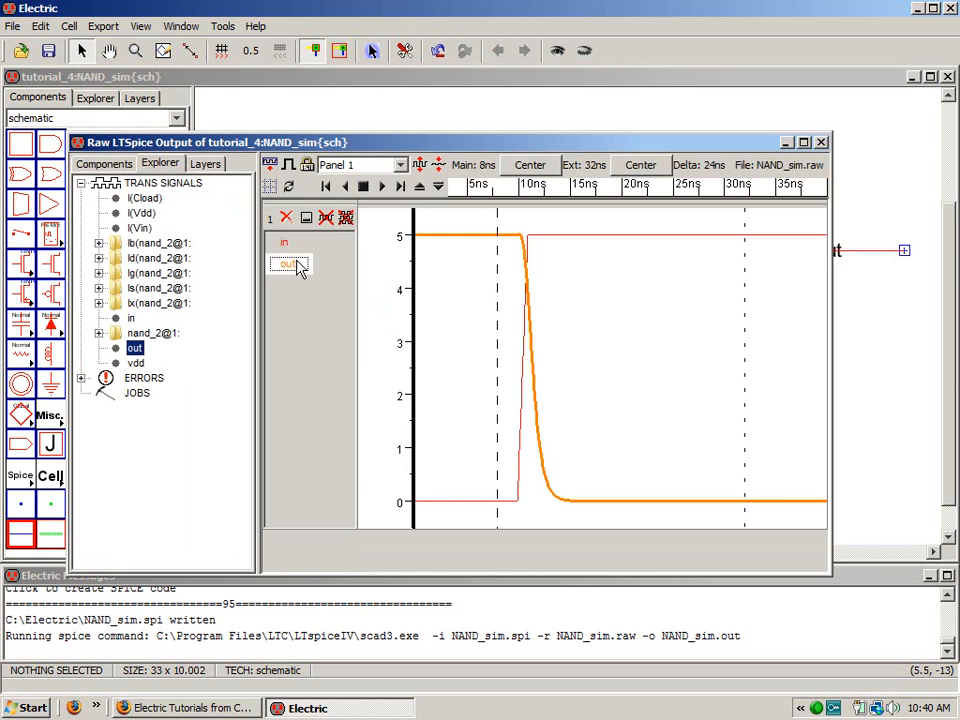
{"action": "right_click", "coordinate": [289, 263]}
{"action": "left_click", "coordinate": [311, 337]}
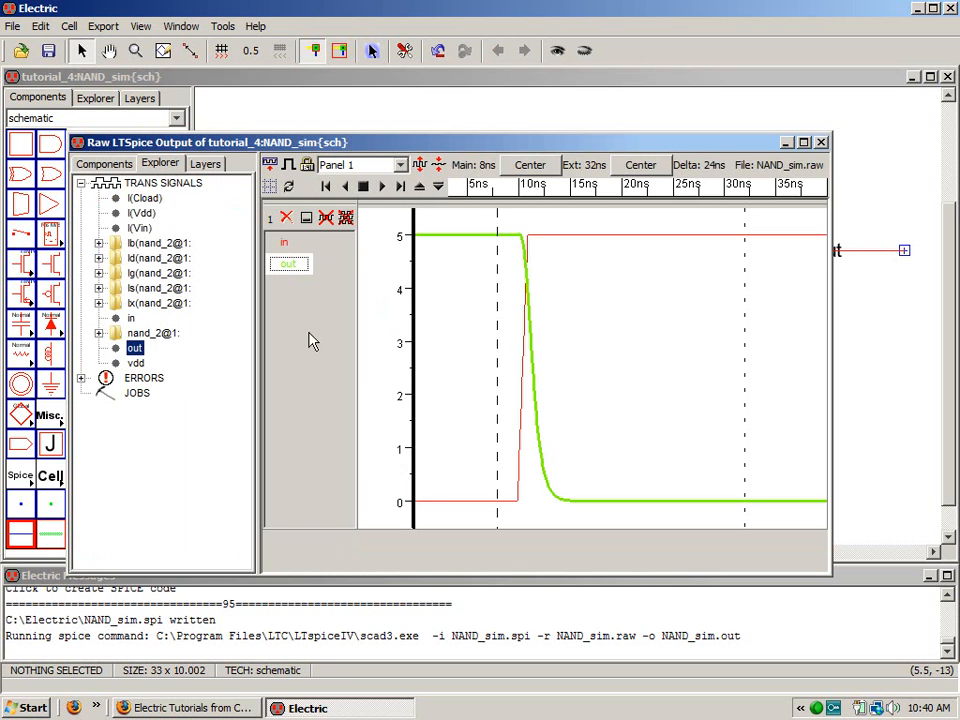
{"action": "left_click", "coordinate": [306, 217]}
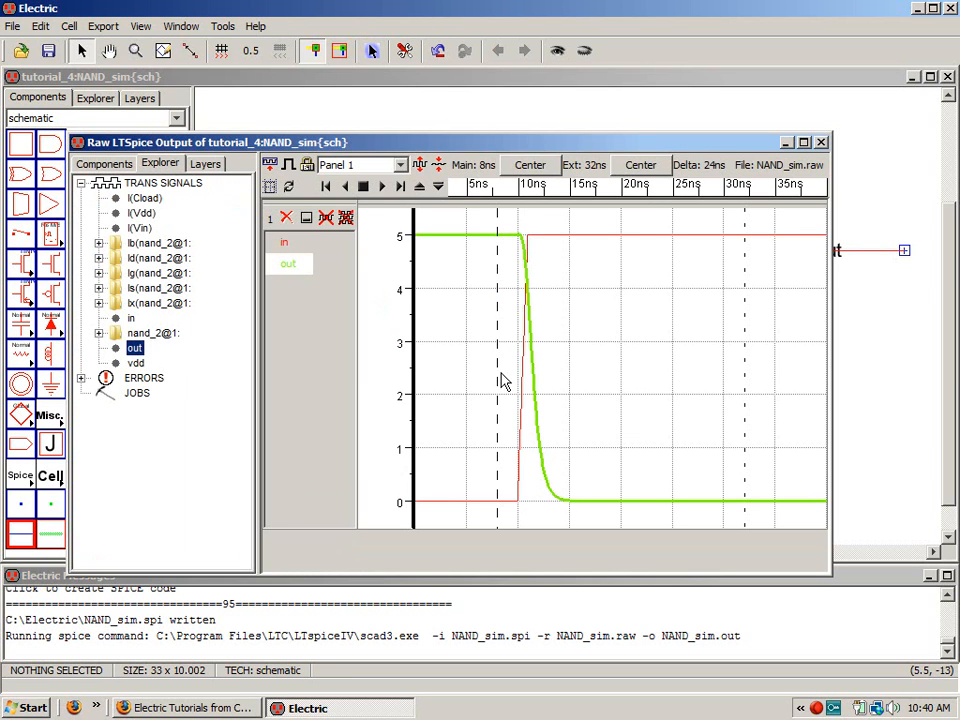
- Zoom in on the region where the in and out waveforms switch, around 10 ns
{"action": "left_click", "coordinate": [135, 50]}
{"action": "left_click_drag", "start_coordinate": [500, 222], "coordinate": [634, 533]}
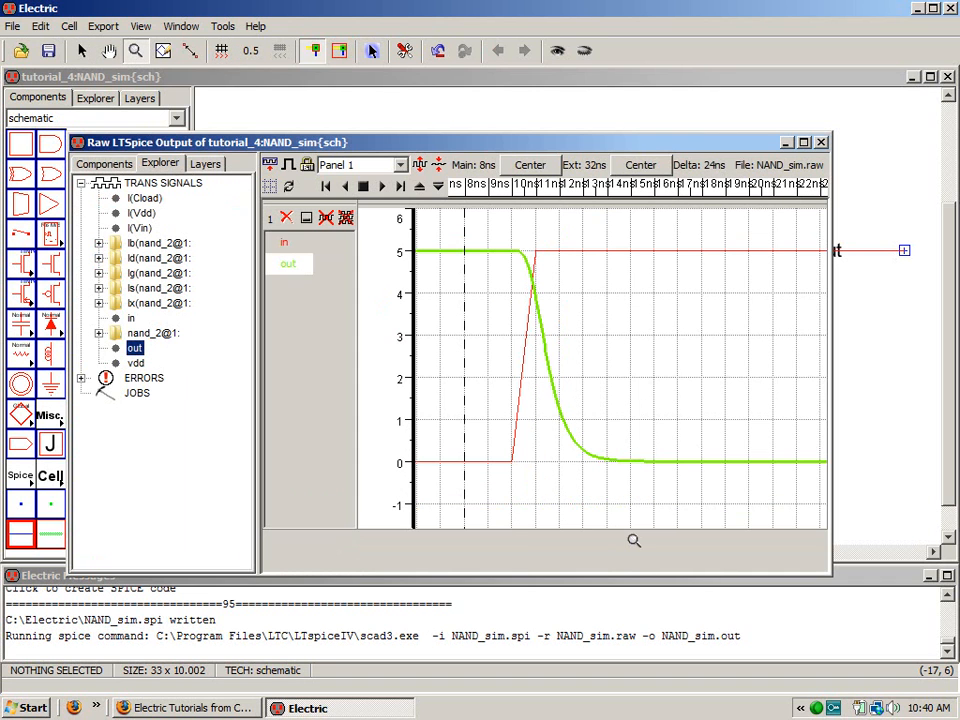
{"action": "left_click_drag", "start_coordinate": [510, 221], "coordinate": [615, 512]}
- Close the raw LTspice output window and open the NAND_2{lay} layout cell
{"action": "left_click", "coordinate": [820, 142]}
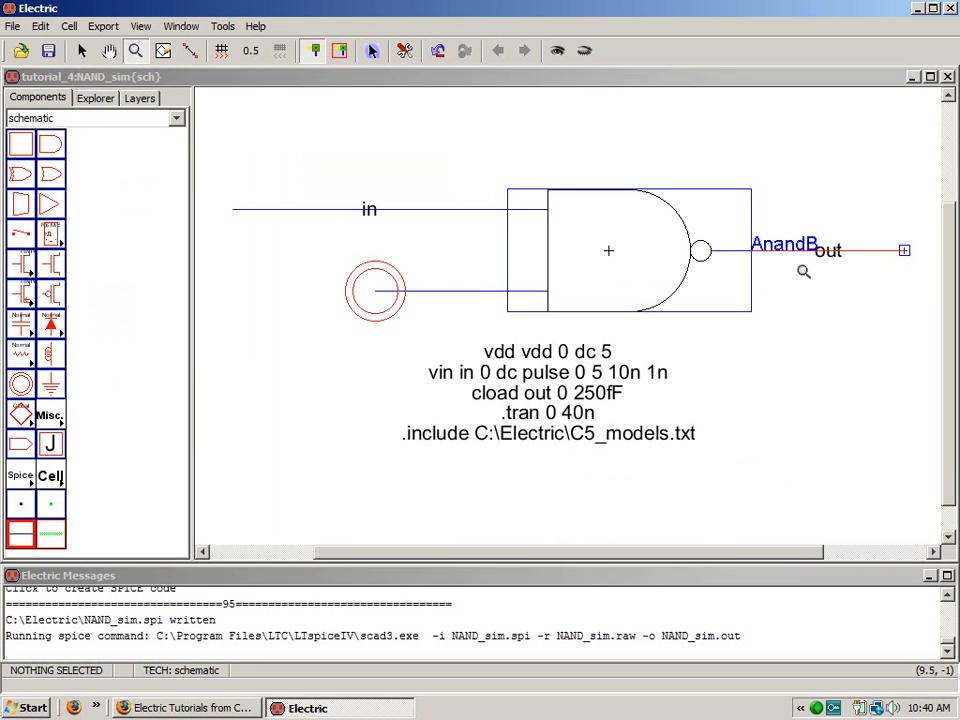
{"action": "left_click", "coordinate": [84, 52]}
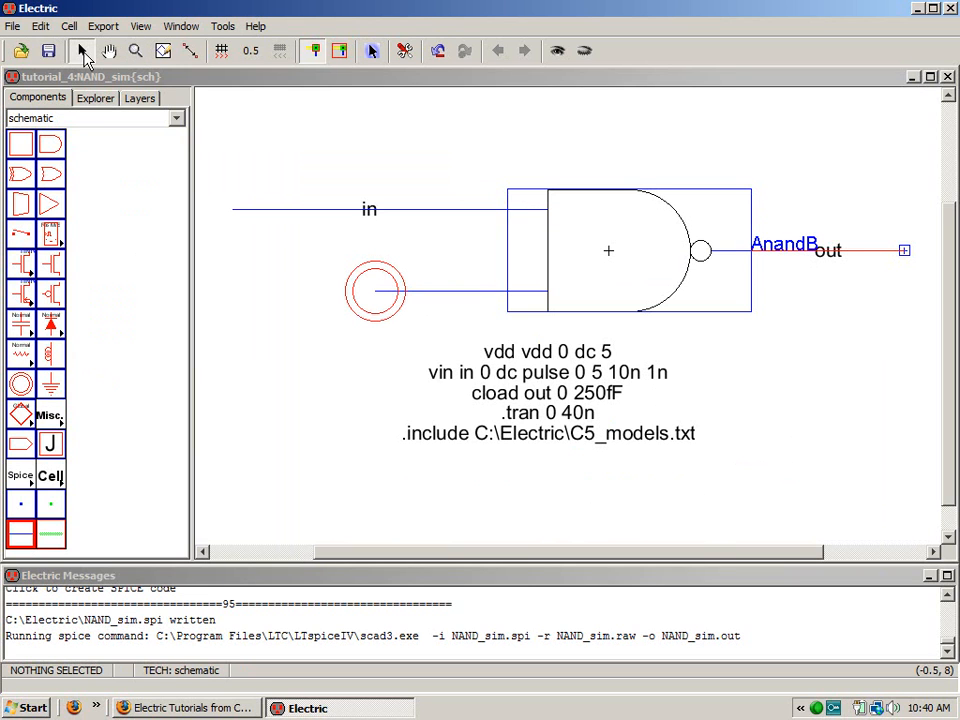
{"action": "left_click", "coordinate": [73, 80]}
{"action": "left_click", "coordinate": [92, 98]}
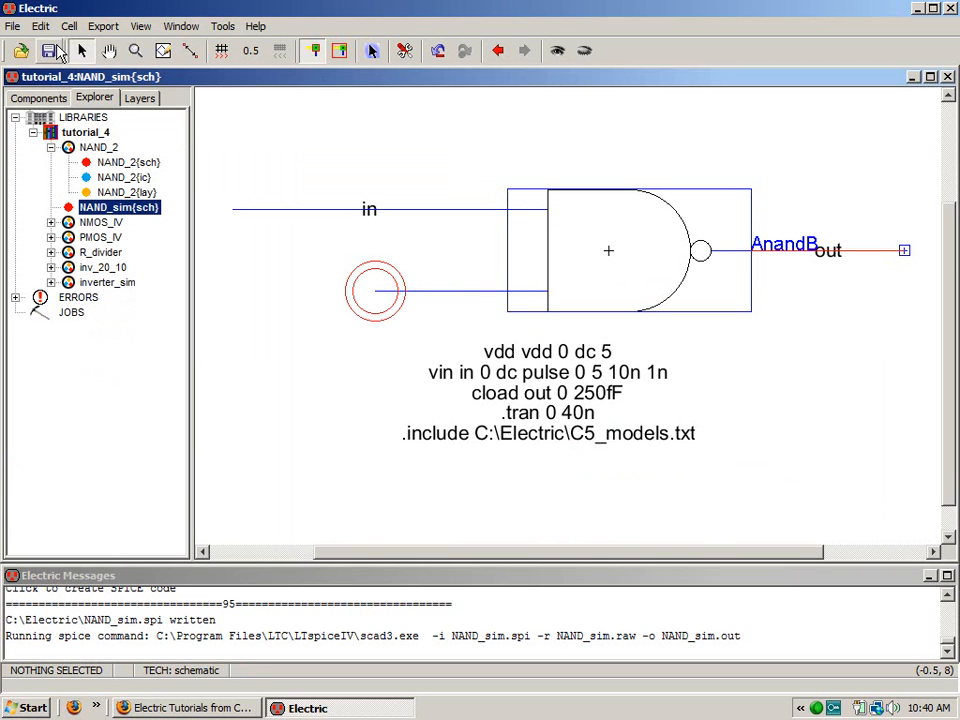
{"action": "double_click", "coordinate": [110, 192]}
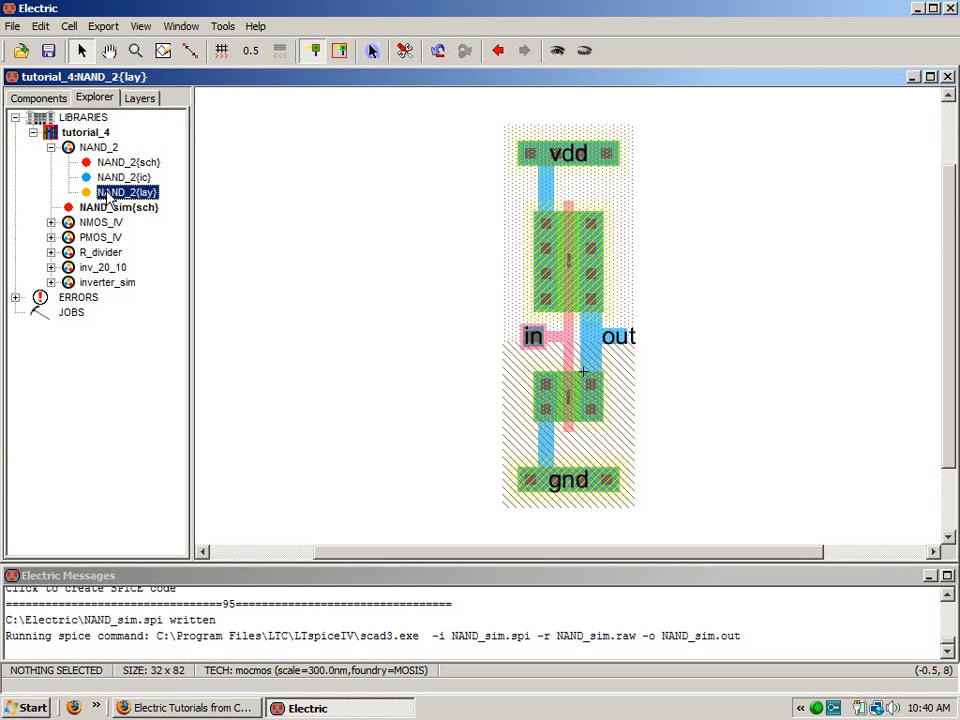
- Delete the metal-1 arcs to vdd and gnd, along with the out export, its pin and the arc joining the transistors
{"action": "left_click", "coordinate": [537, 194]}
{"action": "key", "text": "Delete"}
{"action": "left_click", "coordinate": [549, 445]}
{"action": "key", "text": "Delete"}
{"action": "left_click", "coordinate": [620, 338]}
{"action": "key", "text": "Delete"}
{"action": "left_click", "coordinate": [619, 336]}
{"action": "key", "text": "Delete"}
{"action": "left_click", "coordinate": [600, 345]}
{"action": "key", "text": "Delete"}
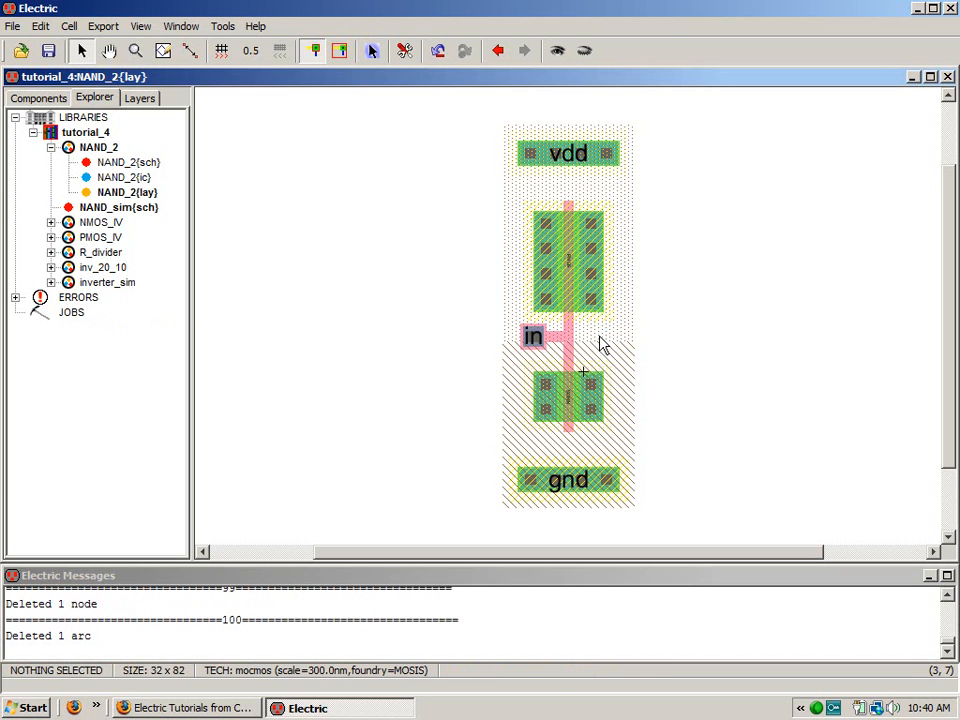
- Delete the in export, its contact and the polysilicon connecting it to the transistor gates
{"action": "left_click", "coordinate": [533, 338]}
{"action": "key", "text": "Delete"}
{"action": "left_click", "coordinate": [535, 338]}
{"action": "key", "text": "Delete"}
{"action": "left_click", "coordinate": [563, 343]}
{"action": "key", "text": "Delete"}
- Delete the active contacts on the right side of the NMOS and PMOS transistors
{"action": "left_click", "coordinate": [603, 403]}
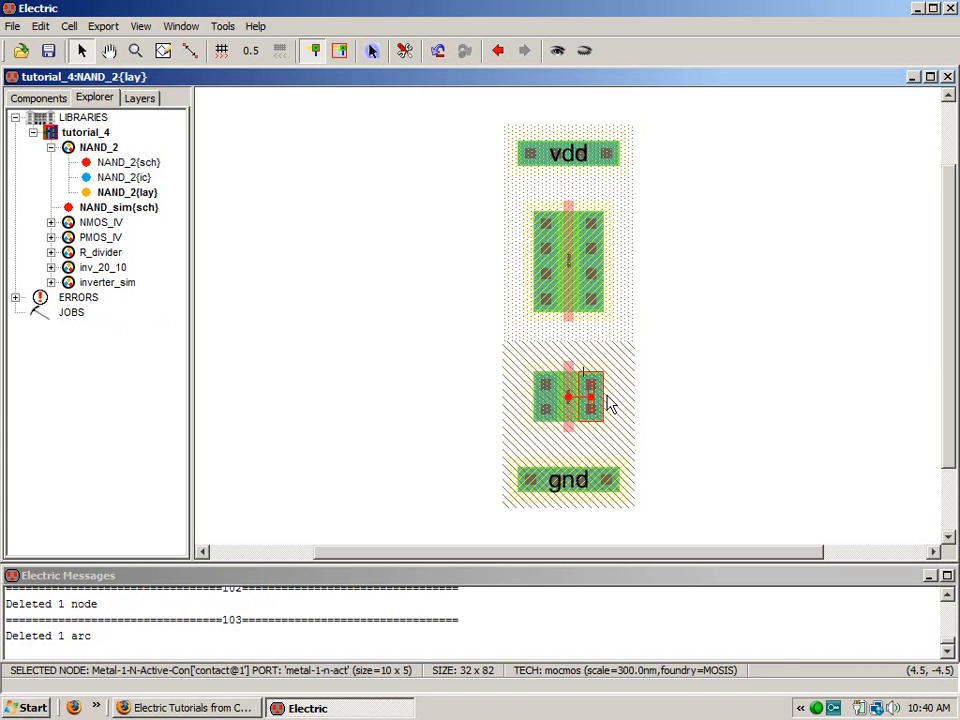
{"action": "key", "text": "Delete"}
{"action": "left_click", "coordinate": [601, 402]}
{"action": "key", "text": "Delete"}
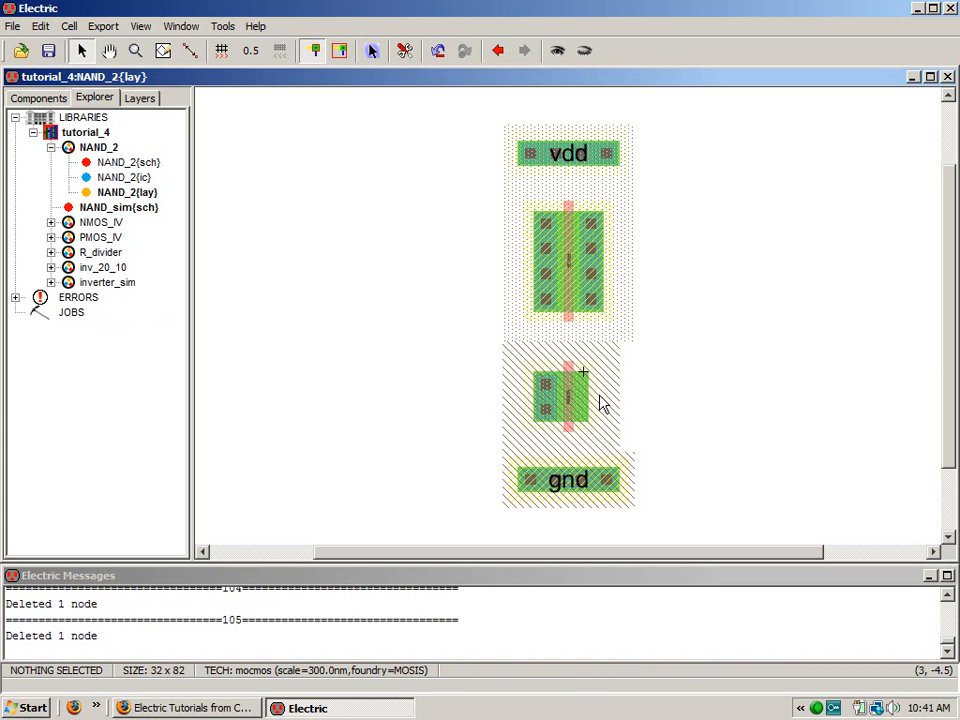
{"action": "left_click", "coordinate": [602, 279]}
{"action": "key", "text": "Delete"}
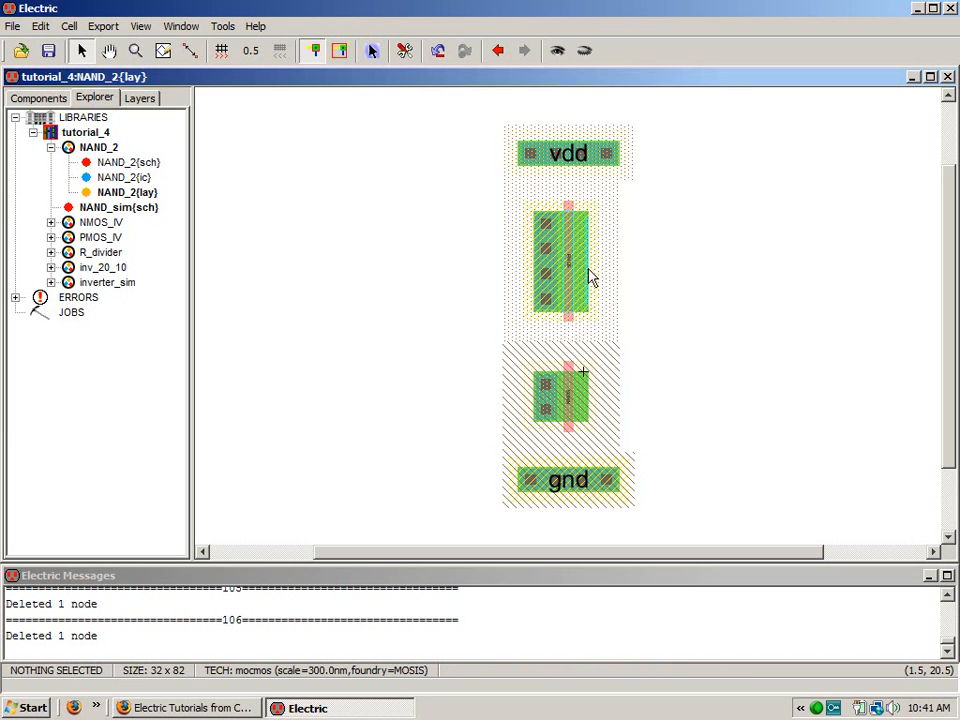
{"action": "left_click_drag", "start_coordinate": [456, 109], "coordinate": [774, 562]}
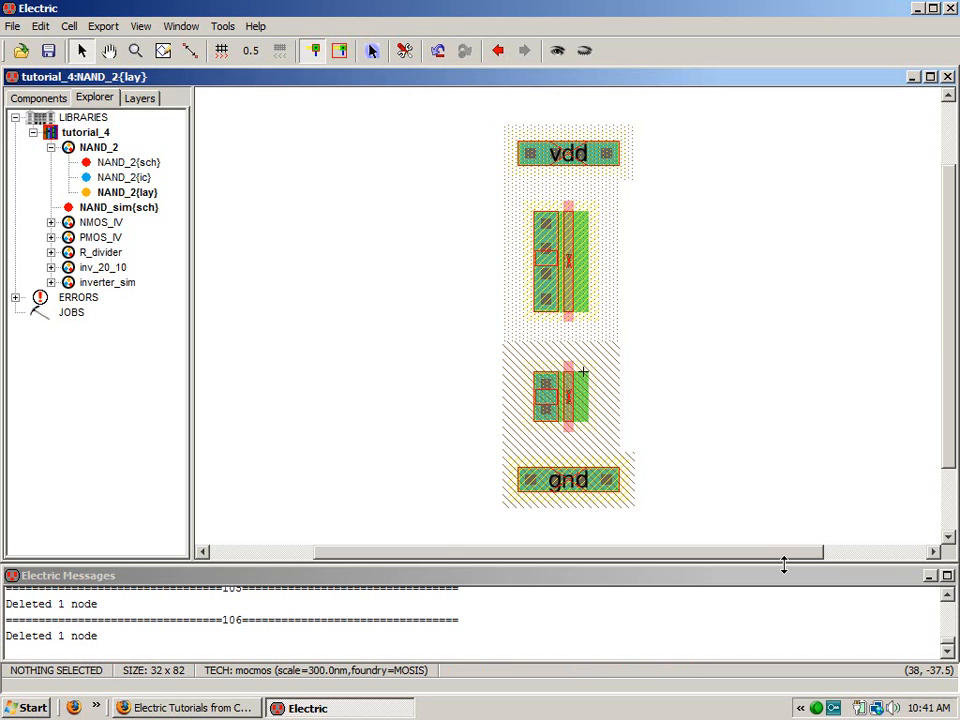
{"action": "key", "text": "ctrl+a"}
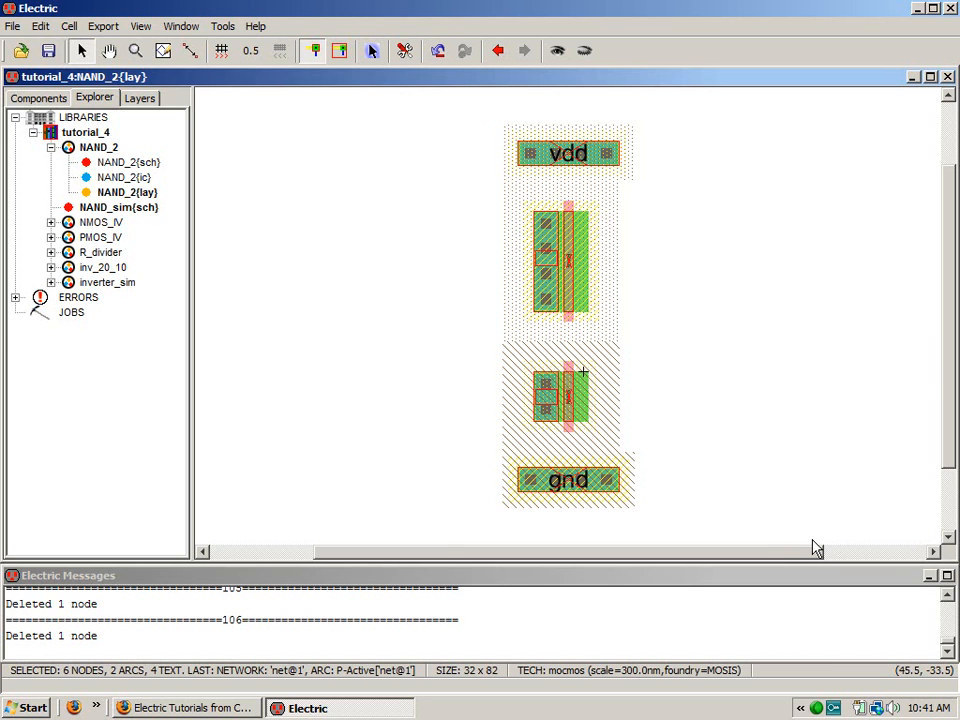
{"action": "left_click", "coordinate": [720, 317]}
- Move the remaining P-active and N-active contacts about 32 units left, away from their transistors
{"action": "left_click_drag", "start_coordinate": [549, 289], "coordinate": [380, 292]}
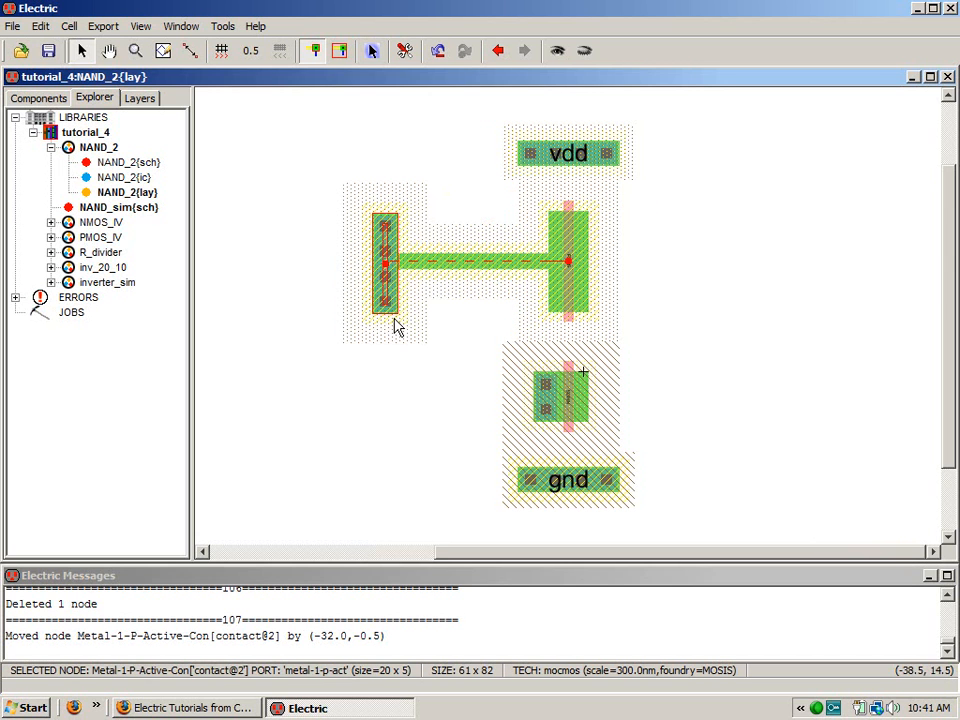
{"action": "left_click_drag", "start_coordinate": [543, 416], "coordinate": [386, 423]}
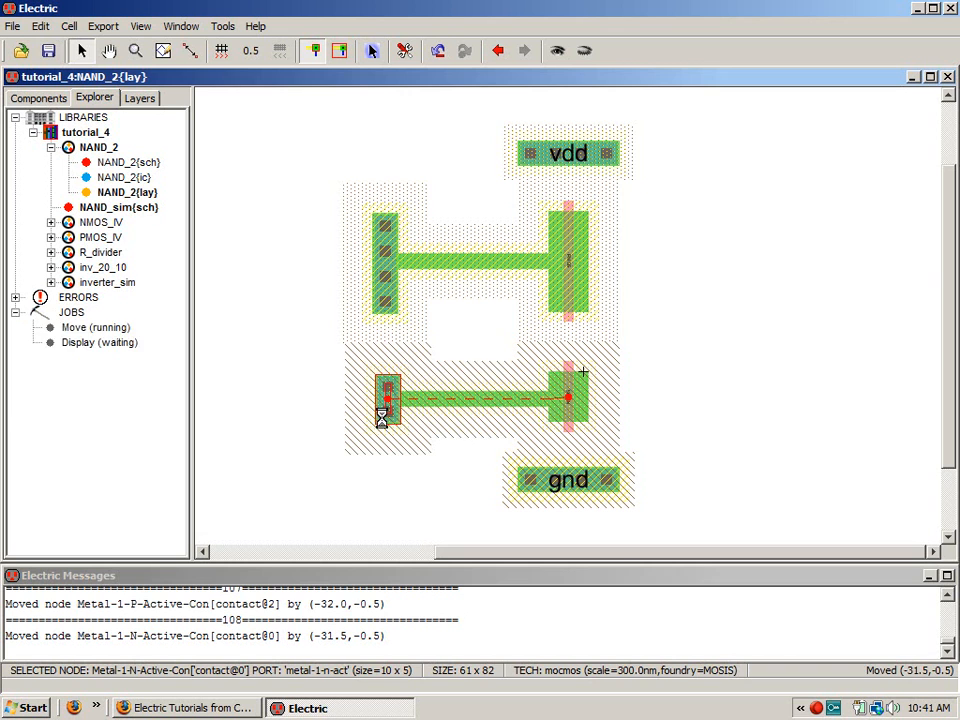
{"action": "left_click", "coordinate": [390, 494]}
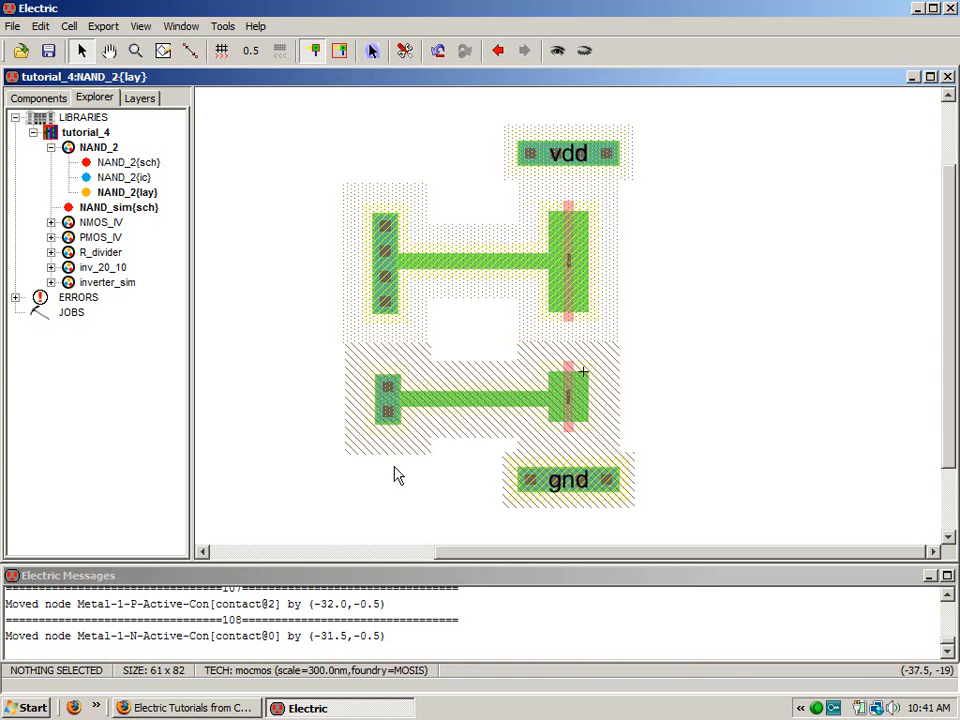
- Set the Y size of the Metal-1-P-Active contact to 10
{"action": "double_click", "coordinate": [388, 270]}
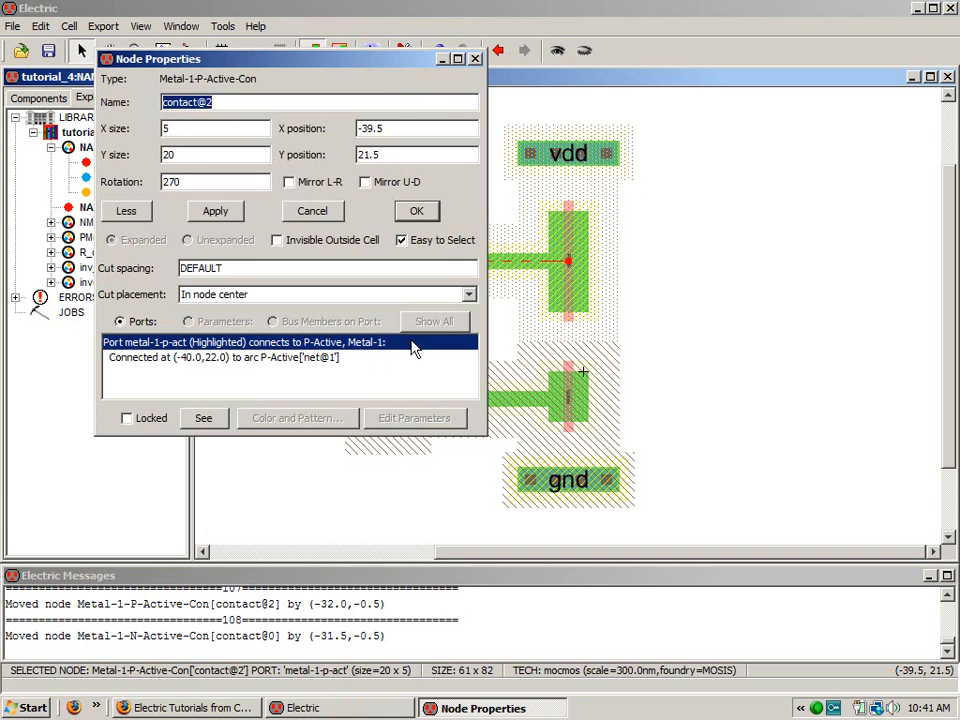
{"action": "left_click", "coordinate": [308, 212]}
{"action": "double_click", "coordinate": [381, 310]}
{"action": "left_click", "coordinate": [167, 153]}
{"action": "key", "text": "BackSpace"}
{"action": "type", "text": "1"}
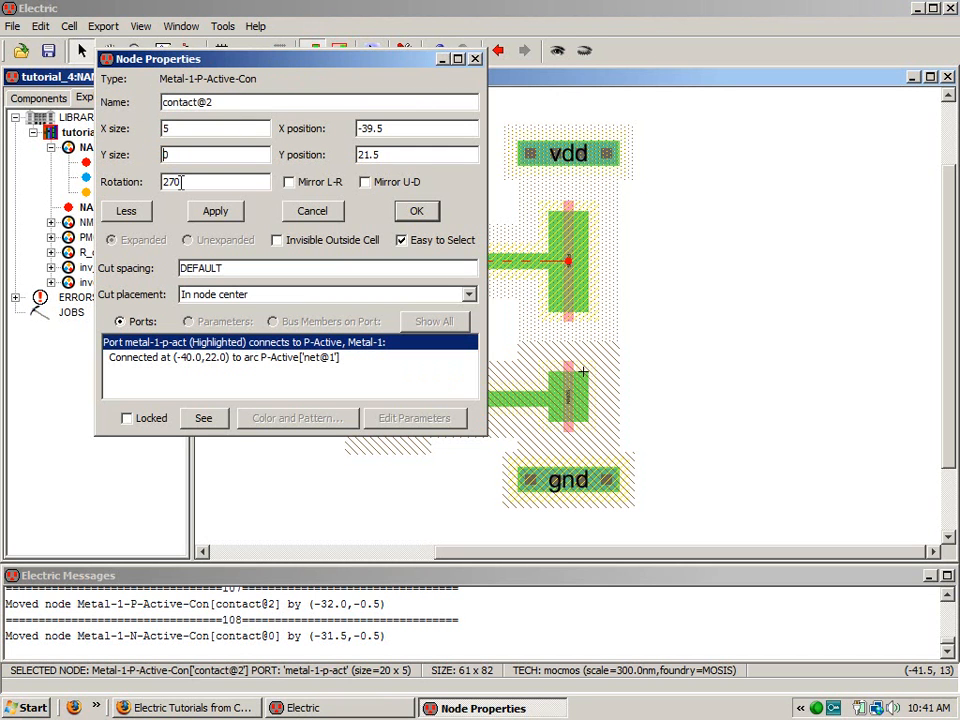
{"action": "key", "text": "Return"}
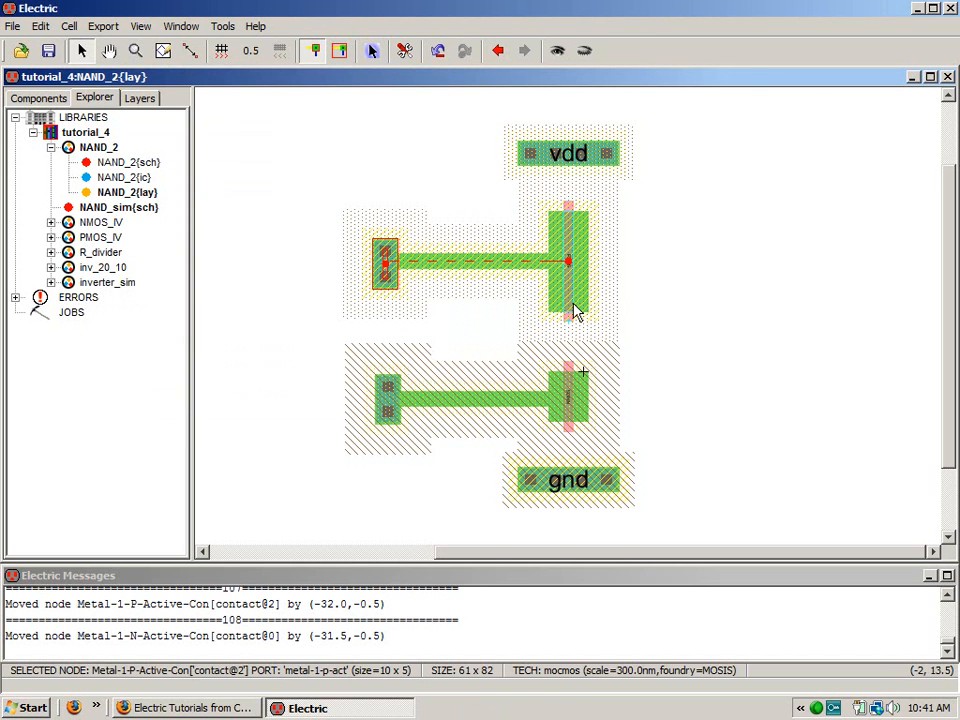
- Set the width of the PMOS transistor to 10
{"action": "left_click", "coordinate": [574, 311]}
{"action": "double_click", "coordinate": [574, 313]}
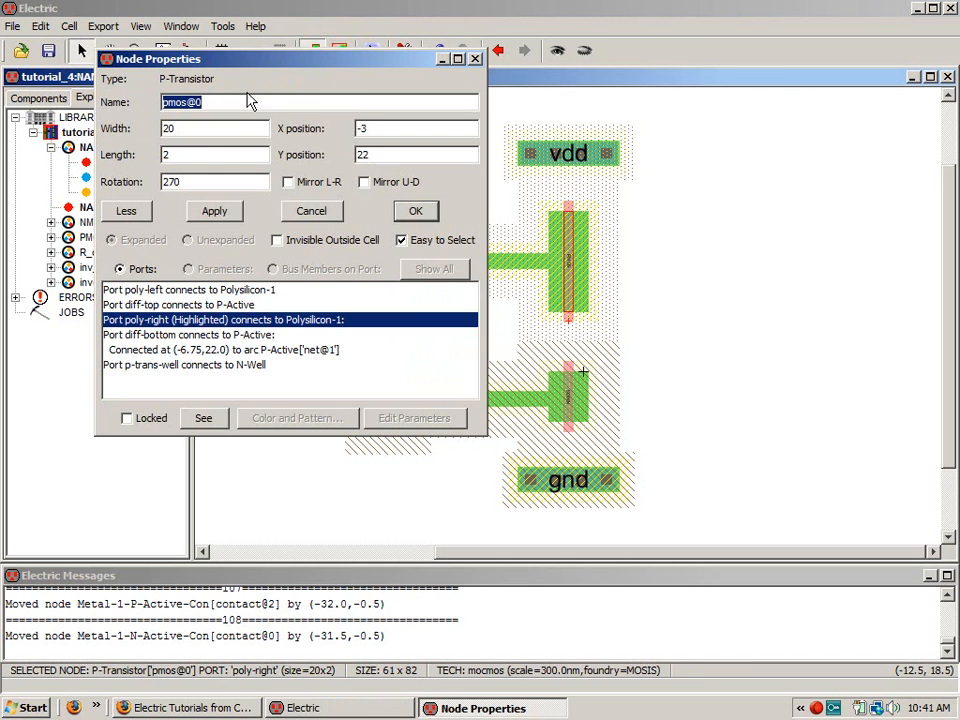
{"action": "left_click", "coordinate": [168, 128]}
{"action": "key", "text": "BackSpace"}
{"action": "type", "text": "1"}
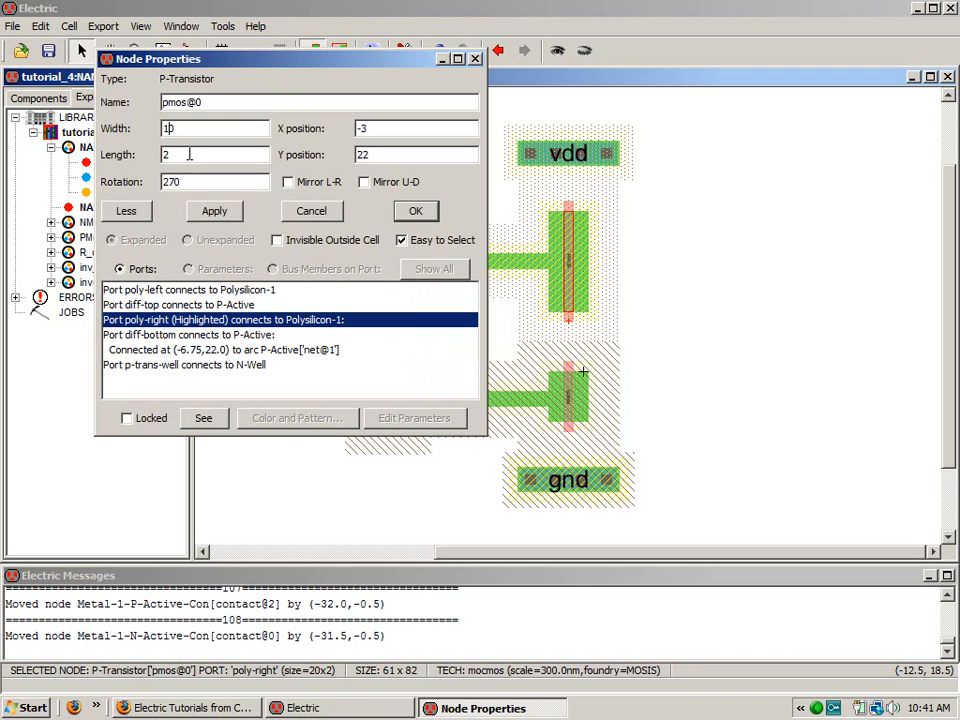
{"action": "left_click", "coordinate": [415, 211]}
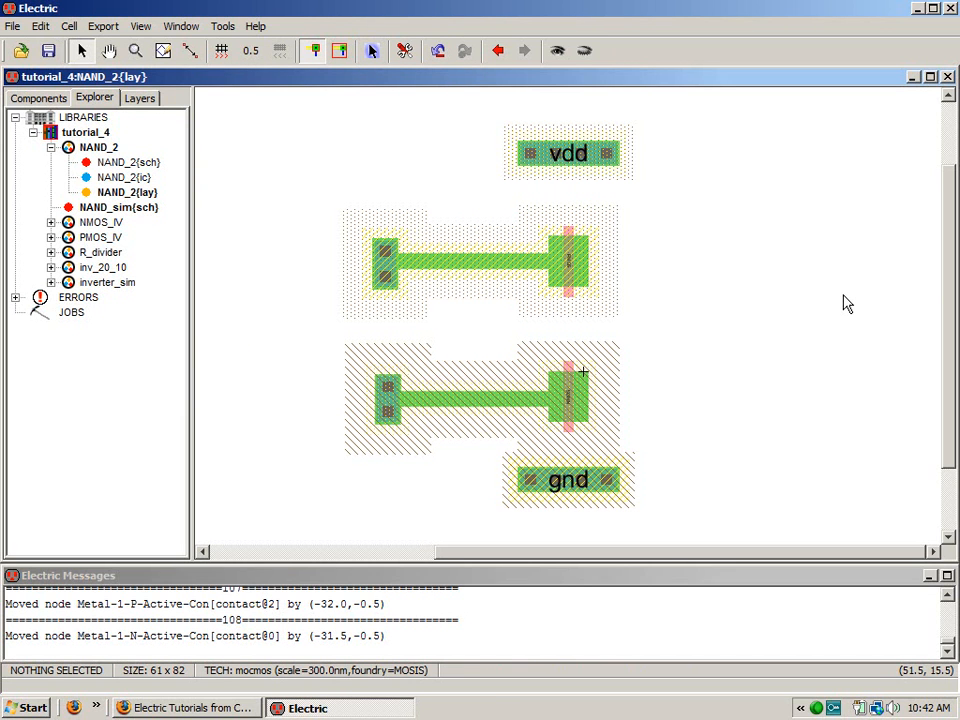
- Copy the P-active contact and paste two duplicates to the right of the PMOS transistor, leaving a wide gap between them
{"action": "left_click", "coordinate": [382, 286]}
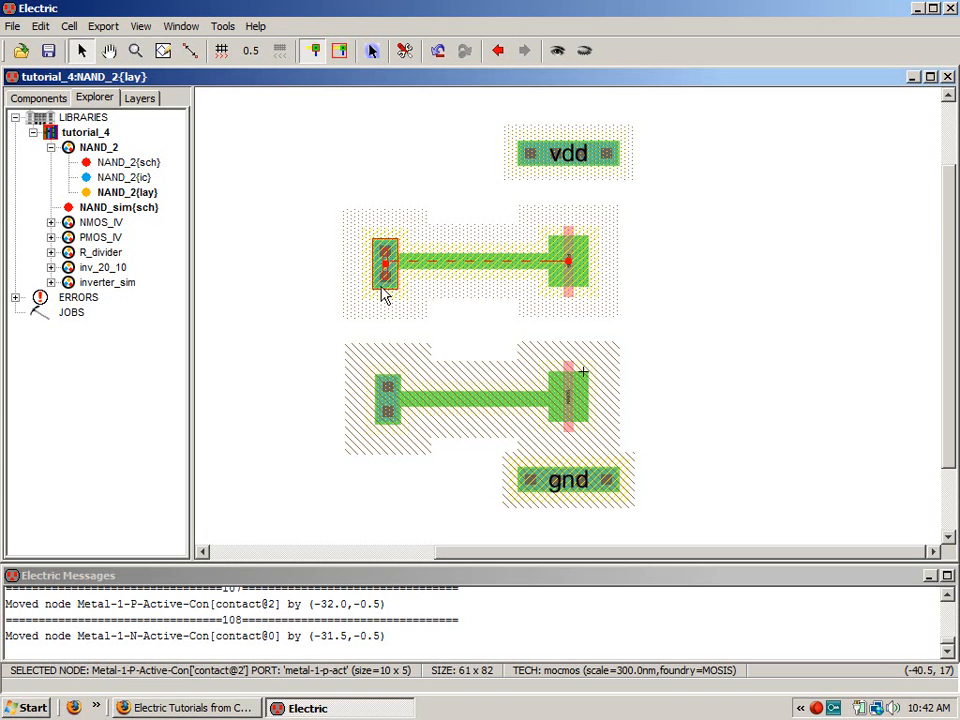
{"action": "left_click", "coordinate": [689, 271]}
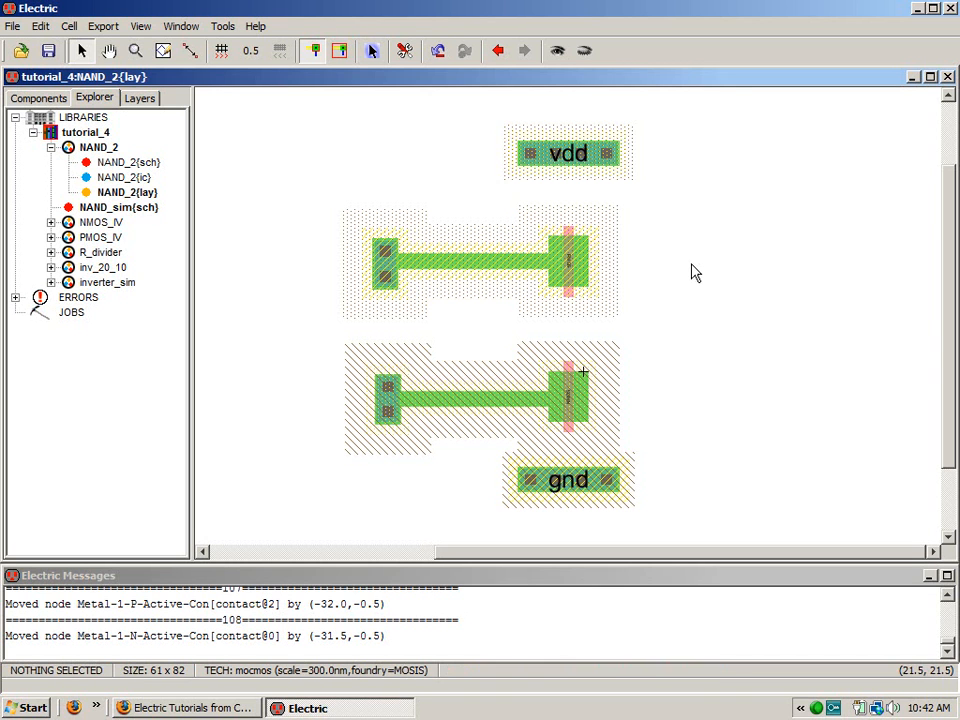
{"action": "key", "text": "ctrl+v"}
{"action": "left_click", "coordinate": [677, 268]}
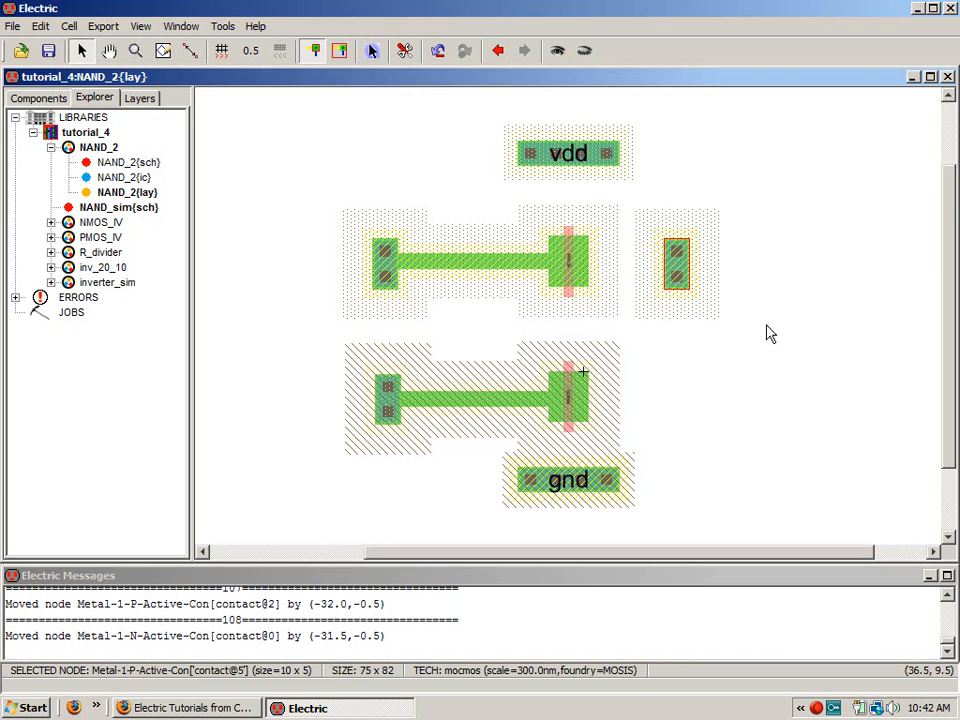
{"action": "left_click", "coordinate": [911, 271]}
{"action": "key", "text": "ctrl+v"}
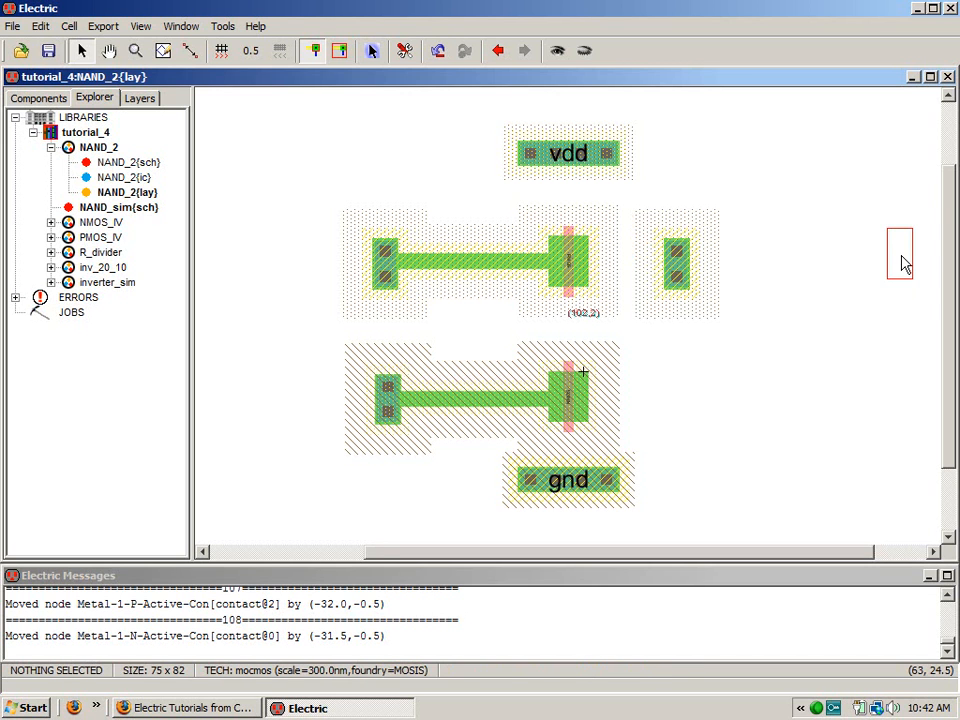
{"action": "left_click", "coordinate": [902, 256]}
- Copy the PMOS transistor and paste the duplicate between the two new P-active contacts
{"action": "left_click", "coordinate": [580, 276]}
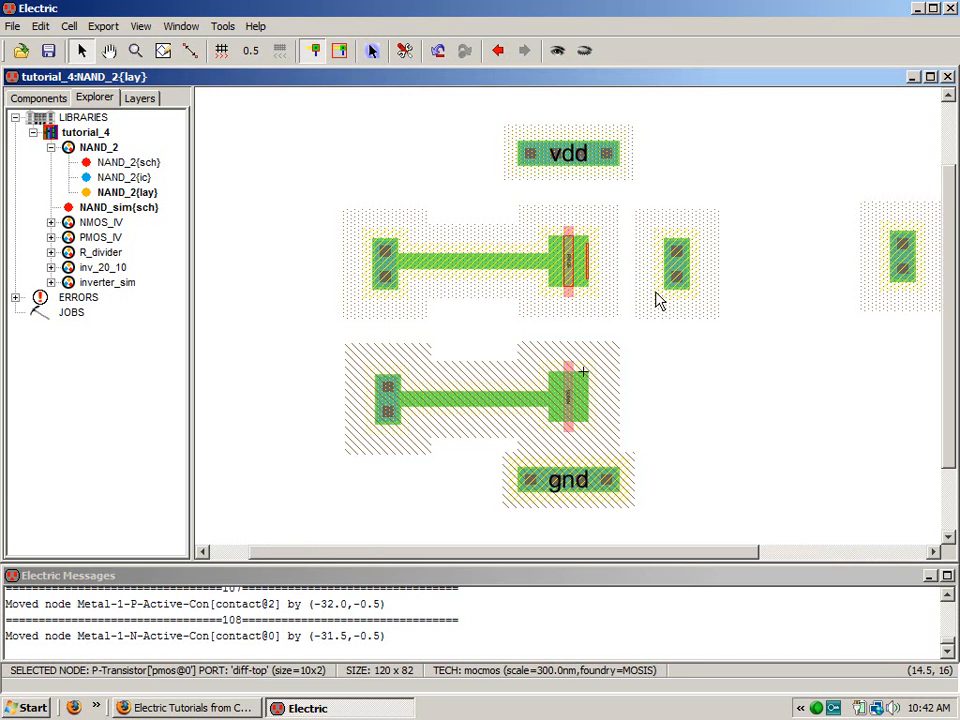
{"action": "left_click", "coordinate": [797, 268]}
{"action": "key", "text": "ctrl+v"}
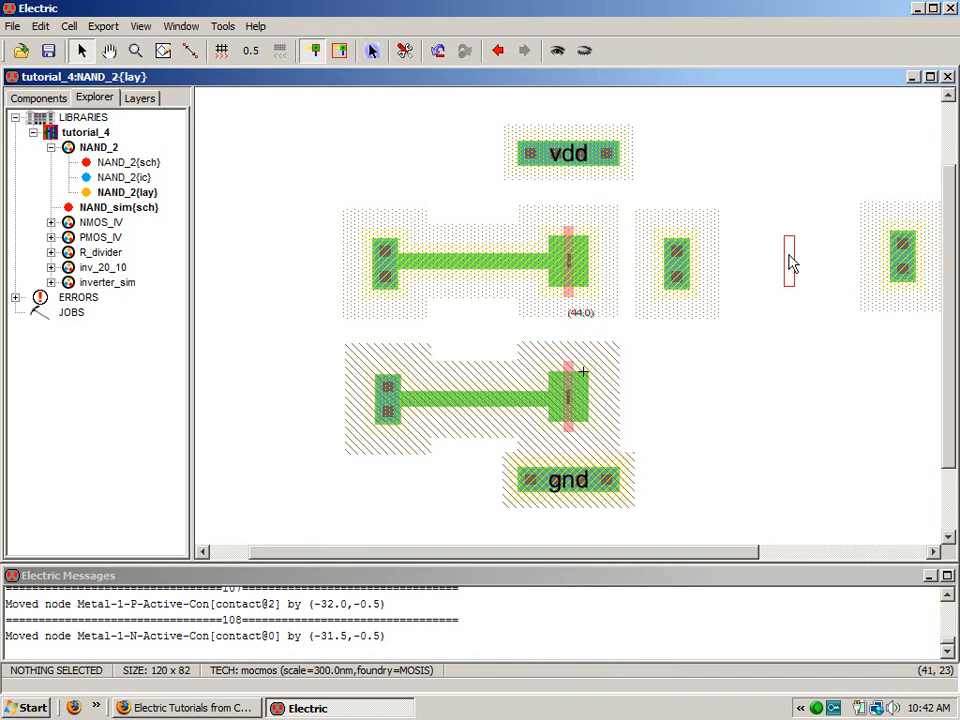
{"action": "left_click", "coordinate": [795, 272]}
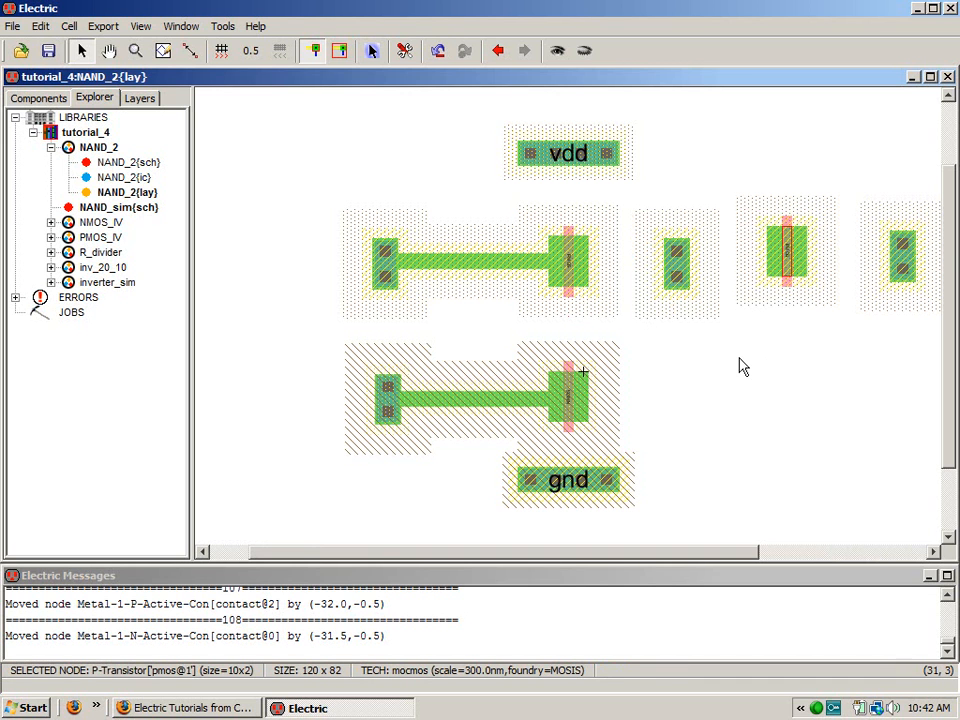
- Duplicate the NMOS transistor to the right of the original
{"action": "left_click", "coordinate": [572, 425]}
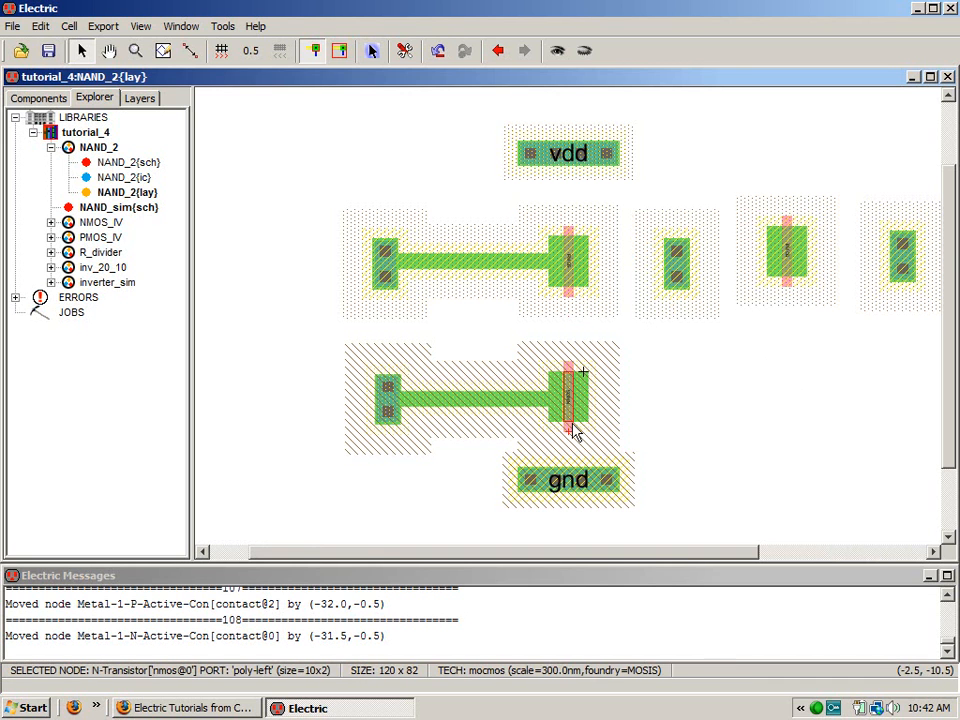
{"action": "left_click", "coordinate": [672, 425]}
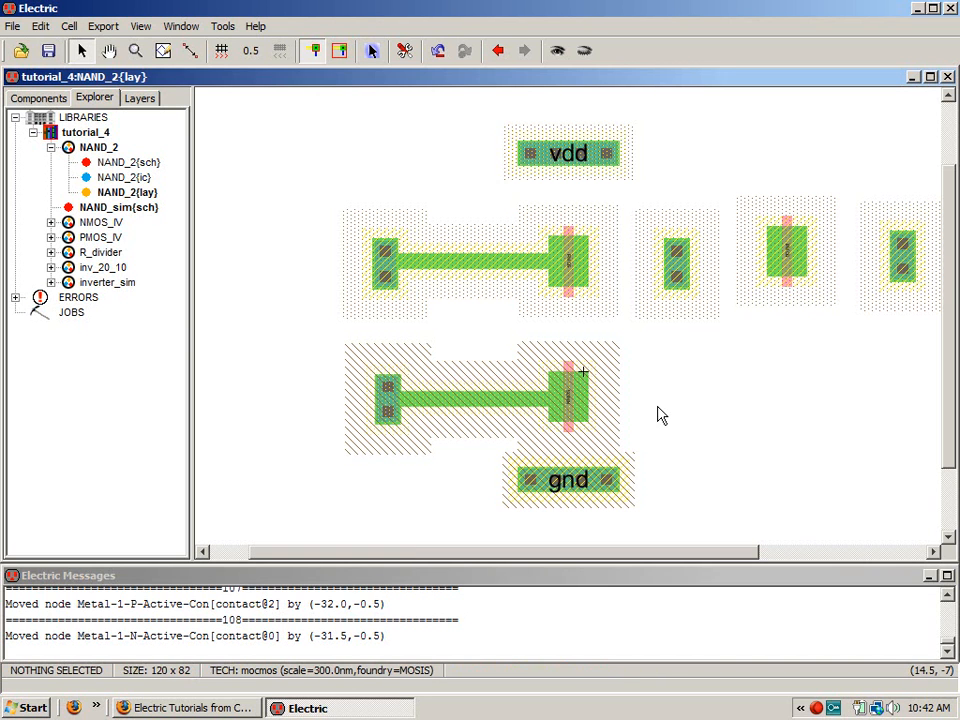
{"action": "left_click", "coordinate": [683, 401]}
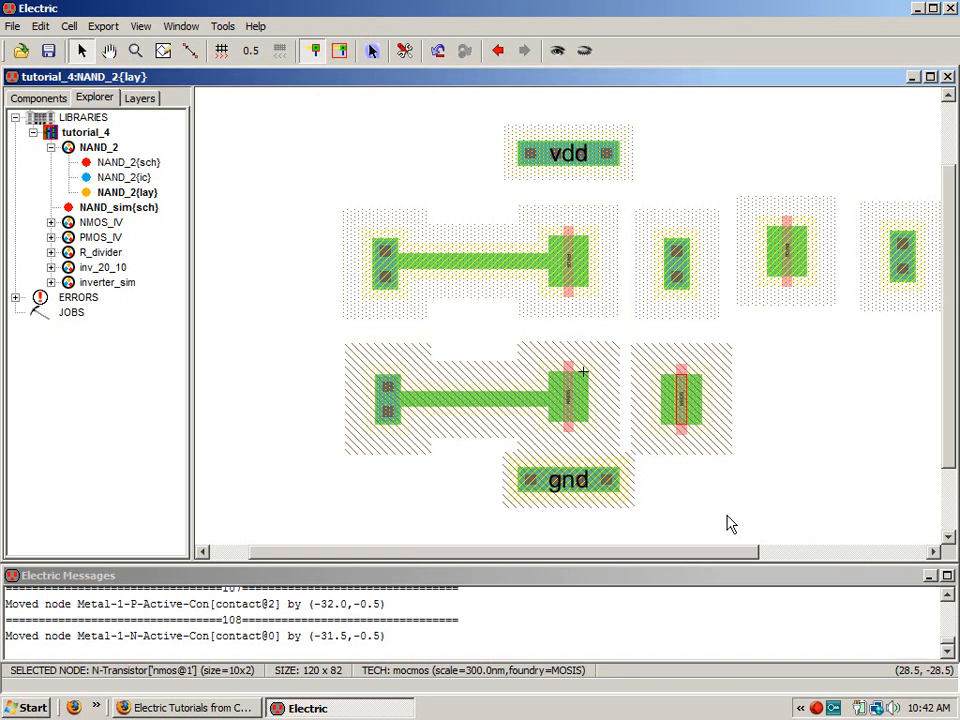
- Copy the N-active contact and paste a duplicate to the right of the second NMOS transistor
{"action": "left_click", "coordinate": [384, 421]}
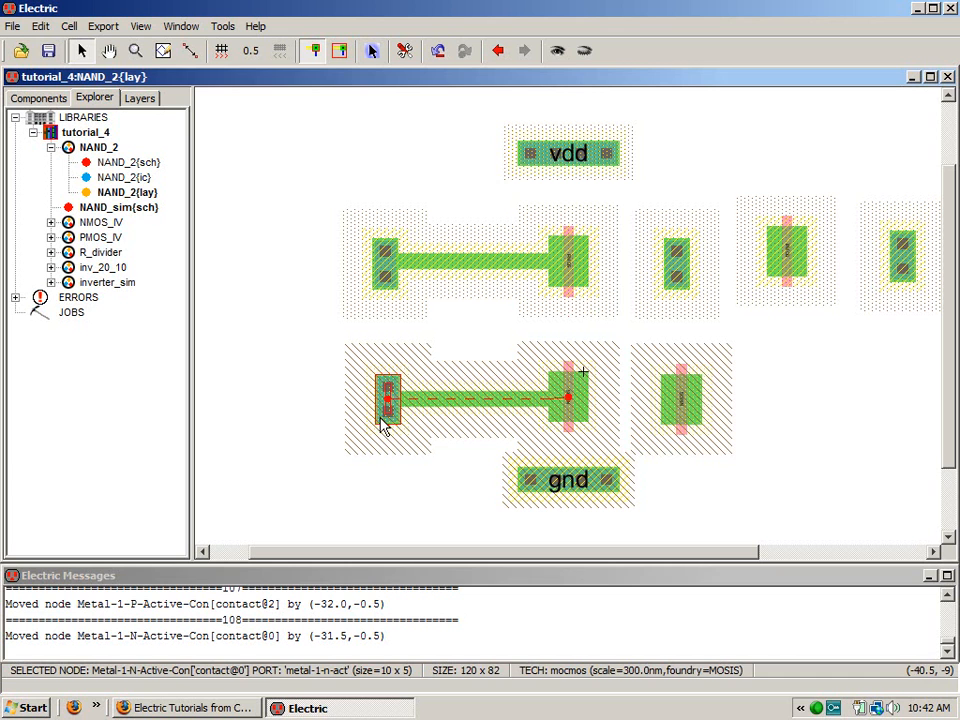
{"action": "left_click", "coordinate": [798, 410]}
{"action": "key", "text": "ctrl+v"}
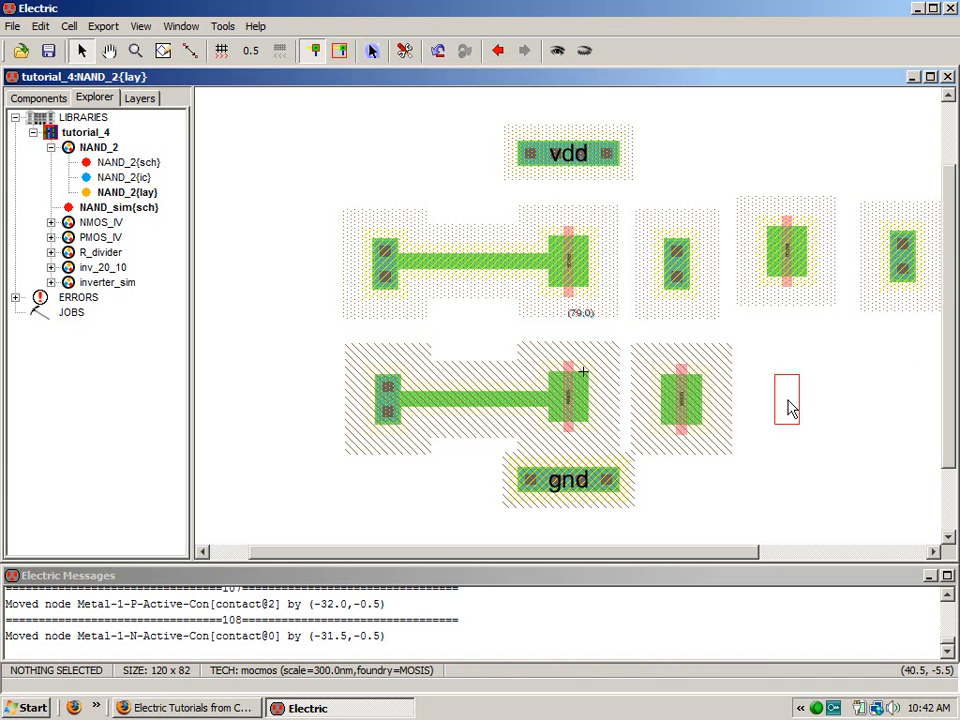
{"action": "left_click", "coordinate": [788, 401]}
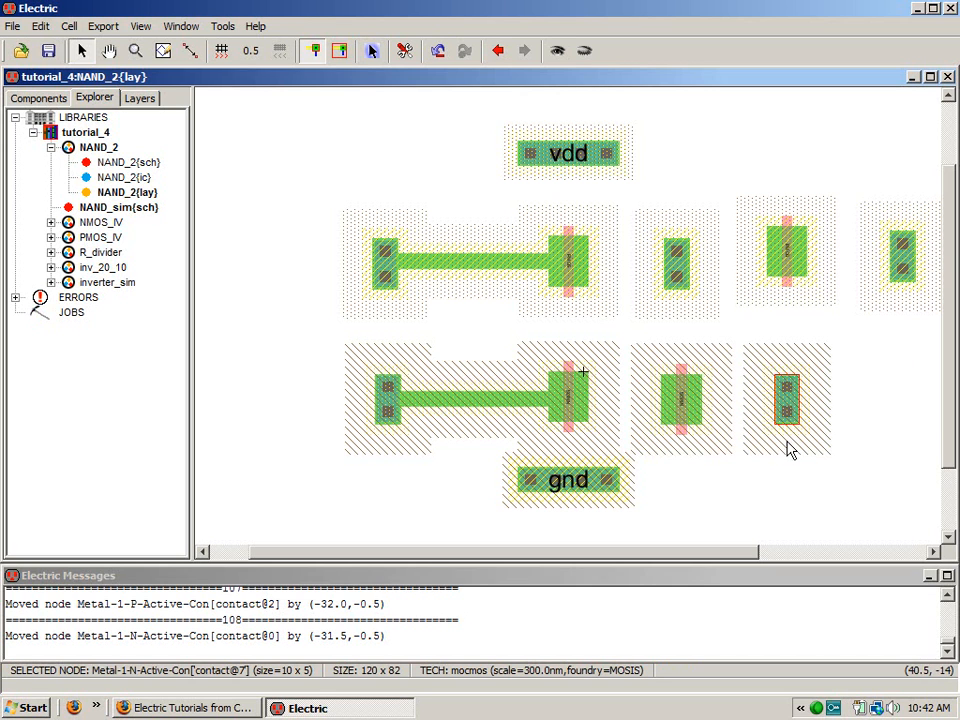
- Try to wire the first PMOS to the neighbouring P-active contact with an arc of width 3, and undo the width change and the wiring
{"action": "left_click", "coordinate": [590, 263]}
{"action": "right_click", "coordinate": [664, 272]}
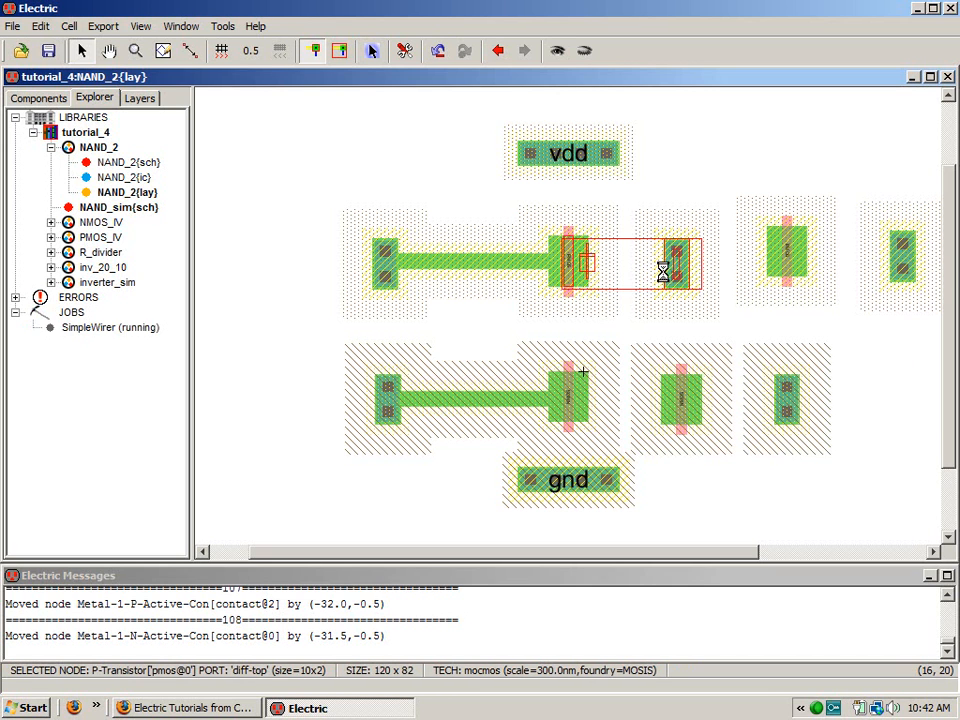
{"action": "left_click", "coordinate": [663, 275]}
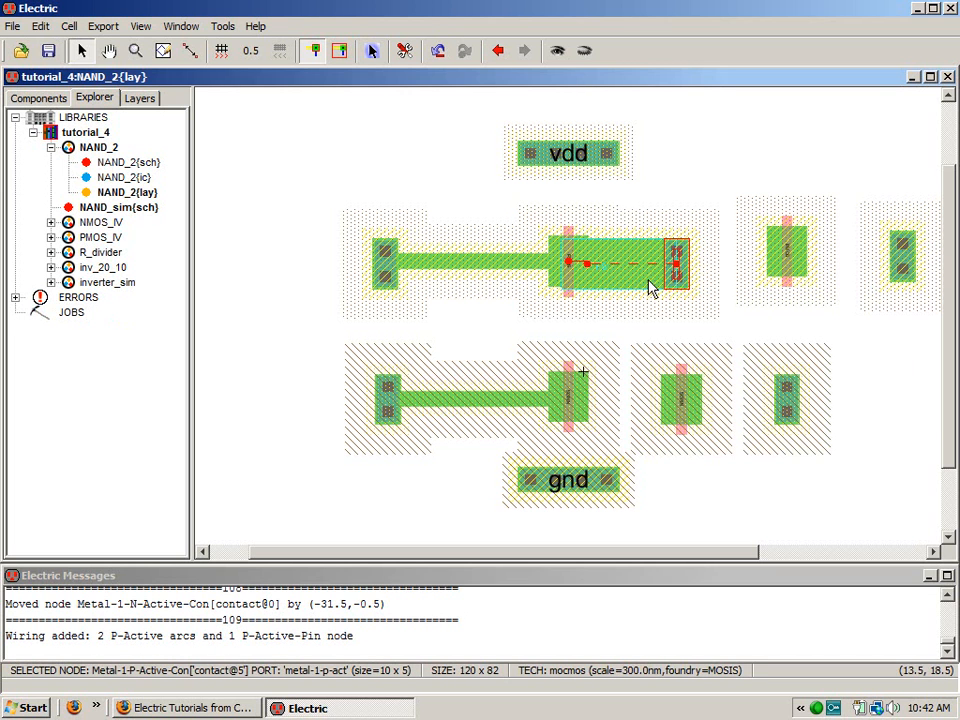
{"action": "left_click", "coordinate": [646, 285]}
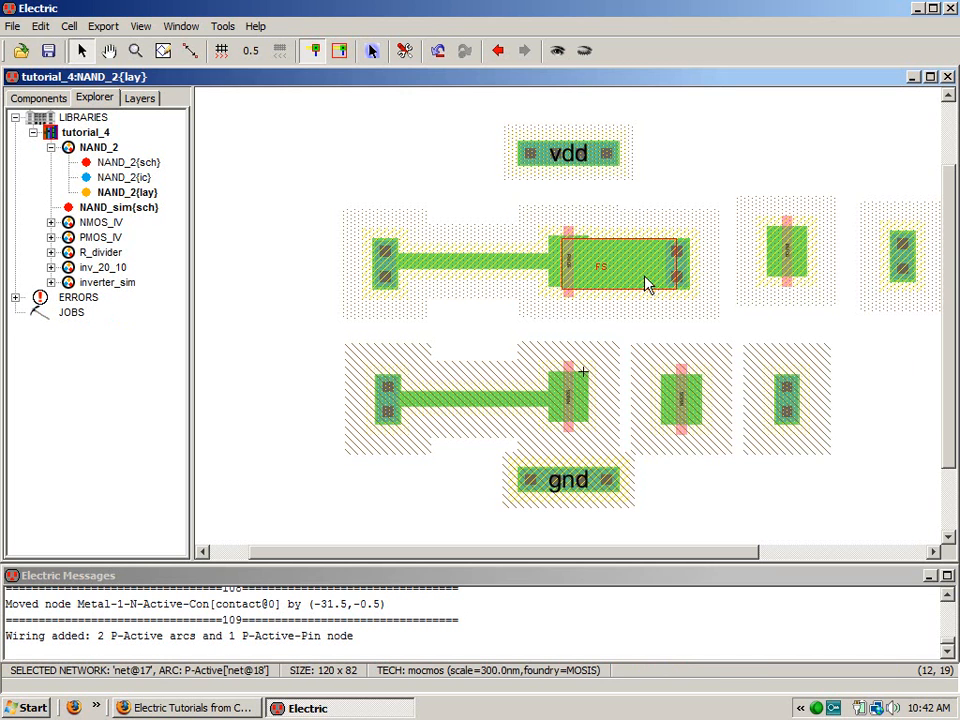
{"action": "double_click", "coordinate": [646, 285]}
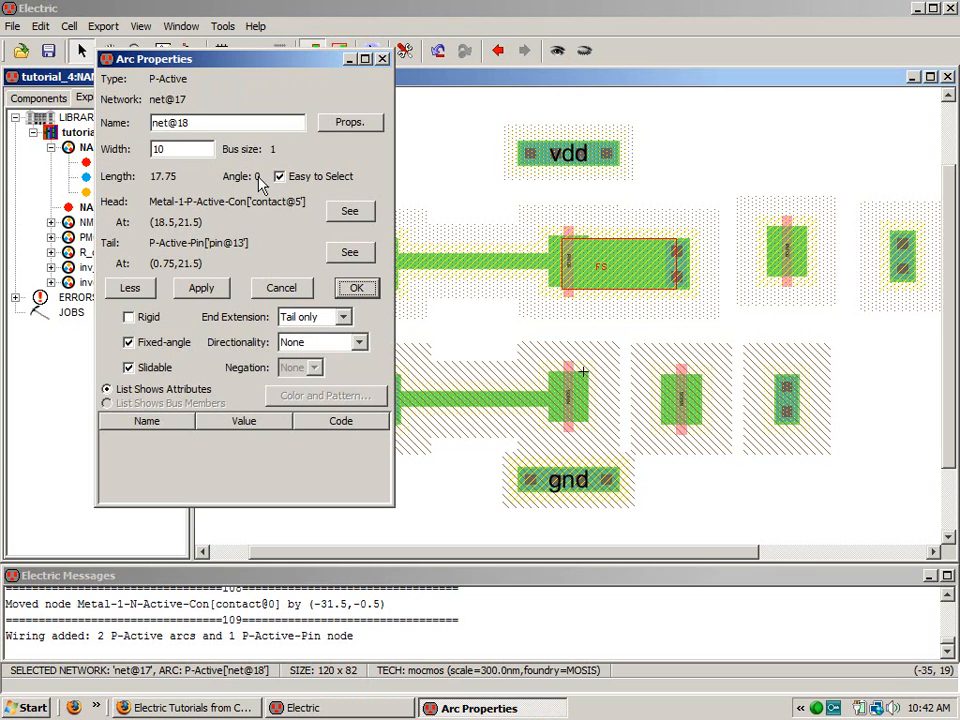
{"action": "type", "text": "3"}
{"action": "left_click", "coordinate": [201, 286]}
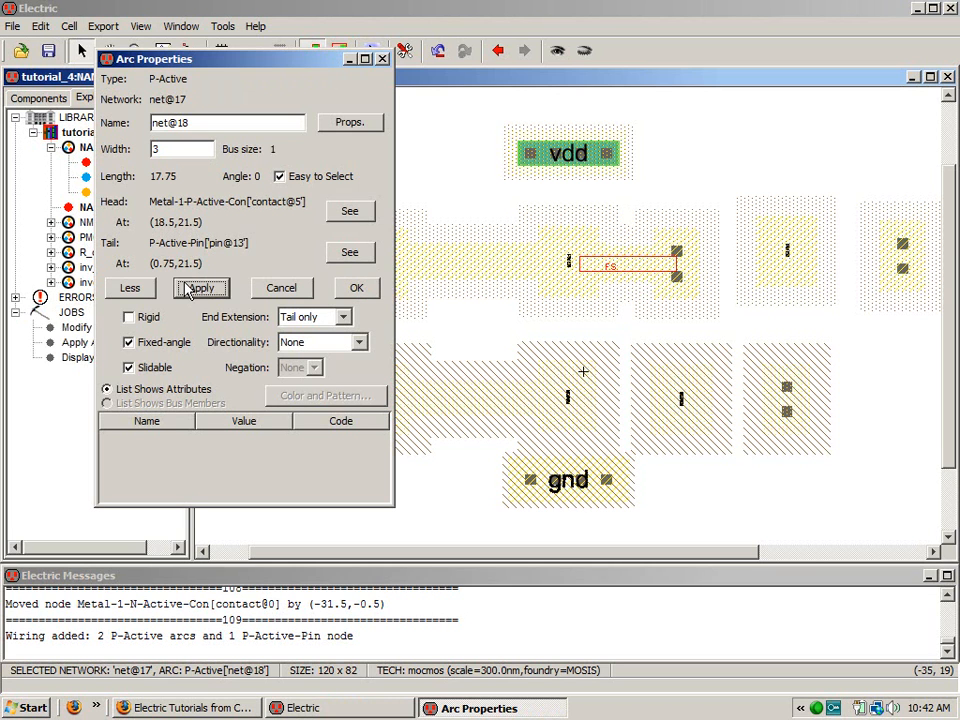
{"action": "left_click", "coordinate": [281, 287]}
{"action": "left_click", "coordinate": [875, 425]}
{"action": "key", "text": "ctrl+z"}
{"action": "key", "text": "ctrl+z"}
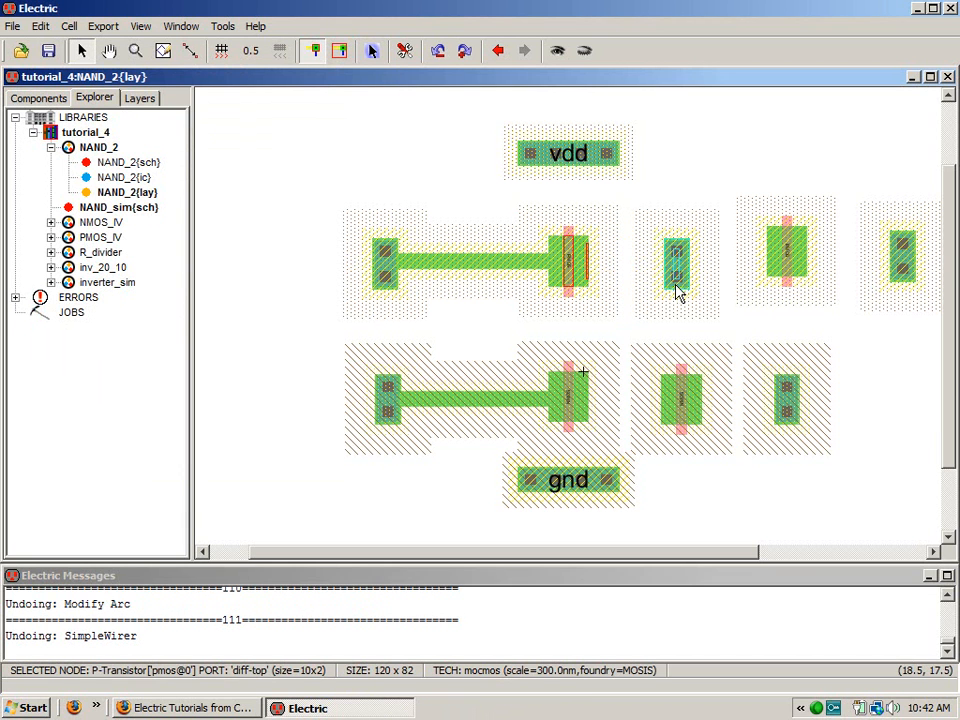
- Move the middle P-active contact up by 0.5 to align it with the first PMOS, and wire the two with a P-Active arc
{"action": "left_click", "coordinate": [678, 296]}
{"action": "left_click_drag", "start_coordinate": [678, 296], "coordinate": [678, 292]}
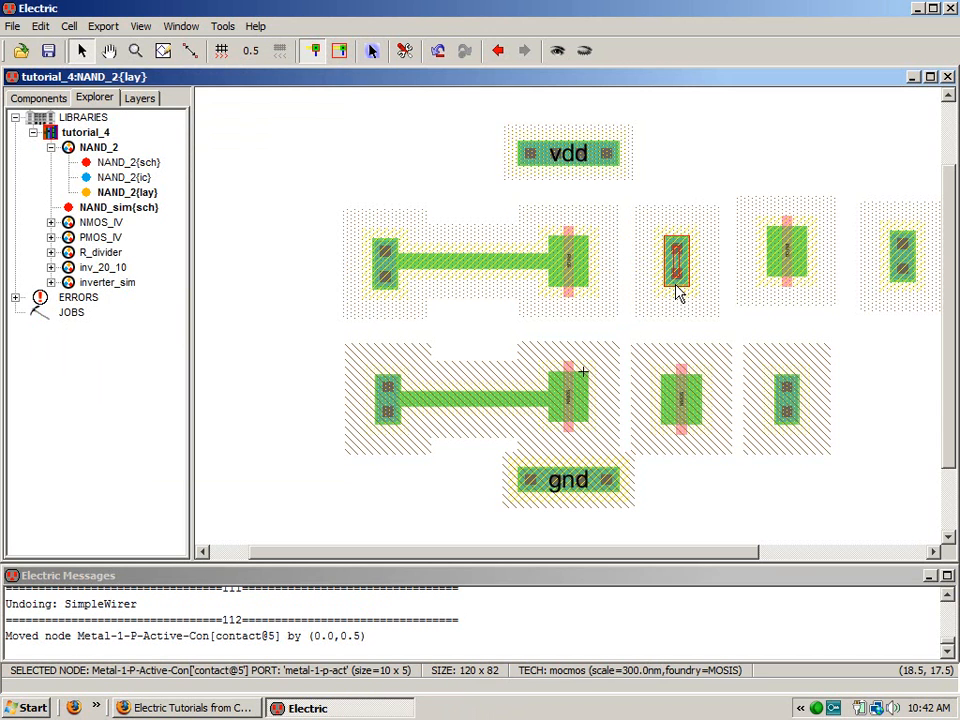
{"action": "left_click", "coordinate": [592, 270]}
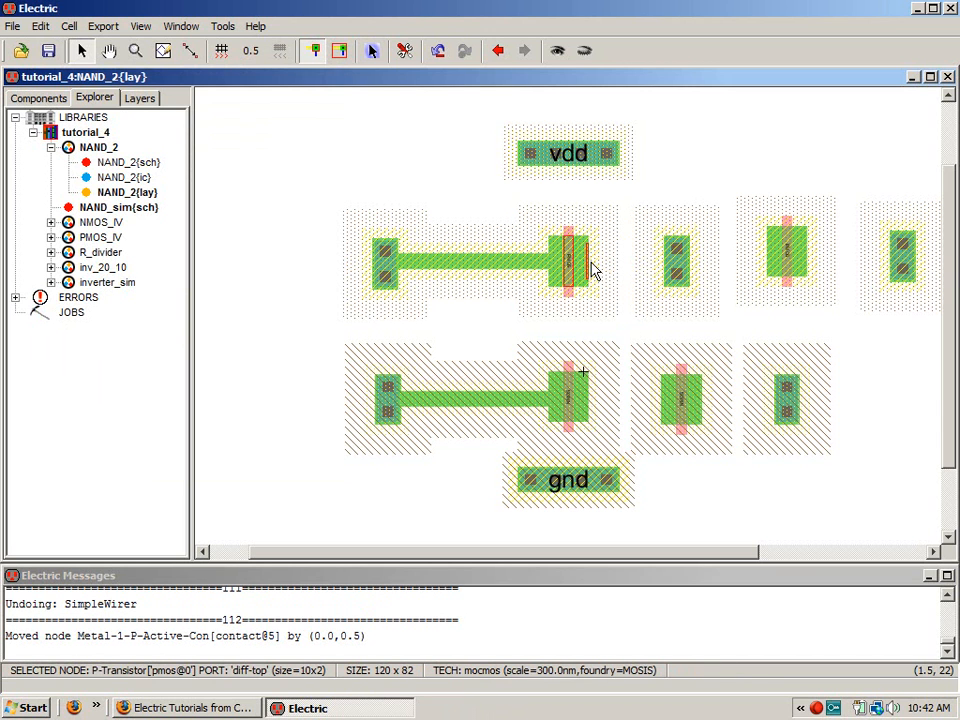
{"action": "right_click", "coordinate": [673, 265]}
{"action": "left_click", "coordinate": [865, 399]}
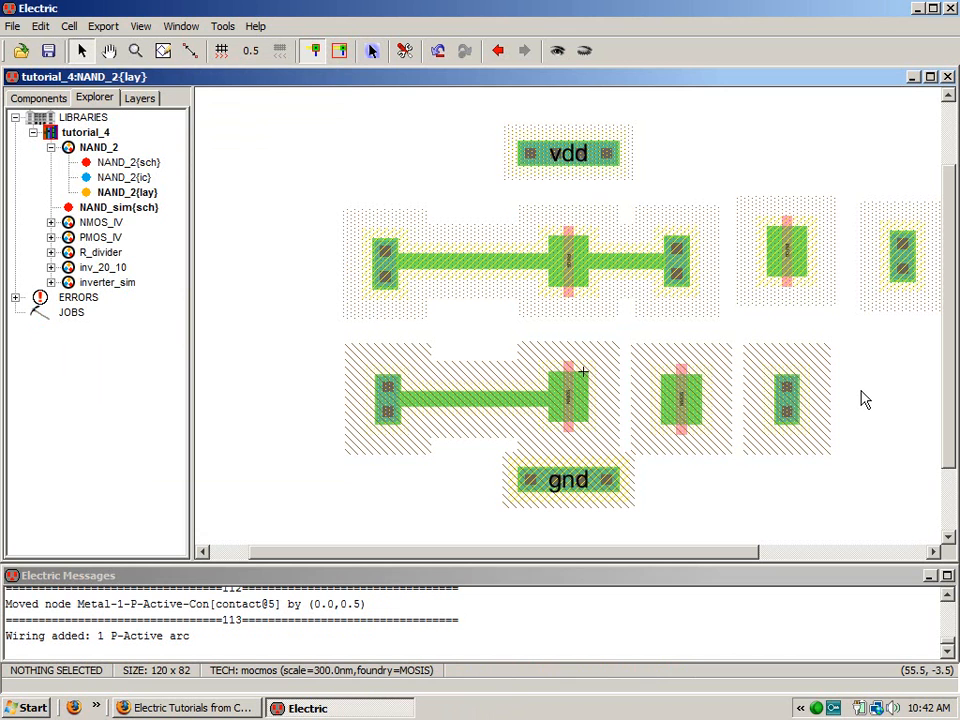
- Align the second PMOS vertically with the middle P-active contact, 2 units further left, and wire the two with a P-Active arc
{"action": "left_click_drag", "start_coordinate": [785, 258], "coordinate": [776, 282]}
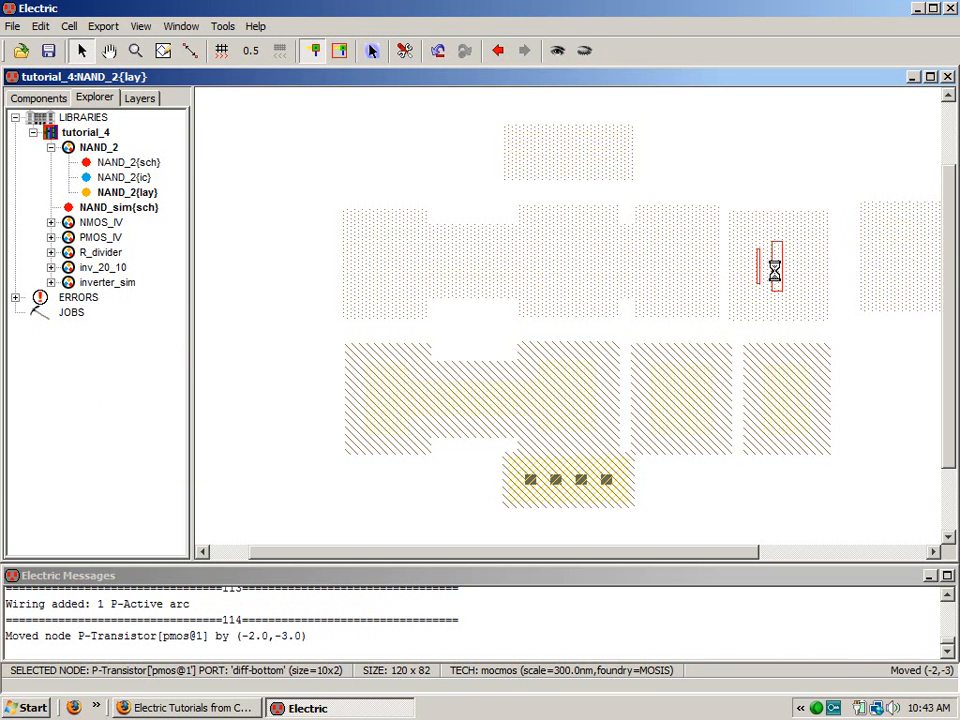
{"action": "key", "text": "Up"}
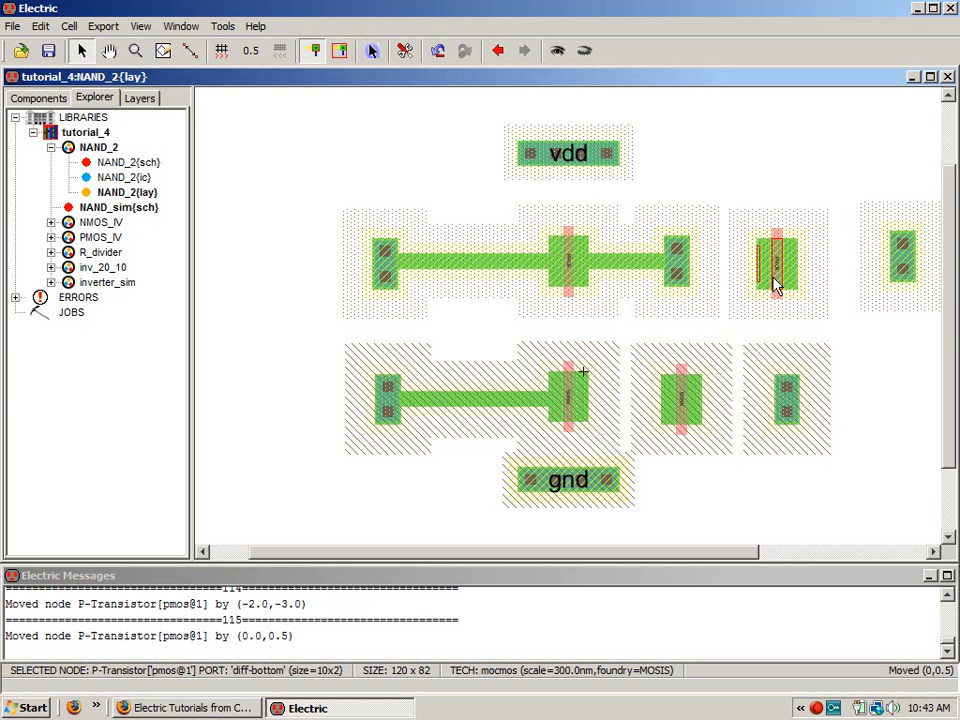
{"action": "key", "text": "Up"}
{"action": "left_click_drag", "start_coordinate": [634, 188], "coordinate": [814, 364]}
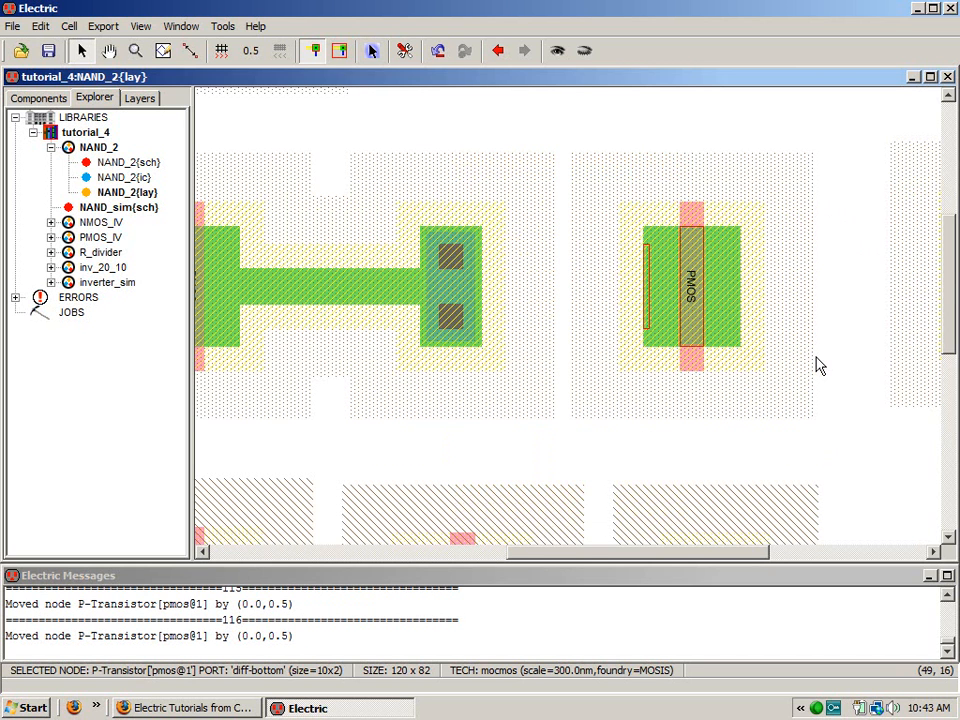
{"action": "right_click", "coordinate": [478, 288]}
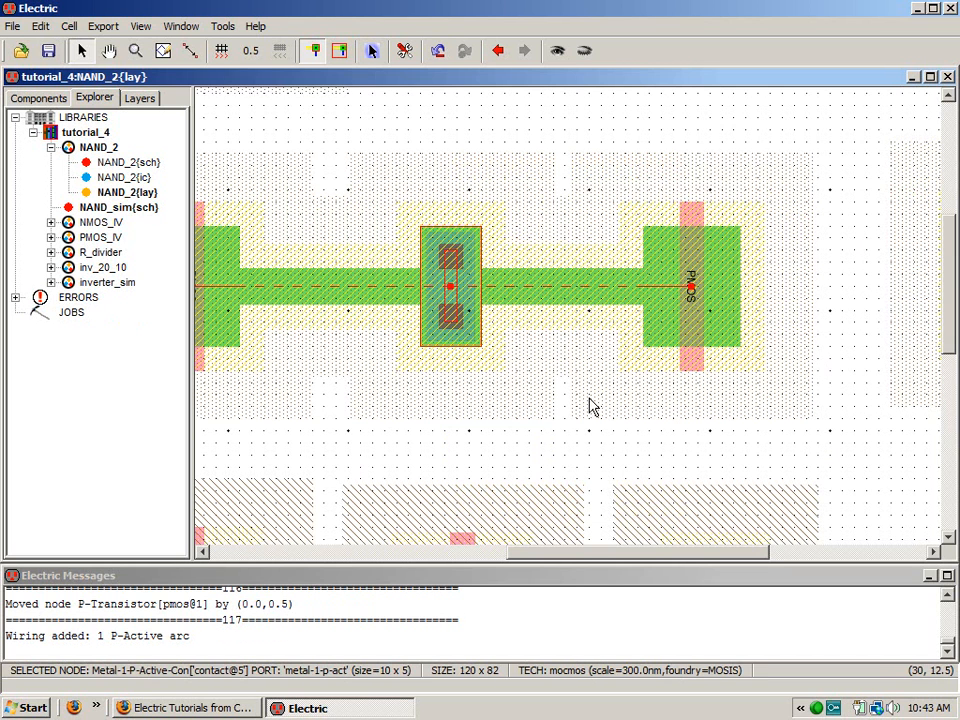
- Move the rightmost P-active contact down by 1 to align it with the second PMOS, and wire the two with a P-Active arc
{"action": "left_click", "coordinate": [48, 100]}
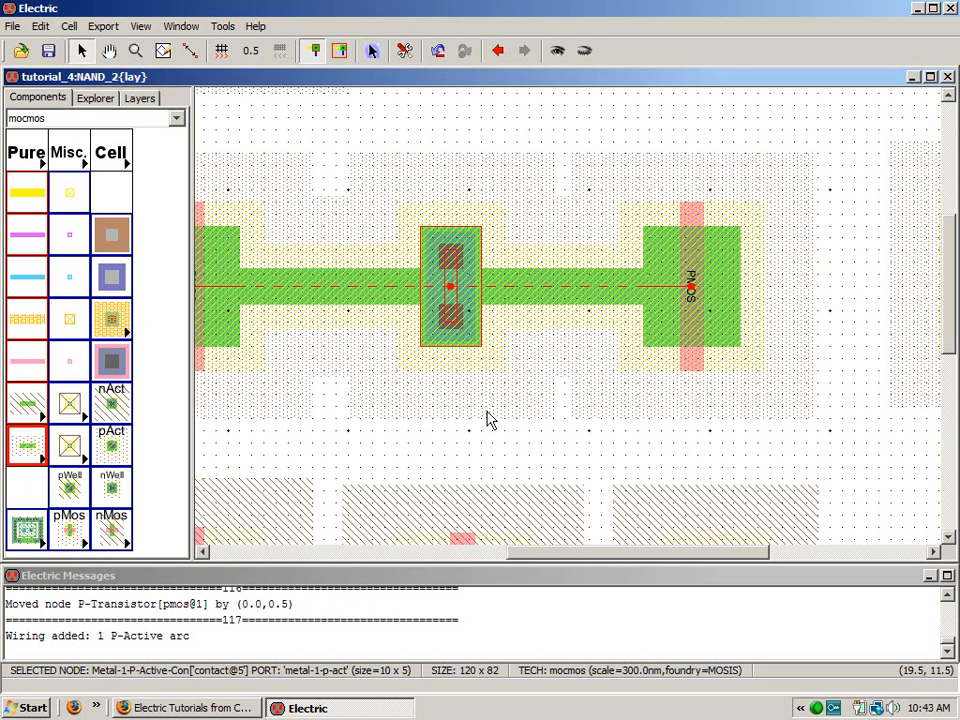
{"action": "left_click", "coordinate": [912, 552]}
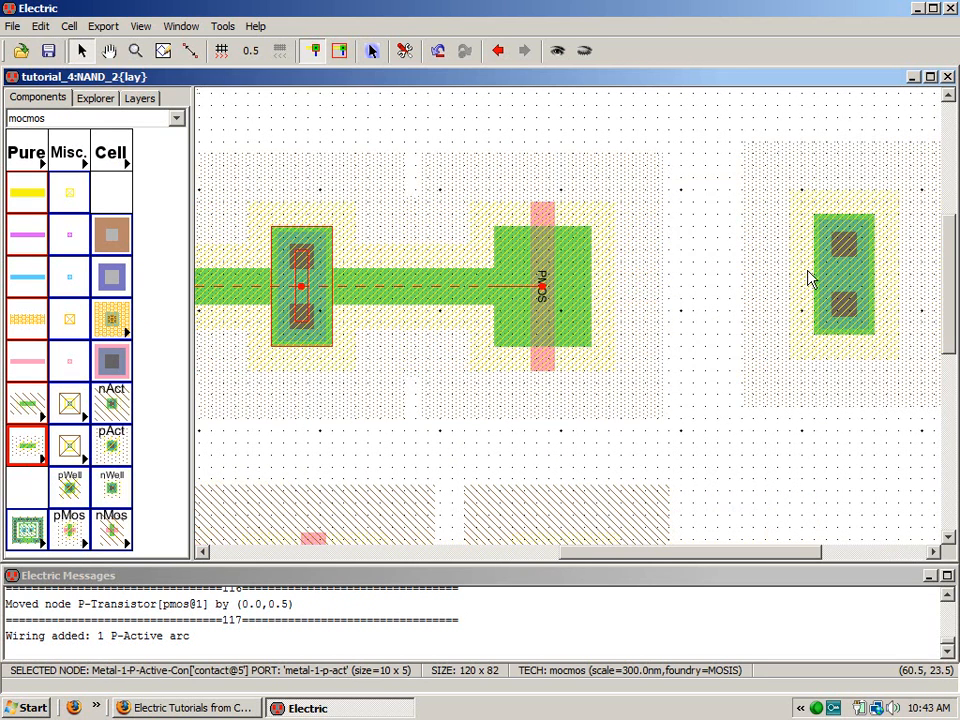
{"action": "left_click_drag", "start_coordinate": [816, 289], "coordinate": [829, 311]}
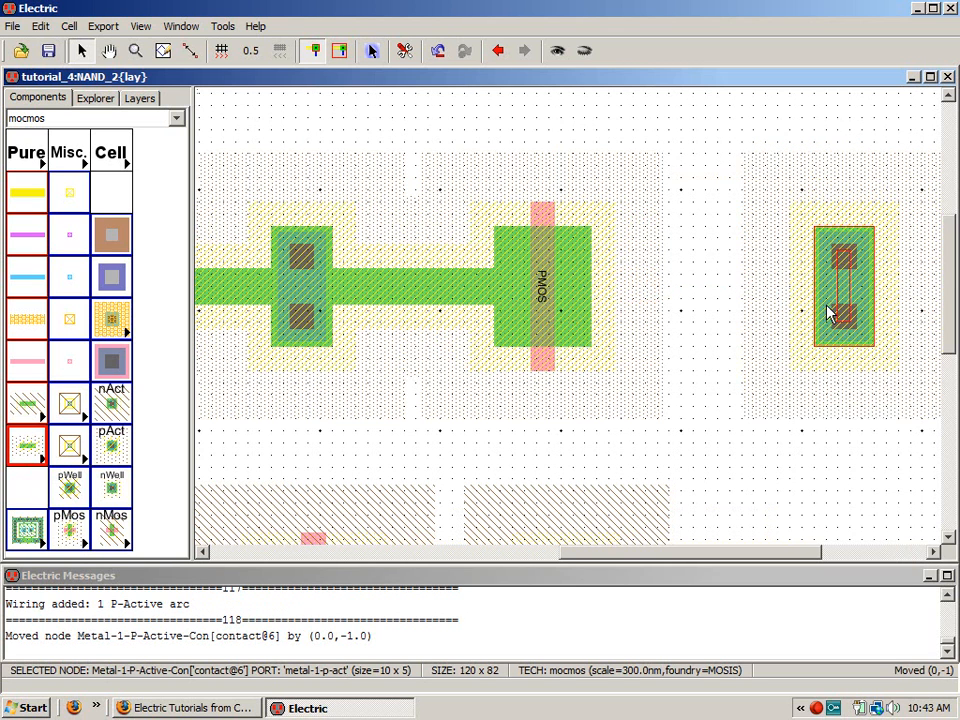
{"action": "right_click_drag", "start_coordinate": [596, 289], "coordinate": [592, 289]}
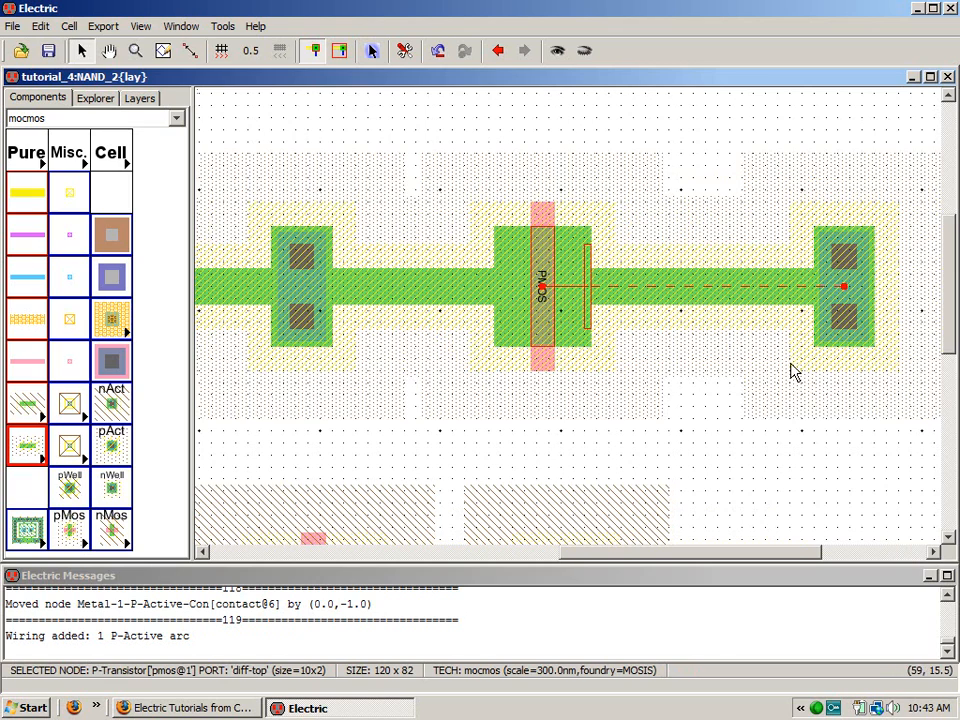
- Hide the grid and wire the first NMOS to the second, and the second to the right N-active contact, with N-Active arcs
{"action": "key", "text": "ctrl+9"}
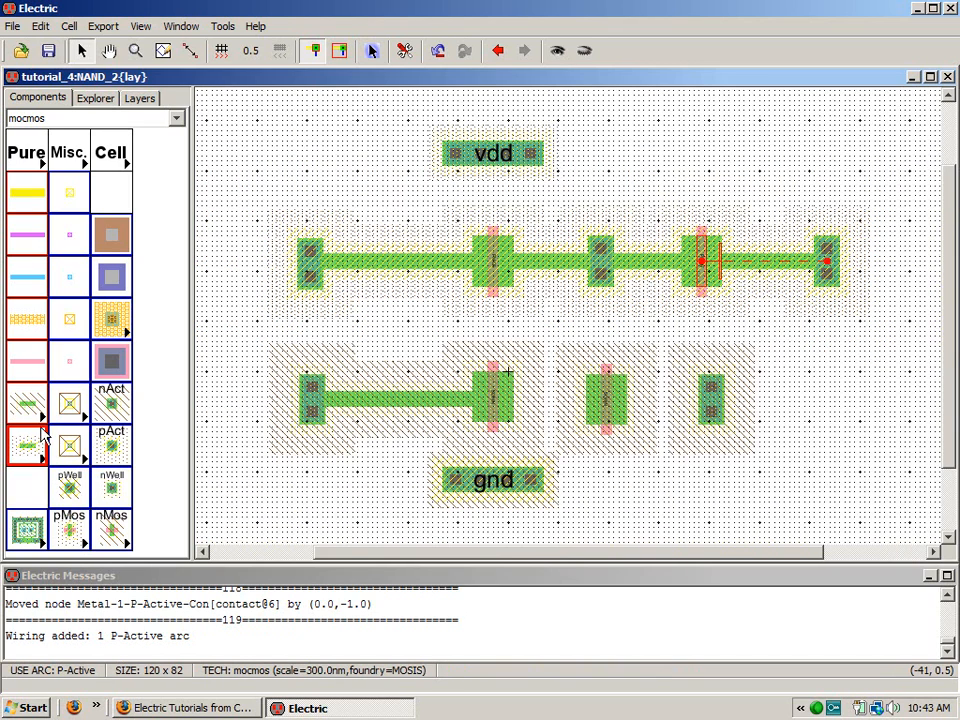
{"action": "left_click", "coordinate": [27, 278]}
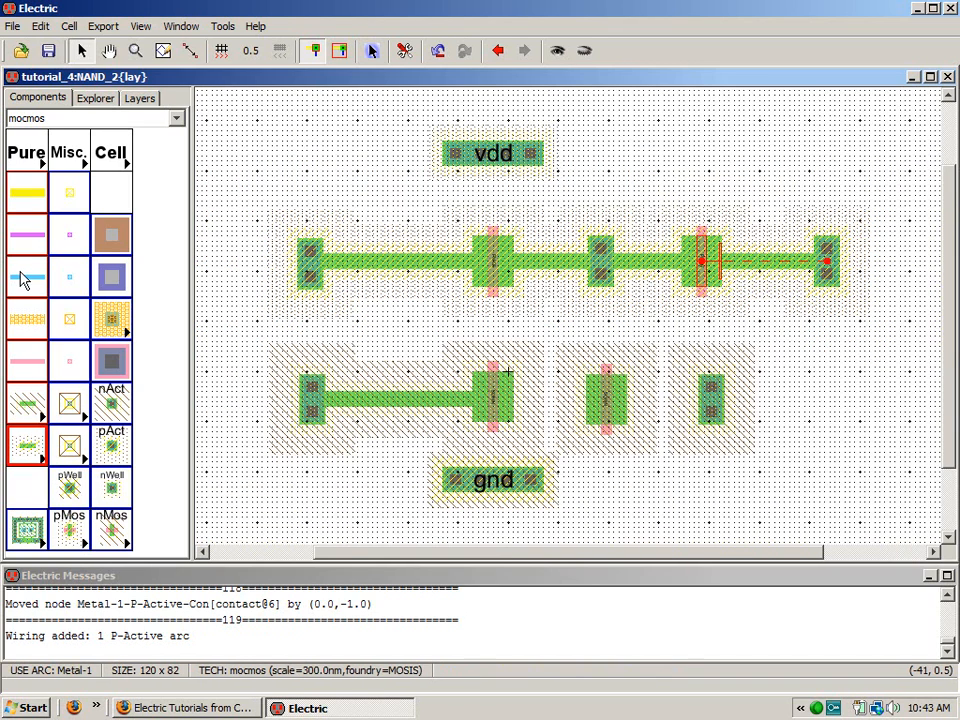
{"action": "key", "text": "ctrl+g"}
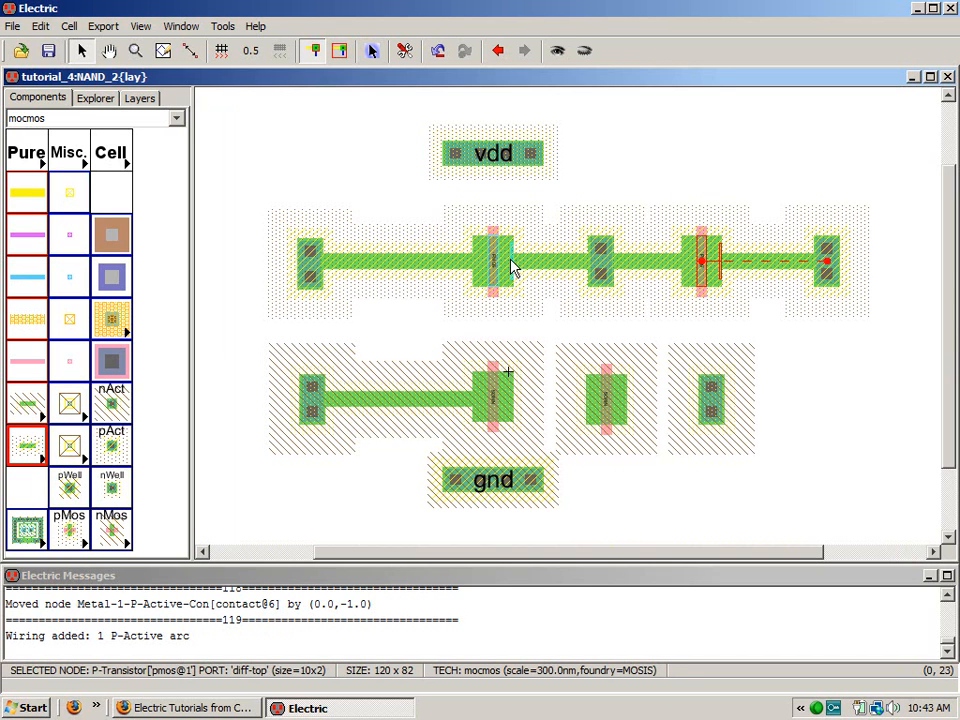
{"action": "left_click", "coordinate": [514, 401]}
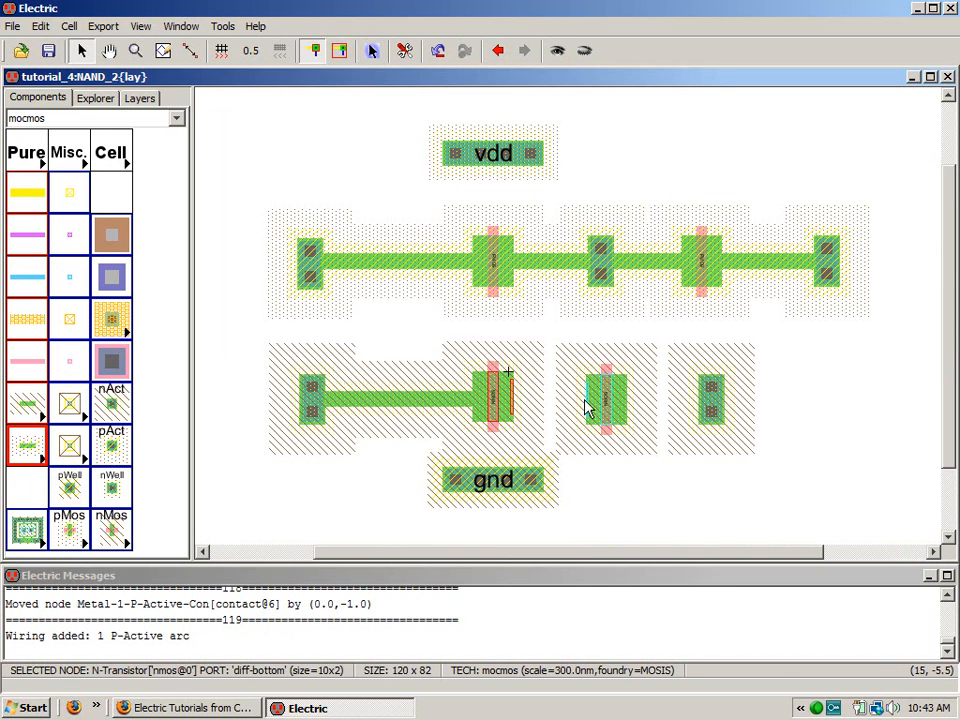
{"action": "right_click", "coordinate": [598, 416]}
{"action": "left_click", "coordinate": [630, 404]}
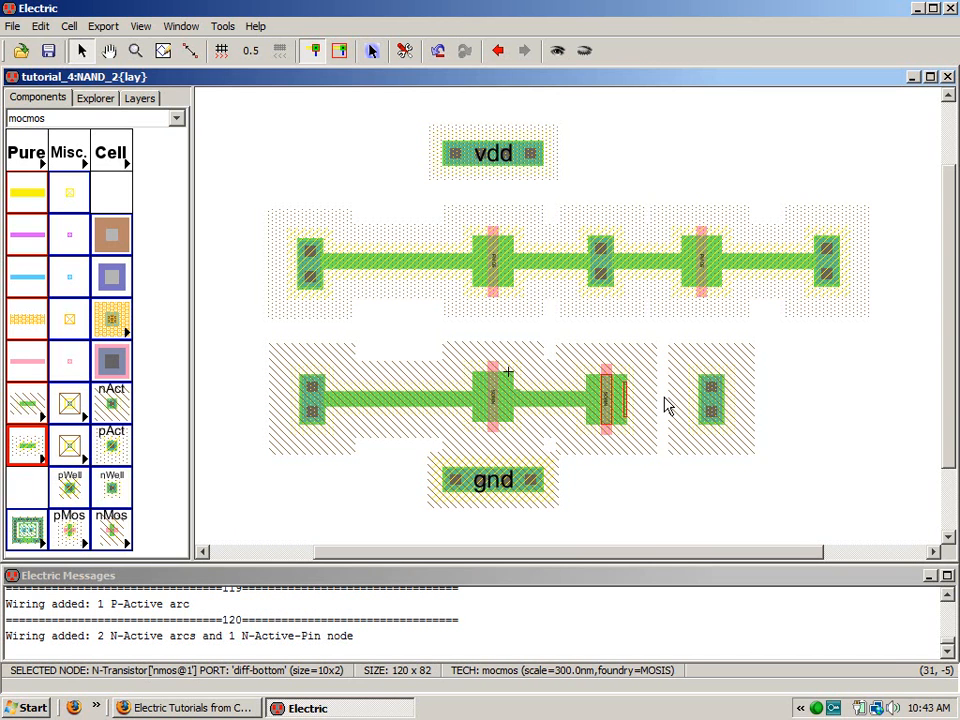
{"action": "right_click", "coordinate": [705, 401]}
{"action": "left_click", "coordinate": [808, 420]}
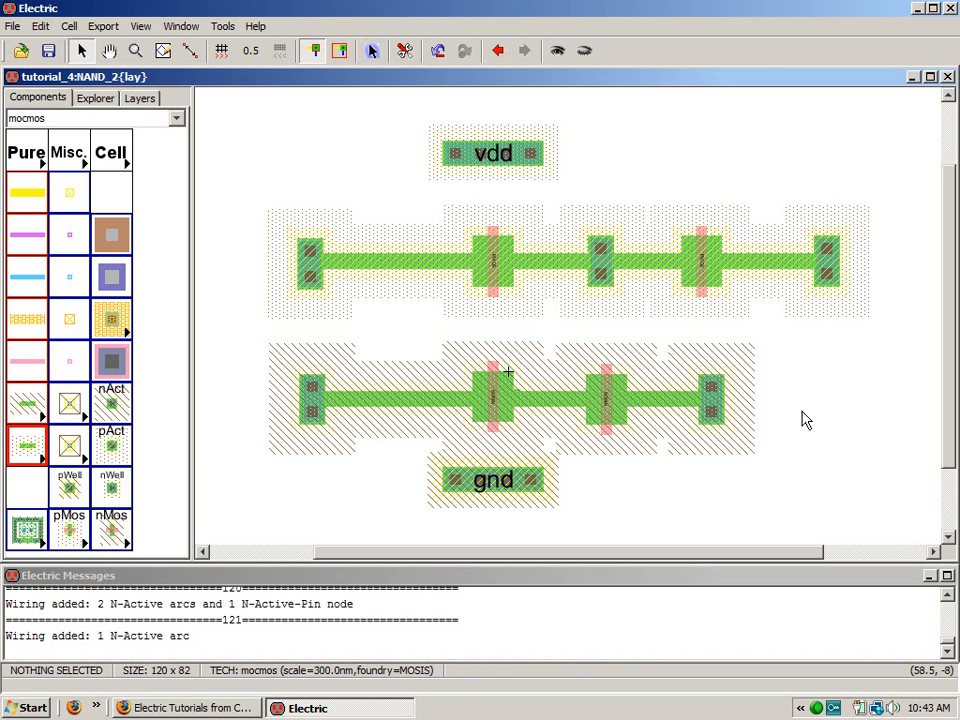
- Move the leftmost P-active contact right until it sits directly against the first PMOS transistor, fine-tuning its position in 0.5 steps
{"action": "left_click", "coordinate": [323, 286]}
{"action": "left_click_drag", "start_coordinate": [323, 286], "coordinate": [473, 286]}
{"action": "right_click_drag", "start_coordinate": [362, 201], "coordinate": [558, 347]}
{"action": "key", "text": "Right"}
{"action": "key", "text": "Right"}
{"action": "key", "text": "Right"}
{"action": "key", "text": "Right"}
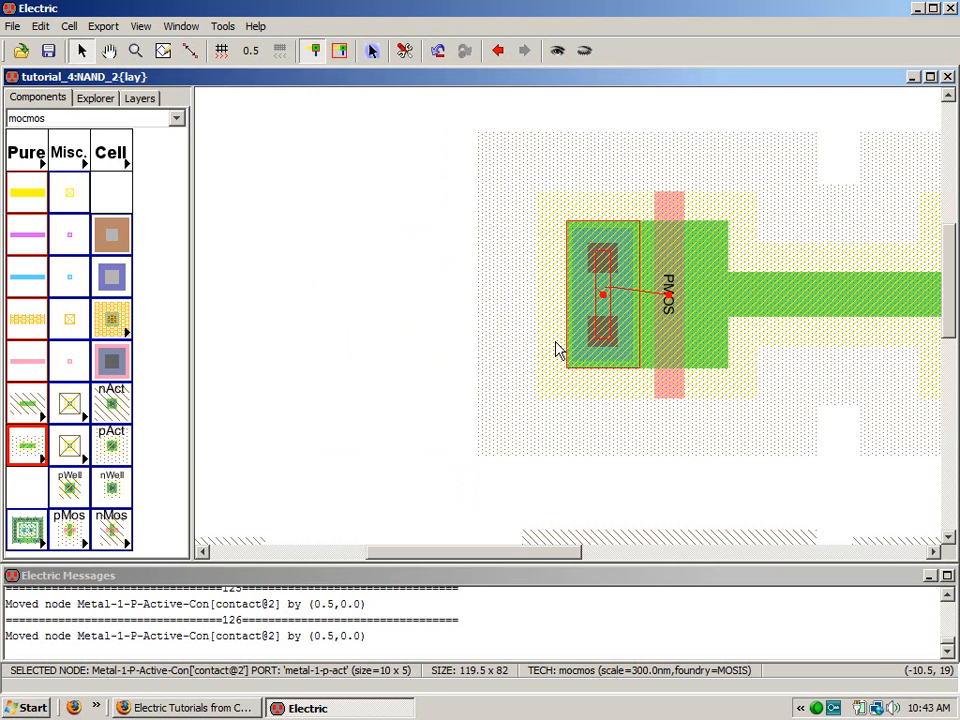
- Compact the PMOS row by moving the middle contact left by 15.5, the second PMOS by 27.5 and the rightmost contact by 45
{"action": "key", "text": "ctrl+9"}
{"action": "left_click_drag", "start_coordinate": [614, 286], "coordinate": [536, 285]}
{"action": "left_click_drag", "start_coordinate": [705, 285], "coordinate": [567, 290]}
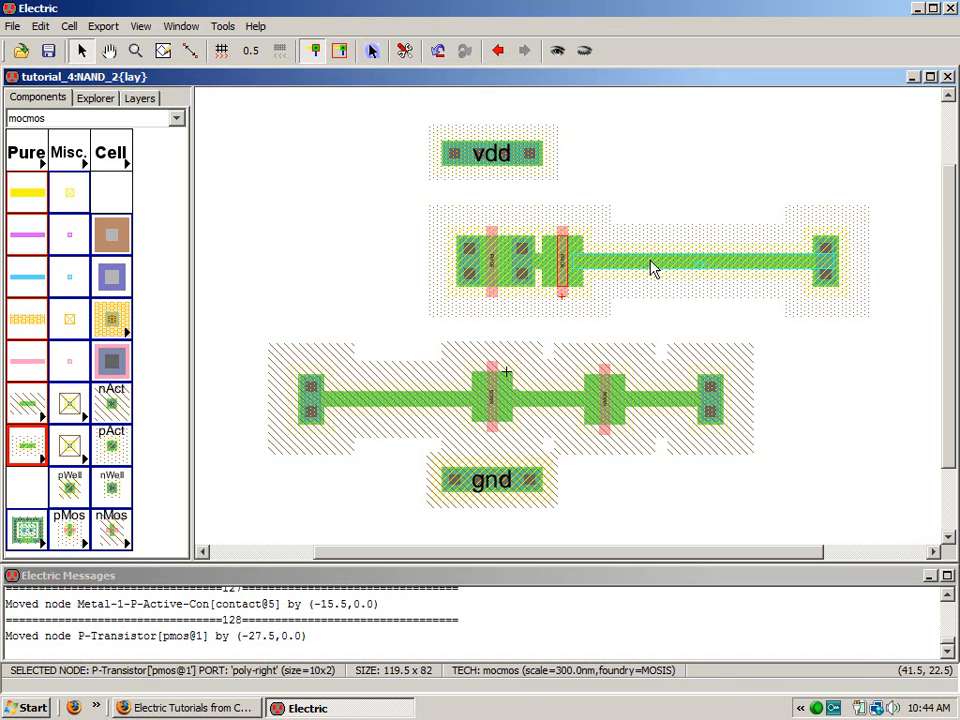
{"action": "left_click", "coordinate": [828, 285]}
{"action": "left_click_drag", "start_coordinate": [828, 285], "coordinate": [603, 285]}
- Compact the NMOS row by moving the right contact left by 14, that contact with the second NMOS by 14.5, and the left contact right by 30
{"action": "left_click_drag", "start_coordinate": [714, 424], "coordinate": [628, 428]}
{"action": "left_click_drag", "start_coordinate": [739, 418], "coordinate": [604, 398]}
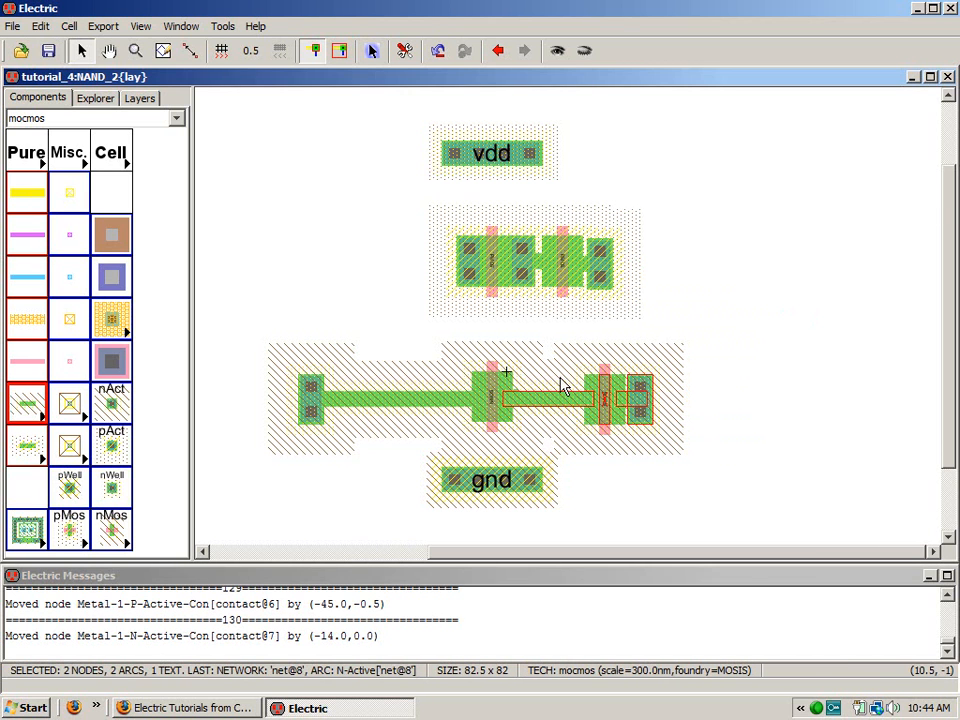
{"action": "left_click", "coordinate": [561, 401], "text": "shift"}
{"action": "left_click_drag", "start_coordinate": [641, 429], "coordinate": [572, 430]}
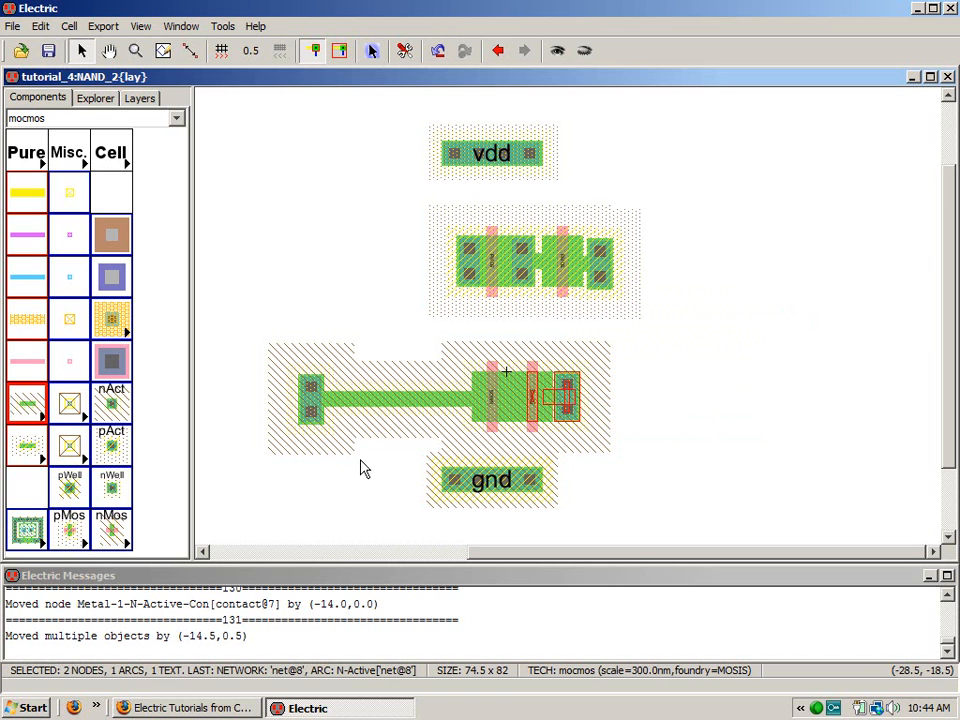
{"action": "left_click_drag", "start_coordinate": [317, 428], "coordinate": [465, 420]}
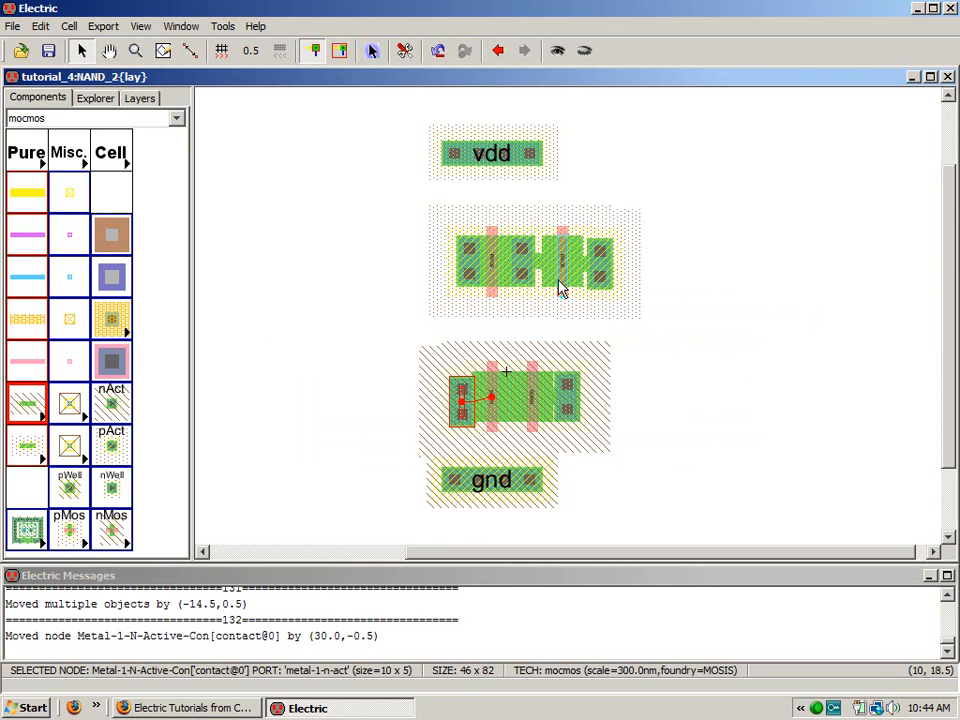
- Nudge the middle P-active contact left by 1 towards the first PMOS transistor
{"action": "left_click_drag", "start_coordinate": [380, 160], "coordinate": [785, 345]}
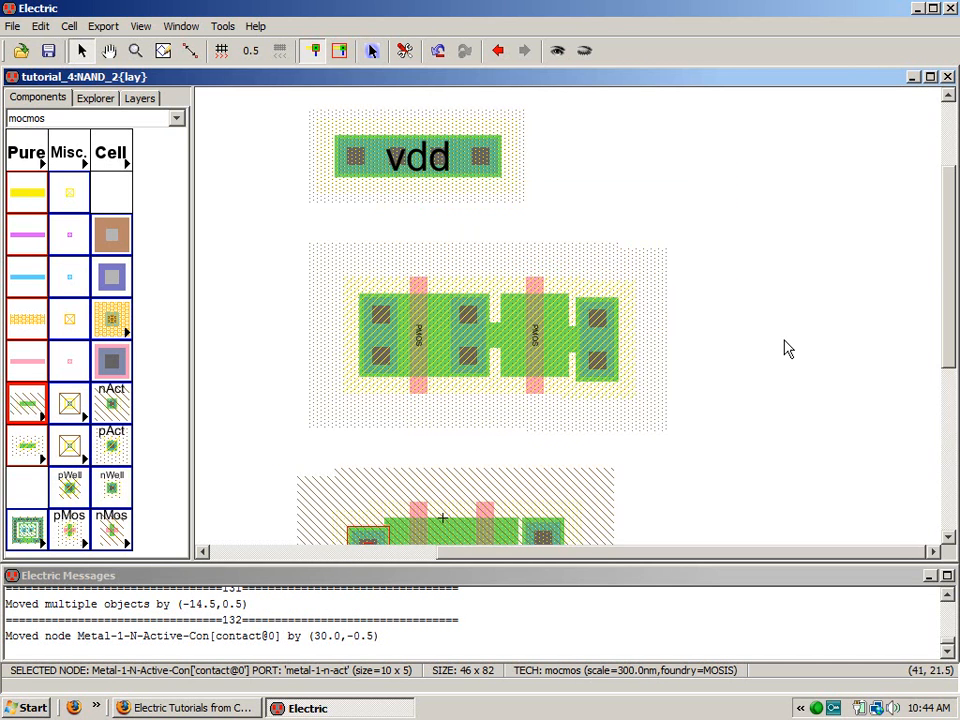
{"action": "left_click", "coordinate": [478, 368]}
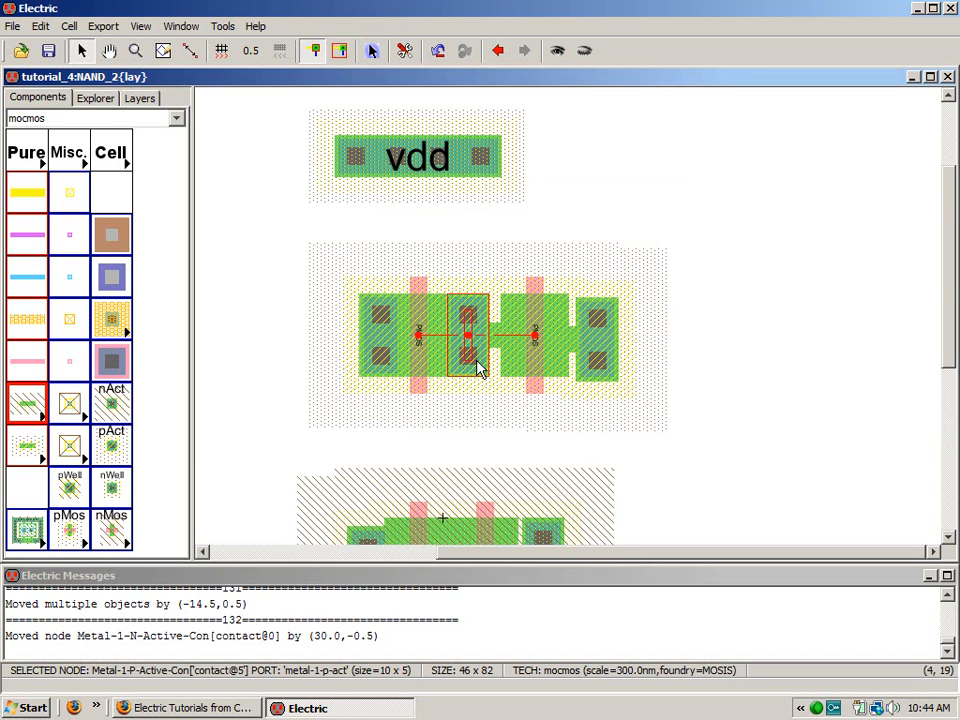
{"action": "key", "text": "Left"}
{"action": "key", "text": "Left"}
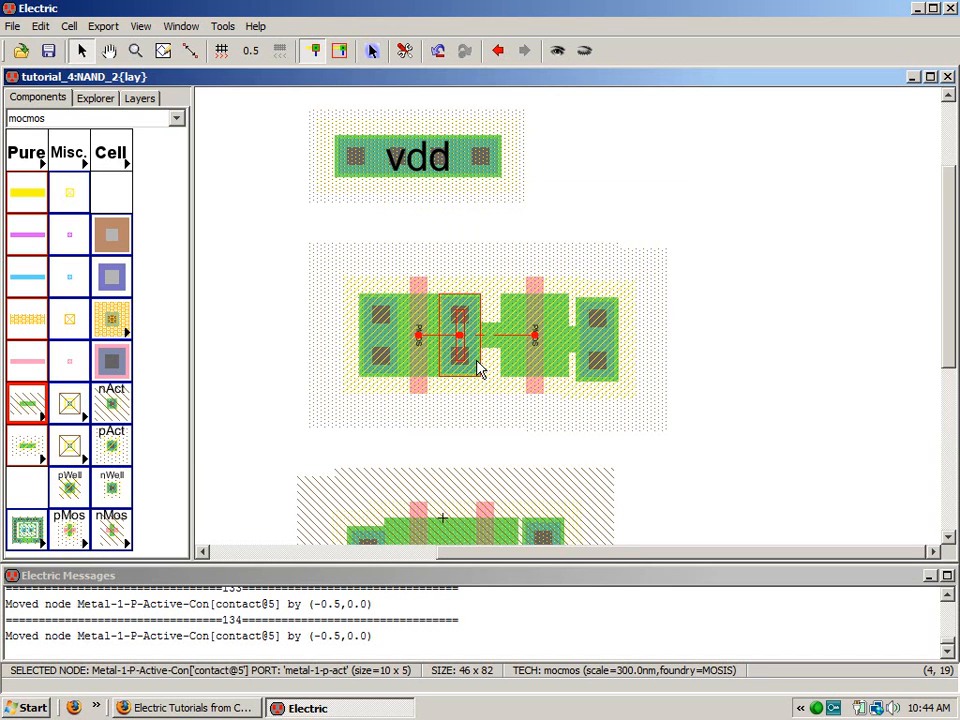
- Nudge the second PMOS transistor left by 4 so it abuts the middle P-active contact
{"action": "left_click", "coordinate": [529, 371]}
{"action": "key", "text": "Left"}
{"action": "key", "text": "Left"}
{"action": "key", "text": "Left"}
{"action": "key", "text": "Left"}
{"action": "key", "text": "Left"}
{"action": "key", "text": "Left"}
{"action": "key", "text": "Left"}
{"action": "key", "text": "Left"}
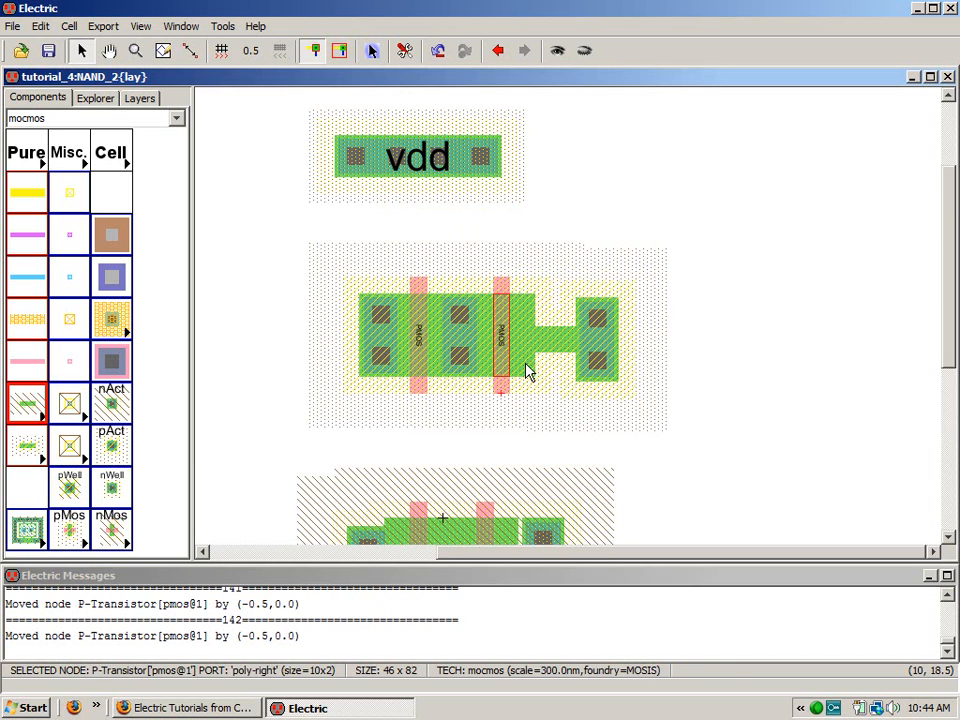
- Move the rightmost P-active contact left by 6 and up by 0.5 so it abuts and aligns with the second PMOS transistor
{"action": "right_click_drag", "start_coordinate": [611, 364], "coordinate": [610, 355]}
{"action": "key", "text": "Left"}
{"action": "key", "text": "Left"}
{"action": "key", "text": "Left"}
{"action": "key", "text": "Left"}
{"action": "key", "text": "Left"}
{"action": "key", "text": "Left"}
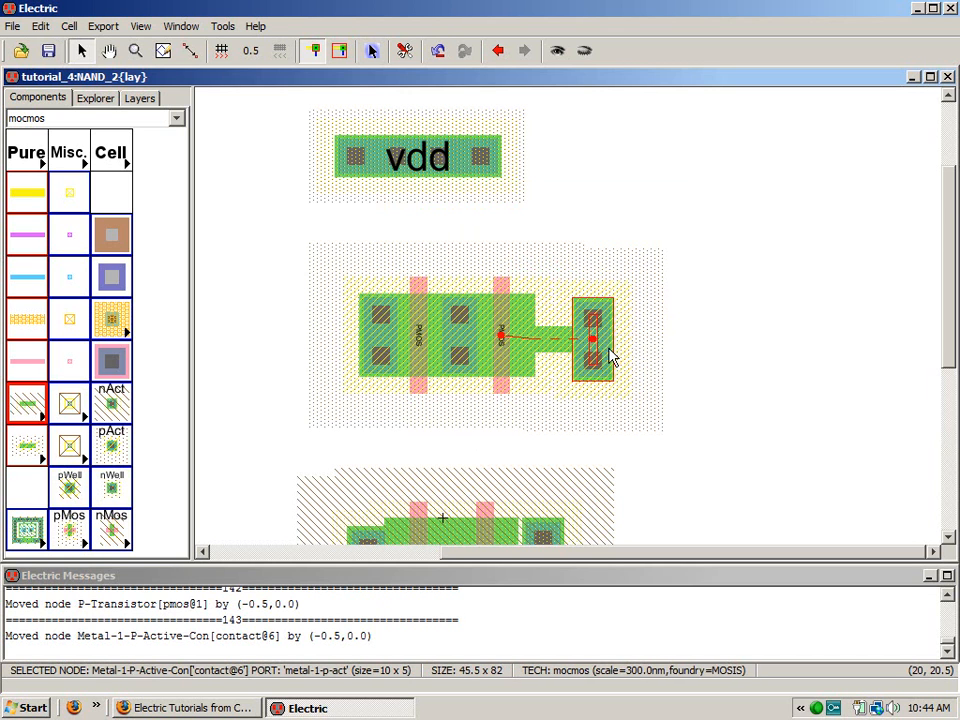
{"action": "key", "text": "Up"}
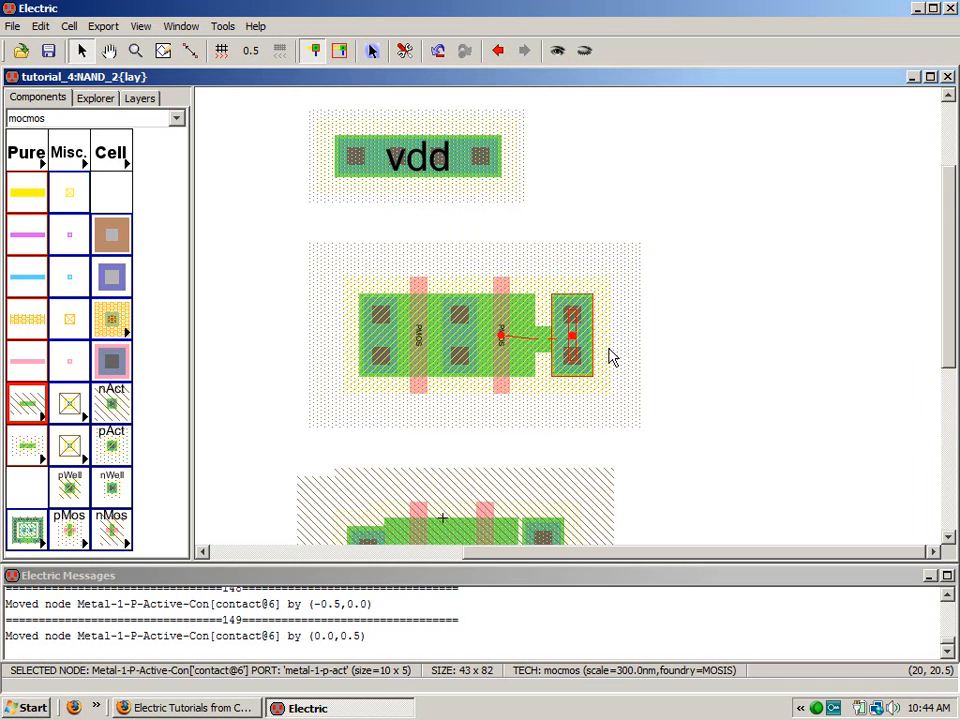
{"action": "key", "text": "Left"}
{"action": "key", "text": "Left"}
{"action": "key", "text": "Left"}
{"action": "key", "text": "Left"}
{"action": "key", "text": "Left"}
{"action": "key", "text": "Left"}
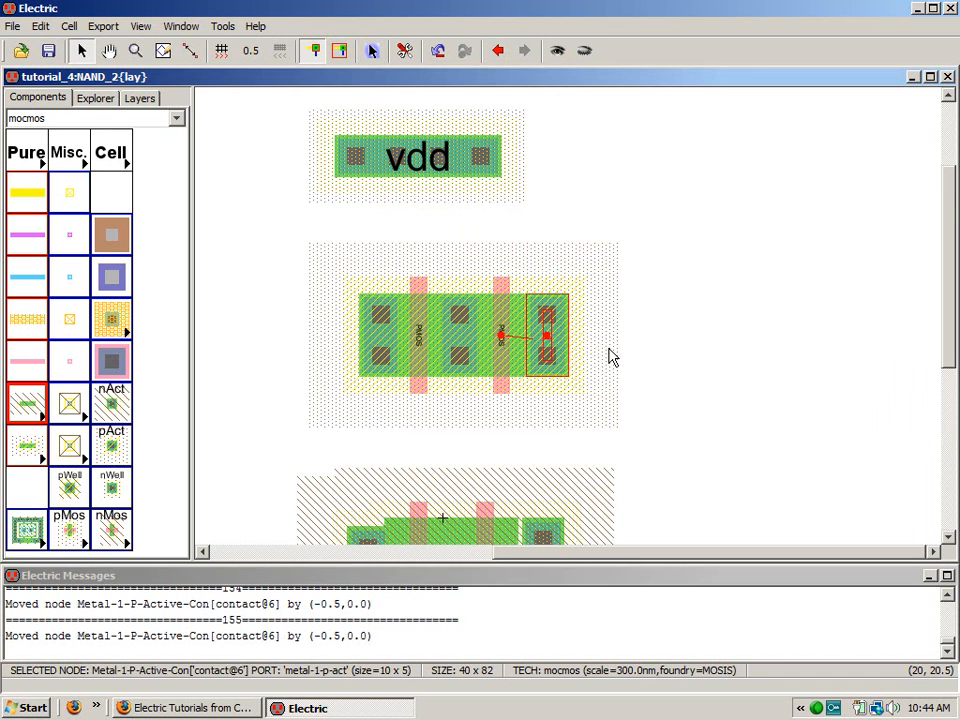
- Move the vdd N-well contact with its export label right by 5.5 to centre it above the PMOS row
{"action": "left_click_drag", "start_coordinate": [572, 175], "coordinate": [246, 111]}
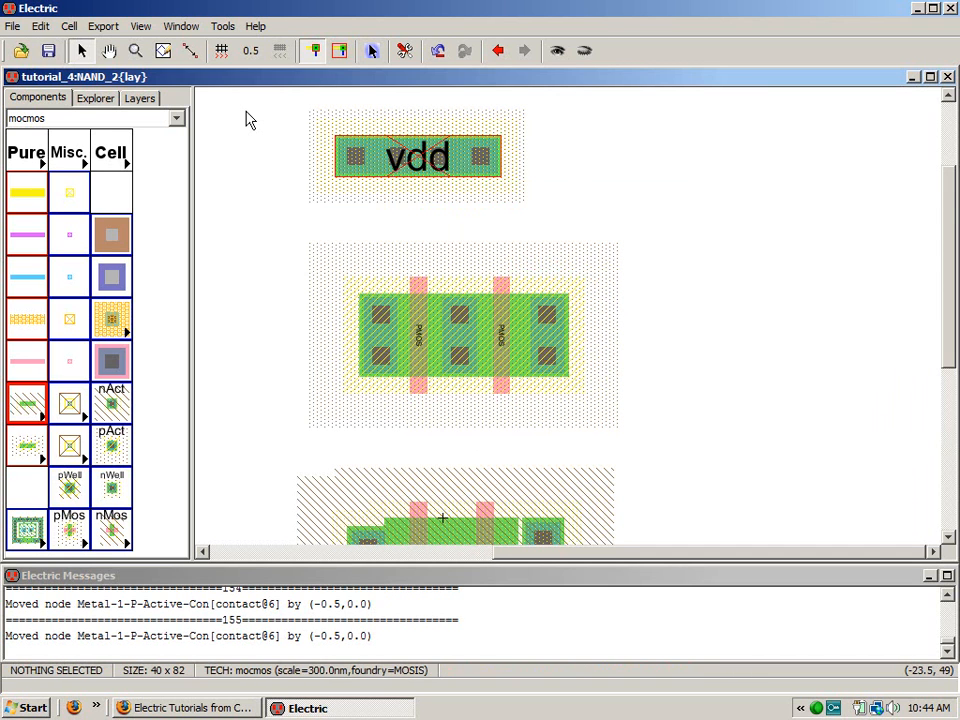
{"action": "key", "text": "Right"}
{"action": "key", "text": "Right"}
{"action": "key", "text": "Right"}
{"action": "key", "text": "Right"}
{"action": "key", "text": "Right"}
{"action": "key", "text": "Right"}
{"action": "key", "text": "Right"}
{"action": "key", "text": "Right"}
{"action": "key", "text": "Right"}
{"action": "key", "text": "Right"}
{"action": "key", "text": "Right"}
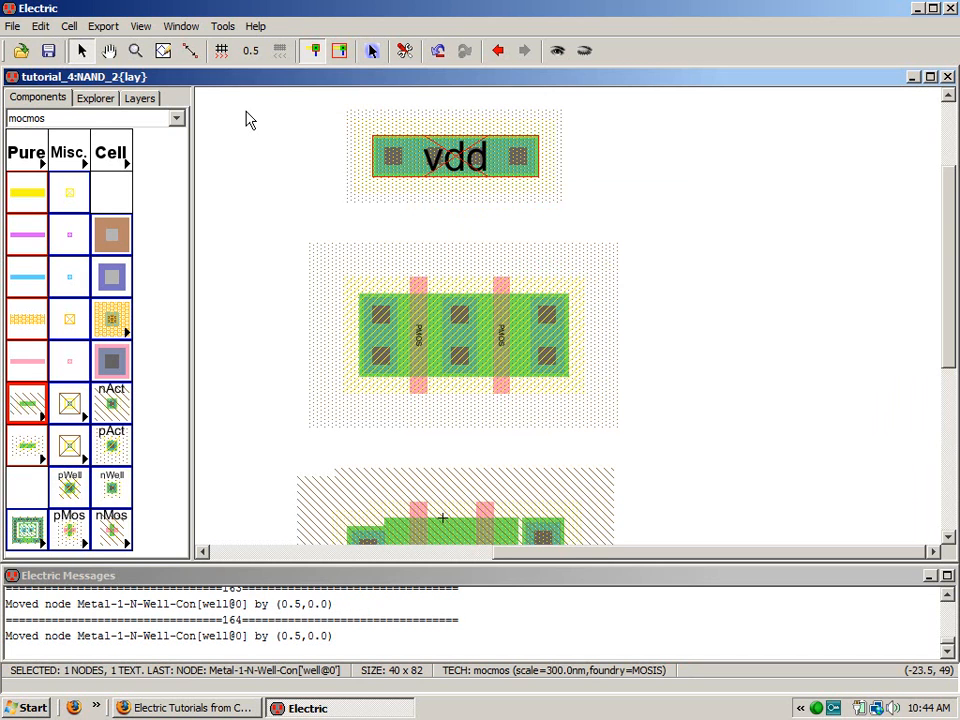
- Lower the vdd N-well contact by 5 so its well joins the PMOS row's N-well, and deselect it
{"action": "key", "text": "Down"}
{"action": "key", "text": "Down"}
{"action": "key", "text": "Down"}
{"action": "key", "text": "Down"}
{"action": "key", "text": "Down"}
{"action": "key", "text": "Down"}
{"action": "key", "text": "Down"}
{"action": "key", "text": "Down"}
{"action": "key", "text": "Down"}
{"action": "key", "text": "Down"}
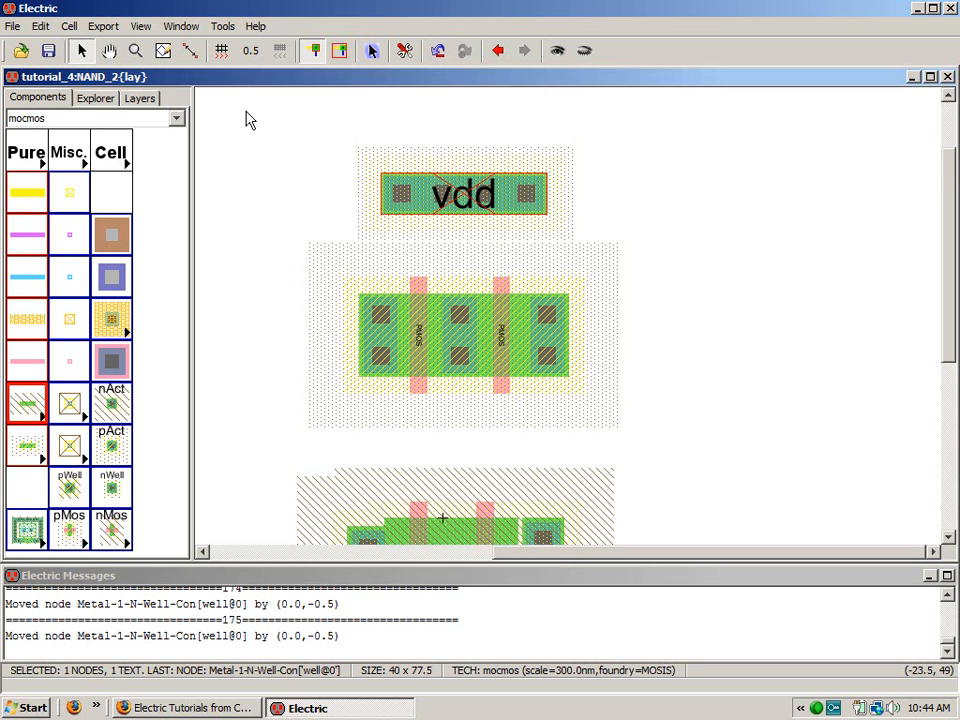
{"action": "left_click", "coordinate": [720, 398]}
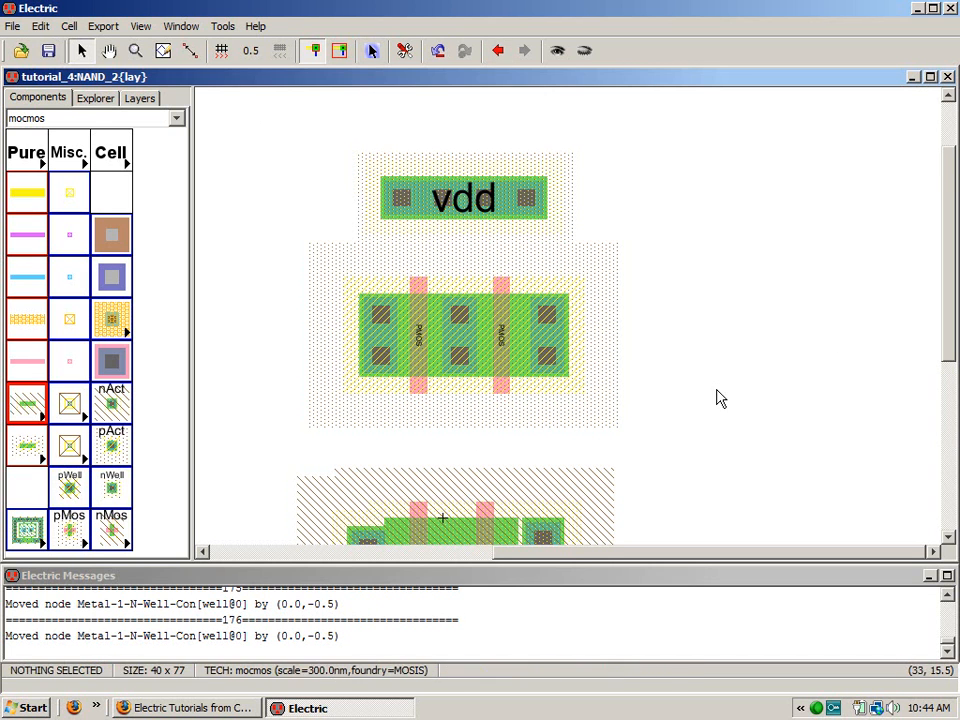
- Move the right N-active contact 2 units left against the NMOS pair and the left N-active contact 1 unit up
{"action": "left_click", "coordinate": [948, 538]}
{"action": "left_click", "coordinate": [948, 538]}
{"action": "left_click", "coordinate": [948, 541]}
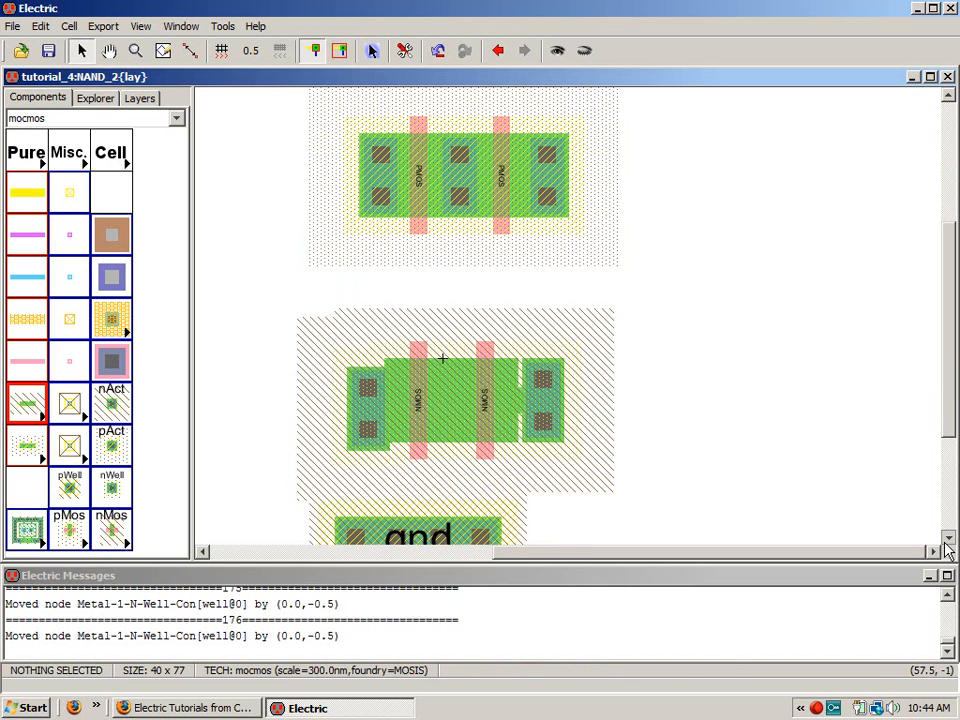
{"action": "left_click", "coordinate": [534, 387]}
{"action": "key", "text": "Left"}
{"action": "key", "text": "Left"}
{"action": "key", "text": "Left"}
{"action": "key", "text": "Left"}
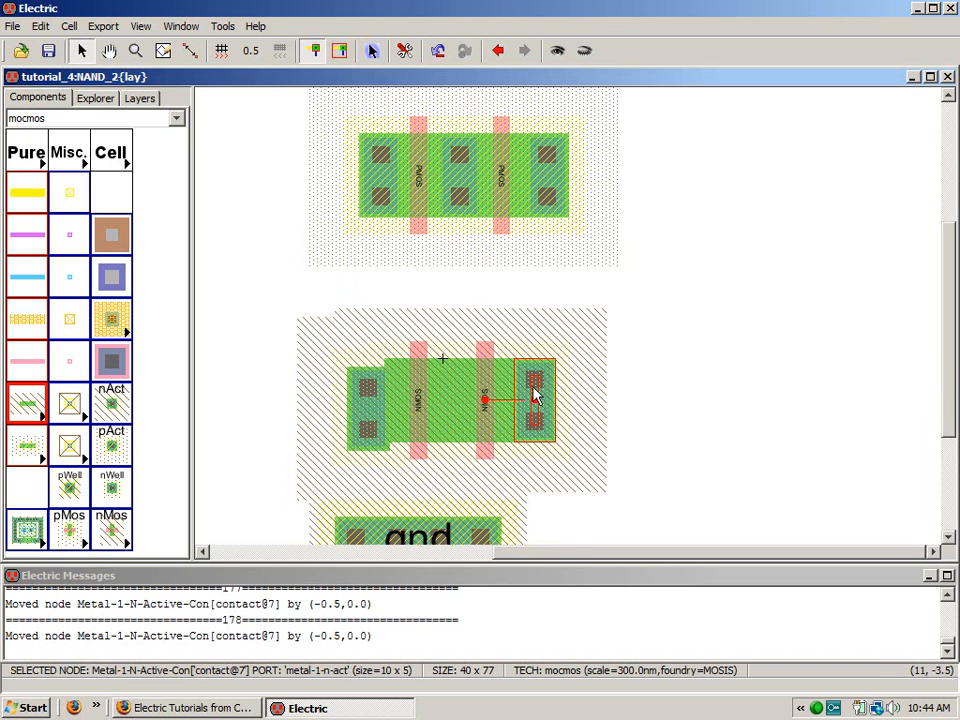
{"action": "left_click", "coordinate": [357, 437]}
{"action": "key", "text": "Up"}
{"action": "key", "text": "Up"}
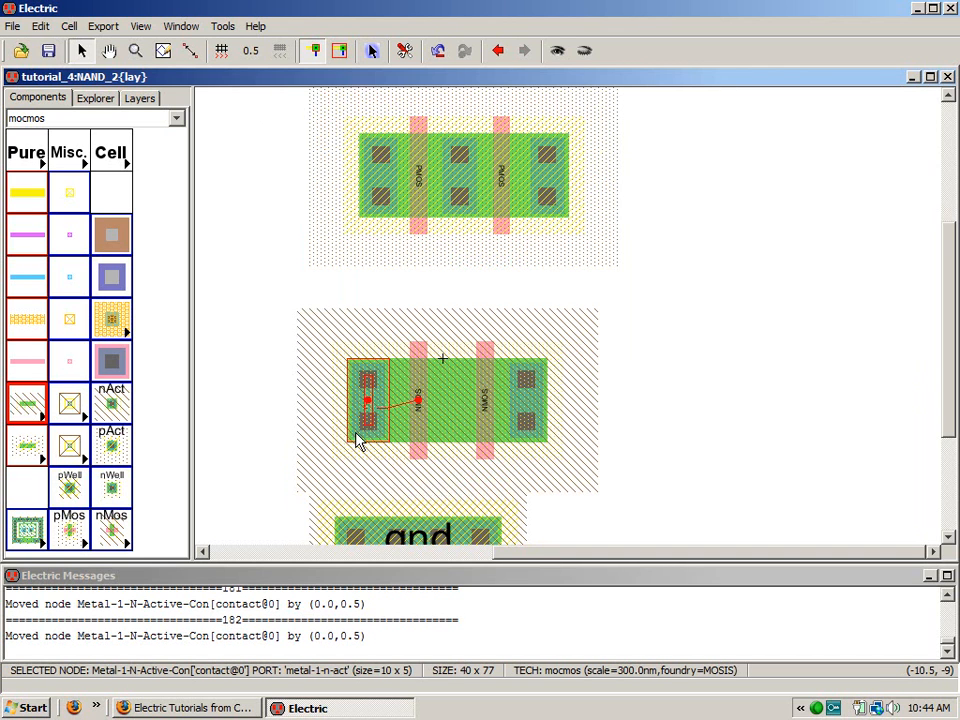
- Move the gnd P-well contact 4 units right beneath the NMOS transistors
{"action": "left_click", "coordinate": [378, 515]}
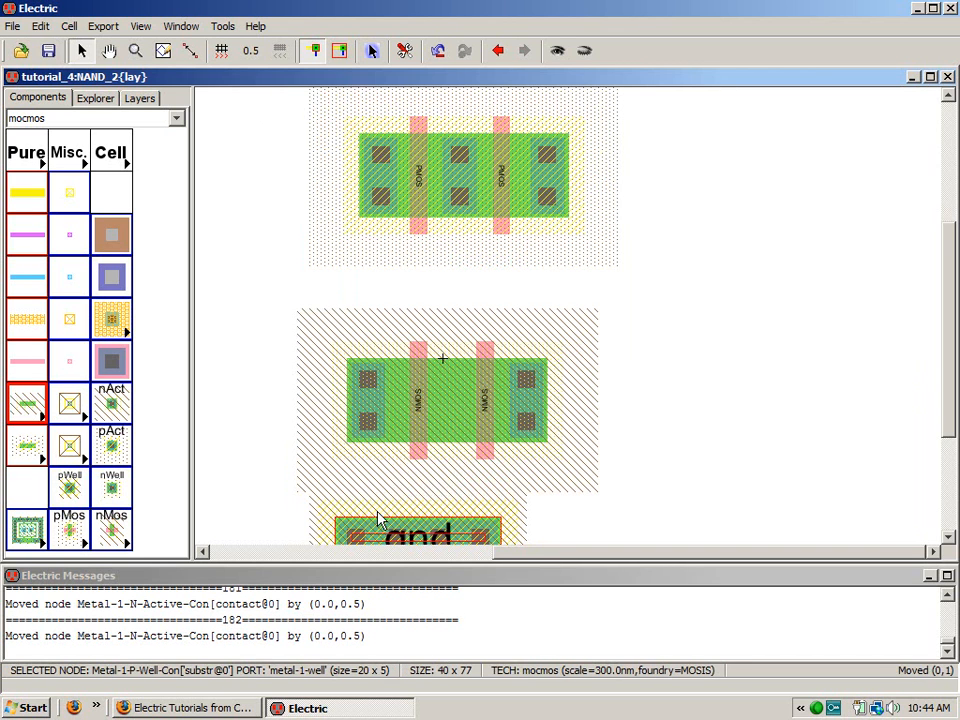
{"action": "key", "text": "Right"}
{"action": "key", "text": "Right"}
{"action": "key", "text": "Right"}
{"action": "key", "text": "Right"}
{"action": "key", "text": "Right"}
{"action": "key", "text": "Right"}
{"action": "key", "text": "Right"}
{"action": "key", "text": "Right"}
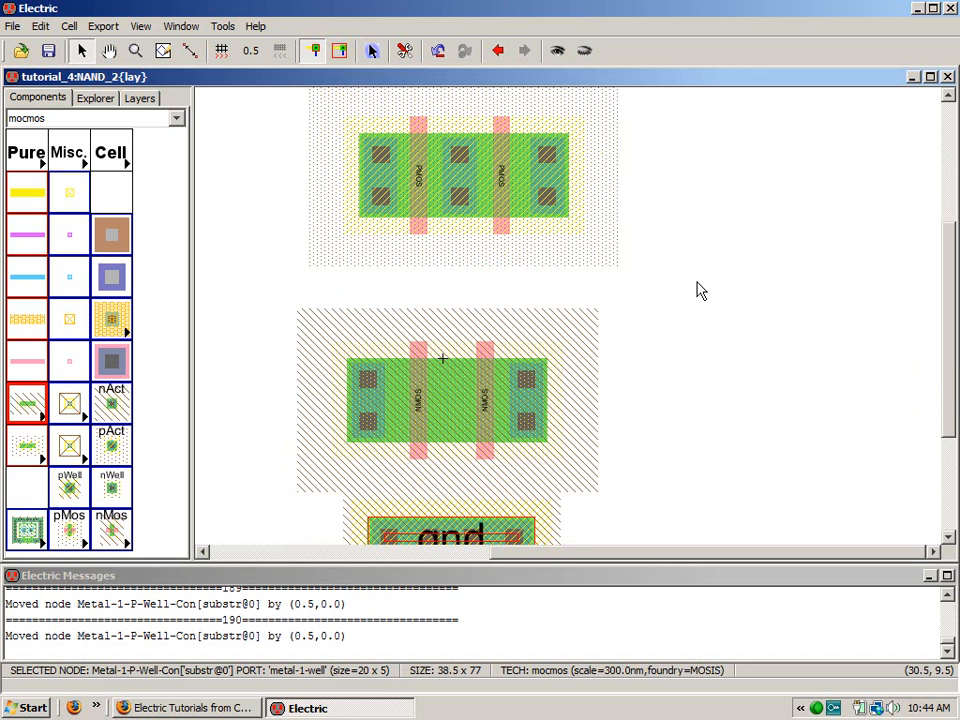
- Select the vdd contact with the whole PMOS group and move them together 2 units left
{"action": "key", "text": "ctrl+0"}
{"action": "key", "text": "ctrl+9"}
{"action": "left_click_drag", "start_coordinate": [431, 108], "coordinate": [737, 323]}
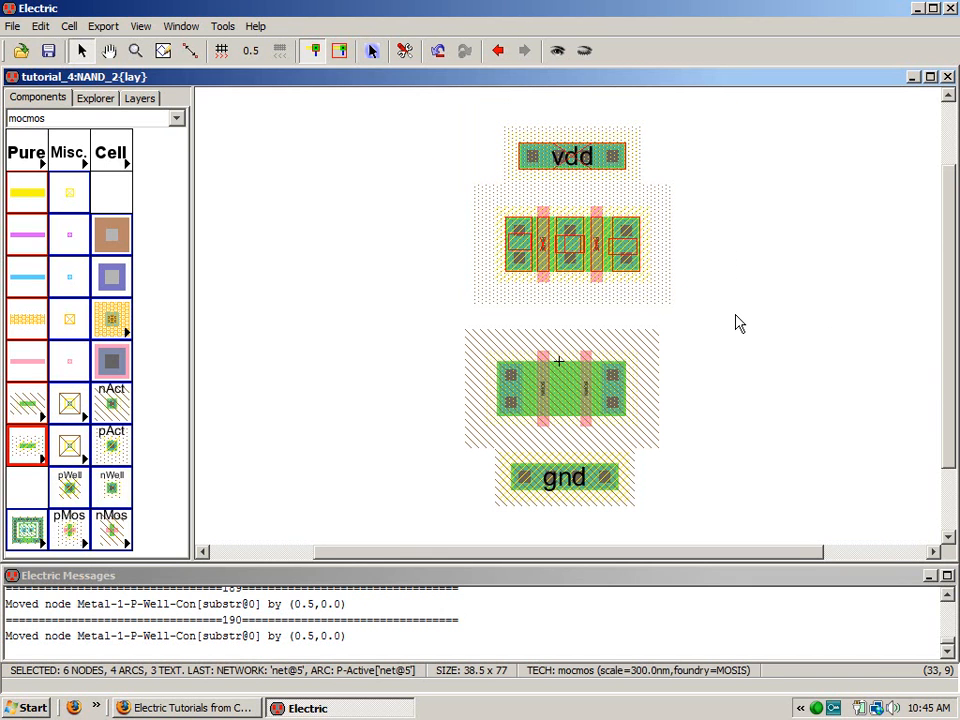
{"action": "key", "text": "Left"}
{"action": "key", "text": "Left"}
{"action": "key", "text": "Left"}
{"action": "key", "text": "Left"}
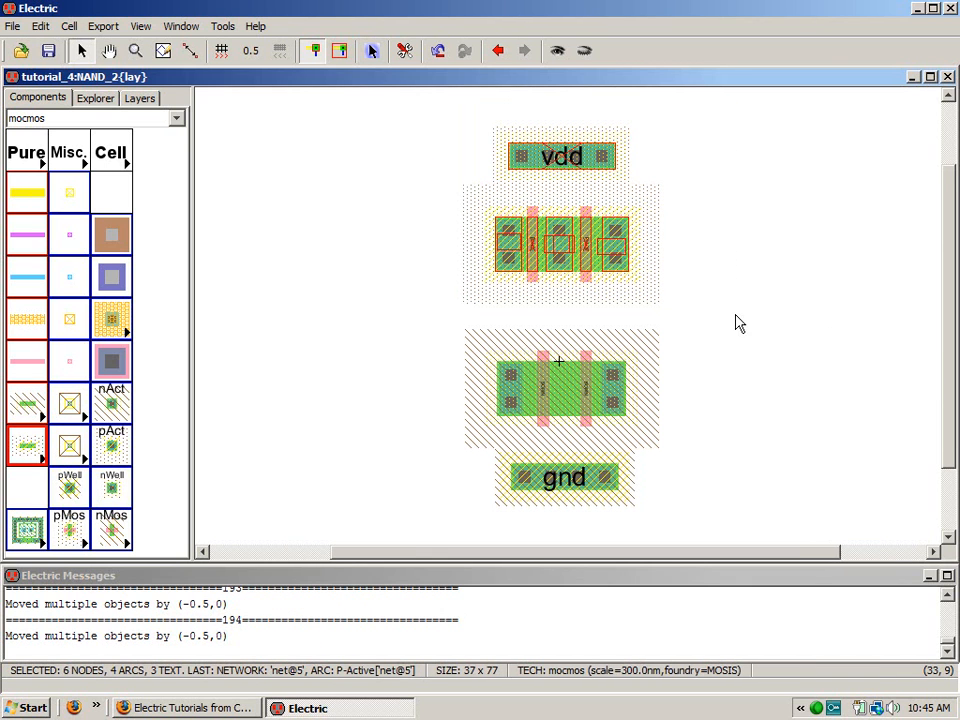
- Lower the vdd contact and PMOS group 5 units so the N-well meets the P-well's upper edge
{"action": "key", "text": "Down"}
{"action": "key", "text": "Down"}
{"action": "key", "text": "Down"}
{"action": "key", "text": "Down"}
{"action": "right_click_drag", "start_coordinate": [715, 353], "coordinate": [574, 269], "text": "shift"}
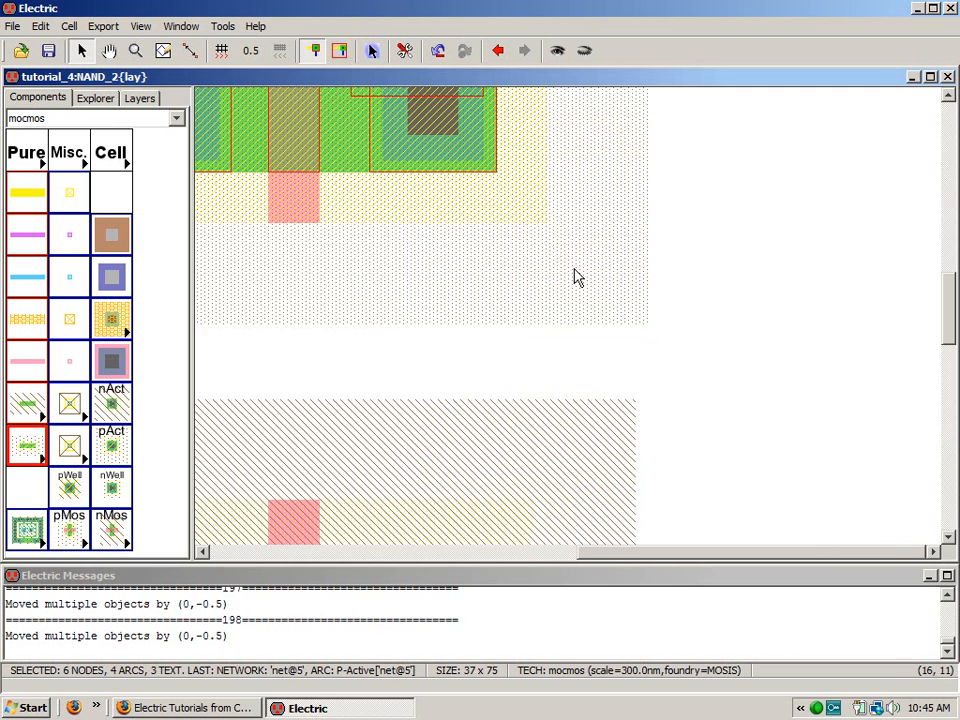
{"action": "key", "text": "Down"}
{"action": "key", "text": "Down"}
{"action": "key", "text": "Down"}
{"action": "key", "text": "Down"}
{"action": "key", "text": "Down"}
{"action": "key", "text": "Down"}
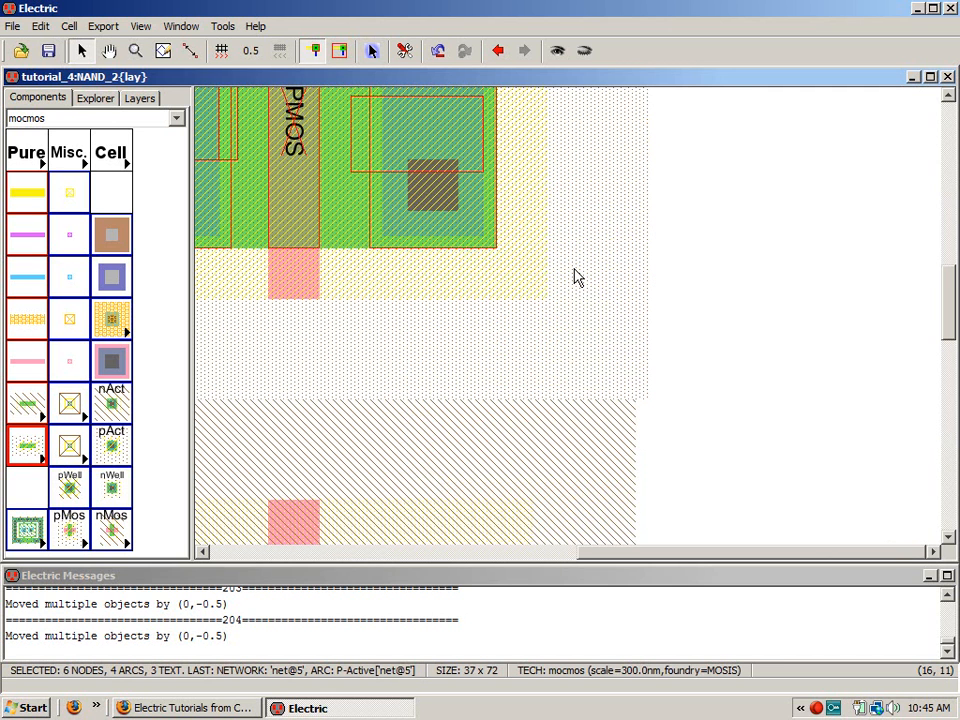
{"action": "key", "text": "ctrl+9"}
{"action": "left_click", "coordinate": [790, 309]}
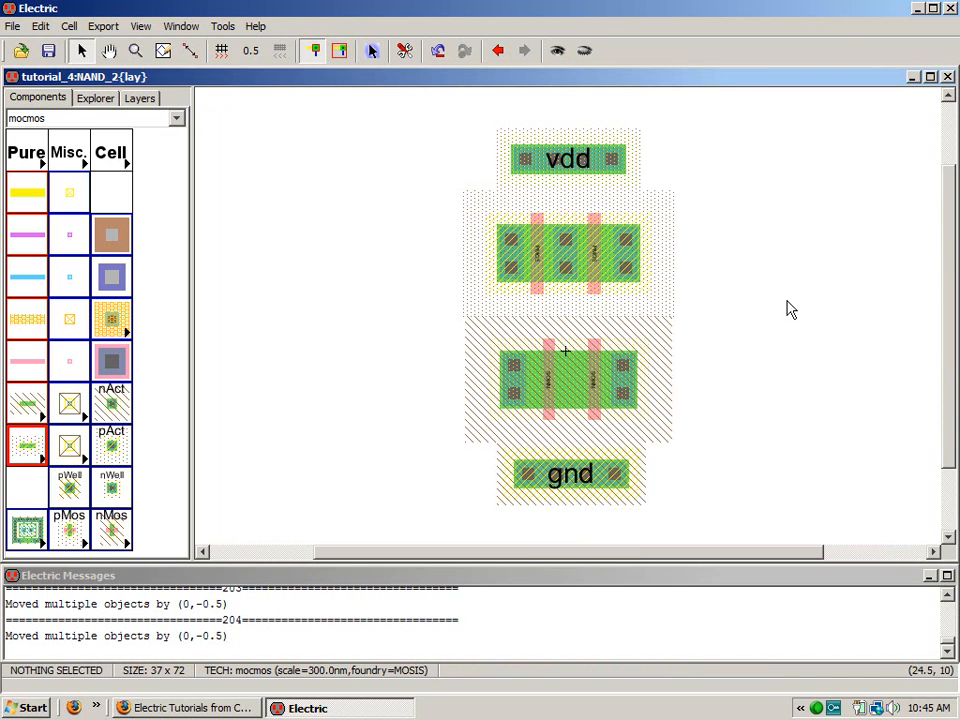
- Move the right NMOS transistor 2.5 units left toward the other NMOS transistor
{"action": "left_click", "coordinate": [596, 403]}
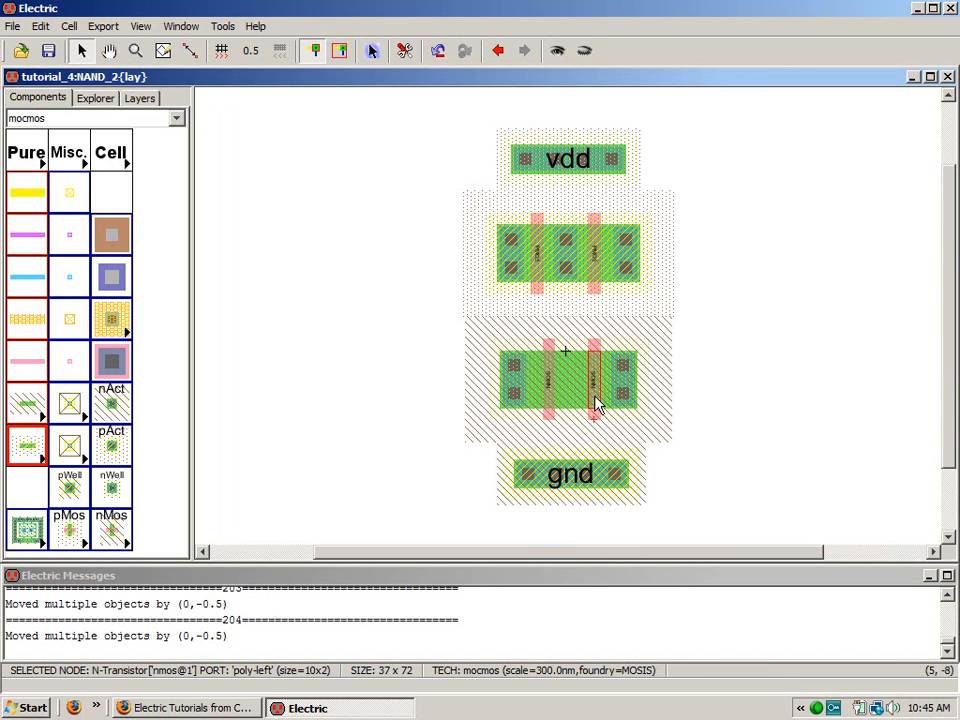
{"action": "key", "text": "Left"}
{"action": "key", "text": "Left"}
{"action": "key", "text": "Left"}
{"action": "key", "text": "Left"}
{"action": "key", "text": "Left"}
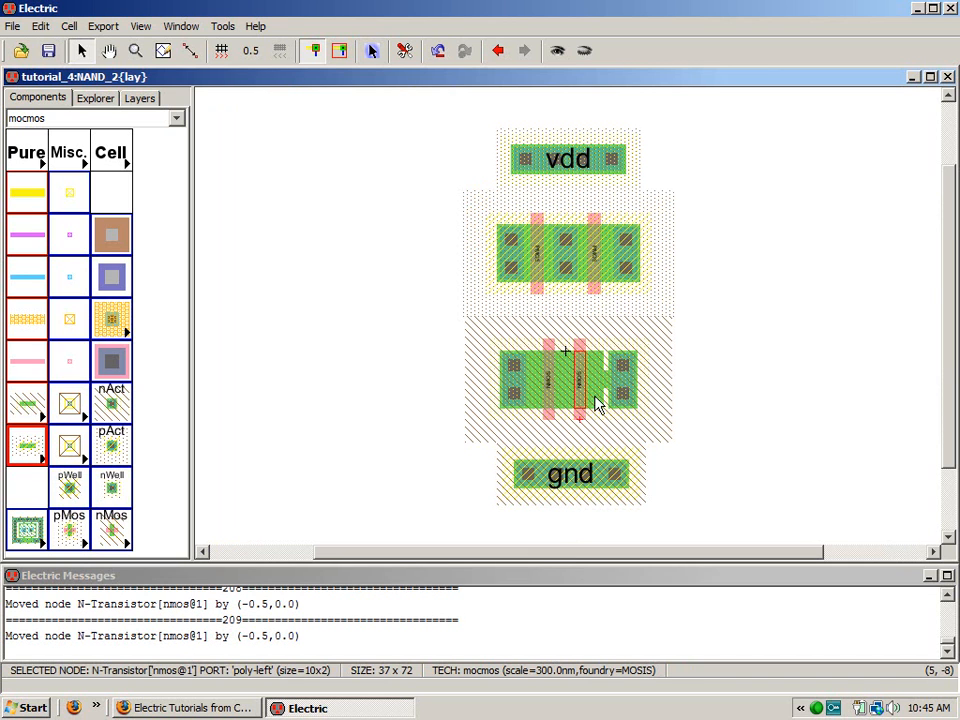
- Move the right N-active contact 2 units left and the left N-active contact 0.5 units right
{"action": "left_click", "coordinate": [631, 393]}
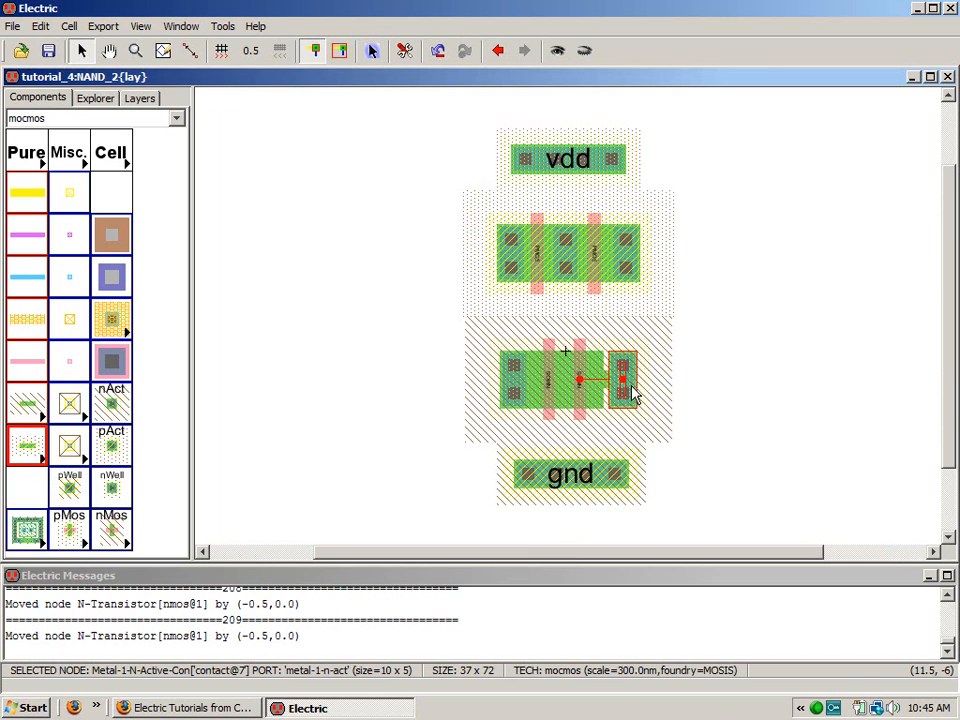
{"action": "key", "text": "Left"}
{"action": "key", "text": "Left"}
{"action": "key", "text": "Left"}
{"action": "key", "text": "Left"}
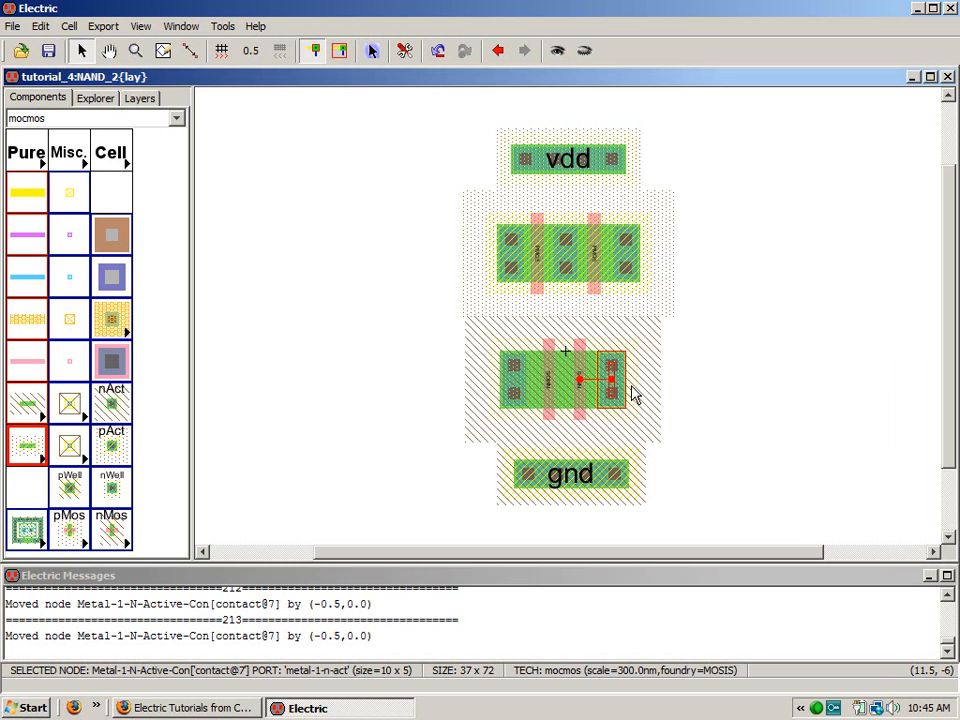
{"action": "left_click", "coordinate": [750, 366]}
{"action": "left_click", "coordinate": [506, 404]}
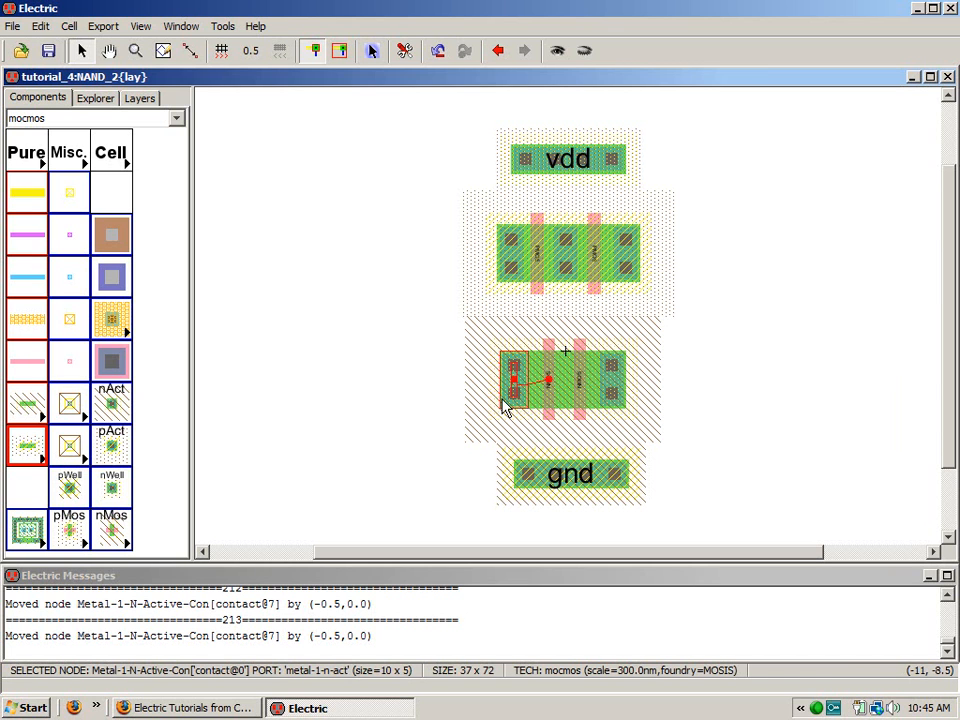
{"action": "key", "text": "Right"}
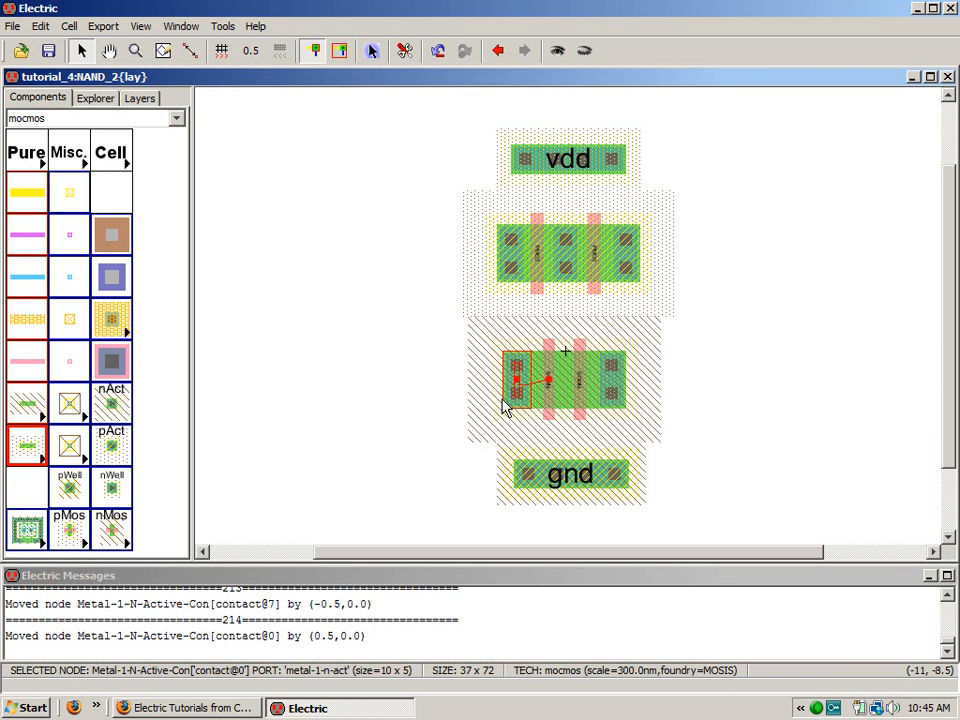
- Run the full layout DRC and show the first reported error in the layout
{"action": "left_click", "coordinate": [407, 373]}
{"action": "key", "text": "F5"}
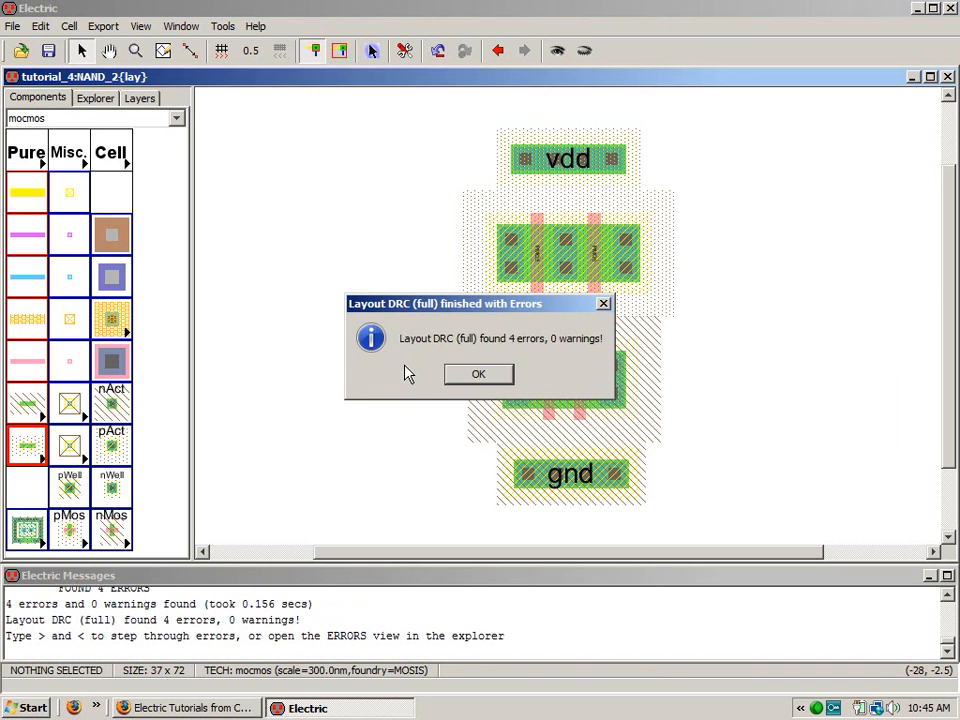
{"action": "left_click", "coordinate": [448, 378]}
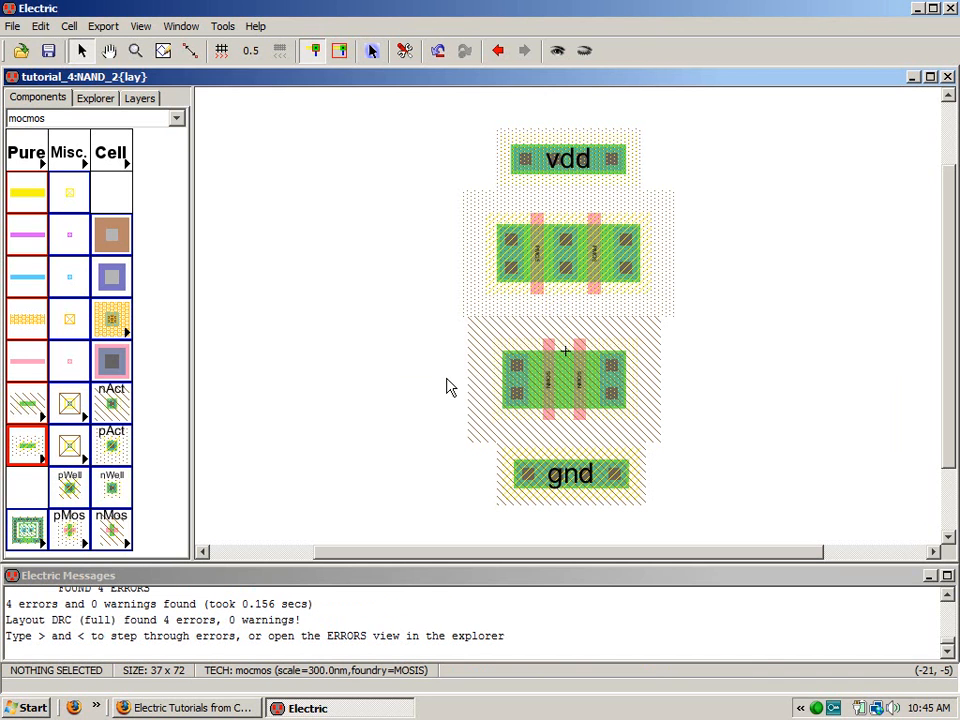
{"action": "key", "text": "shift+period"}
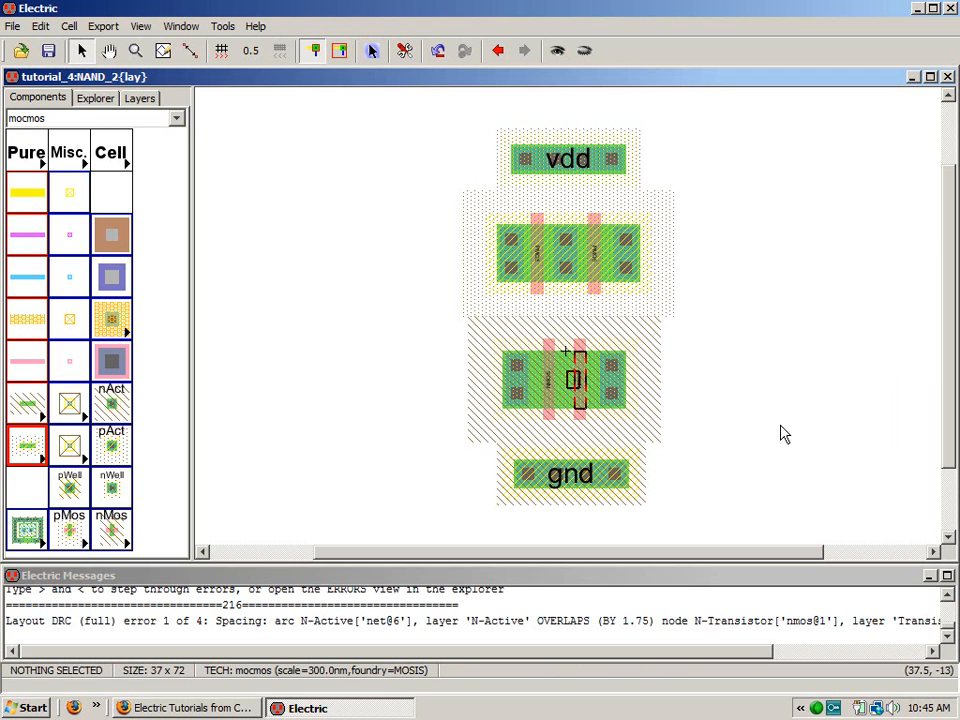
- Move the right NMOS transistor together with its N-active contact 6 units right, exposing the arcs between the transistors
{"action": "left_click_drag", "start_coordinate": [700, 400], "coordinate": [578, 381]}
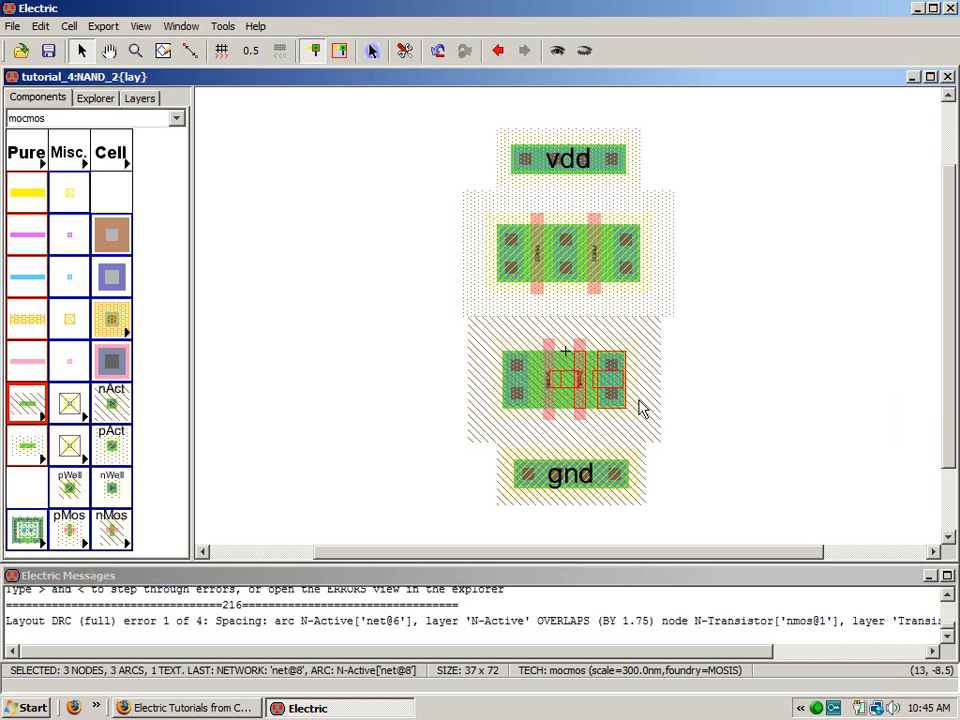
{"action": "left_click", "coordinate": [735, 415]}
{"action": "left_click_drag", "start_coordinate": [729, 400], "coordinate": [587, 370]}
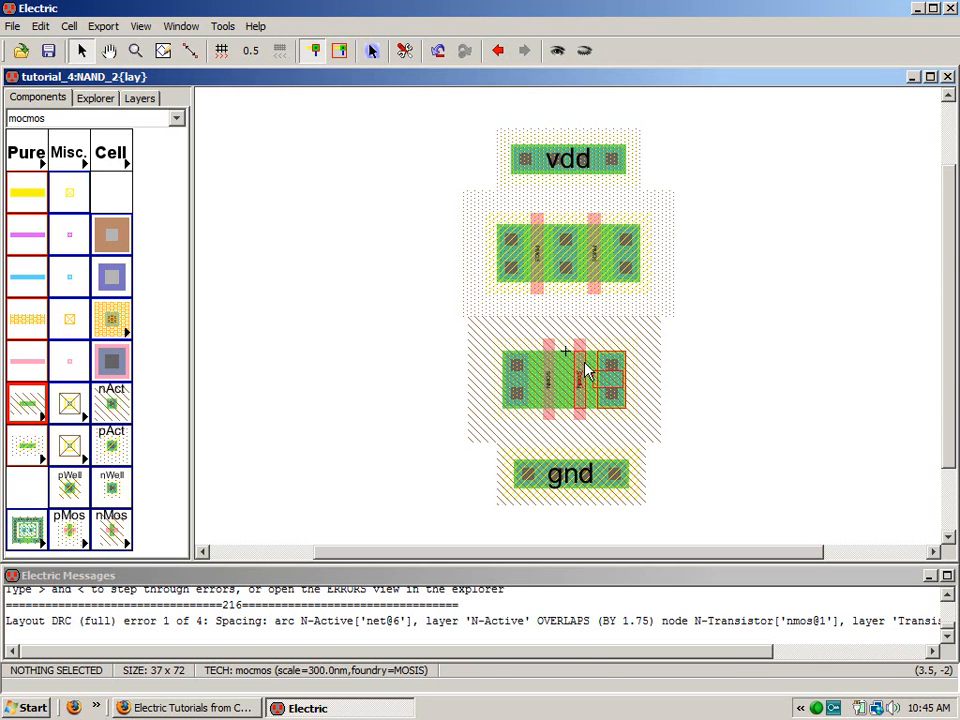
{"action": "key", "text": "Right"}
{"action": "key", "text": "Right"}
{"action": "key", "text": "Right"}
{"action": "key", "text": "Right"}
{"action": "key", "text": "Right"}
{"action": "key", "text": "Right"}
{"action": "key", "text": "Right"}
{"action": "key", "text": "Right"}
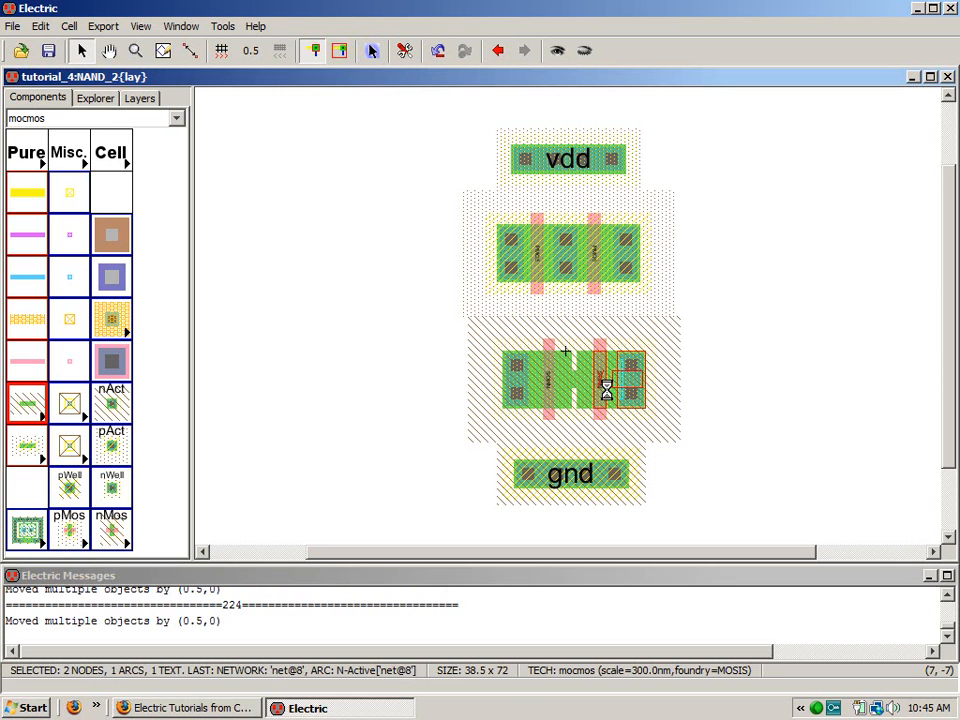
{"action": "key", "text": "Right"}
{"action": "key", "text": "Right"}
{"action": "key", "text": "Right"}
{"action": "key", "text": "Right"}
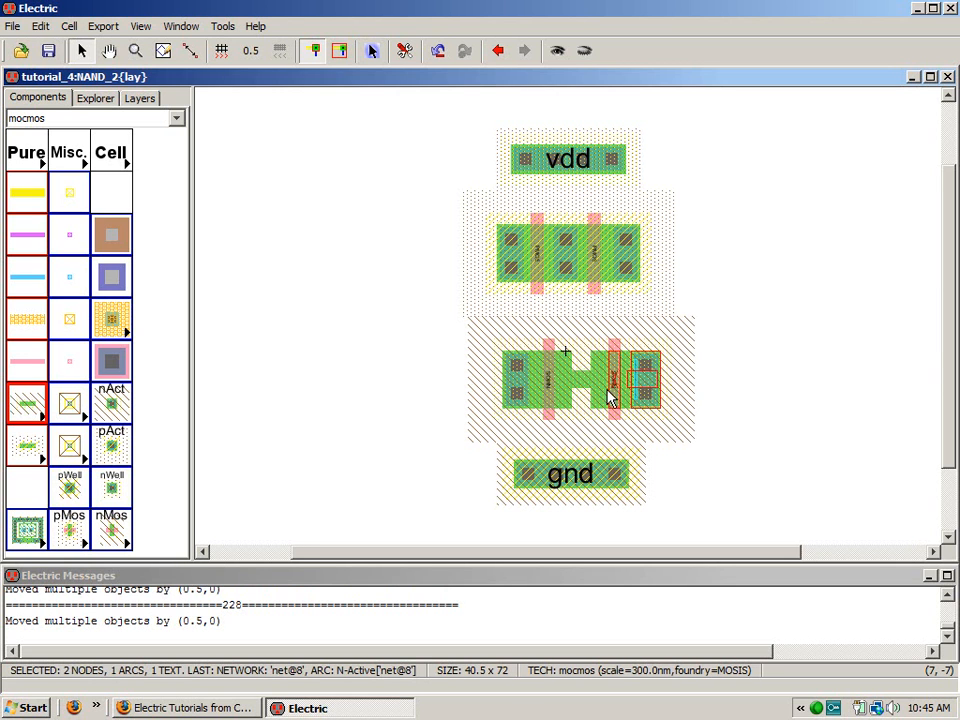
- Delete the two N-Active arcs between the NMOS transistors and wire the facing diffusion ports with a new N-Active arc
{"action": "left_click_drag", "start_coordinate": [847, 403], "coordinate": [439, 358]}
{"action": "left_click", "coordinate": [433, 358]}
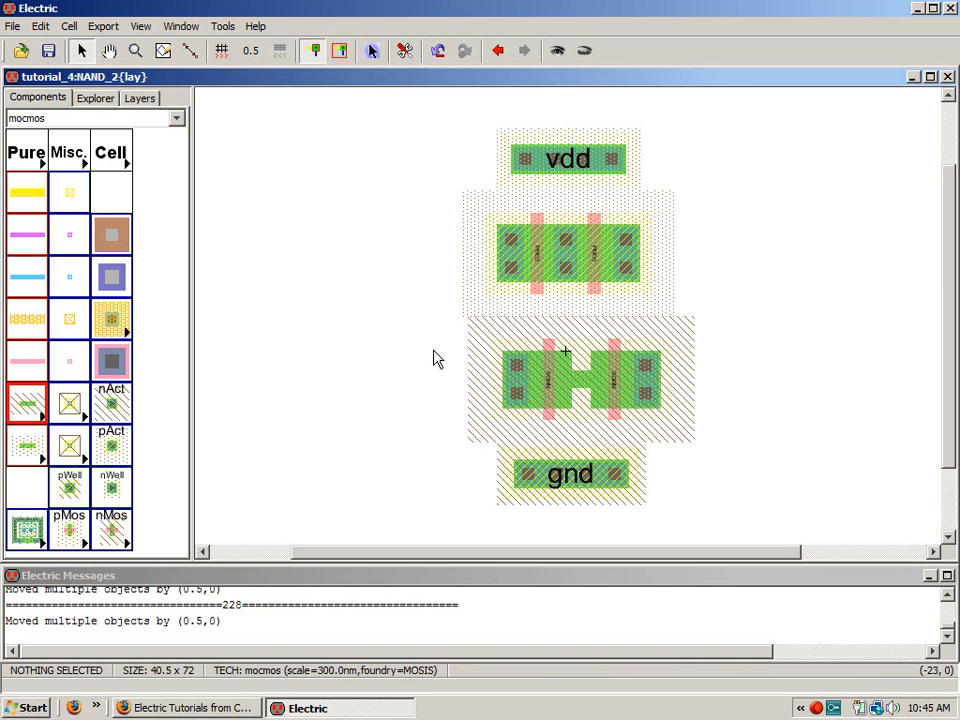
{"action": "left_click", "coordinate": [579, 384]}
{"action": "key", "text": "Delete"}
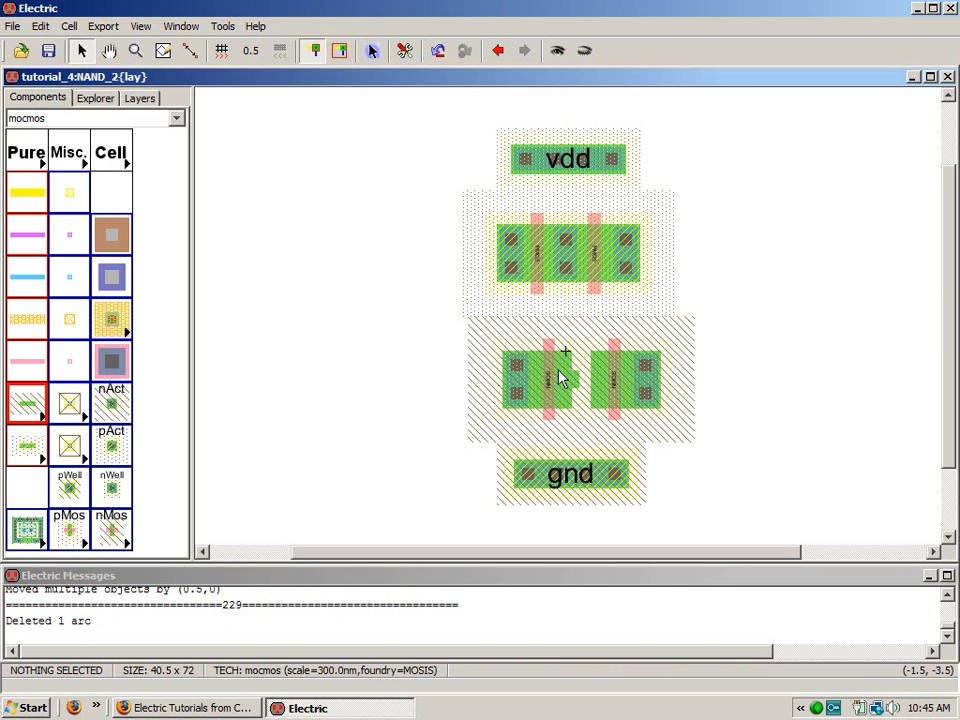
{"action": "left_click", "coordinate": [574, 383]}
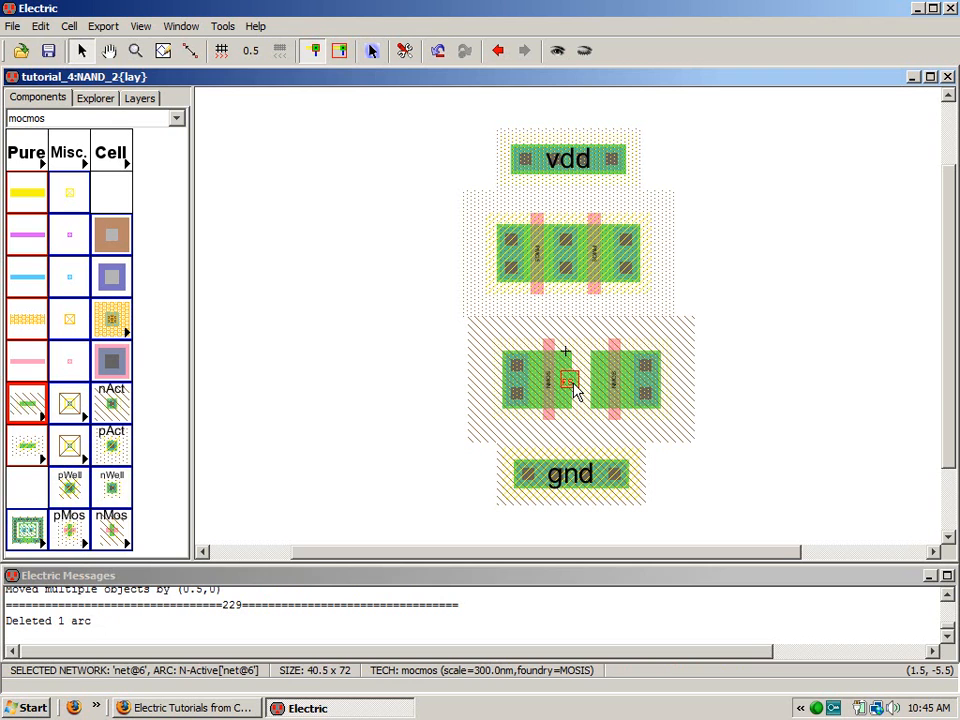
{"action": "key", "text": "Delete"}
{"action": "left_click", "coordinate": [595, 385]}
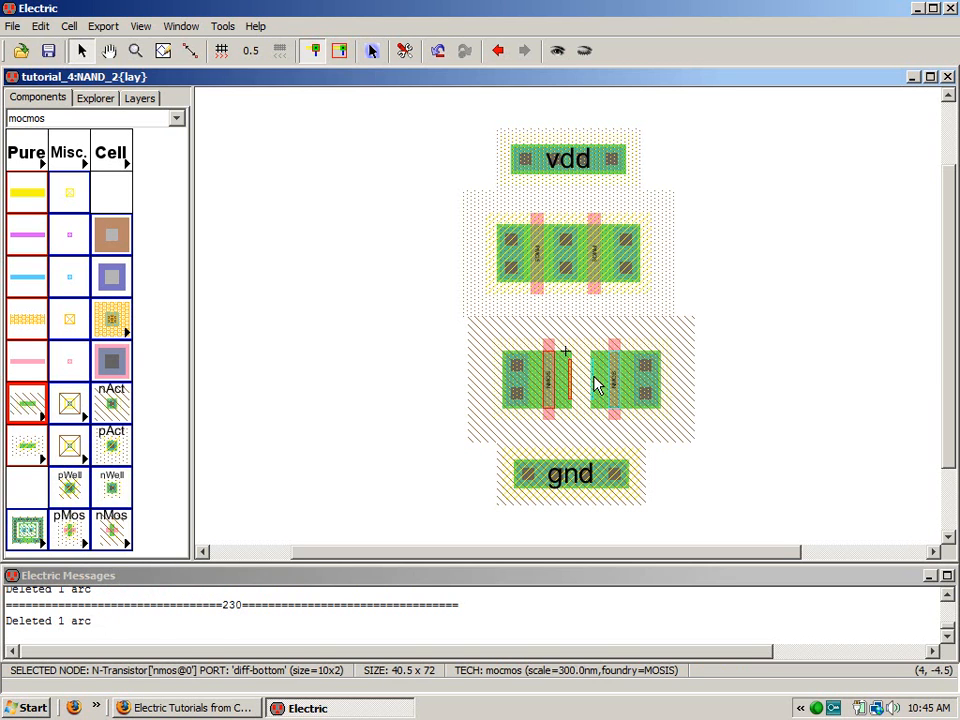
{"action": "right_click", "coordinate": [594, 383]}
- Move the right NMOS transistor and its contact 5.5 units left, and rerun the full layout DRC
{"action": "left_click_drag", "start_coordinate": [805, 431], "coordinate": [611, 347]}
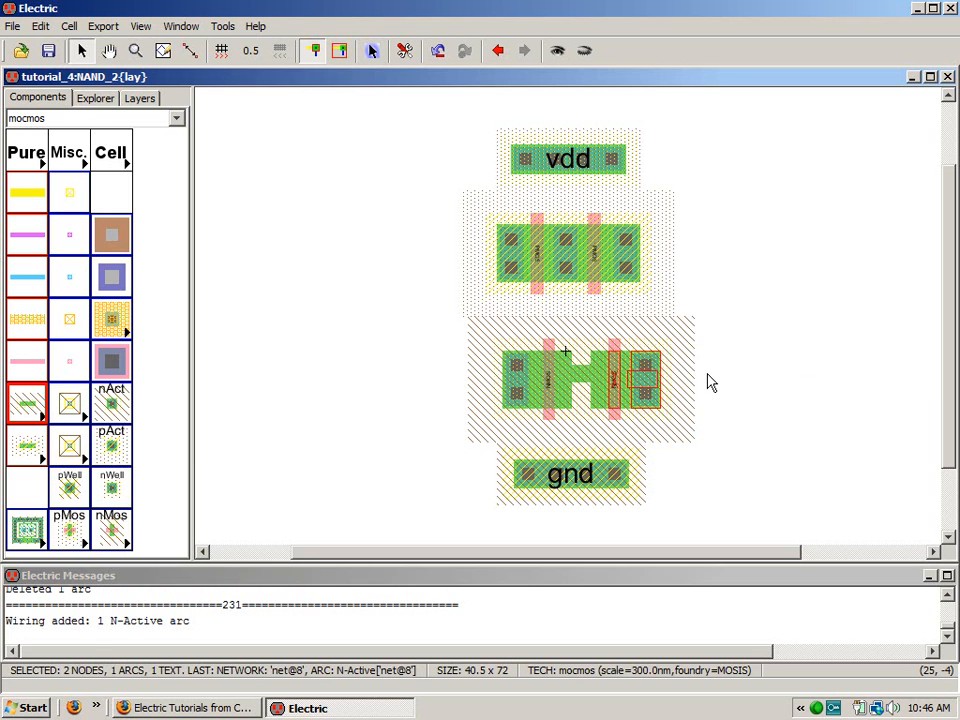
{"action": "key", "text": "Left"}
{"action": "key", "text": "Left"}
{"action": "key", "text": "Left"}
{"action": "key", "text": "Left"}
{"action": "key", "text": "Left"}
{"action": "key", "text": "Left"}
{"action": "key", "text": "Left"}
{"action": "key", "text": "Left"}
{"action": "key", "text": "Left"}
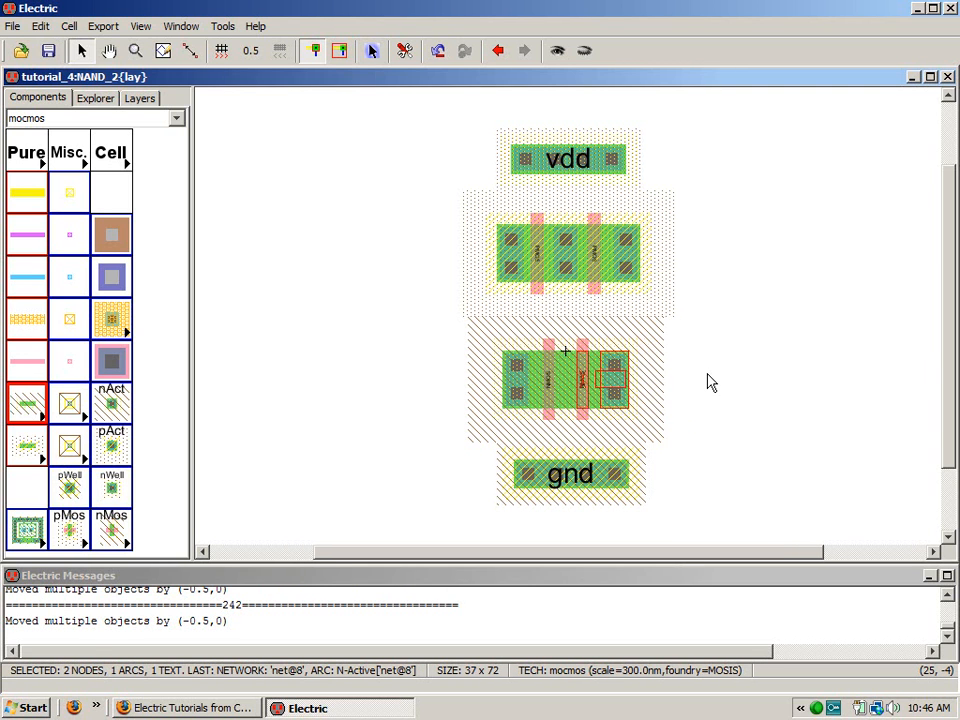
{"action": "left_click", "coordinate": [710, 383]}
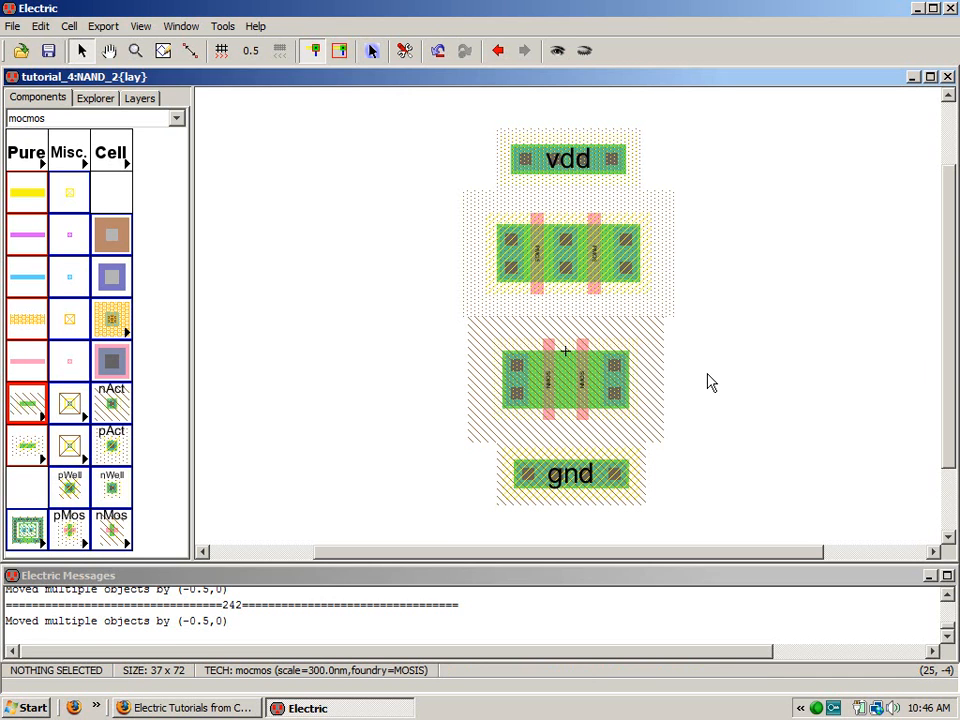
{"action": "key", "text": "F5"}
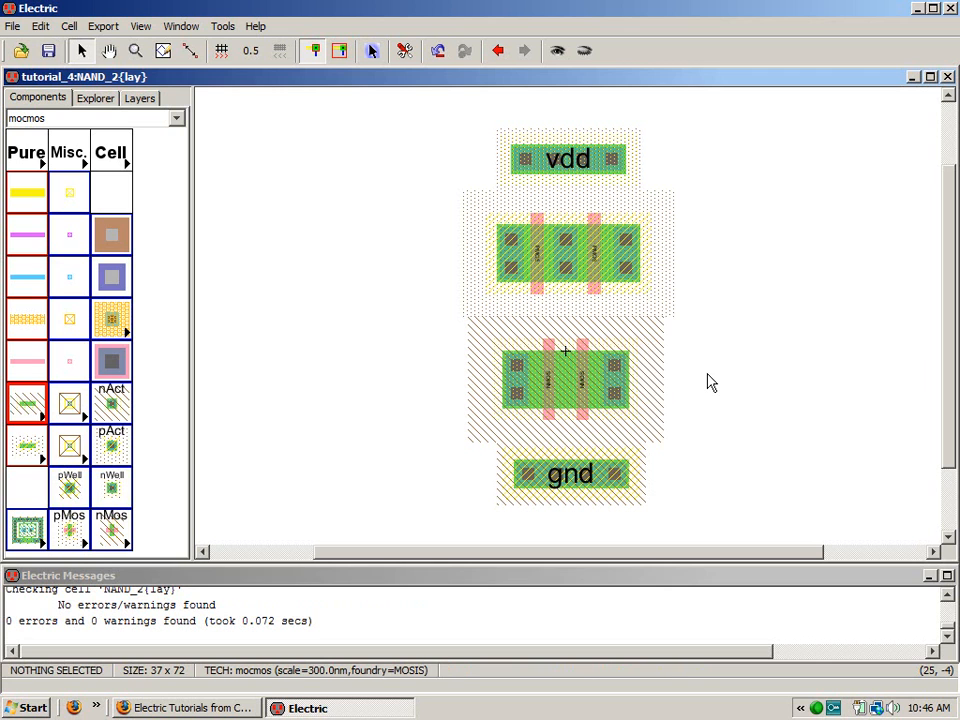
- Set the gnd P-well contact's X size to 30 and move it 1 unit left
{"action": "double_click", "coordinate": [615, 474]}
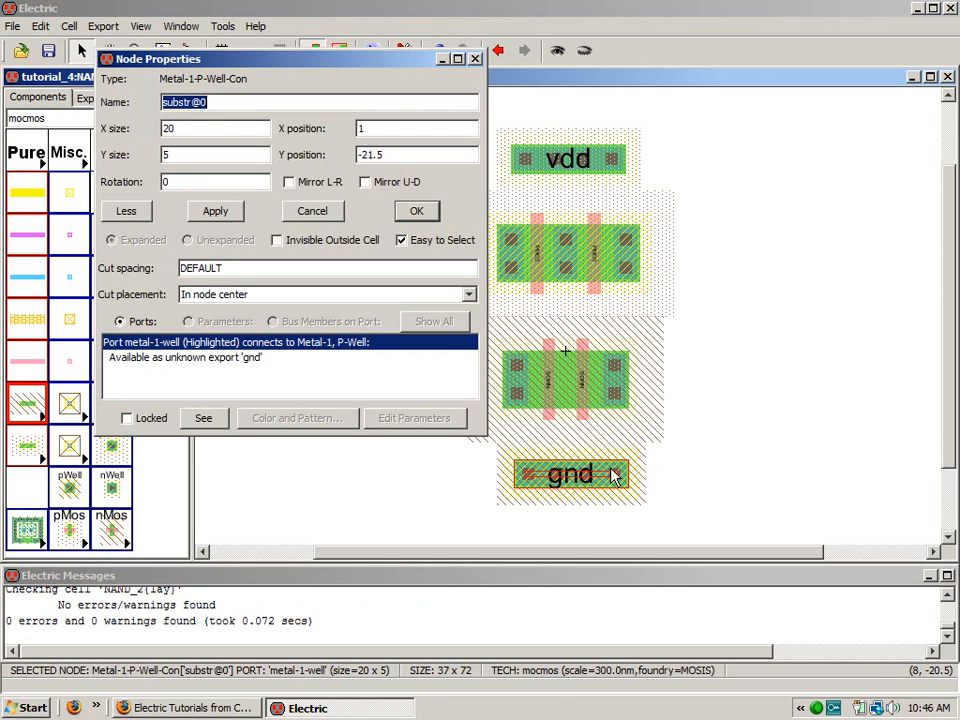
{"action": "left_click", "coordinate": [171, 128]}
{"action": "key", "text": "BackSpace"}
{"action": "key", "text": "BackSpace"}
{"action": "type", "text": "30"}
{"action": "key", "text": "Return"}
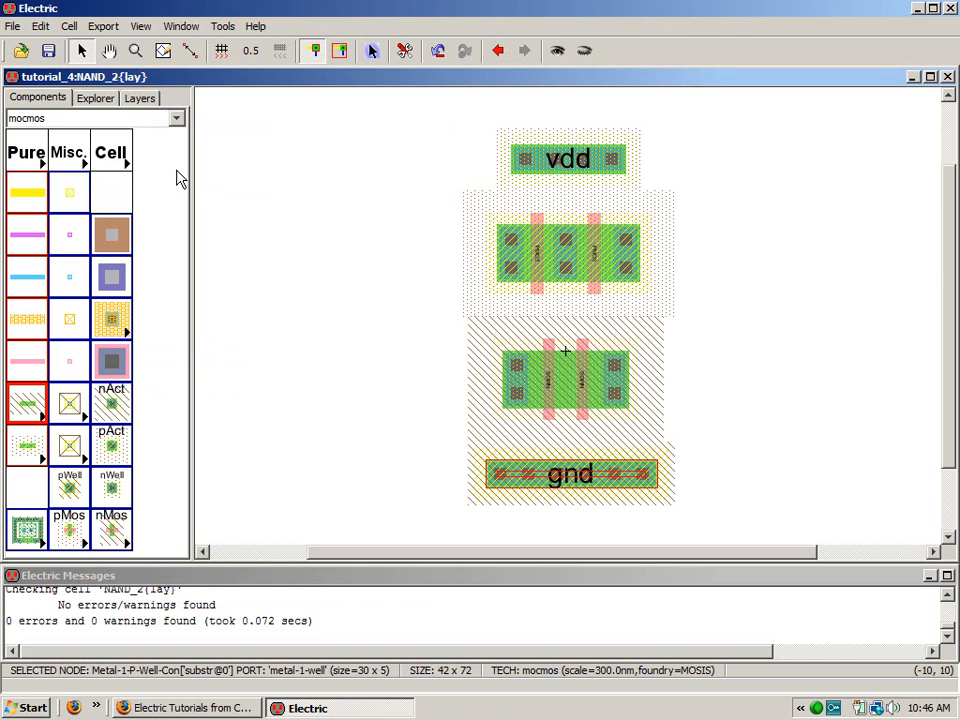
{"action": "key", "text": "Left"}
{"action": "key", "text": "Left"}
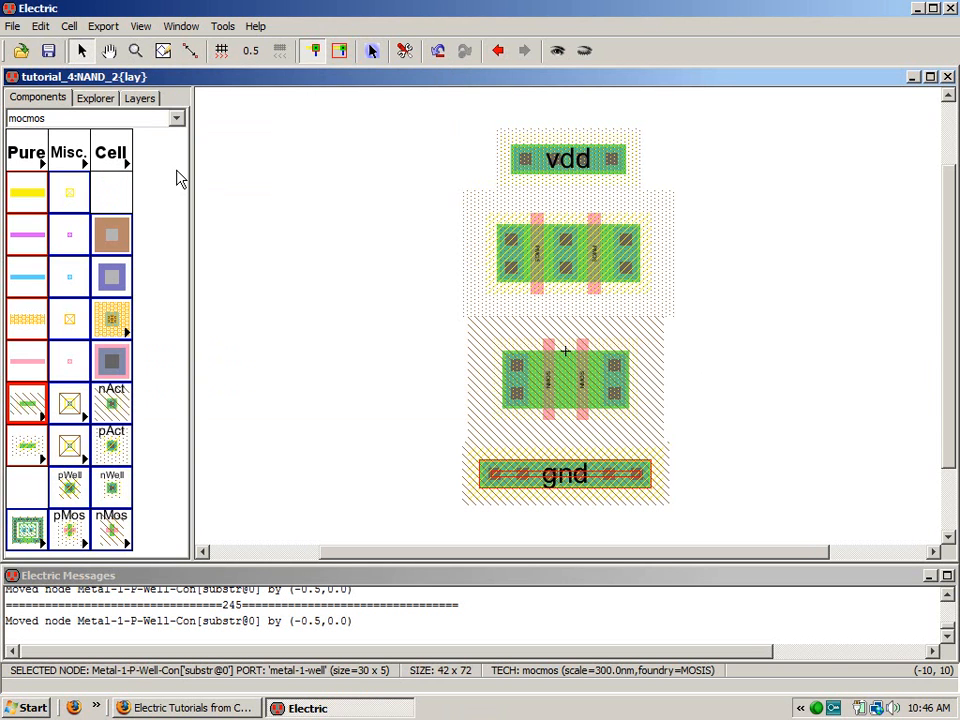
- Set the vdd N-well contact's X size to 30 and rerun the layout DRC
{"action": "left_click", "coordinate": [588, 168]}
{"action": "double_click", "coordinate": [588, 168]}
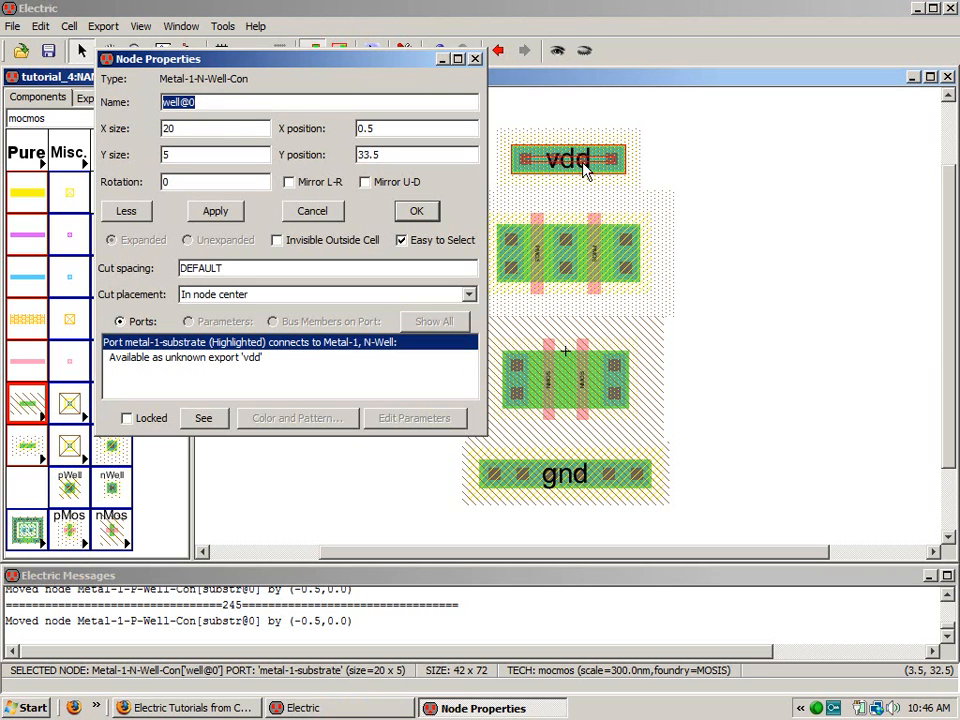
{"action": "left_click", "coordinate": [171, 131]}
{"action": "key", "text": "BackSpace"}
{"action": "type", "text": "3"}
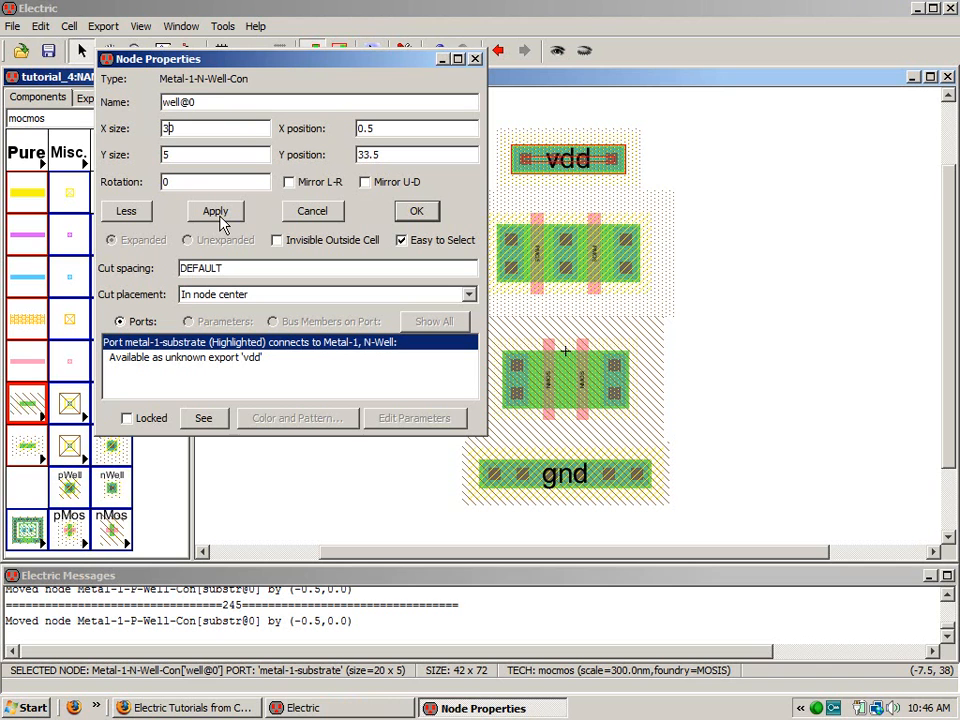
{"action": "left_click", "coordinate": [418, 210]}
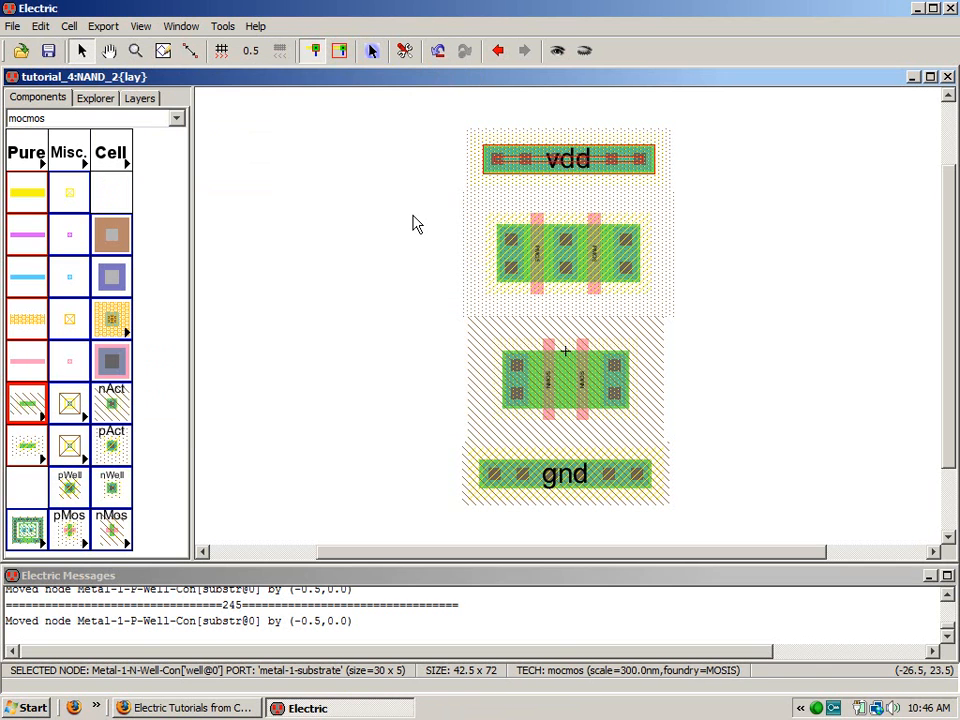
{"action": "key", "text": "F5"}
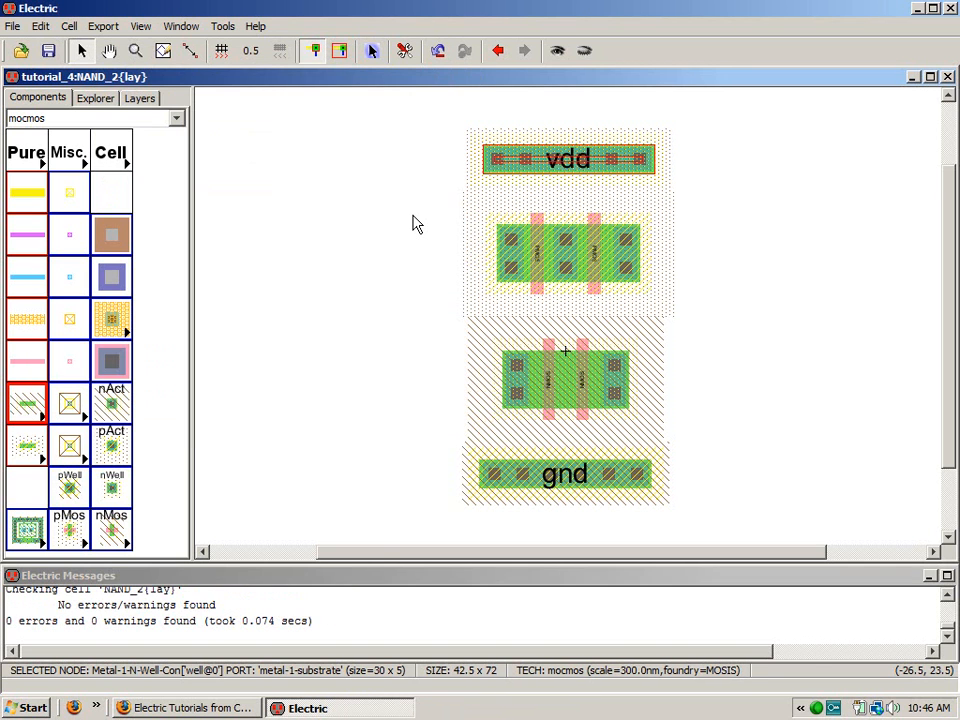
{"action": "left_click", "coordinate": [416, 221]}
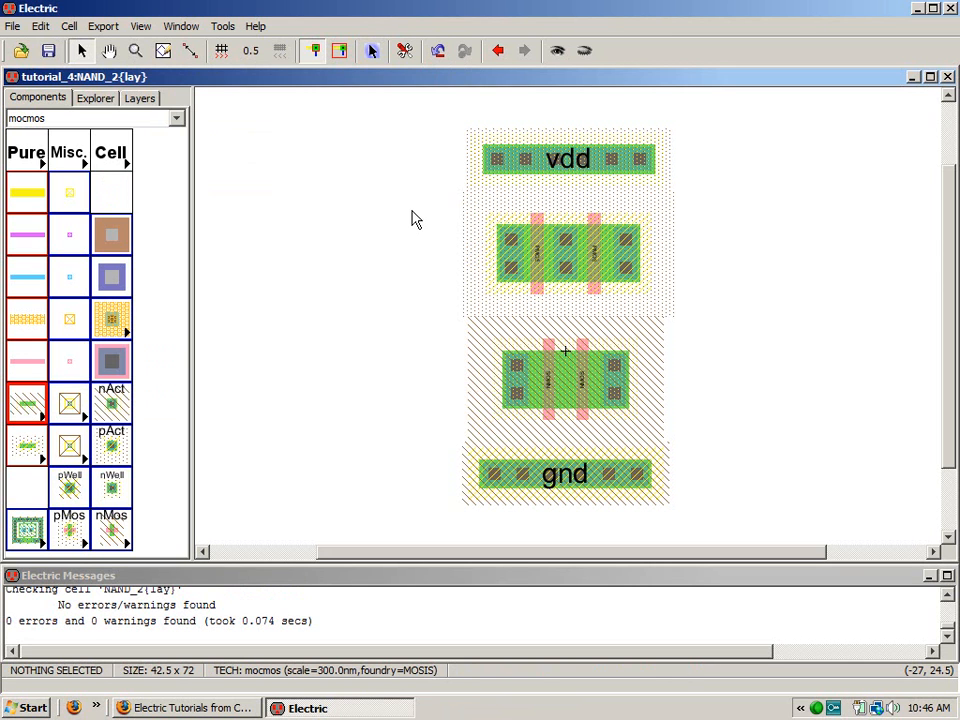
- Wire both outer P-active contacts to the vdd contact and the left N-active contact to the gnd contact with Metal-1 arcs
{"action": "left_click", "coordinate": [504, 252]}
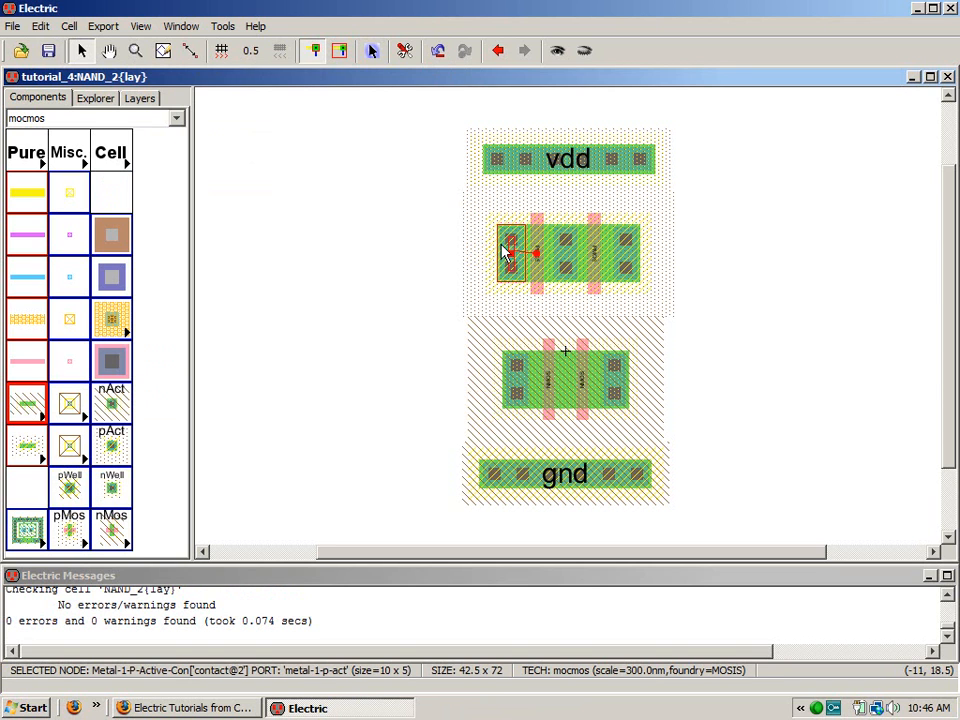
{"action": "right_click", "coordinate": [514, 168]}
{"action": "left_click", "coordinate": [868, 349]}
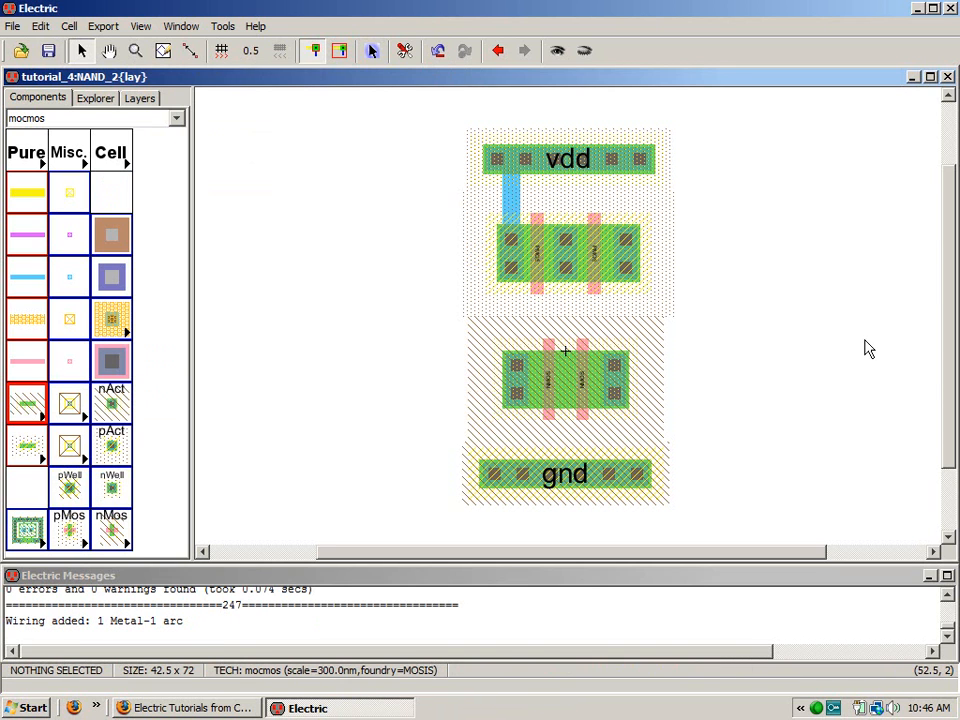
{"action": "left_click", "coordinate": [628, 251]}
{"action": "right_click", "coordinate": [634, 159]}
{"action": "left_click", "coordinate": [518, 404]}
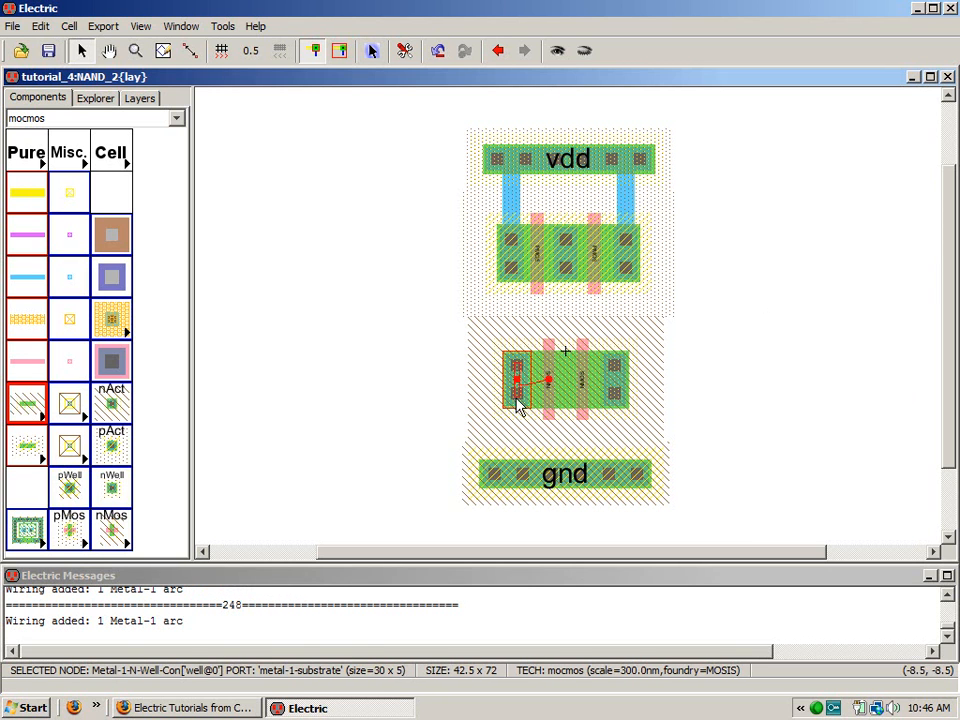
{"action": "right_click", "coordinate": [525, 476]}
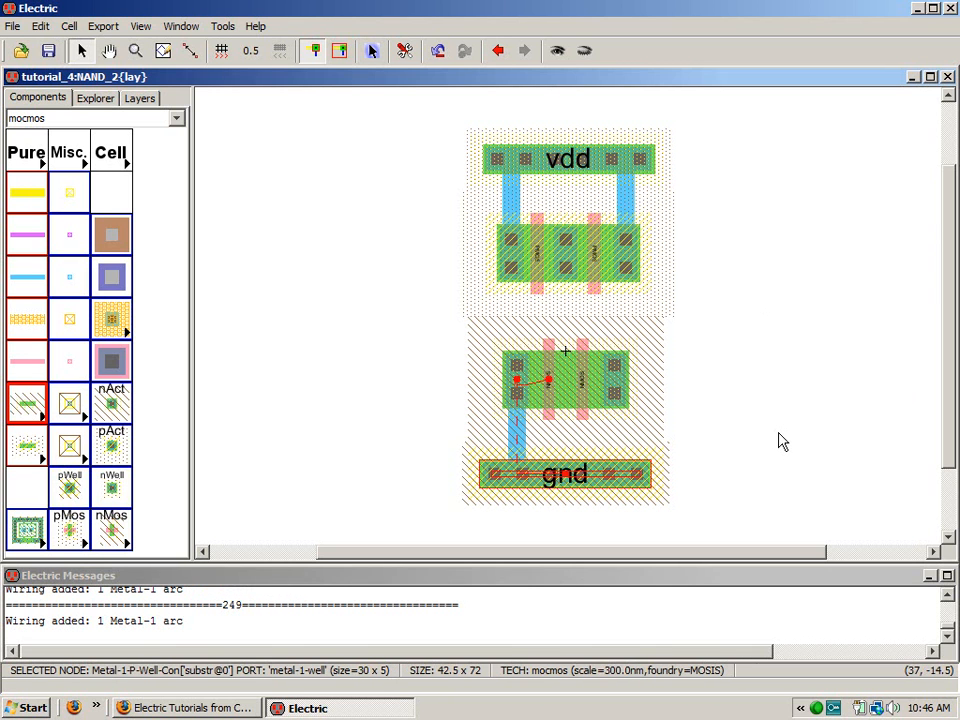
- Route a Metal-1 wire from the middle P-active contact down, across and into the right N-active contact
{"action": "left_click", "coordinate": [562, 270]}
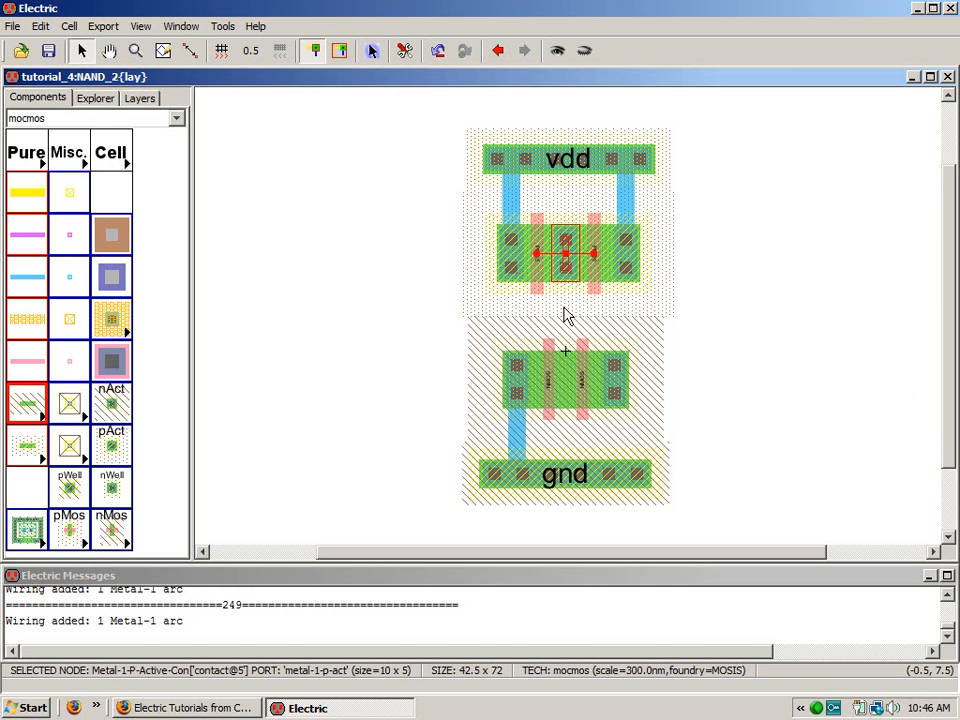
{"action": "right_click", "coordinate": [565, 313]}
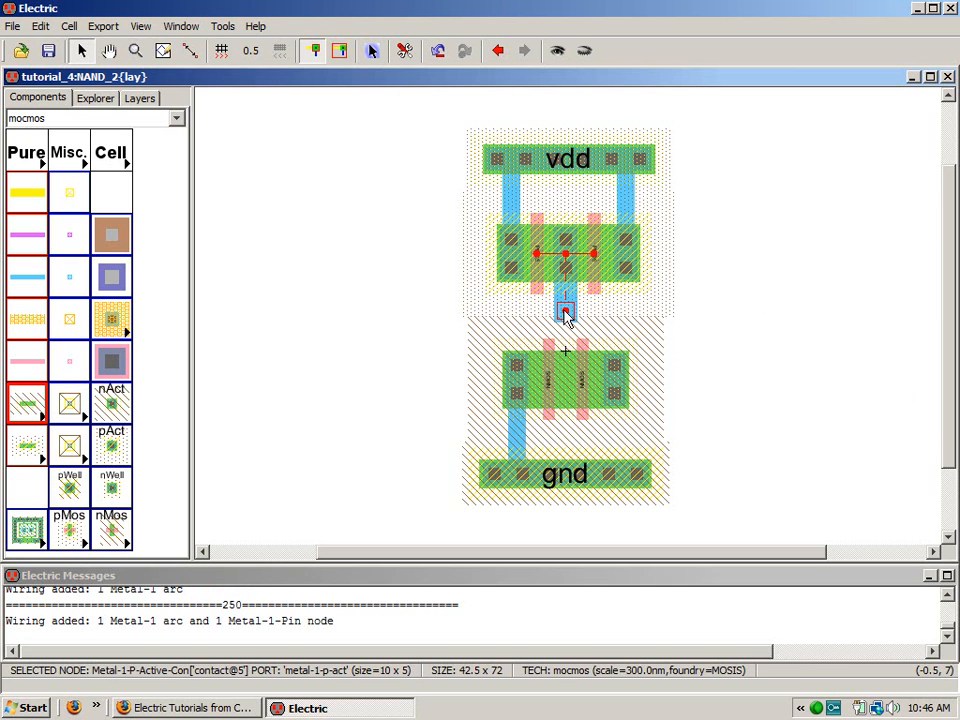
{"action": "right_click", "coordinate": [617, 311]}
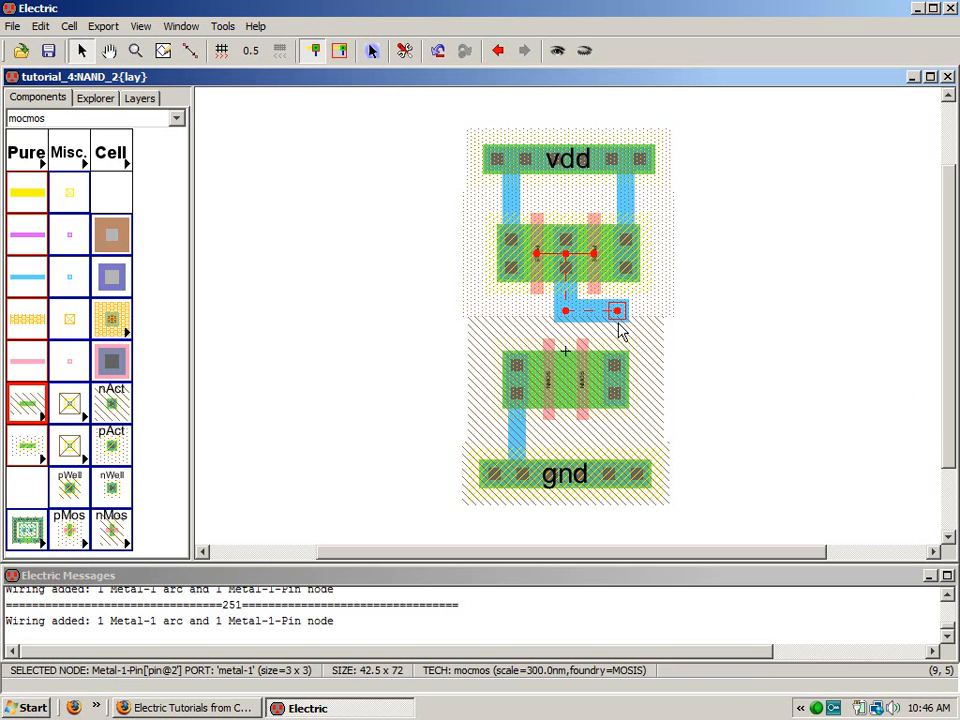
{"action": "right_click", "coordinate": [617, 369]}
{"action": "left_click", "coordinate": [688, 336]}
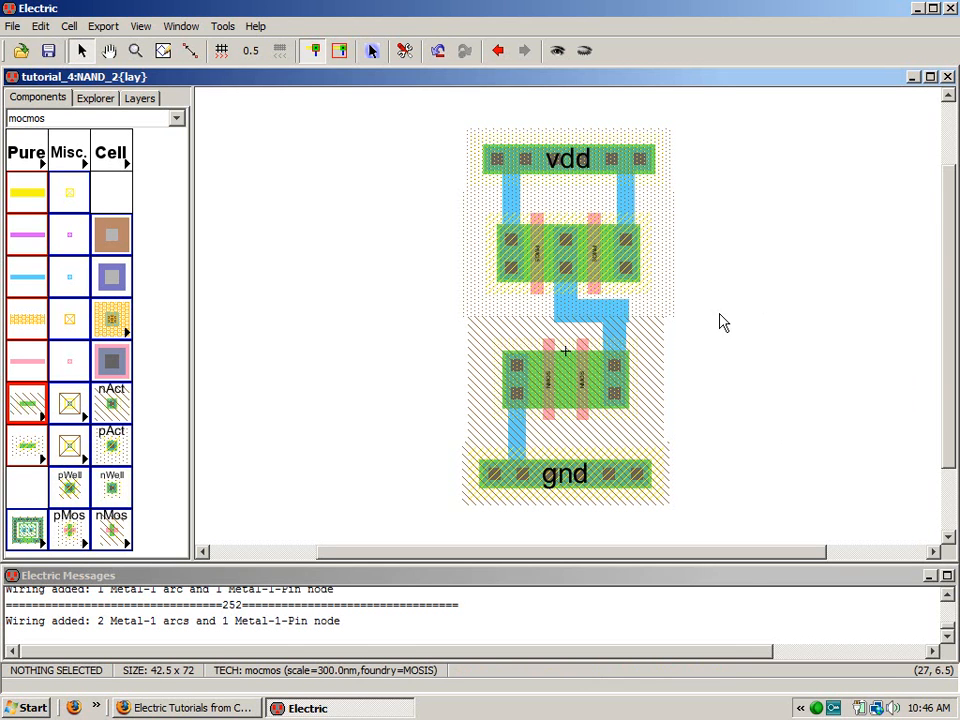
- Move the outer Metal-1 corner pin of the output wire 0.5 units left, in line with the right N-active contact
{"action": "left_click", "coordinate": [627, 315]}
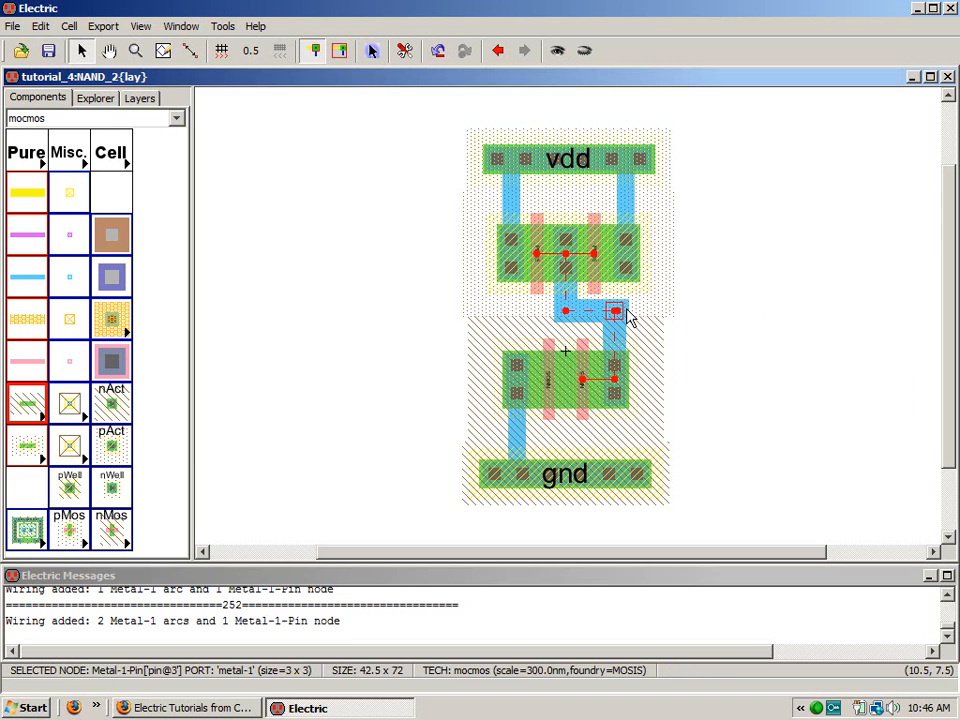
{"action": "key", "text": "Left"}
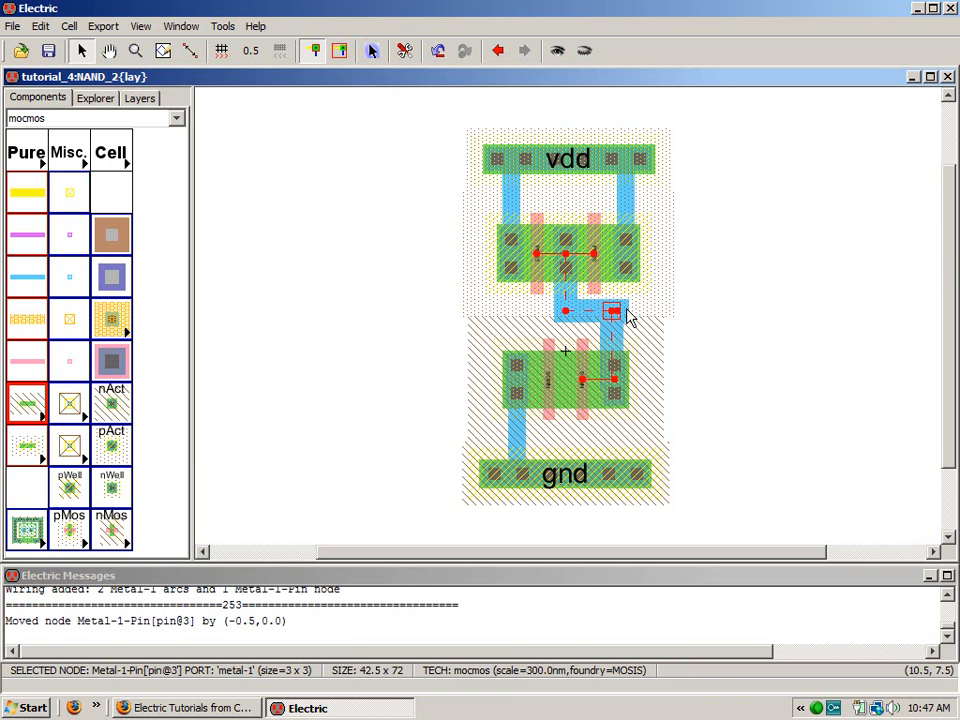
{"action": "key", "text": "ctrl+z"}
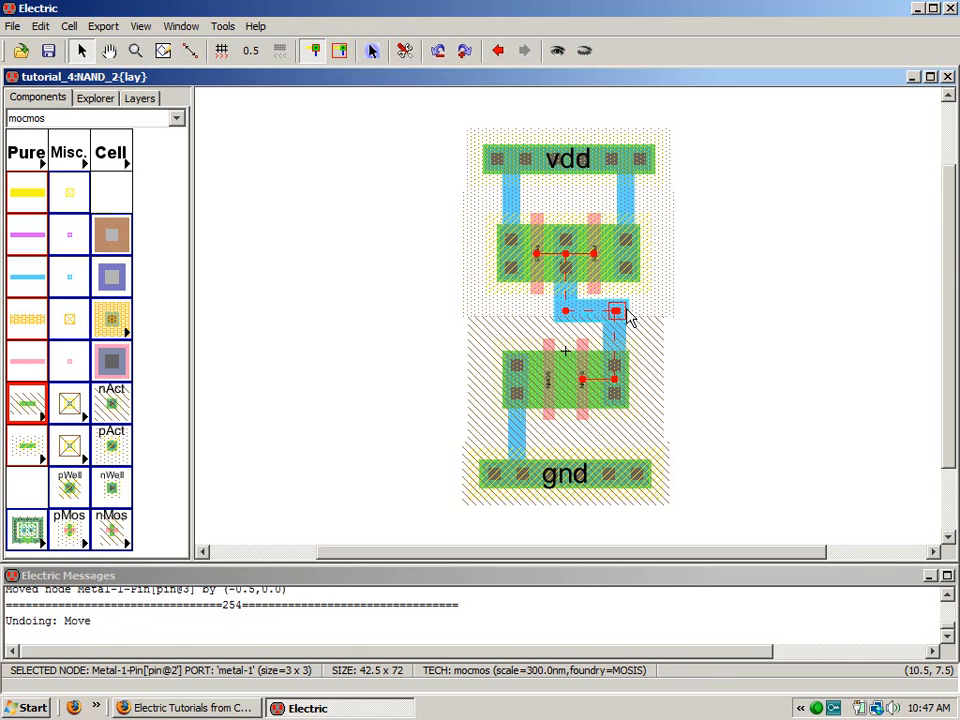
{"action": "key", "text": "Left"}
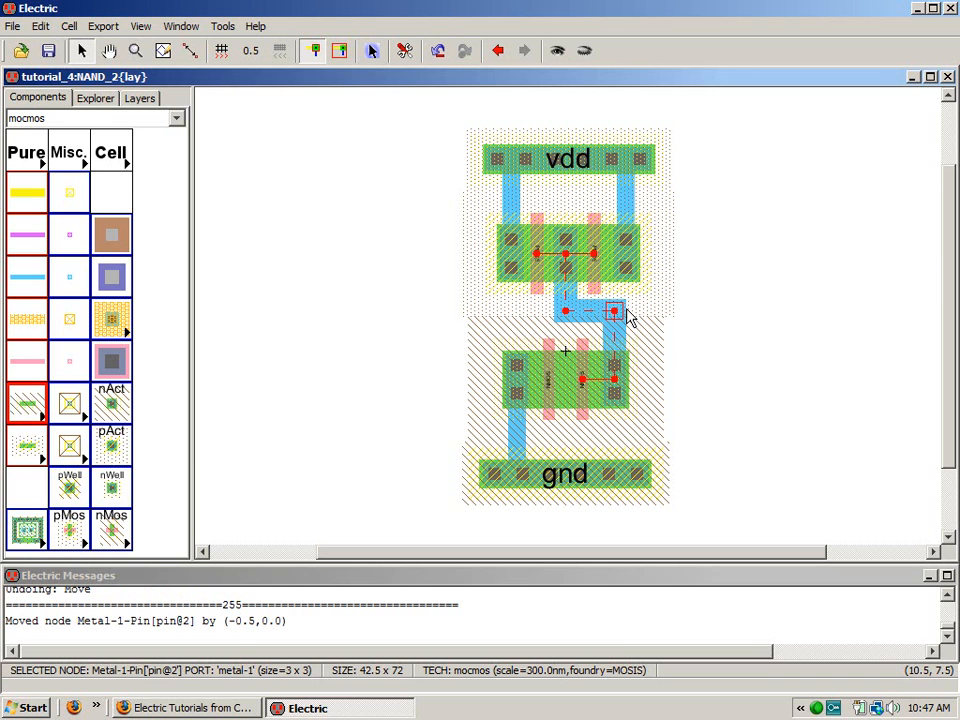
{"action": "left_click", "coordinate": [798, 409]}
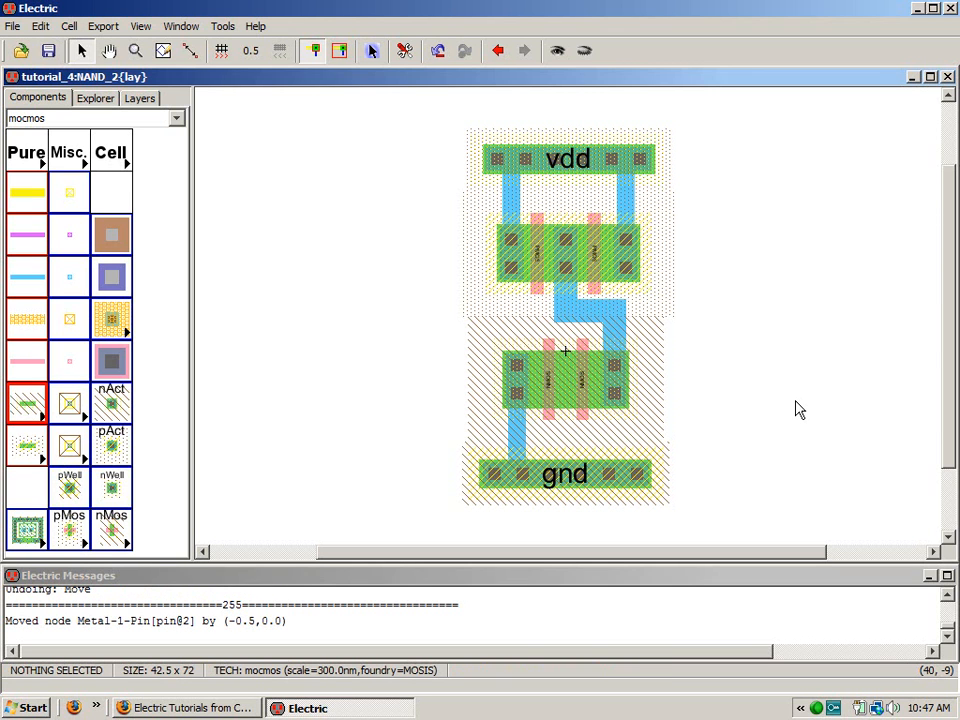
- Clean up the redundant pins everywhere and rerun the layout DRC
{"action": "left_click", "coordinate": [42, 27]}
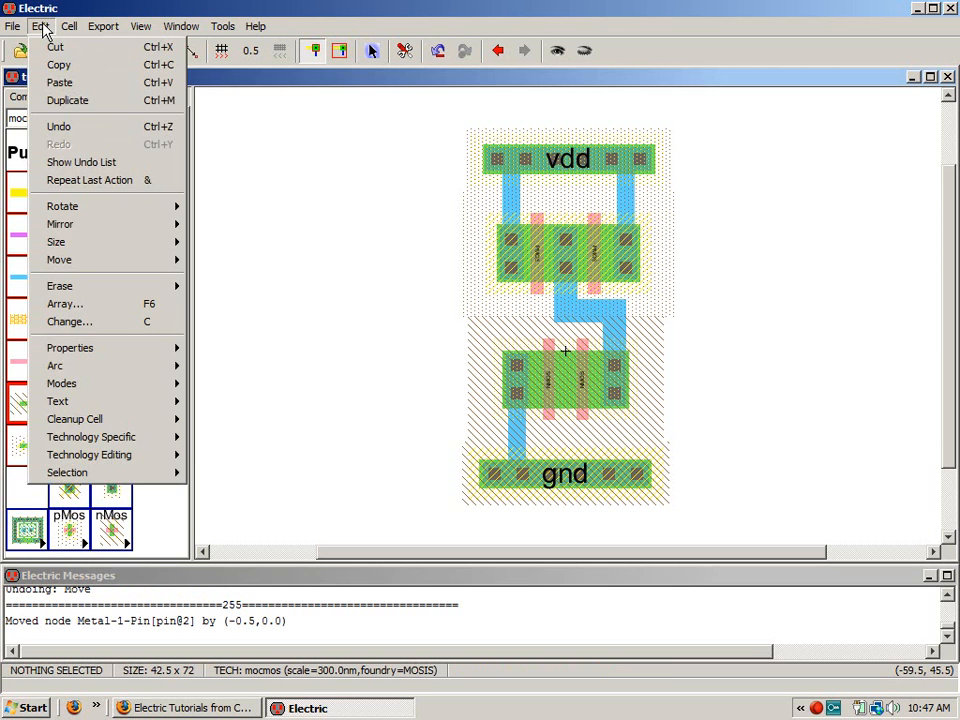
{"action": "mouse_move", "coordinate": [160, 424]}
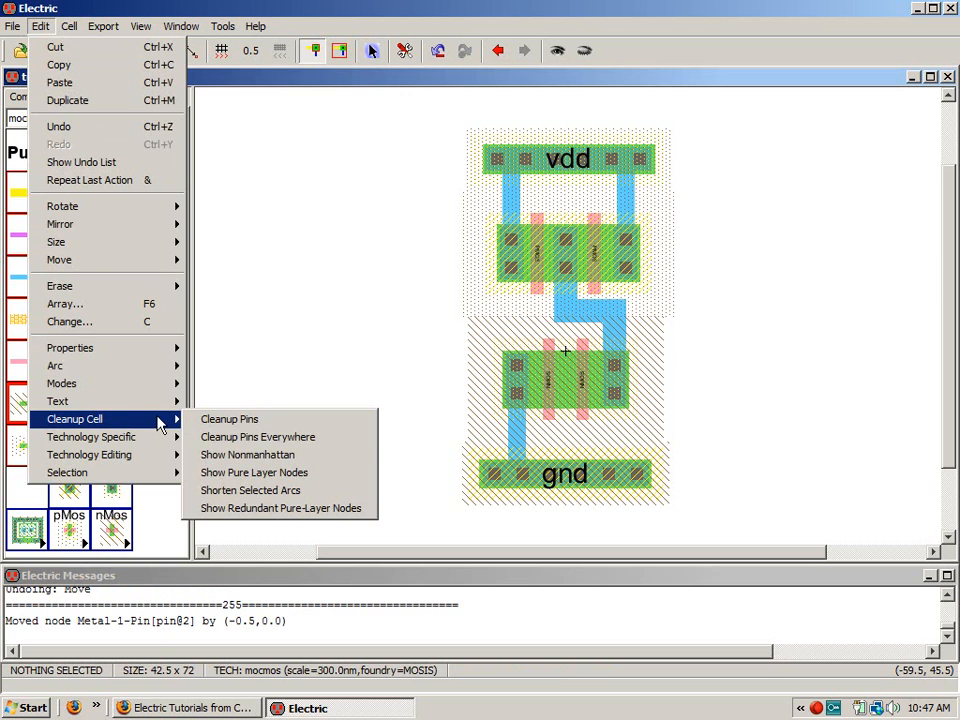
{"action": "left_click", "coordinate": [250, 437]}
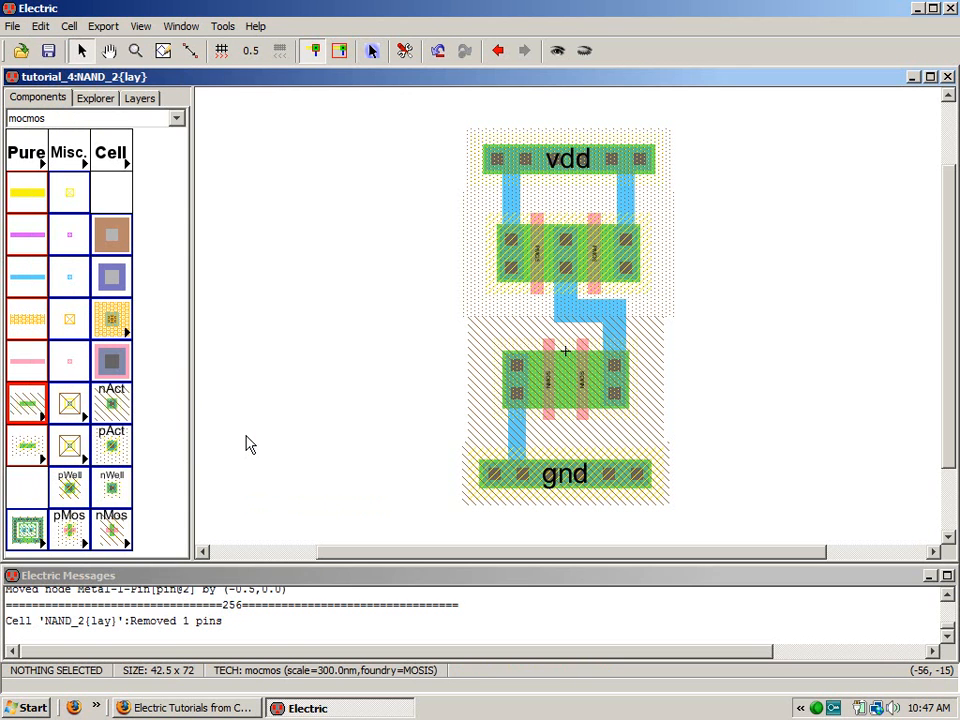
{"action": "key", "text": "F5"}
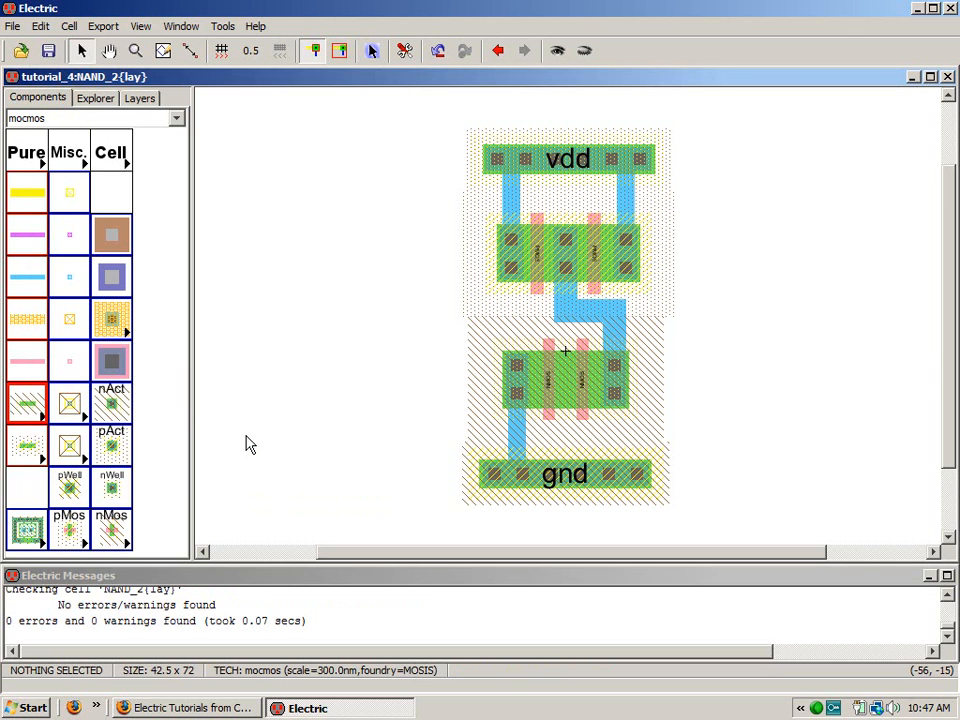
- Wire each PMOS gate to the NMOS gate below it with Polysilicon-1 arcs, and rerun the layout DRC
{"action": "left_click", "coordinate": [534, 296]}
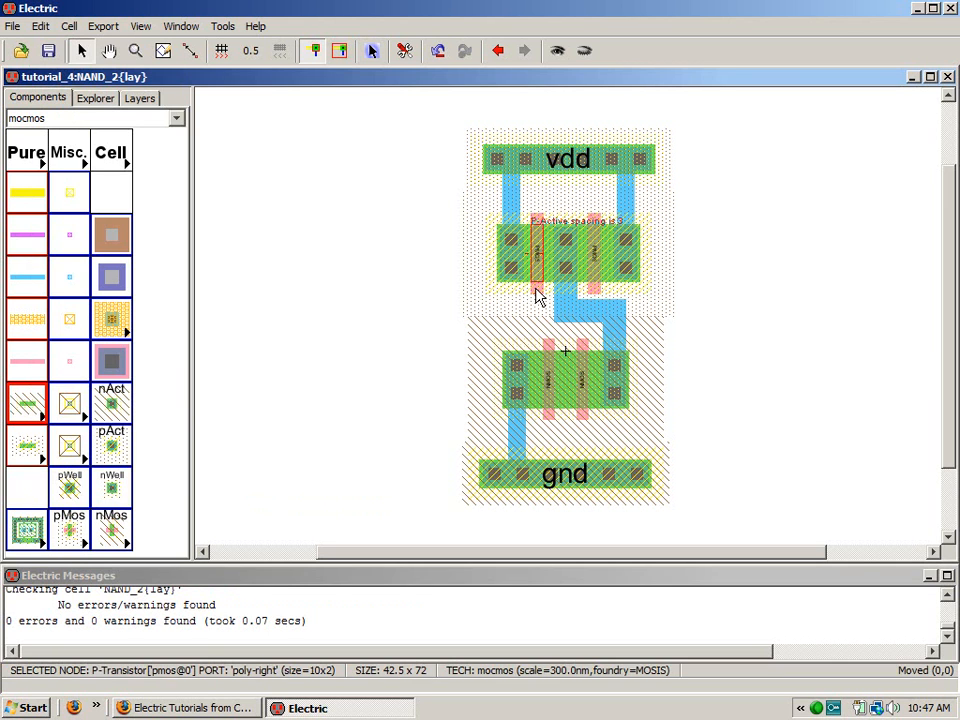
{"action": "right_click", "coordinate": [613, 385]}
{"action": "left_click", "coordinate": [590, 290]}
{"action": "right_click", "coordinate": [583, 345]}
{"action": "left_click", "coordinate": [698, 347]}
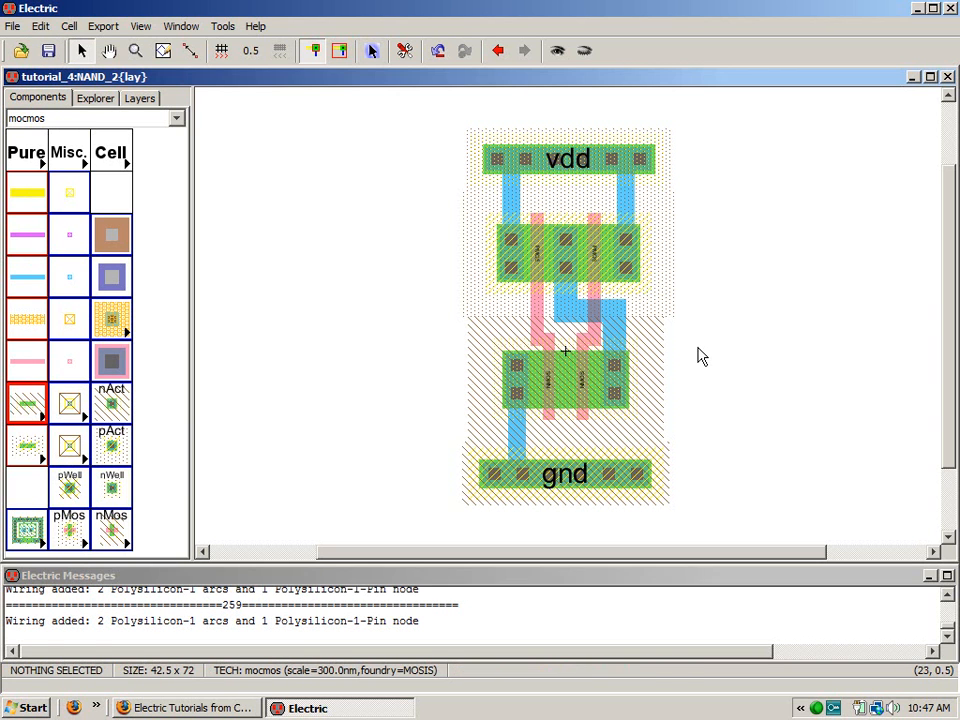
{"action": "key", "text": "F5"}
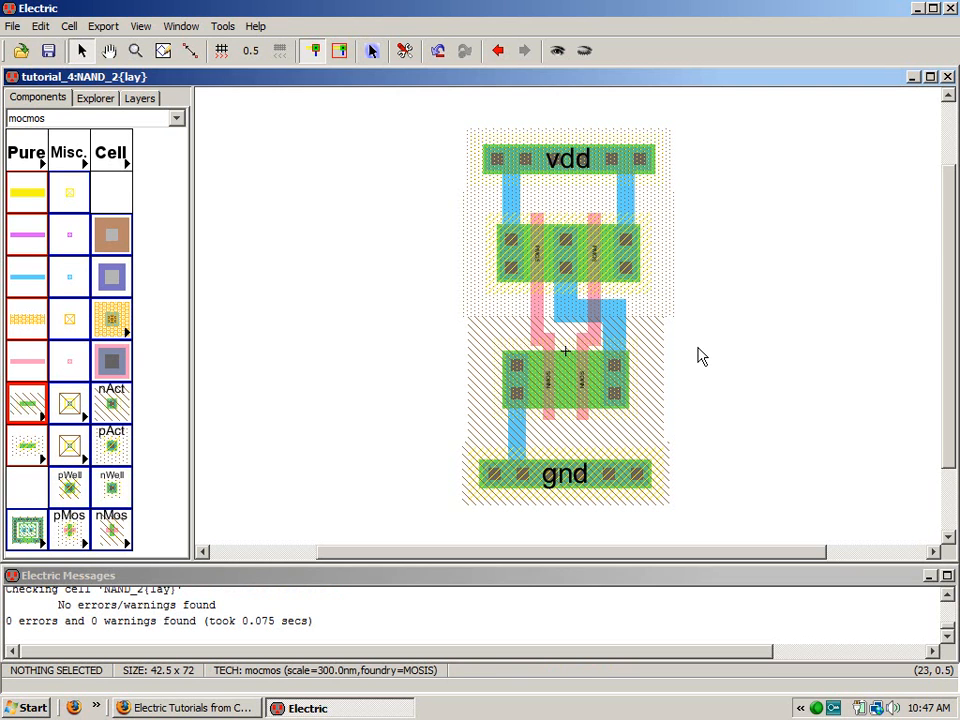
- Place two Metal-1-Polysilicon-1 contacts between the transistor rows, one outside the left gate wire and one outside the right
{"action": "left_click", "coordinate": [113, 362]}
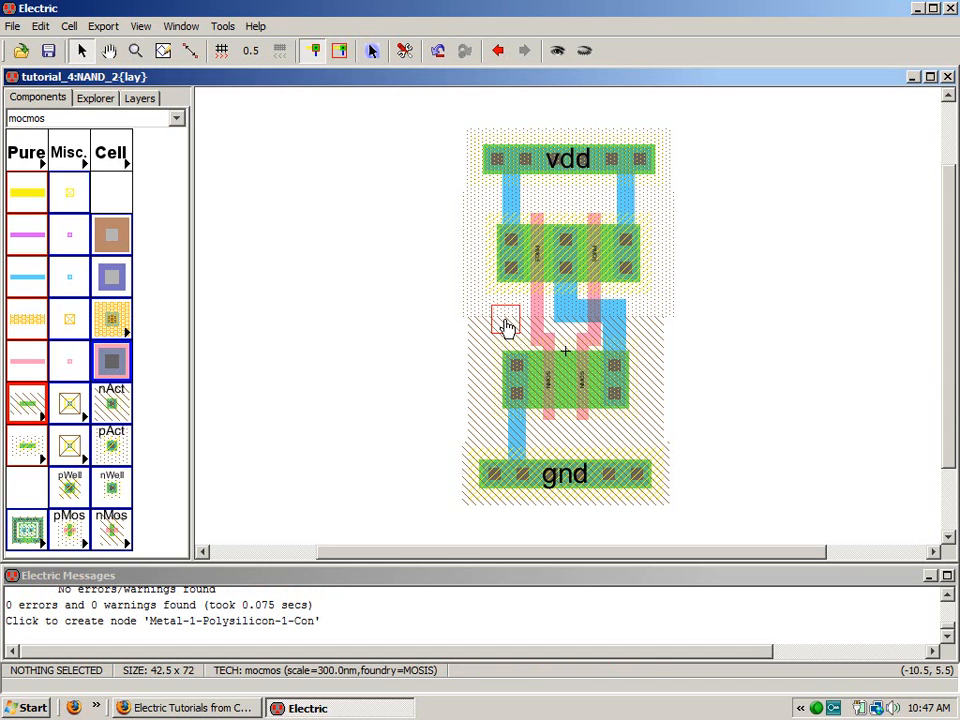
{"action": "left_click", "coordinate": [506, 320]}
{"action": "left_click", "coordinate": [113, 362]}
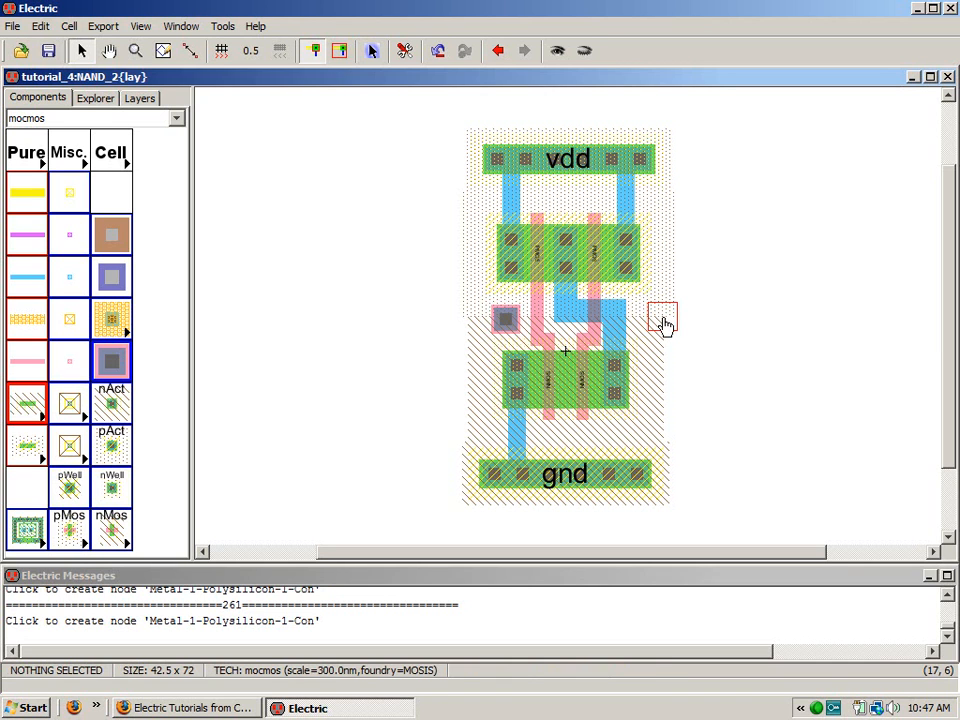
{"action": "left_click", "coordinate": [664, 322]}
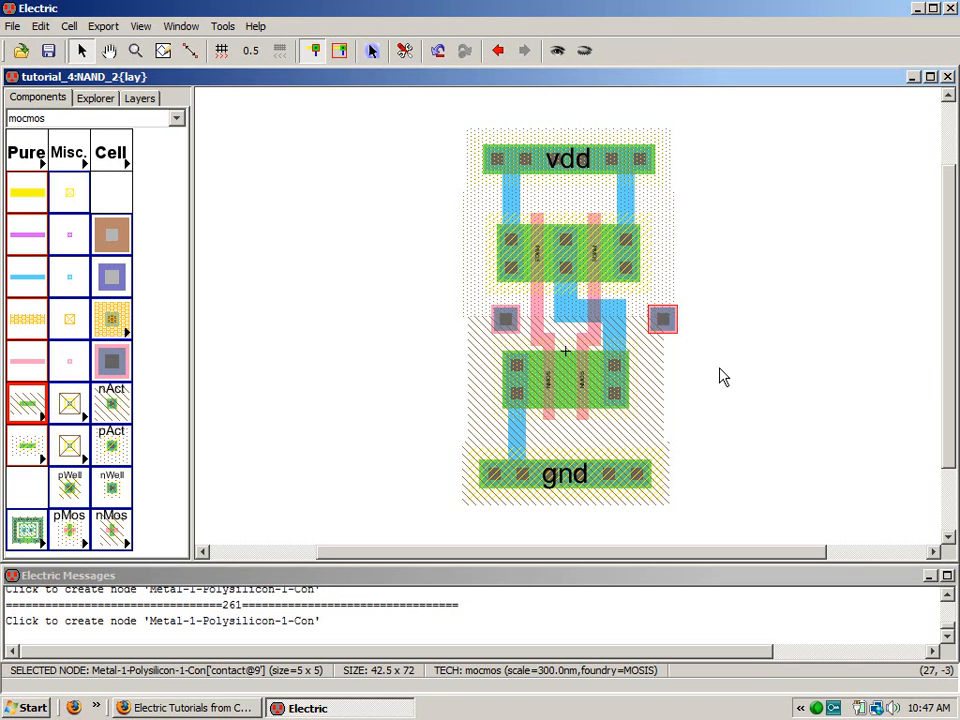
- Wire the left polysilicon contact to the left gate wire with a Polysilicon-1 arc and set the arc's width to 2
{"action": "left_click", "coordinate": [512, 326]}
{"action": "right_click", "coordinate": [532, 317]}
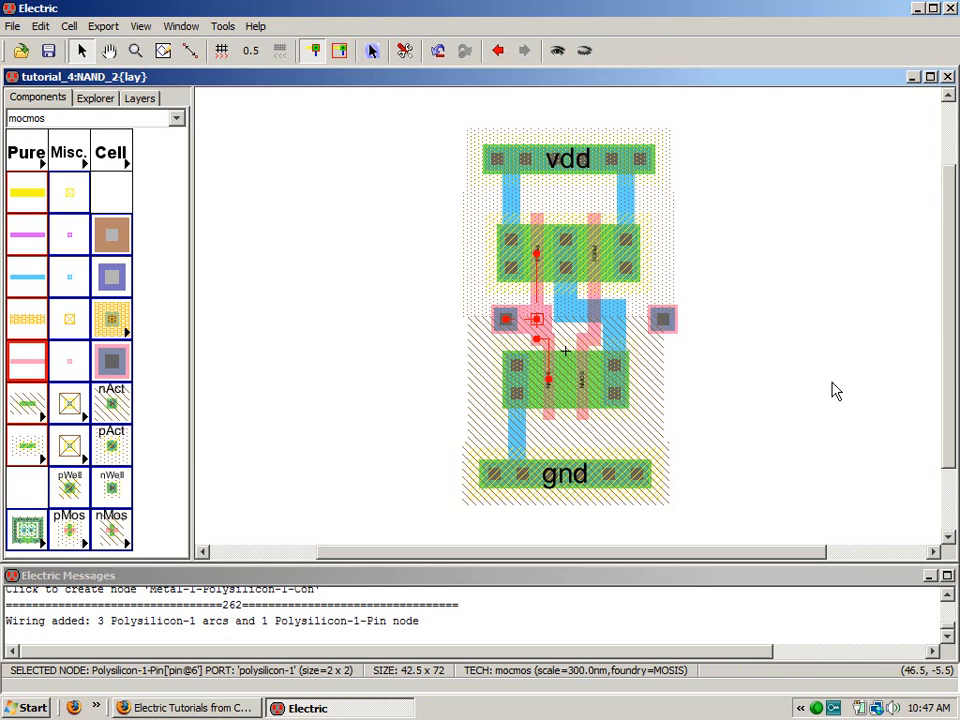
{"action": "left_click", "coordinate": [526, 326], "text": "ctrl"}
{"action": "left_click", "coordinate": [525, 324], "text": "ctrl"}
{"action": "key", "text": "ctrl+i"}
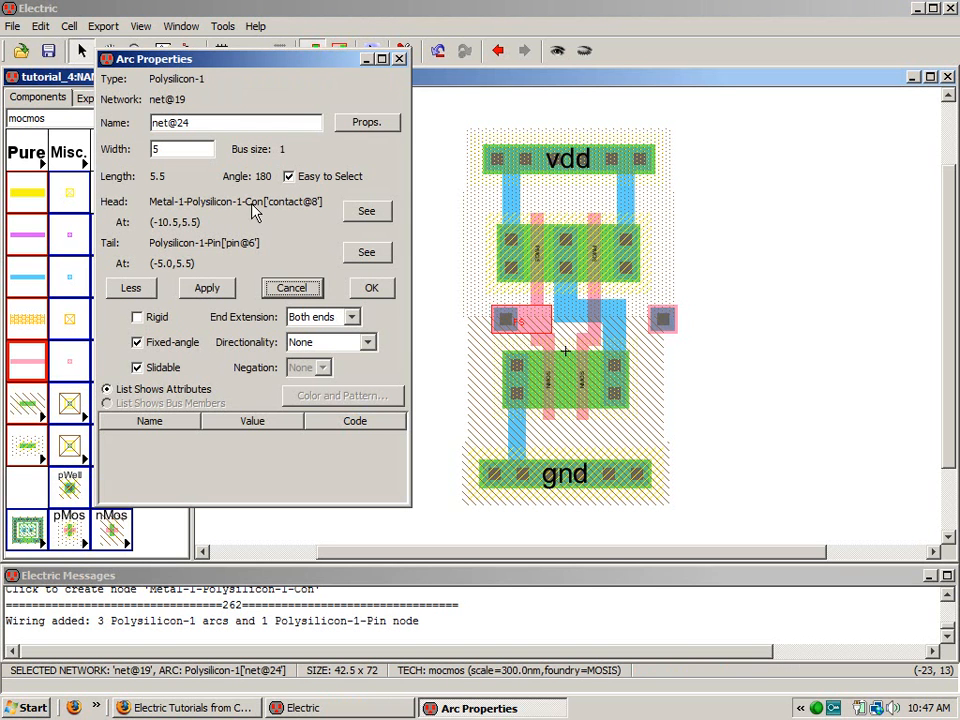
{"action": "double_click", "coordinate": [157, 149]}
{"action": "type", "text": "2"}
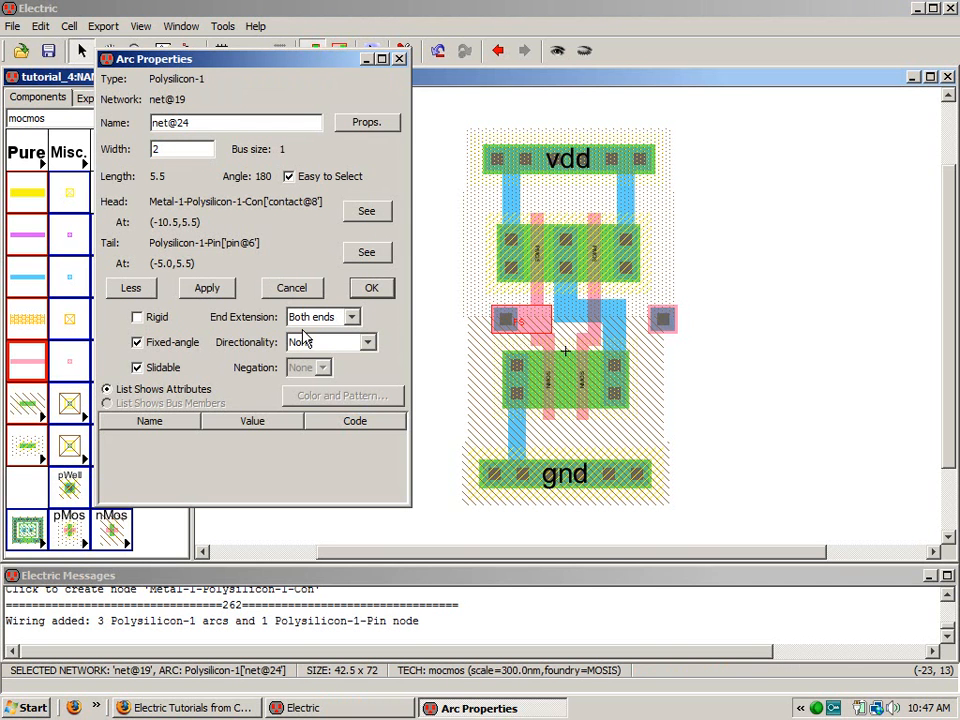
{"action": "left_click", "coordinate": [373, 290]}
{"action": "left_click", "coordinate": [320, 305]}
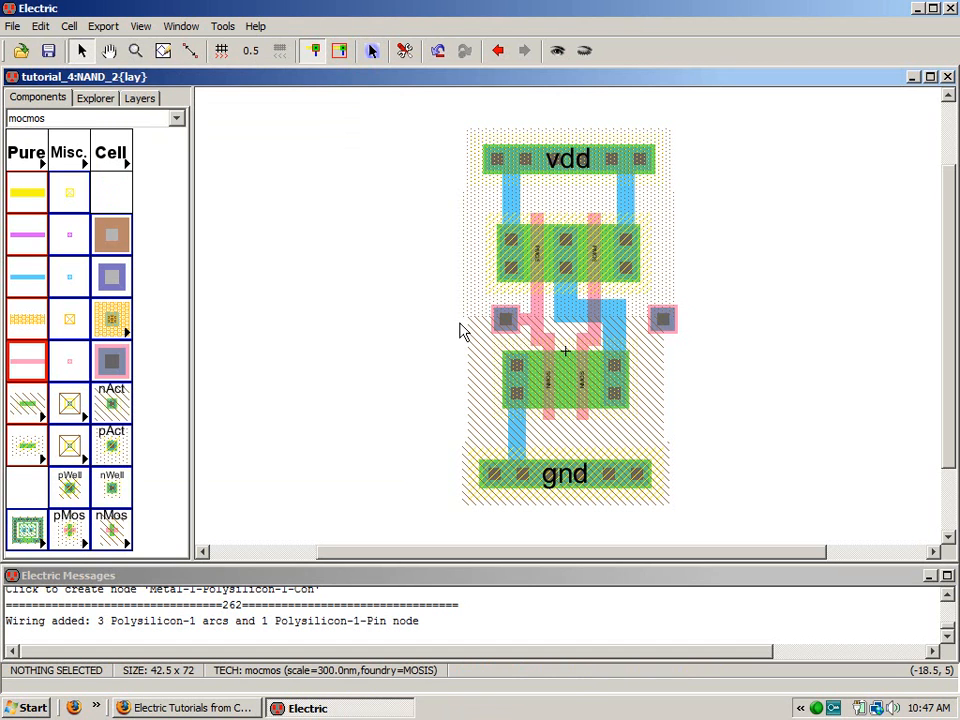
- Wire the right polysilicon contact to the right gate wire with a Polysilicon-1 arc and set the arc's width to 2
{"action": "left_click", "coordinate": [661, 325]}
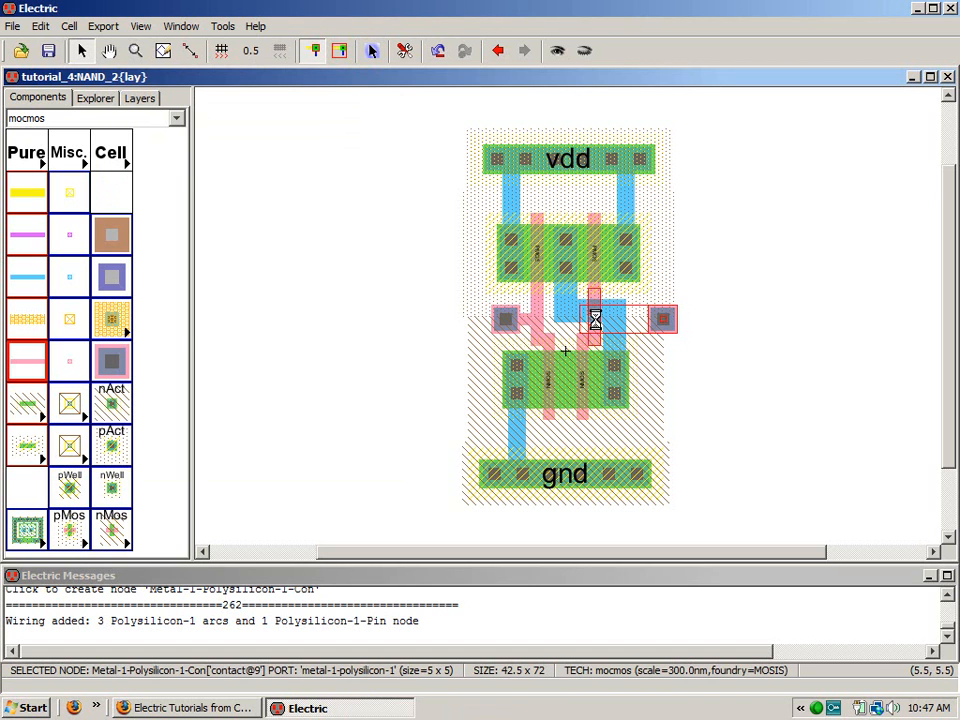
{"action": "right_click", "coordinate": [591, 321]}
{"action": "left_click", "coordinate": [644, 326]}
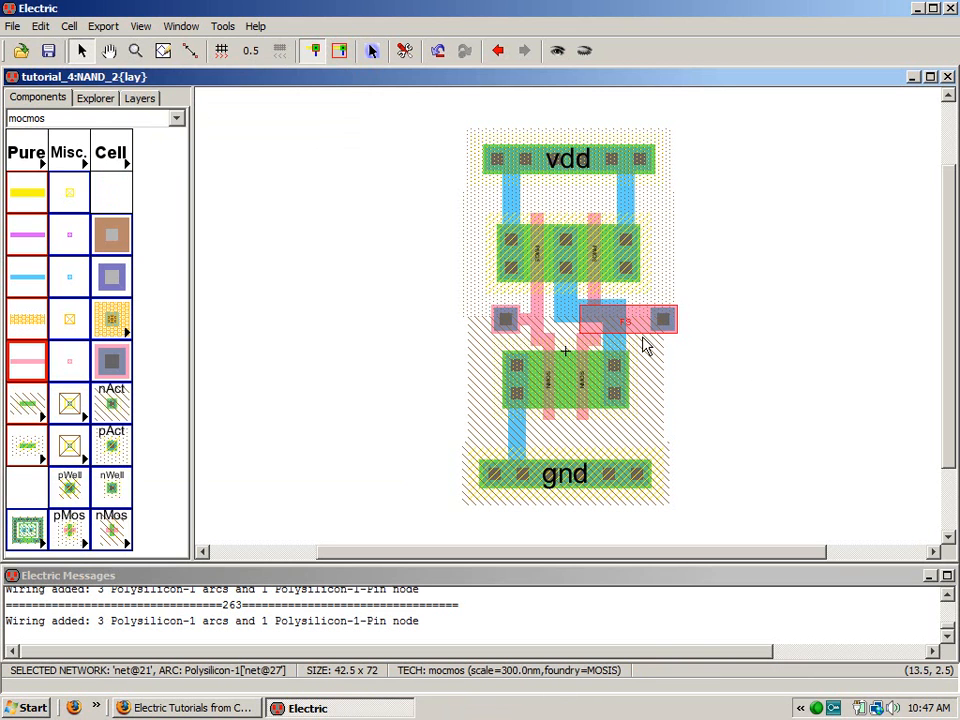
{"action": "key", "text": "ctrl+i"}
{"action": "left_click_drag", "start_coordinate": [166, 148], "coordinate": [150, 149]}
{"action": "type", "text": "2"}
{"action": "left_click", "coordinate": [371, 288]}
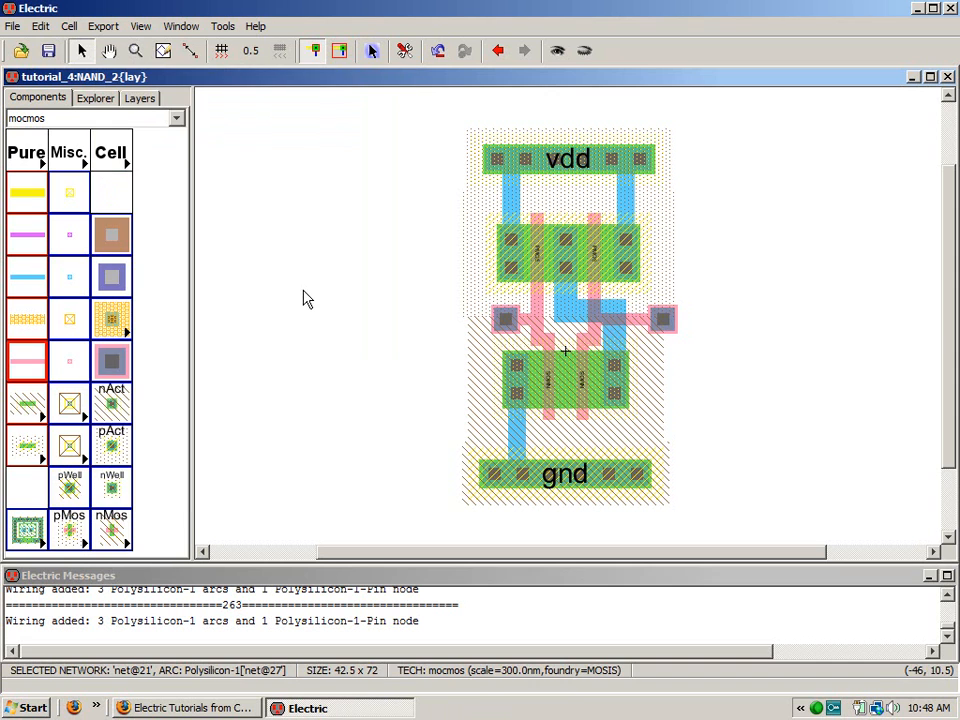
- Run the layout DRC and highlight the first reported error in the layout
{"action": "left_click", "coordinate": [302, 296]}
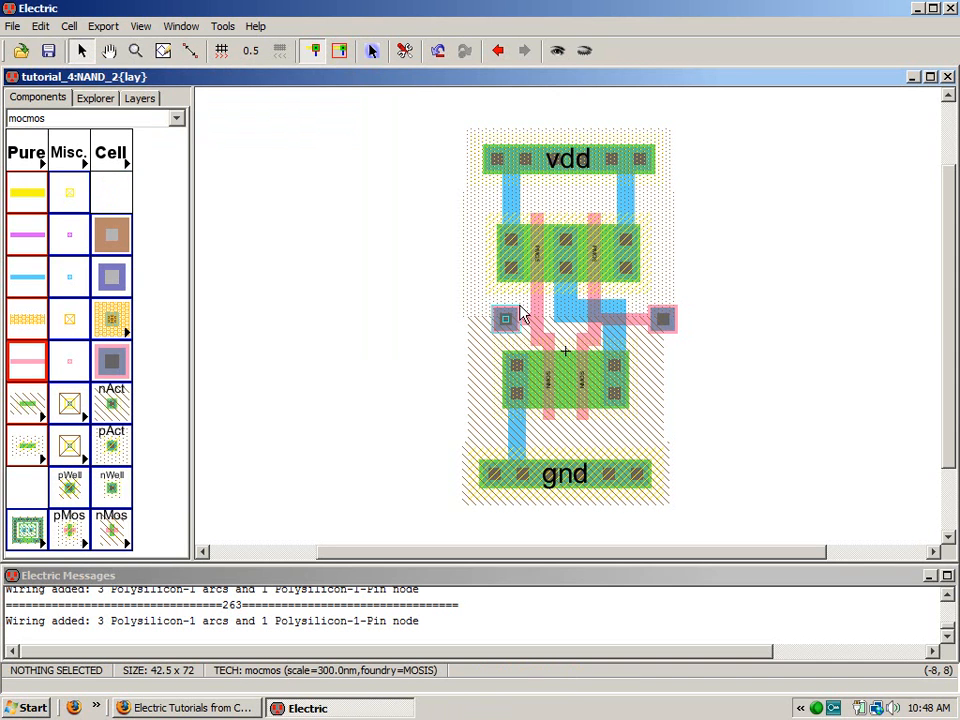
{"action": "key", "text": "F5"}
{"action": "left_click", "coordinate": [478, 378]}
{"action": "key", "text": "greater"}
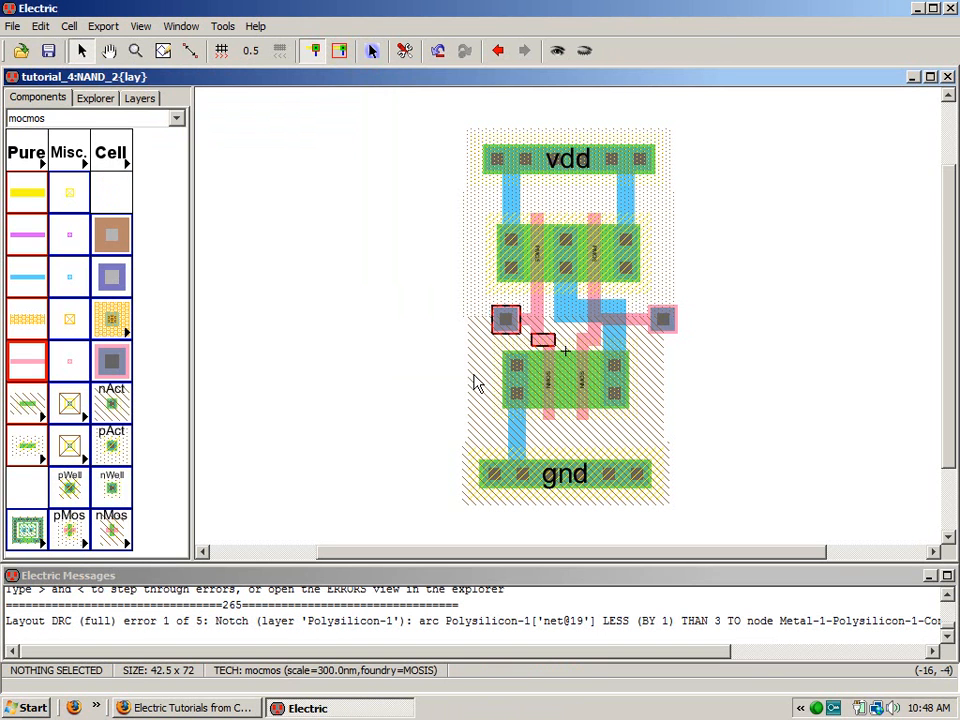
{"action": "left_click", "coordinate": [402, 359]}
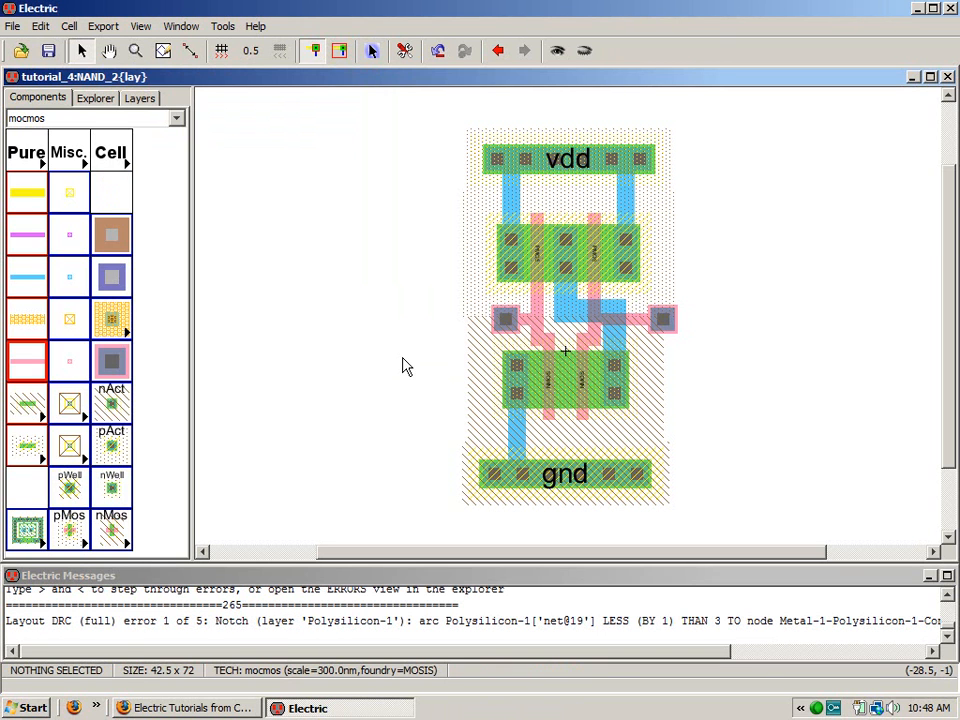
- Move the left polysilicon contact about 2.5 units right, in 0.5-unit increments, towards the left gate wire and rerun the layout DRC
{"action": "left_click", "coordinate": [499, 324]}
{"action": "key", "text": "Right"}
{"action": "key", "text": "Right"}
{"action": "key", "text": "Right"}
{"action": "key", "text": "Right"}
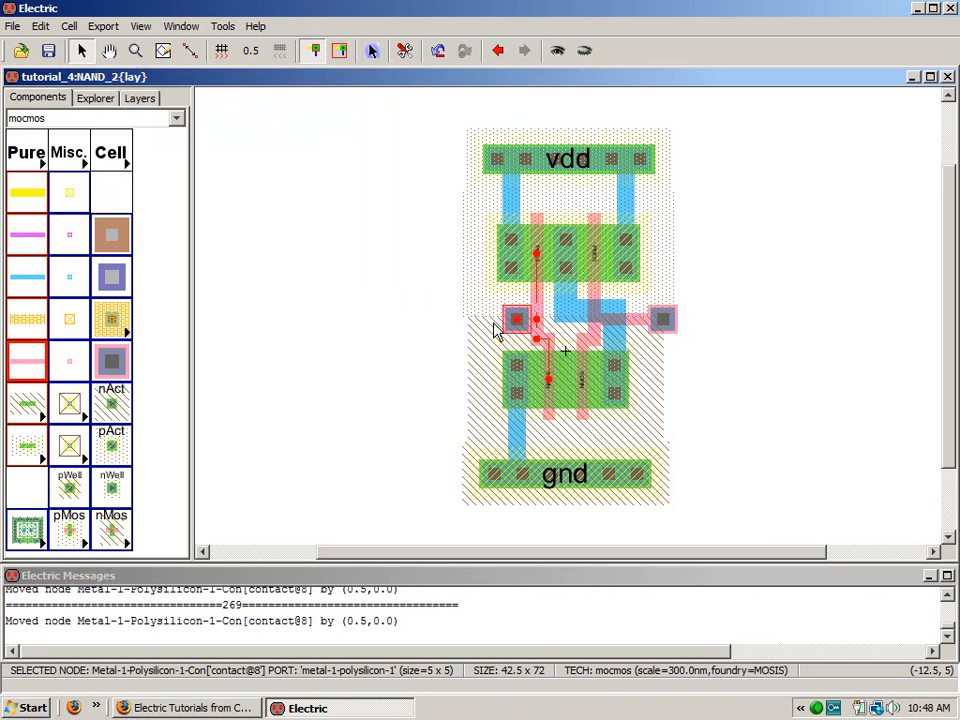
{"action": "key", "text": "F5"}
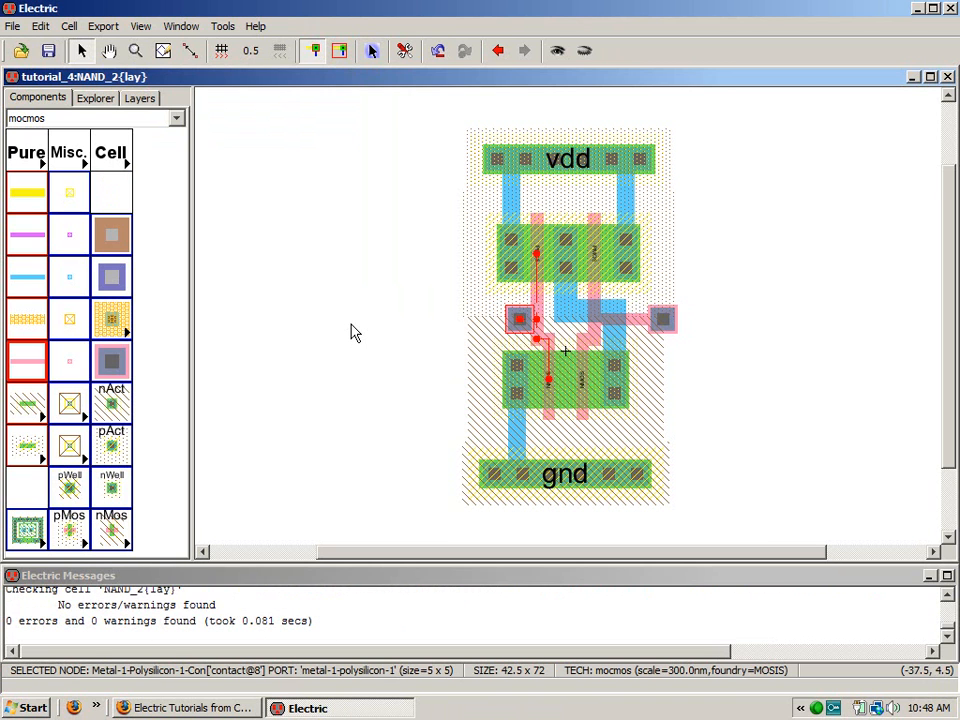
{"action": "left_click", "coordinate": [352, 333]}
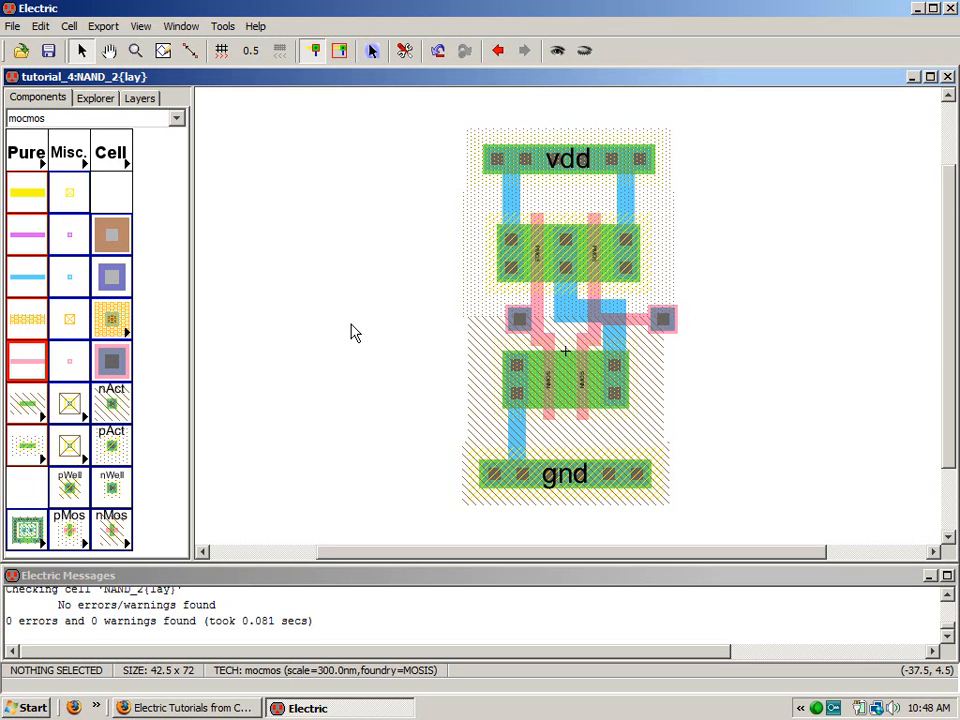
- Open the 3D view of the NAND_2 layout, examine how the metal, polysilicon and contact layers stack, and close it
{"action": "left_click", "coordinate": [189, 28]}
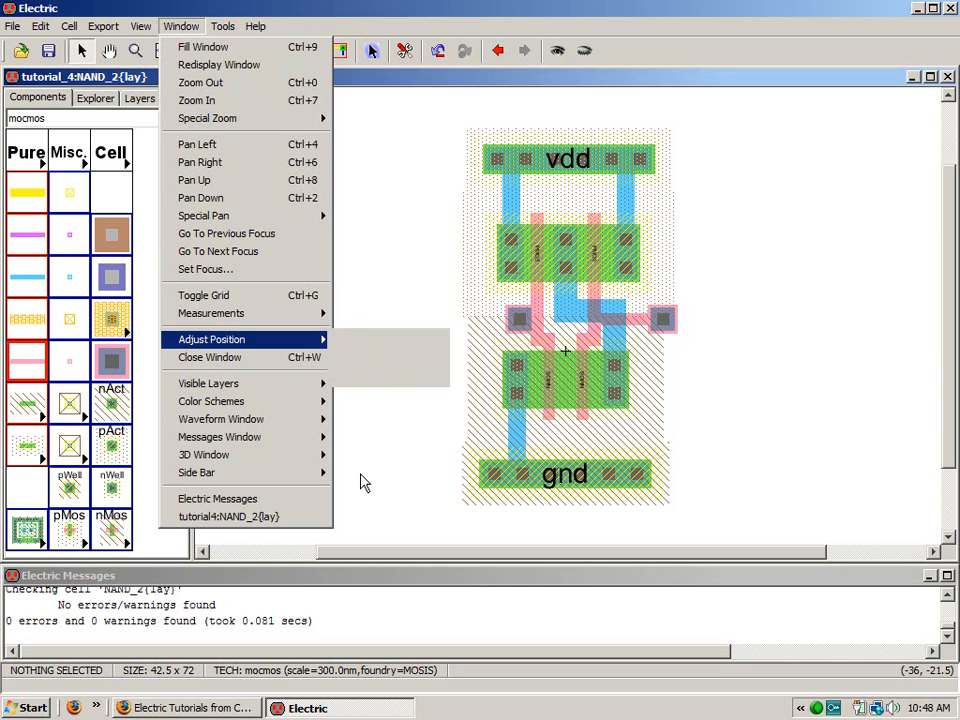
{"action": "mouse_move", "coordinate": [257, 458]}
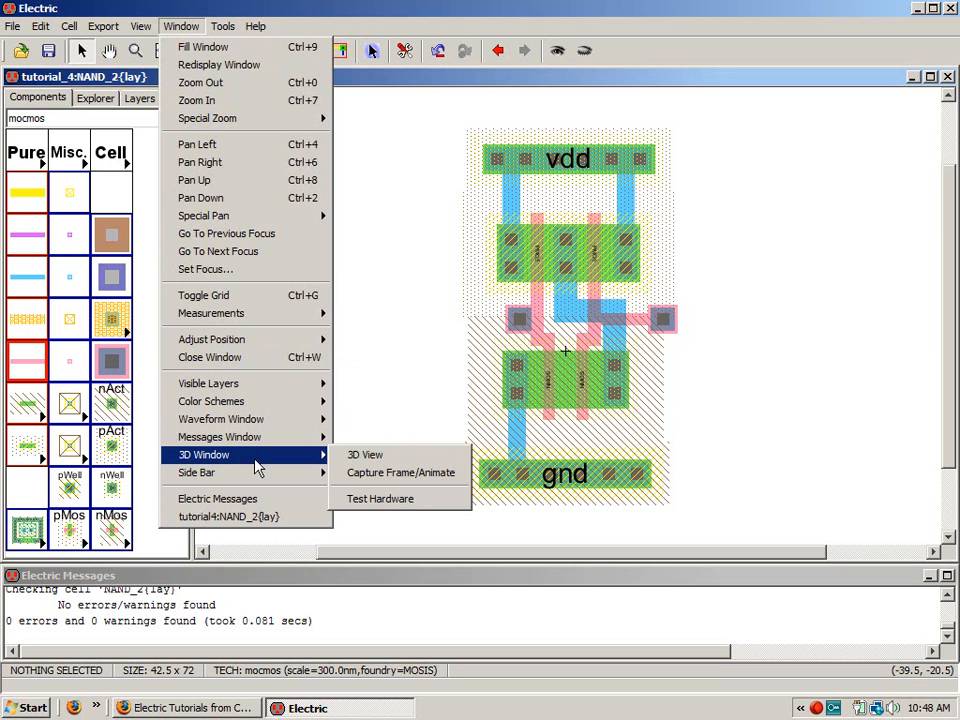
{"action": "left_click", "coordinate": [376, 465]}
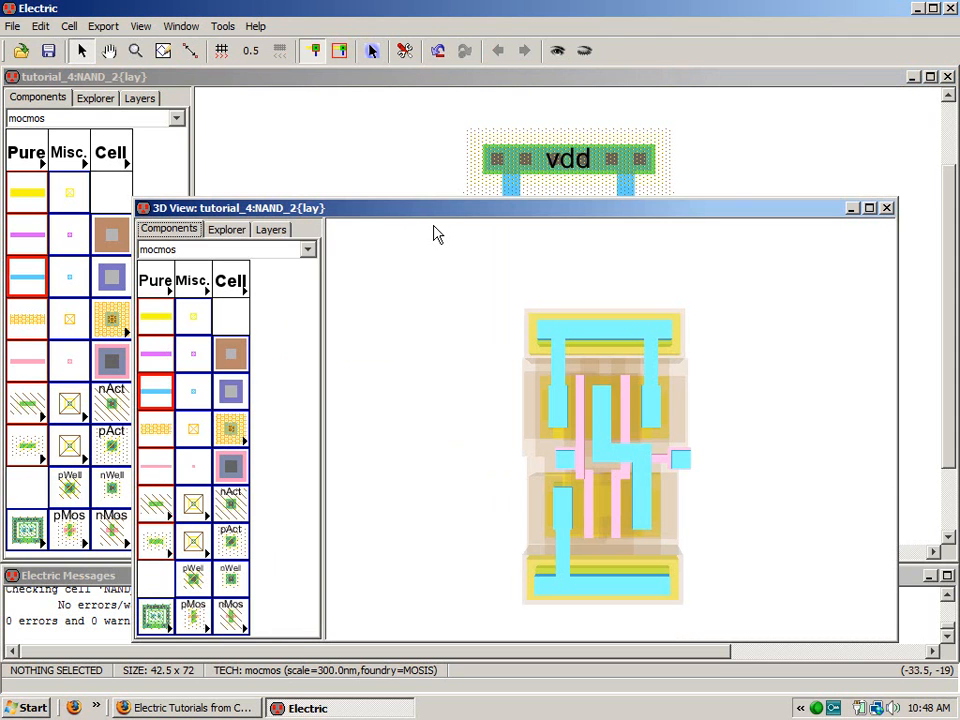
{"action": "left_click_drag", "start_coordinate": [438, 209], "coordinate": [354, 94]}
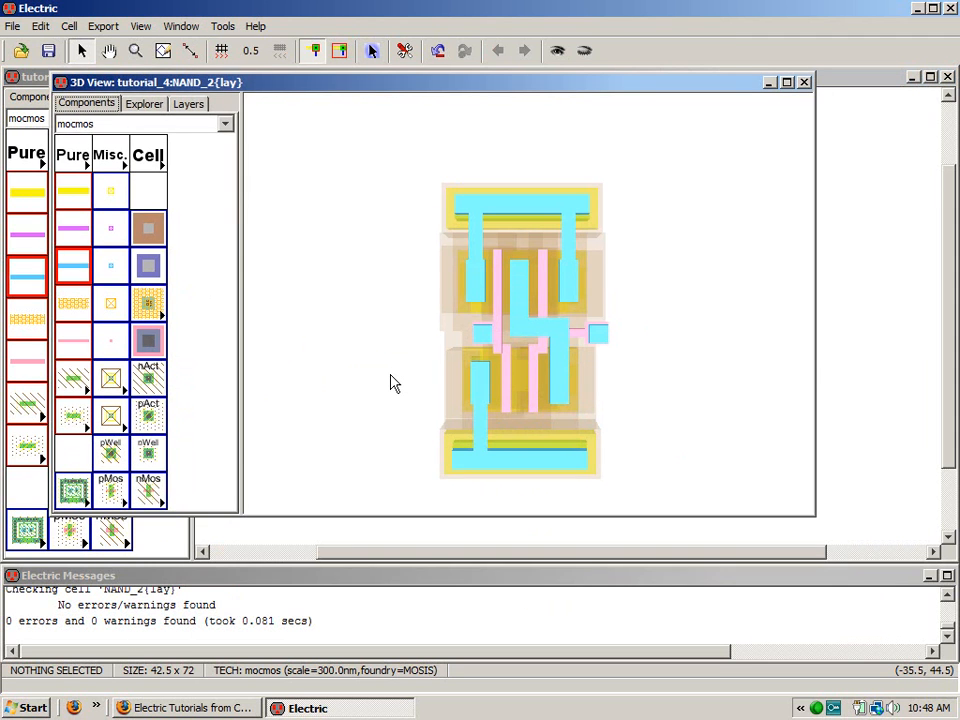
{"action": "left_click_drag", "start_coordinate": [651, 369], "coordinate": [748, 259]}
{"action": "scroll", "coordinate": [754, 268], "scroll_direction": "down", "scroll_amount": 3}
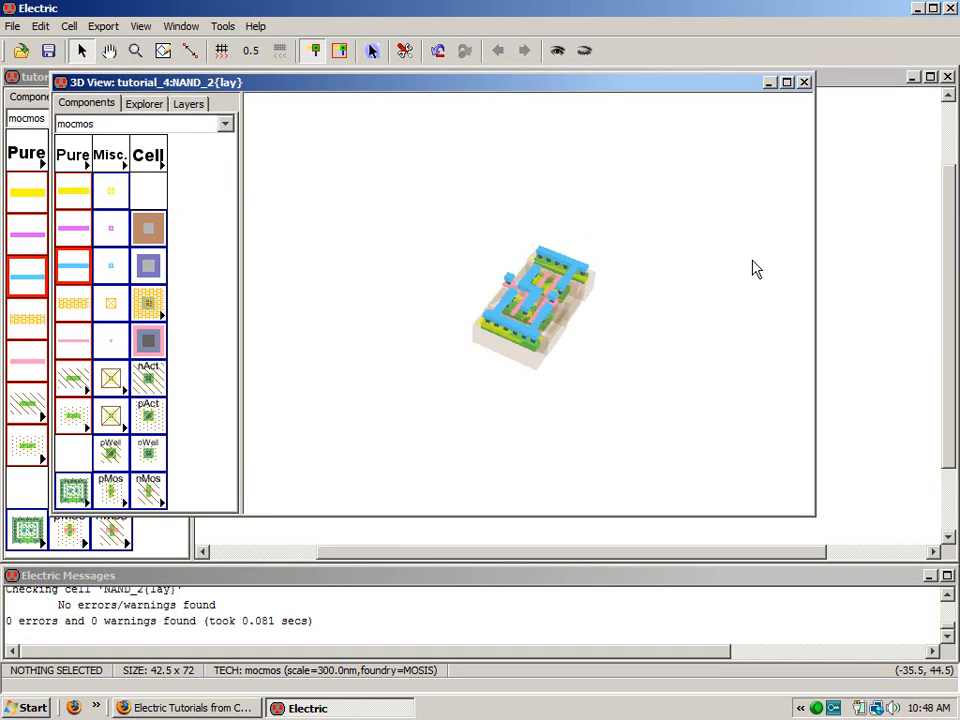
{"action": "scroll", "coordinate": [754, 270], "scroll_direction": "up", "scroll_amount": 6}
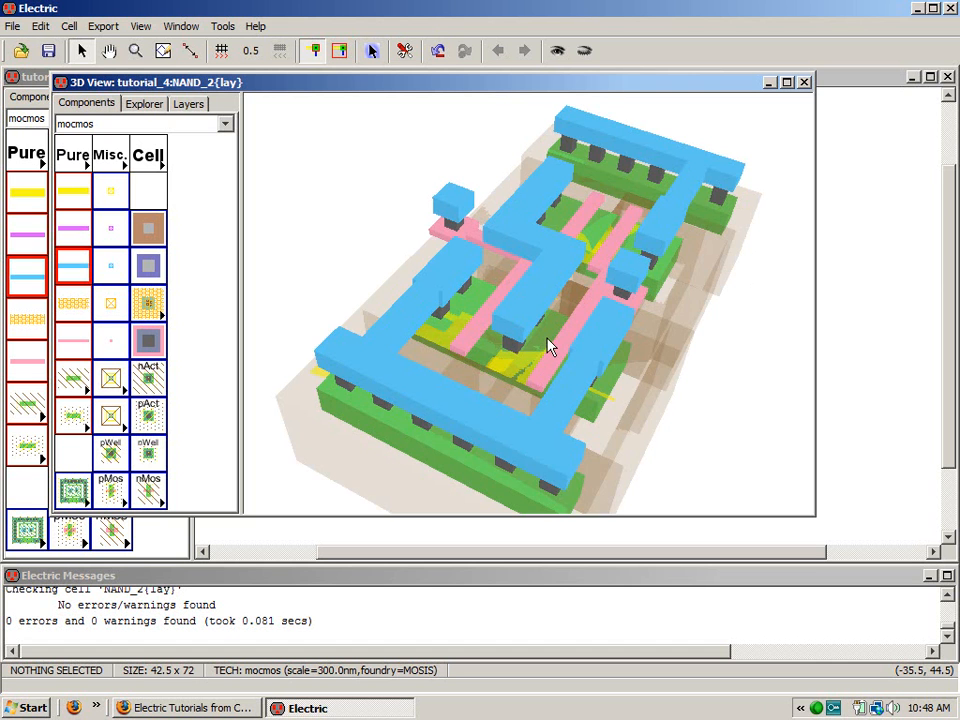
{"action": "scroll", "coordinate": [548, 338], "scroll_direction": "up", "scroll_amount": 5}
{"action": "mouse_move", "coordinate": [680, 349]}
{"action": "left_mouse_down"}
{"action": "mouse_move", "coordinate": [716, 348]}
{"action": "mouse_move", "coordinate": [666, 332]}
{"action": "mouse_move", "coordinate": [619, 381]}
{"action": "mouse_move", "coordinate": [677, 313]}
{"action": "mouse_move", "coordinate": [688, 366]}
{"action": "left_mouse_up"}
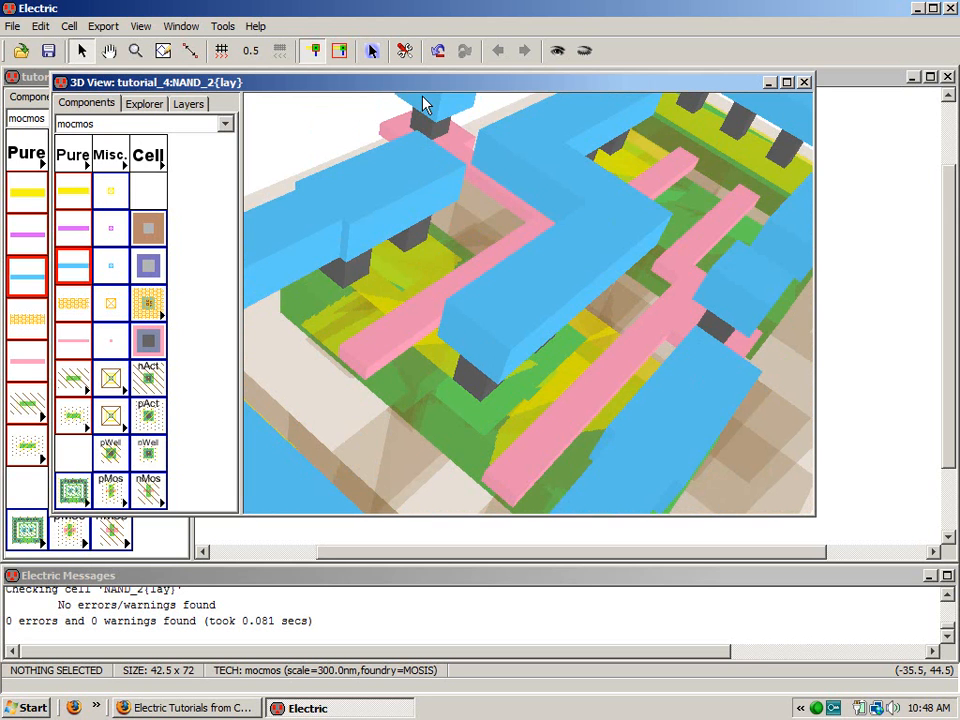
{"action": "scroll", "coordinate": [437, 175], "scroll_direction": "down", "scroll_amount": 3}
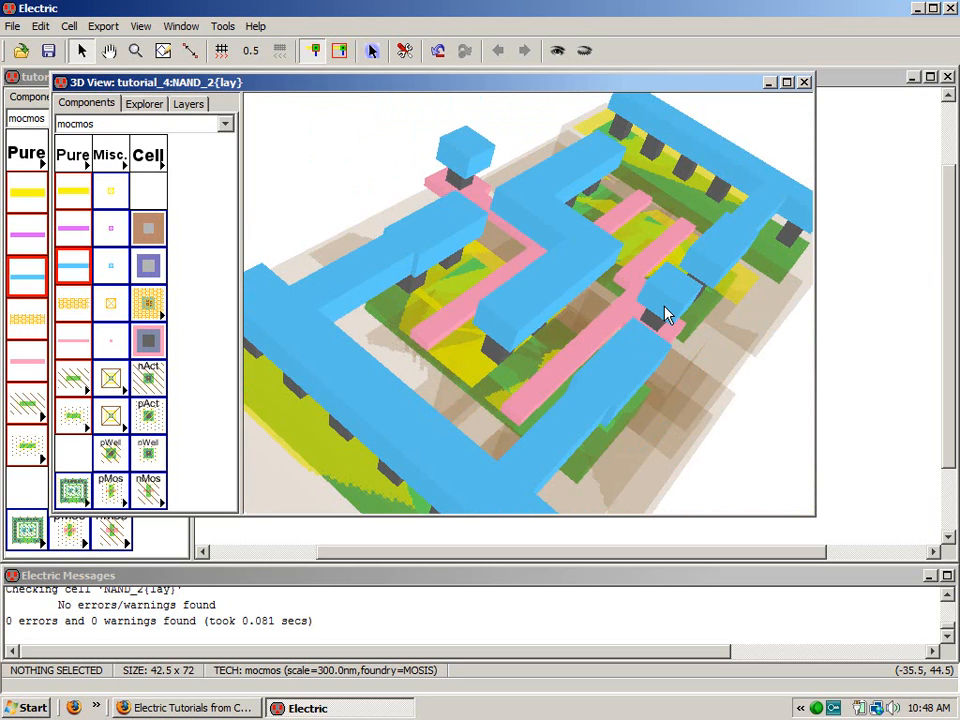
{"action": "left_click", "coordinate": [804, 83]}
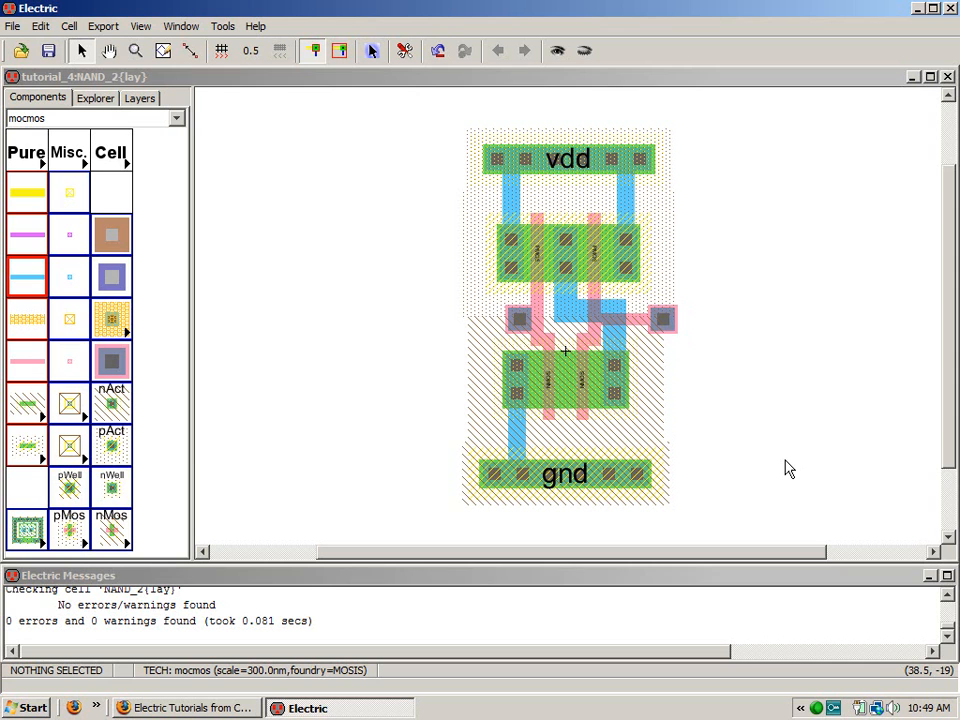
- Inspect the export properties of the vdd label and close them without changes
{"action": "left_click", "coordinate": [583, 157]}
{"action": "left_click", "coordinate": [583, 157]}
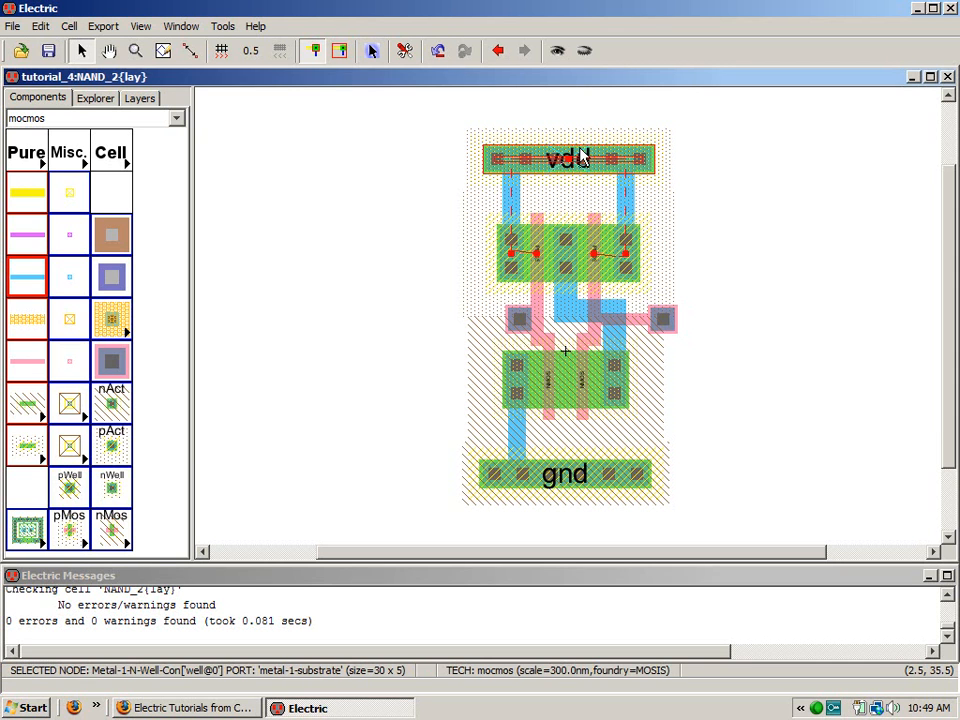
{"action": "left_click", "coordinate": [583, 158]}
{"action": "double_click", "coordinate": [583, 157]}
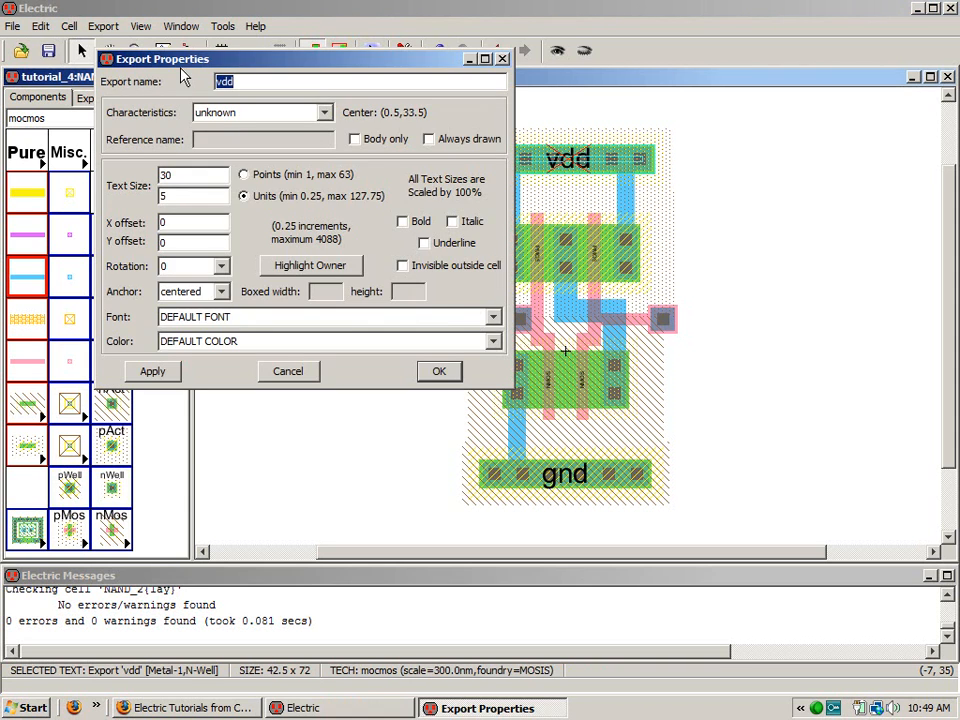
{"action": "left_click", "coordinate": [503, 60]}
{"action": "left_click", "coordinate": [229, 296]}
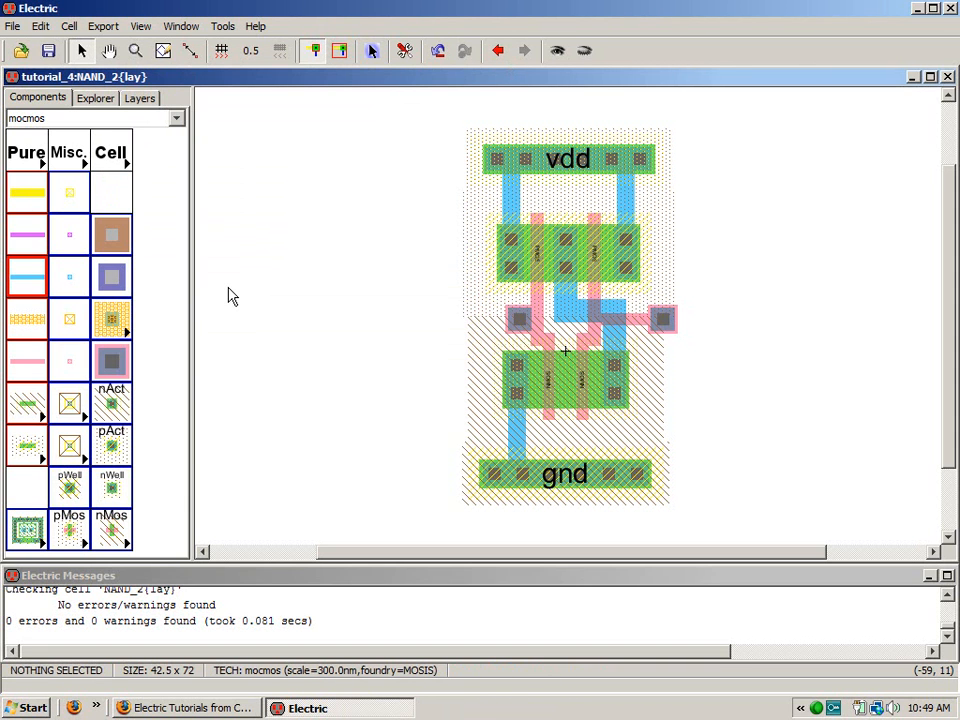
- Place three Metal-1-Metal-2 contacts: one outside each polysilicon contact and one between the two NMOS gates
{"action": "left_click", "coordinate": [113, 280]}
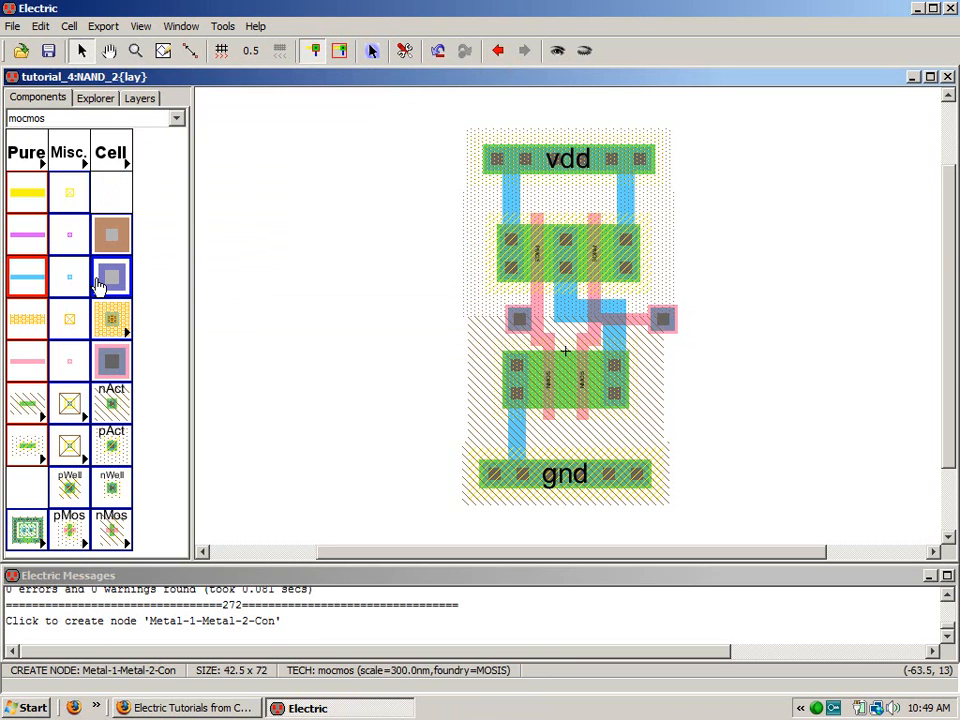
{"action": "left_click", "coordinate": [476, 318]}
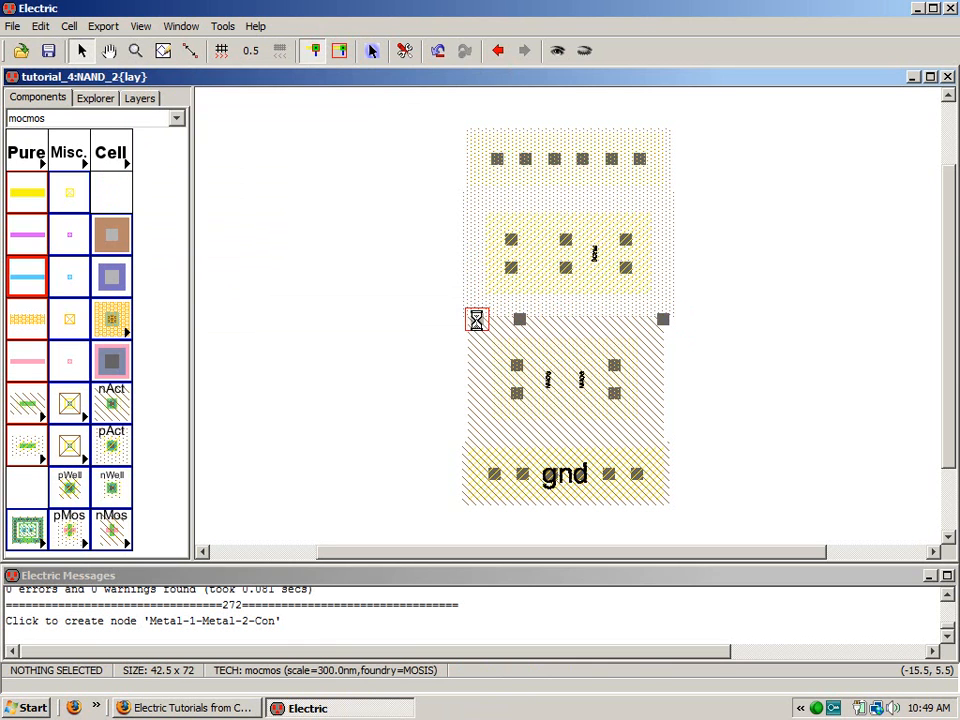
{"action": "left_click", "coordinate": [111, 277]}
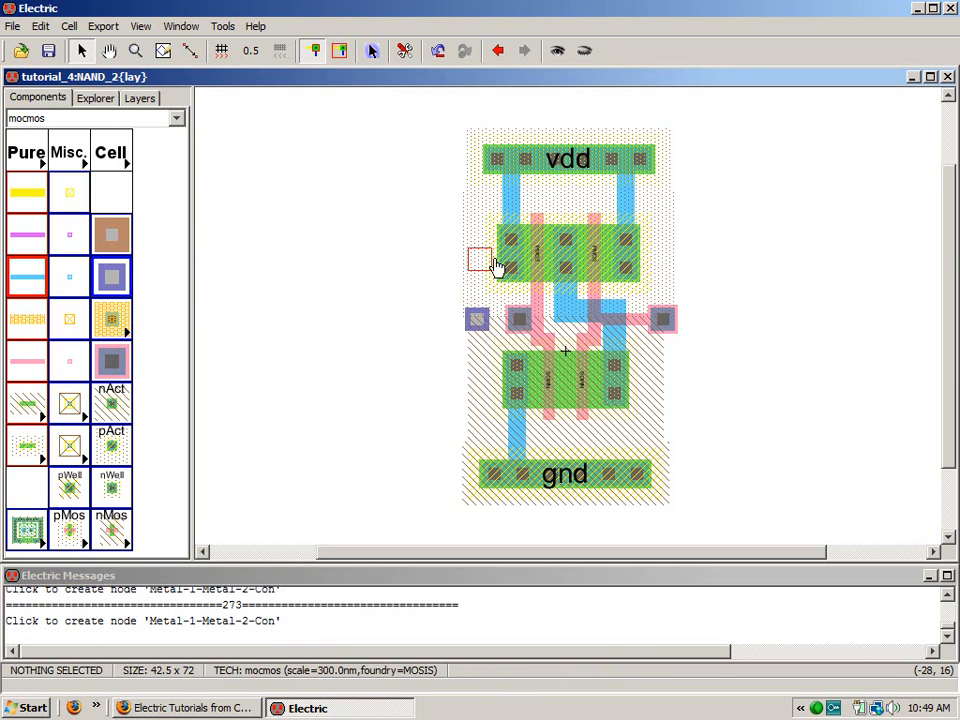
{"action": "left_click", "coordinate": [713, 317]}
{"action": "left_click", "coordinate": [111, 277]}
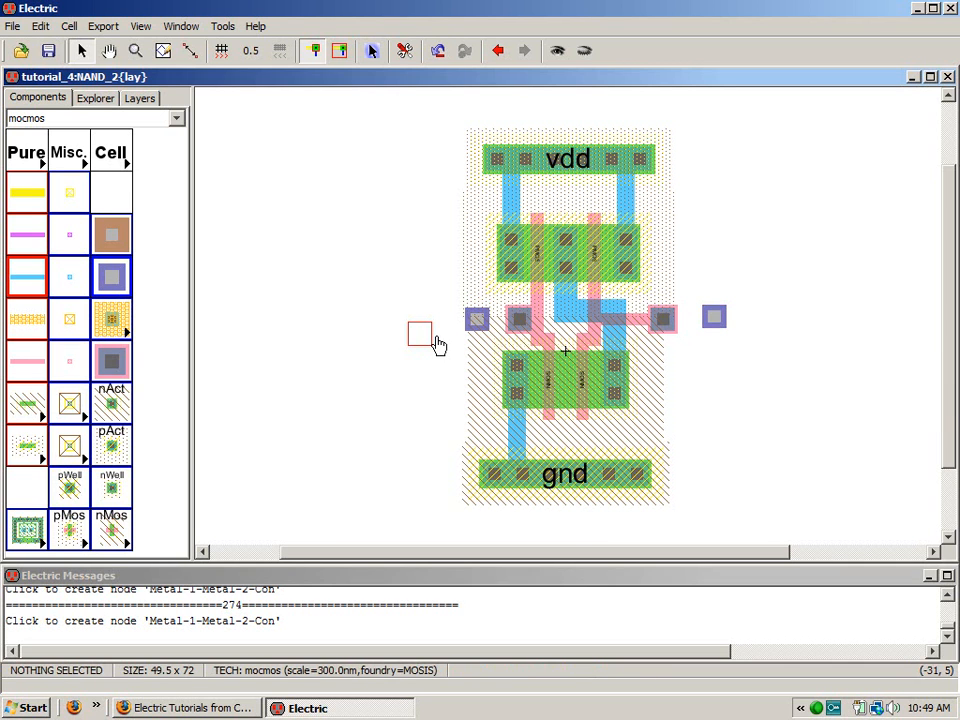
{"action": "left_click", "coordinate": [574, 366]}
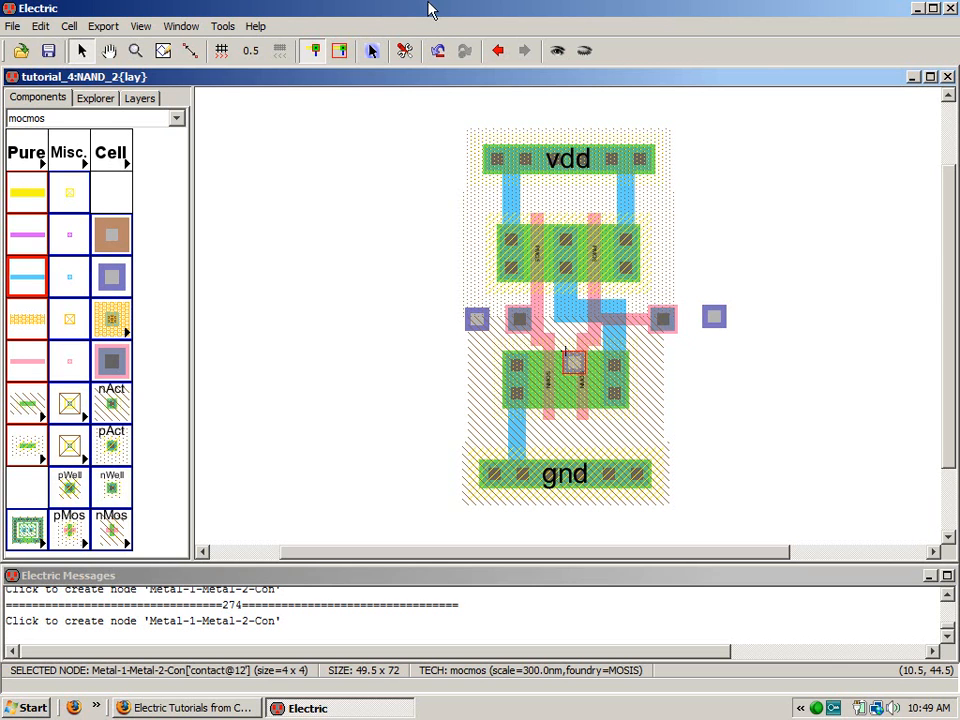
- Examine the three new Metal-1-Metal-2 contacts in an enlarged, rotated 3D view of the layout, and close it
{"action": "left_click", "coordinate": [181, 27]}
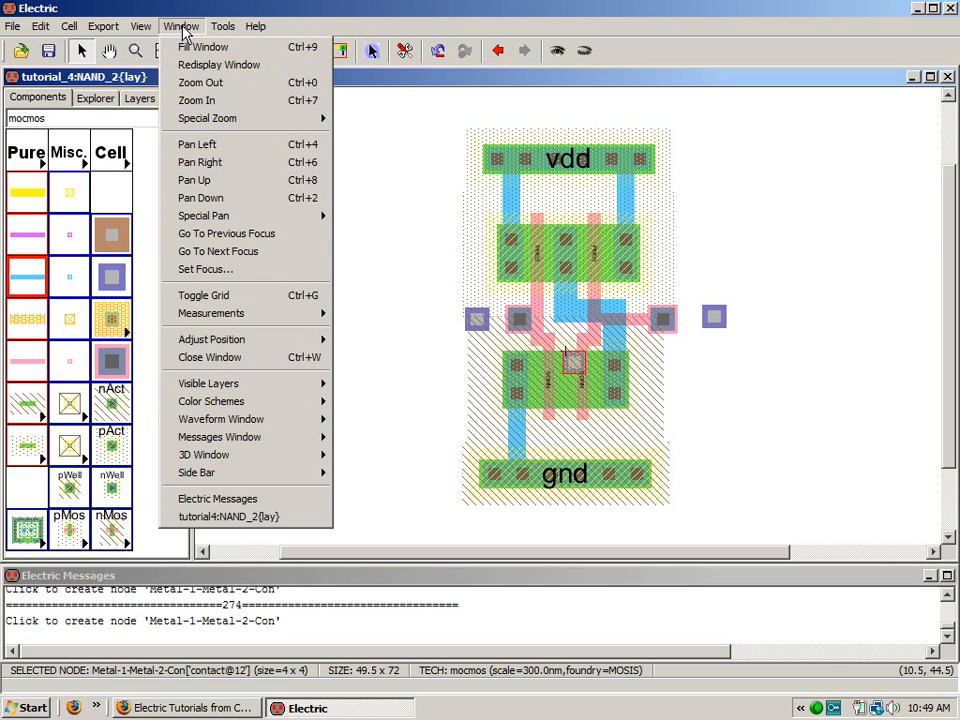
{"action": "mouse_move", "coordinate": [249, 454]}
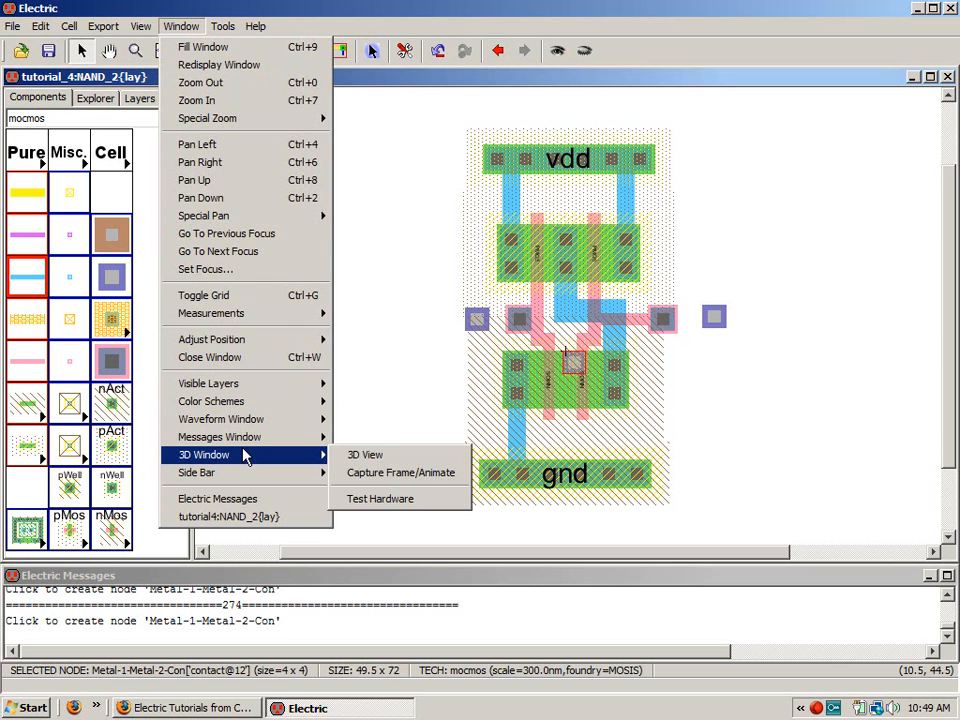
{"action": "left_click", "coordinate": [393, 453]}
{"action": "left_click_drag", "start_coordinate": [428, 280], "coordinate": [264, 64]}
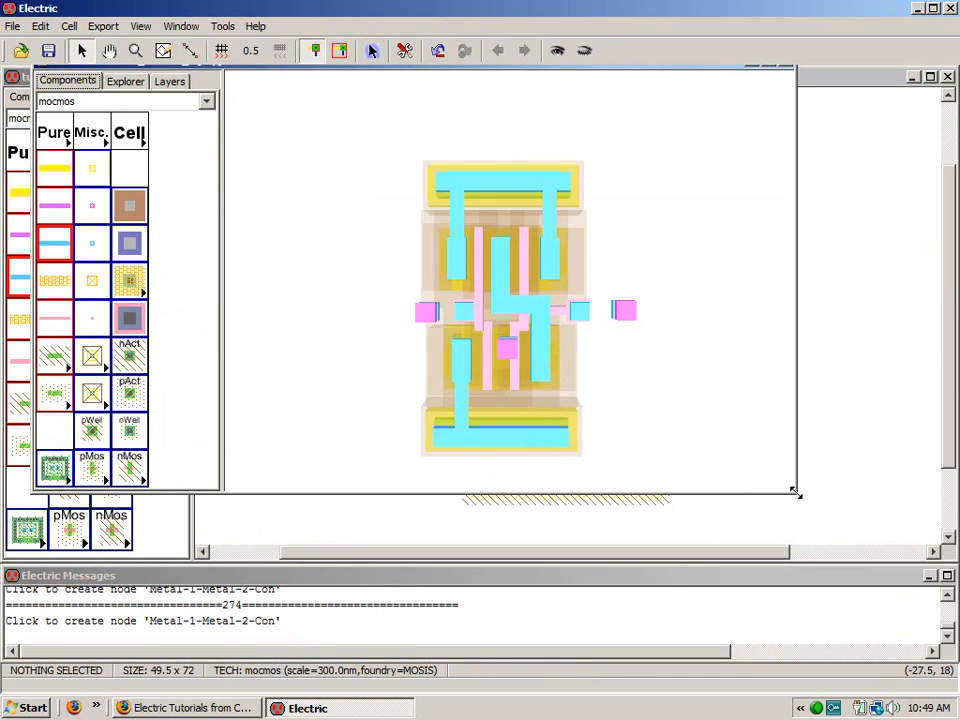
{"action": "left_click_drag", "start_coordinate": [793, 491], "coordinate": [912, 638]}
{"action": "left_click_drag", "start_coordinate": [709, 501], "coordinate": [565, 395]}
{"action": "left_click_drag", "start_coordinate": [831, 161], "coordinate": [844, 223]}
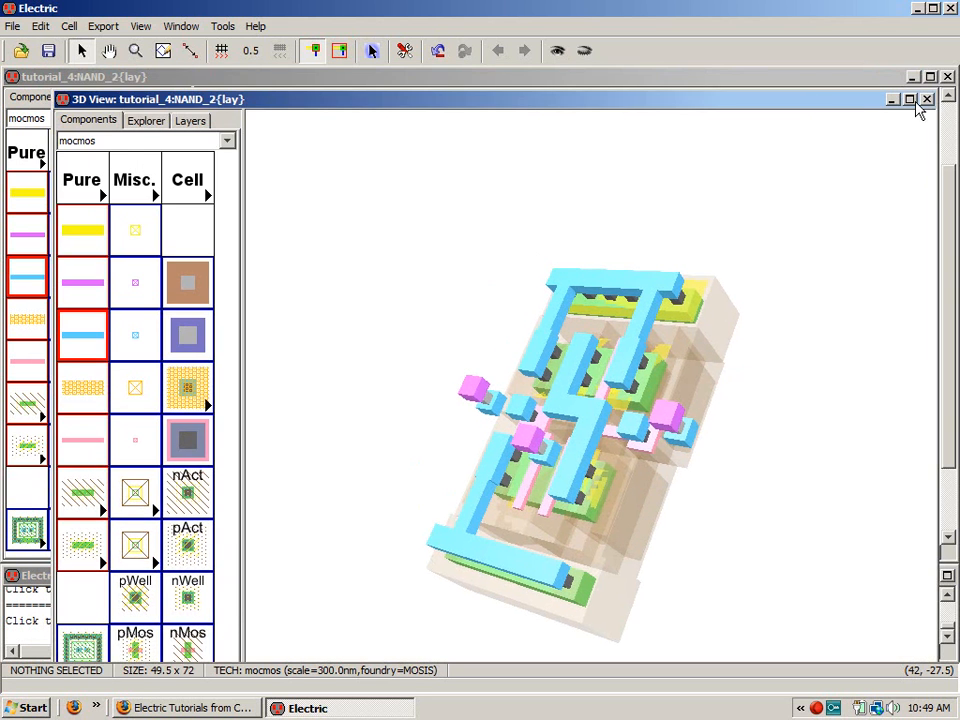
{"action": "left_click", "coordinate": [922, 104]}
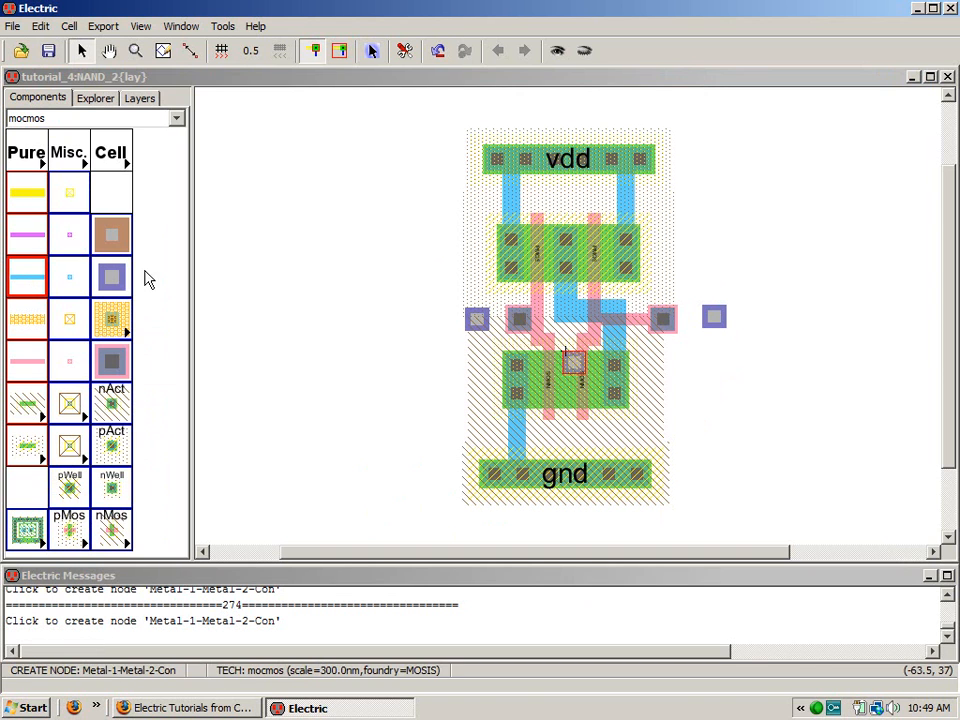
- Wire the outer Metal-1-Metal-2 contacts to their neighbouring polysilicon contacts and the middle one to the output wire with Metal-1 arcs
{"action": "left_click", "coordinate": [475, 323]}
{"action": "right_click", "coordinate": [515, 321]}
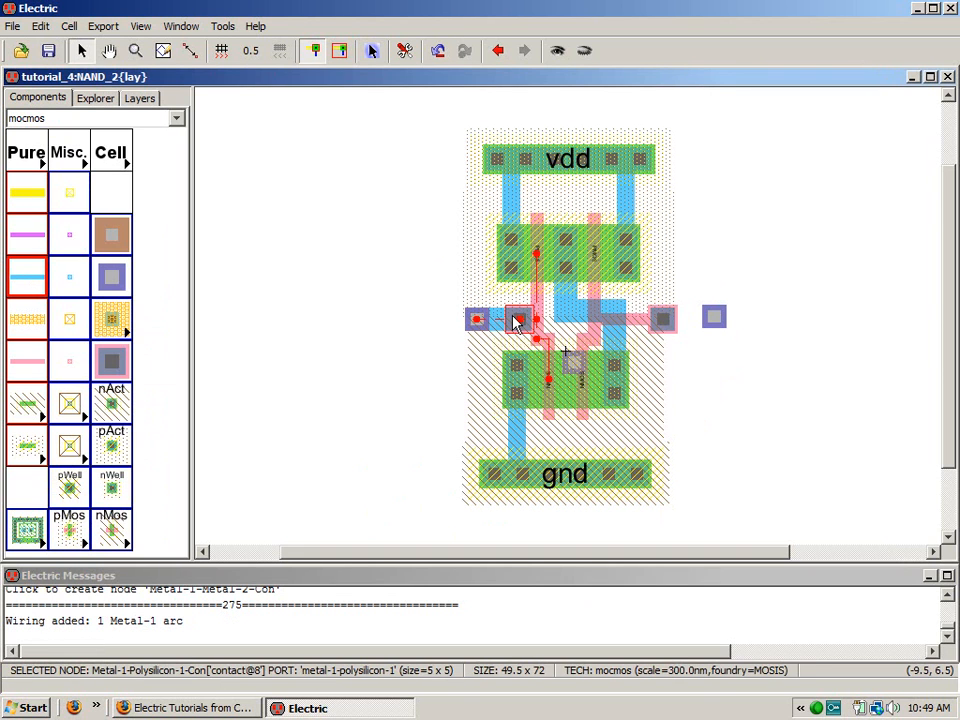
{"action": "left_click", "coordinate": [713, 318]}
{"action": "right_click", "coordinate": [665, 322]}
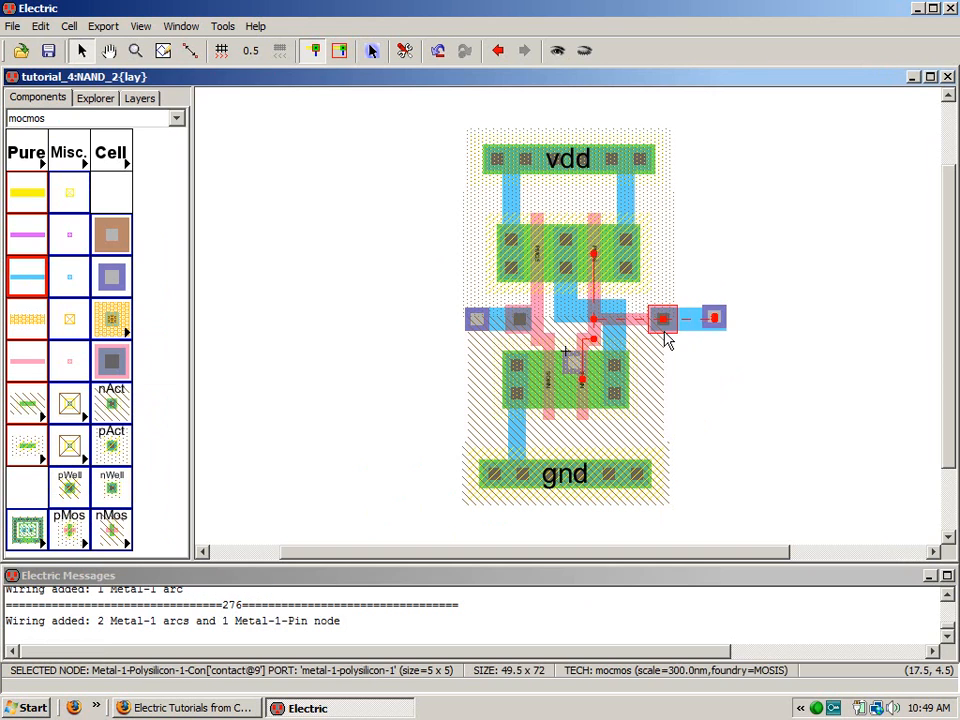
{"action": "left_click", "coordinate": [570, 360]}
{"action": "right_click", "coordinate": [568, 306]}
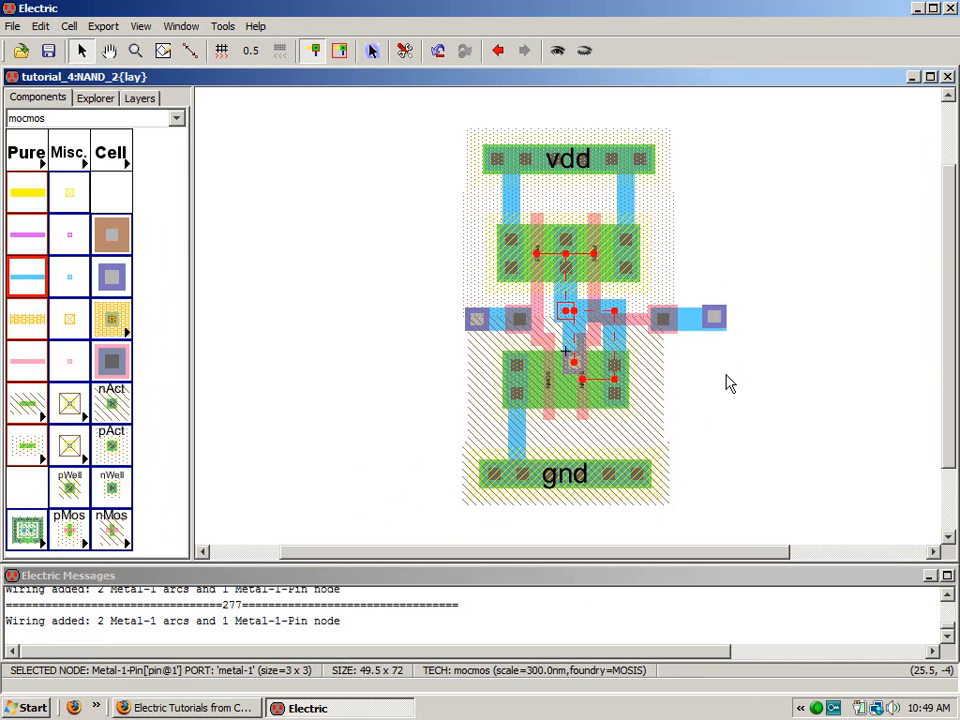
{"action": "left_click", "coordinate": [760, 387]}
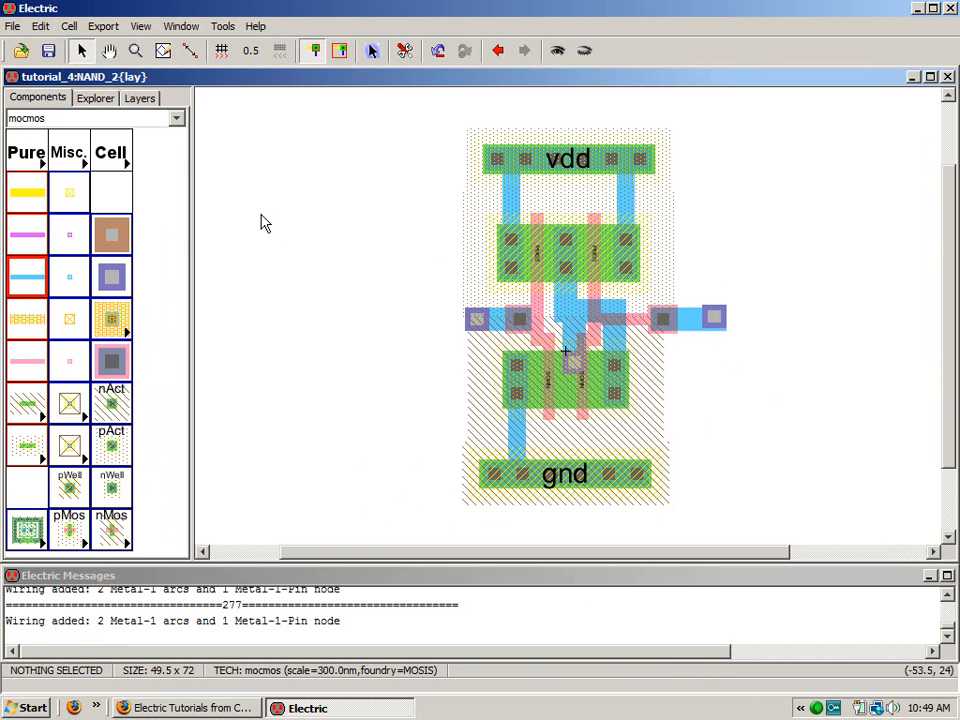
- Examine the wired Metal-1-Metal-2 contacts in a maximized, rotated 3D view of the layout, and close it
{"action": "left_click", "coordinate": [181, 26]}
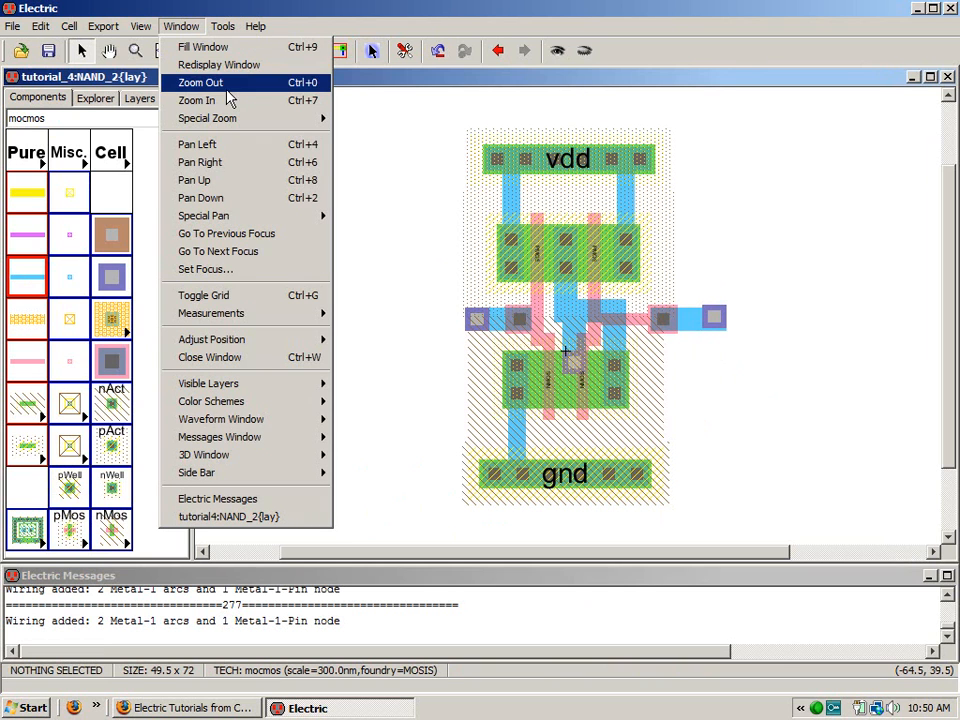
{"action": "mouse_move", "coordinate": [307, 465]}
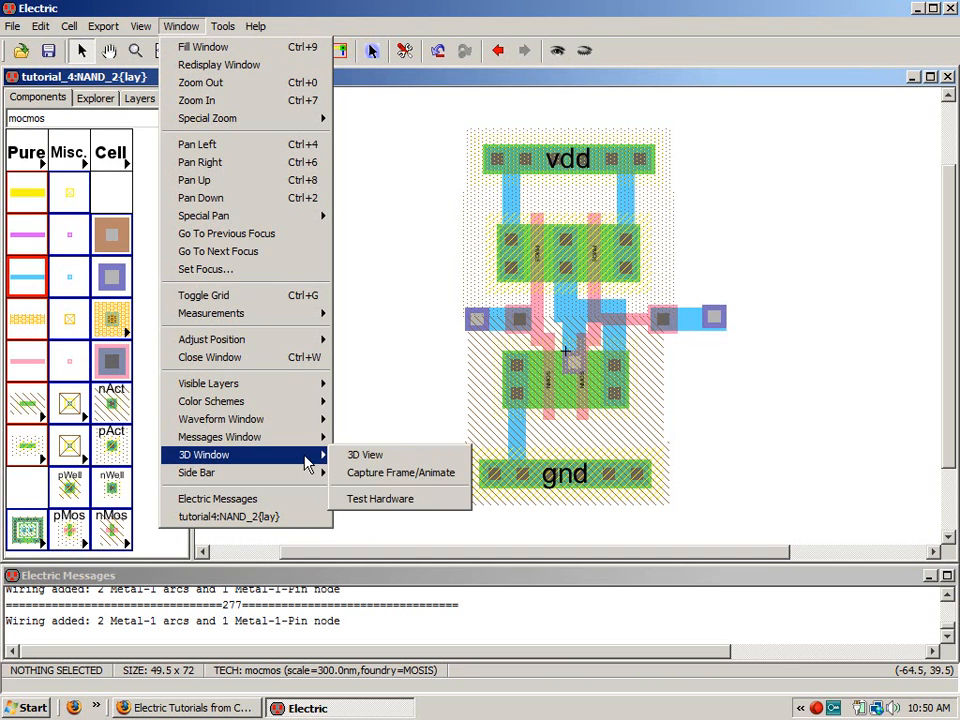
{"action": "left_click", "coordinate": [393, 465]}
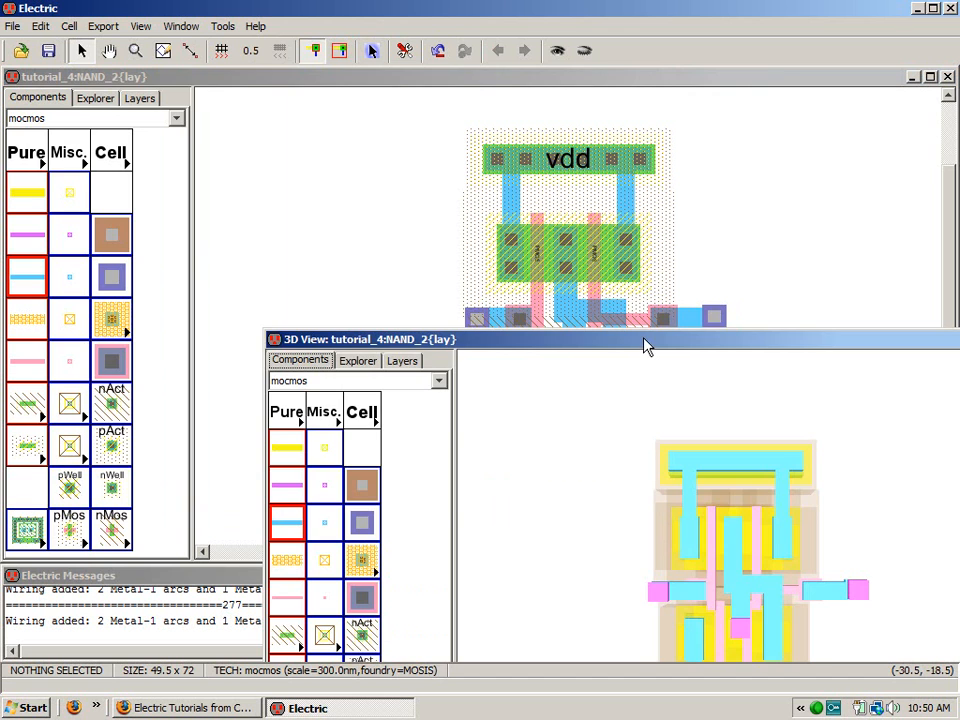
{"action": "left_click_drag", "start_coordinate": [647, 342], "coordinate": [420, 86]}
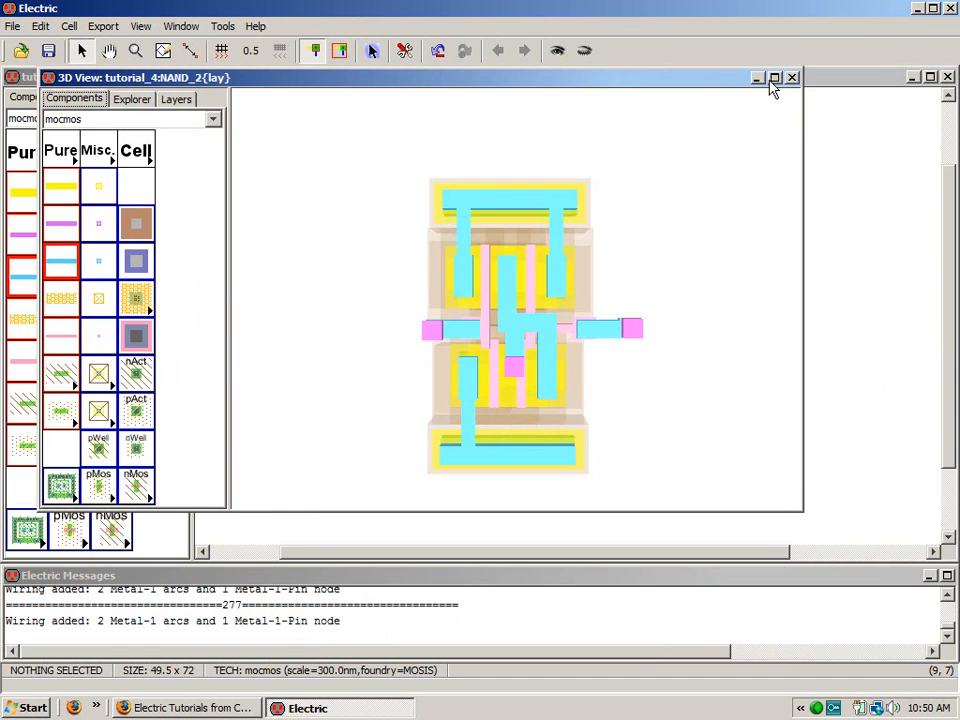
{"action": "left_click", "coordinate": [777, 79]}
{"action": "left_click_drag", "start_coordinate": [628, 385], "coordinate": [597, 432]}
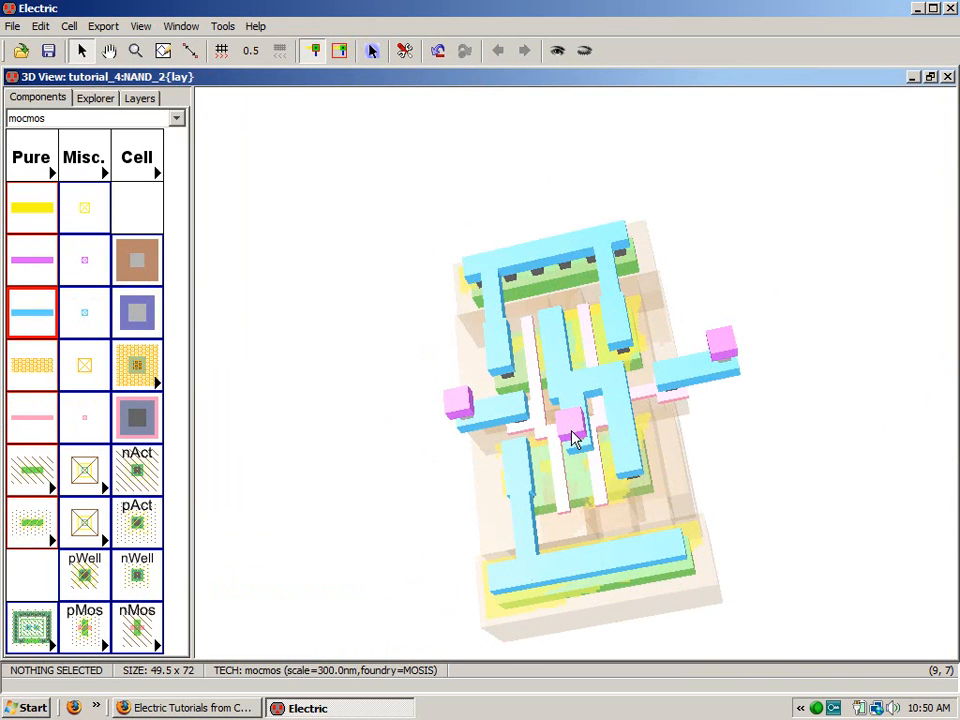
{"action": "left_click", "coordinate": [947, 77]}
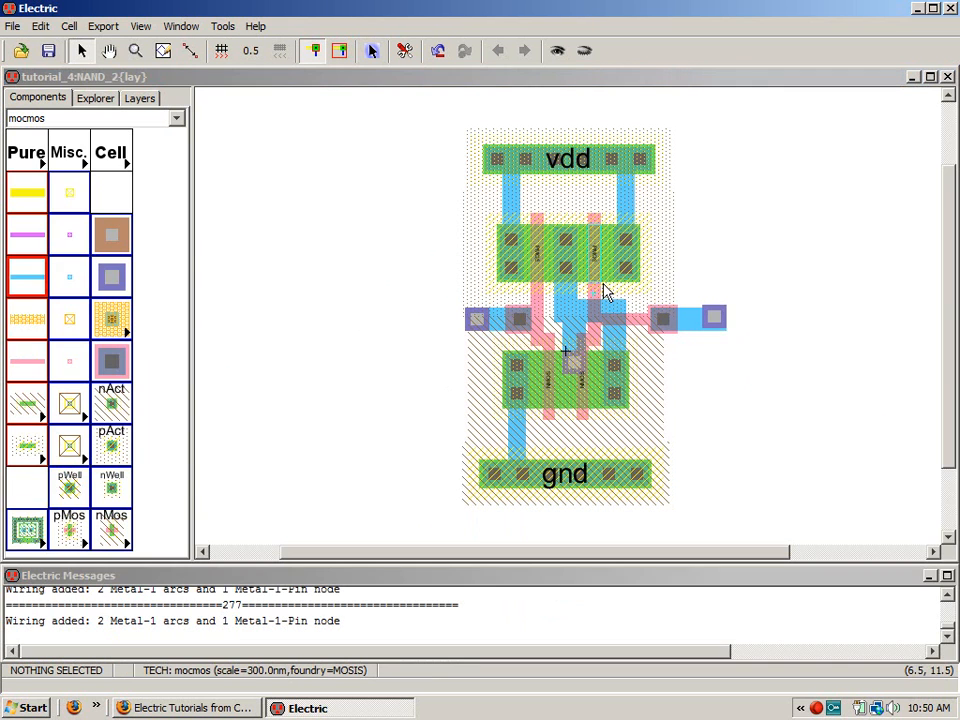
- Nudge the right-hand Metal-1-Metal-2 contact leftward until it sits exactly on top of its neighbouring polysilicon contact
{"action": "left_click", "coordinate": [721, 313]}
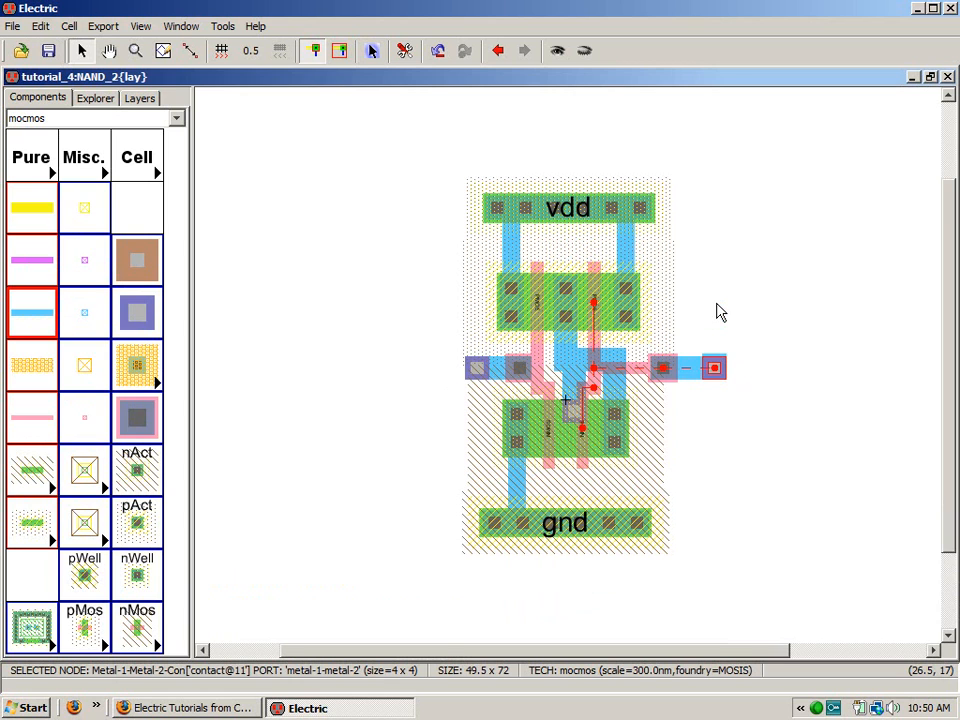
{"action": "key", "text": "Down"}
{"action": "key", "text": "Up"}
{"action": "key", "text": "Up"}
{"action": "key", "text": "Left"}
{"action": "key", "text": "Left"}
{"action": "key", "text": "Left"}
{"action": "key", "text": "Left"}
{"action": "key", "text": "Left"}
{"action": "key", "text": "Left"}
{"action": "key", "text": "Left"}
{"action": "key", "text": "Left"}
{"action": "key", "text": "Left"}
{"action": "key", "text": "Left"}
{"action": "key", "text": "Left"}
{"action": "key", "text": "Left"}
{"action": "key", "text": "Left"}
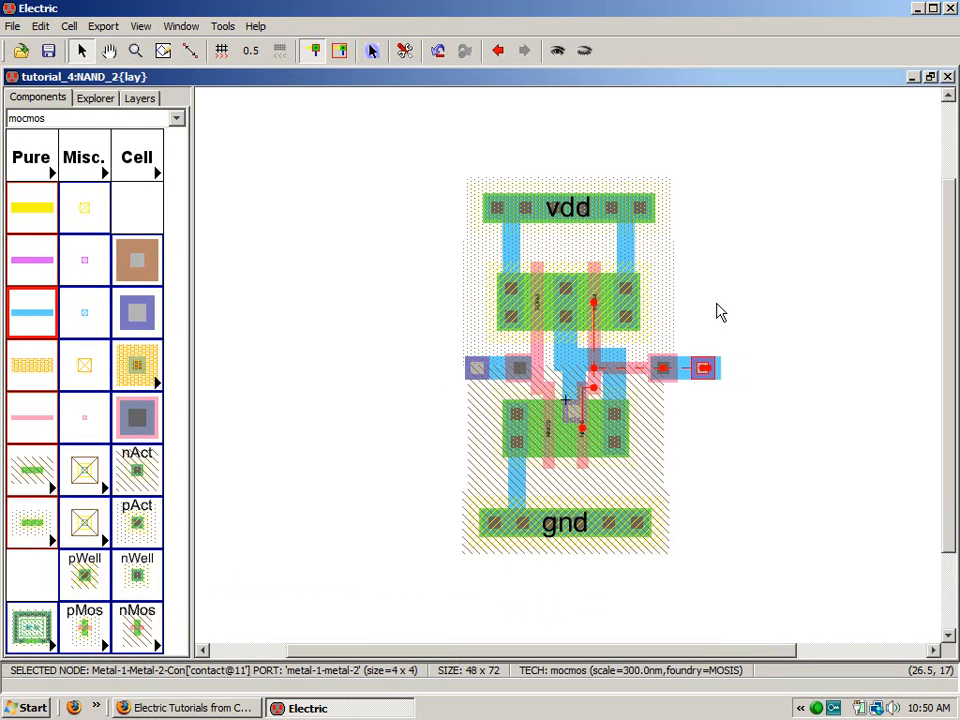
{"action": "key", "text": "Left"}
{"action": "key", "text": "Left"}
{"action": "key", "text": "Left"}
{"action": "key", "text": "Left"}
{"action": "key", "text": "Left"}
{"action": "key", "text": "Left"}
{"action": "key", "text": "Left"}
{"action": "key", "text": "Left"}
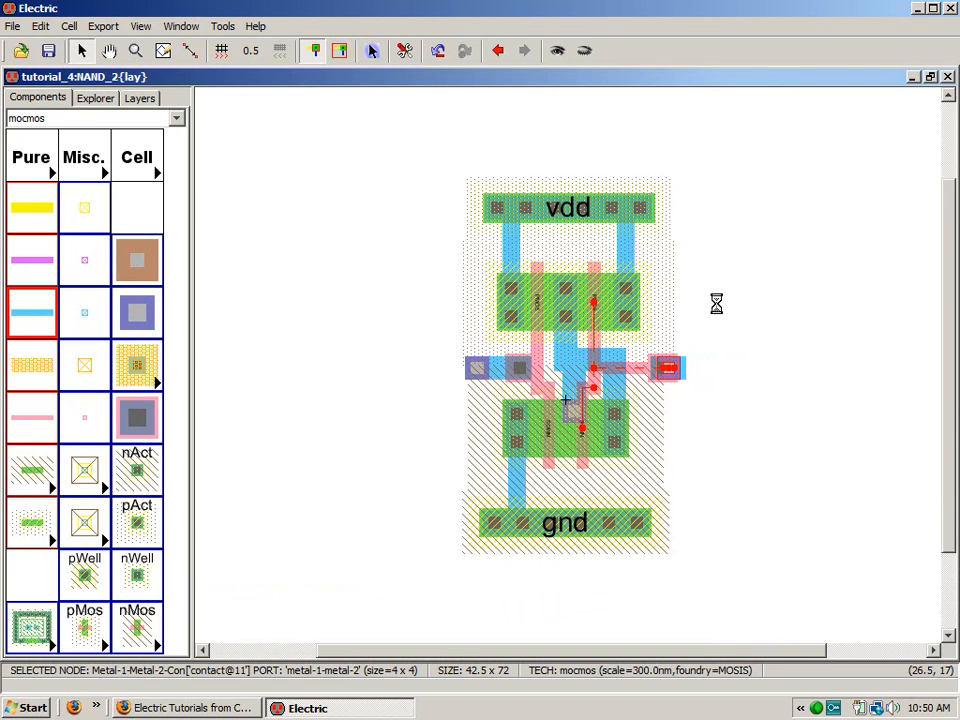
{"action": "key", "text": "Right"}
{"action": "key", "text": "Right"}
{"action": "key", "text": "Right"}
{"action": "key", "text": "Left"}
{"action": "scroll", "coordinate": [717, 304], "scroll_direction": "up", "scroll_amount": 2, "text": "ctrl"}
{"action": "left_click", "coordinate": [717, 313]}
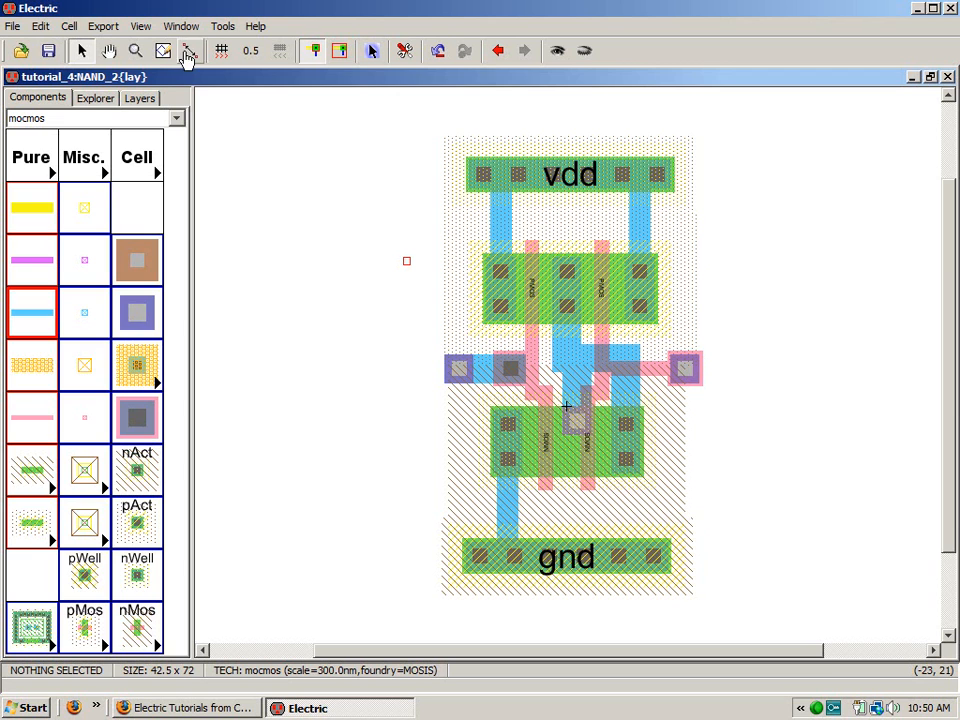
- Tile the windows vertically so the layout and the messages window are both visible
{"action": "left_click", "coordinate": [220, 27]}
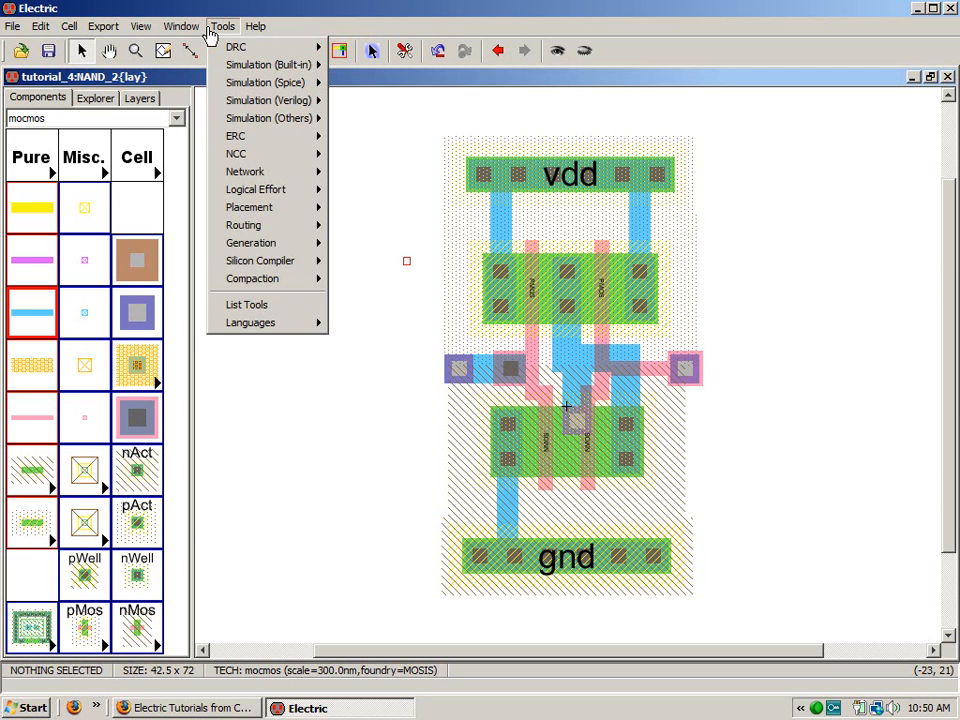
{"action": "mouse_move", "coordinate": [180, 27]}
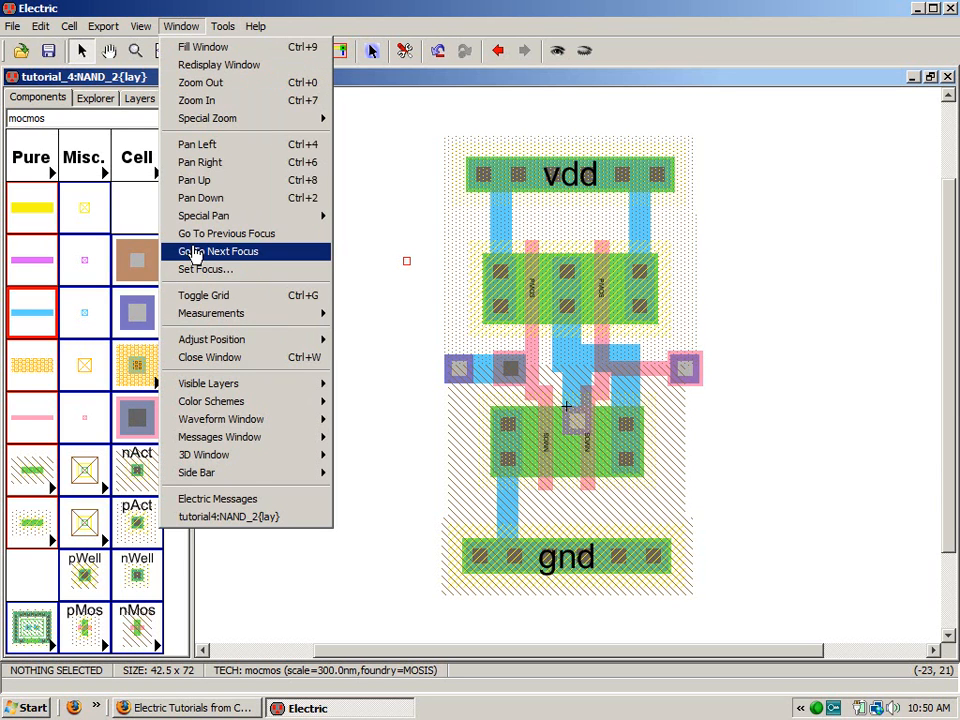
{"action": "mouse_move", "coordinate": [214, 342]}
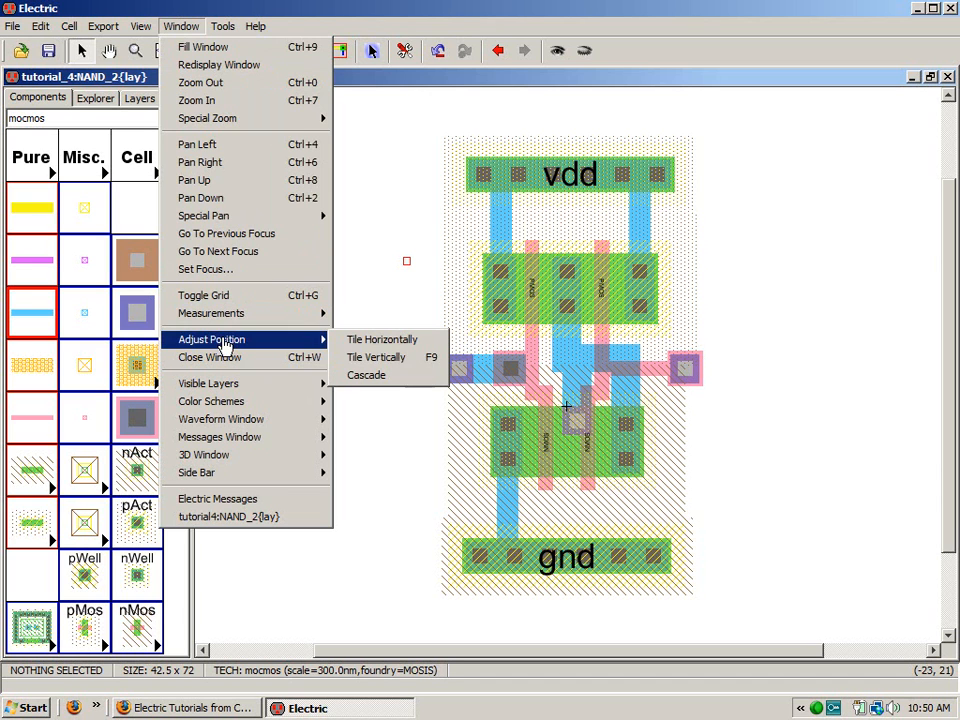
{"action": "left_click", "coordinate": [369, 359]}
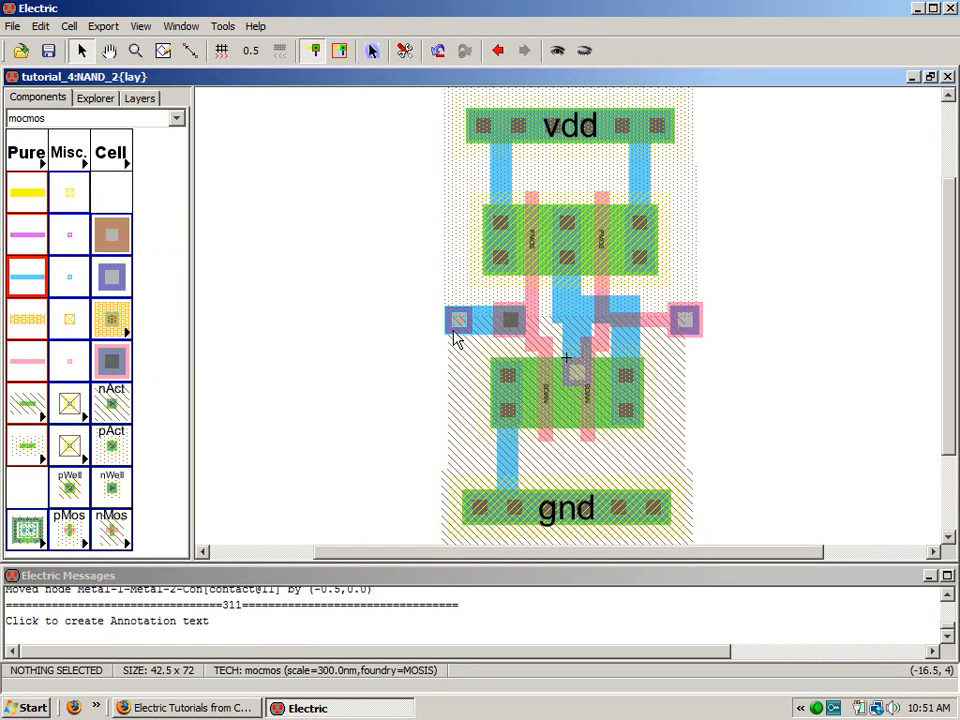
- Nudge the middle Metal-1-Metal-2 contact up from between the NMOS gates onto the horizontal part of the Metal-1 output wire
{"action": "left_click", "coordinate": [575, 385]}
{"action": "left_click", "coordinate": [576, 375]}
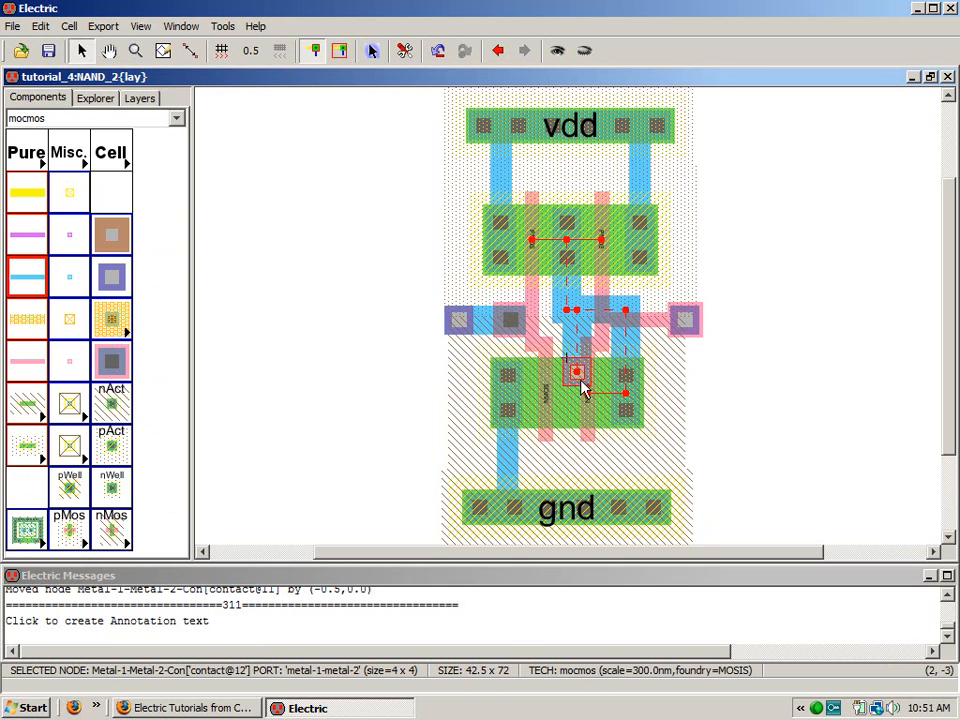
{"action": "key", "text": "Up"}
{"action": "key", "text": "Up"}
{"action": "key", "text": "Up"}
{"action": "key", "text": "Up"}
{"action": "key", "text": "Up"}
{"action": "key", "text": "Up"}
{"action": "key", "text": "Up"}
{"action": "key", "text": "Up"}
{"action": "key", "text": "Up"}
{"action": "key", "text": "Up"}
{"action": "key", "text": "Up"}
{"action": "key", "text": "Up"}
{"action": "key", "text": "Up"}
{"action": "key", "text": "Up"}
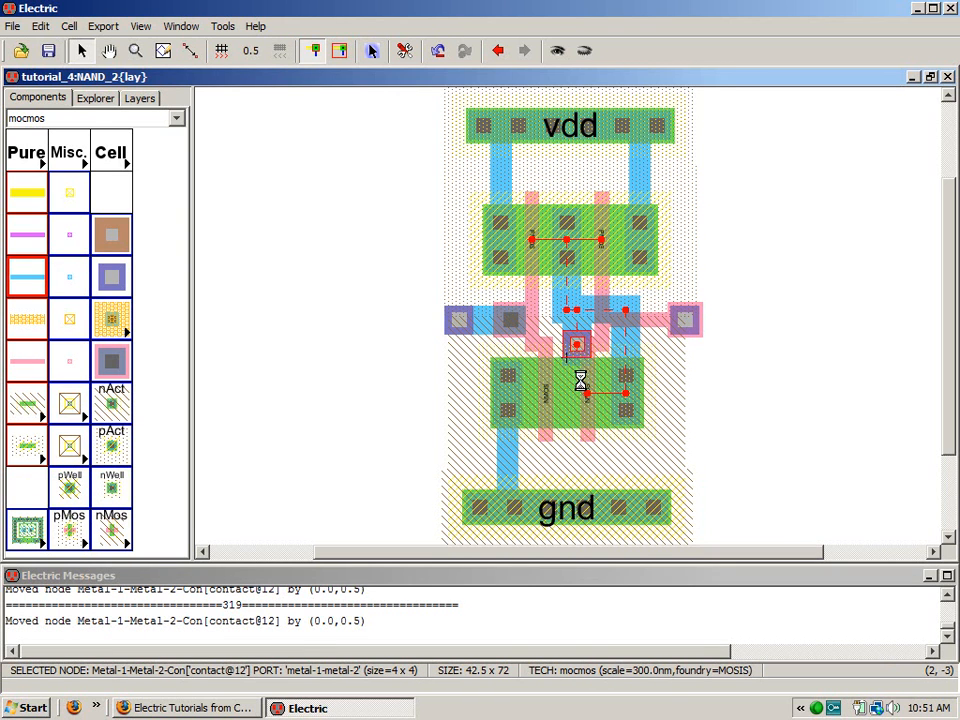
{"action": "key", "text": "Up"}
{"action": "key", "text": "Up"}
{"action": "key", "text": "Up"}
{"action": "key", "text": "Up"}
{"action": "key", "text": "Up"}
{"action": "key", "text": "Up"}
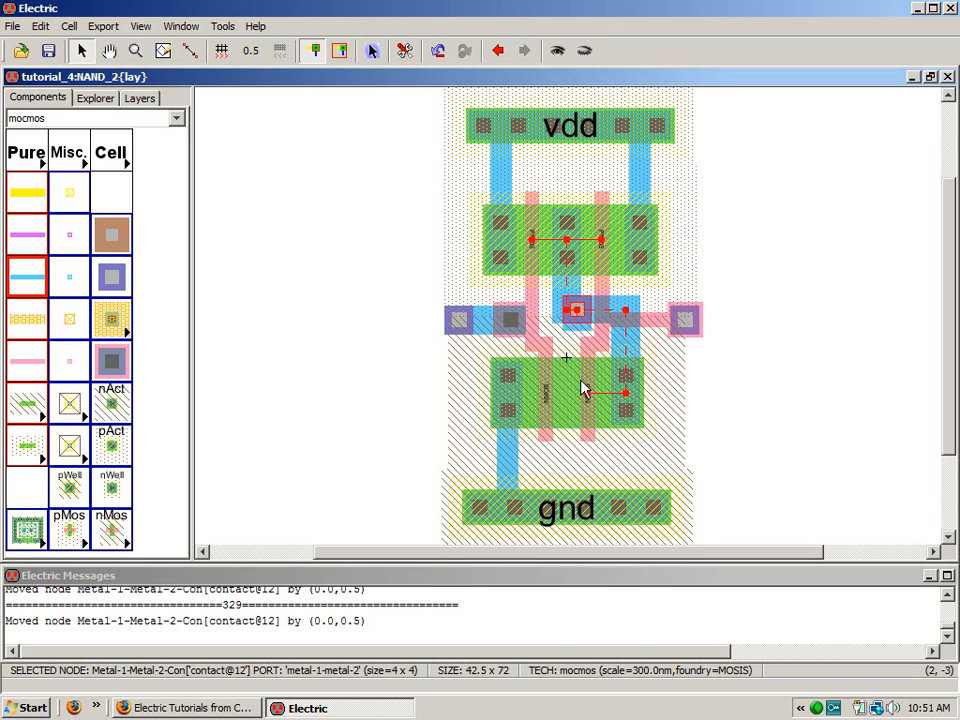
{"action": "key", "text": "Down"}
{"action": "key", "text": "Down"}
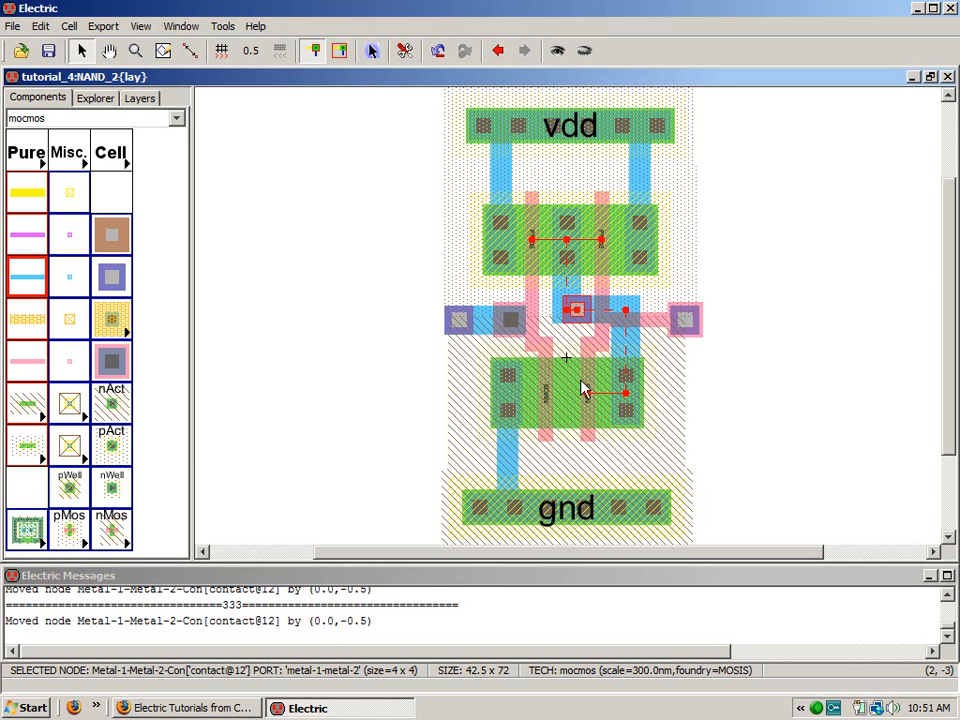
- Nudge the left-hand Metal-1-Metal-2 contact rightward until it sits exactly on top of its neighbouring polysilicon contact
{"action": "left_click", "coordinate": [456, 326]}
{"action": "key", "text": "Right"}
{"action": "key", "text": "Right"}
{"action": "key", "text": "Right"}
{"action": "key", "text": "Right"}
{"action": "key", "text": "Right"}
{"action": "key", "text": "Right"}
{"action": "key", "text": "Right"}
{"action": "key", "text": "Right"}
{"action": "key", "text": "Right"}
{"action": "key", "text": "Right"}
{"action": "key", "text": "Right"}
{"action": "key", "text": "Right"}
{"action": "key", "text": "Right"}
{"action": "key", "text": "Right"}
{"action": "key", "text": "Right"}
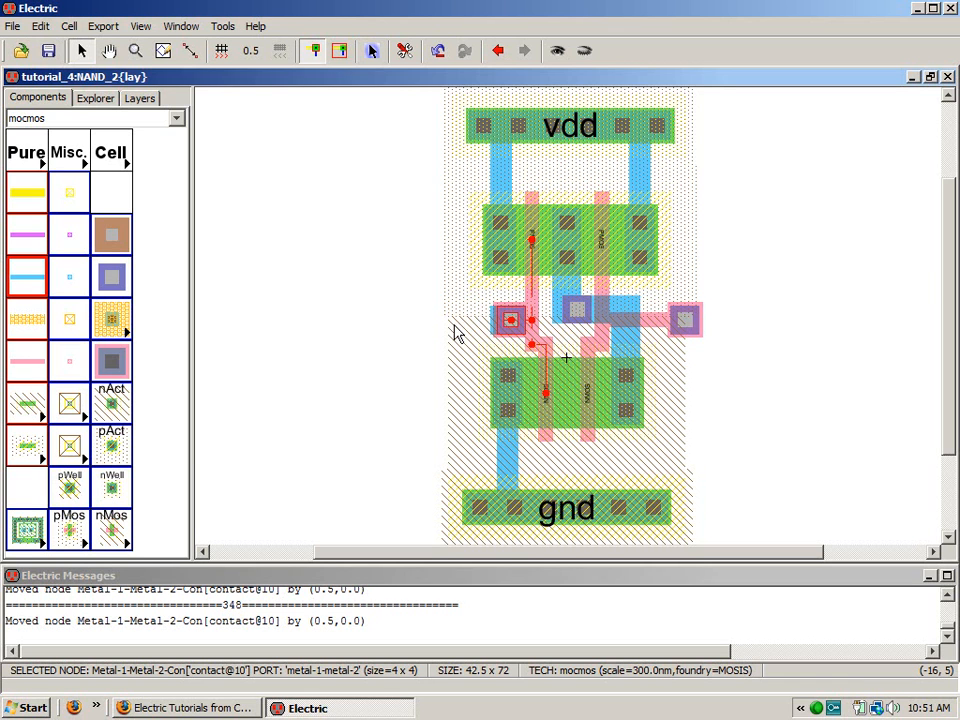
{"action": "key", "text": "Left"}
{"action": "key", "text": "Left"}
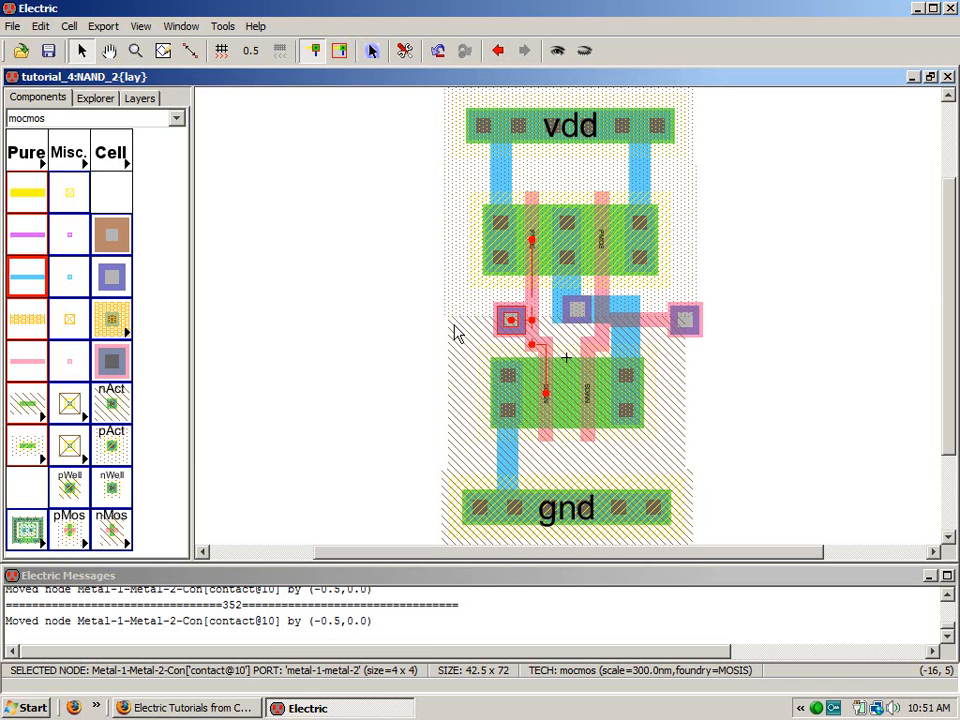
- Run the design rule check on the layout and examine the stacked contacts in a rotated 3D view, closing it at the end
{"action": "left_click", "coordinate": [375, 335]}
{"action": "key", "text": "F5"}
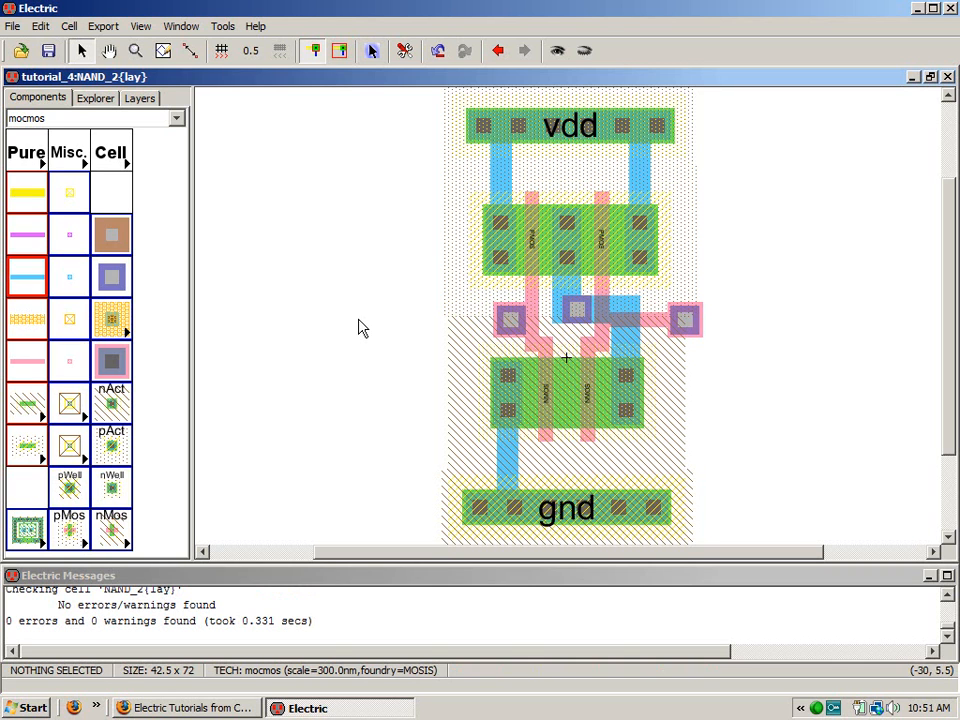
{"action": "left_click", "coordinate": [181, 26]}
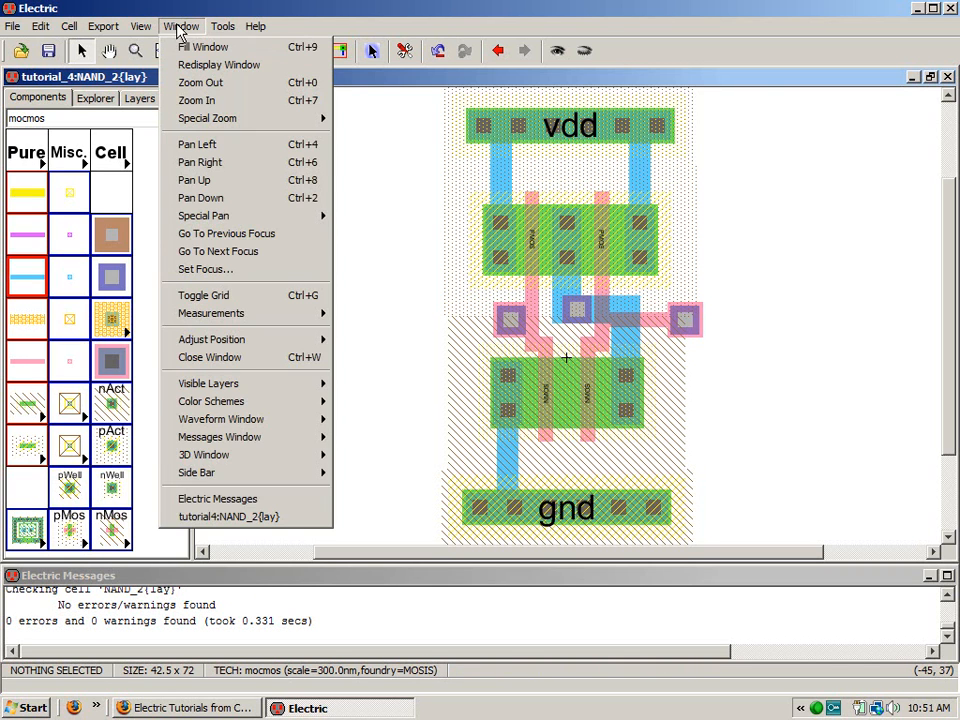
{"action": "mouse_move", "coordinate": [218, 458]}
{"action": "left_click", "coordinate": [362, 455]}
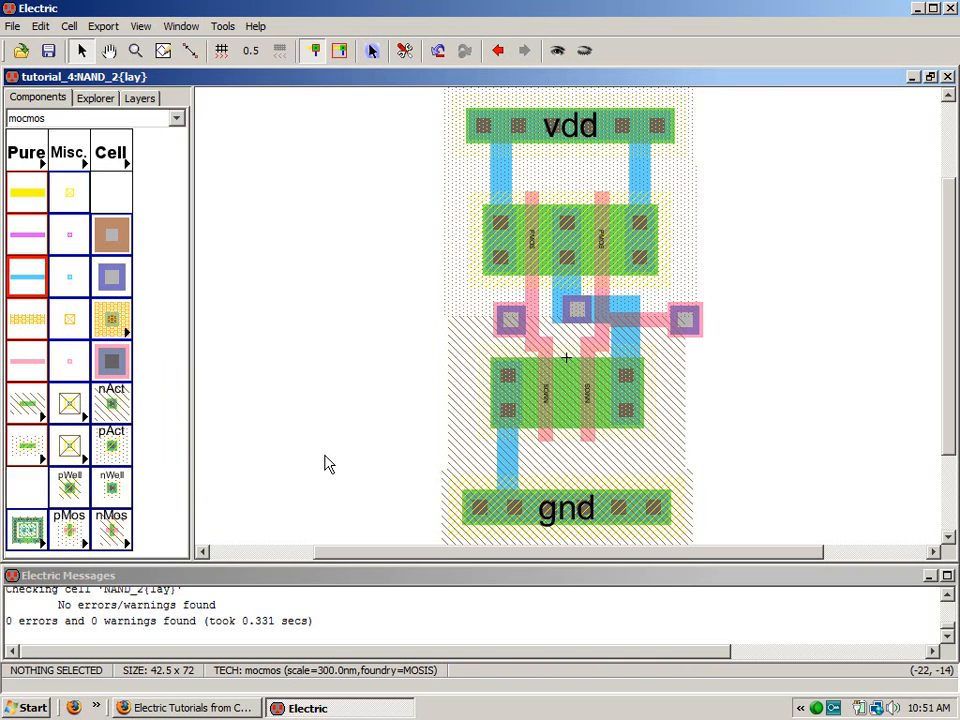
{"action": "left_click_drag", "start_coordinate": [627, 537], "coordinate": [639, 469]}
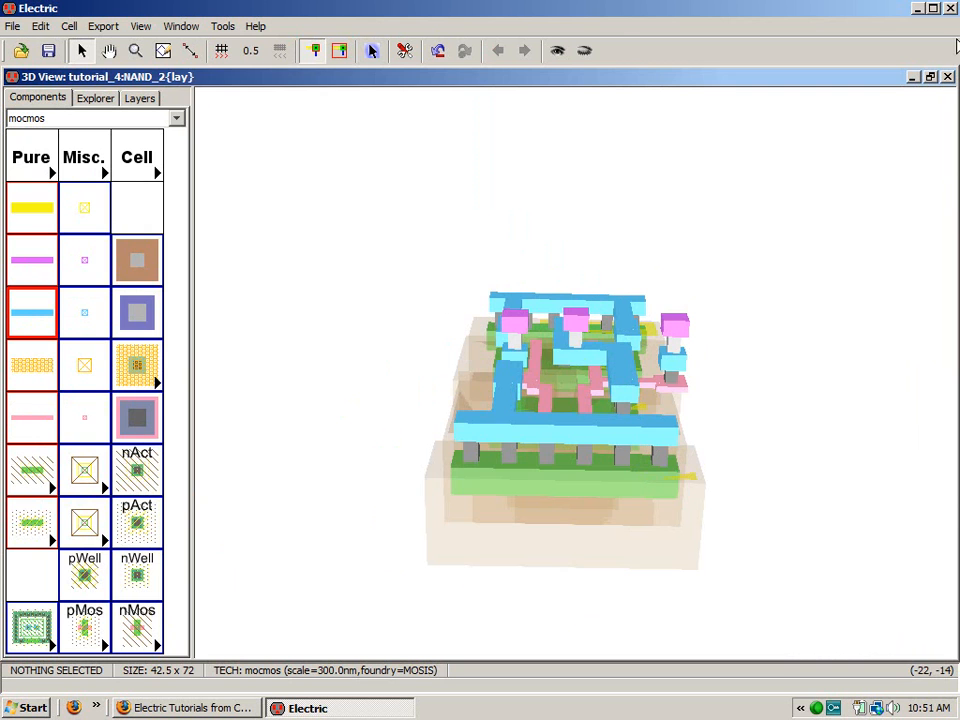
{"action": "left_click", "coordinate": [947, 77]}
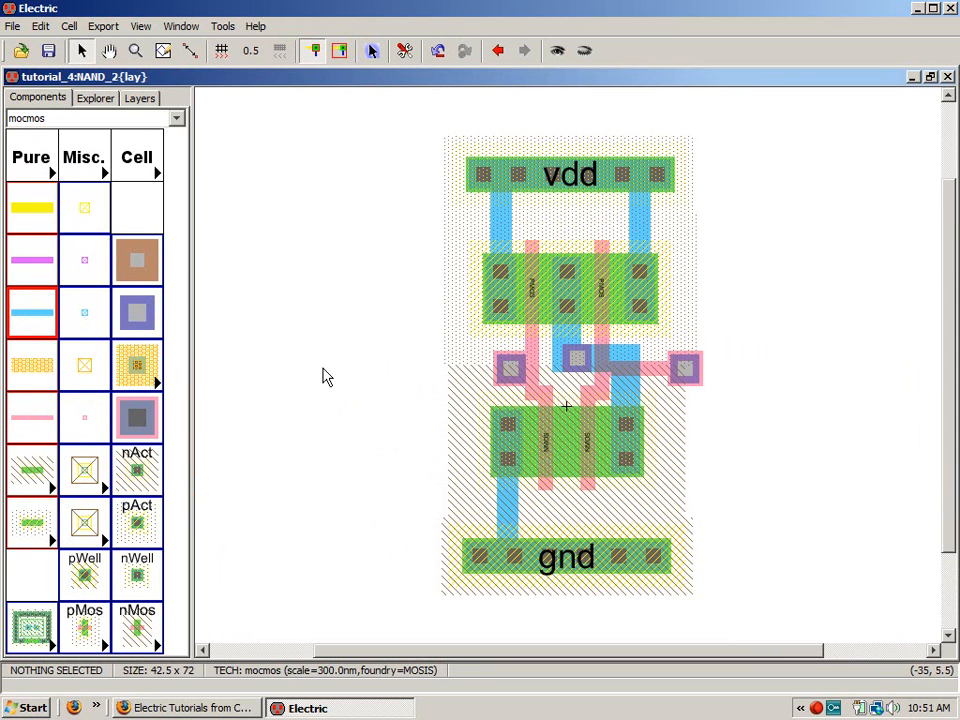
- Tile the windows horizontally to bring back the messages window, and fit the whole layout in its window
{"action": "left_click", "coordinate": [201, 26]}
{"action": "mouse_move", "coordinate": [284, 398]}
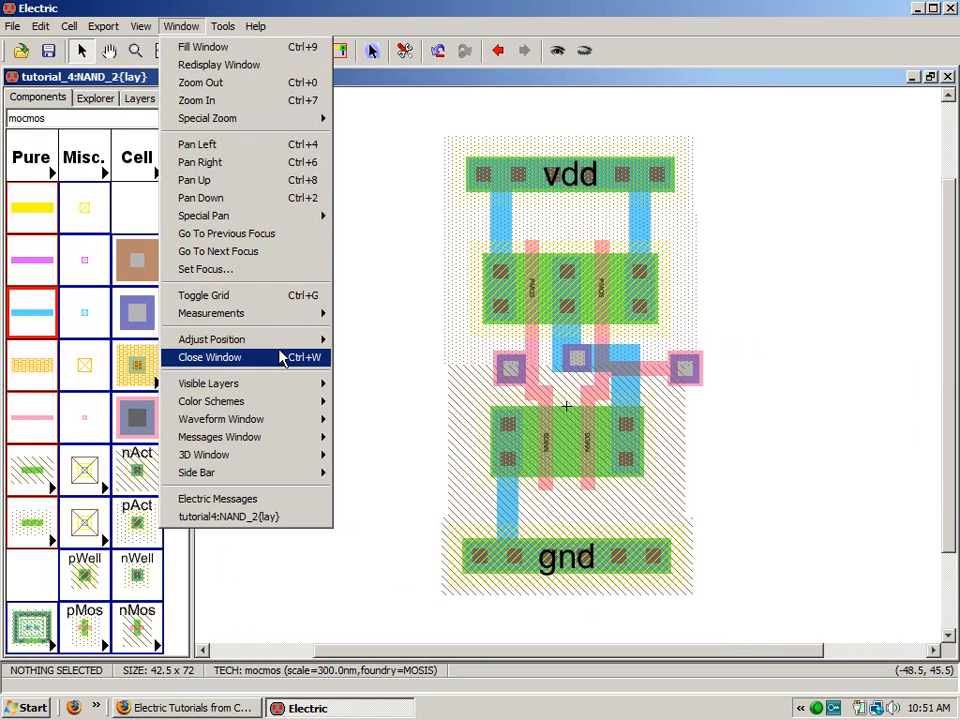
{"action": "mouse_move", "coordinate": [281, 343]}
{"action": "left_click", "coordinate": [400, 340]}
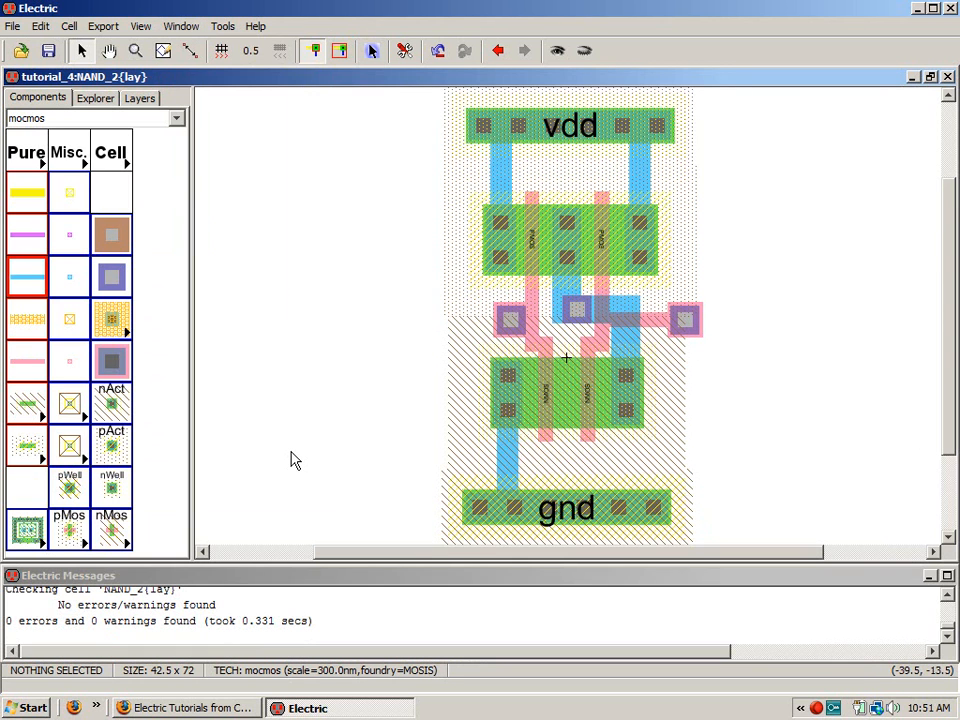
{"action": "key", "text": "ctrl+9"}
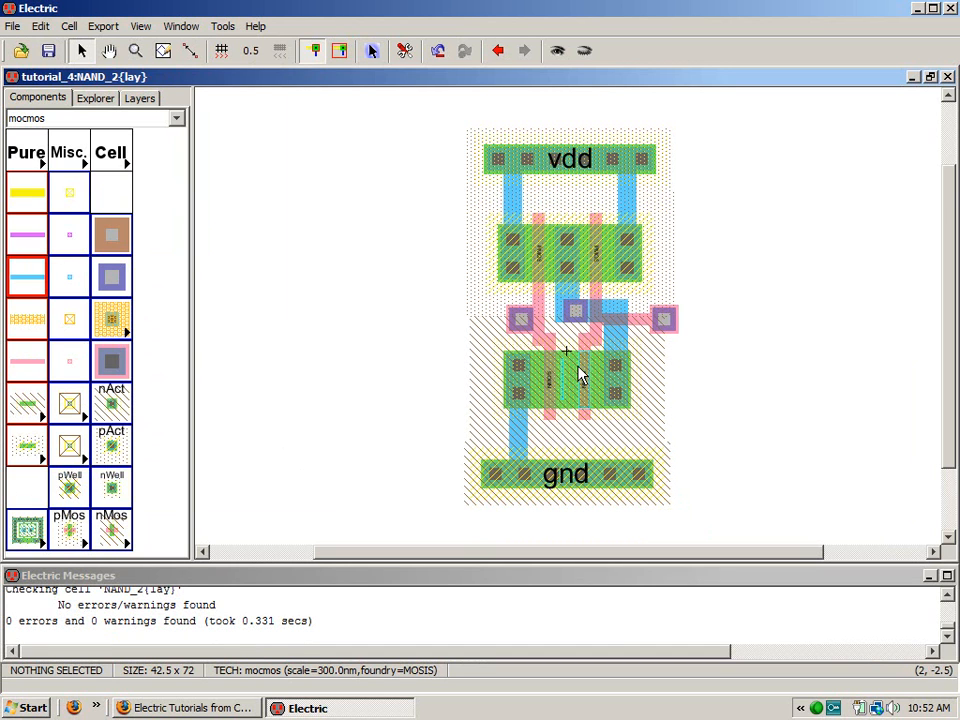
- Check the input and output names in the NAND_2 schematic and return to the NAND_2 layout
{"action": "left_click", "coordinate": [76, 101]}
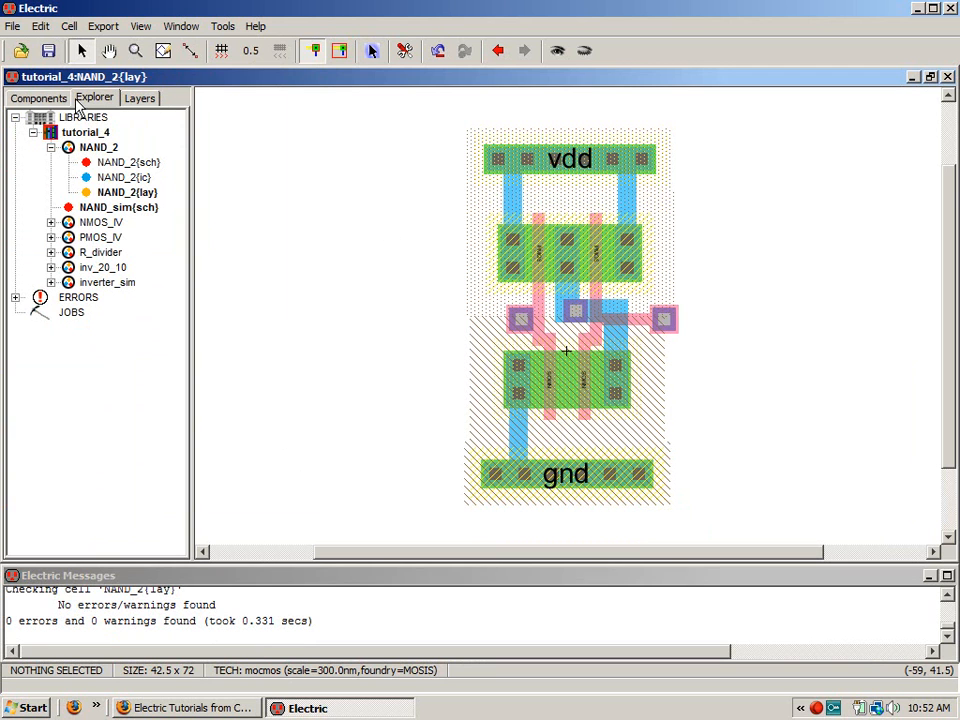
{"action": "double_click", "coordinate": [100, 162]}
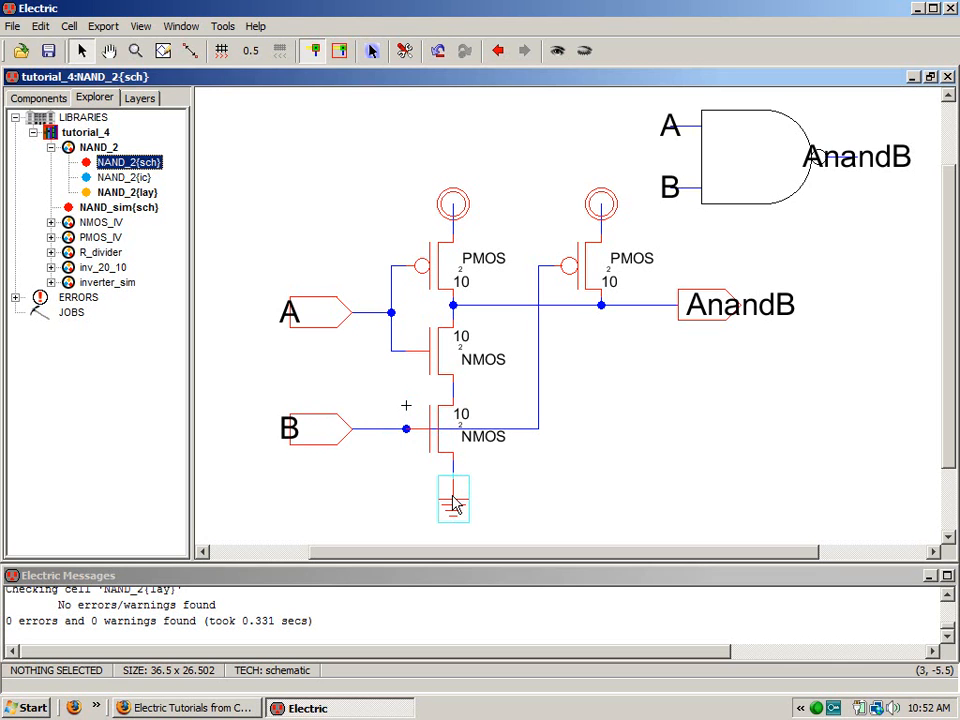
{"action": "double_click", "coordinate": [122, 193]}
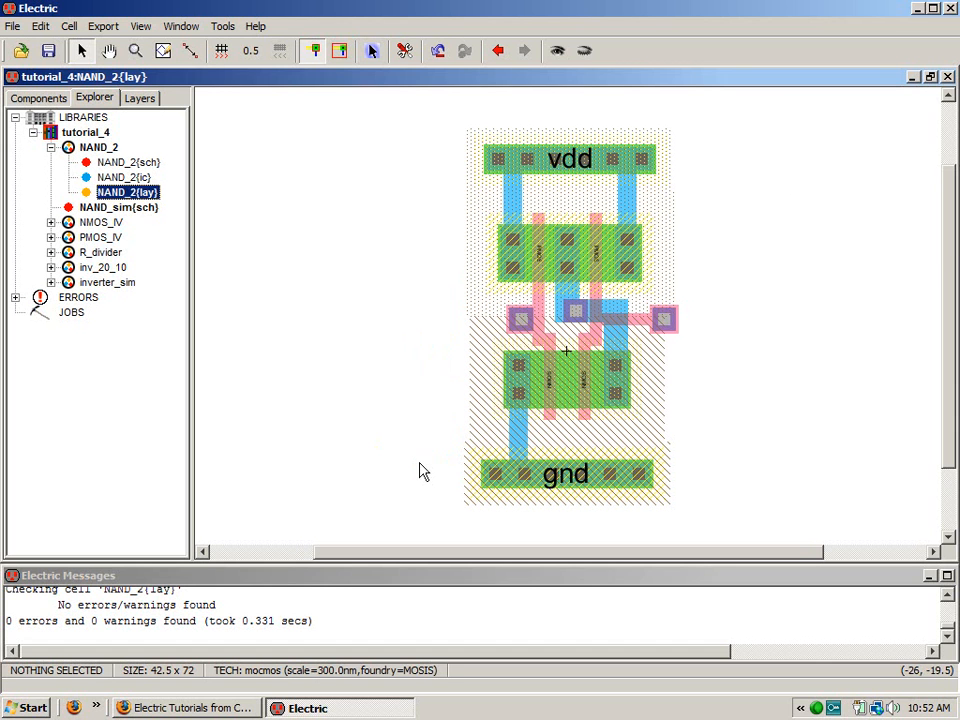
- Export the left-hand Metal-1-Metal-2 contact under the name A
{"action": "left_click", "coordinate": [519, 319]}
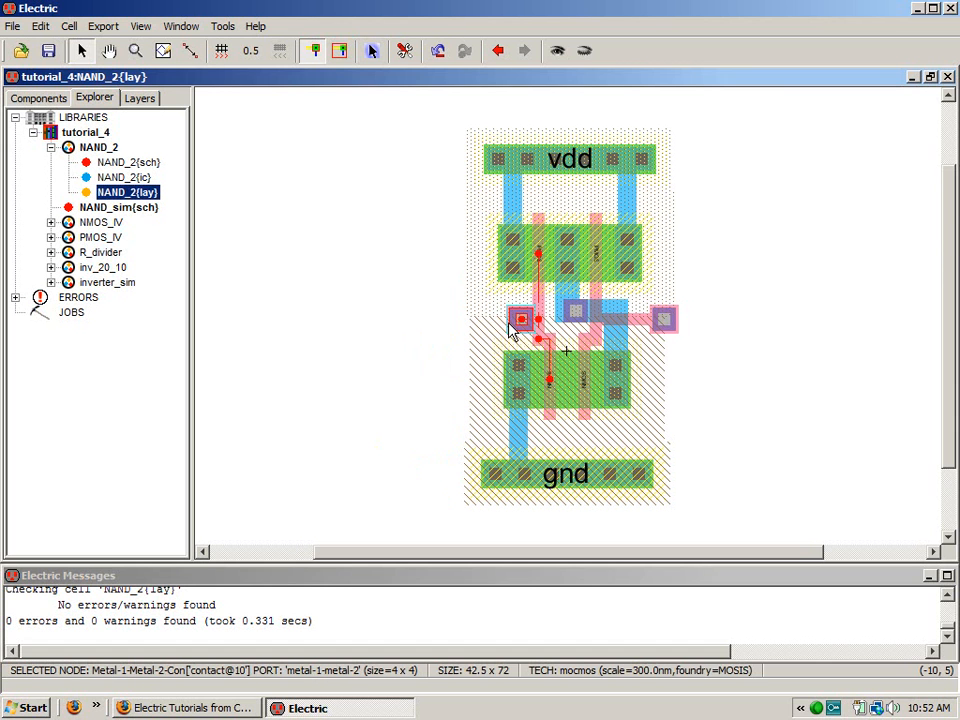
{"action": "key", "text": "ctrl+e"}
{"action": "type", "text": "A"}
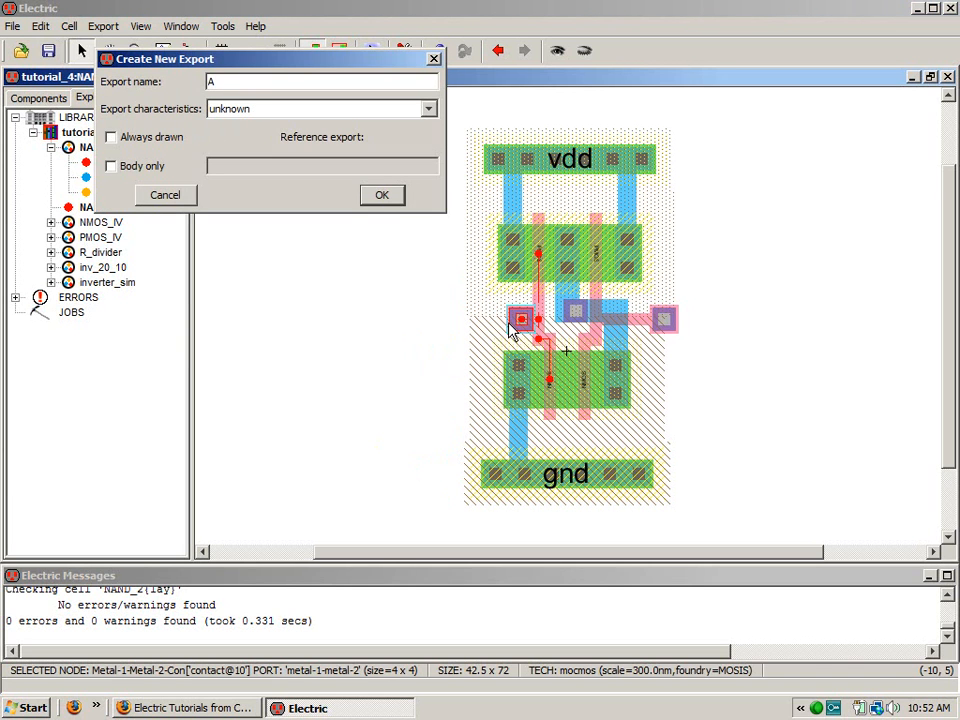
{"action": "left_click", "coordinate": [381, 194]}
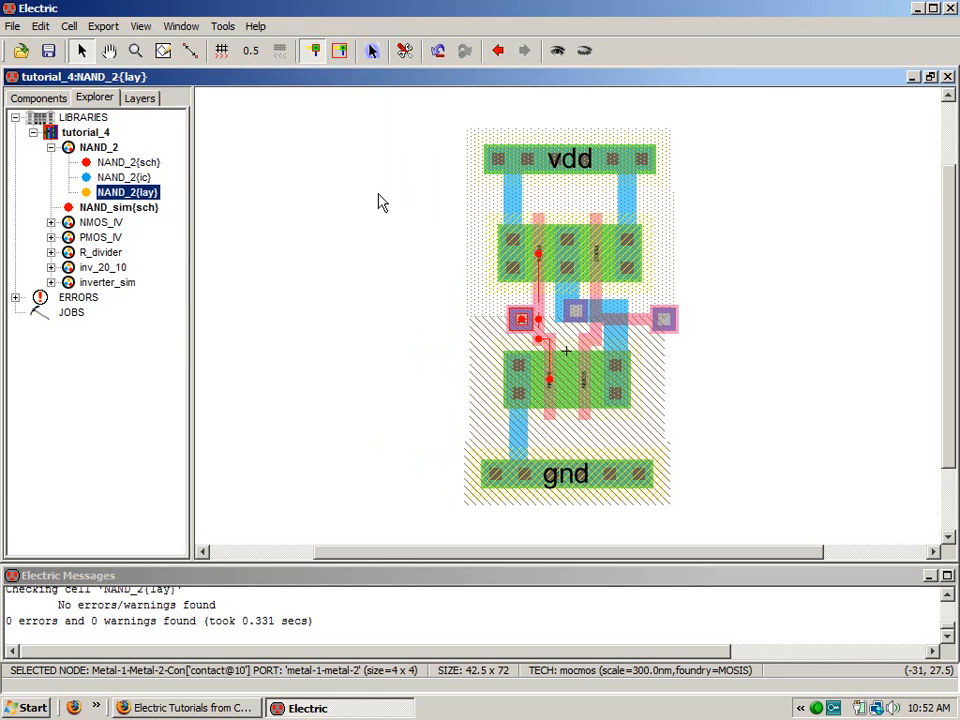
- Export the right-hand Metal-1-Metal-2 contact of the NAND_2 layout under the name B
{"action": "left_click", "coordinate": [664, 320]}
{"action": "key", "text": "ctrl+e"}
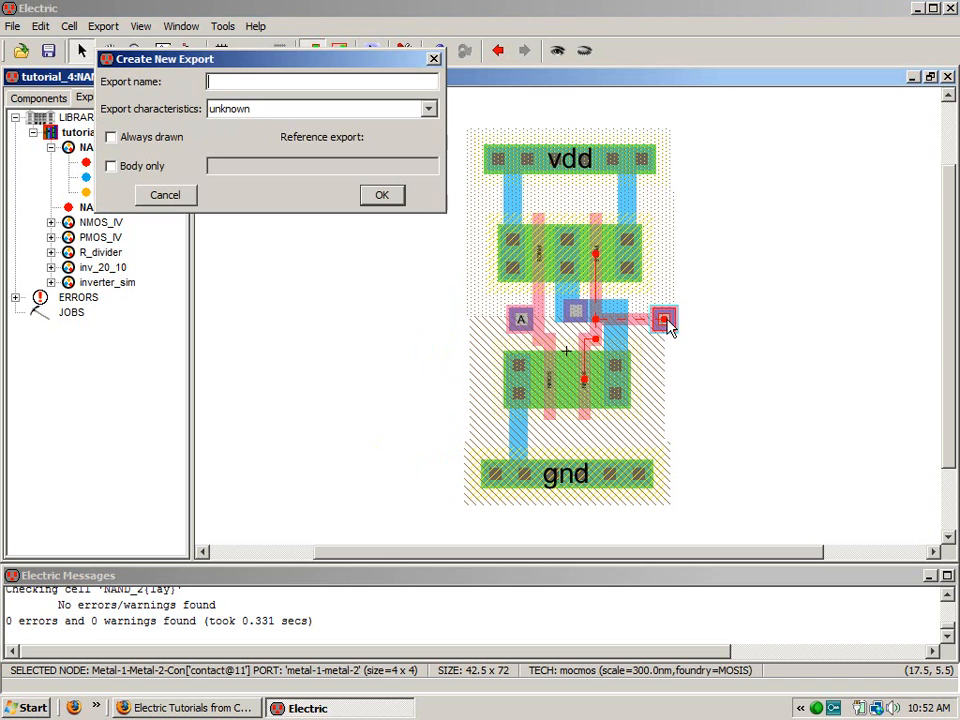
{"action": "type", "text": "B"}
{"action": "key", "text": "Return"}
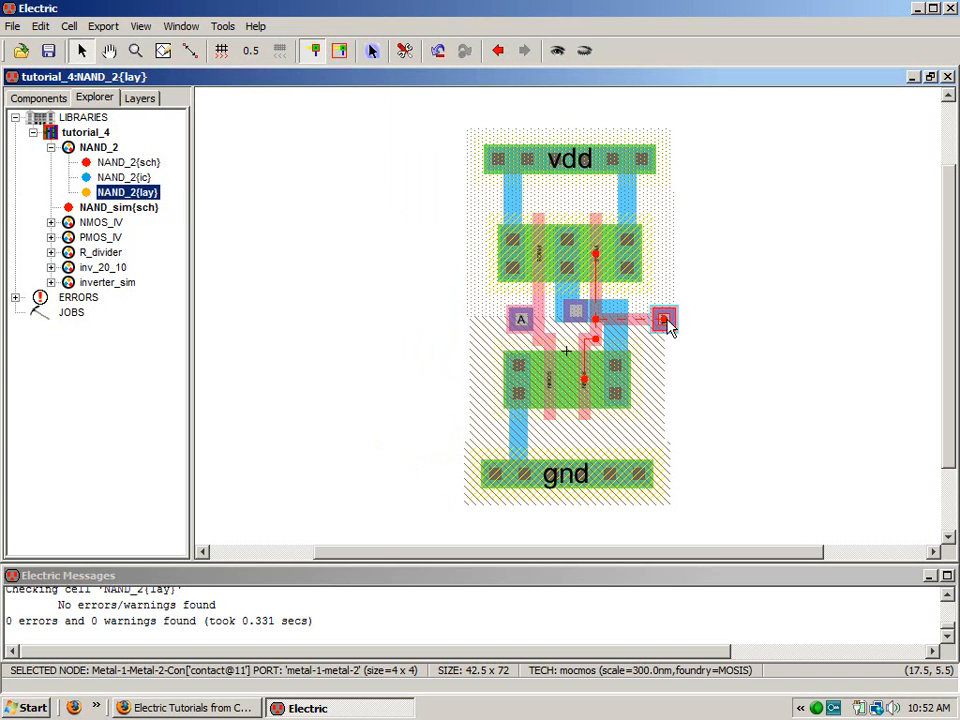
- Export the central Metal-1-Metal-2 output contact under the name AnandB and clear the selection
{"action": "left_click", "coordinate": [575, 311]}
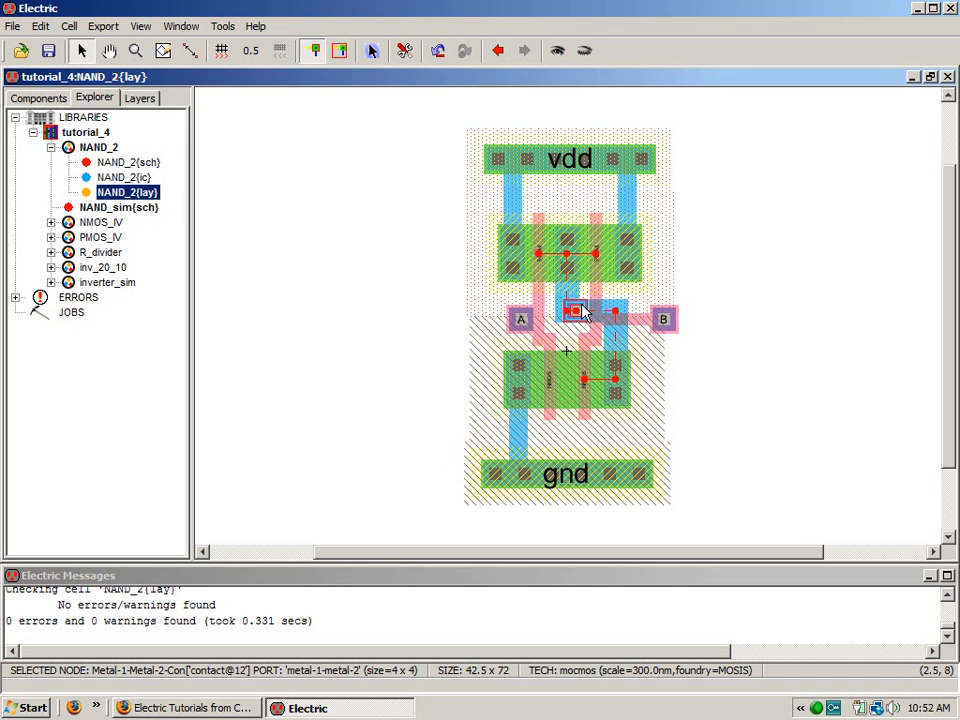
{"action": "key", "text": "ctrl+e"}
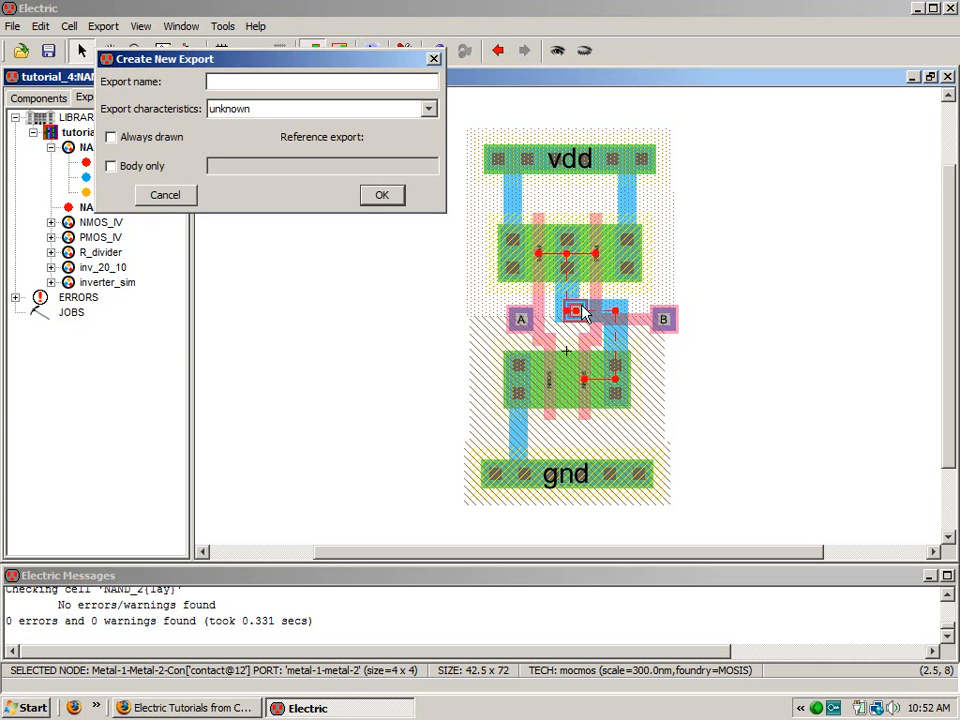
{"action": "type", "text": "AnandB"}
{"action": "key", "text": "Return"}
{"action": "left_click", "coordinate": [795, 316]}
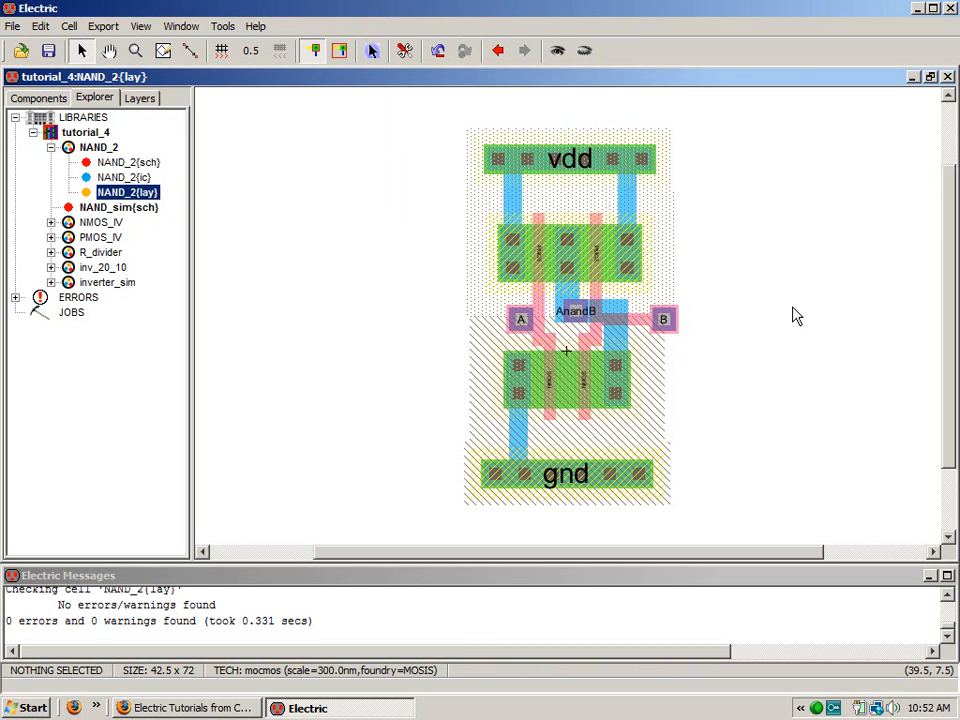
- Set the text size of the export names A, AnandB and B together to 4 units
{"action": "left_click", "coordinate": [526, 333]}
{"action": "left_click", "coordinate": [526, 333]}
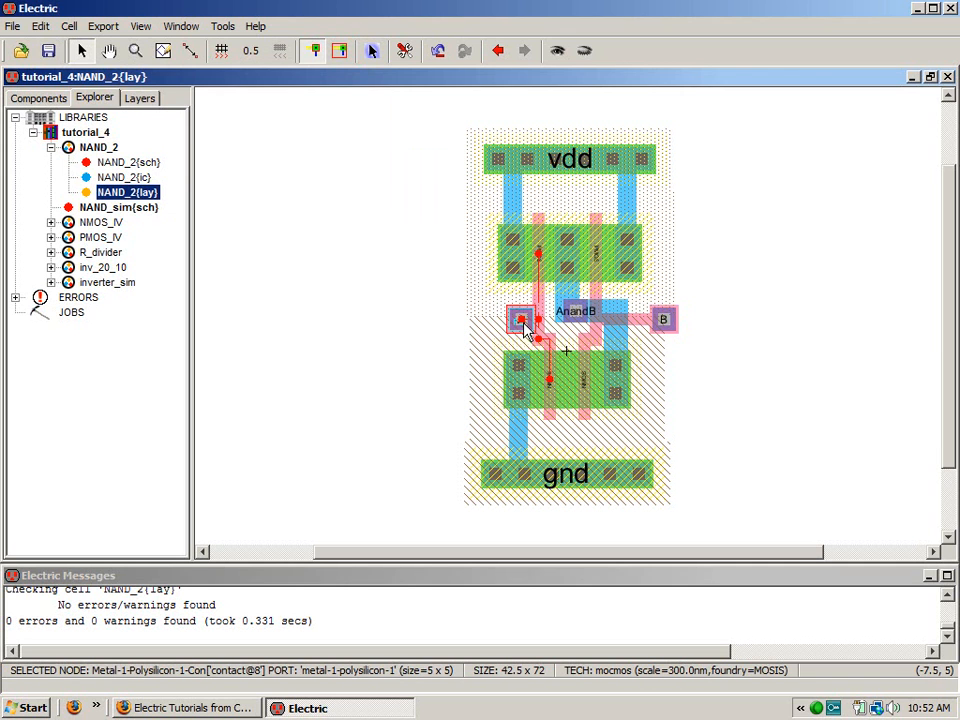
{"action": "left_click", "coordinate": [524, 317]}
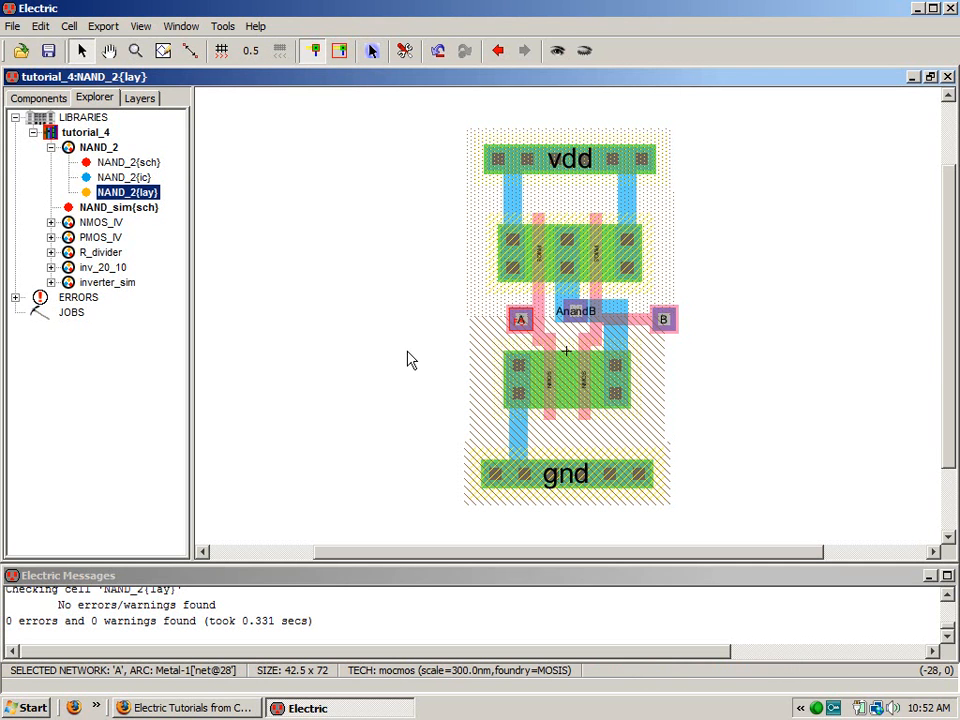
{"action": "left_click", "coordinate": [521, 329]}
{"action": "left_click", "coordinate": [521, 329]}
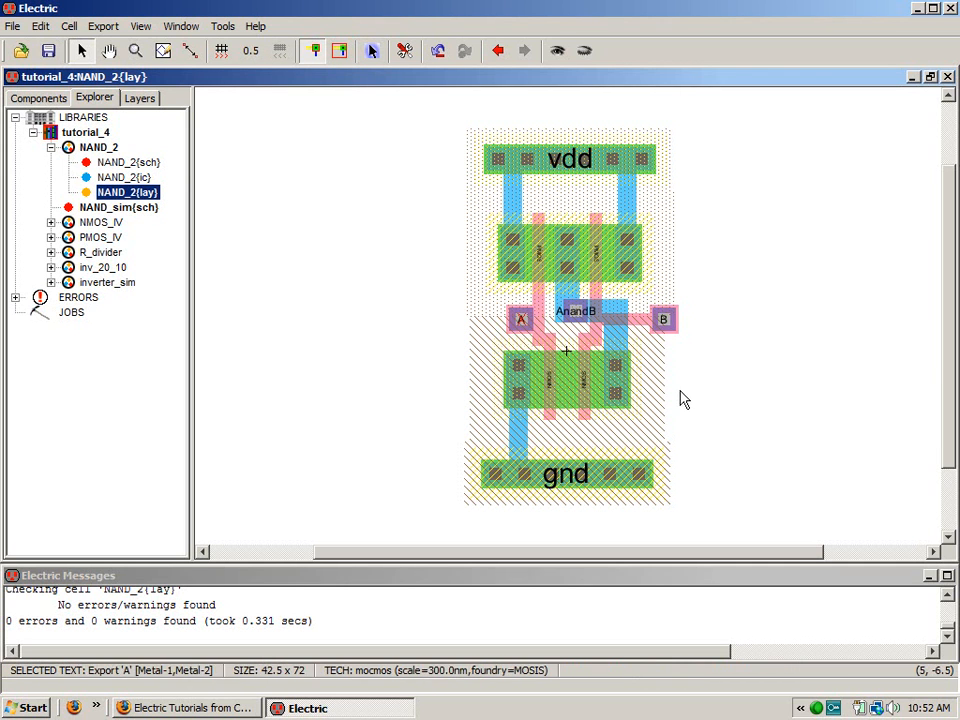
{"action": "left_click", "coordinate": [605, 314], "text": "shift"}
{"action": "left_click", "coordinate": [665, 328], "text": "shift"}
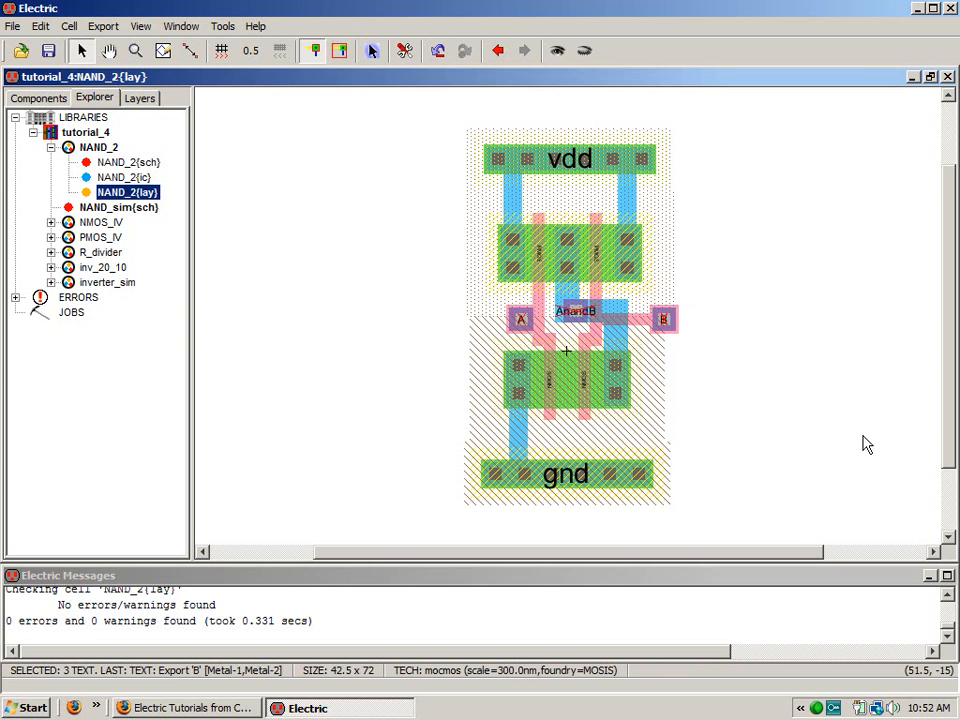
{"action": "key", "text": "ctrl+i"}
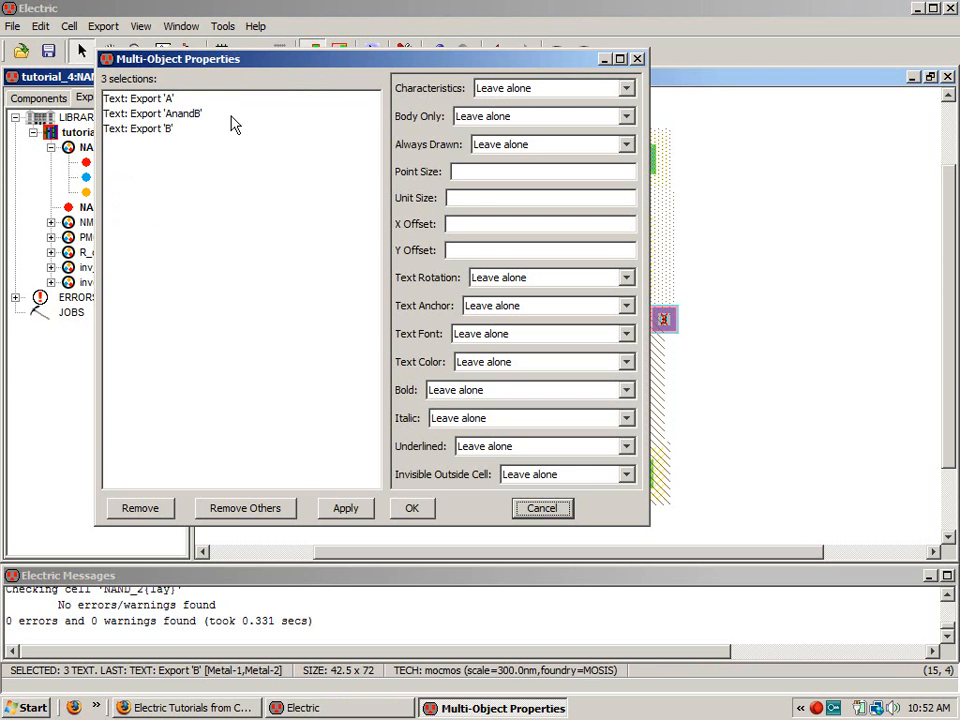
{"action": "left_click", "coordinate": [456, 197]}
{"action": "type", "text": "4"}
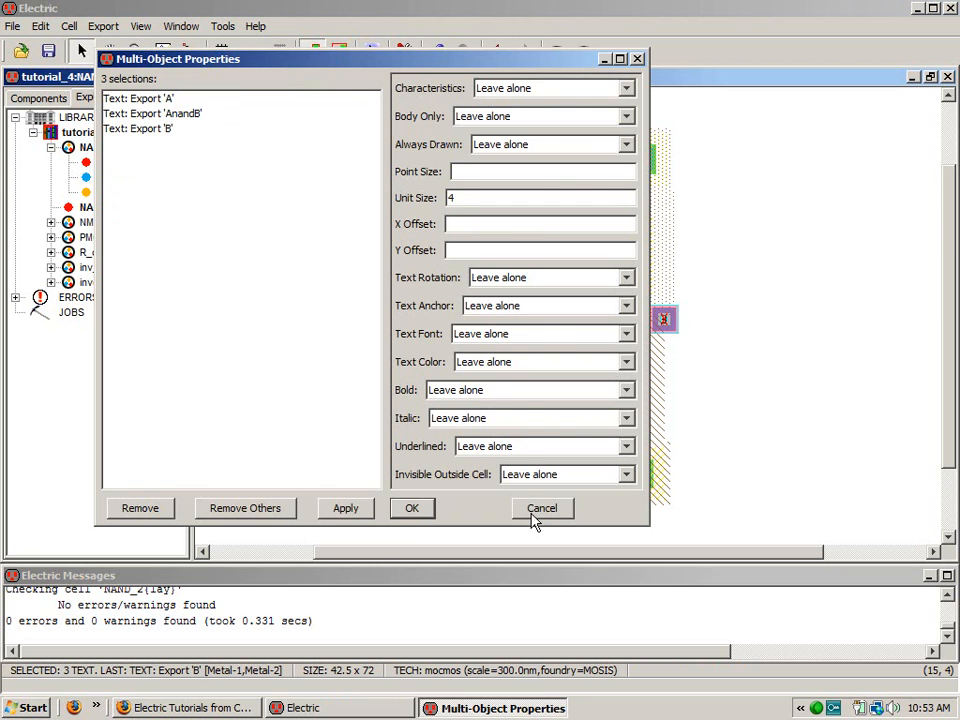
{"action": "left_click", "coordinate": [410, 510]}
{"action": "left_click", "coordinate": [304, 444]}
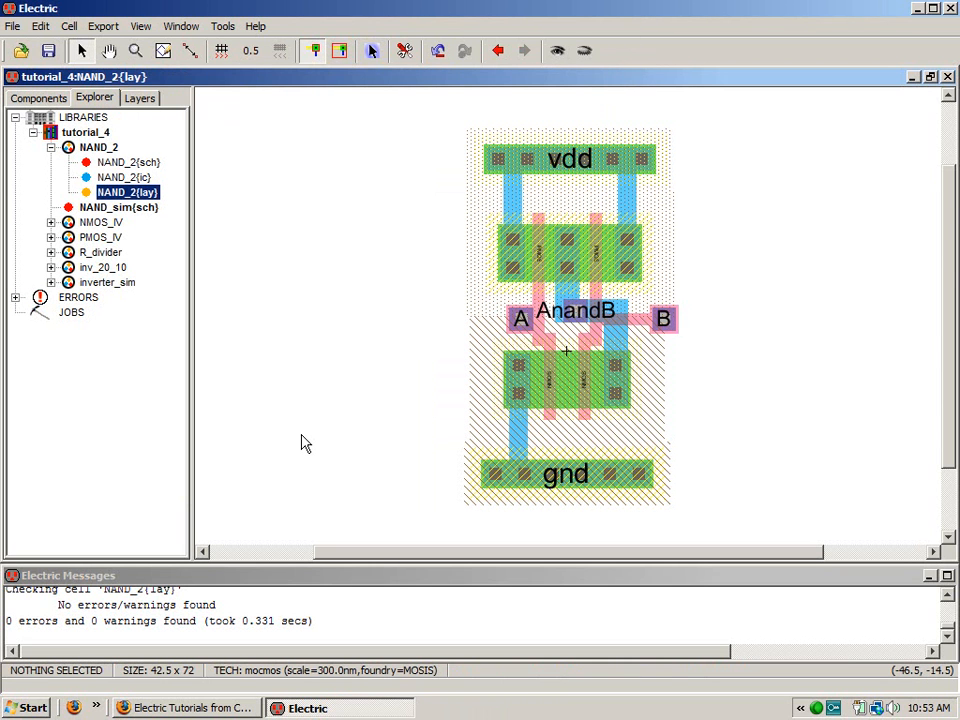
- Run the ERC well check and the design rule check on the NAND_2 layout with its exports
{"action": "left_click", "coordinate": [222, 26]}
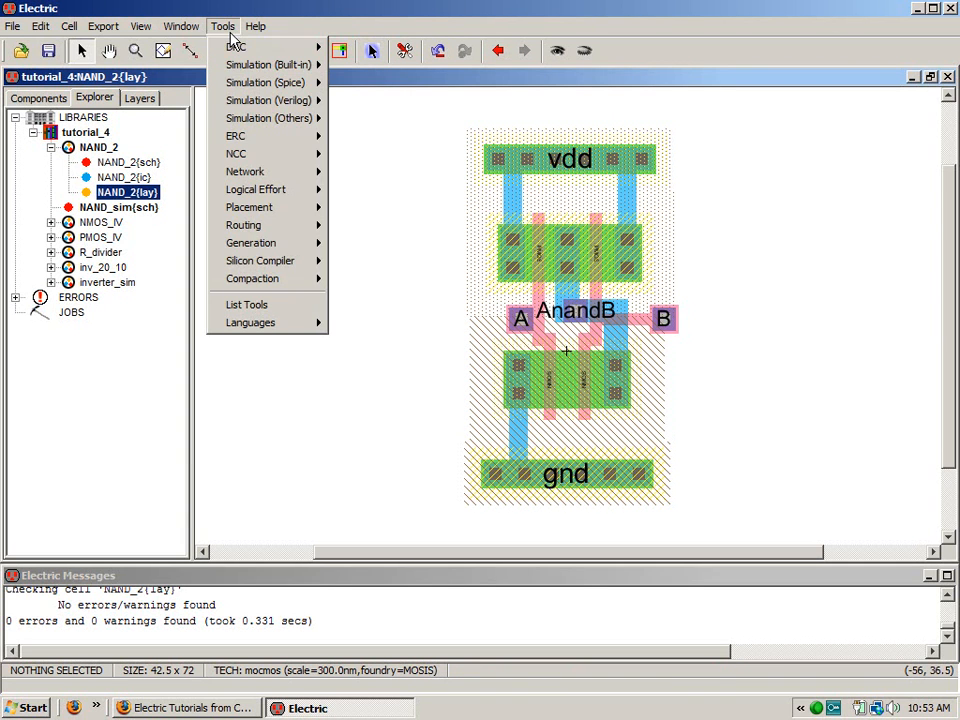
{"action": "mouse_move", "coordinate": [262, 140]}
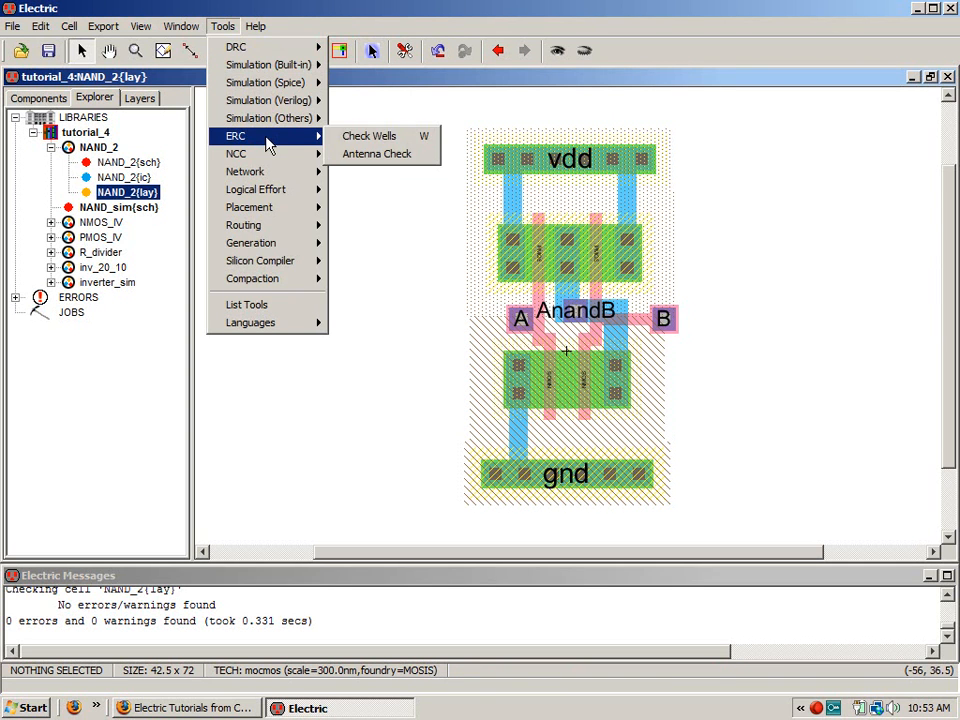
{"action": "left_click", "coordinate": [368, 140]}
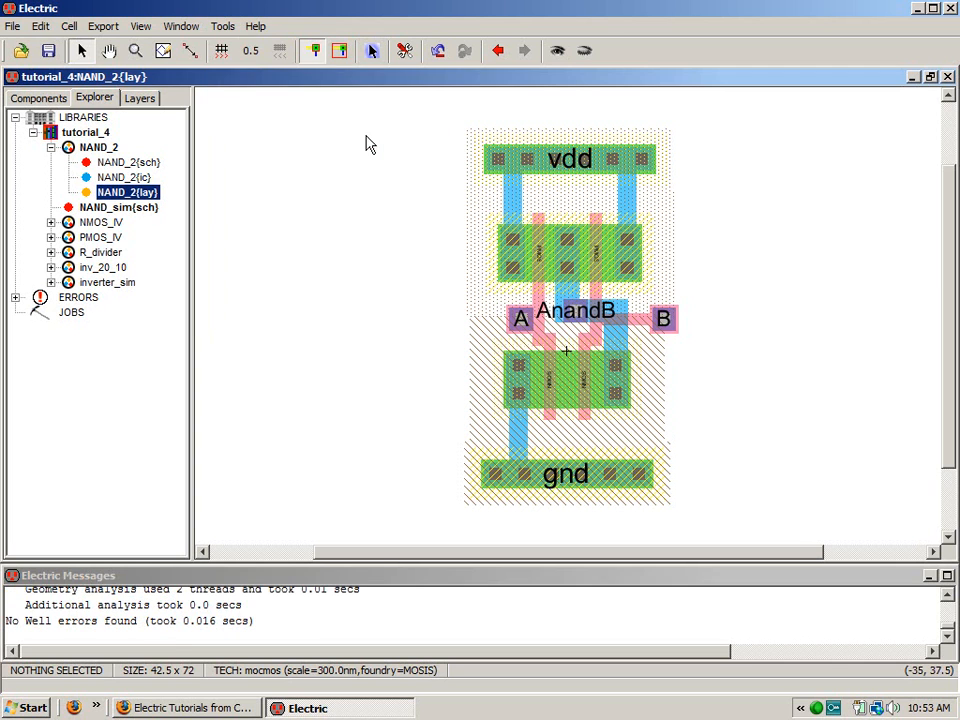
{"action": "key", "text": "F5"}
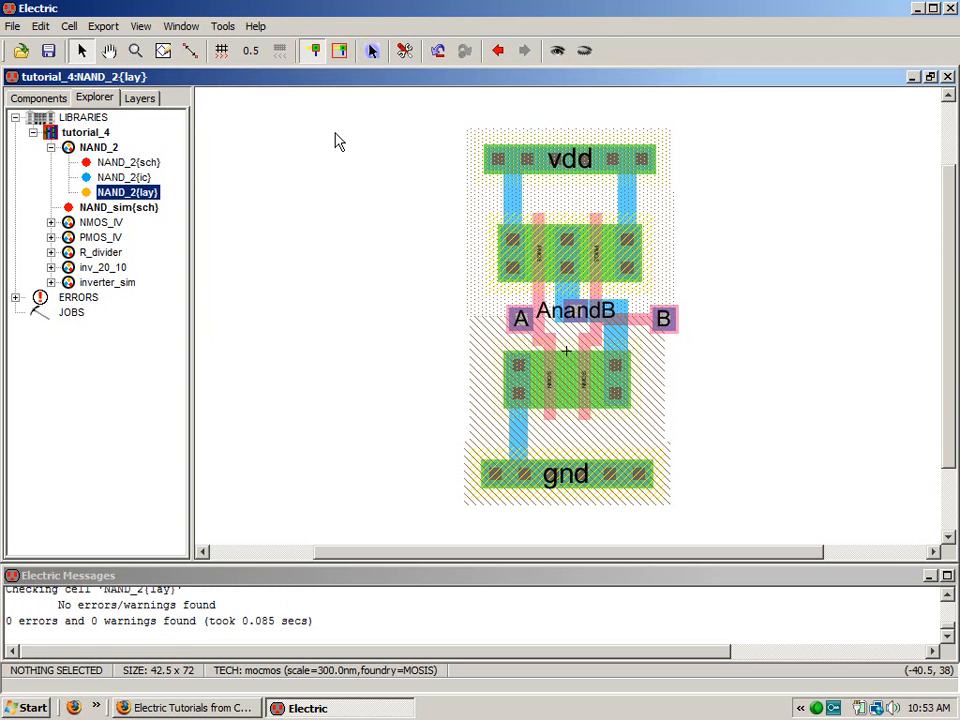
- Compare the NAND_2 schematic and layout with NCC, and highlight the part listed under mismatch #1 in the layout
{"action": "key", "text": "F6"}
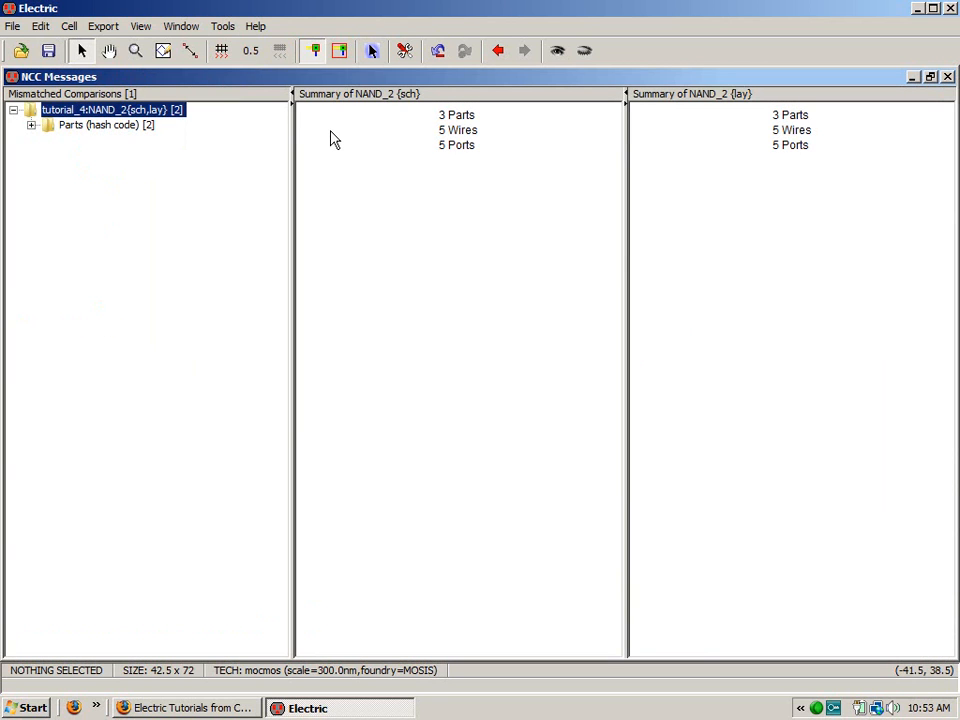
{"action": "left_click", "coordinate": [29, 125]}
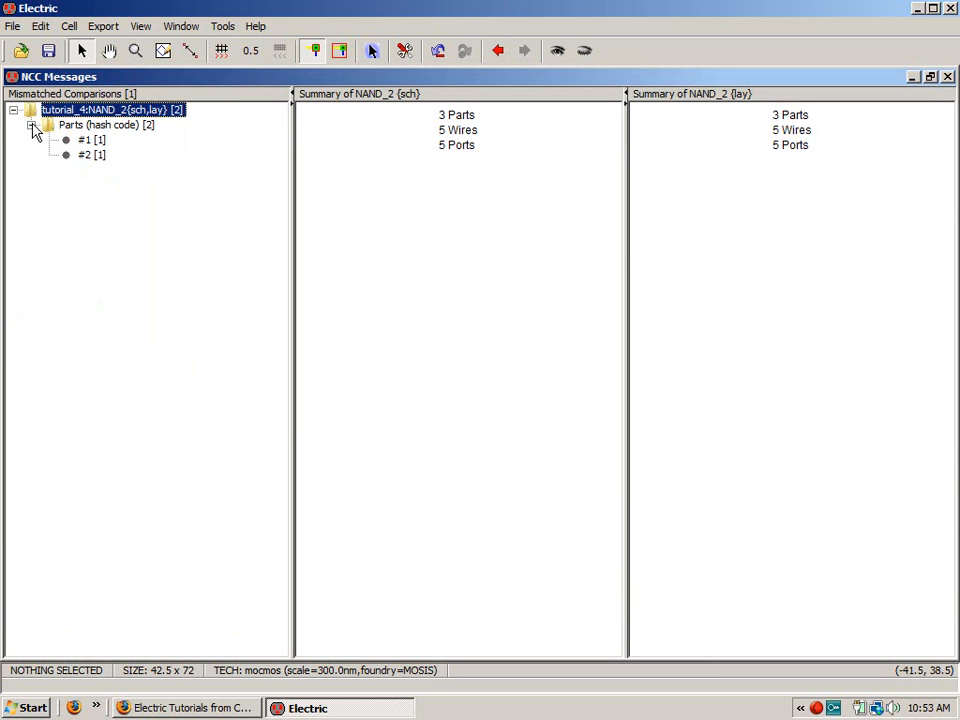
{"action": "left_click", "coordinate": [98, 140]}
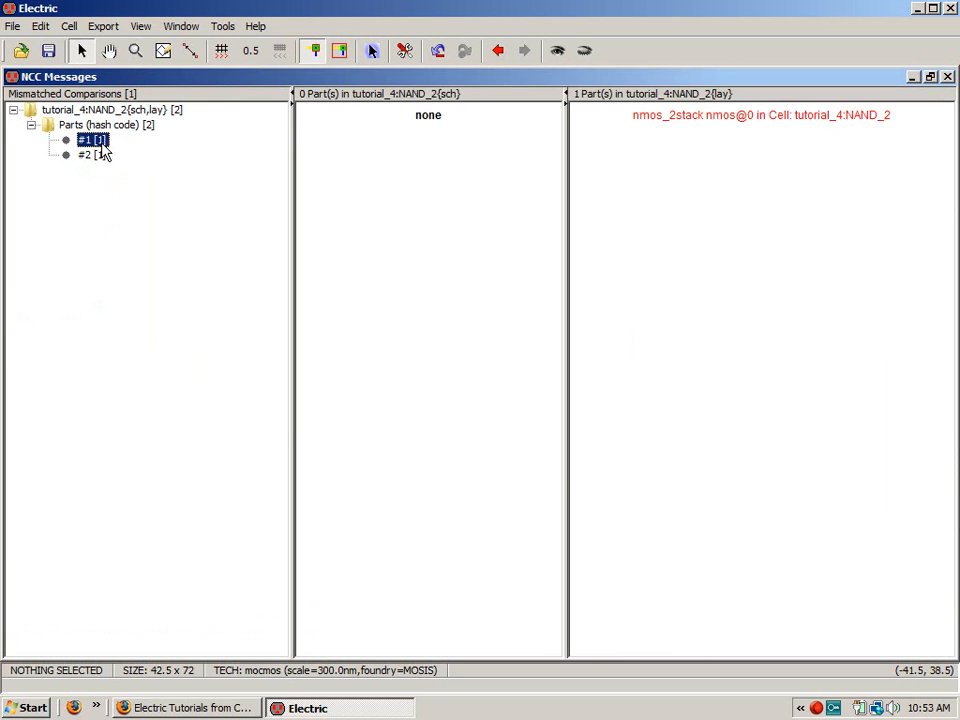
{"action": "left_click", "coordinate": [701, 118]}
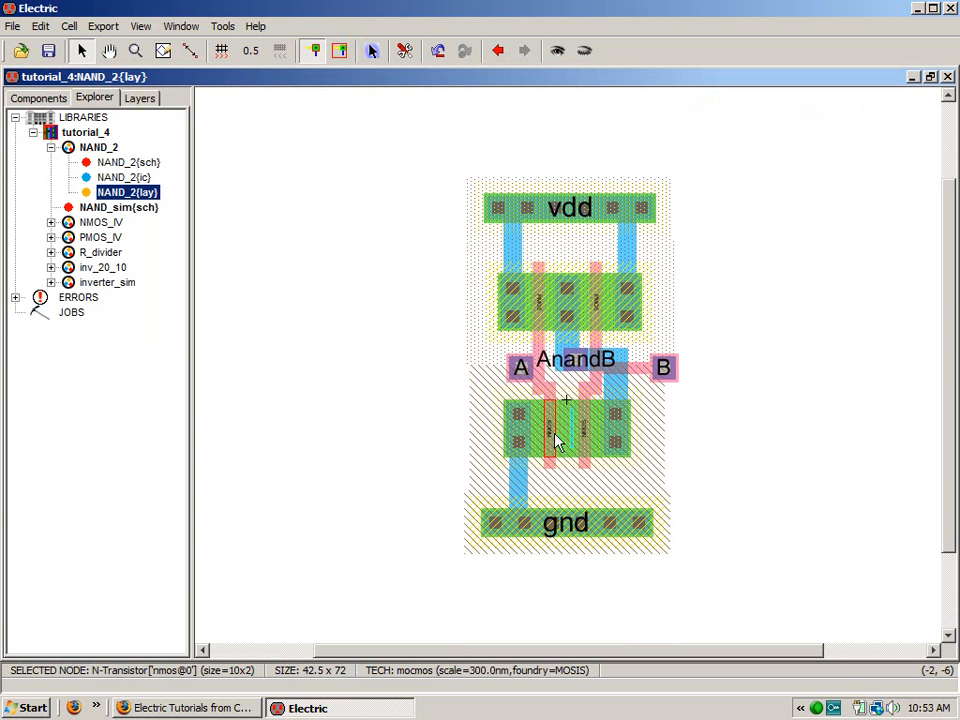
- Highlight the part listed under NCC mismatch #2 in the schematic, then close the comparison results and return to the layout
{"action": "left_click", "coordinate": [931, 78]}
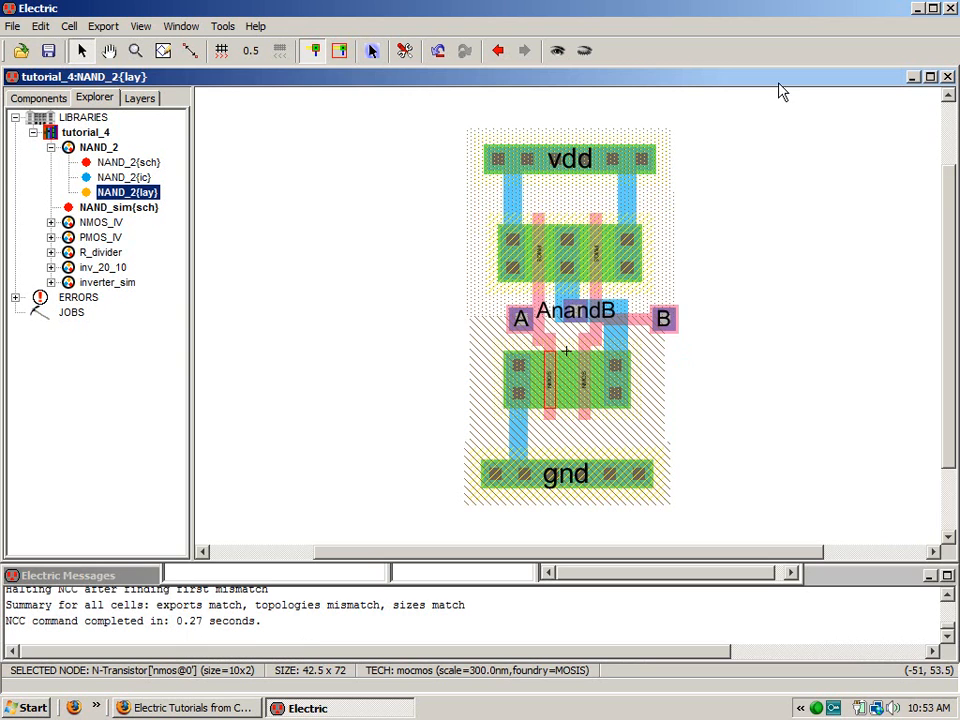
{"action": "left_click", "coordinate": [611, 576]}
{"action": "left_click", "coordinate": [245, 254]}
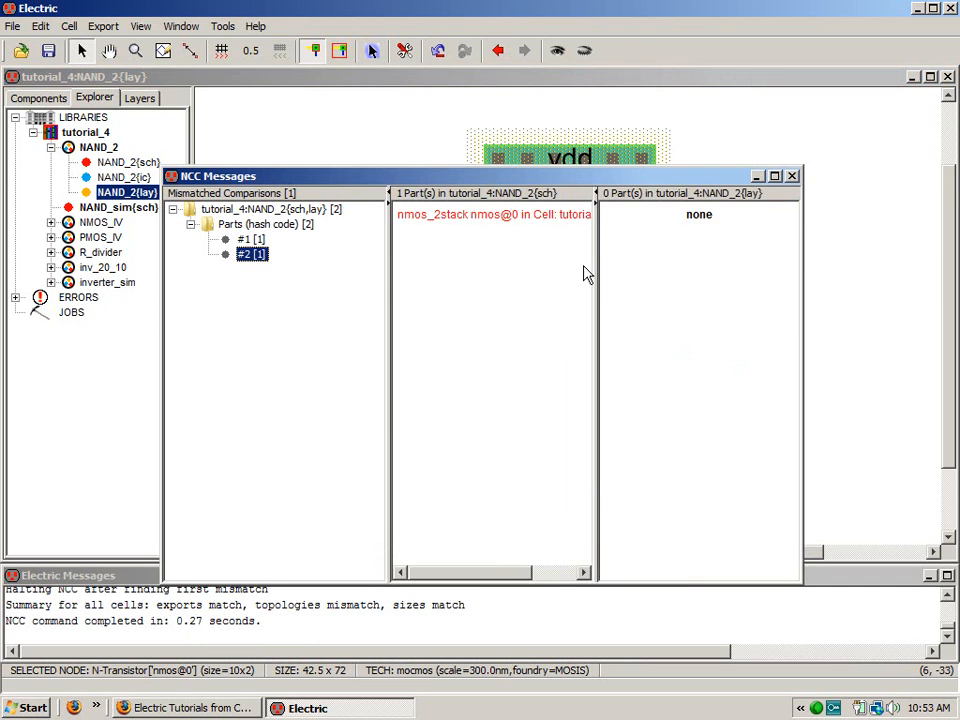
{"action": "left_click", "coordinate": [514, 216]}
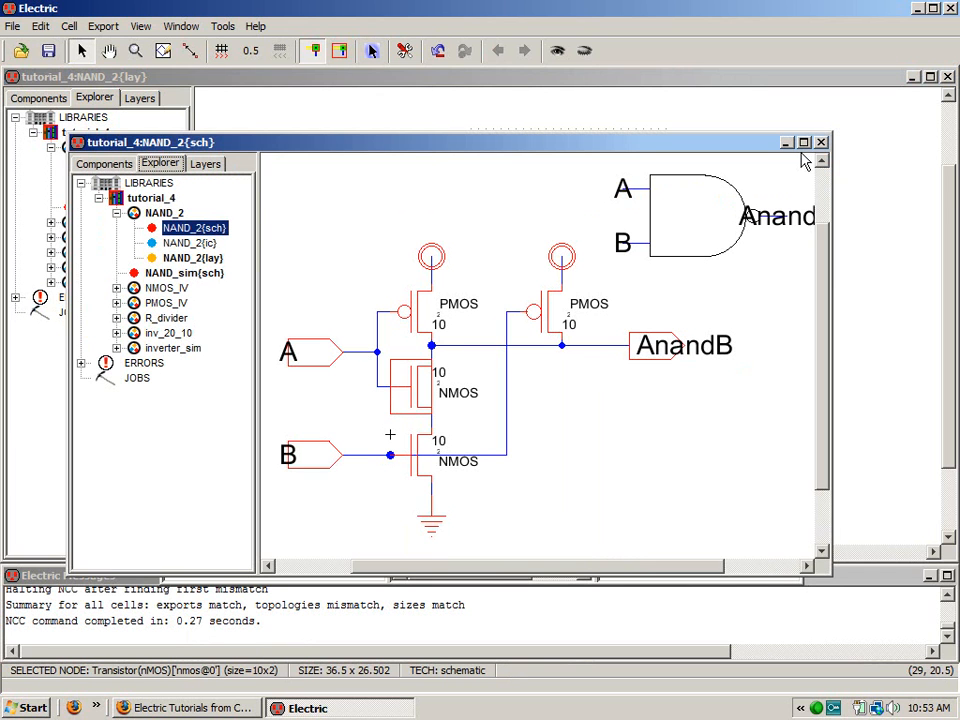
{"action": "left_click", "coordinate": [218, 140]}
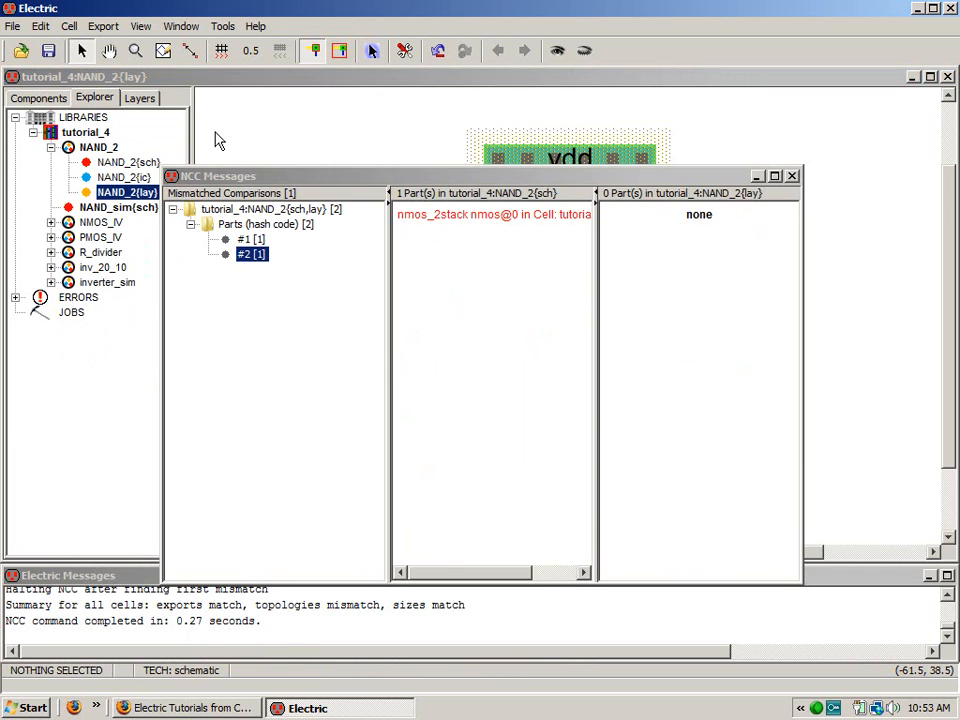
{"action": "left_click", "coordinate": [792, 176]}
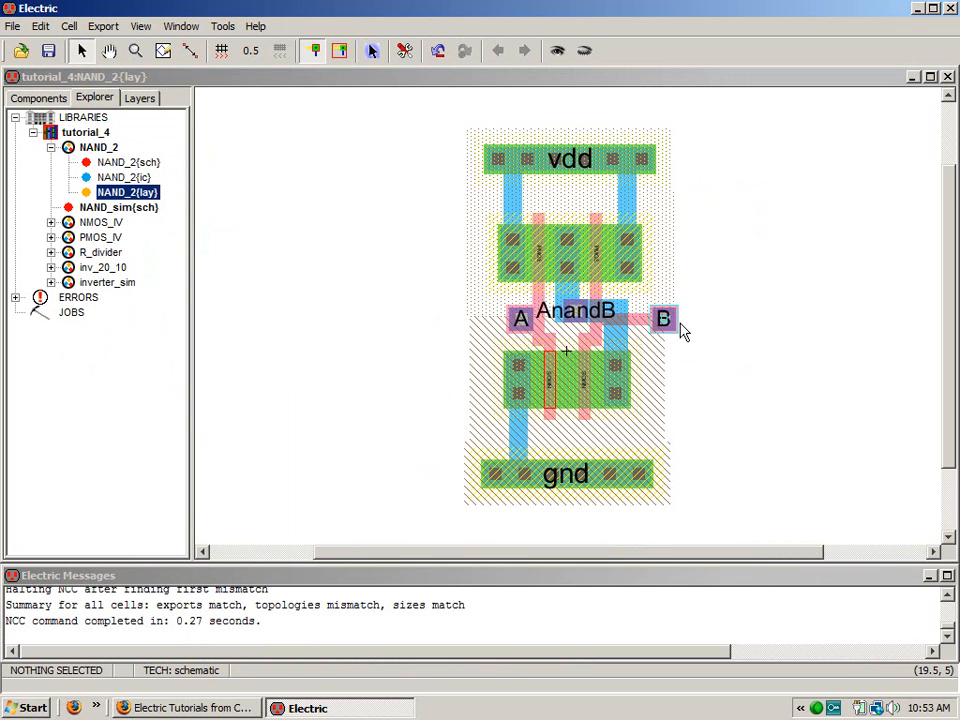
{"action": "left_click", "coordinate": [770, 330]}
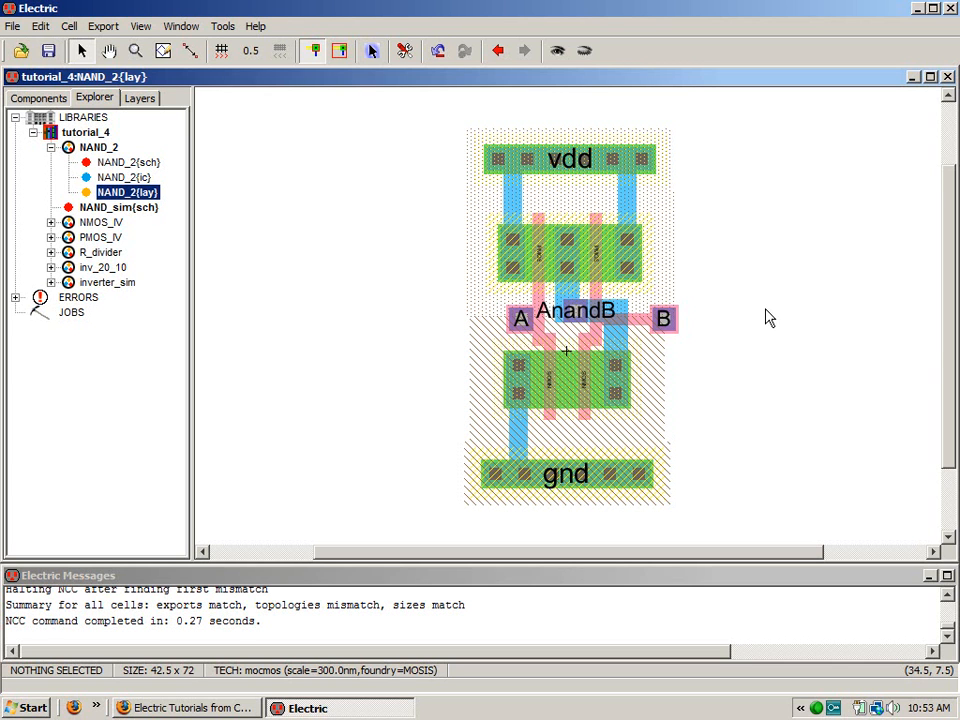
- Change the export name A on the left-hand contact to B in its export properties
{"action": "left_click", "coordinate": [522, 320]}
{"action": "left_click", "coordinate": [522, 320], "text": "ctrl"}
{"action": "left_click", "coordinate": [522, 320], "text": "ctrl"}
{"action": "left_click", "coordinate": [522, 322], "text": "ctrl"}
{"action": "left_click", "coordinate": [522, 322], "text": "ctrl"}
{"action": "double_click", "coordinate": [522, 322]}
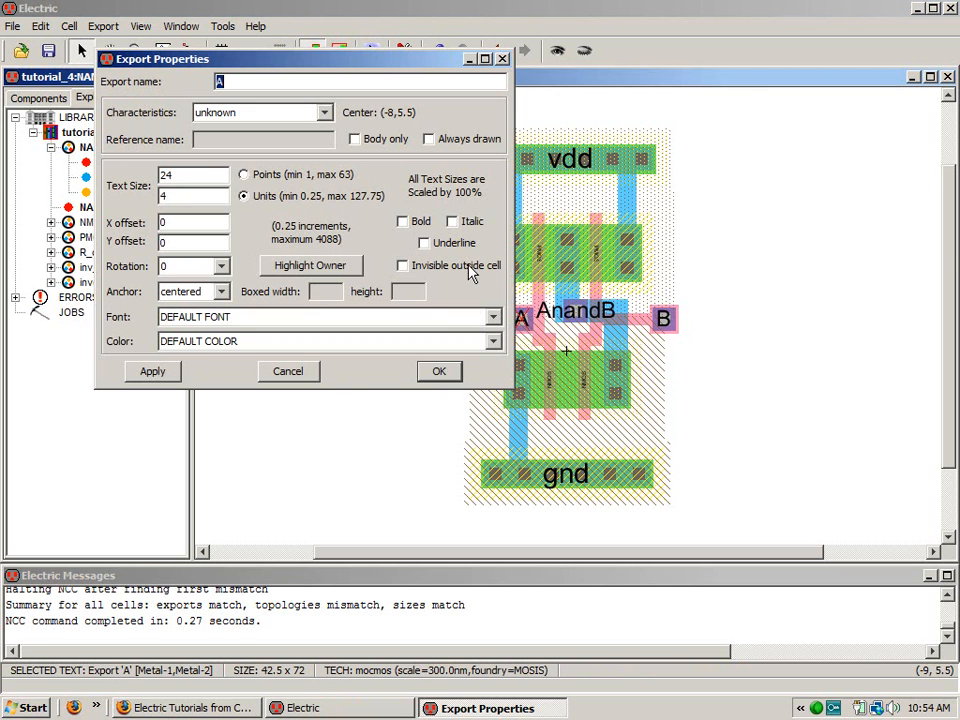
{"action": "left_click", "coordinate": [249, 83]}
{"action": "key", "text": "BackSpace"}
{"action": "type", "text": "B"}
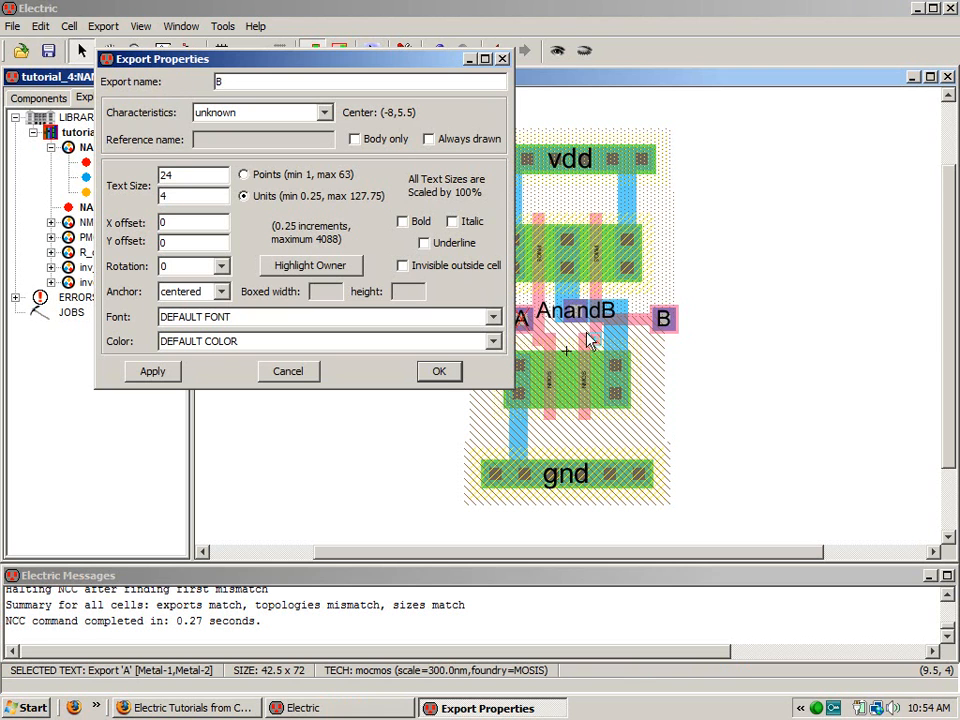
{"action": "left_click", "coordinate": [437, 376]}
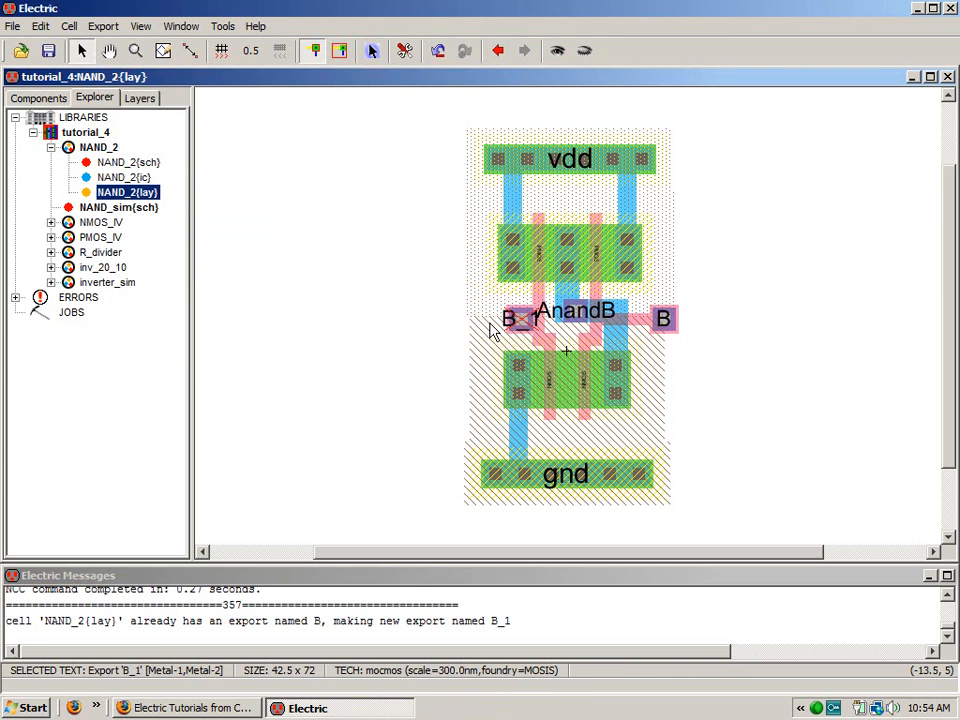
- Rename the export on the right-hand contact as A
{"action": "left_click", "coordinate": [663, 322]}
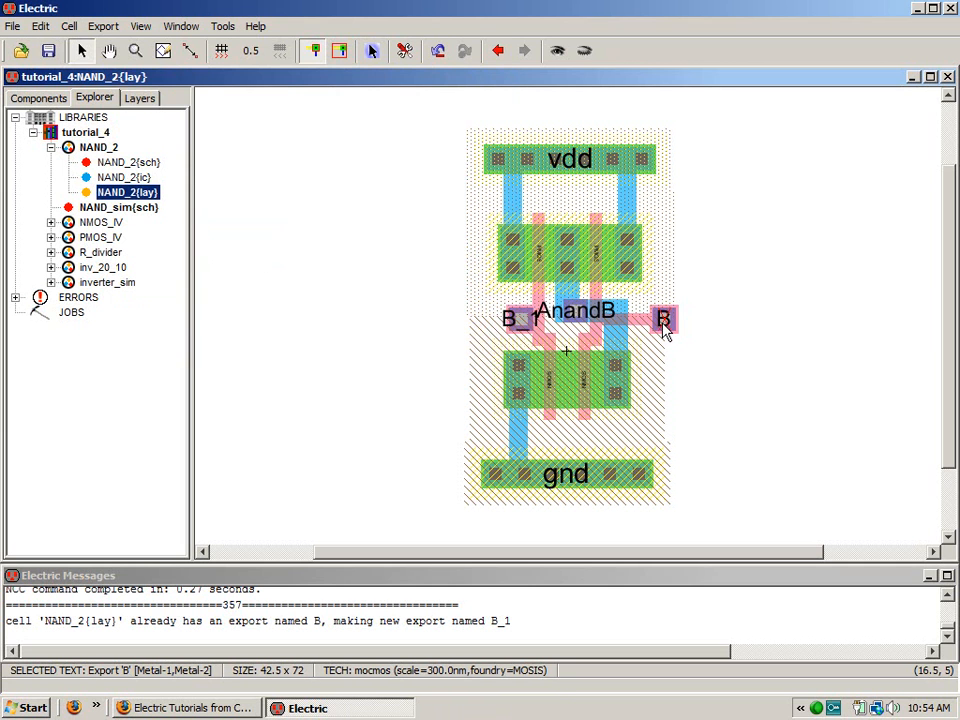
{"action": "double_click", "coordinate": [664, 330]}
{"action": "left_click_drag", "start_coordinate": [228, 81], "coordinate": [199, 81]}
{"action": "type", "text": "A"}
{"action": "key", "text": "Return"}
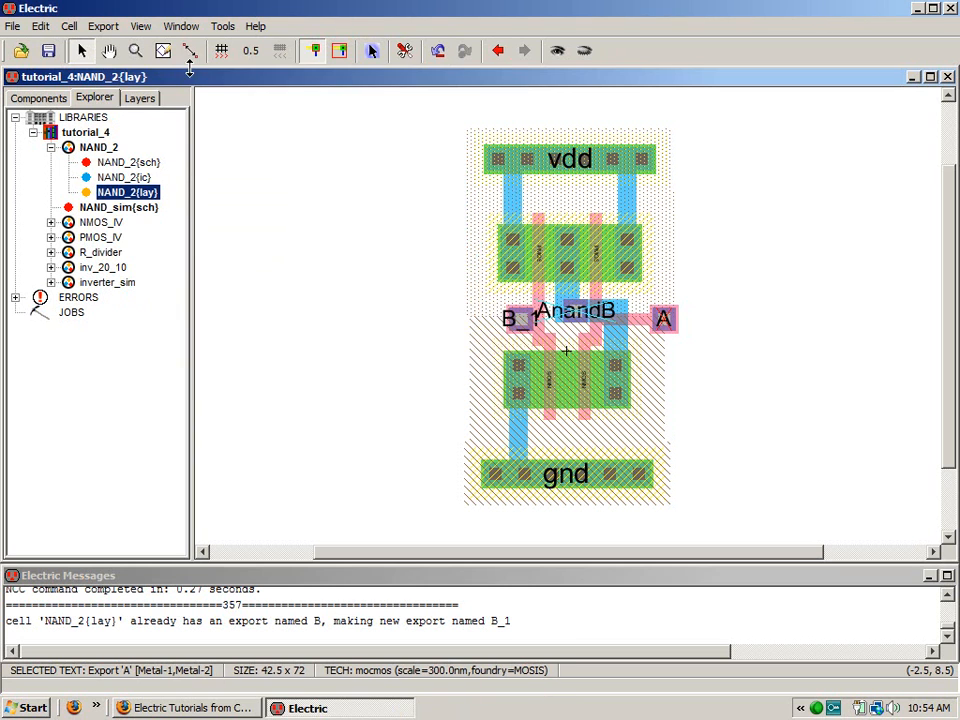
- Rename the left-hand contact's export B_1 as B
{"action": "double_click", "coordinate": [511, 328]}
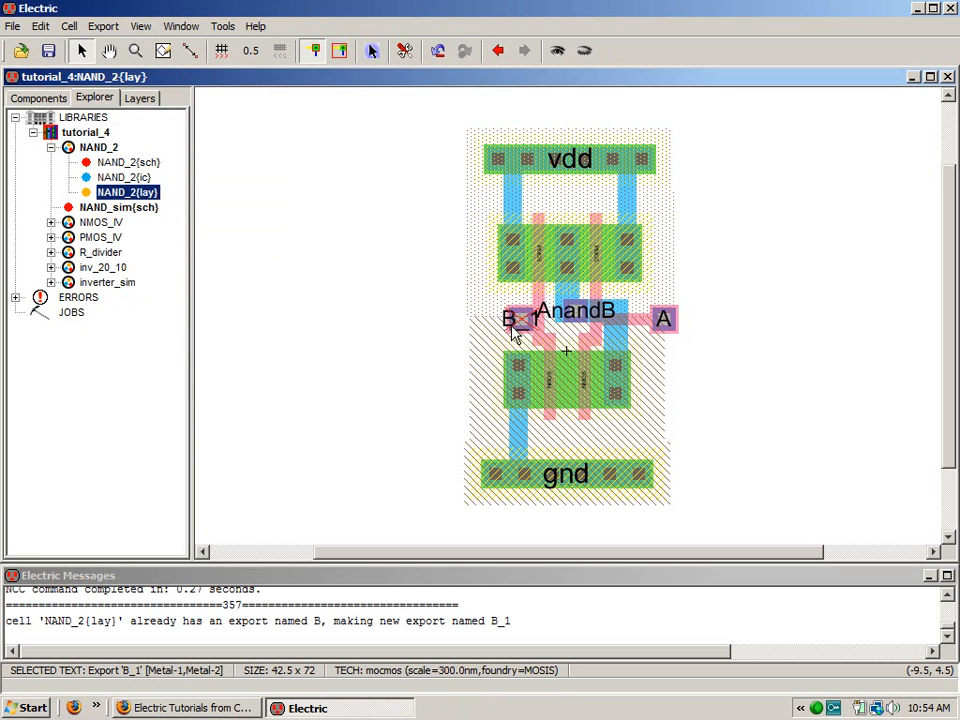
{"action": "type", "text": "B"}
{"action": "left_click", "coordinate": [440, 372]}
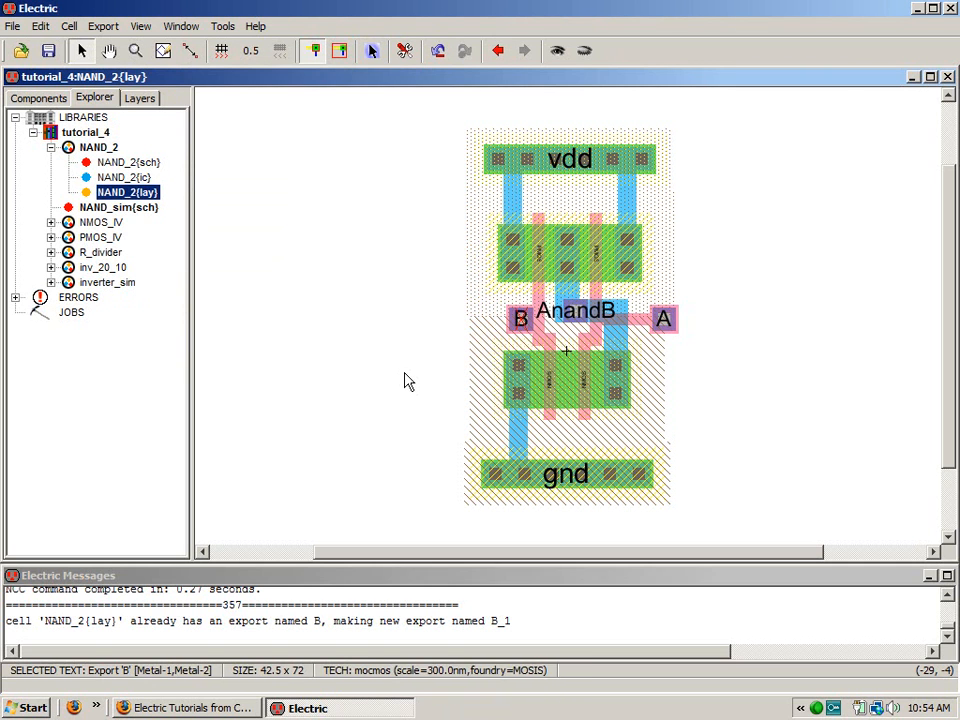
- Repeat the design rule check and the well check on the layout with the swapped input names
{"action": "left_click", "coordinate": [400, 375]}
{"action": "key", "text": "F5"}
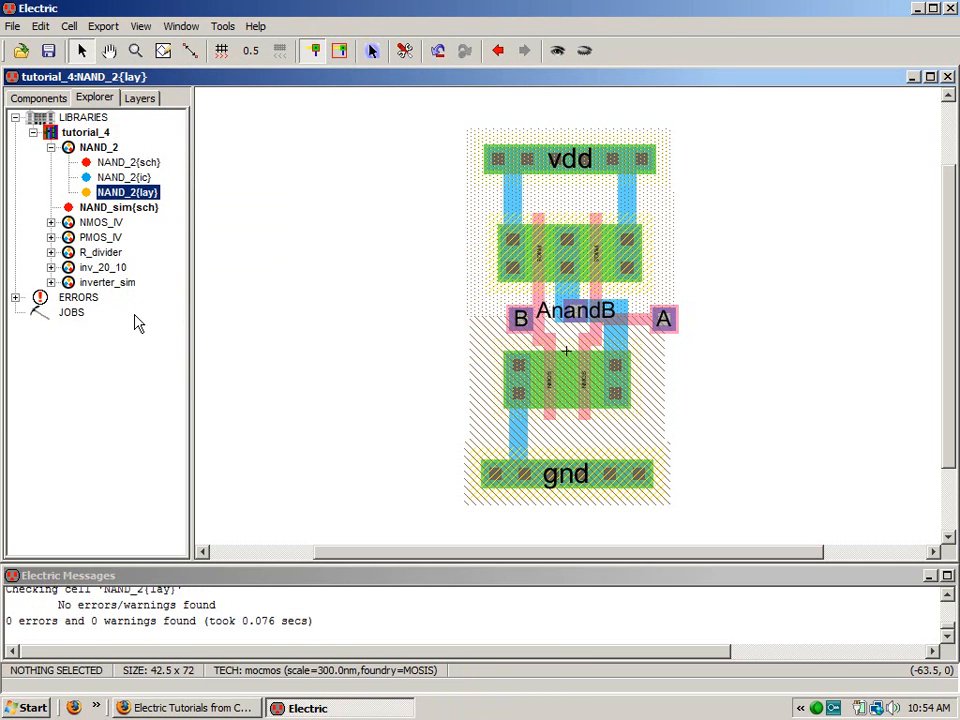
{"action": "key", "text": "w"}
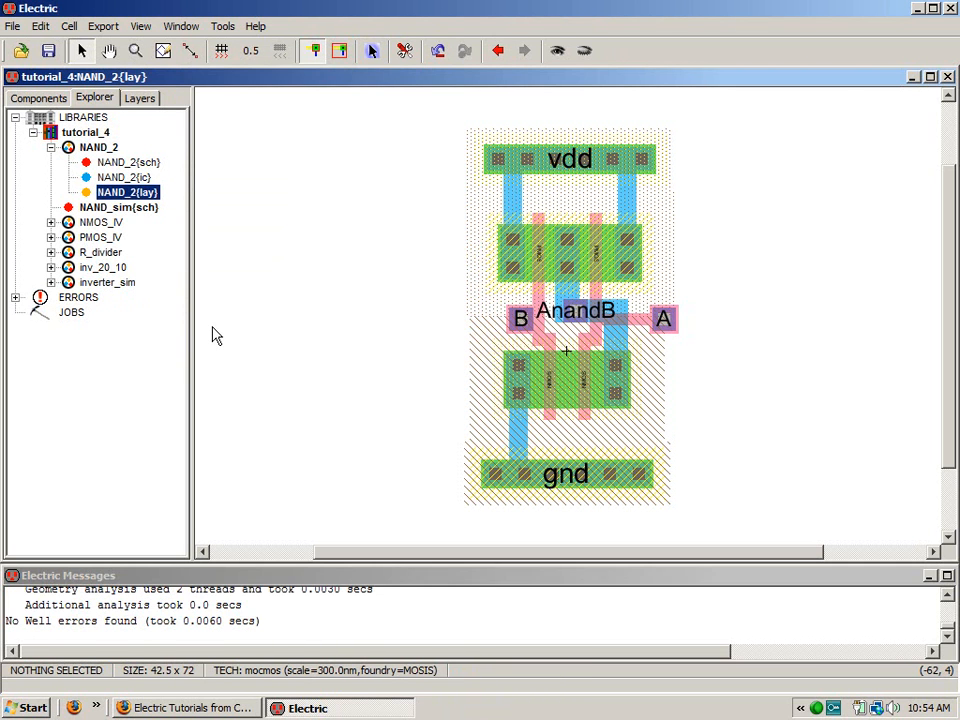
- Run NCC on the NAND_2 layout, review it against the schematic view, and save the library
{"action": "key", "text": "F6"}
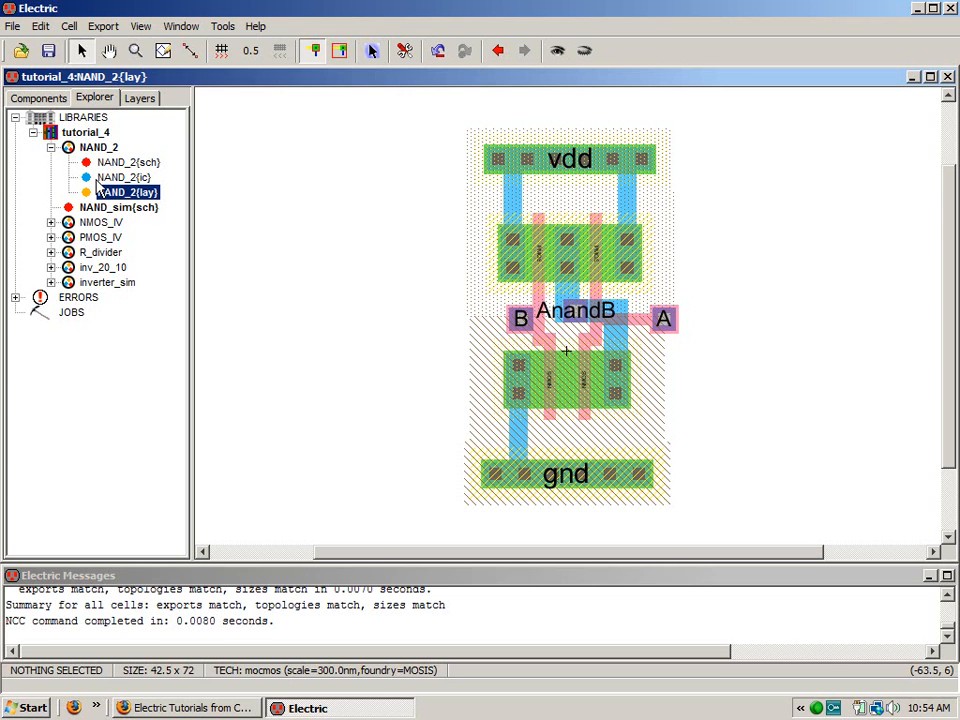
{"action": "double_click", "coordinate": [123, 162]}
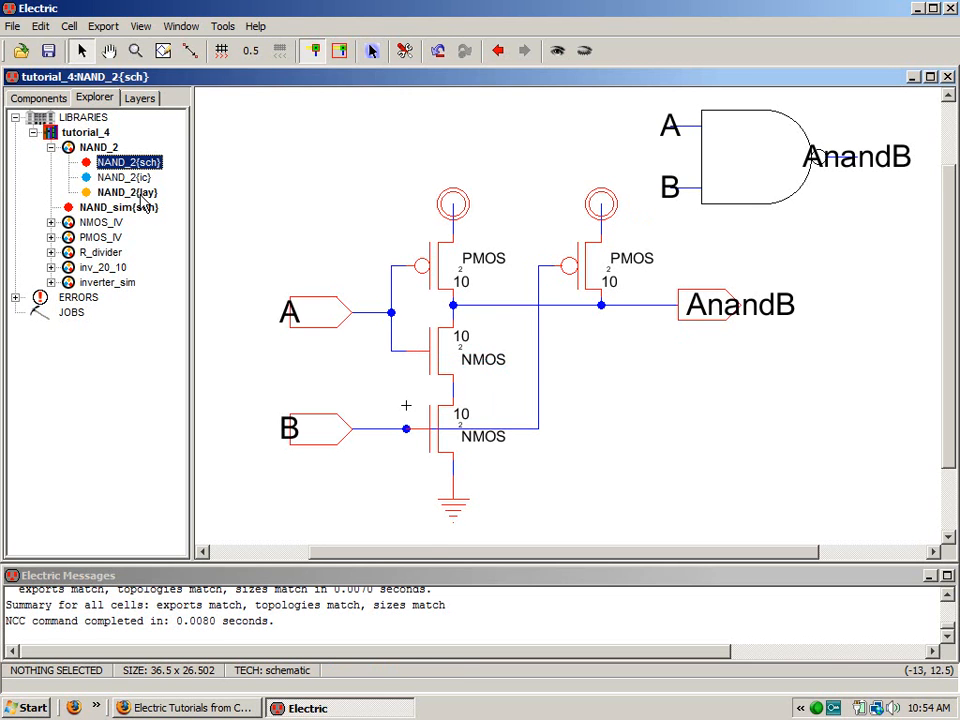
{"action": "double_click", "coordinate": [127, 192]}
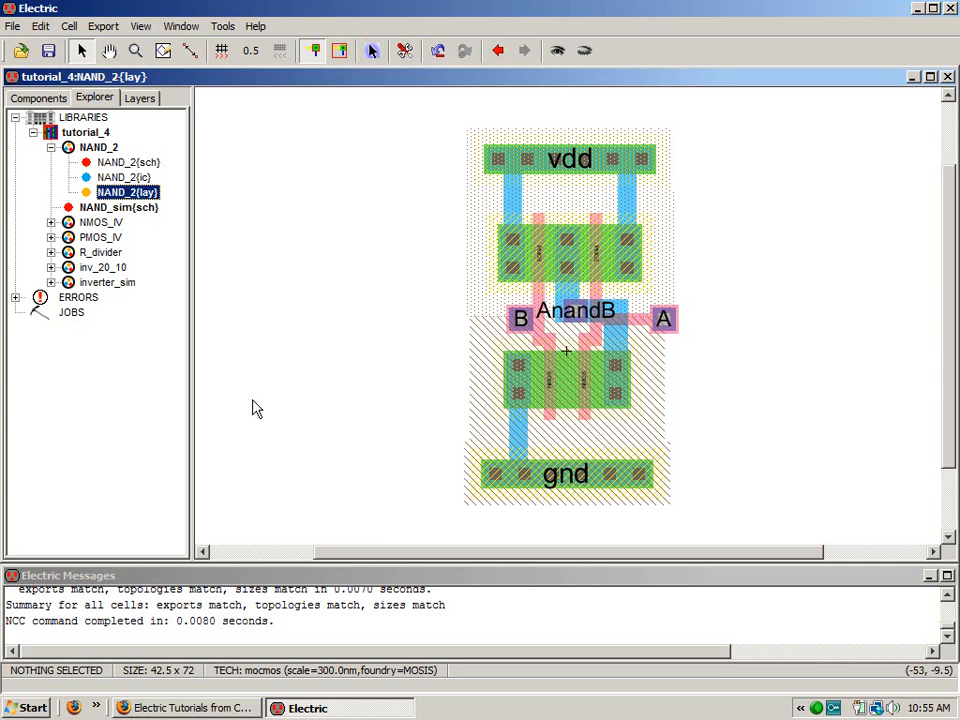
{"action": "left_click", "coordinate": [48, 52]}
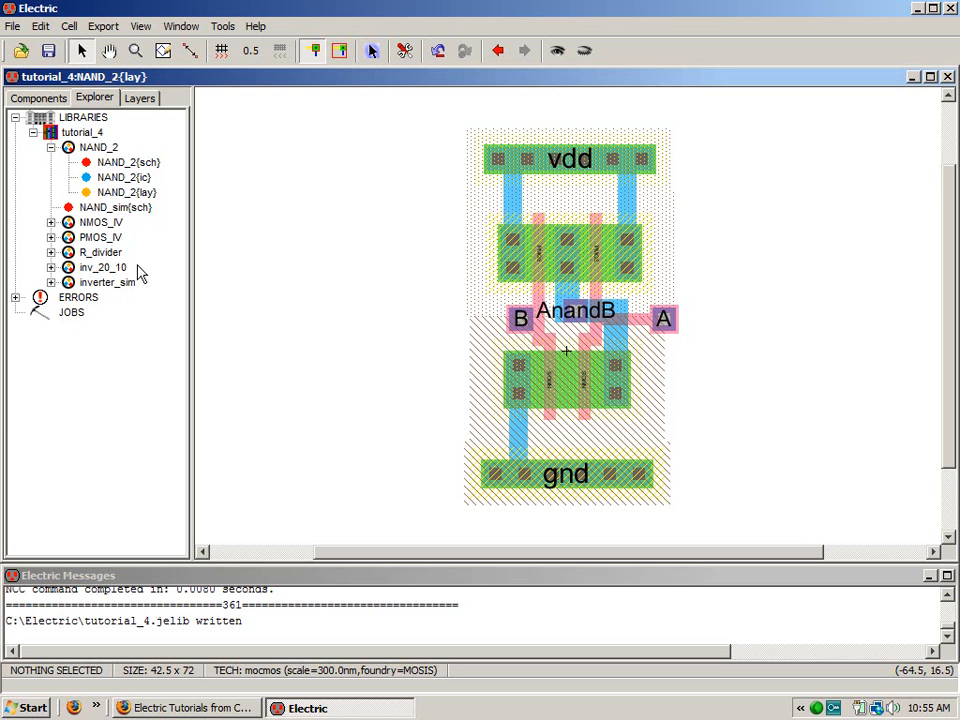
- Create a new layout cell named NAND_sim in the tutorial_4 library and expand its group in the library tree
{"action": "left_click", "coordinate": [69, 28]}
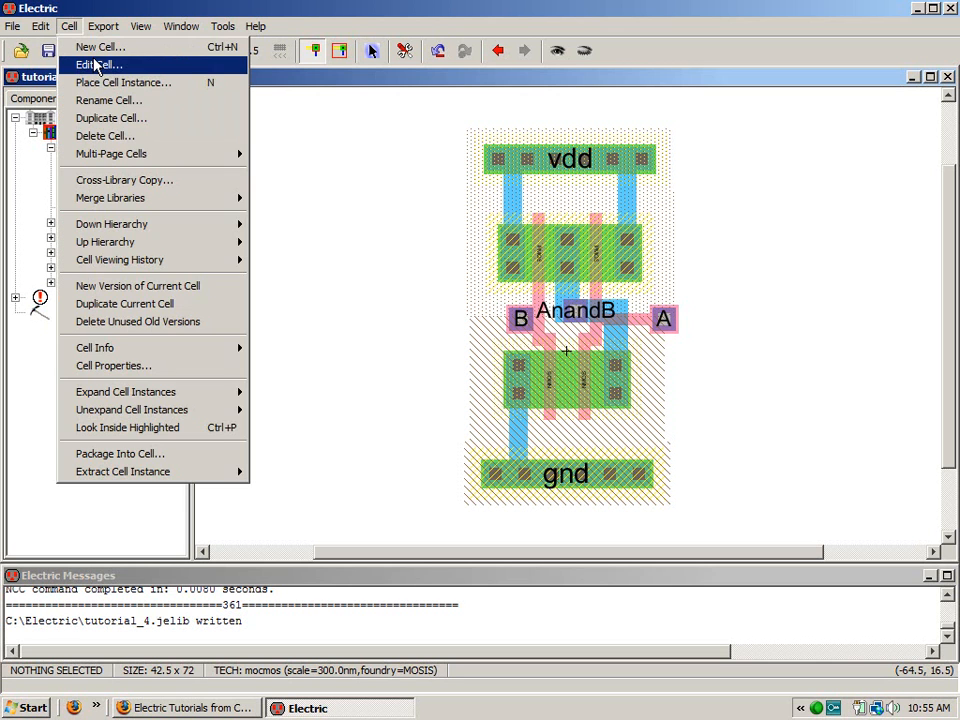
{"action": "left_click", "coordinate": [78, 46]}
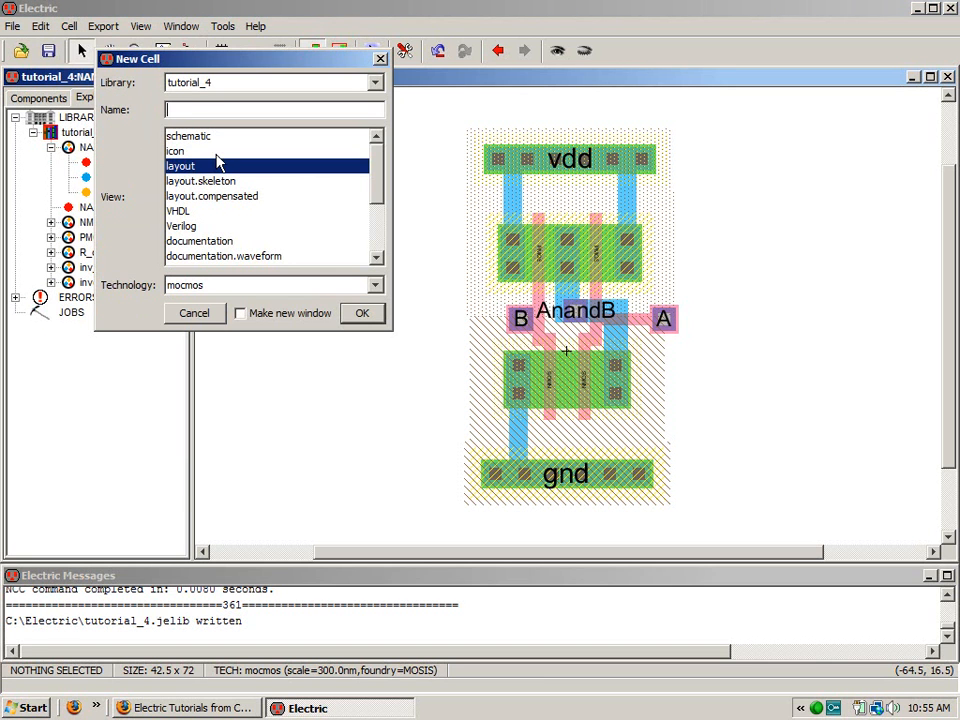
{"action": "left_click_drag", "start_coordinate": [204, 64], "coordinate": [398, 158]}
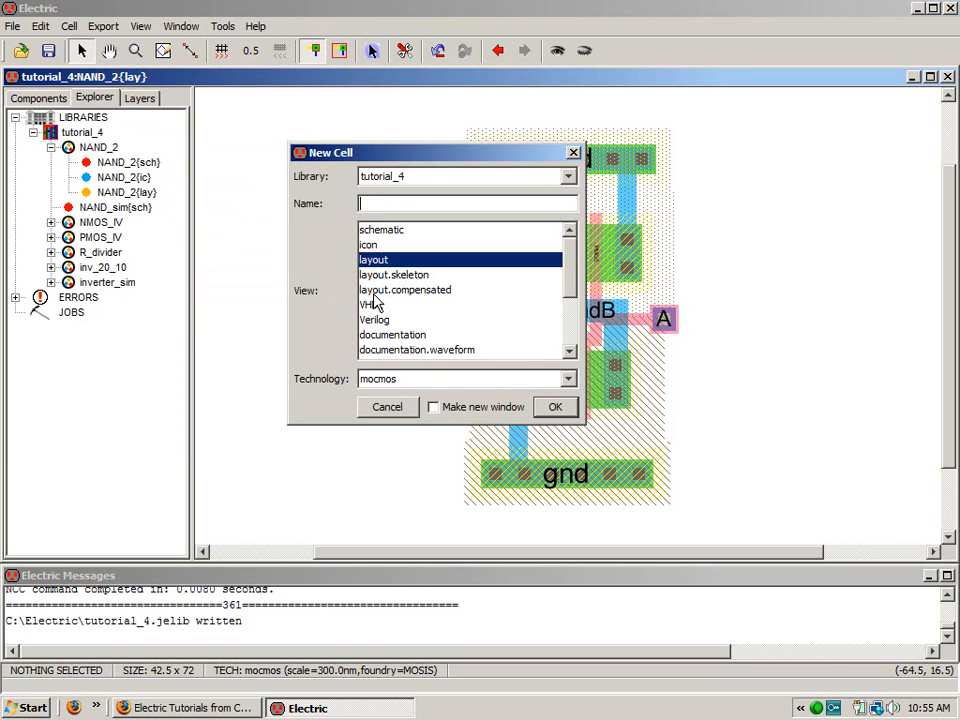
{"action": "type", "text": "NAND_sim"}
{"action": "left_click", "coordinate": [555, 406]}
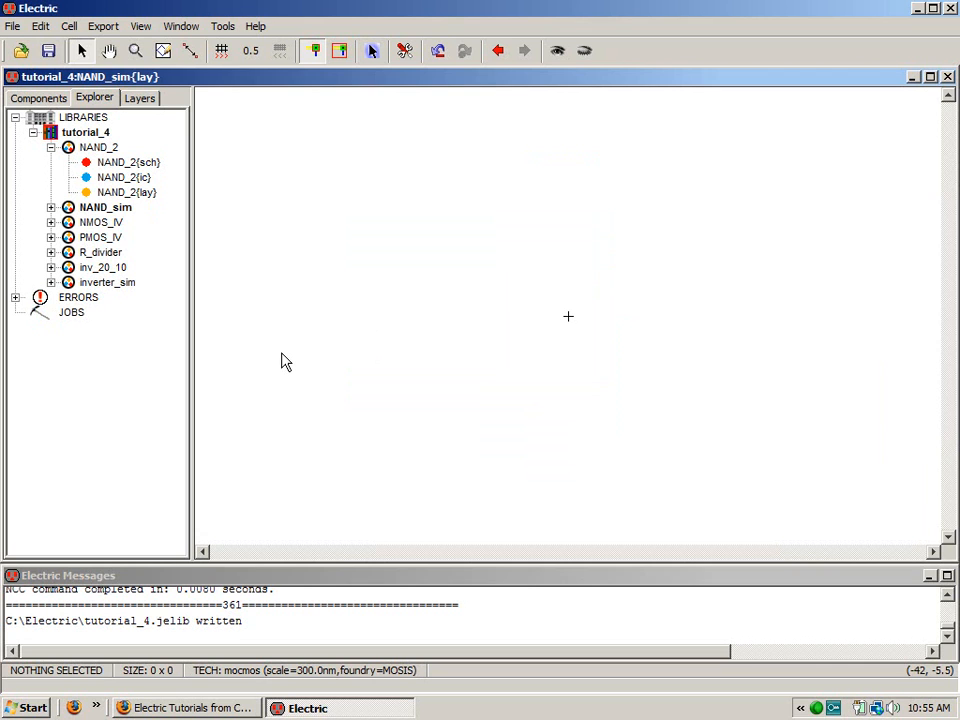
{"action": "left_click", "coordinate": [51, 207]}
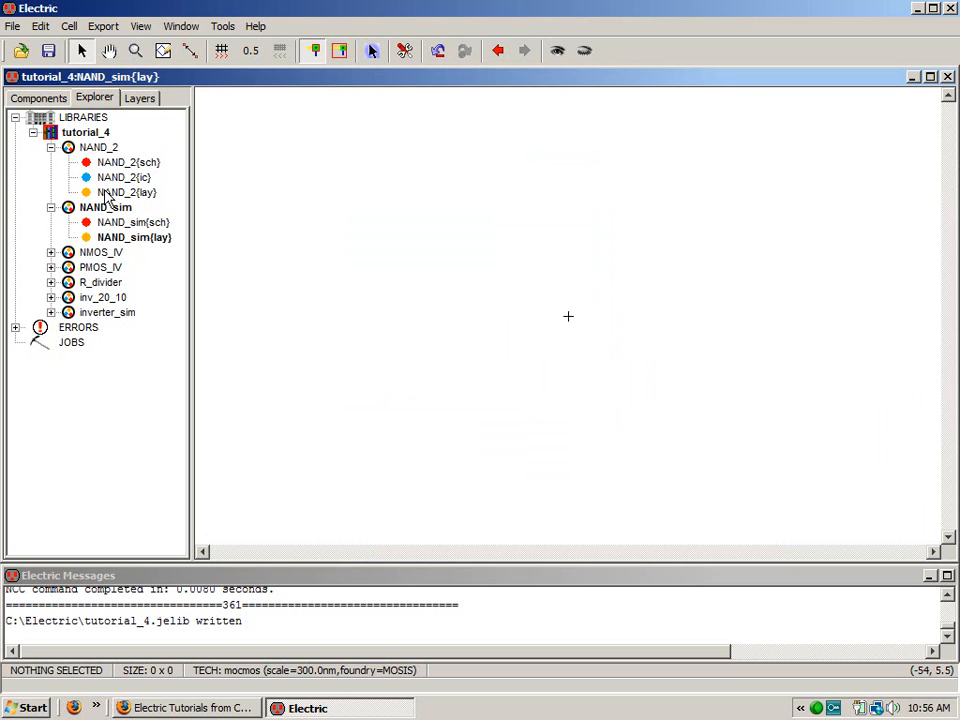
{"action": "left_click_drag", "start_coordinate": [127, 192], "coordinate": [510, 262]}
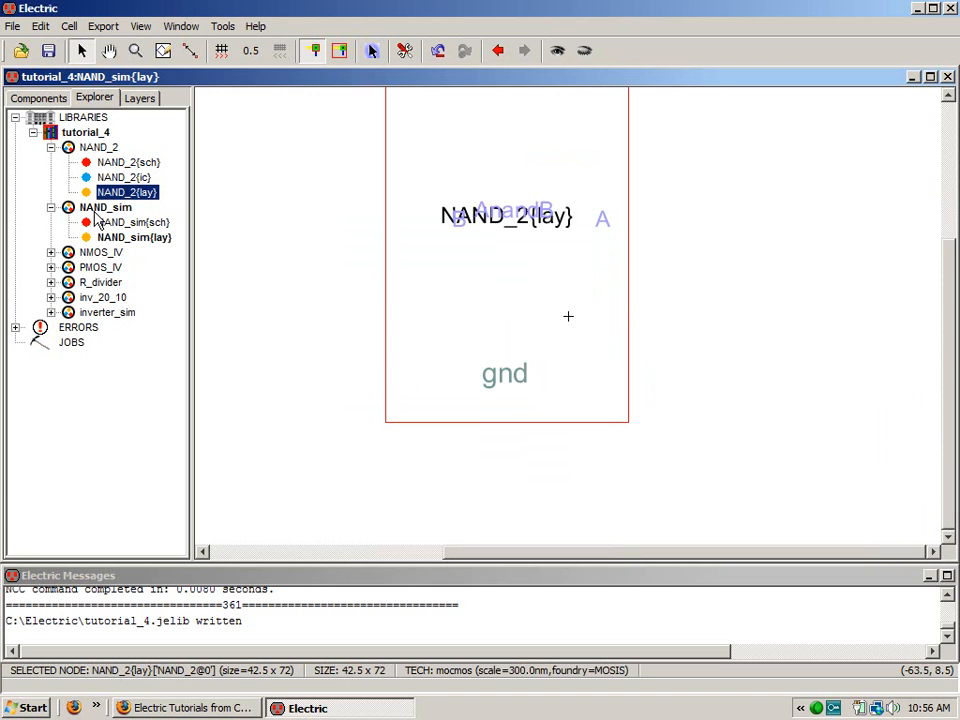
{"action": "left_click", "coordinate": [467, 372]}
{"action": "key", "text": "Delete"}
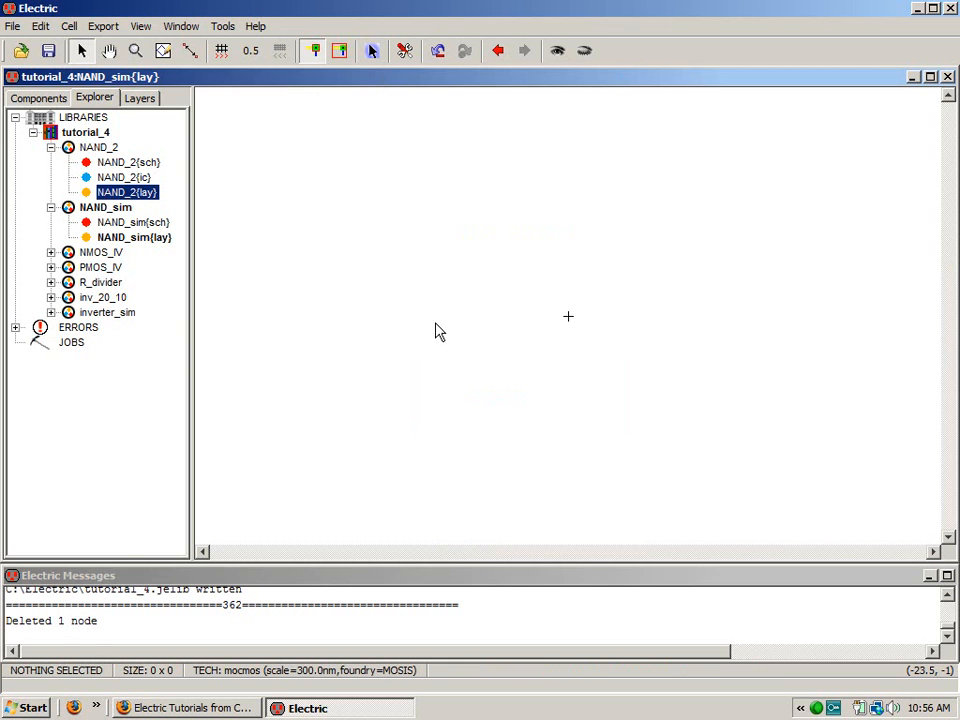
- Place an instance of NAND_2{lay} at the origin of the NAND_sim layout and expand it to show its geometry
{"action": "left_click", "coordinate": [45, 96]}
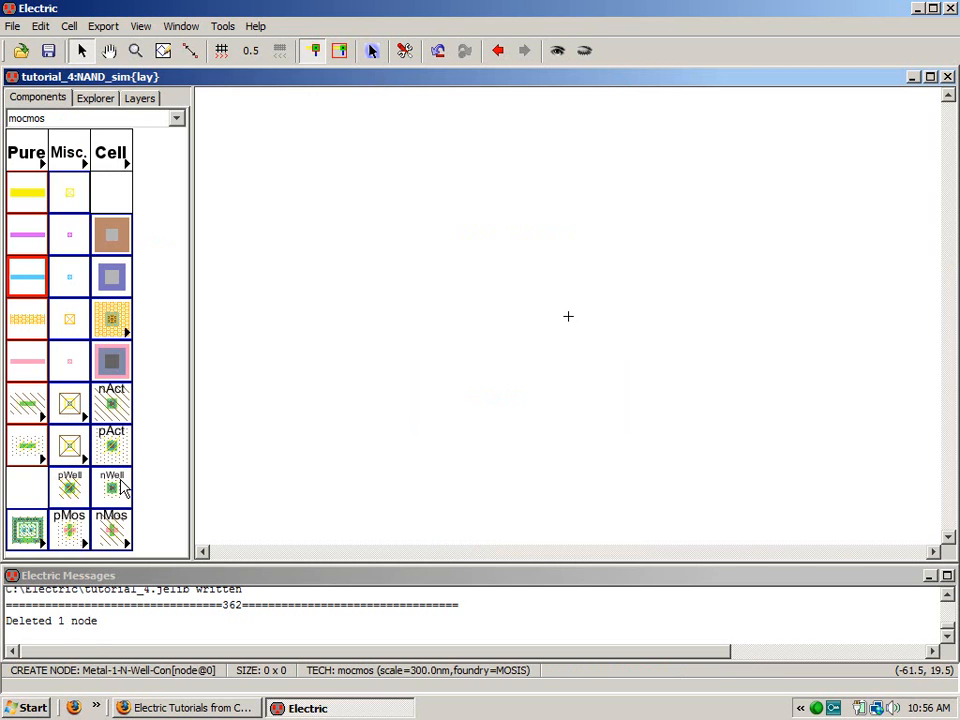
{"action": "left_click", "coordinate": [126, 167]}
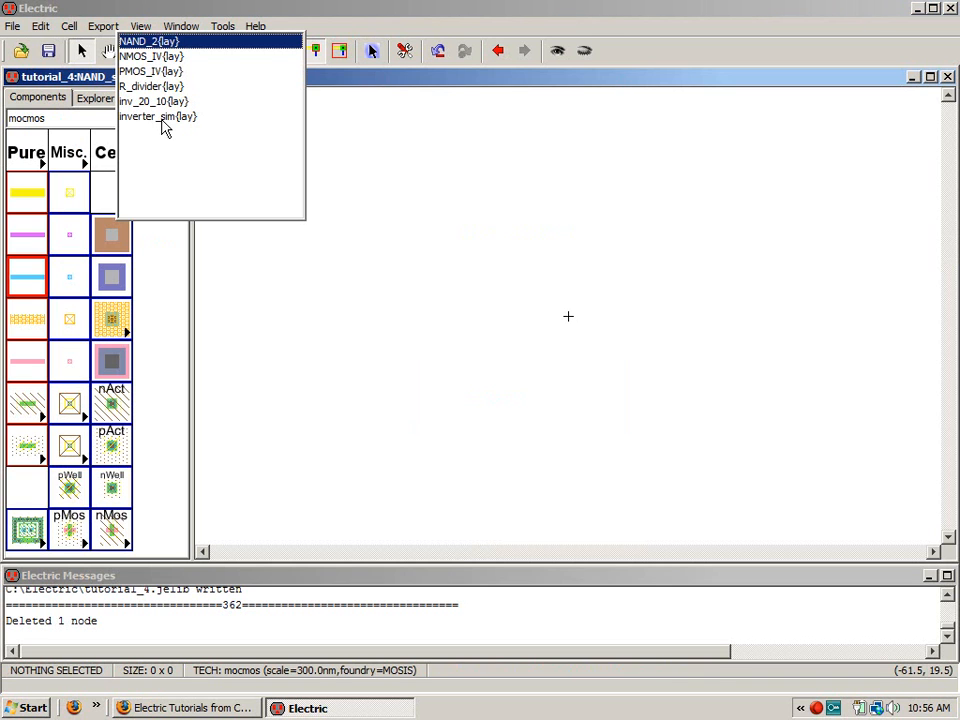
{"action": "left_click", "coordinate": [137, 44]}
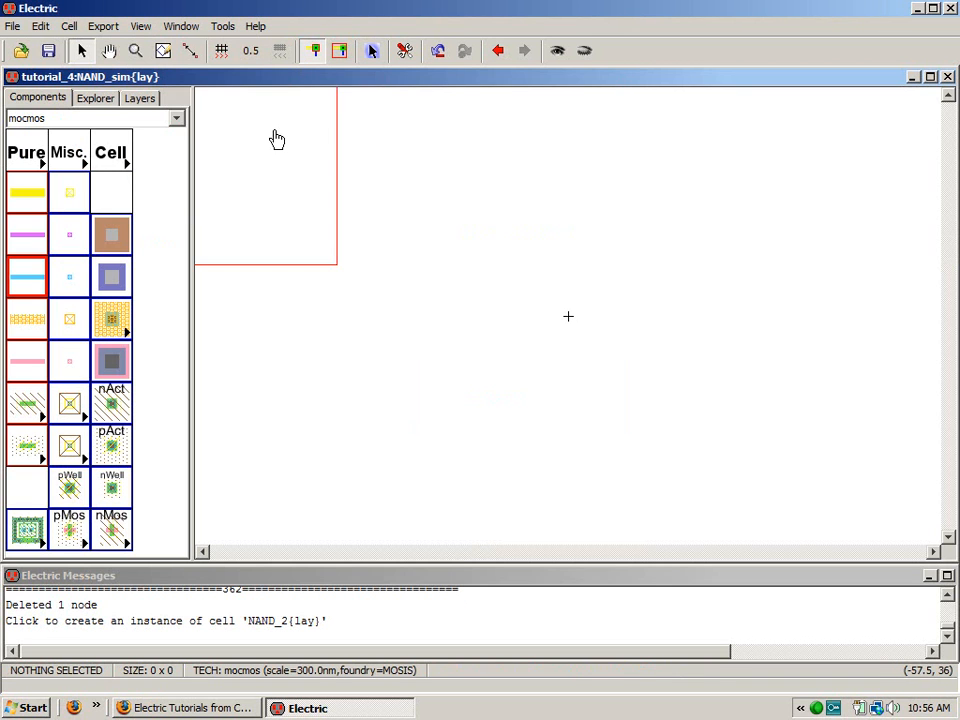
{"action": "left_click", "coordinate": [568, 320]}
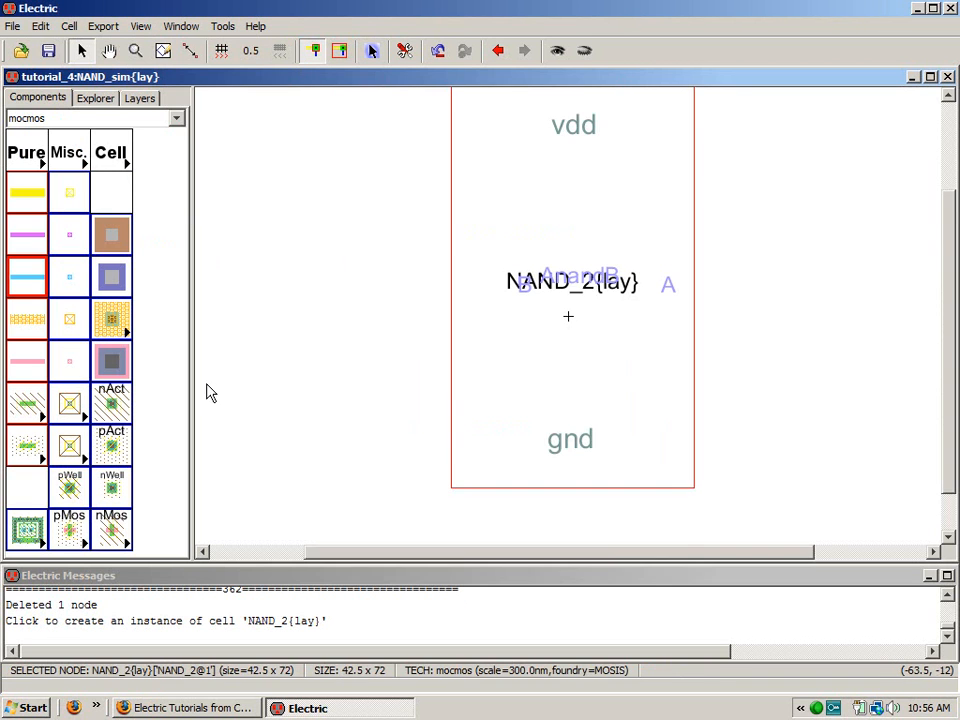
{"action": "key", "text": "ctrl+9"}
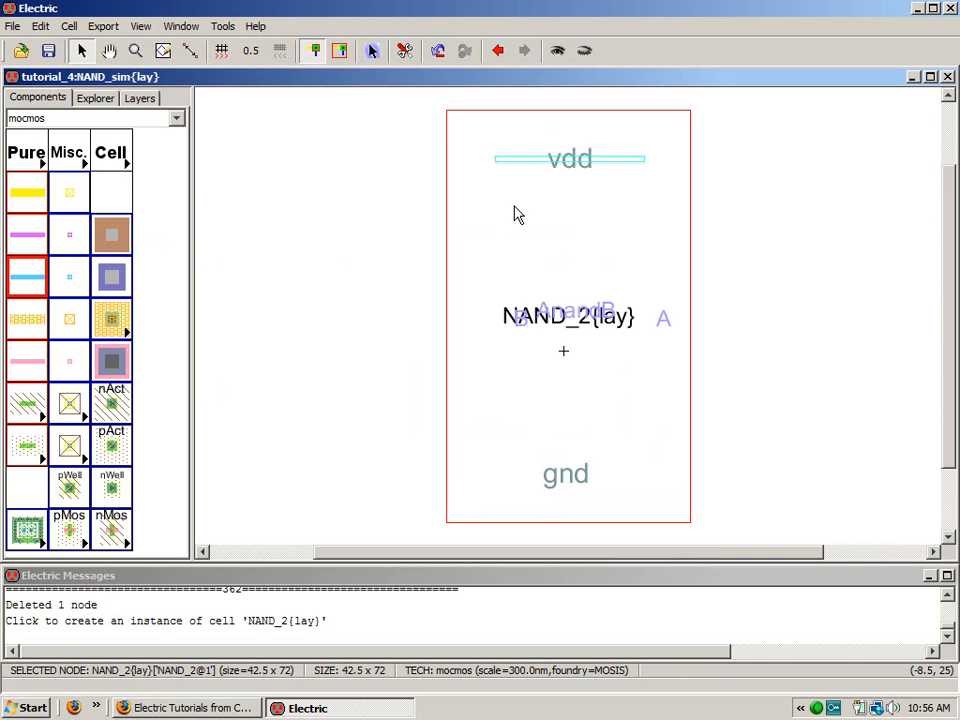
{"action": "left_click", "coordinate": [545, 163]}
{"action": "left_click", "coordinate": [557, 51]}
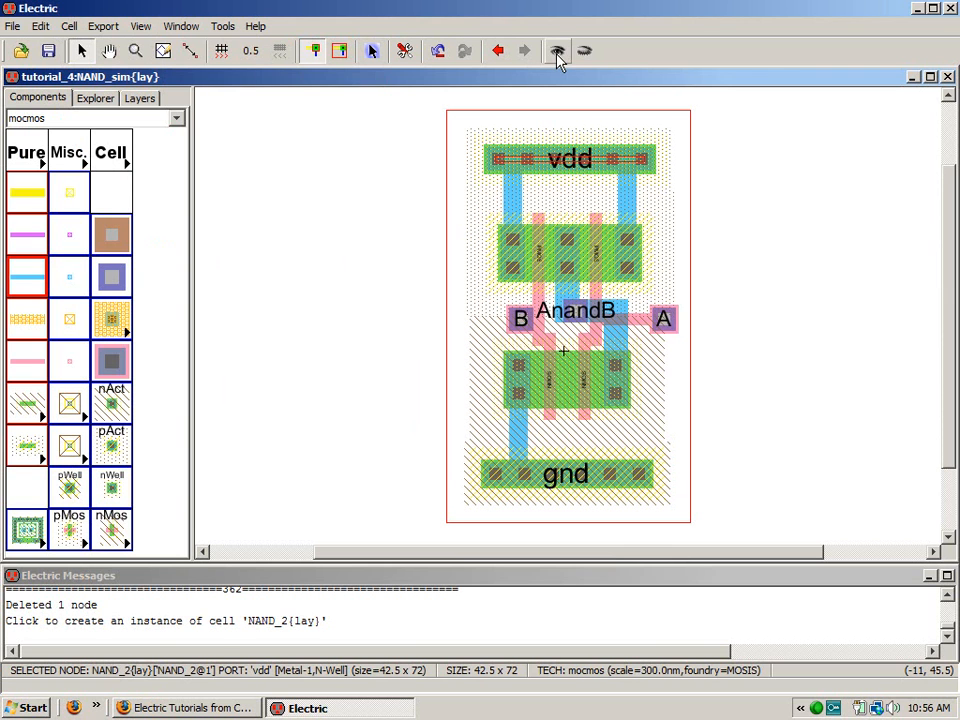
- Run horizontal Metal-1 arcs from the instance's vdd and gnd ports out past the left edge of the cell
{"action": "right_click", "coordinate": [306, 156]}
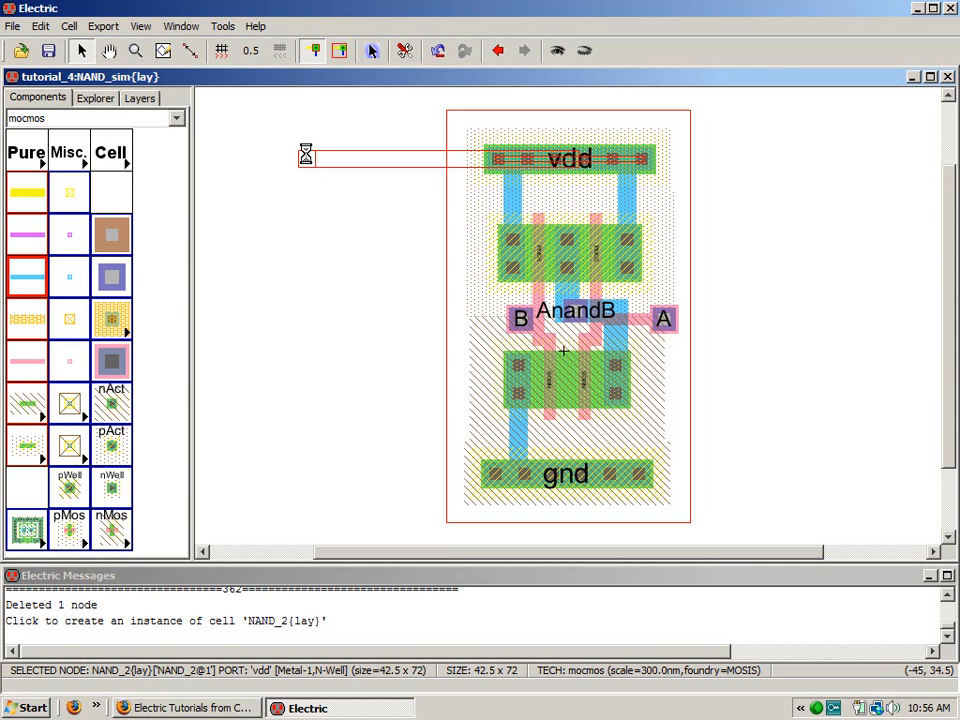
{"action": "left_click", "coordinate": [538, 480]}
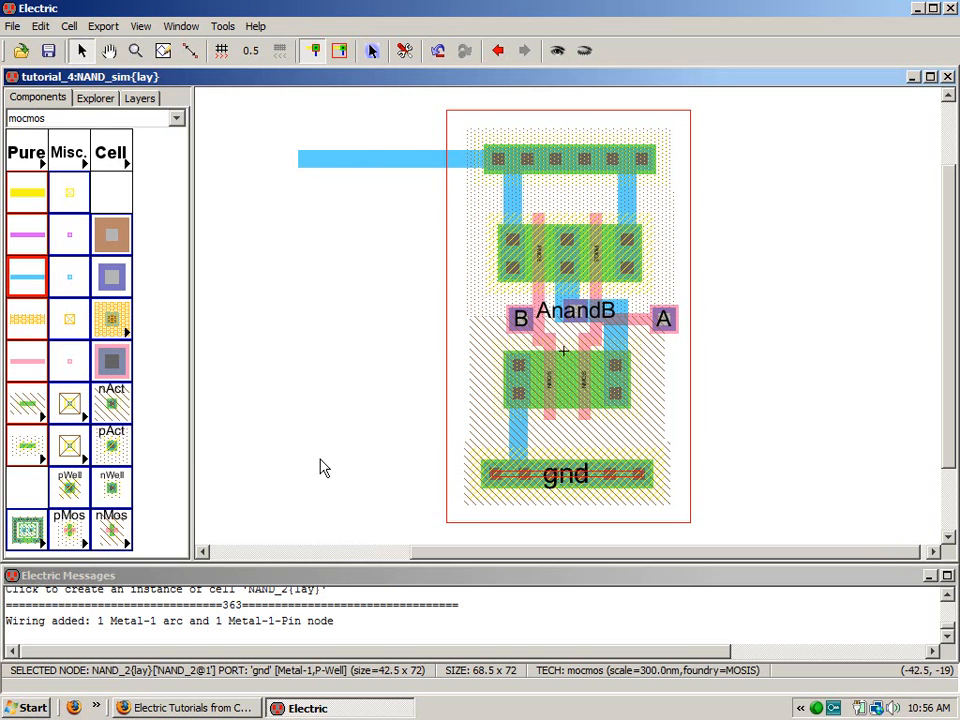
{"action": "right_click", "coordinate": [321, 467]}
{"action": "left_click", "coordinate": [775, 453]}
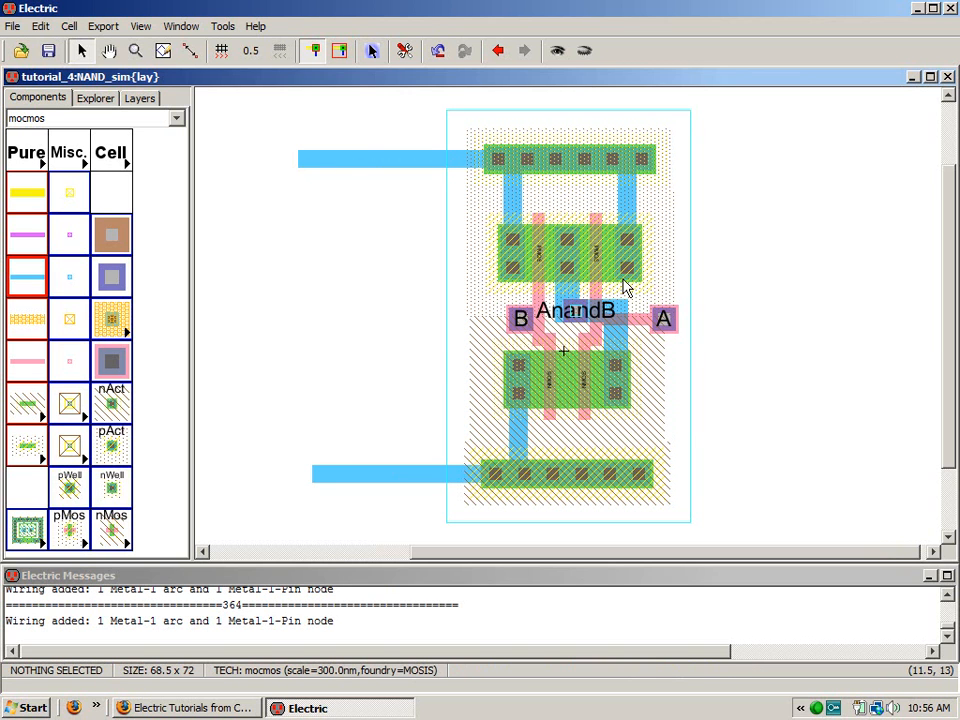
{"action": "left_click", "coordinate": [520, 320]}
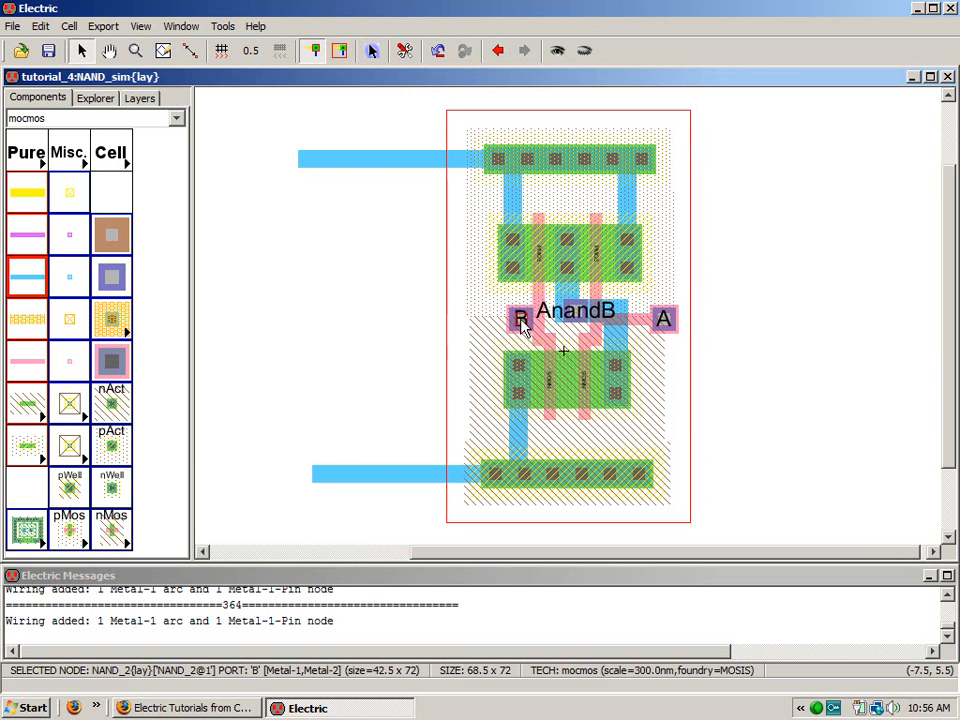
{"action": "right_click", "coordinate": [357, 320]}
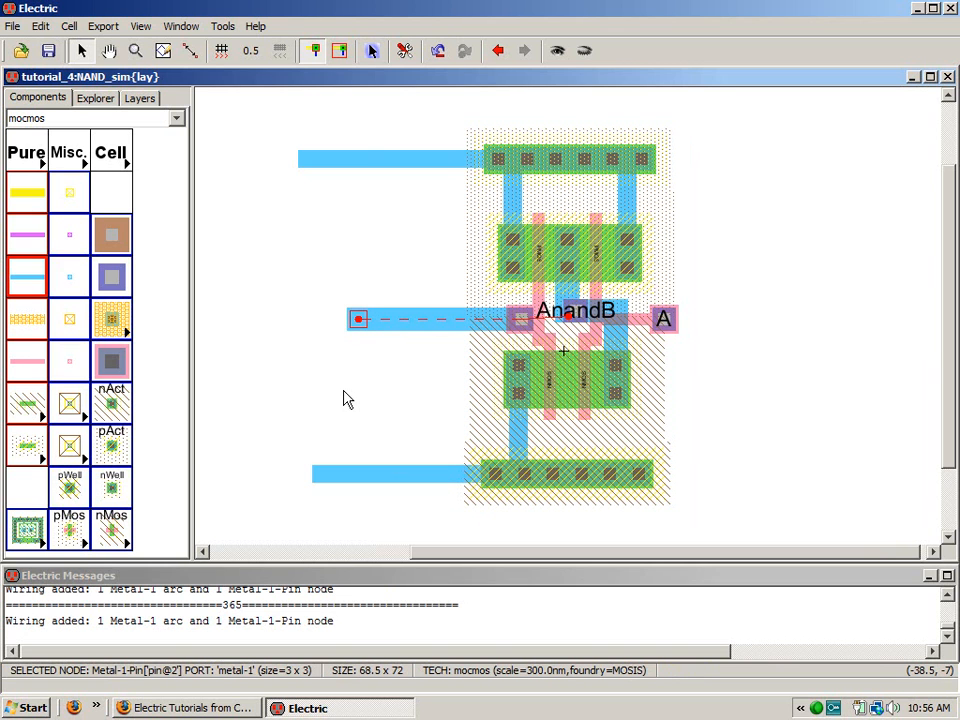
{"action": "key", "text": "ctrl+z"}
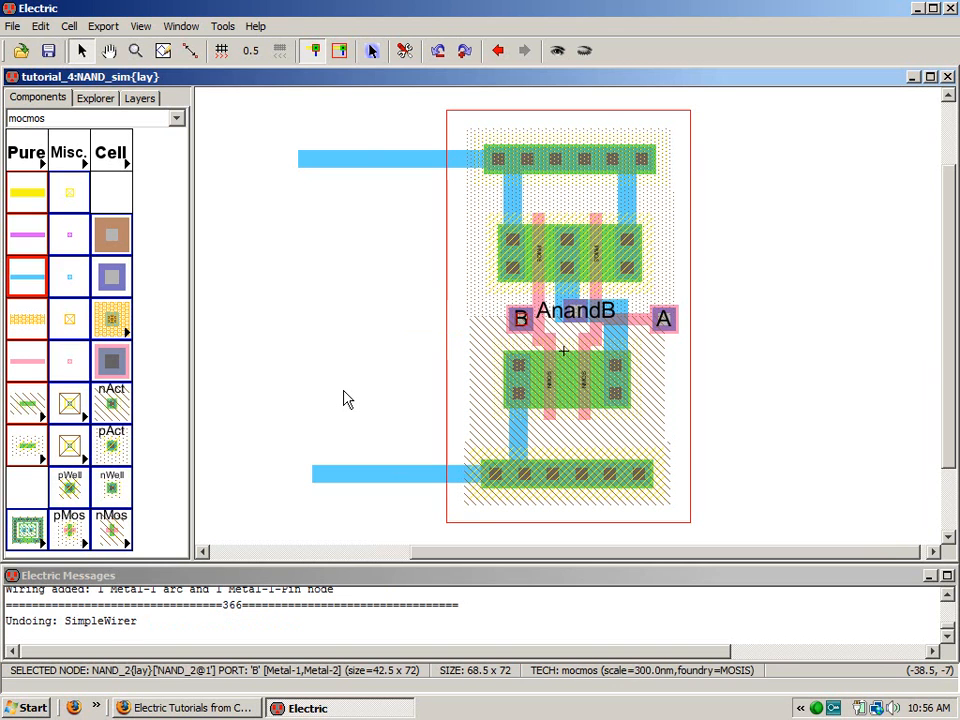
- Draw vertical Metal-2 arcs from the instance's B, AnandB and A ports up beyond the vdd rail
{"action": "left_click", "coordinate": [27, 236]}
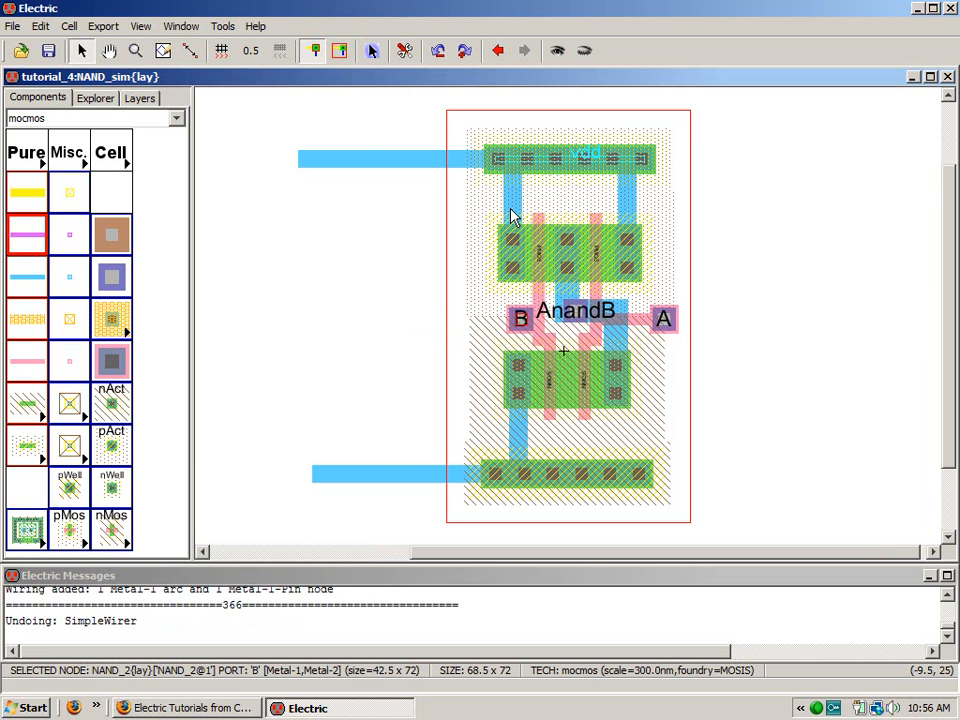
{"action": "key", "text": "ctrl+0"}
{"action": "right_click", "coordinate": [537, 150]}
{"action": "left_click", "coordinate": [568, 316]}
{"action": "right_click", "coordinate": [571, 147]}
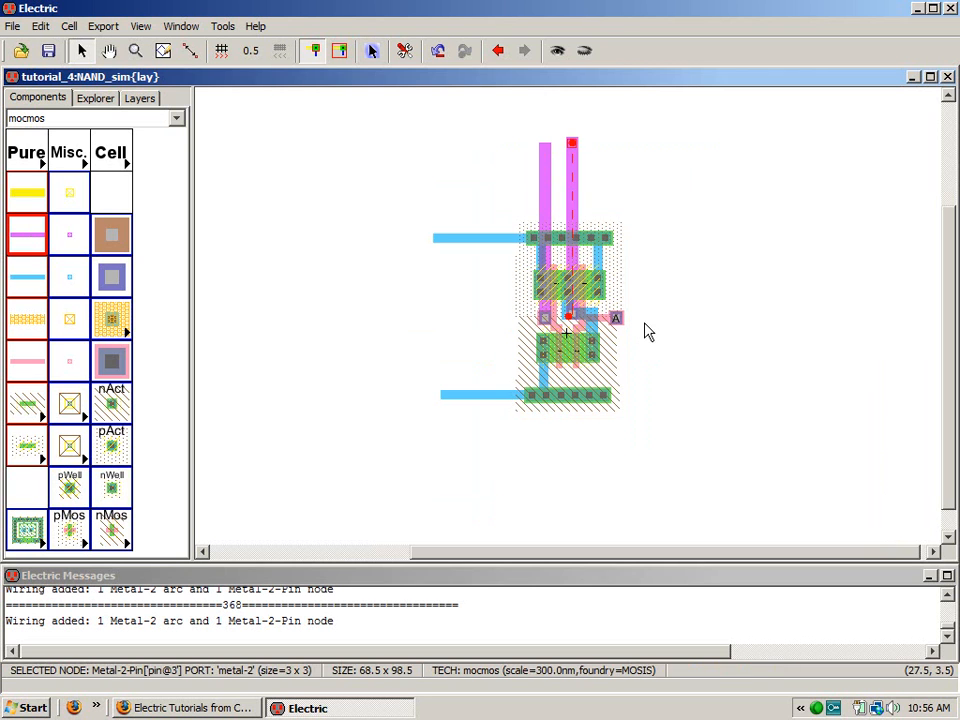
{"action": "left_click", "coordinate": [615, 318]}
{"action": "right_click", "coordinate": [616, 145]}
{"action": "left_click", "coordinate": [767, 357]}
{"action": "left_click", "coordinate": [22, 232]}
- Export the free ends of the upper and lower Metal-1 arcs as vdd and gnd
{"action": "key", "text": "ctrl+9"}
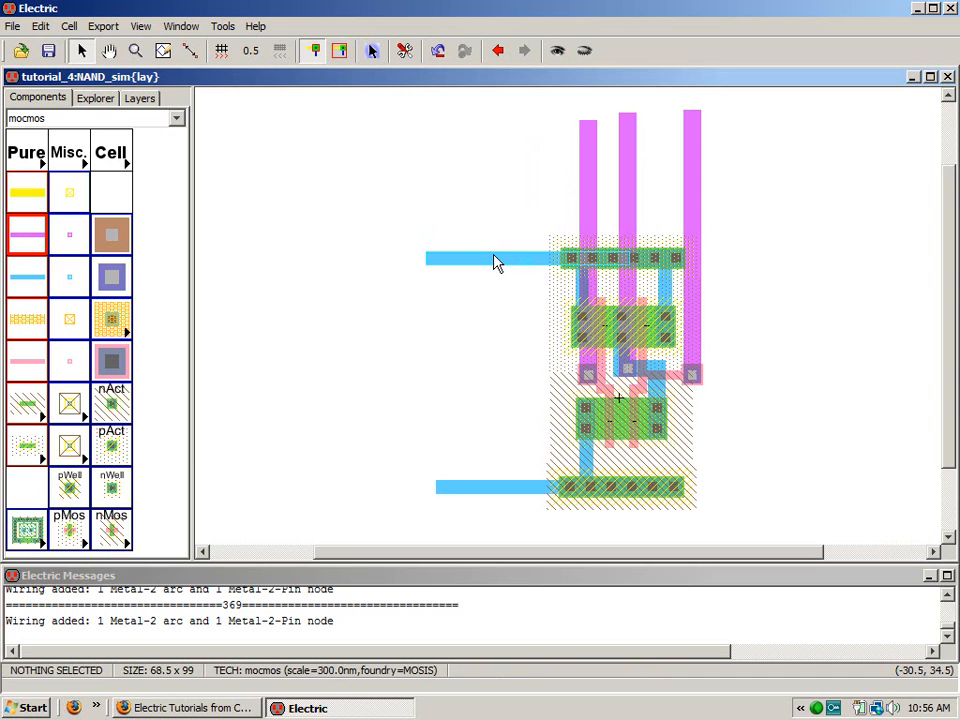
{"action": "left_click", "coordinate": [431, 259]}
{"action": "key", "text": "ctrl+e"}
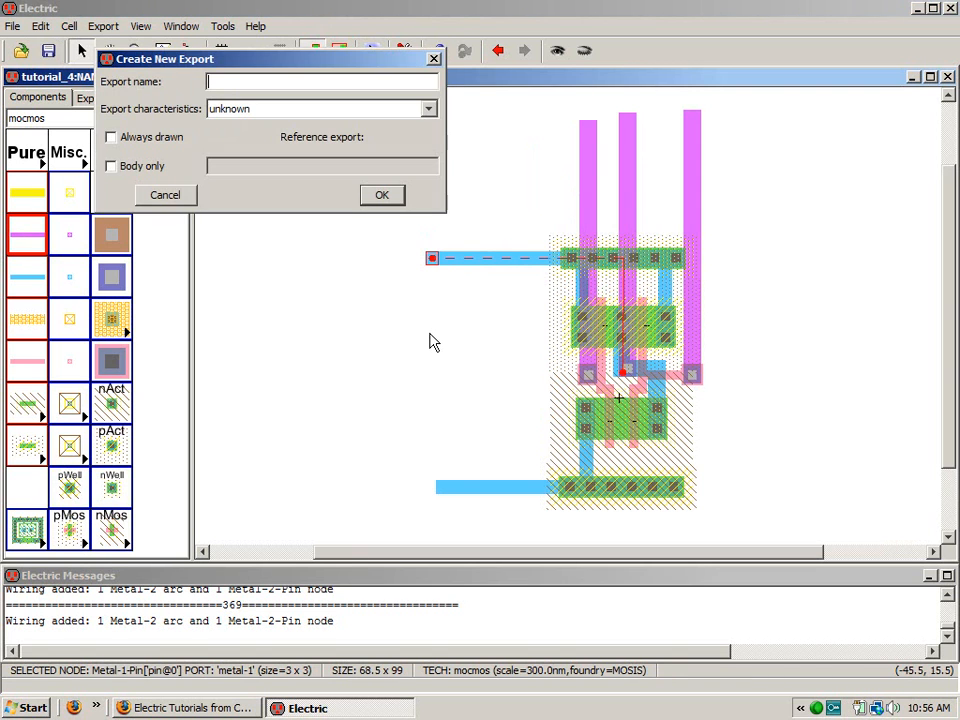
{"action": "type", "text": "a"}
{"action": "key", "text": "Return"}
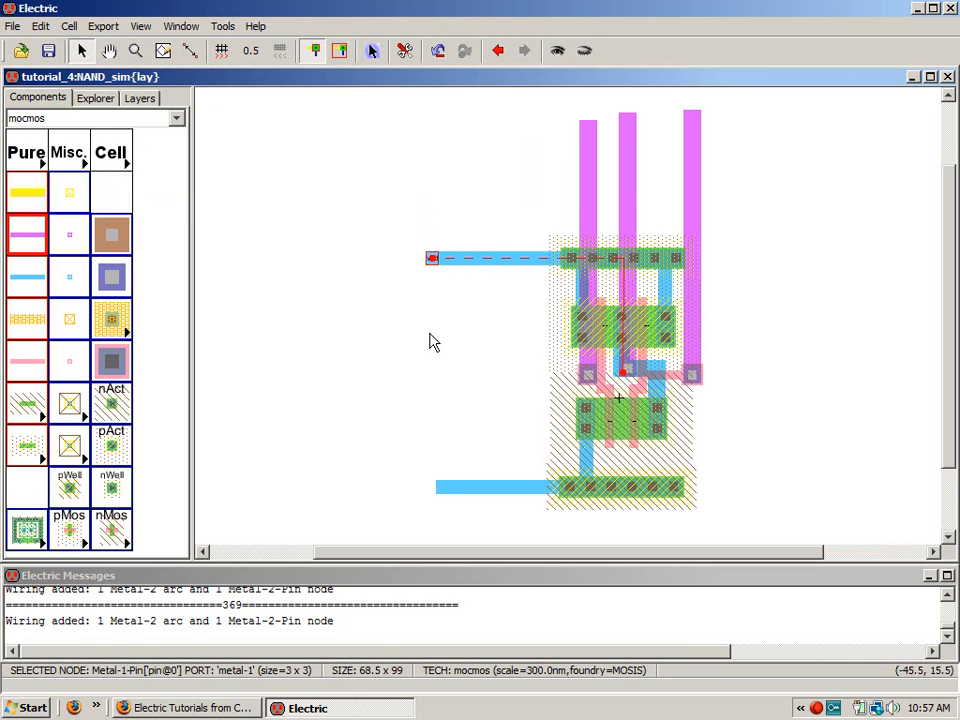
{"action": "left_click", "coordinate": [442, 491]}
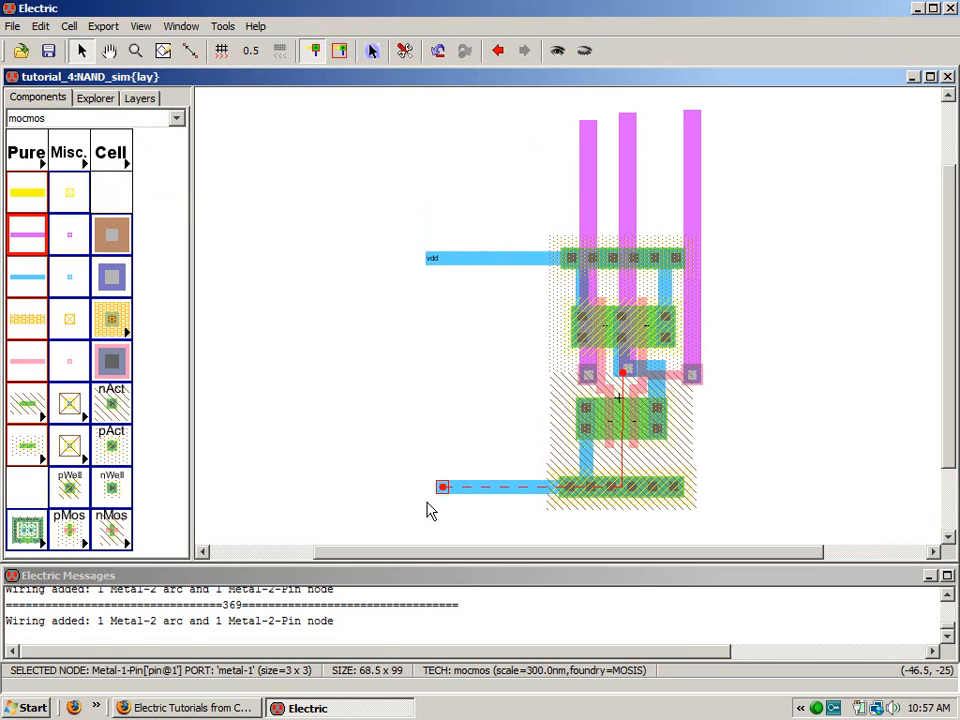
{"action": "key", "text": "ctrl+e"}
{"action": "type", "text": "gnd"}
{"action": "key", "text": "Return"}
{"action": "left_click", "coordinate": [331, 172]}
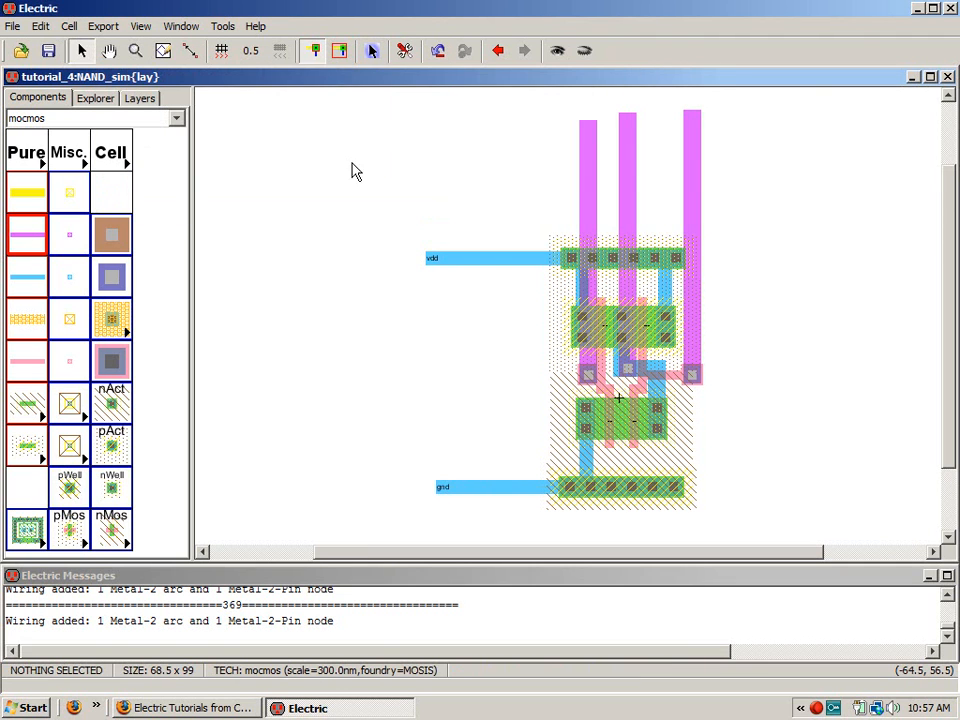
- Shorten the two Metal-1 arcs by moving the vdd and gnd end pins toward the cell, gnd by about 13.5
{"action": "left_click", "coordinate": [430, 264]}
{"action": "key", "text": "Right"}
{"action": "key", "text": "Right"}
{"action": "key", "text": "Right"}
{"action": "key", "text": "Right"}
{"action": "key", "text": "Right"}
{"action": "key", "text": "Right"}
{"action": "key", "text": "Right"}
{"action": "key", "text": "Right"}
{"action": "key", "text": "Right"}
{"action": "key", "text": "Right"}
{"action": "key", "text": "Right"}
{"action": "key", "text": "Right"}
{"action": "key", "text": "Right"}
{"action": "key", "text": "Right"}
{"action": "key", "text": "Right"}
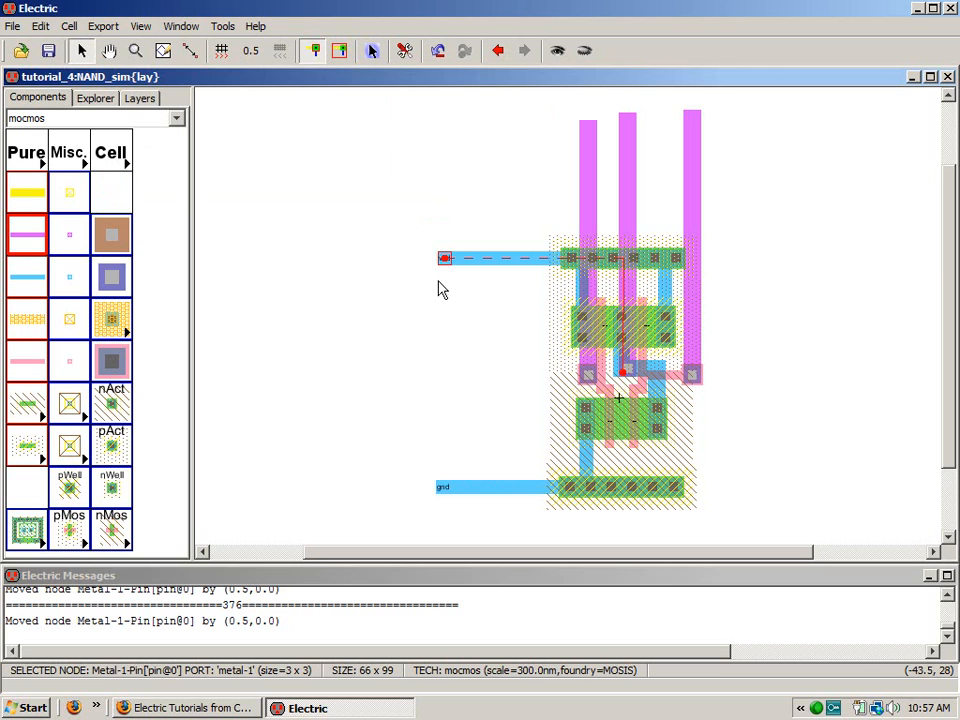
{"action": "key", "text": "Right"}
{"action": "key", "text": "Right"}
{"action": "key", "text": "Right"}
{"action": "key", "text": "Right"}
{"action": "key", "text": "Right"}
{"action": "key", "text": "Right"}
{"action": "left_click_drag", "start_coordinate": [446, 488], "coordinate": [505, 490]}
{"action": "left_click", "coordinate": [510, 520]}
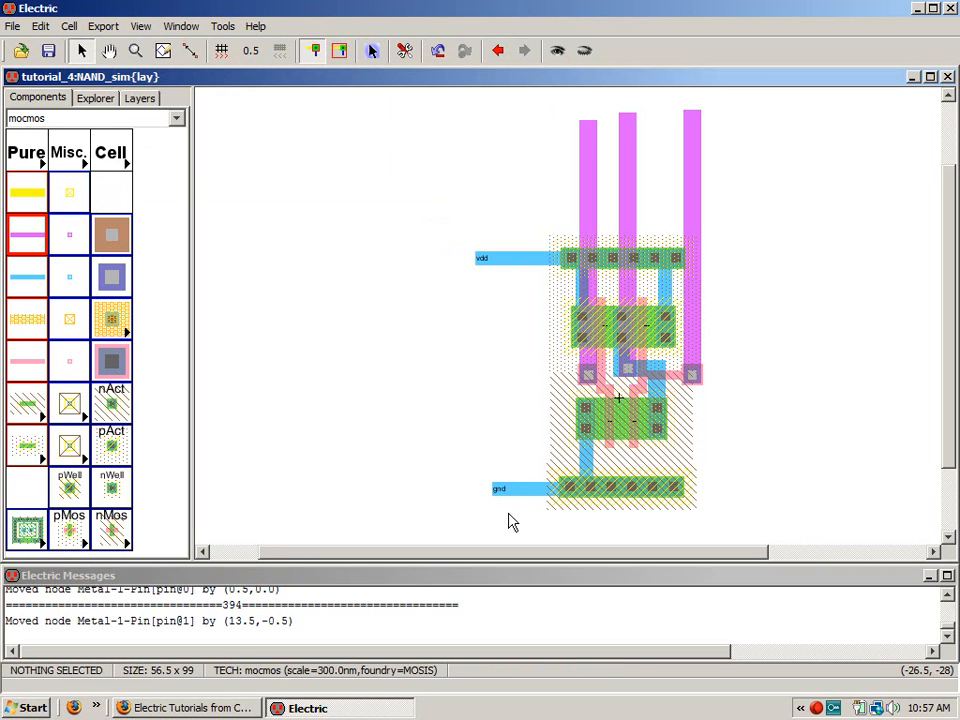
- Shorten the Metal-2 arcs by lowering their end pins, about 7 on B and 8.5 on AnandB and A, and run the design rule check
{"action": "left_click", "coordinate": [594, 131]}
{"action": "mouse_move", "coordinate": [594, 130]}
{"action": "left_mouse_down"}
{"action": "mouse_move", "coordinate": [596, 161]}
{"action": "mouse_move", "coordinate": [628, 129]}
{"action": "mouse_move", "coordinate": [630, 165]}
{"action": "left_mouse_up"}
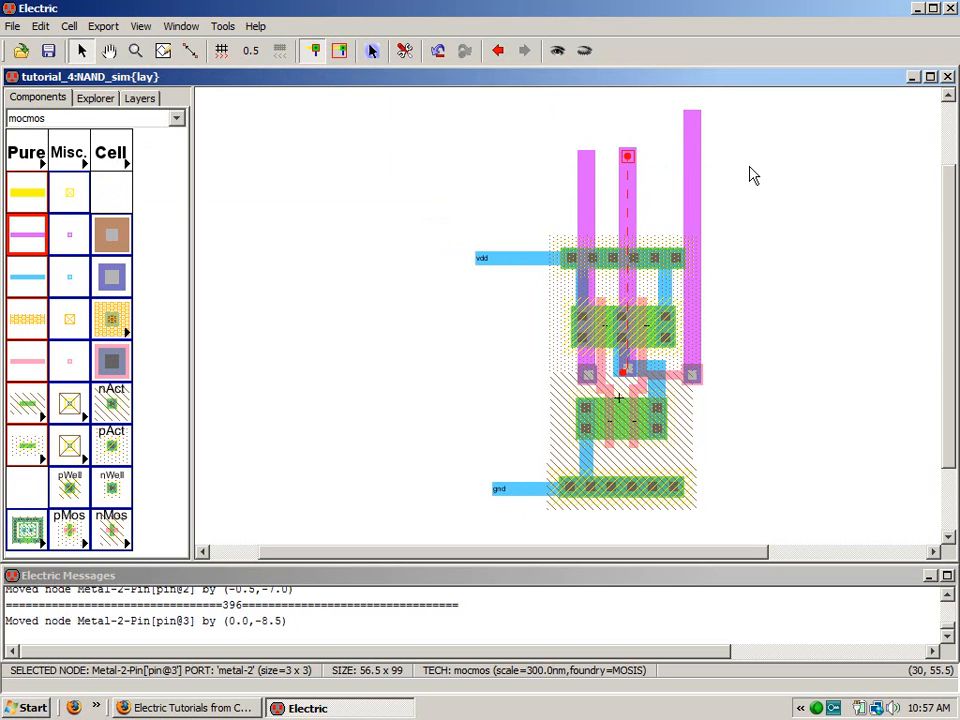
{"action": "left_click", "coordinate": [750, 171]}
{"action": "left_click_drag", "start_coordinate": [690, 122], "coordinate": [692, 156]}
{"action": "left_click", "coordinate": [780, 236]}
{"action": "key", "text": "ctrl+9"}
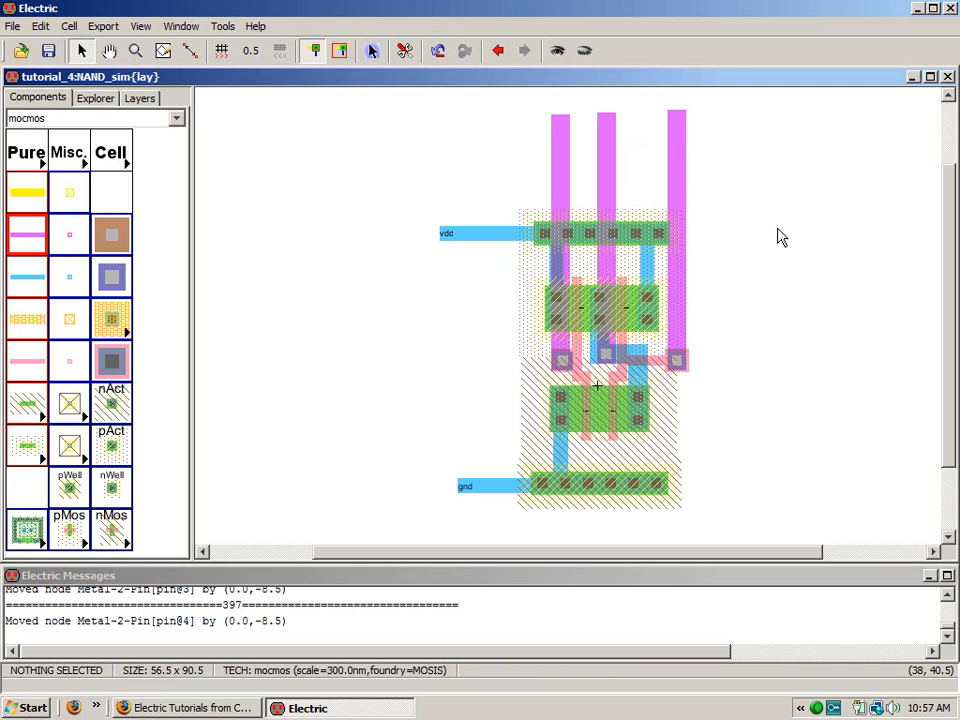
{"action": "key", "text": "F5"}
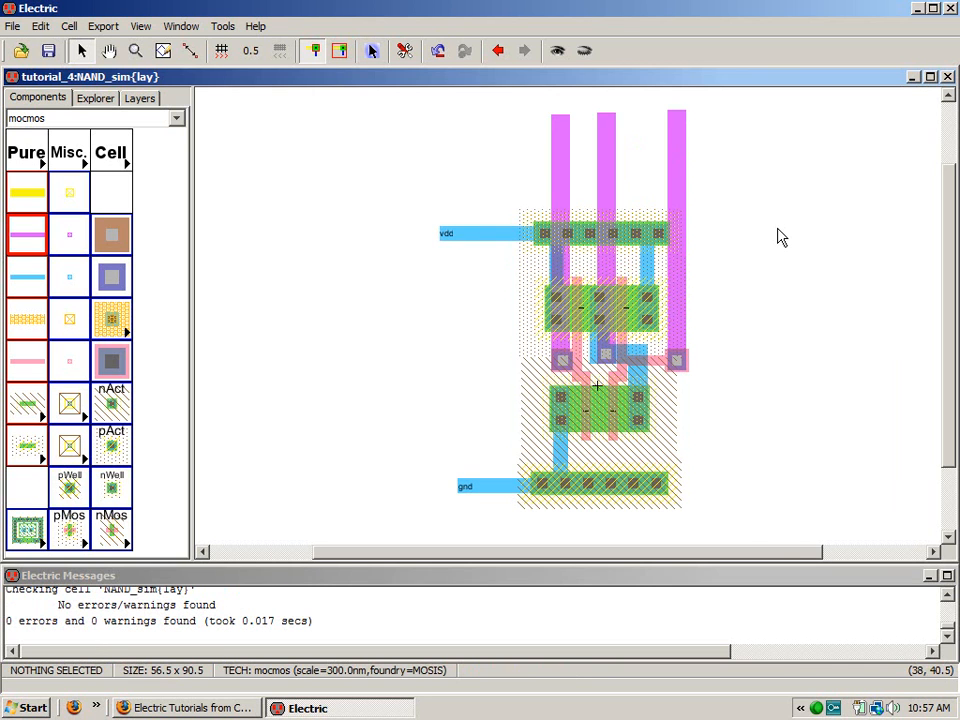
- Check the net names in the NAND_sim schematic against the Metal-2 arcs and return to the NAND_sim layout
{"action": "double_click", "coordinate": [561, 163]}
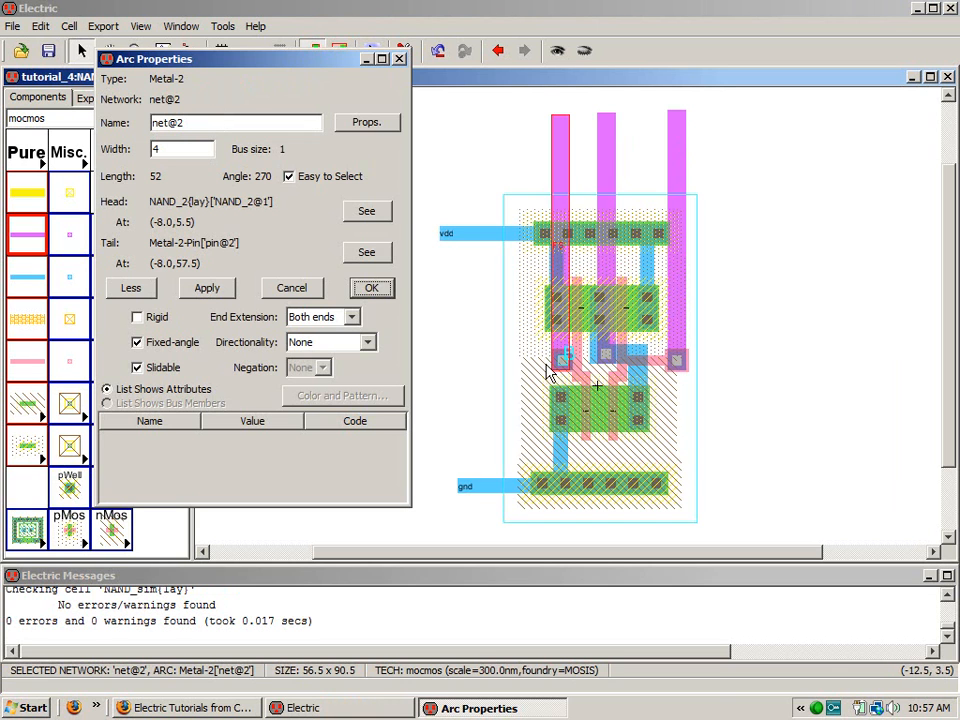
{"action": "left_click", "coordinate": [305, 288]}
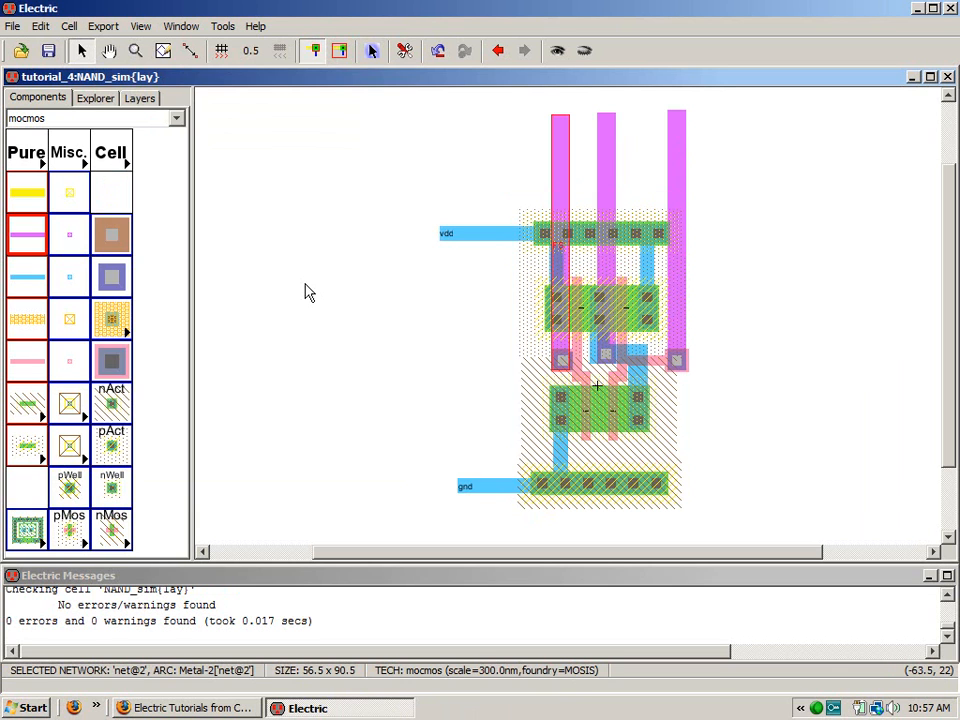
{"action": "left_click", "coordinate": [96, 99]}
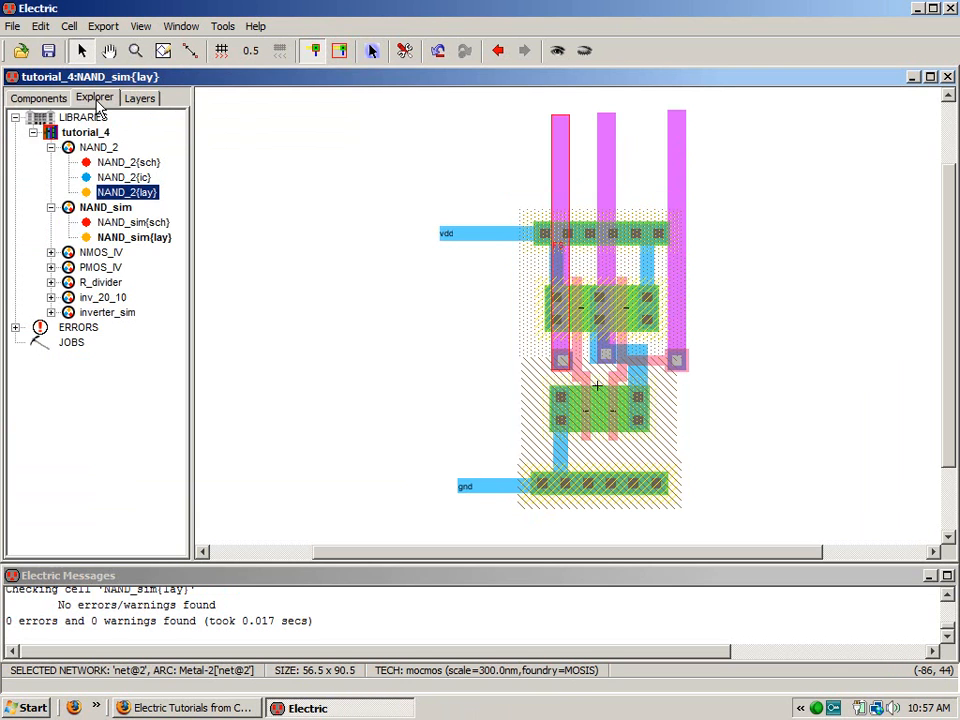
{"action": "double_click", "coordinate": [106, 221]}
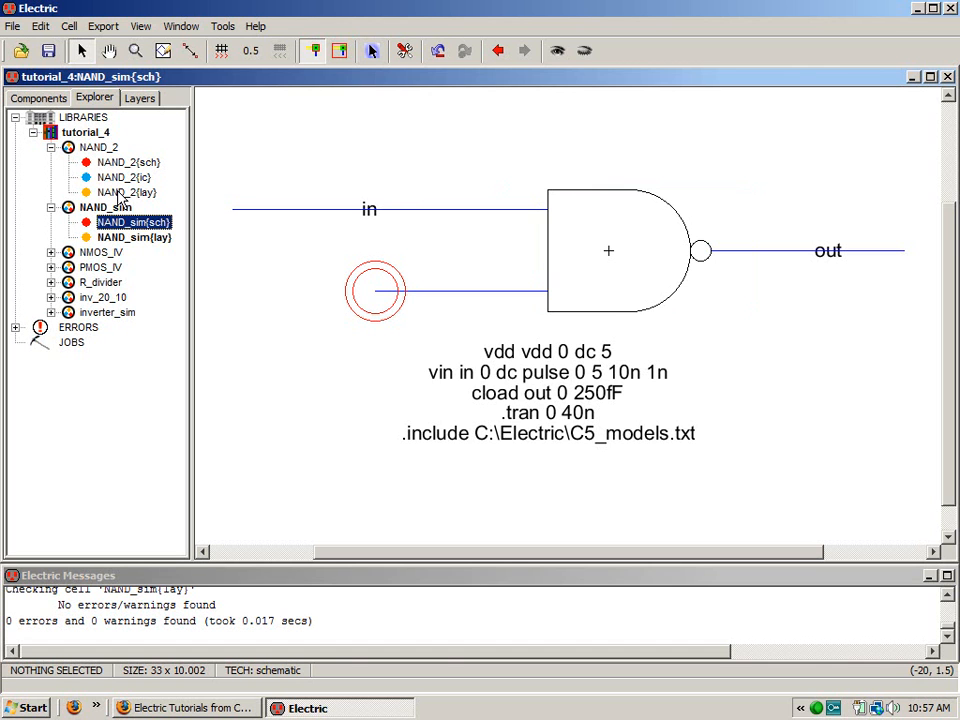
{"action": "left_click", "coordinate": [114, 240]}
{"action": "double_click", "coordinate": [114, 242]}
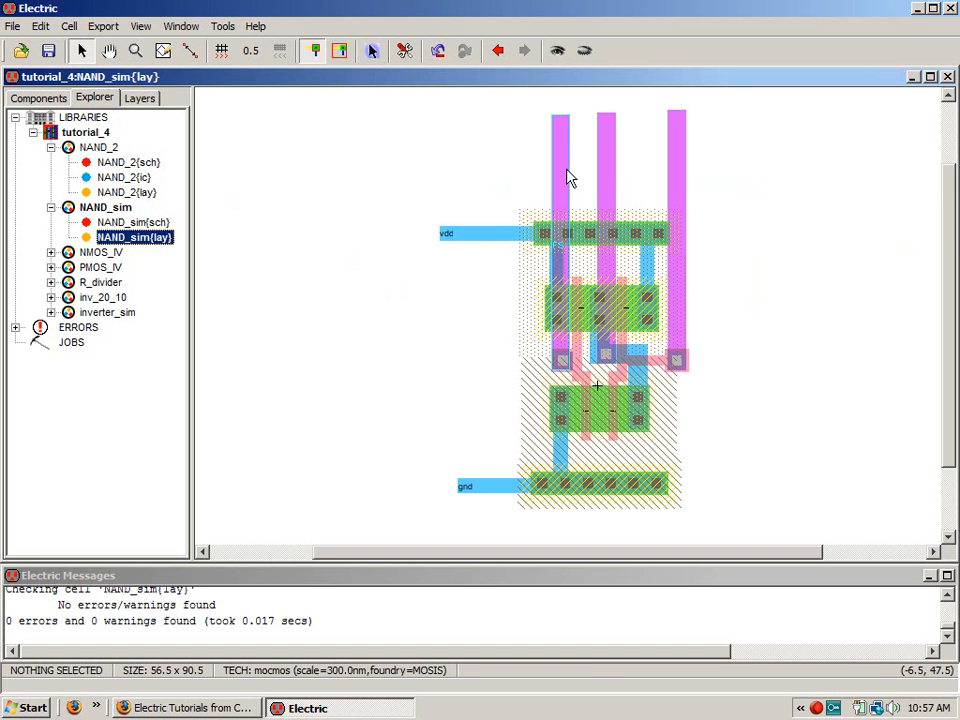
- Name the Metal-2 arc on the instance's B port vdd
{"action": "double_click", "coordinate": [566, 177]}
{"action": "triple_click", "coordinate": [199, 126]}
{"action": "type", "text": "vdd"}
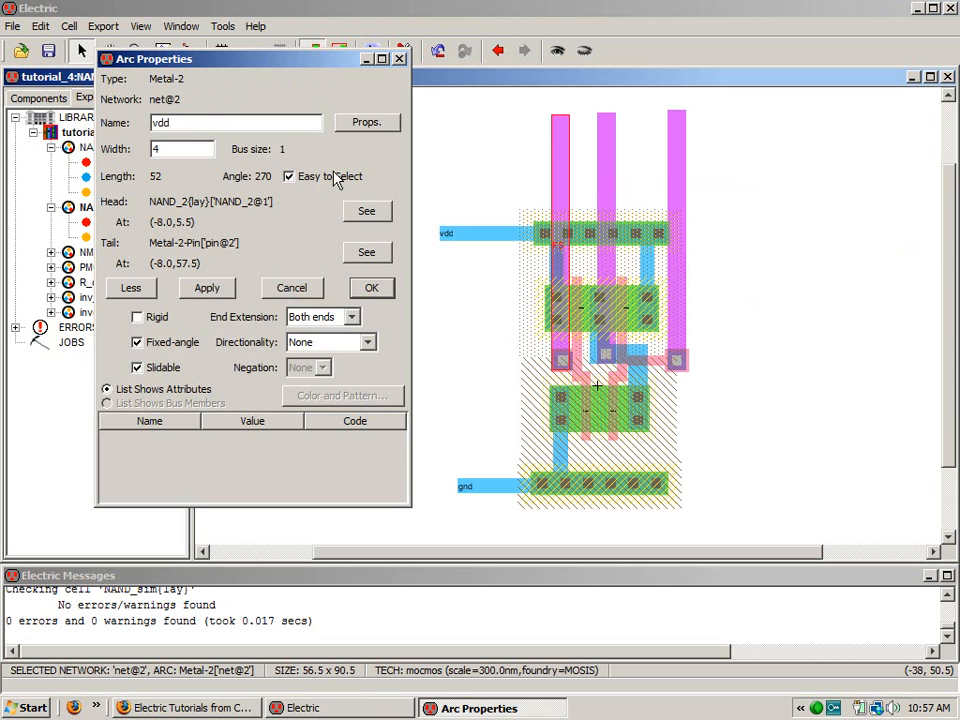
{"action": "left_click", "coordinate": [371, 287]}
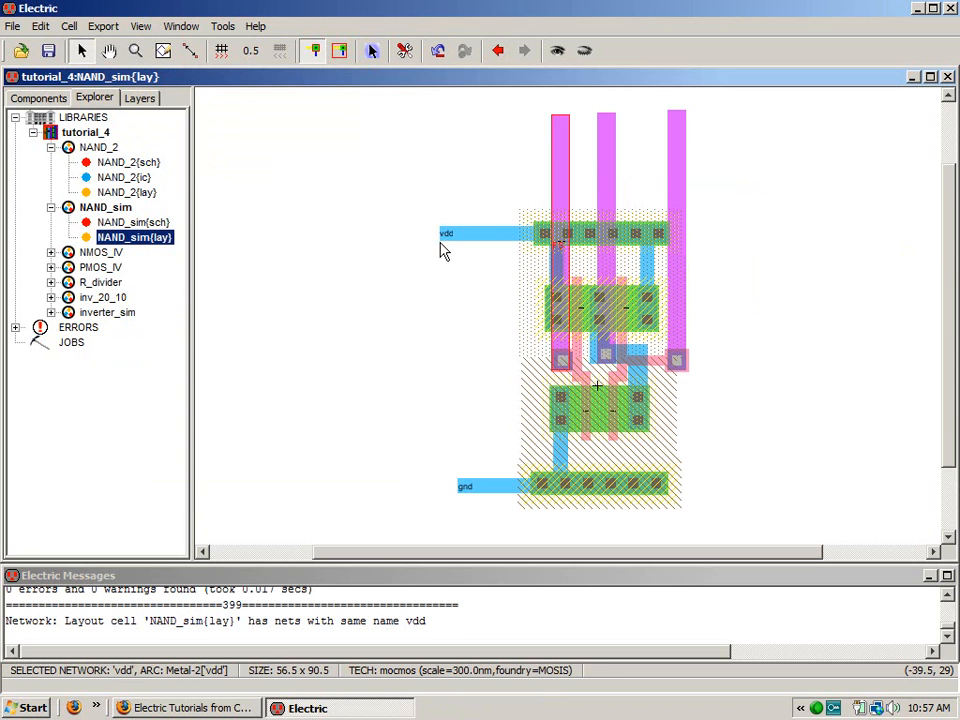
- Name the middle Metal-2 arc, on the AnandB port, in and the Metal-2 arc on the A port out
{"action": "double_click", "coordinate": [606, 155]}
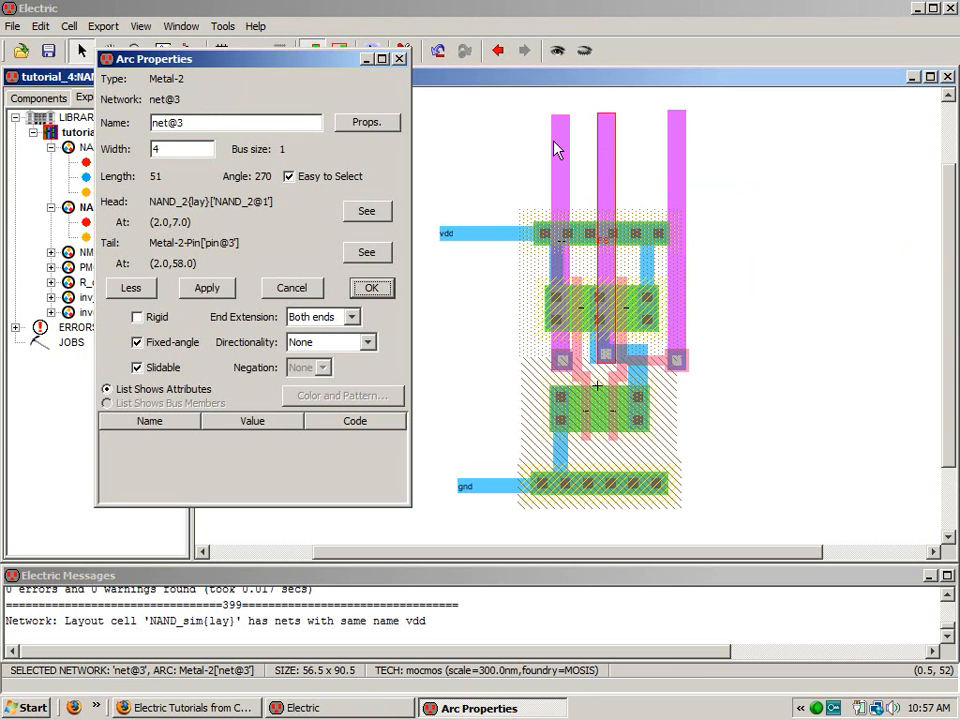
{"action": "type", "text": "in"}
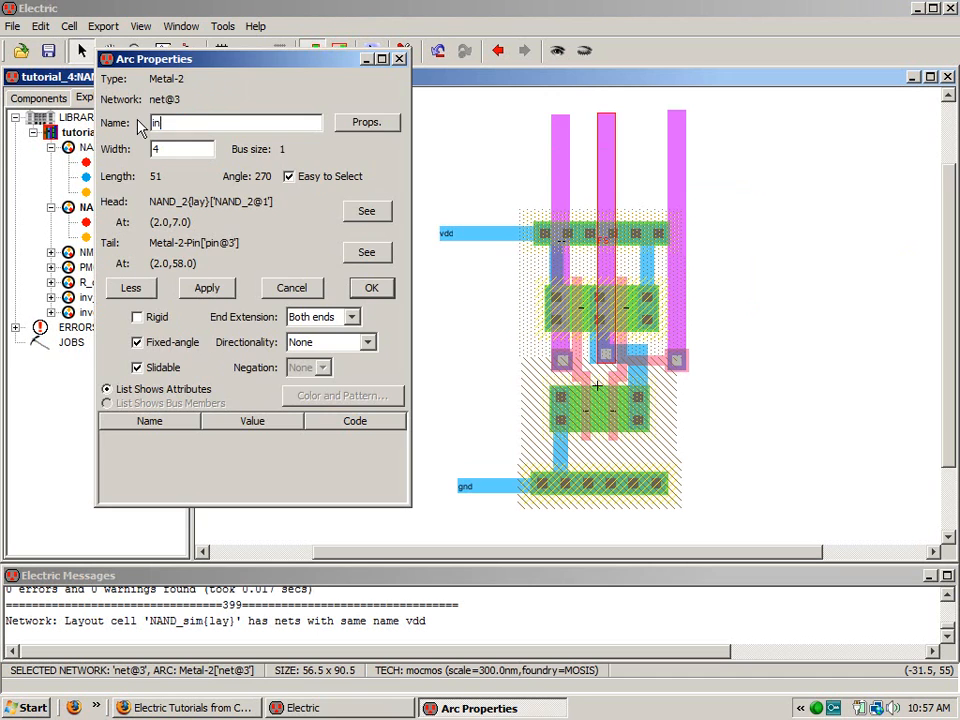
{"action": "key", "text": "Return"}
{"action": "double_click", "coordinate": [677, 208]}
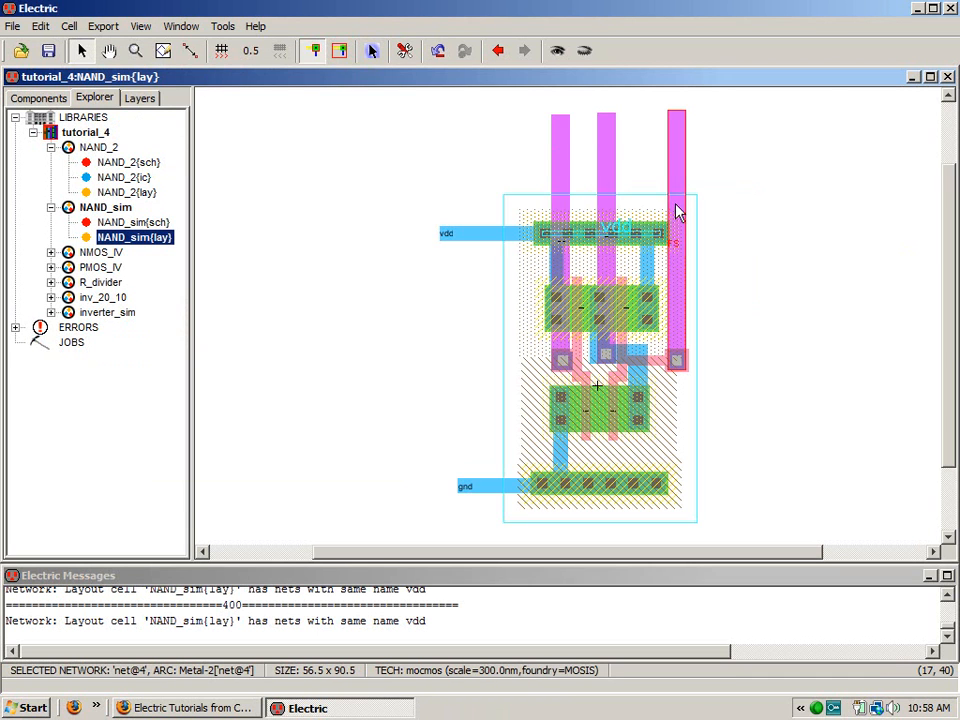
{"action": "type", "text": "out"}
{"action": "key", "text": "Return"}
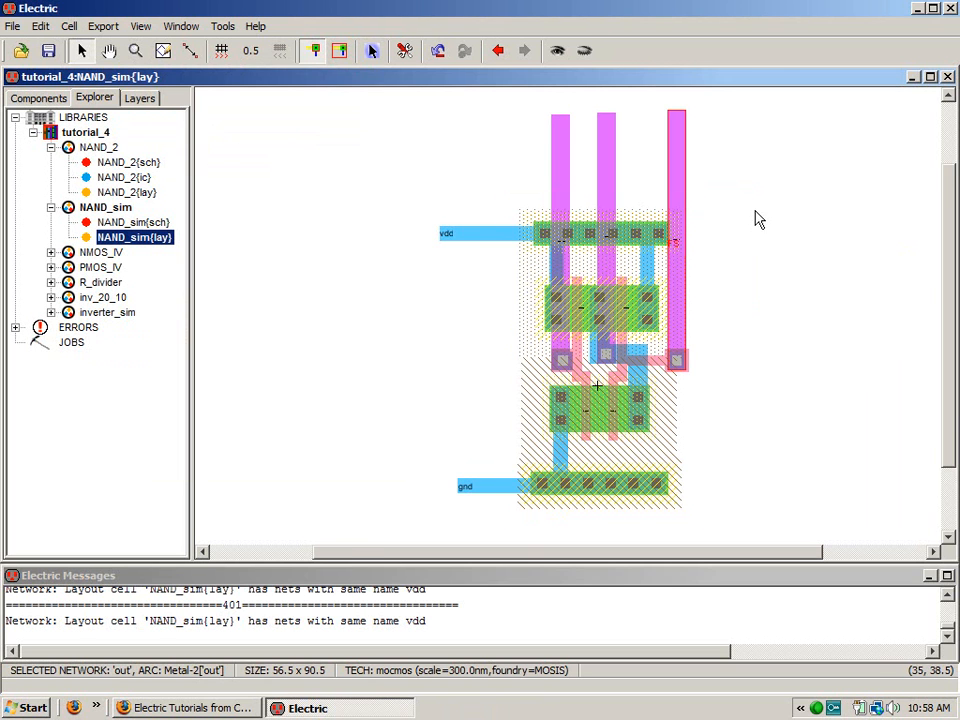
- Select the vdd, in and out arc name texts together and apply a unit size of 3
{"action": "right_click_drag", "start_coordinate": [717, 265], "coordinate": [453, 166], "text": "shift"}
{"action": "right_click_drag", "start_coordinate": [474, 348], "coordinate": [848, 428], "text": "shift"}
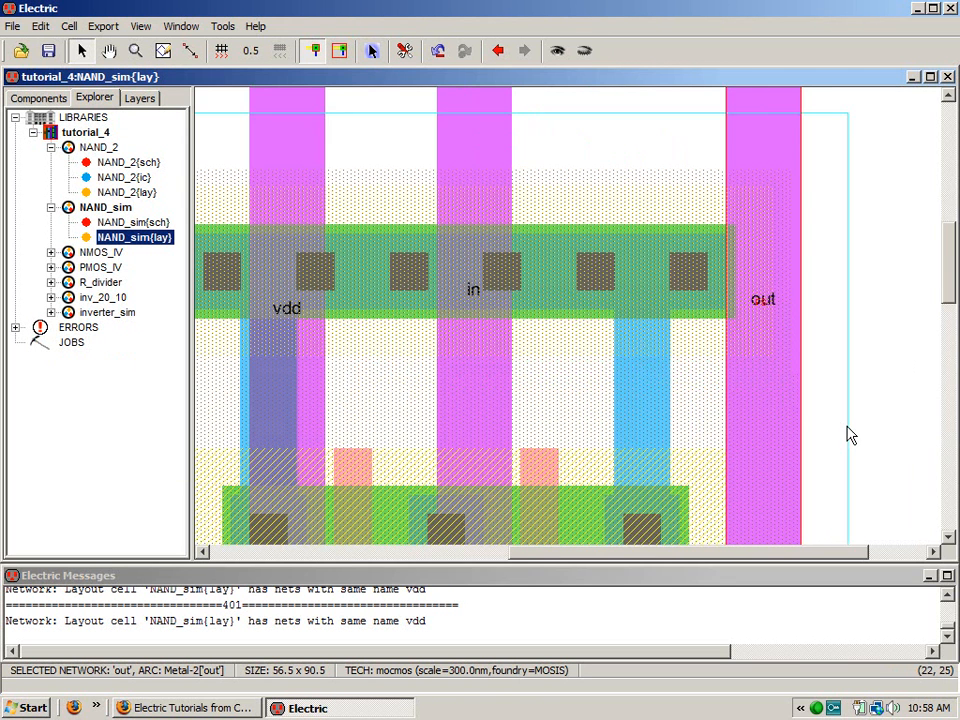
{"action": "left_click", "coordinate": [295, 312]}
{"action": "left_click", "coordinate": [294, 313]}
{"action": "left_click", "coordinate": [293, 312]}
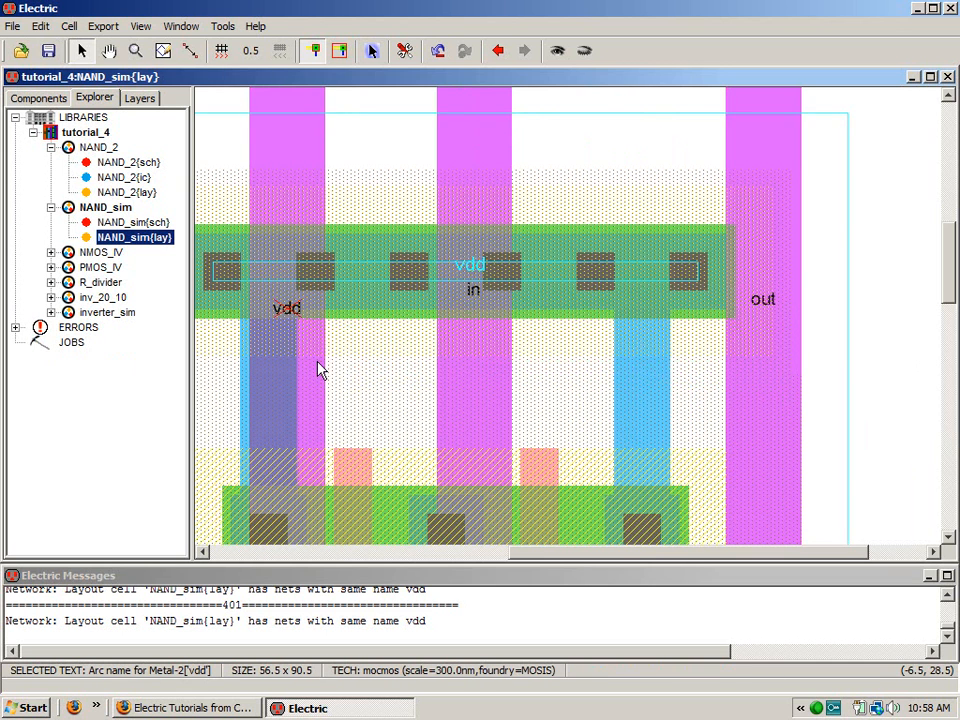
{"action": "left_click", "coordinate": [478, 307], "text": "shift"}
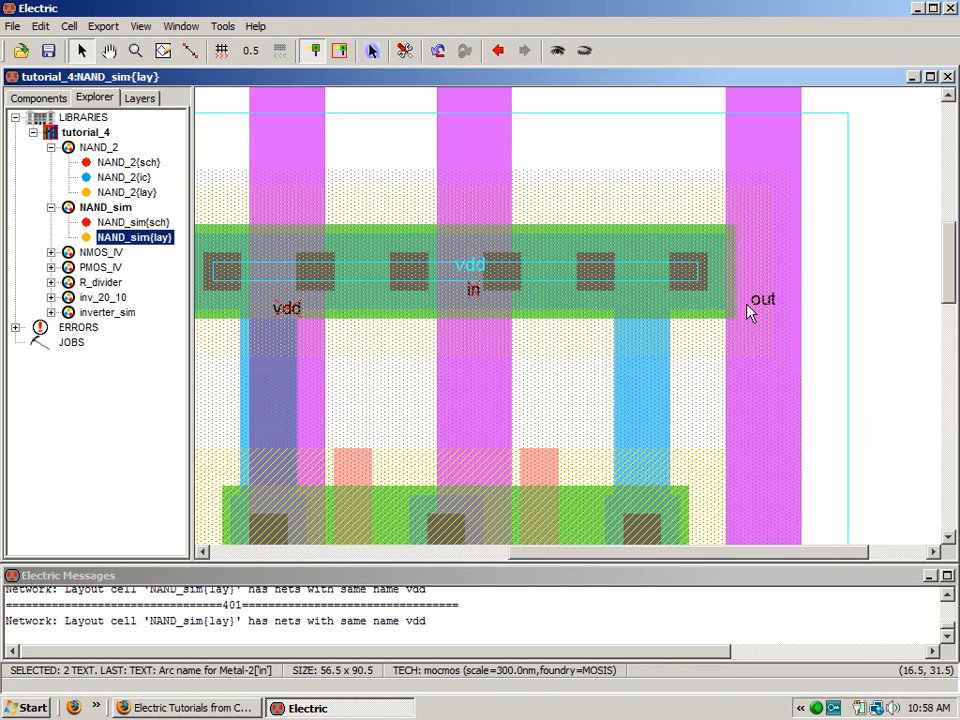
{"action": "left_click", "coordinate": [772, 308], "text": "shift"}
{"action": "key", "text": "ctrl+i"}
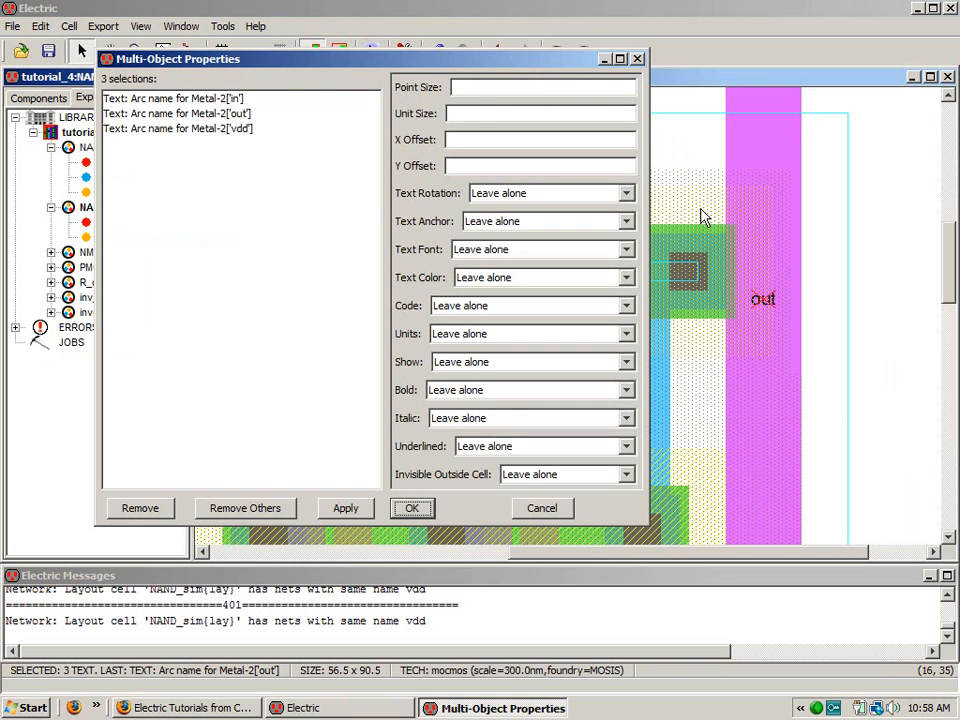
{"action": "left_click", "coordinate": [480, 116]}
{"action": "type", "text": "3"}
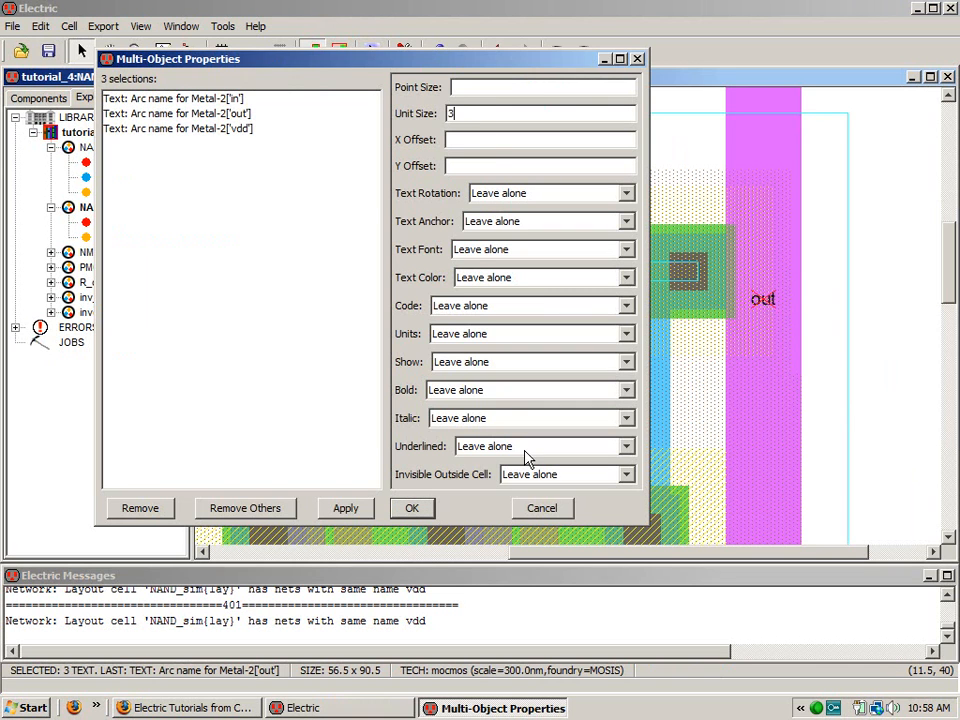
{"action": "left_click", "coordinate": [348, 512]}
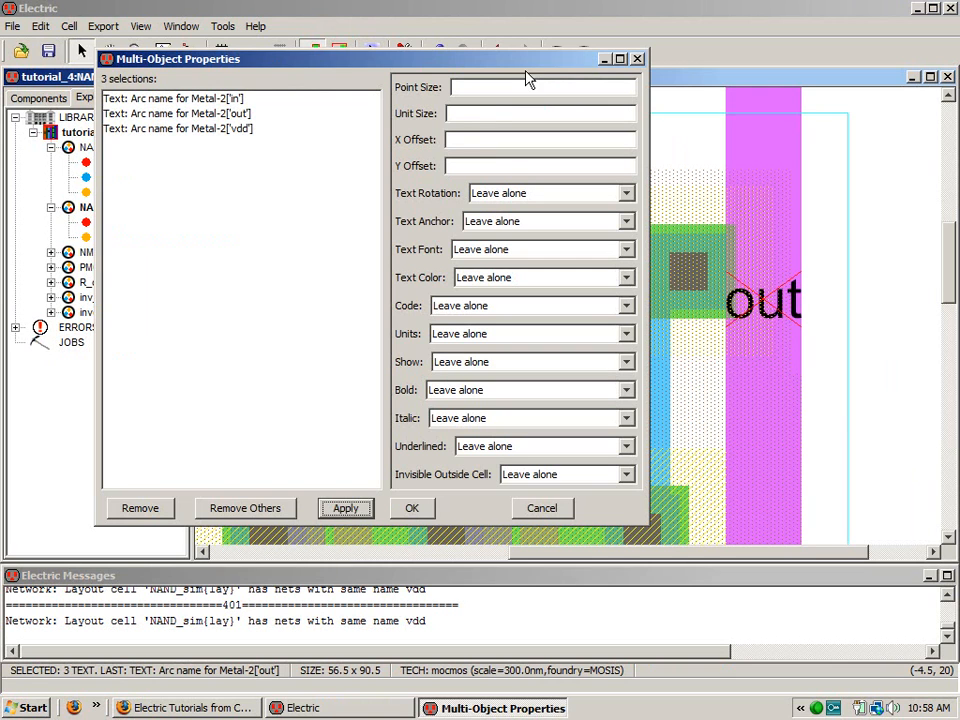
- Increase the unit size of the three selected arc name texts to 4 and deselect them
{"action": "left_click", "coordinate": [467, 113]}
{"action": "type", "text": "4"}
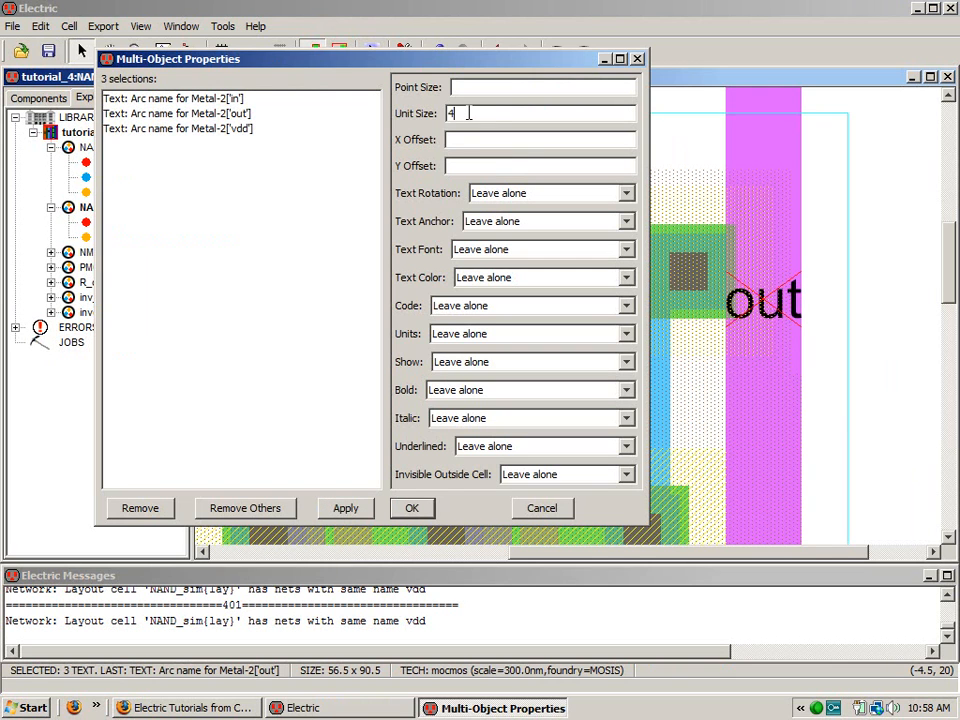
{"action": "left_click", "coordinate": [405, 512]}
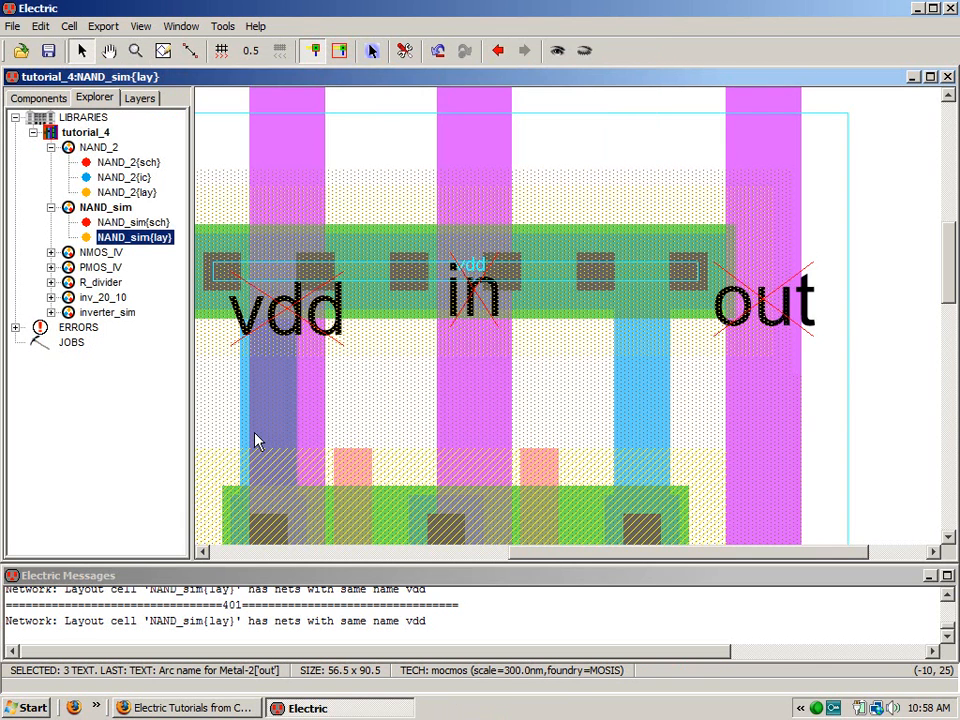
{"action": "key", "text": "ctrl+9"}
{"action": "left_click", "coordinate": [311, 346]}
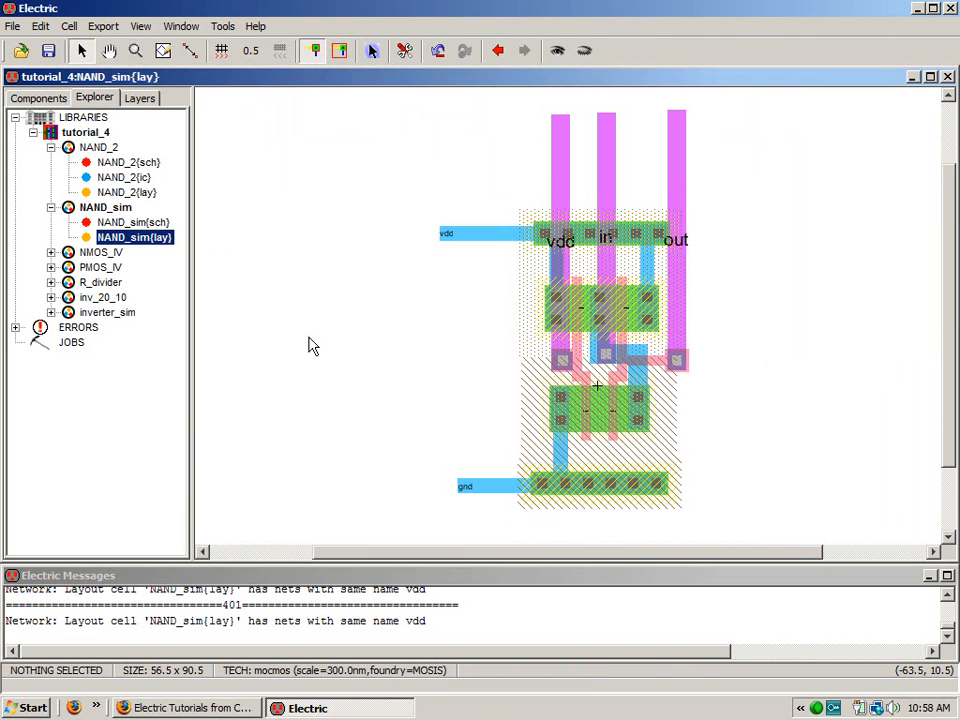
- Review the NAND_sim schematic's vdd input connection and run the design rule, well and NCC checks on the layout
{"action": "double_click", "coordinate": [120, 222]}
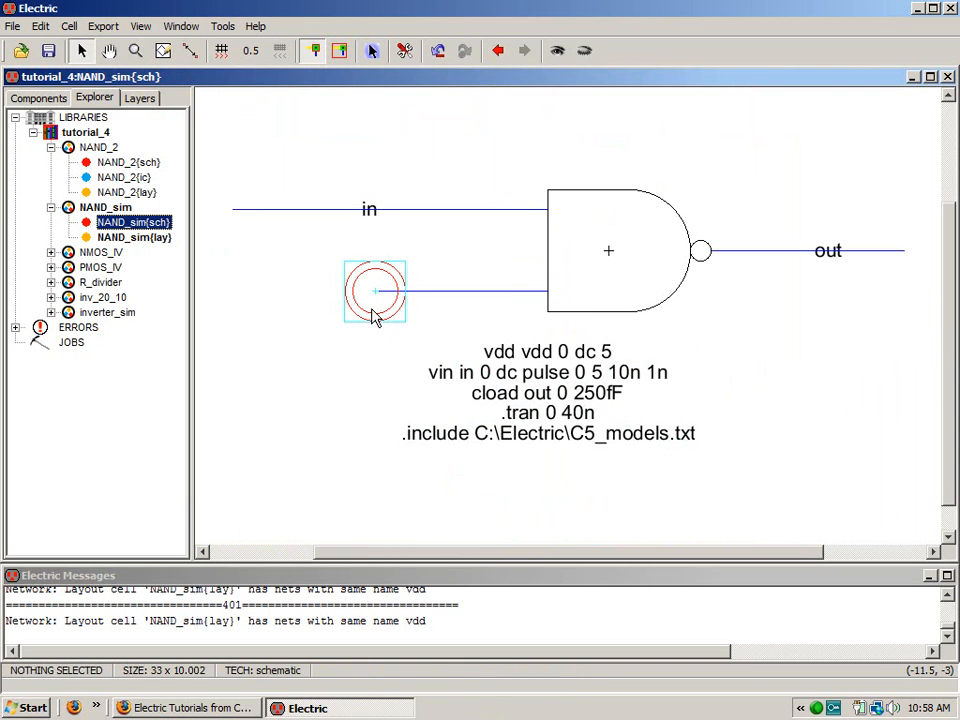
{"action": "double_click", "coordinate": [152, 240]}
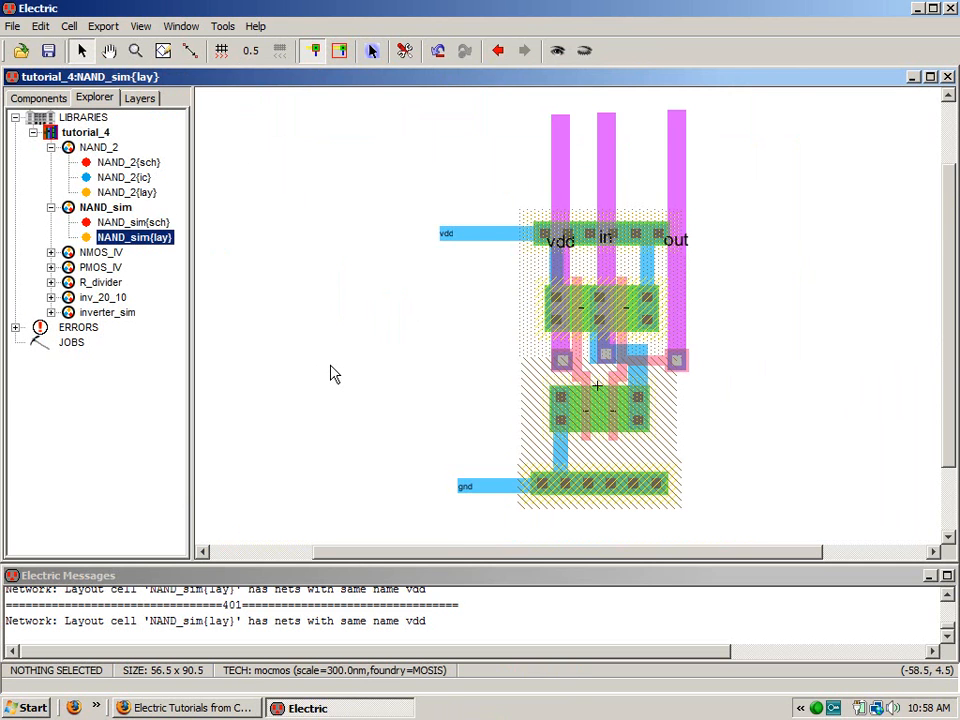
{"action": "key", "text": "F5"}
{"action": "key", "text": "w"}
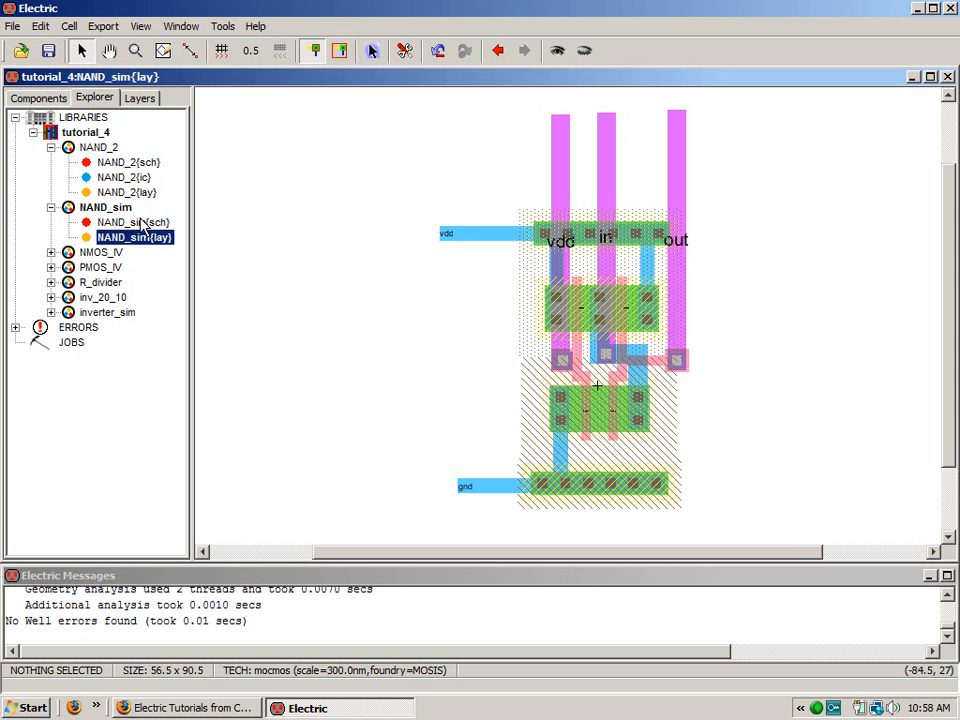
{"action": "key", "text": "l"}
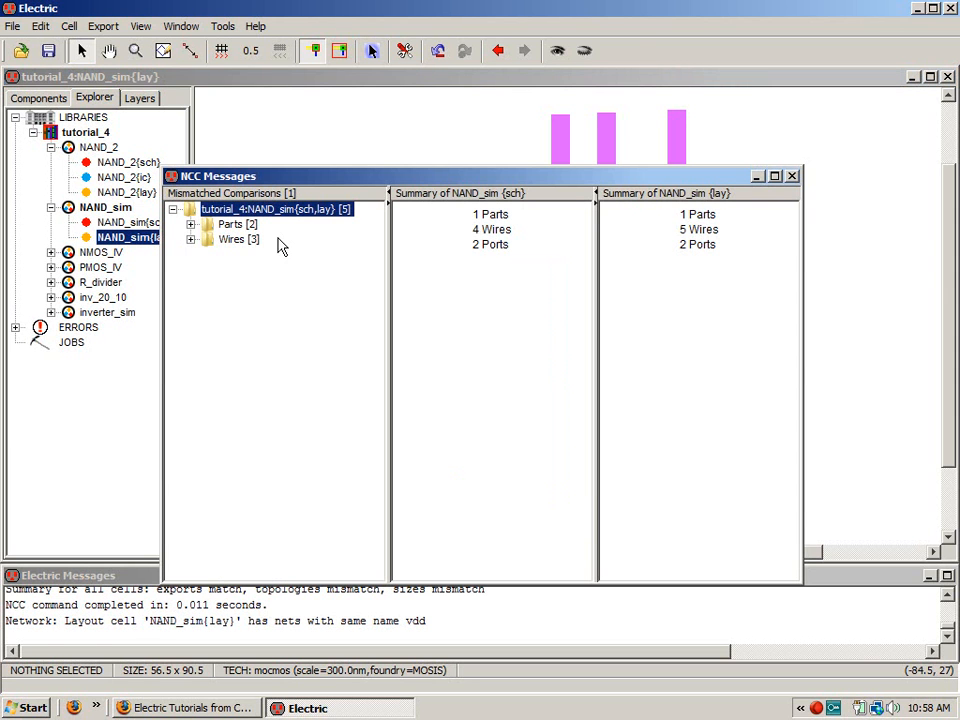
{"action": "left_click", "coordinate": [792, 177]}
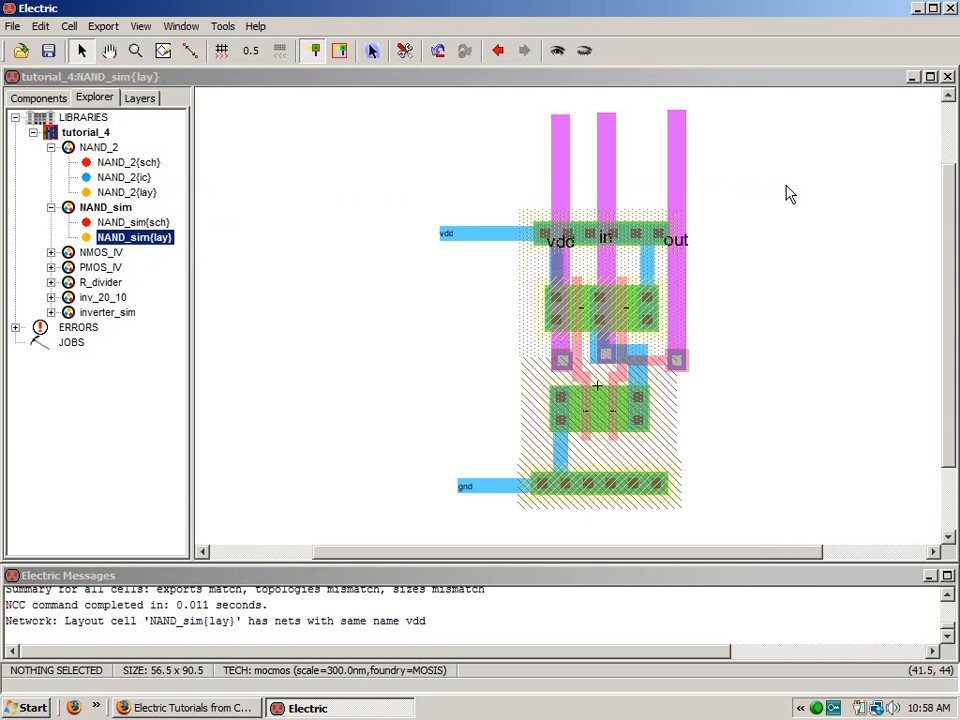
- Delete the vdd arc name and wire the B arc's end pin in Metal-2 around to the exported vdd Metal-1 arc
{"action": "left_click", "coordinate": [558, 240]}
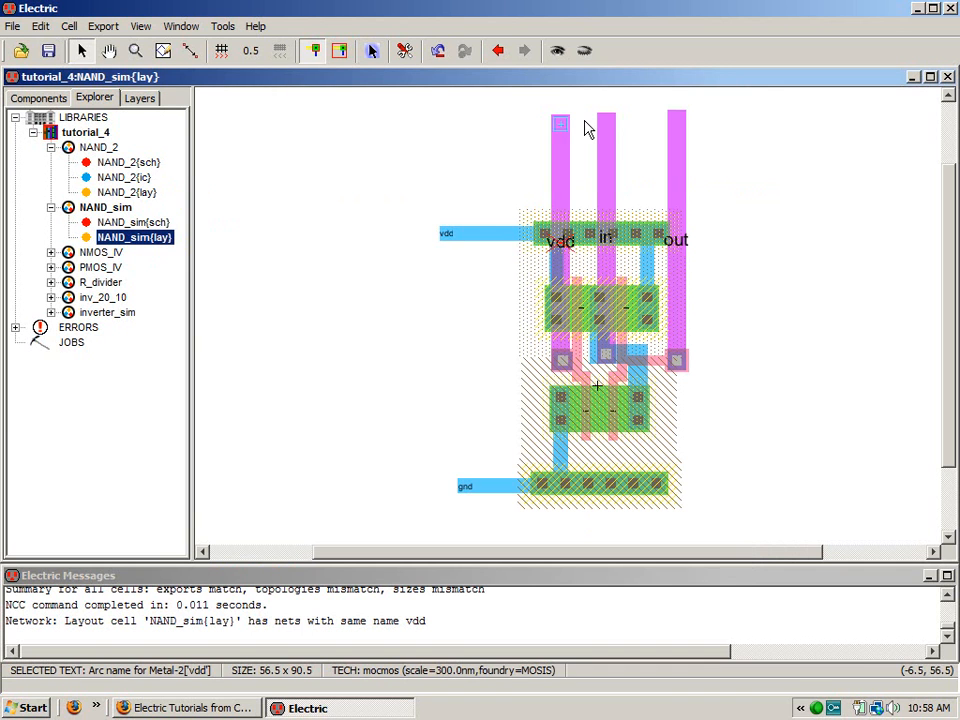
{"action": "key", "text": "Delete"}
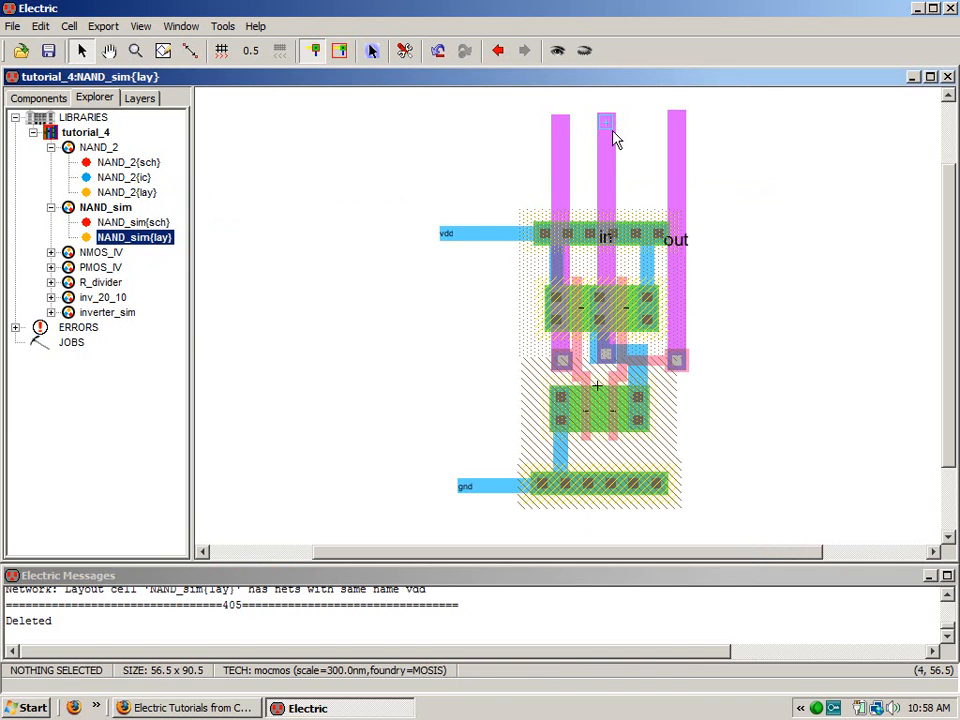
{"action": "left_click", "coordinate": [561, 125]}
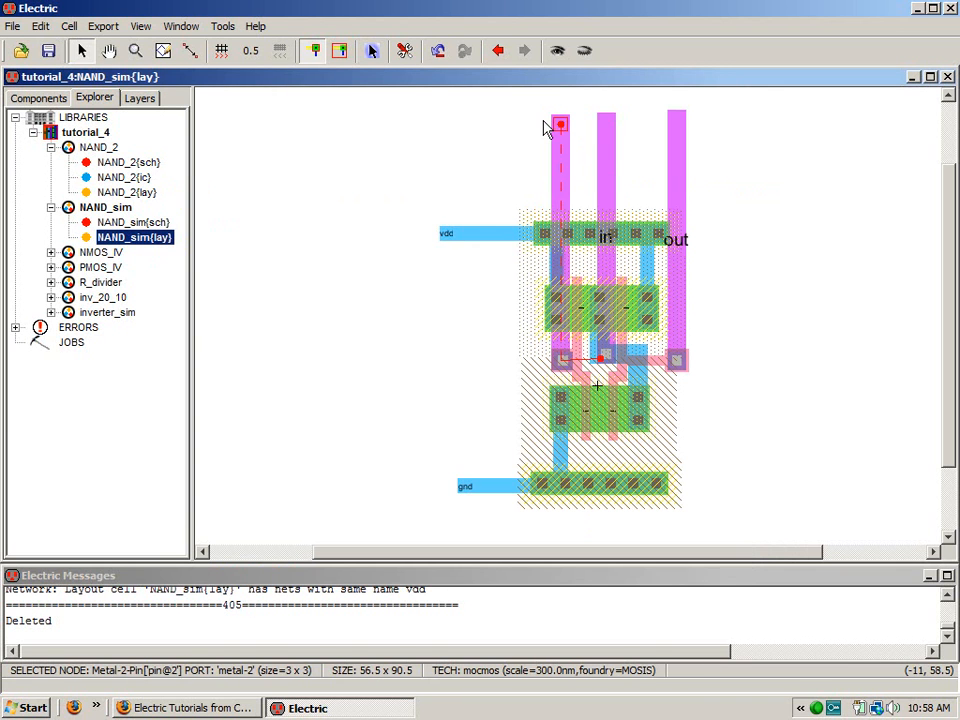
{"action": "right_click", "coordinate": [488, 125]}
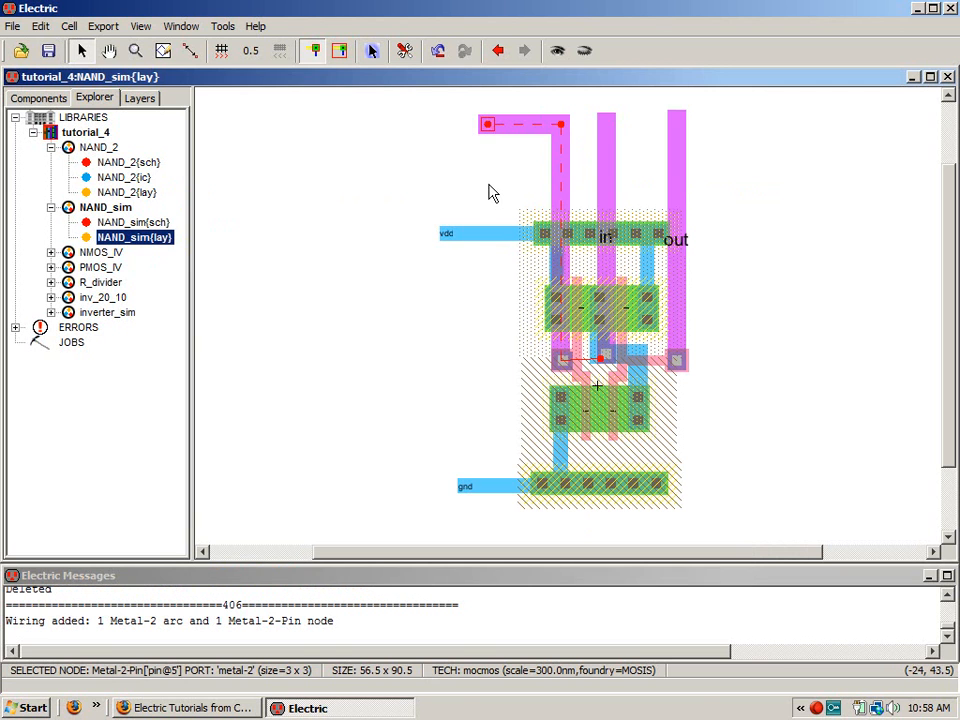
{"action": "right_click", "coordinate": [486, 241]}
{"action": "left_click", "coordinate": [442, 314]}
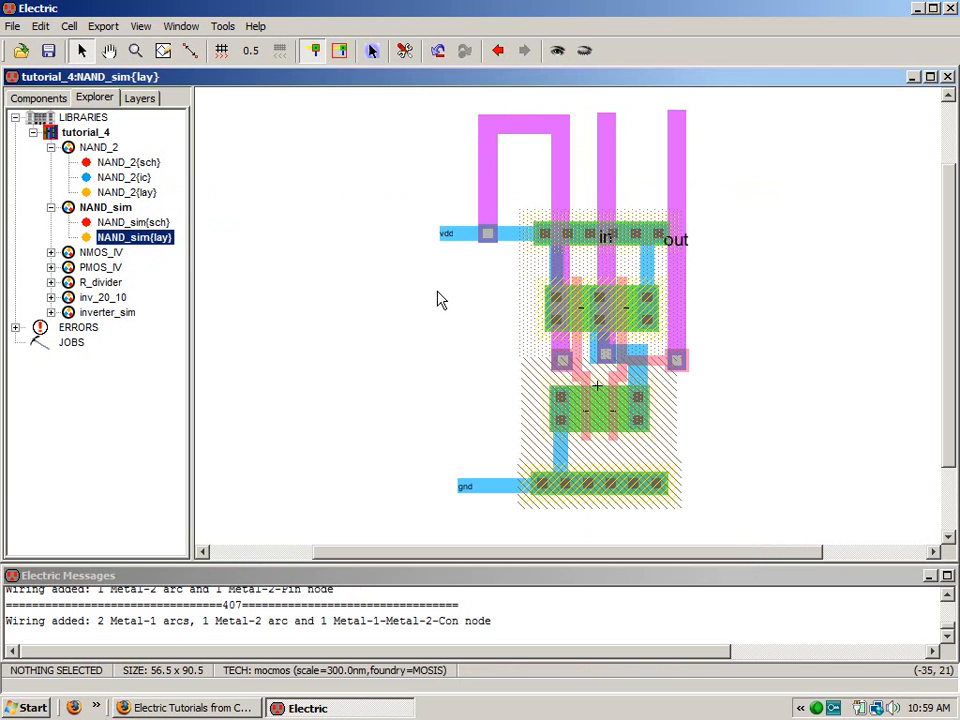
- Rerun the design rule check and the NCC schematic-to-layout comparison on NAND_sim
{"action": "key", "text": "F5"}
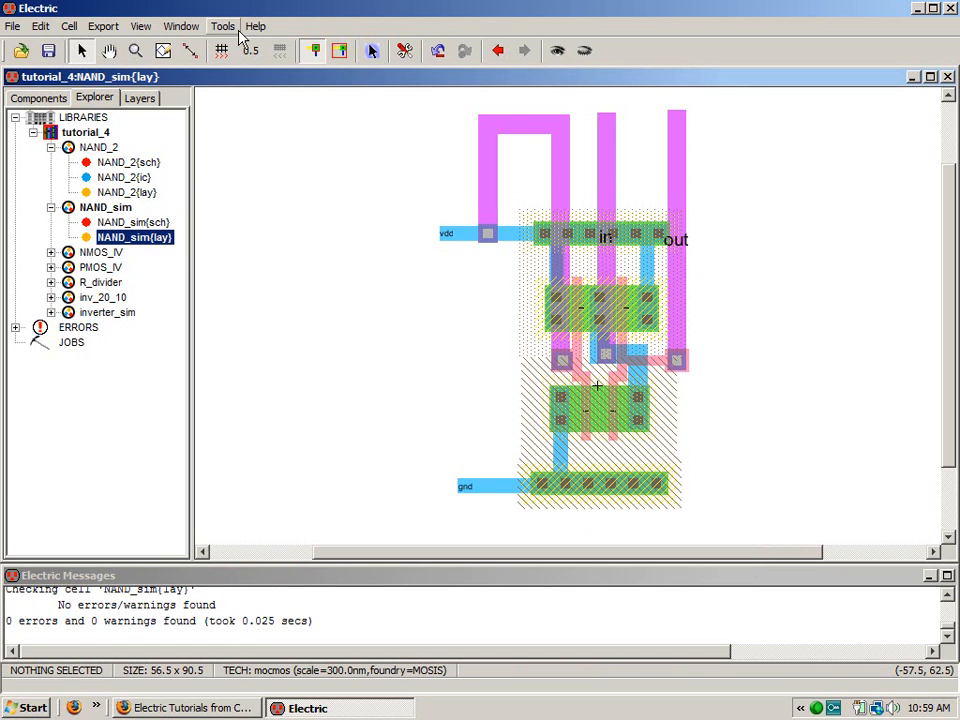
{"action": "key", "text": "F6"}
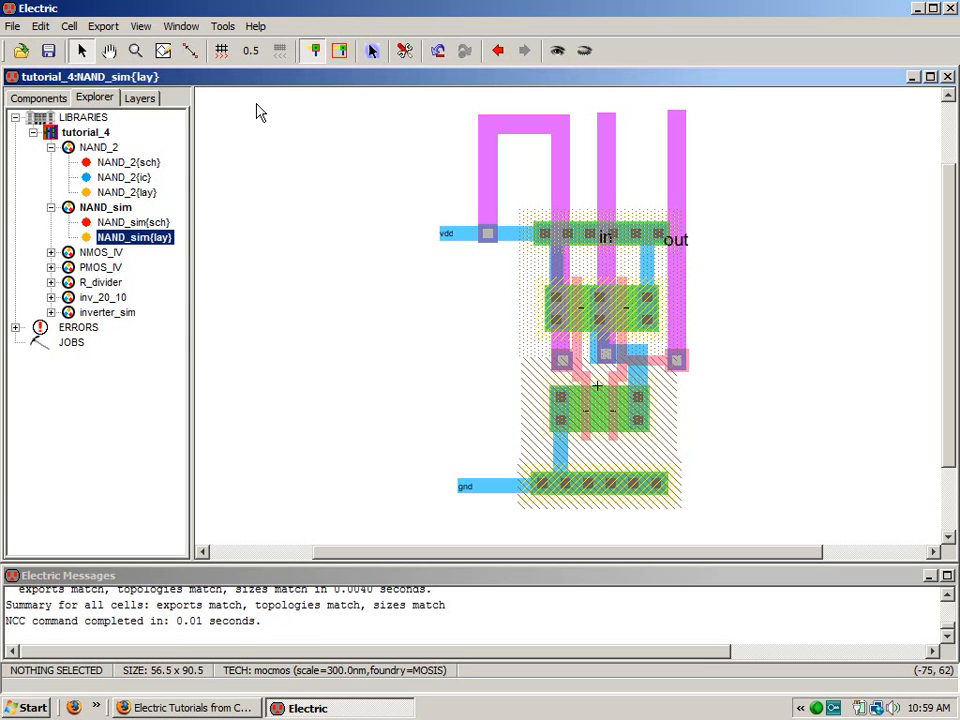
- Open a 3D view of the NAND_sim layout and rotate the model to inspect its layers at an angle
{"action": "left_click", "coordinate": [183, 27]}
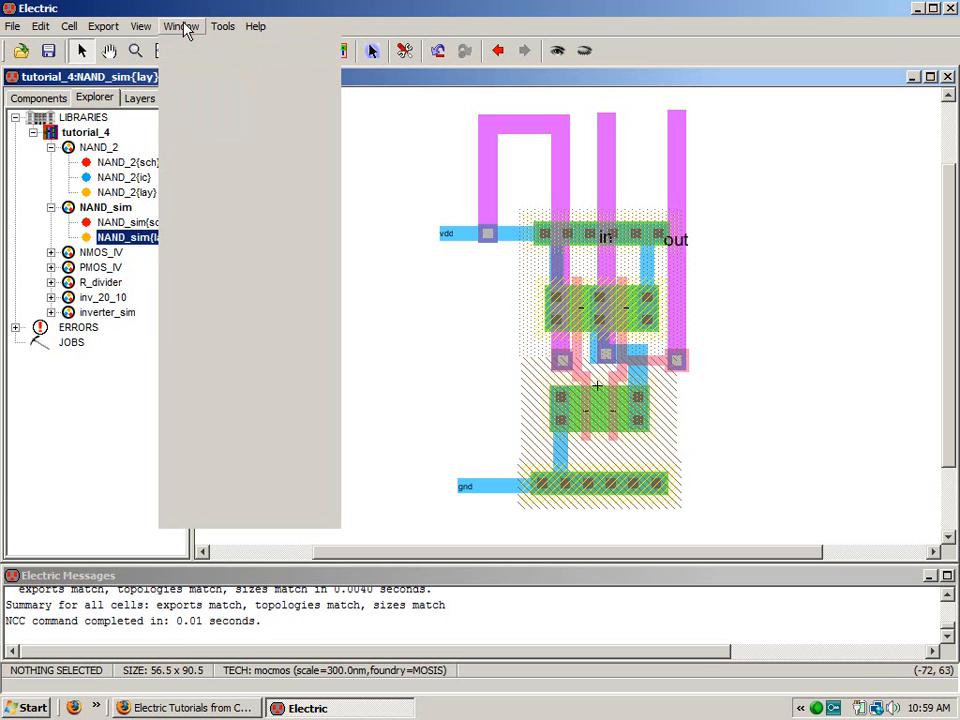
{"action": "mouse_move", "coordinate": [257, 455]}
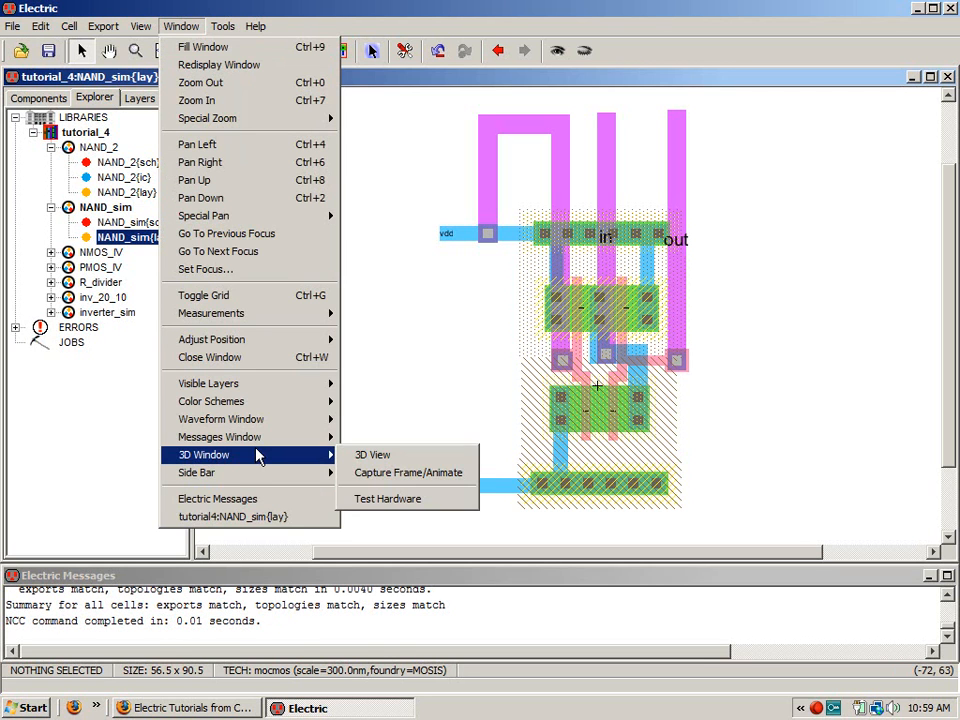
{"action": "left_click", "coordinate": [358, 454]}
{"action": "left_click_drag", "start_coordinate": [654, 519], "coordinate": [720, 454]}
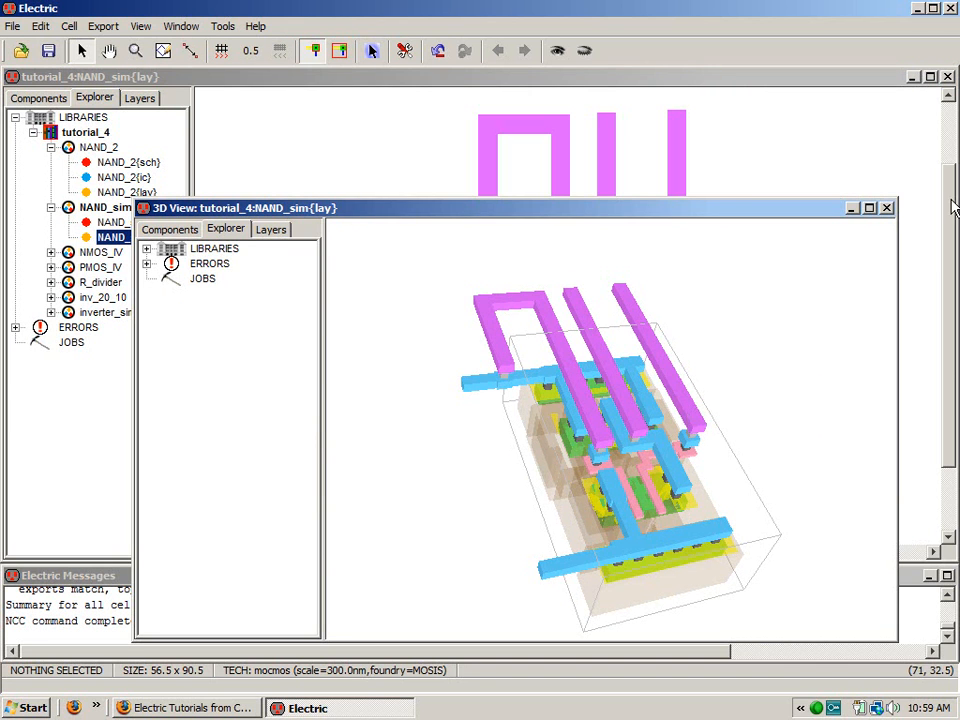
- Close the 3D view and copy the SPICE code text from the NAND_sim schematic into the empty area beside the NAND_sim layout
{"action": "left_click", "coordinate": [887, 208]}
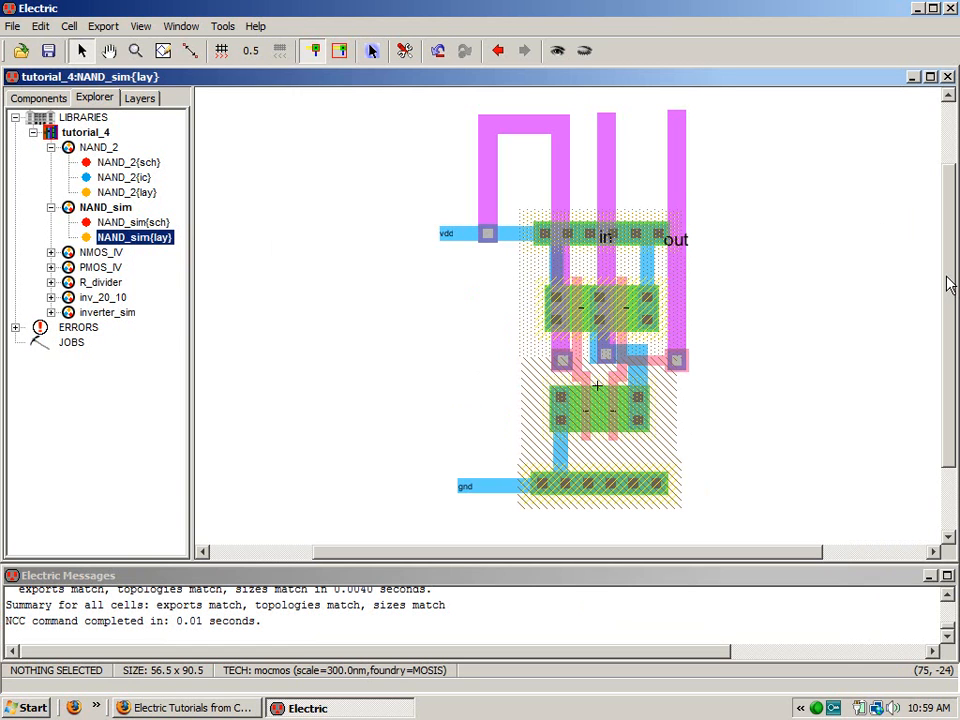
{"action": "double_click", "coordinate": [133, 222]}
{"action": "left_click", "coordinate": [542, 393]}
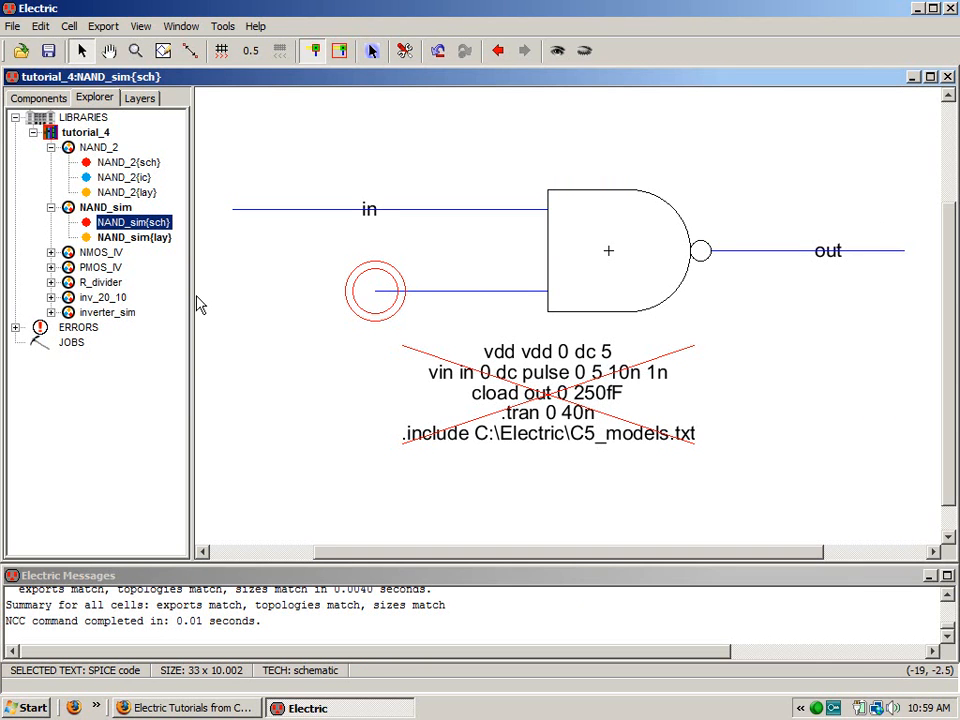
{"action": "double_click", "coordinate": [138, 241]}
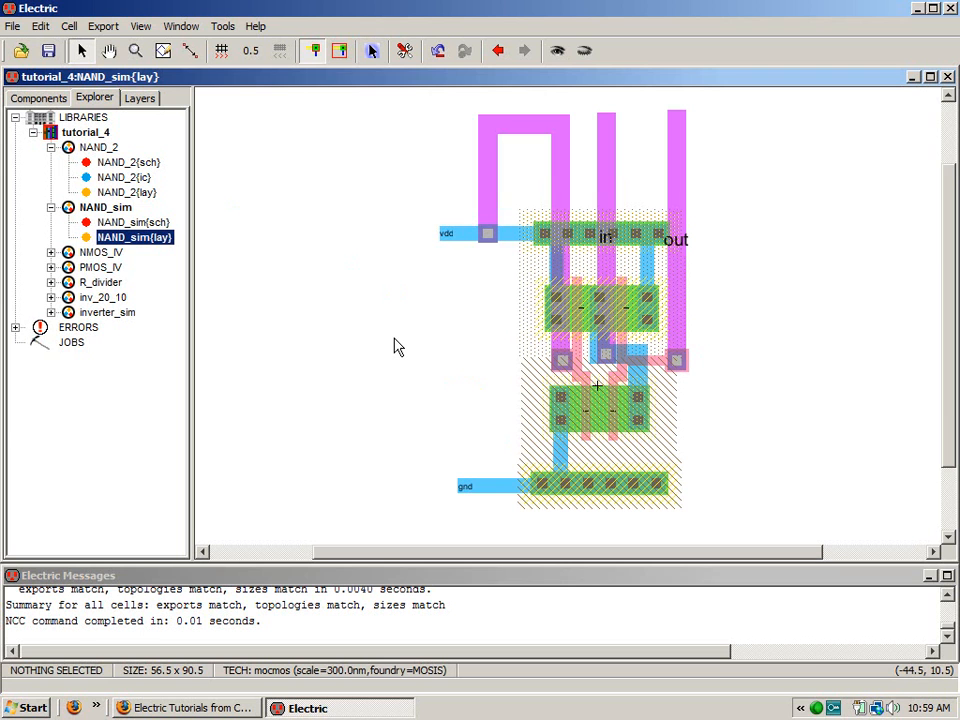
{"action": "key", "text": "ctrl+v"}
{"action": "left_click", "coordinate": [424, 341]}
- Set the pasted SPICE code's text size to 3 units, placing it 5 units farther from the cell, and save the library
{"action": "key", "text": "ctrl+i"}
{"action": "left_click_drag", "start_coordinate": [172, 267], "coordinate": [126, 263]}
{"action": "type", "text": "3"}
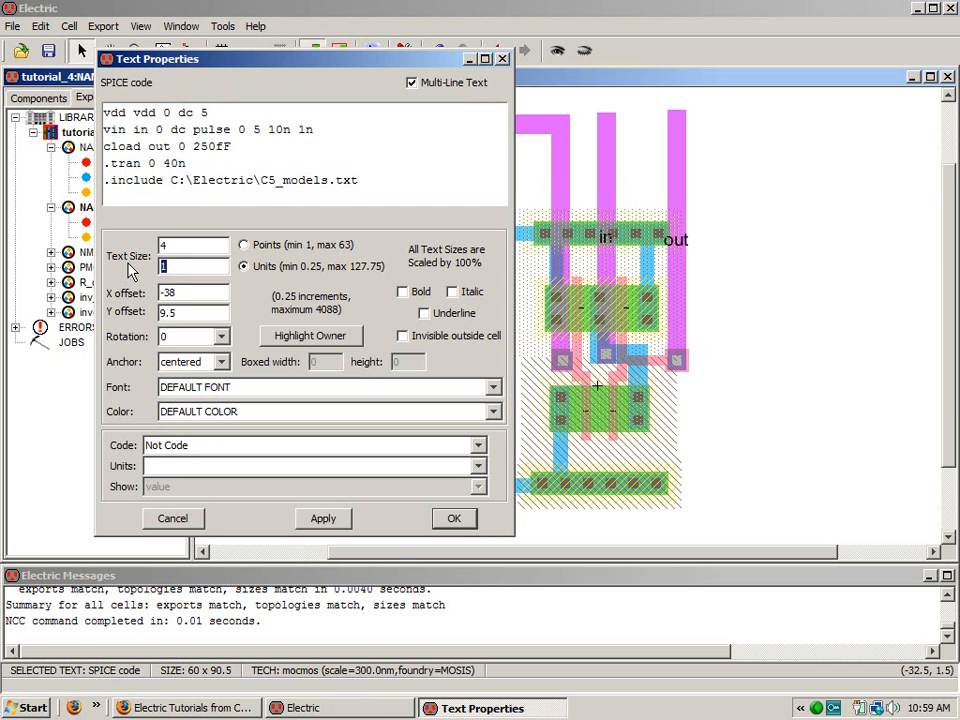
{"action": "left_click", "coordinate": [455, 520]}
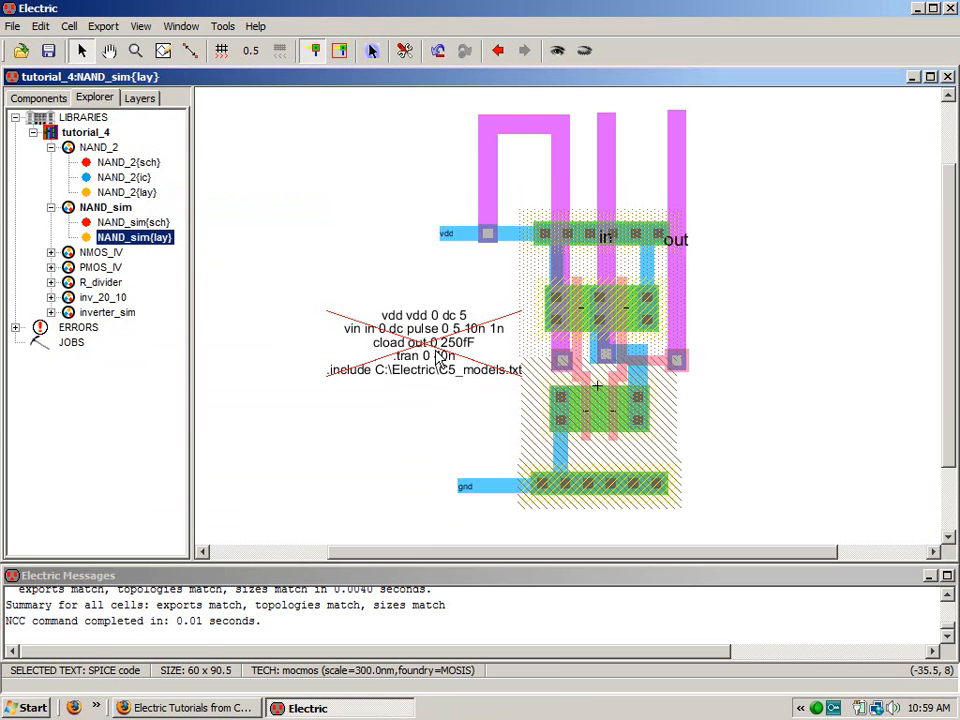
{"action": "left_click", "coordinate": [376, 451]}
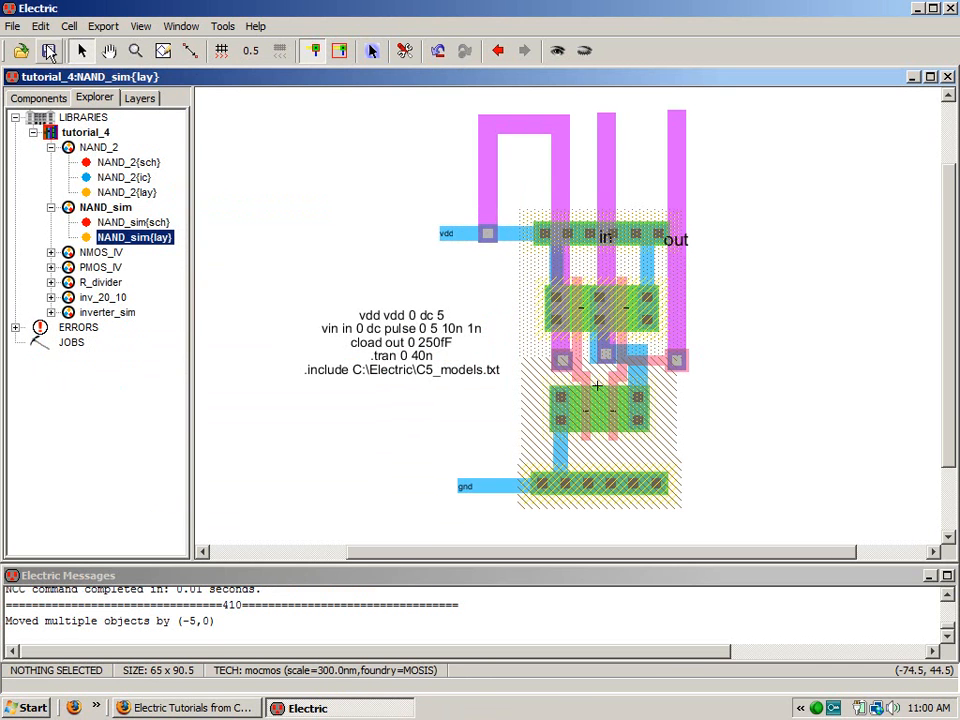
{"action": "left_click", "coordinate": [48, 50]}
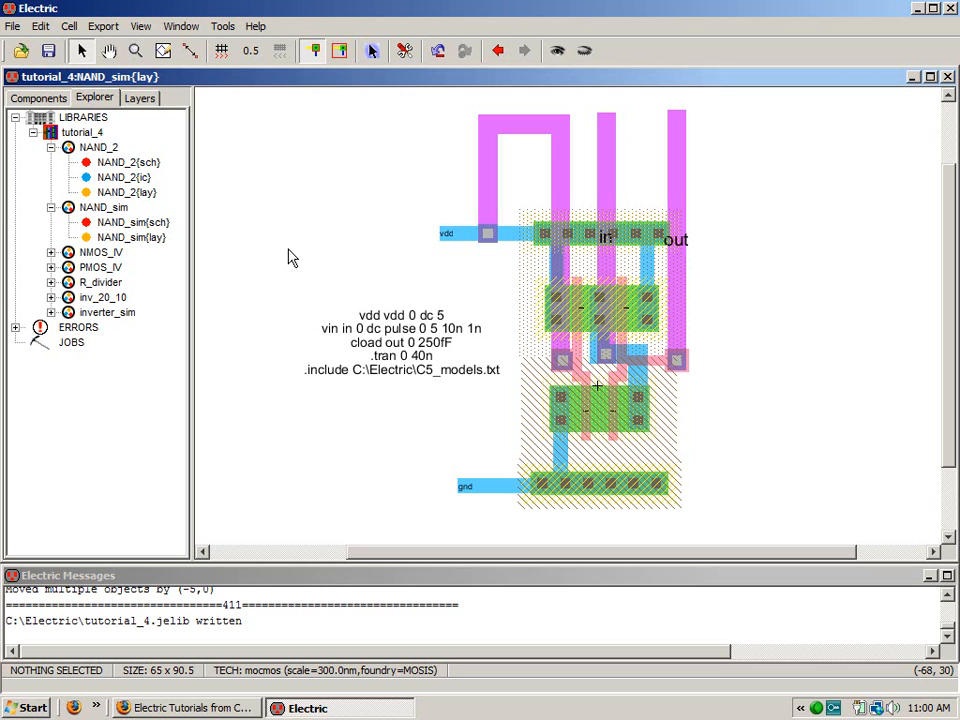
- Review the Parasitic and Spice preferences, including the available parasitics options for writing the Spice deck, without changing any setting
{"action": "left_click", "coordinate": [191, 27]}
{"action": "mouse_move", "coordinate": [214, 27]}
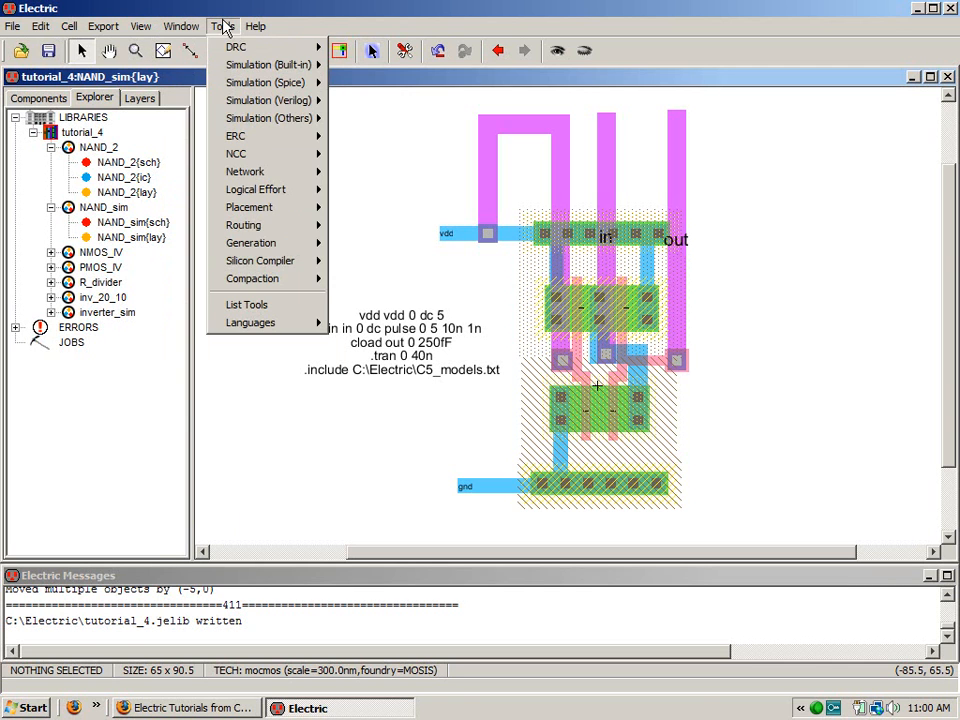
{"action": "mouse_move", "coordinate": [245, 66]}
{"action": "left_click", "coordinate": [285, 8]}
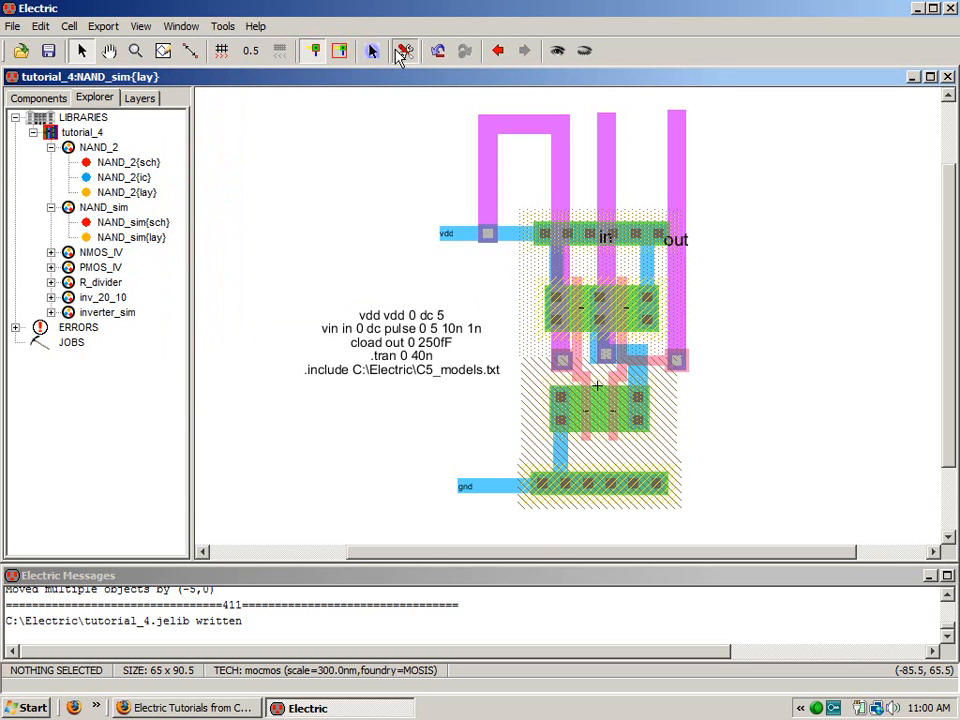
{"action": "left_click", "coordinate": [399, 53]}
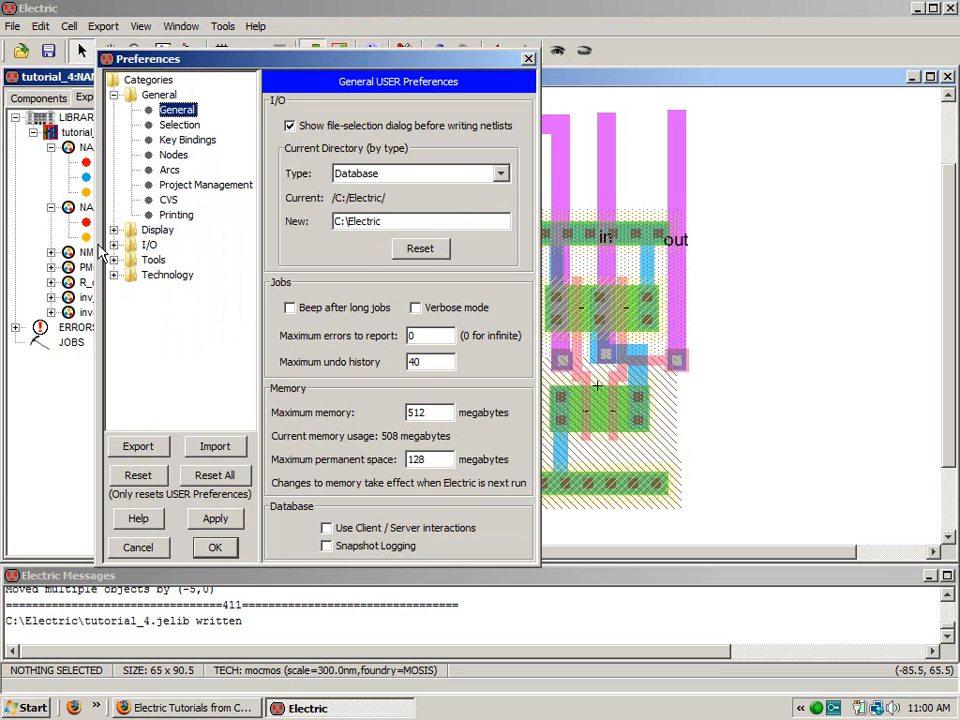
{"action": "left_click", "coordinate": [114, 140]}
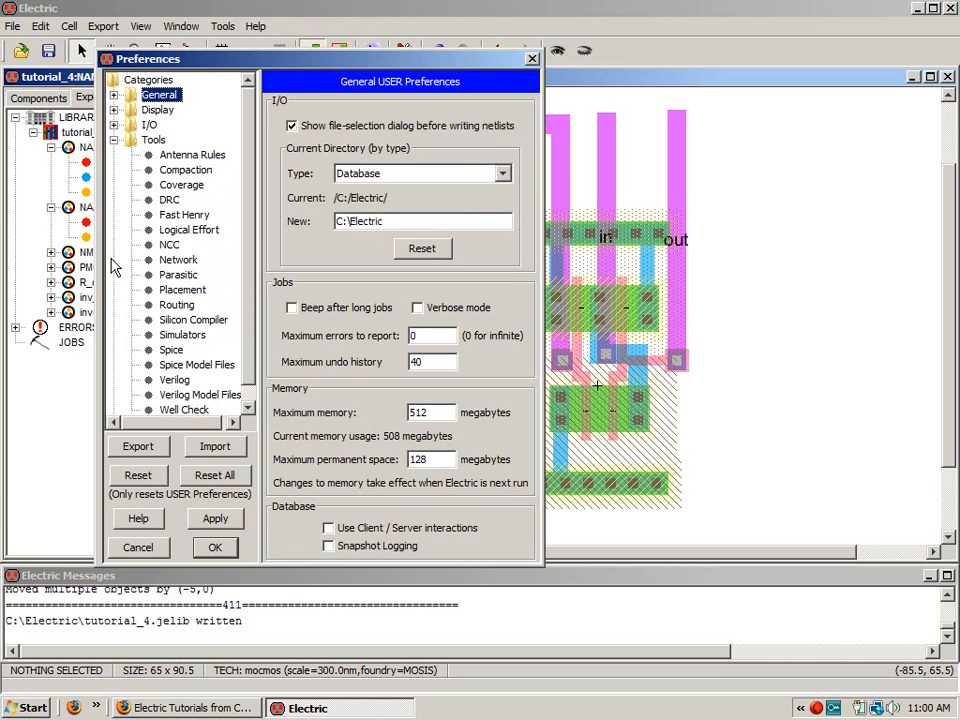
{"action": "left_click", "coordinate": [178, 274]}
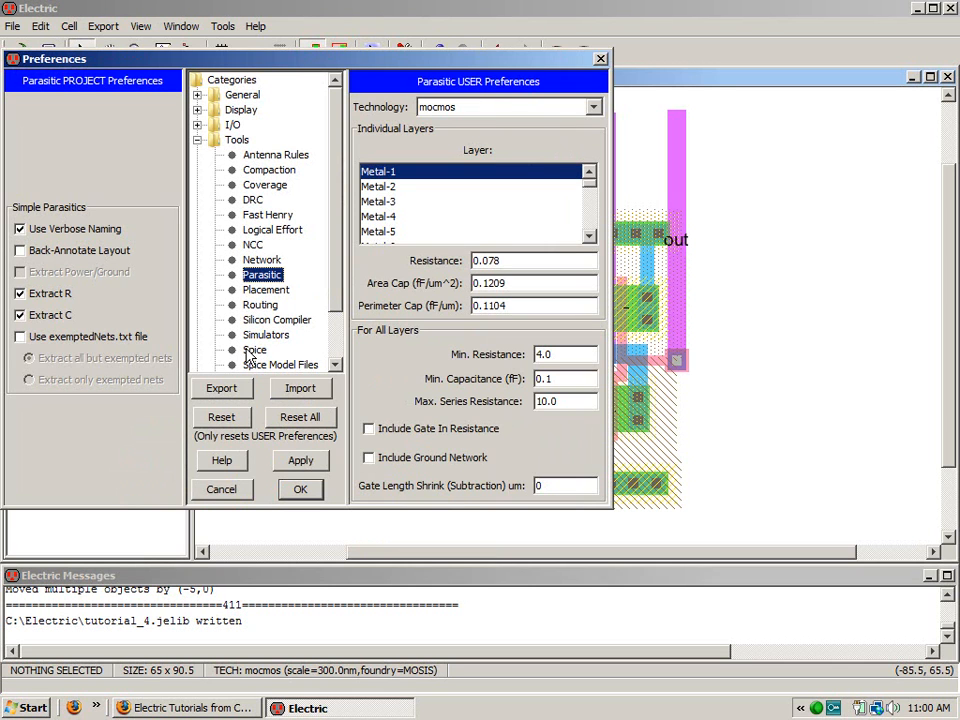
{"action": "left_click", "coordinate": [254, 350]}
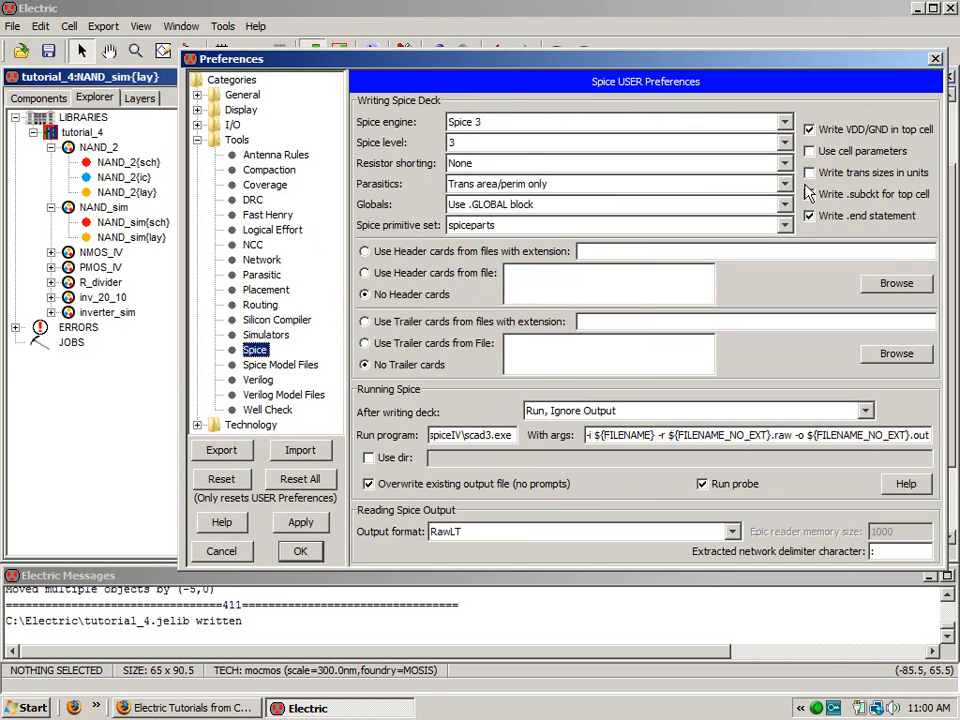
{"action": "left_click", "coordinate": [716, 184]}
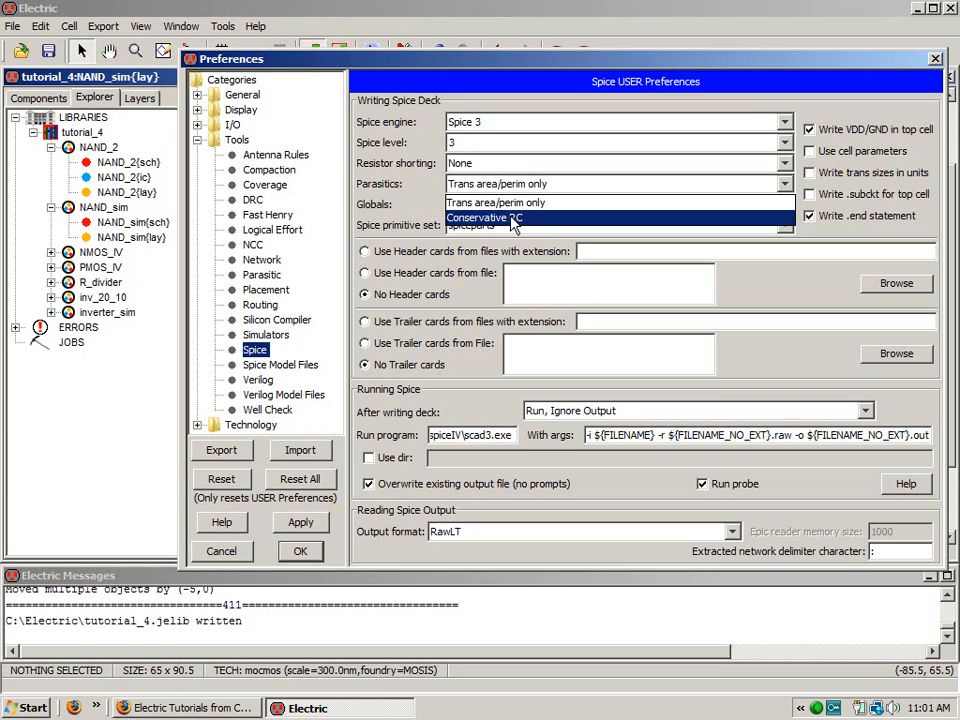
{"action": "left_click", "coordinate": [243, 554]}
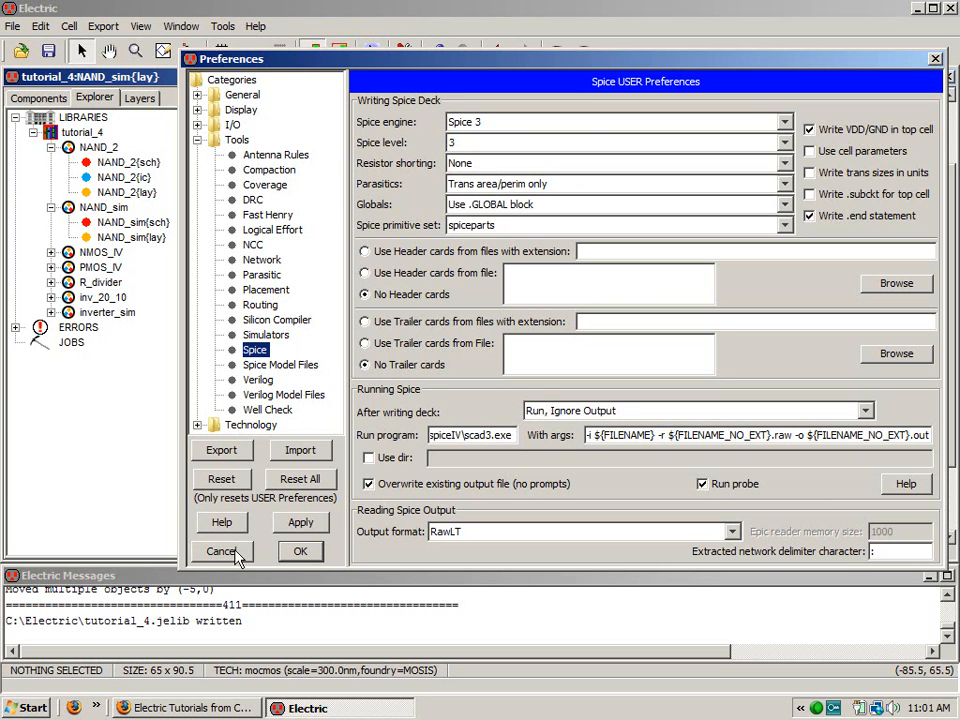
{"action": "left_click", "coordinate": [245, 553]}
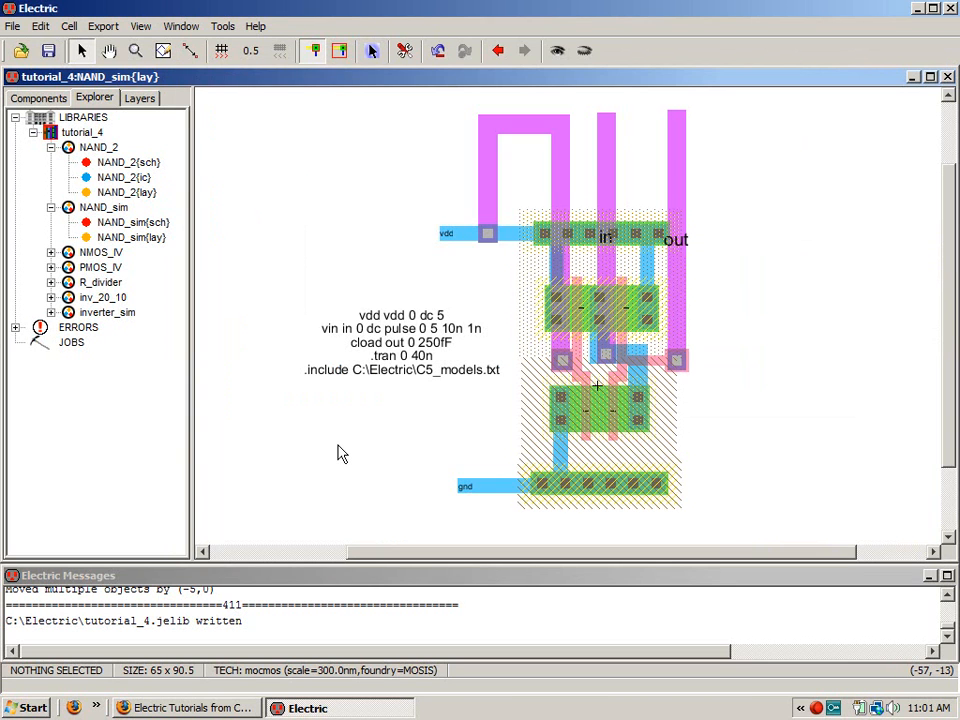
- Write the Spice deck for the NAND_sim layout and plot V(in) and V(out) in LTspice
{"action": "left_click", "coordinate": [222, 26]}
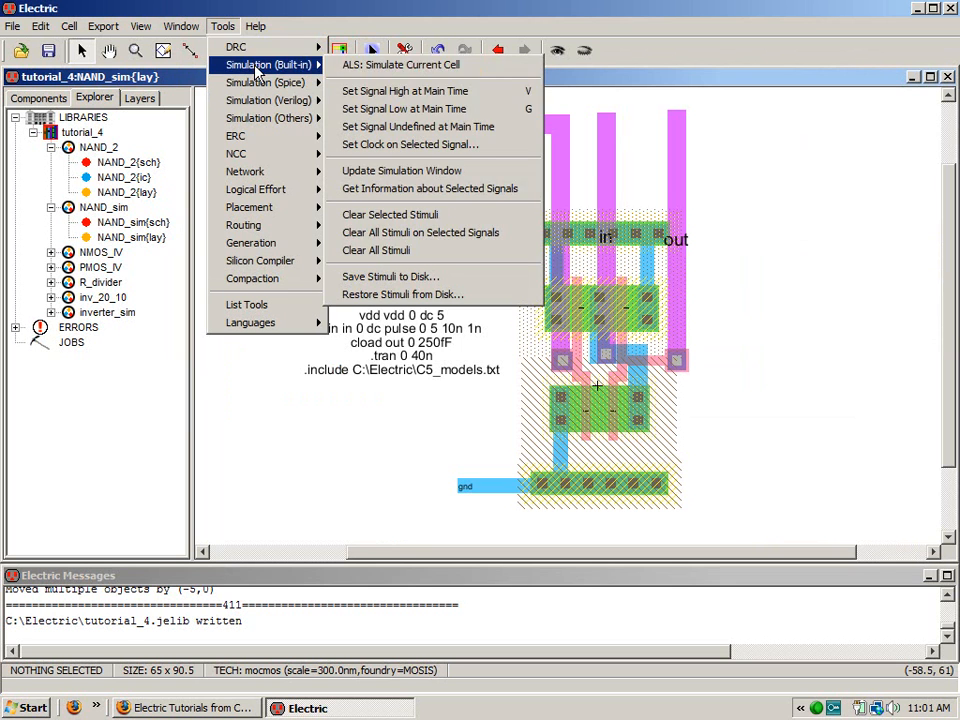
{"action": "mouse_move", "coordinate": [264, 83]}
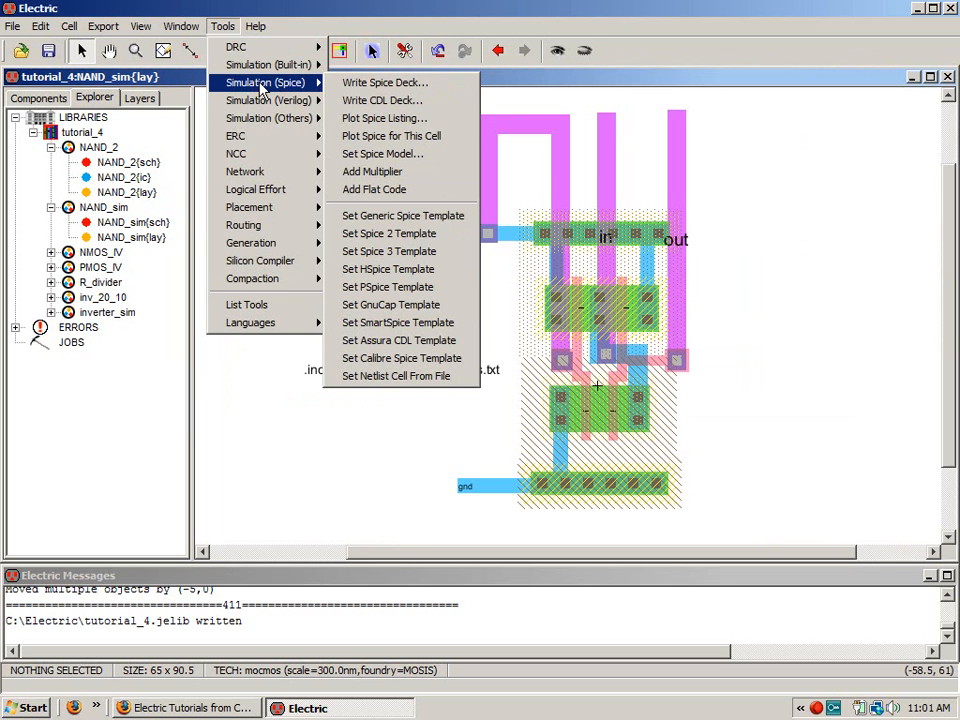
{"action": "left_click", "coordinate": [398, 88]}
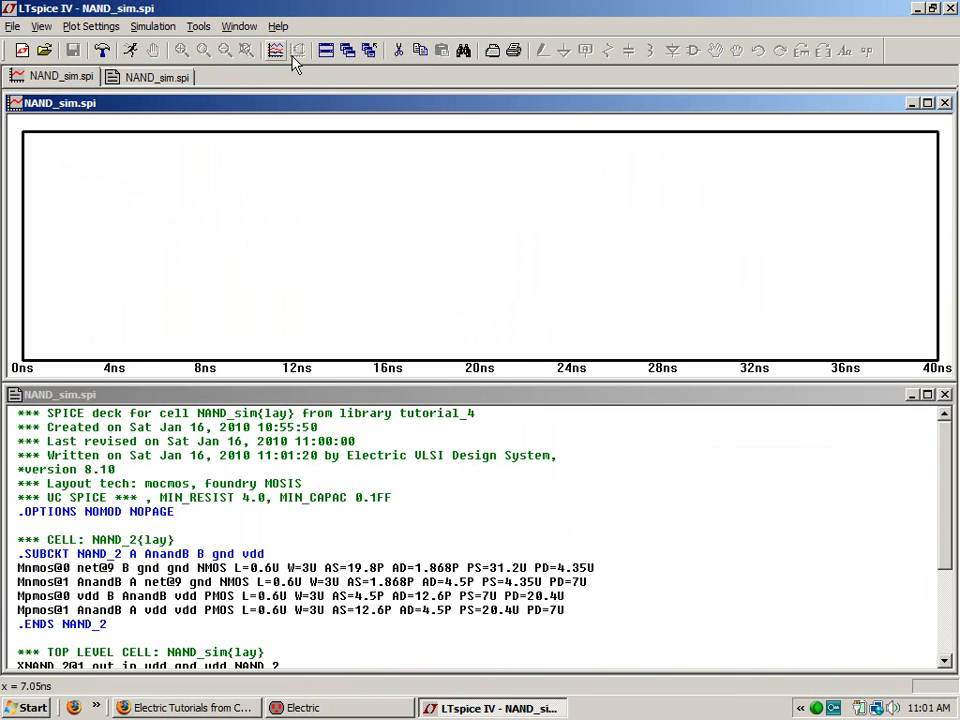
{"action": "left_click", "coordinate": [275, 50]}
{"action": "left_click", "coordinate": [340, 318]}
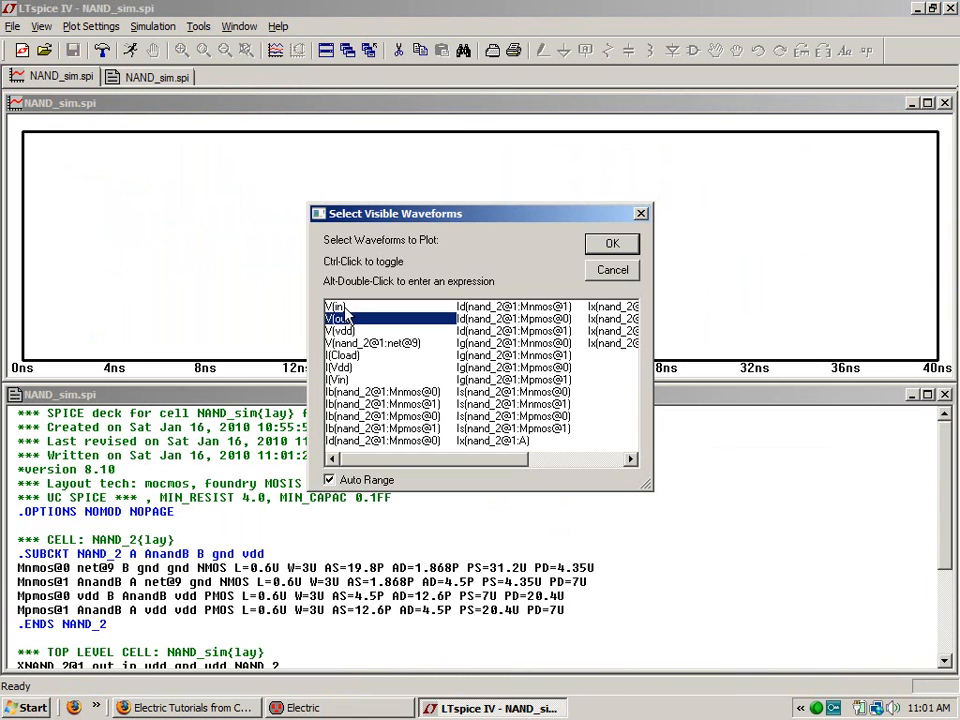
{"action": "left_click", "coordinate": [335, 306], "text": "ctrl"}
{"action": "left_click", "coordinate": [604, 250]}
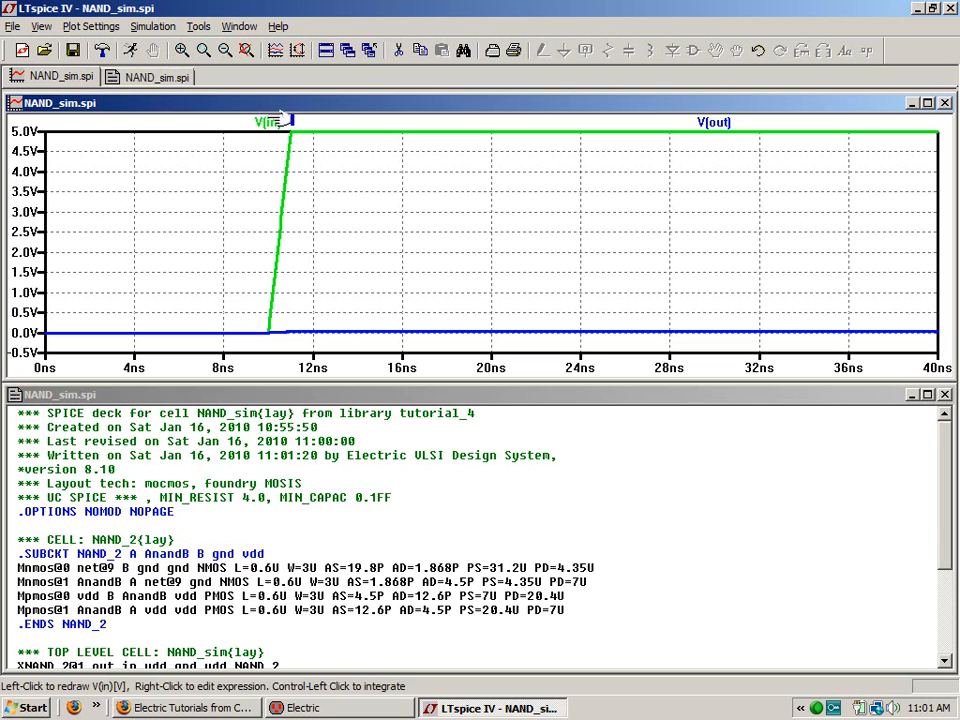
- Close LTspice and the raw LTSpice output window to return to the NAND_sim layout in Electric
{"action": "left_click", "coordinate": [951, 8]}
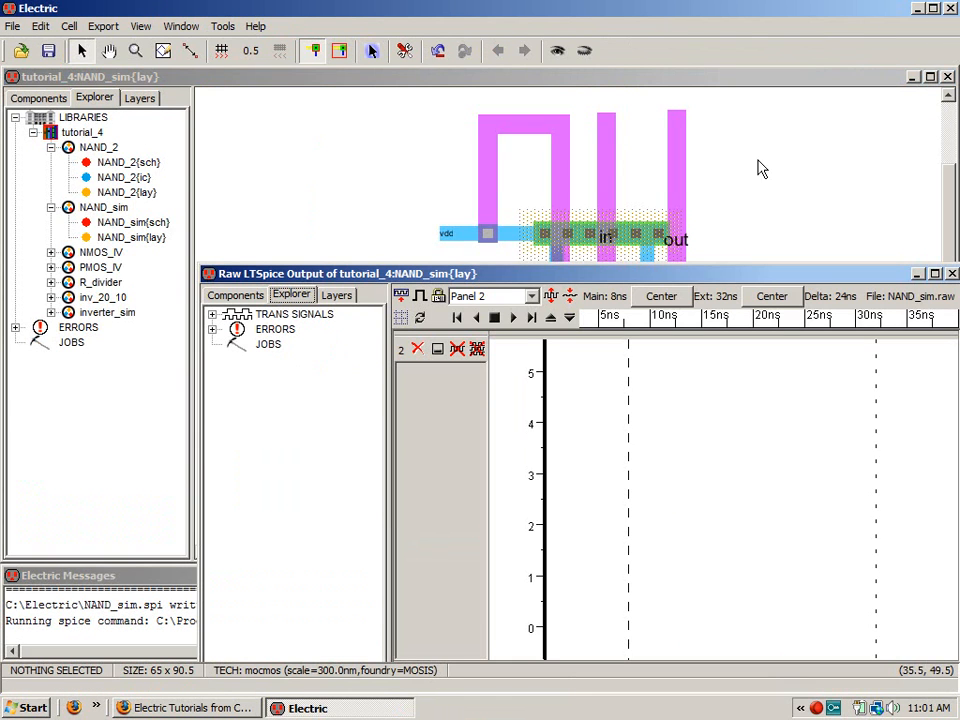
{"action": "left_click_drag", "start_coordinate": [733, 274], "coordinate": [617, 133]}
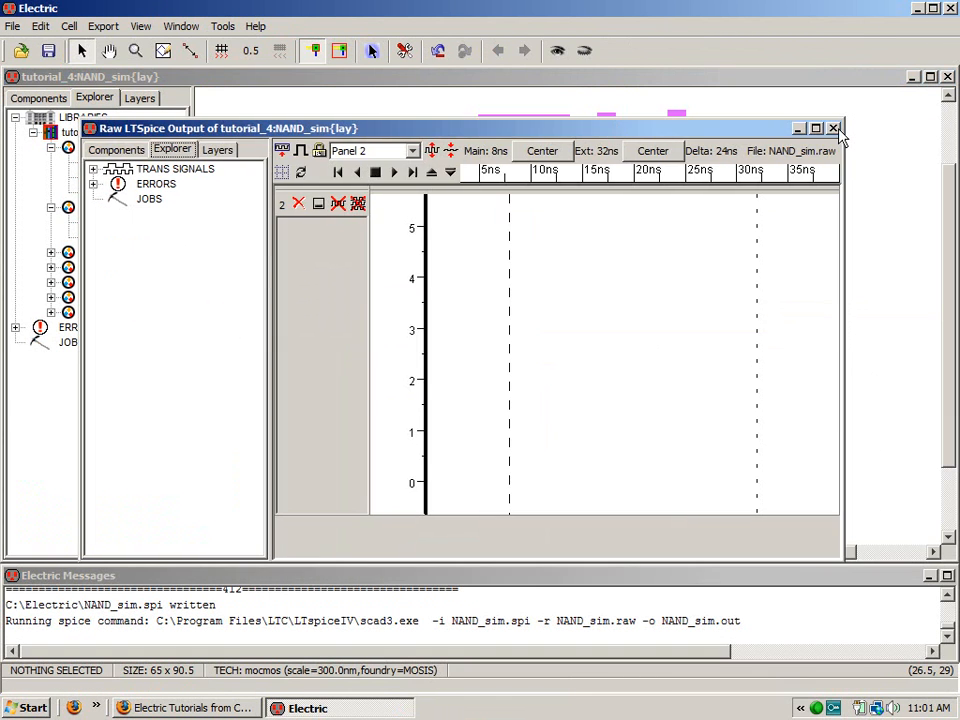
{"action": "left_click", "coordinate": [834, 128]}
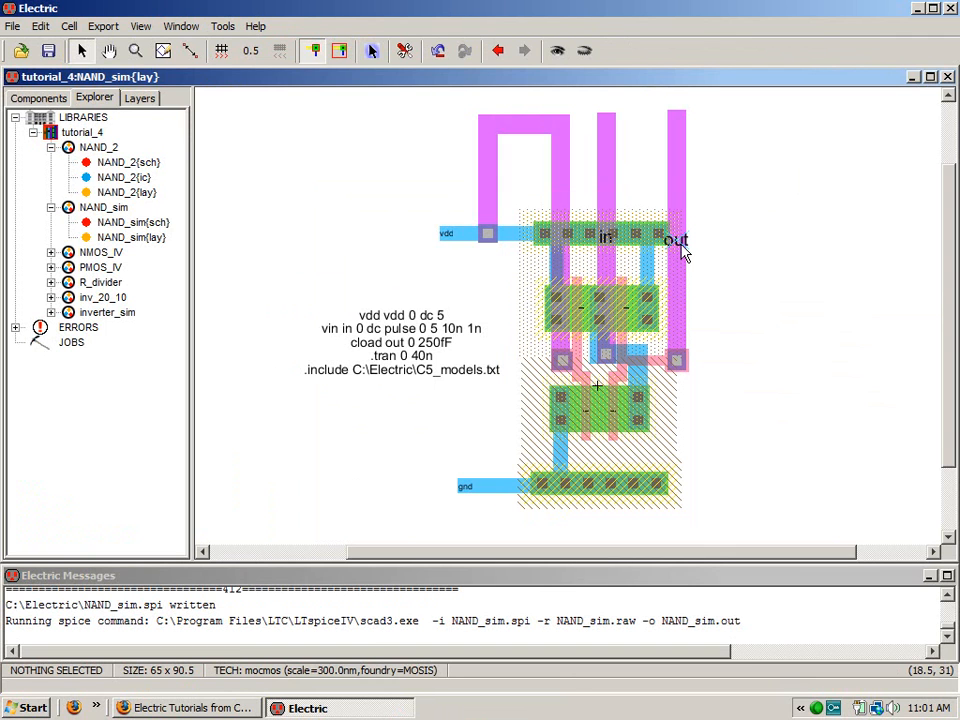
- Inspect the name and connections of the Metal-2 out arc in its properties
{"action": "double_click", "coordinate": [679, 173]}
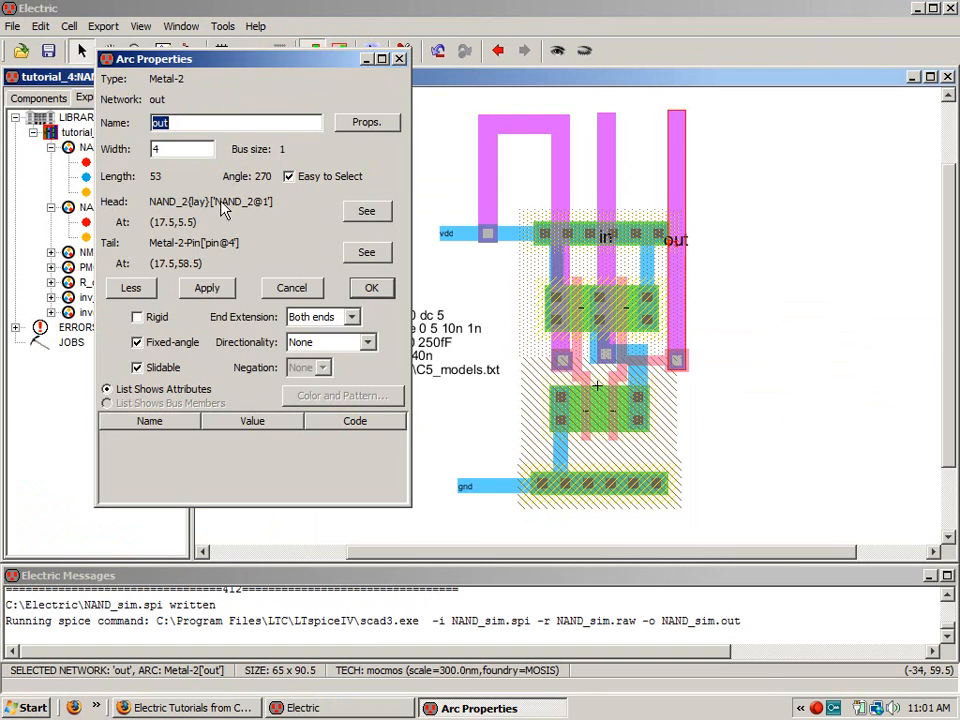
{"action": "left_click", "coordinate": [284, 287]}
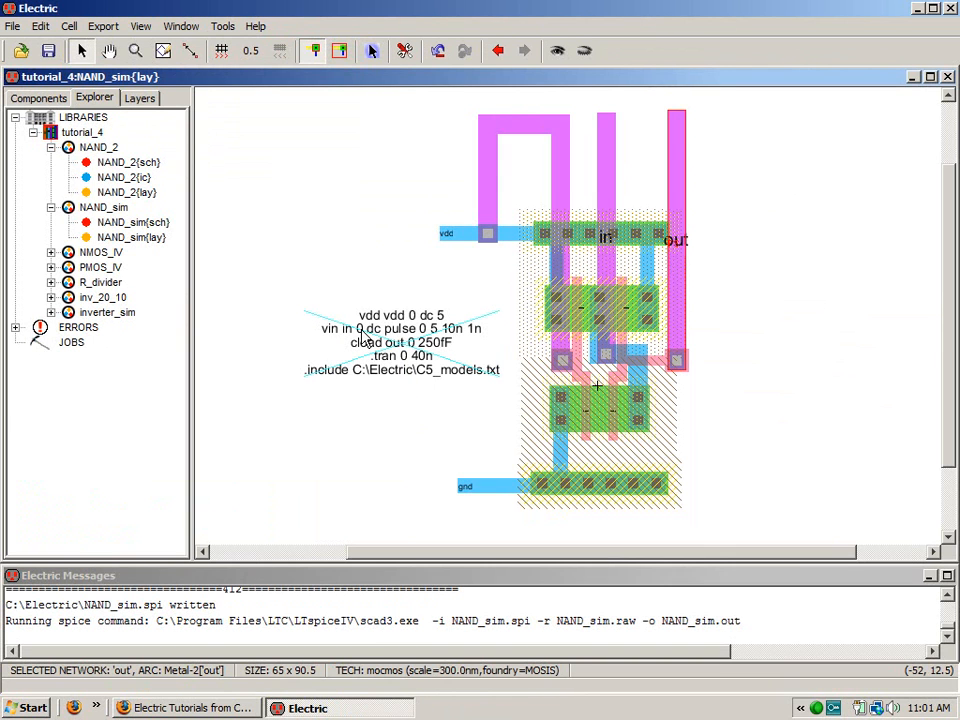
{"action": "left_click", "coordinate": [213, 153]}
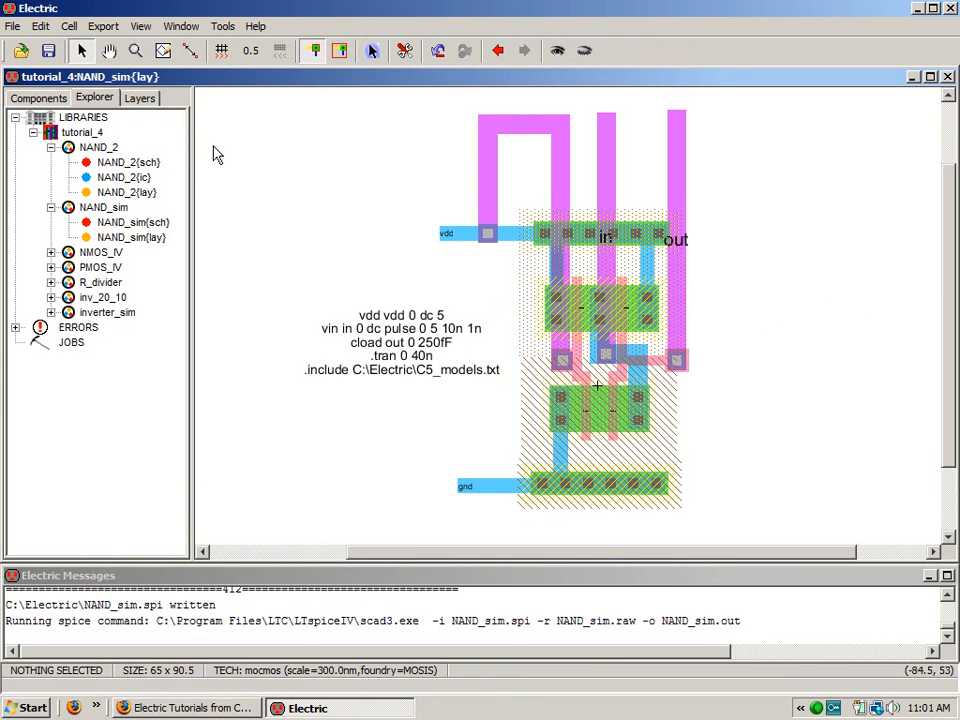
- Rerun the design rule, well and NCC checks on the NAND_sim layout and inspect the Metal-2 in arc's properties
{"action": "key", "text": "F5"}
{"action": "key", "text": "w"}
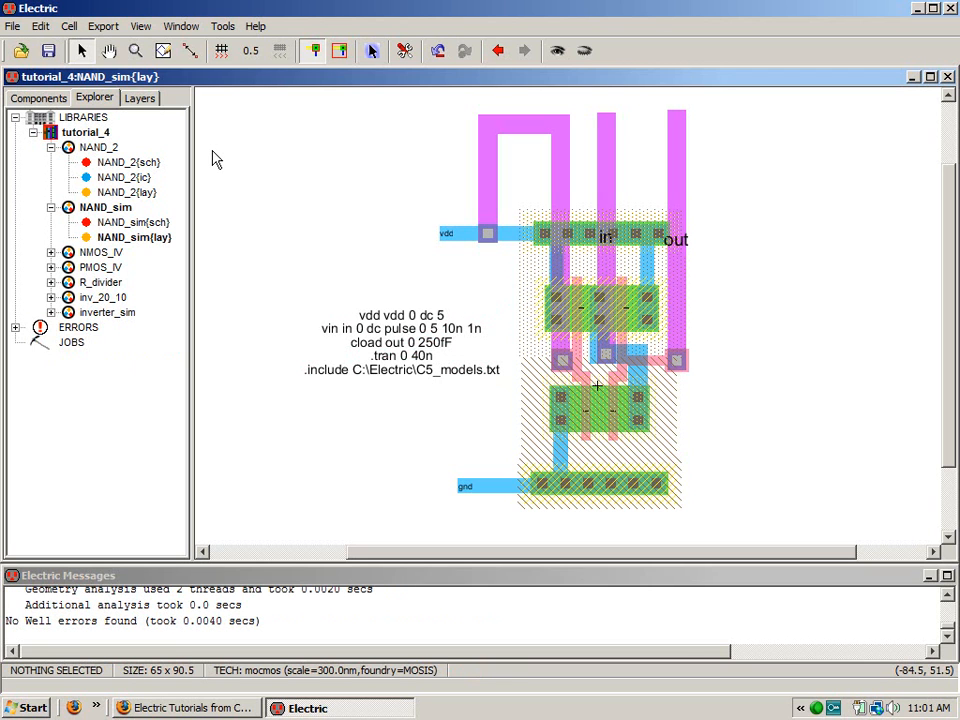
{"action": "key", "text": "l"}
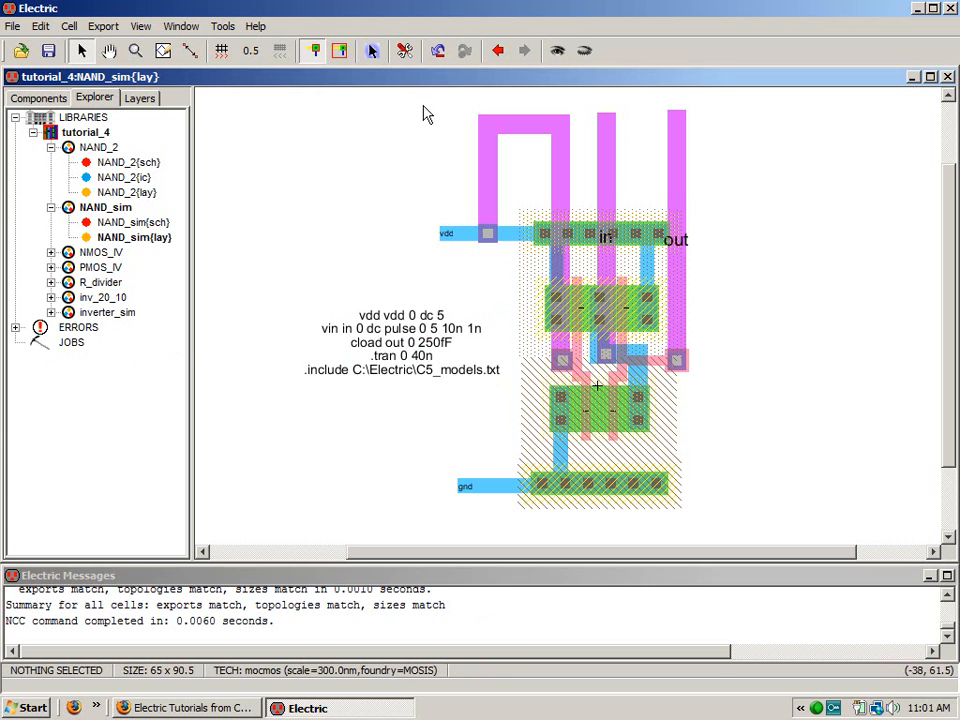
{"action": "double_click", "coordinate": [607, 177]}
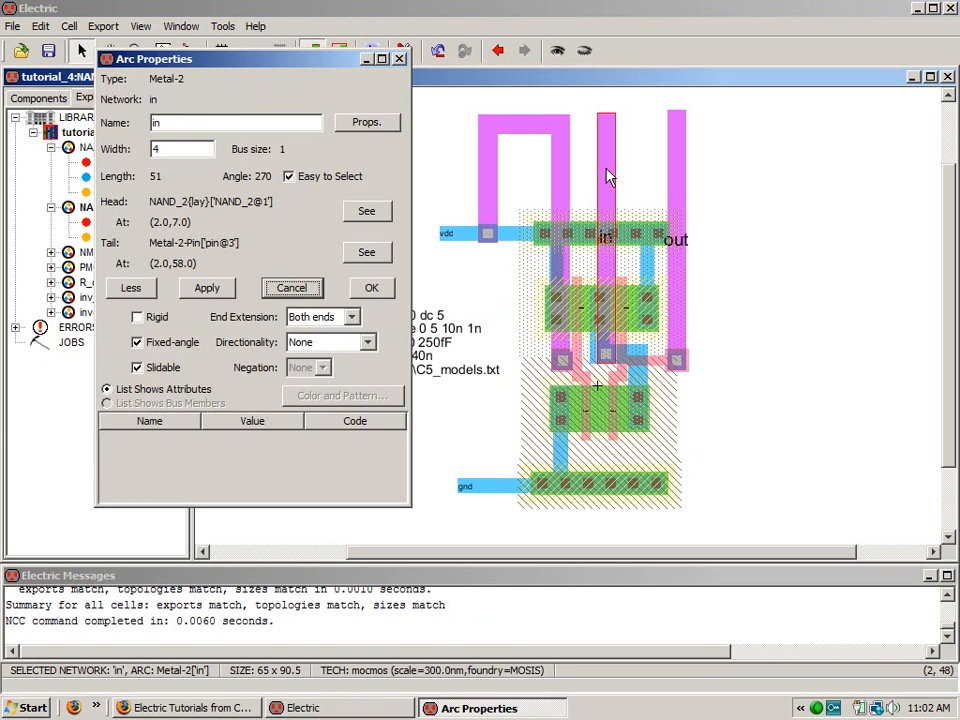
{"action": "left_click", "coordinate": [295, 288]}
{"action": "left_click", "coordinate": [275, 290]}
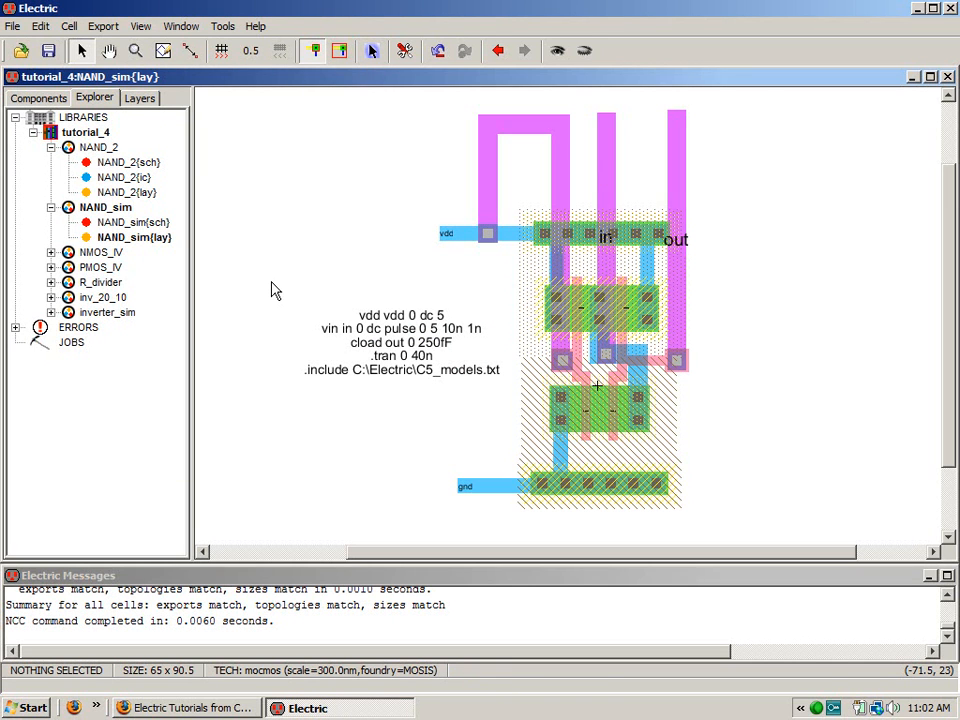
- Rewrite the layout's Spice deck and plot V(in), V(vdd) and V(out) together in LTspice
{"action": "left_click", "coordinate": [190, 28]}
{"action": "mouse_move", "coordinate": [221, 28]}
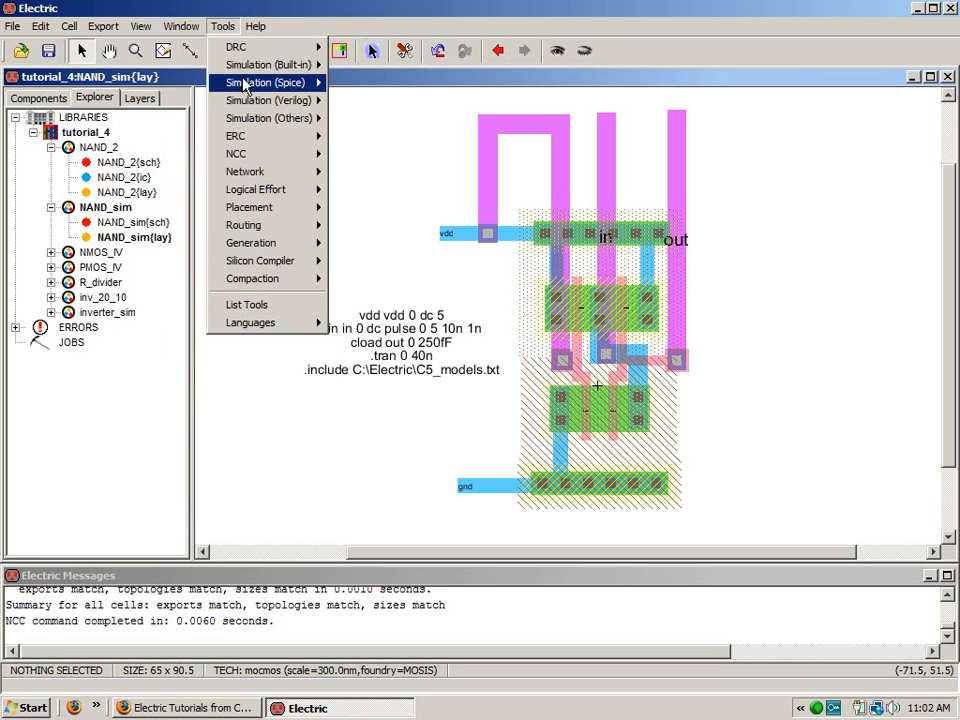
{"action": "mouse_move", "coordinate": [265, 82]}
{"action": "left_click", "coordinate": [370, 83]}
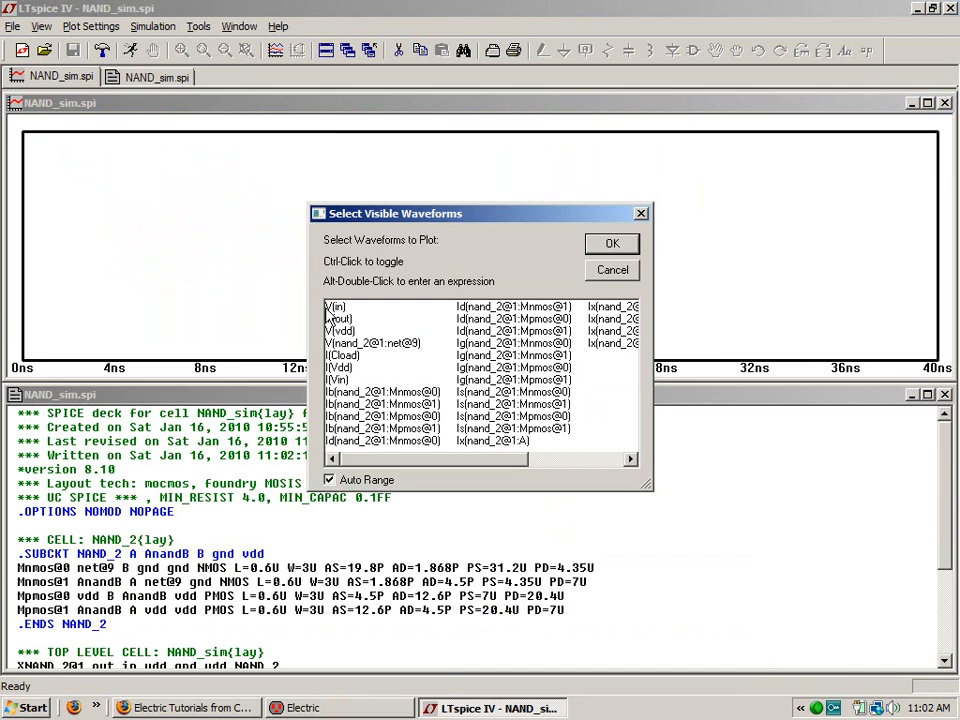
{"action": "double_click", "coordinate": [331, 305]}
{"action": "left_click", "coordinate": [277, 50]}
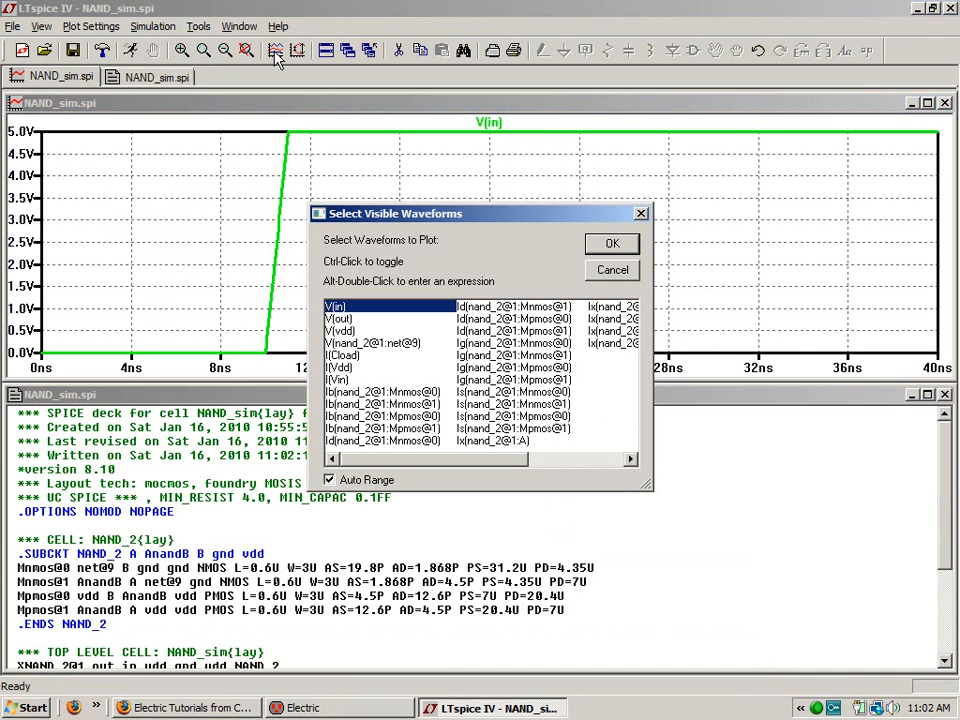
{"action": "left_click", "coordinate": [355, 331], "text": "ctrl"}
{"action": "left_click", "coordinate": [357, 317], "text": "ctrl"}
{"action": "left_click", "coordinate": [613, 244]}
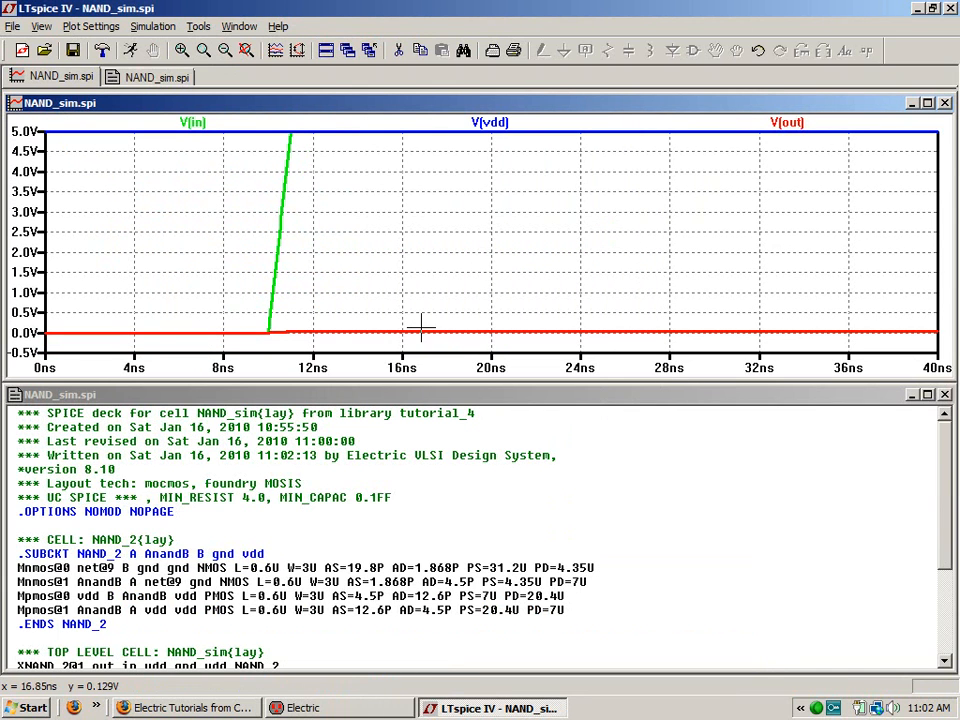
- Examine the NAND_2 subcircuit, the top-level call and the Spice code in the NAND_sim.spi netlist
{"action": "left_click", "coordinate": [414, 398]}
{"action": "scroll", "coordinate": [341, 584], "scroll_direction": "down", "scroll_amount": 2}
{"action": "scroll", "coordinate": [341, 584], "scroll_direction": "down", "scroll_amount": 2}
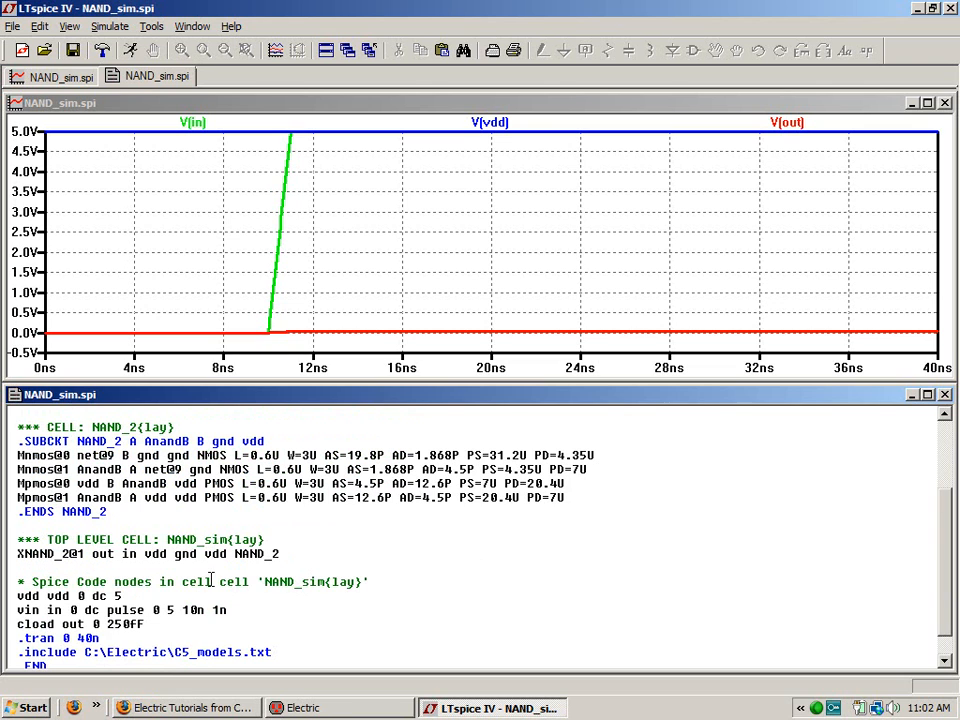
{"action": "scroll", "coordinate": [212, 573], "scroll_direction": "down", "scroll_amount": 1}
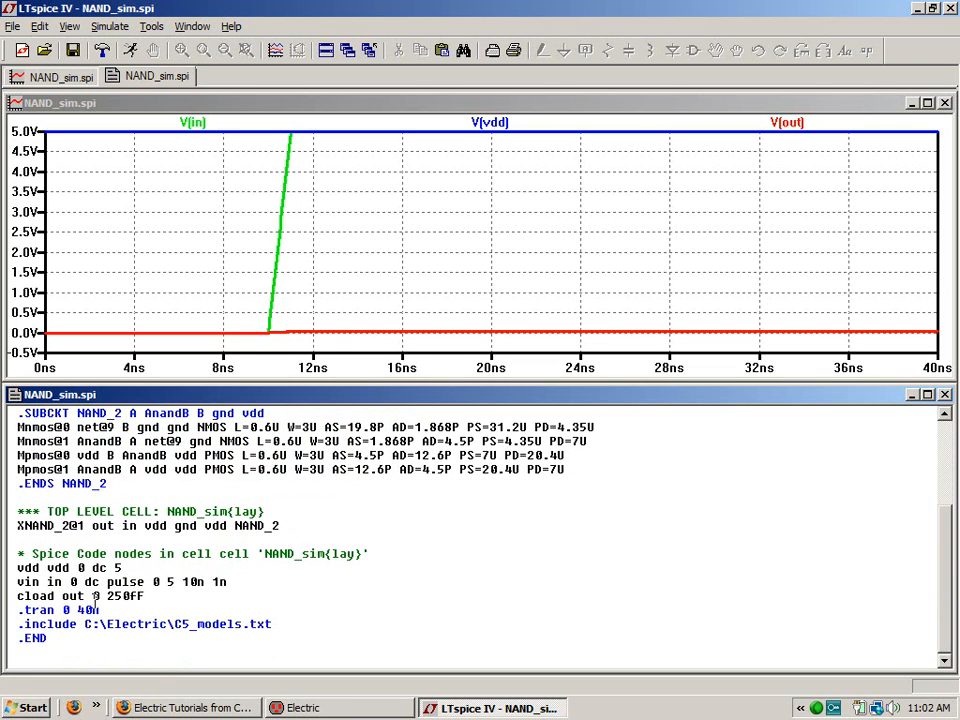
{"action": "scroll", "coordinate": [287, 438], "scroll_direction": "up", "scroll_amount": 3}
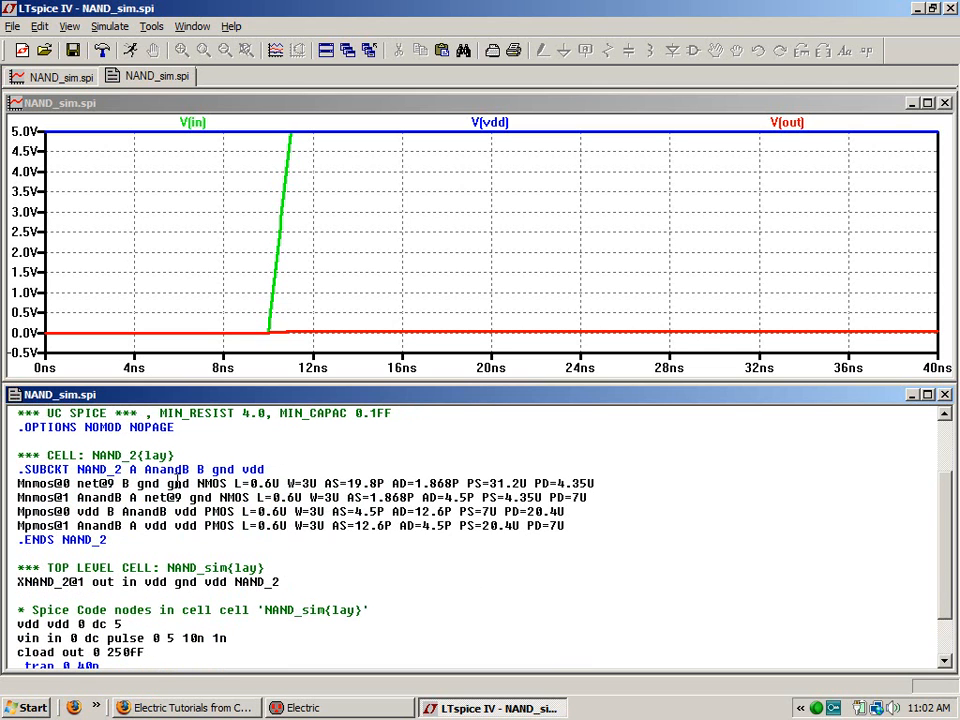
{"action": "scroll", "coordinate": [188, 470], "scroll_direction": "down", "scroll_amount": 1}
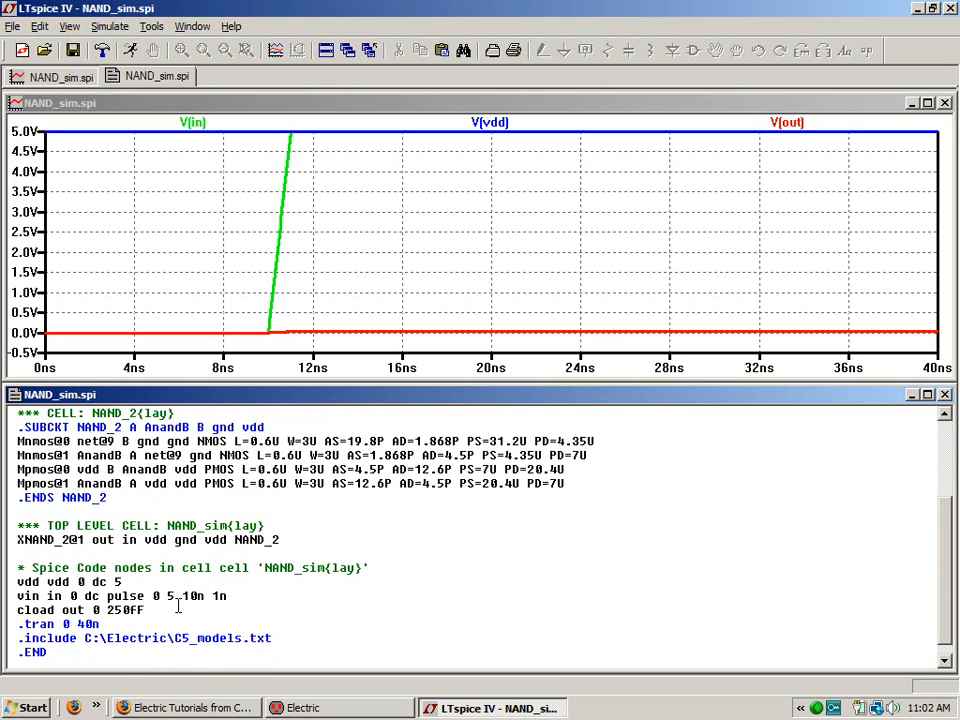
- Try adding a .global gnd line after the .include line in the netlist and rerun the simulation
{"action": "left_click", "coordinate": [301, 638]}
{"action": "key", "text": "Return"}
{"action": "type", "text": ".global gnd"}
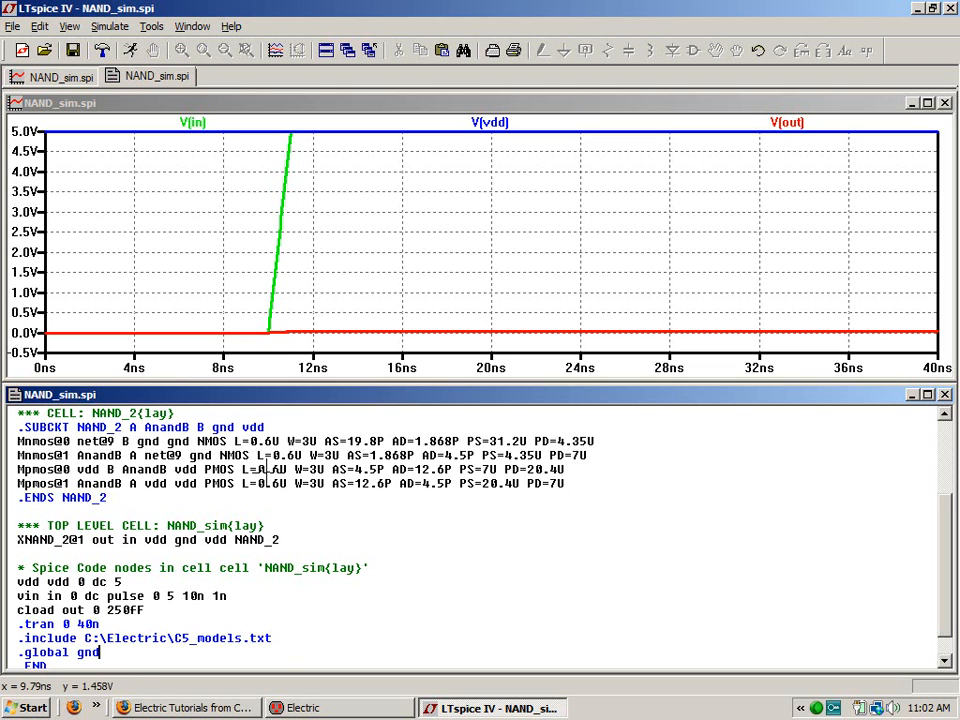
{"action": "left_click", "coordinate": [139, 52]}
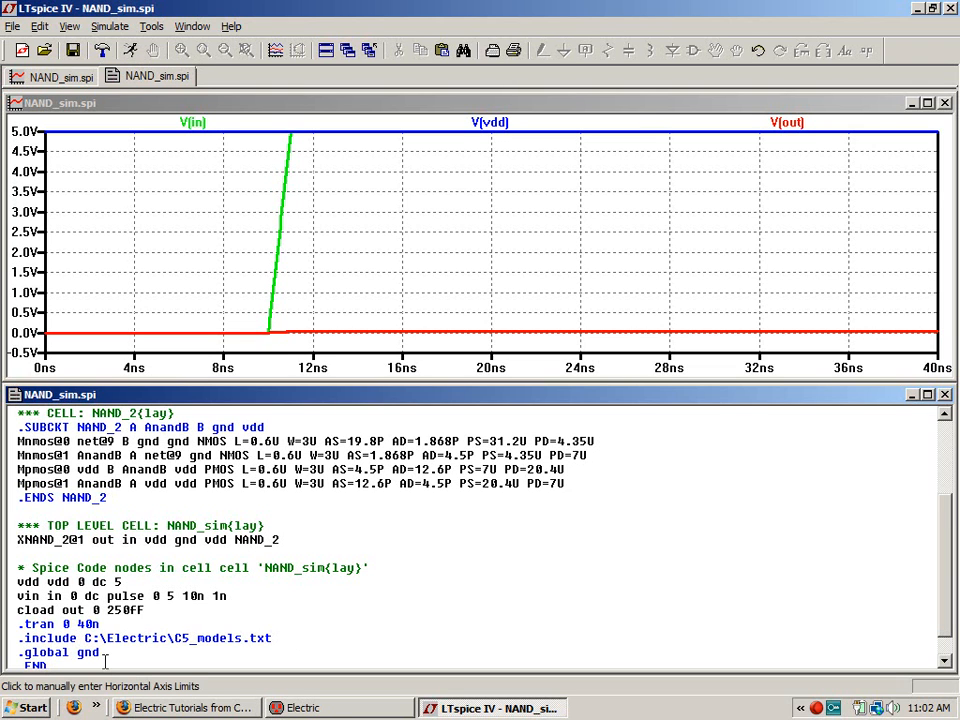
- Try the source line vgnd gnd 0 dc 0 in place of .global gnd, and remove it from the netlist again
{"action": "left_click_drag", "start_coordinate": [122, 651], "coordinate": [17, 652]}
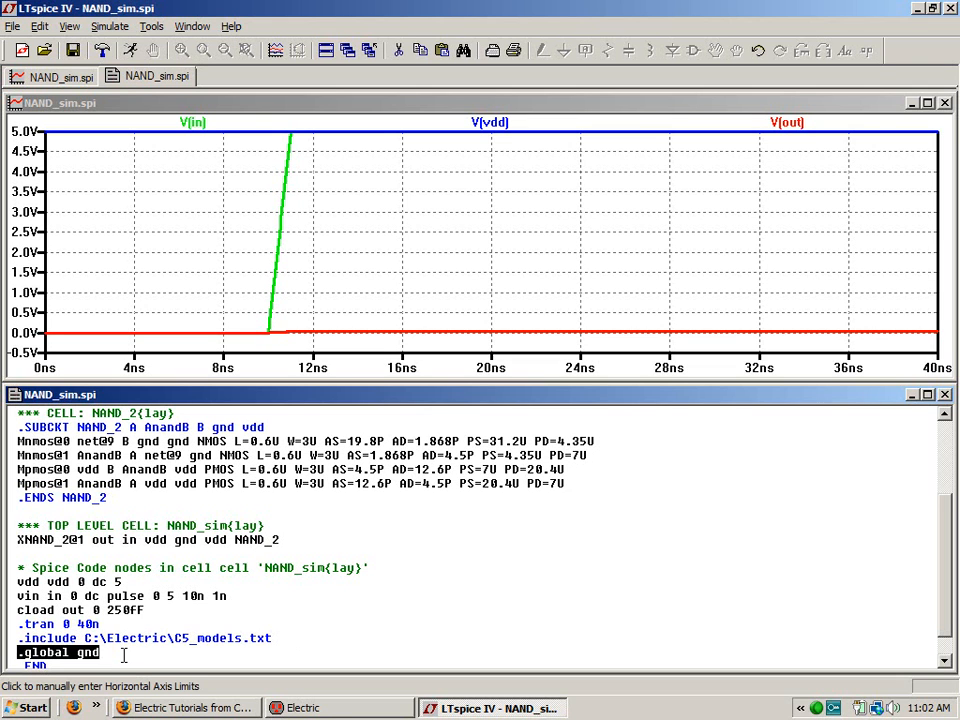
{"action": "type", "text": "vgnd g"}
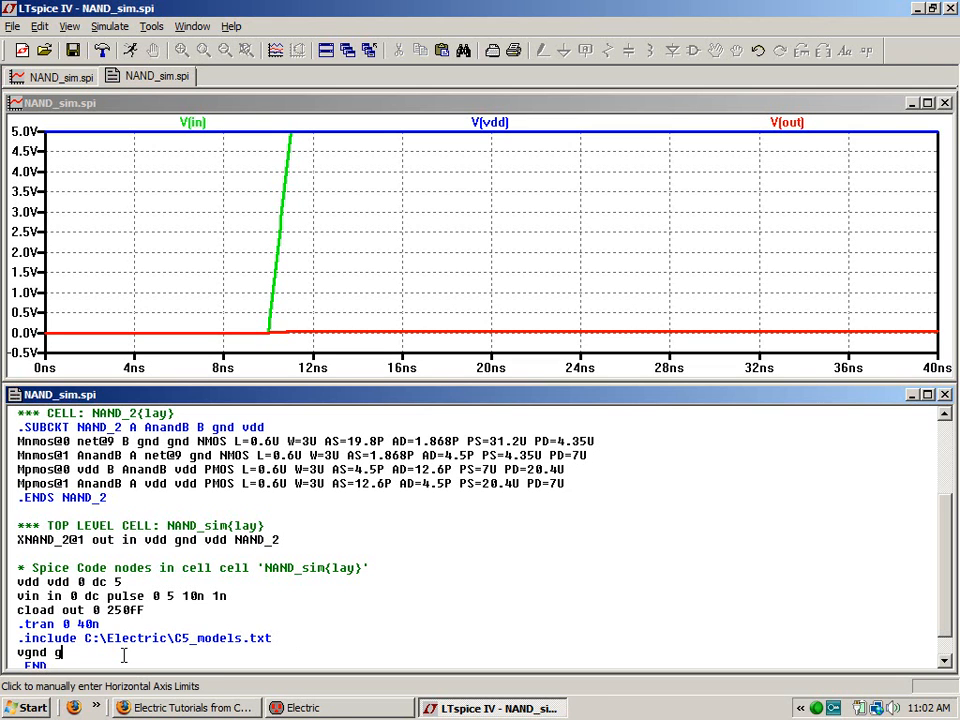
{"action": "type", "text": "nd 0 dc 0"}
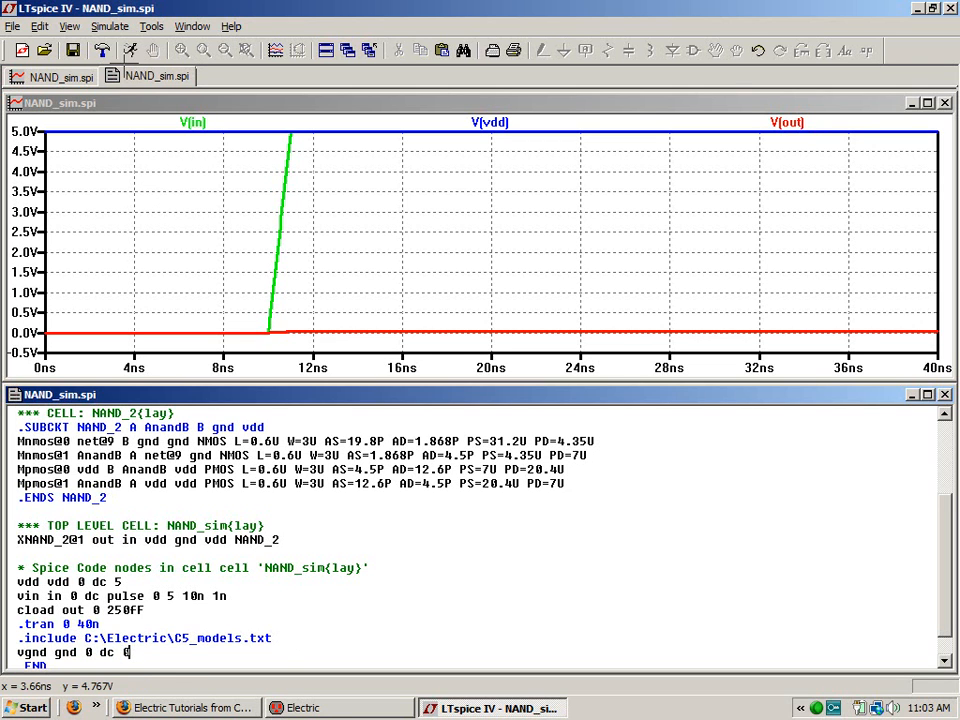
{"action": "key", "text": "shift+Home"}
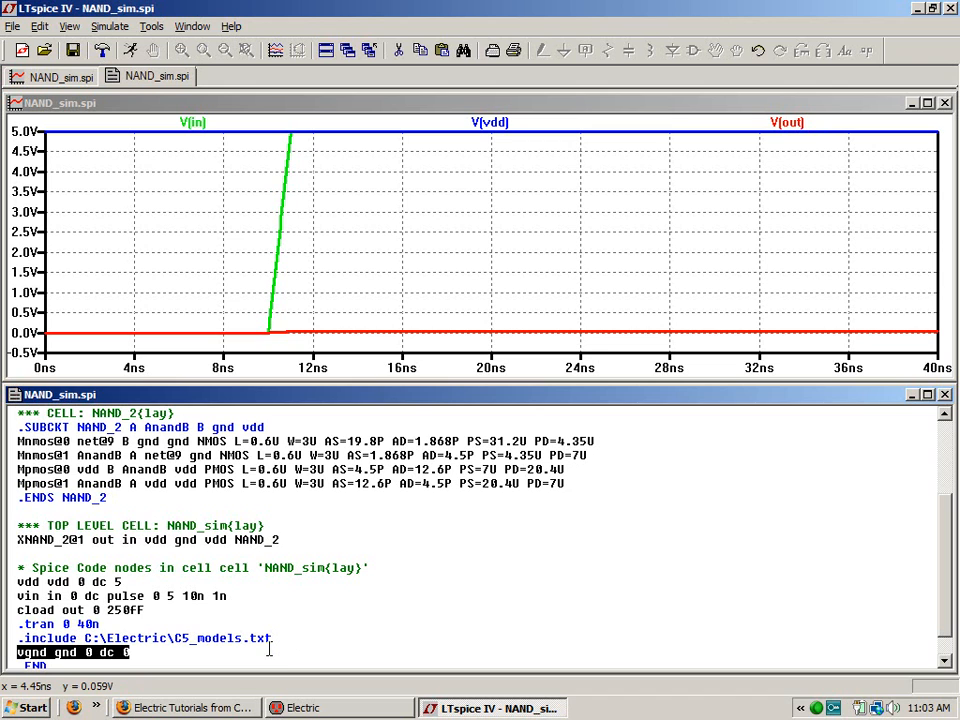
{"action": "key", "text": "Delete"}
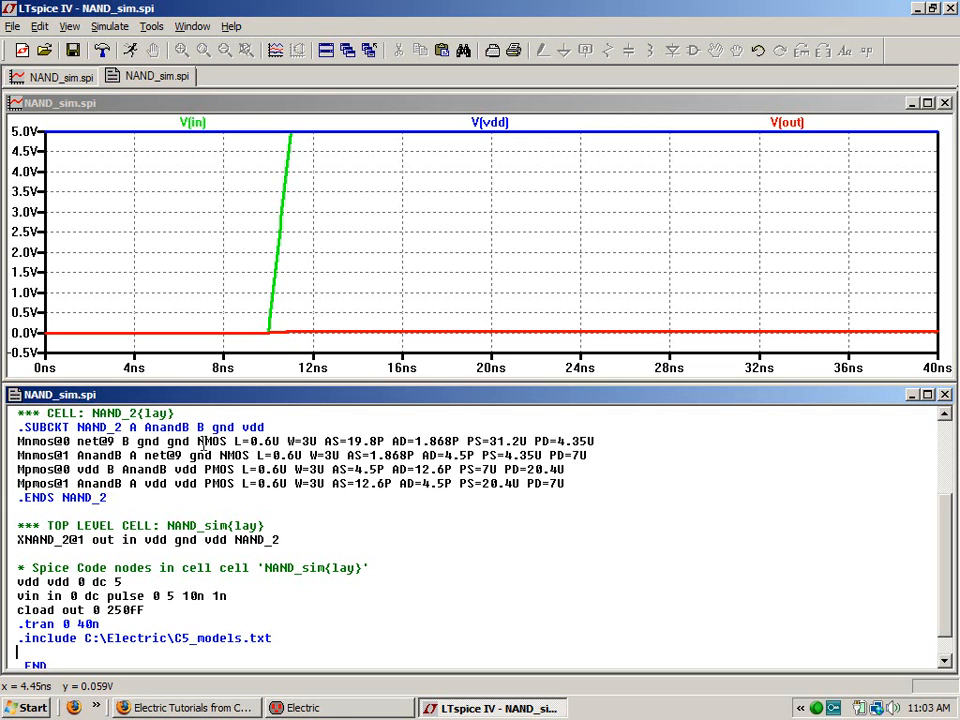
{"action": "key", "text": "BackSpace"}
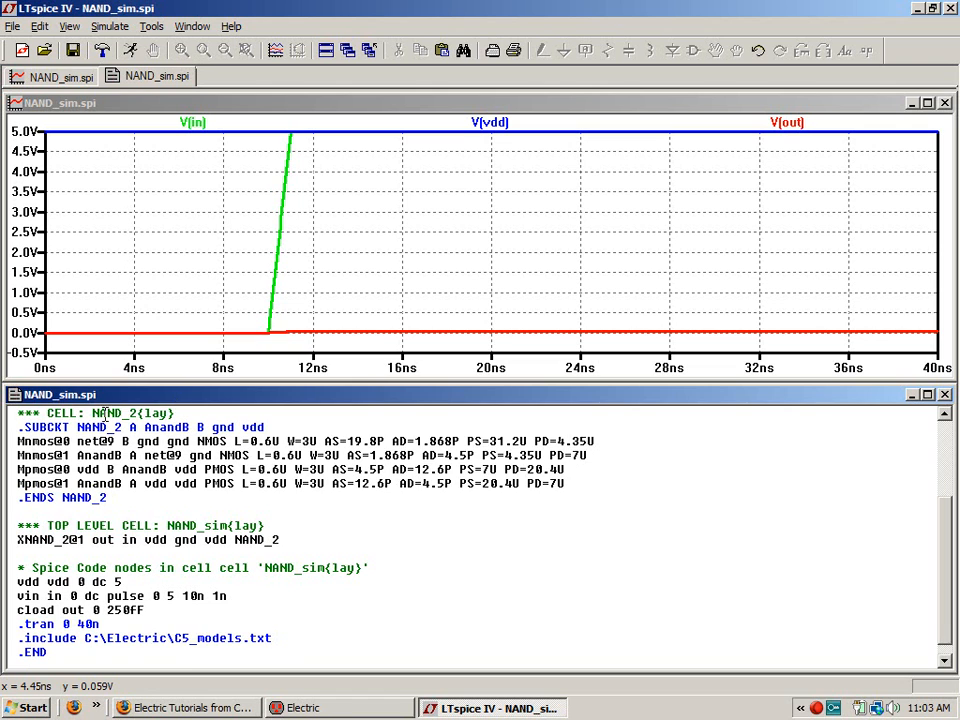
- Compare the pin order in the NAND_2 .SUBCKT line with the nodes in the top-level NAND_2 call
{"action": "scroll", "coordinate": [86, 543], "scroll_direction": "up", "scroll_amount": 1}
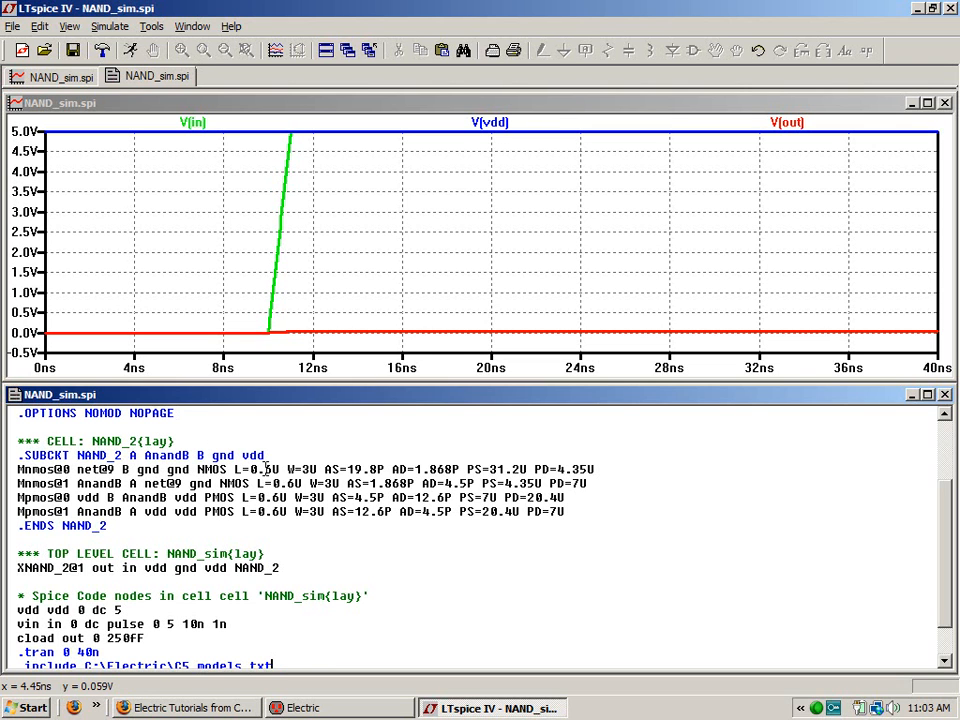
{"action": "scroll", "coordinate": [108, 612], "scroll_direction": "down", "scroll_amount": 2}
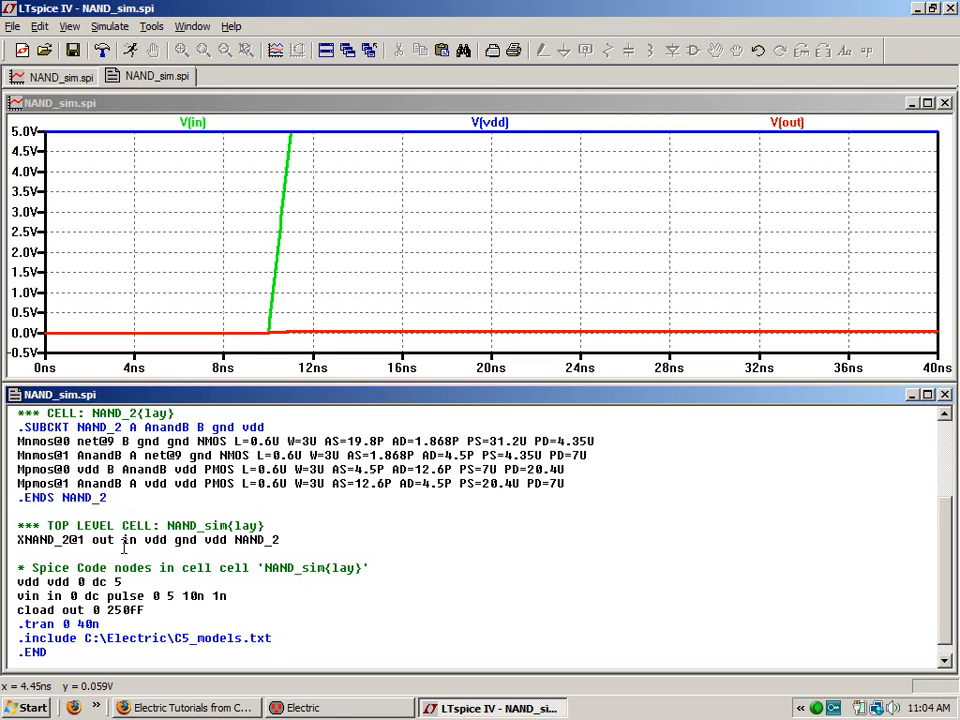
{"action": "left_click", "coordinate": [131, 427]}
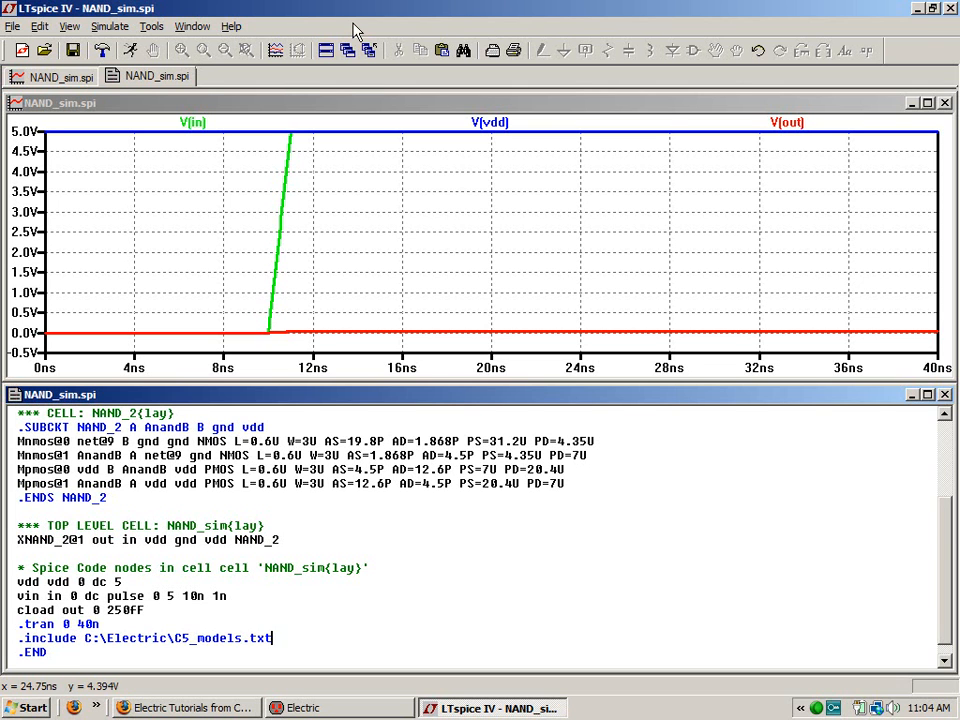
- Switch back to Electric, check the in and out wires in the NAND_sim schematic and return to its layout
{"action": "left_click", "coordinate": [918, 9]}
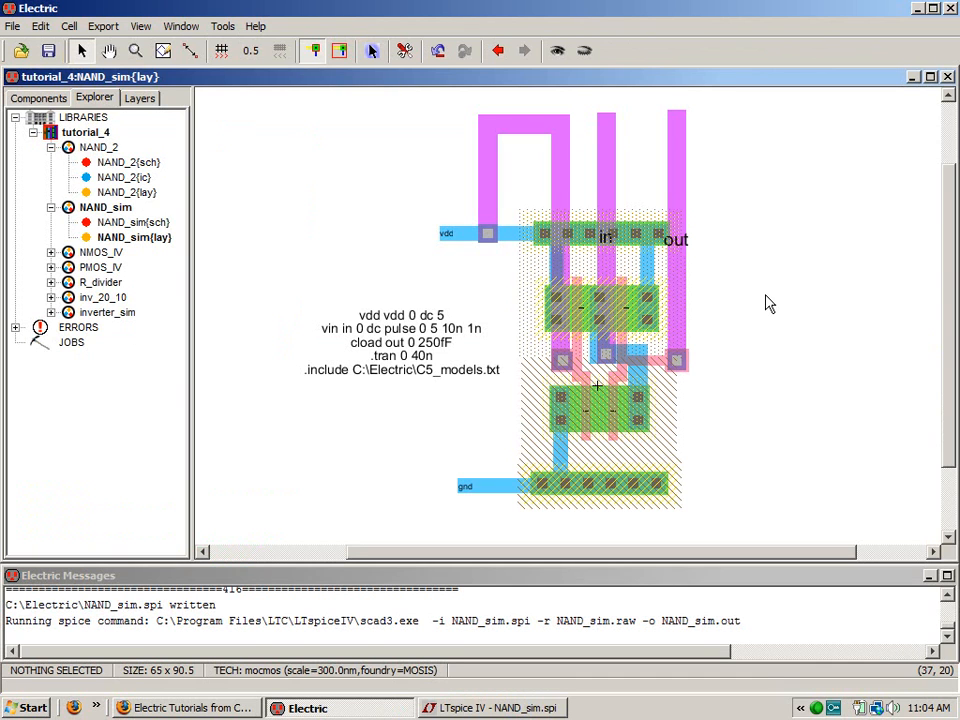
{"action": "left_click", "coordinate": [127, 222]}
{"action": "double_click", "coordinate": [127, 222]}
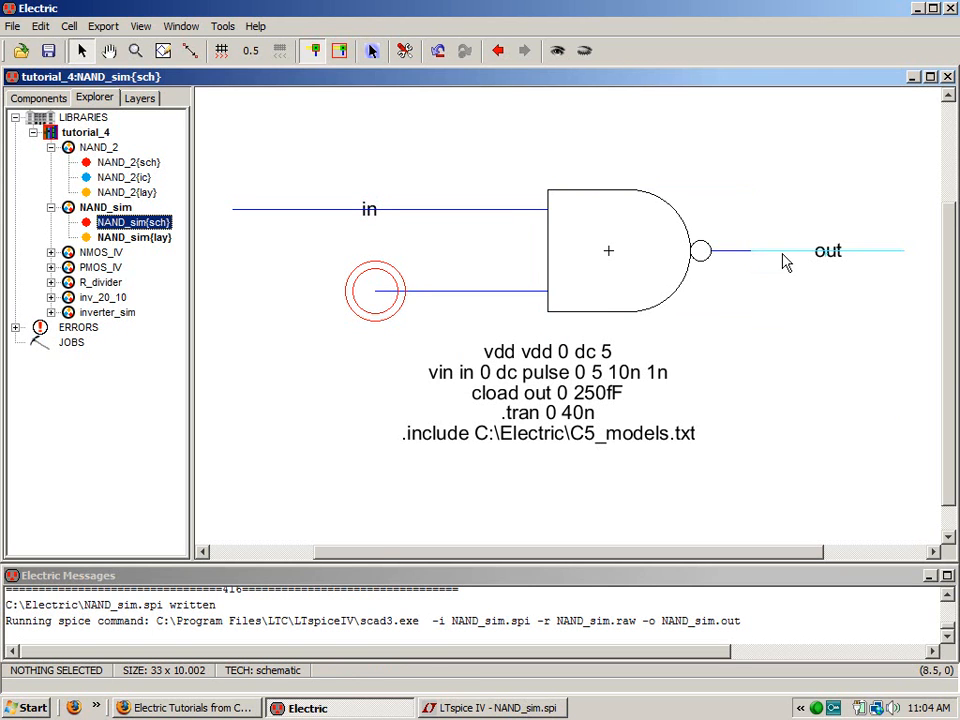
{"action": "double_click", "coordinate": [134, 237]}
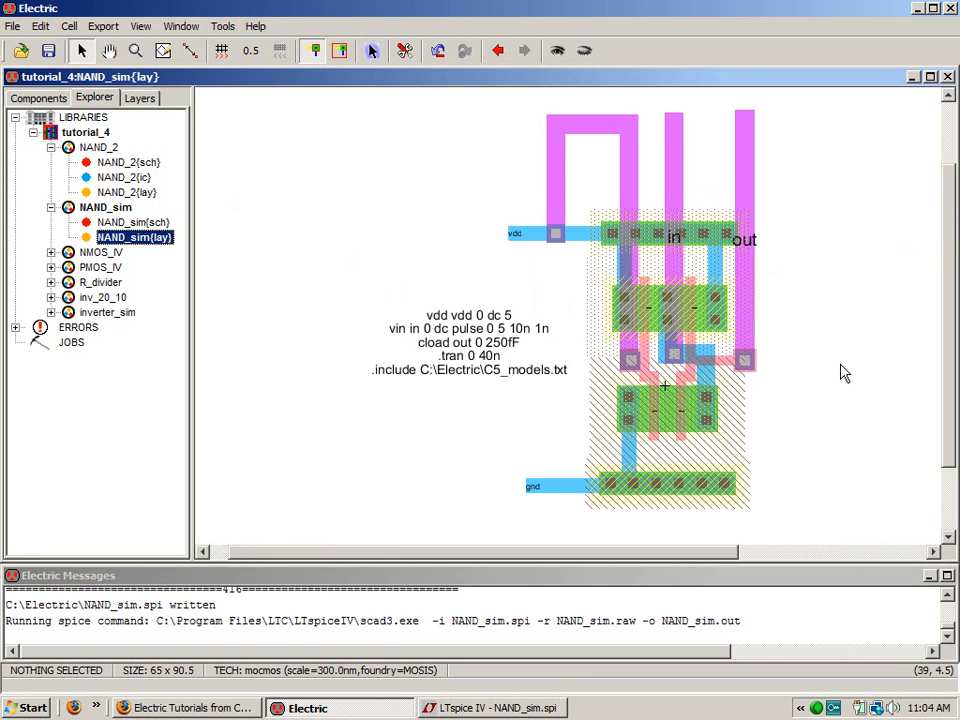
- Delete the out name from the rightmost Metal-2 arc and rename the middle Metal-2 arc from in to out
{"action": "left_click", "coordinate": [744, 241]}
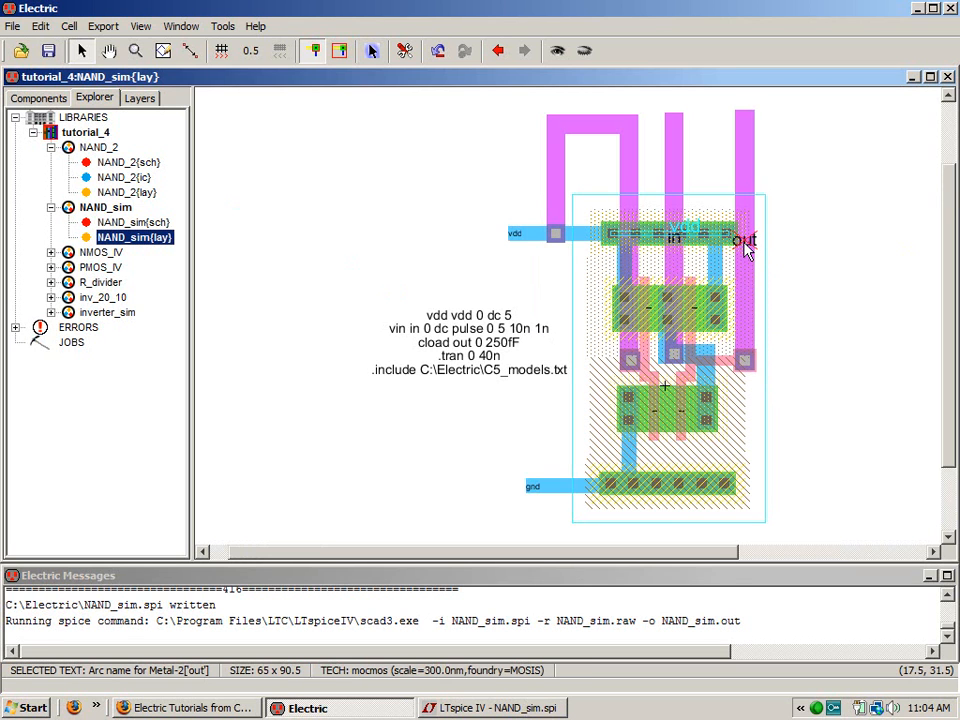
{"action": "key", "text": "Delete"}
{"action": "left_click", "coordinate": [671, 242]}
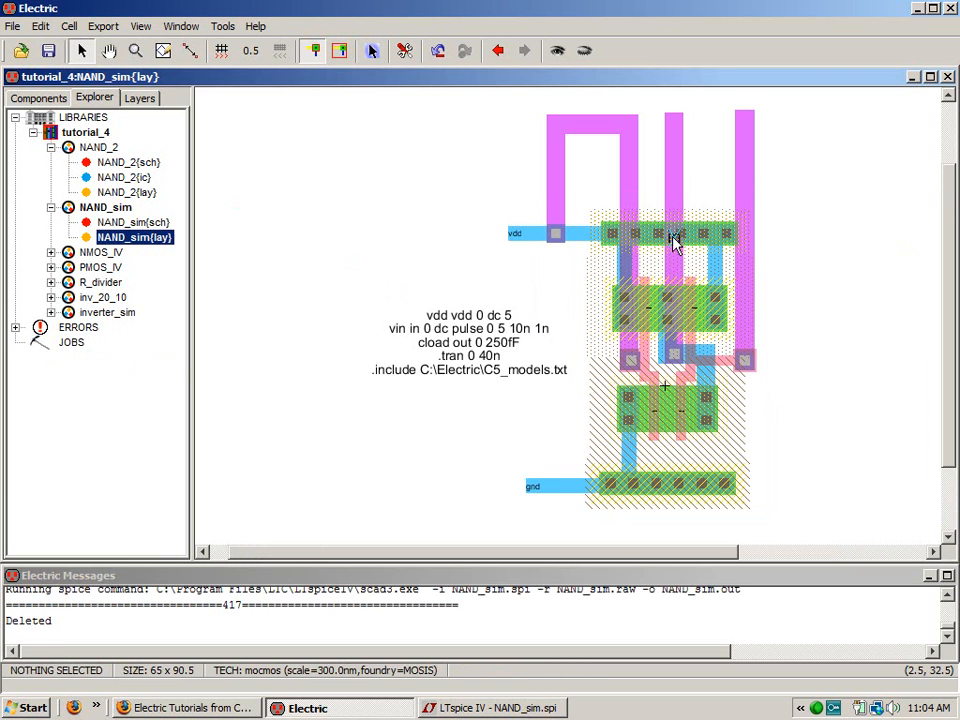
{"action": "left_click", "coordinate": [673, 245]}
{"action": "double_click", "coordinate": [674, 250]}
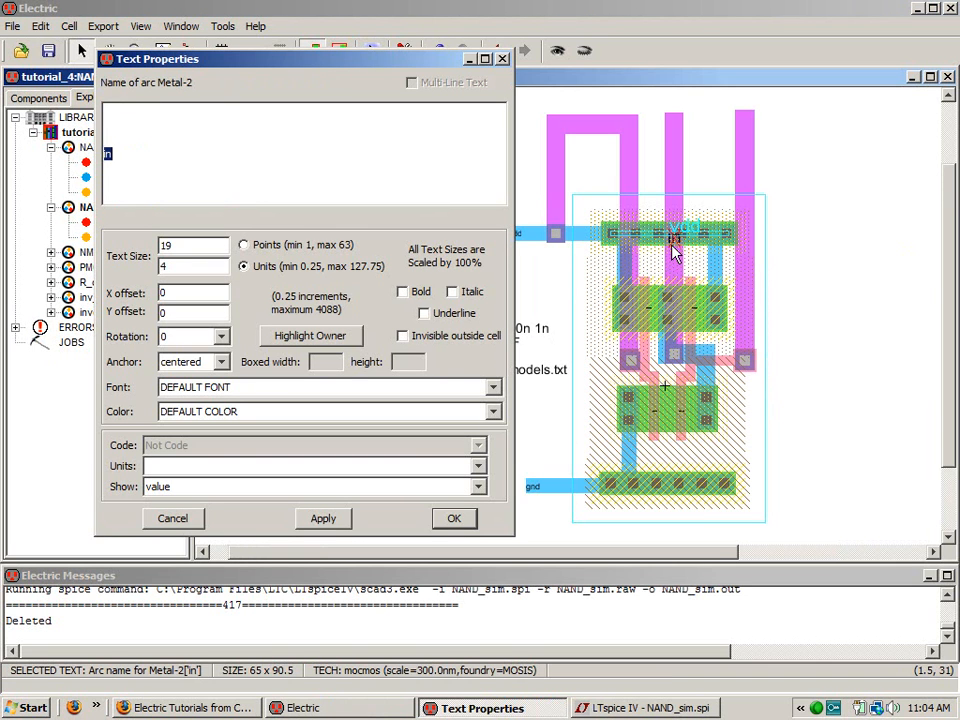
{"action": "type", "text": "out"}
{"action": "key", "text": "Return"}
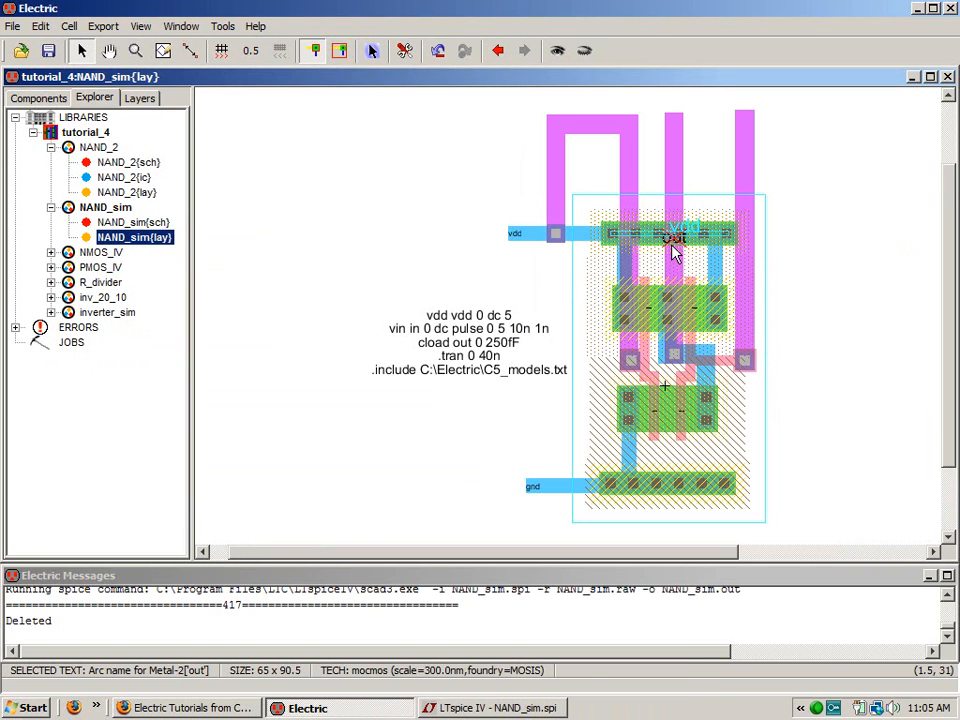
- Name the rightmost Metal-2 arc in the NAND_sim layout in
{"action": "double_click", "coordinate": [746, 167]}
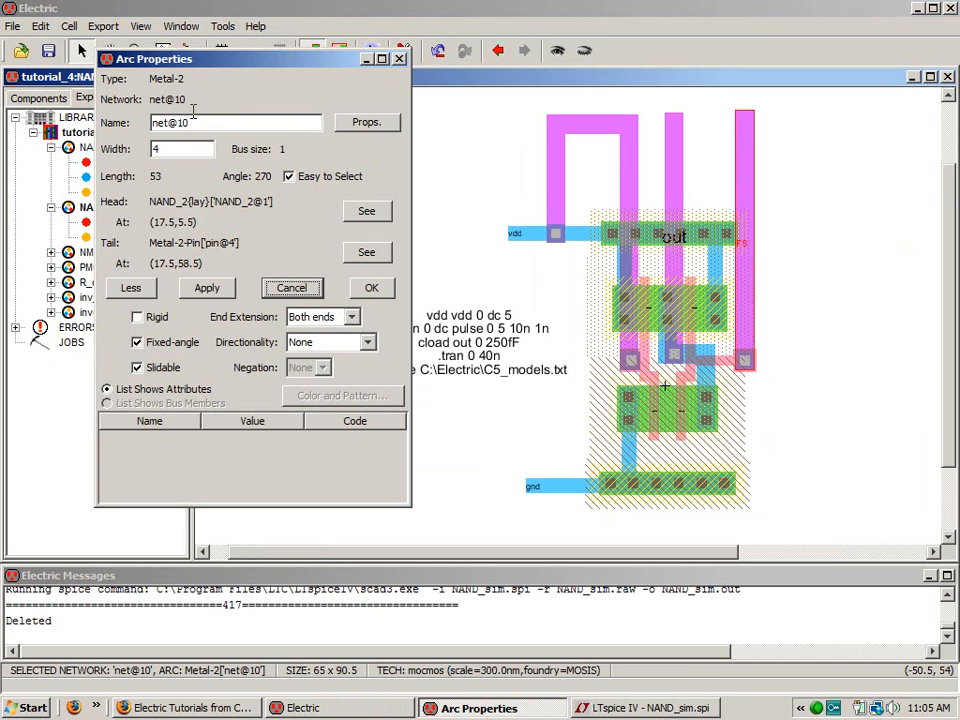
{"action": "left_click_drag", "start_coordinate": [195, 123], "coordinate": [128, 123]}
{"action": "type", "text": "in"}
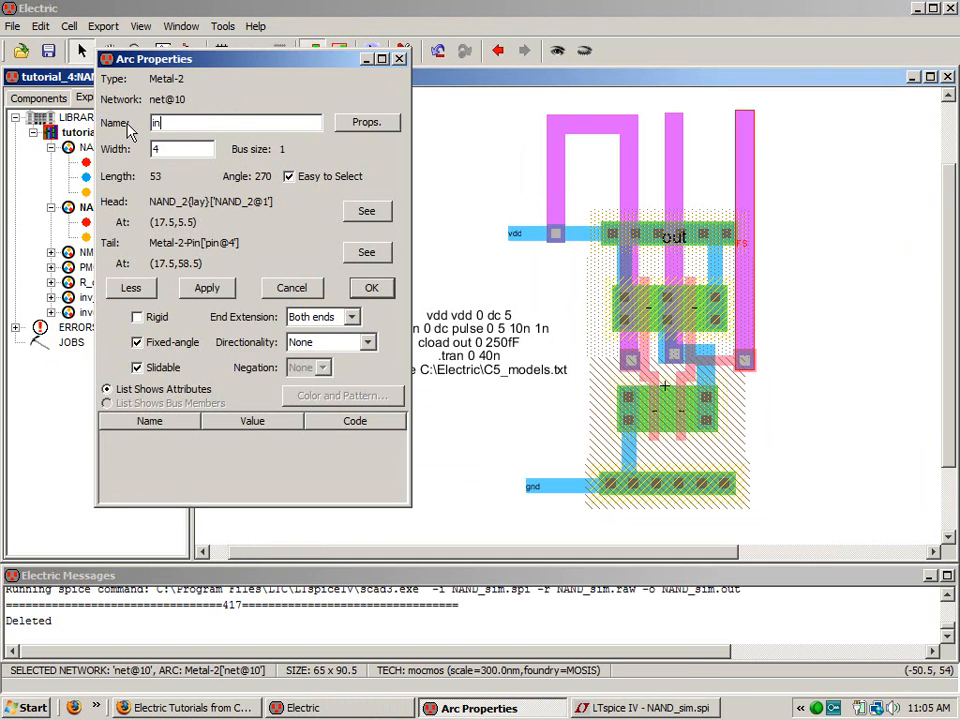
{"action": "left_click", "coordinate": [372, 289]}
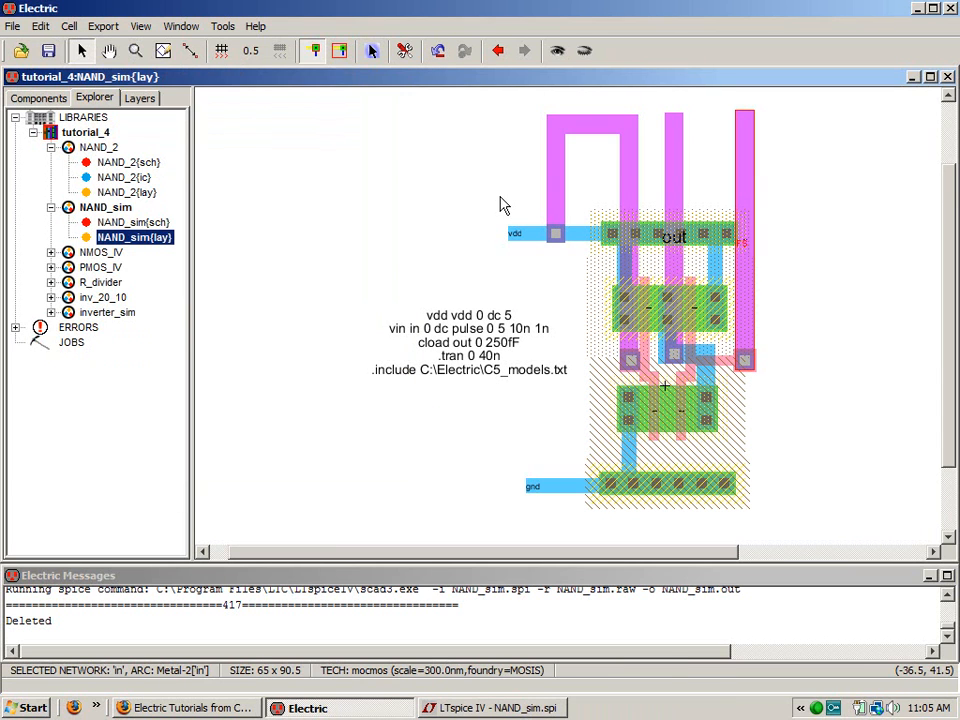
{"action": "left_click", "coordinate": [223, 244]}
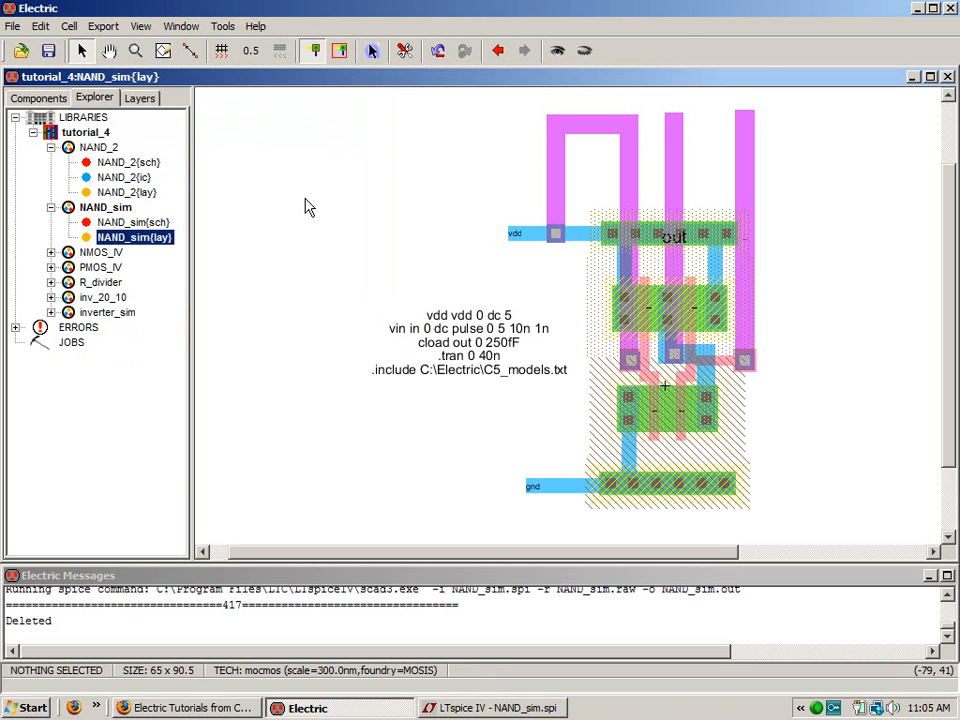
- Write the Spice deck for the corrected NAND_sim layout and plot V(out) and V(in) in LTspice
{"action": "left_click", "coordinate": [222, 26]}
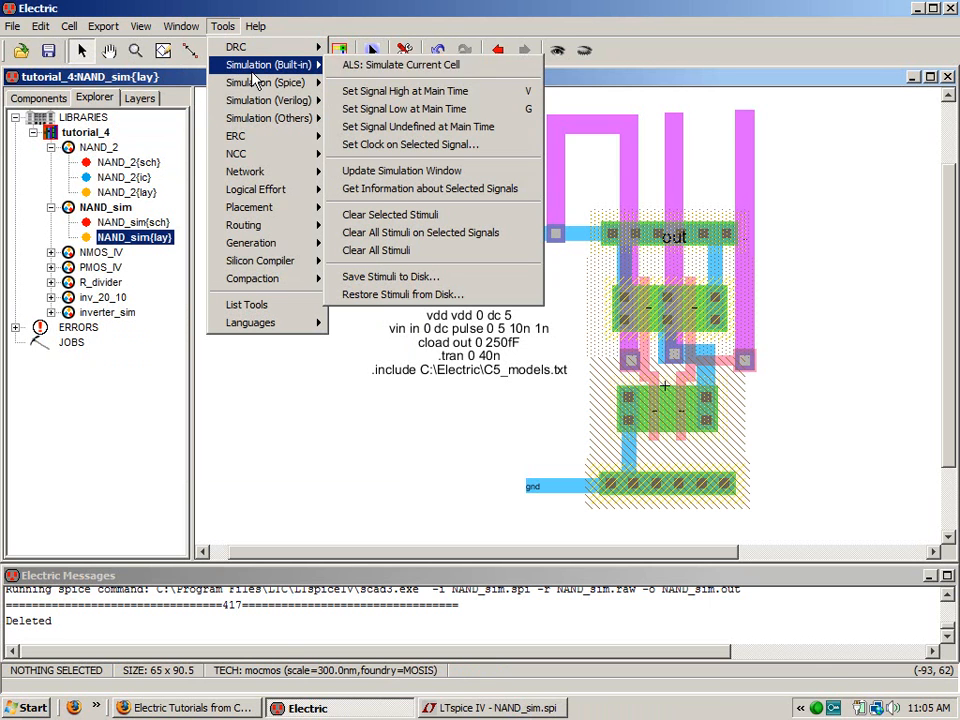
{"action": "mouse_move", "coordinate": [282, 88]}
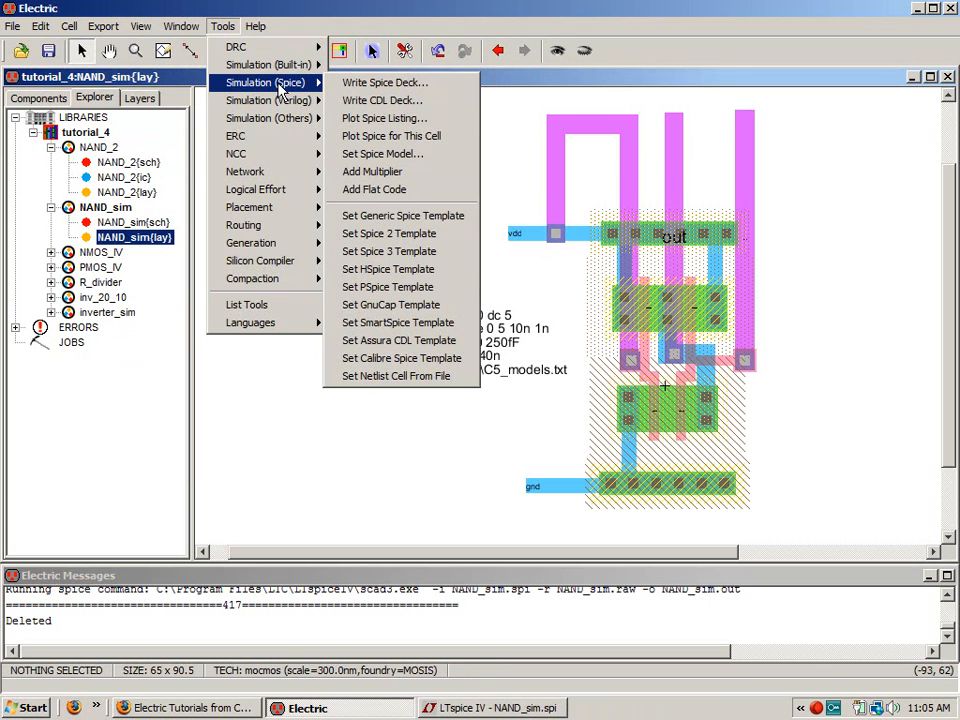
{"action": "left_click", "coordinate": [401, 86]}
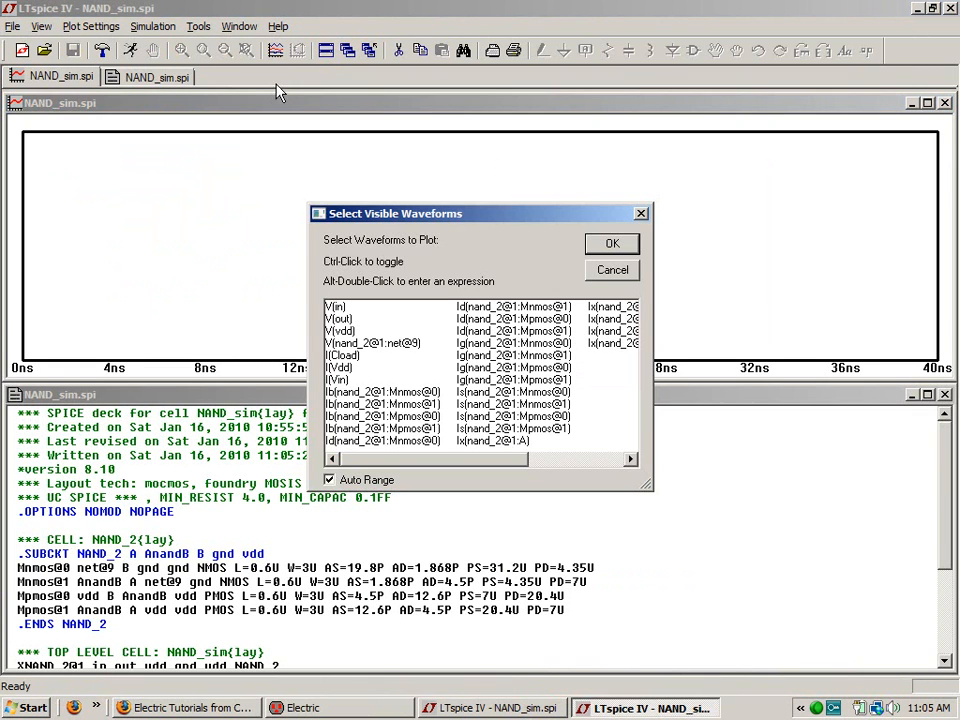
{"action": "left_click", "coordinate": [340, 318]}
{"action": "left_click", "coordinate": [335, 306], "text": "ctrl"}
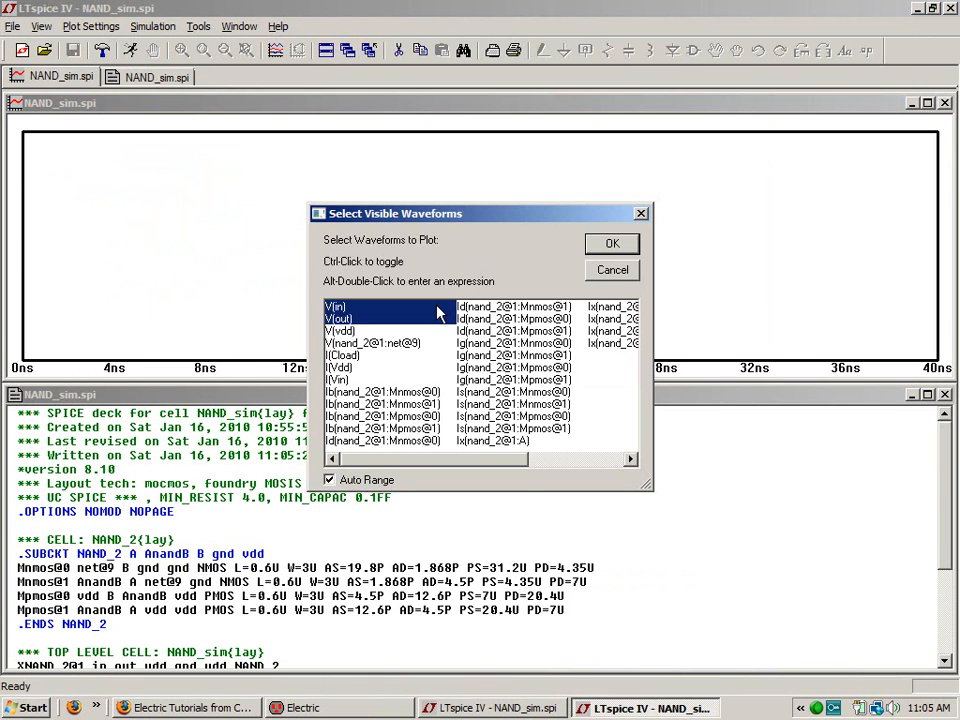
{"action": "left_click", "coordinate": [612, 243]}
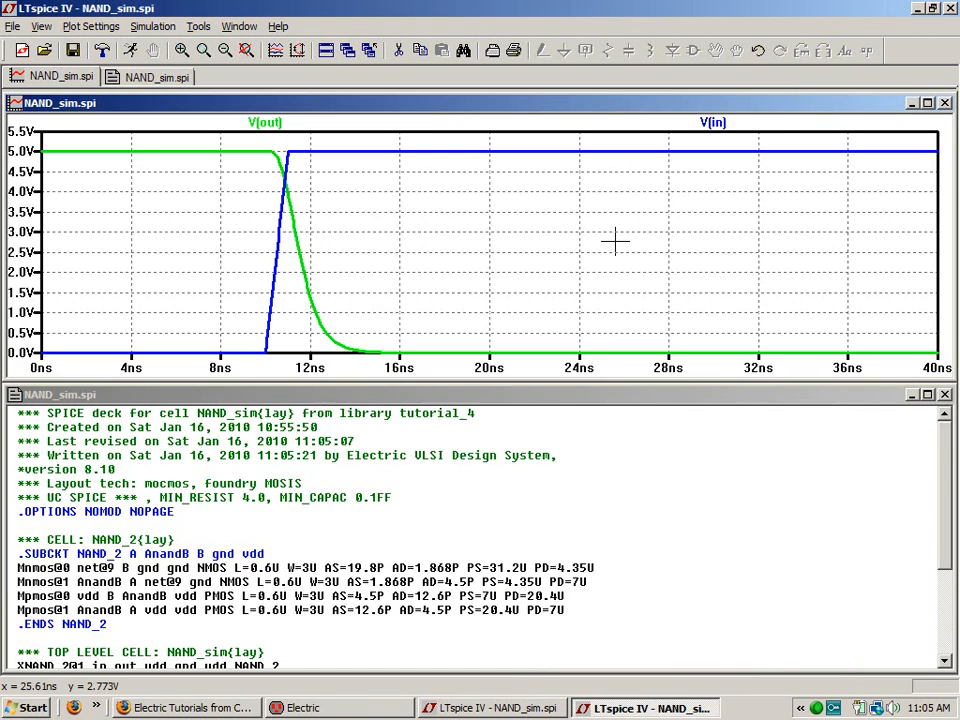
- Close LTspice, plot the in and out signals in Electric's raw LTSpice output, and close that waveform window
{"action": "left_click", "coordinate": [945, 8]}
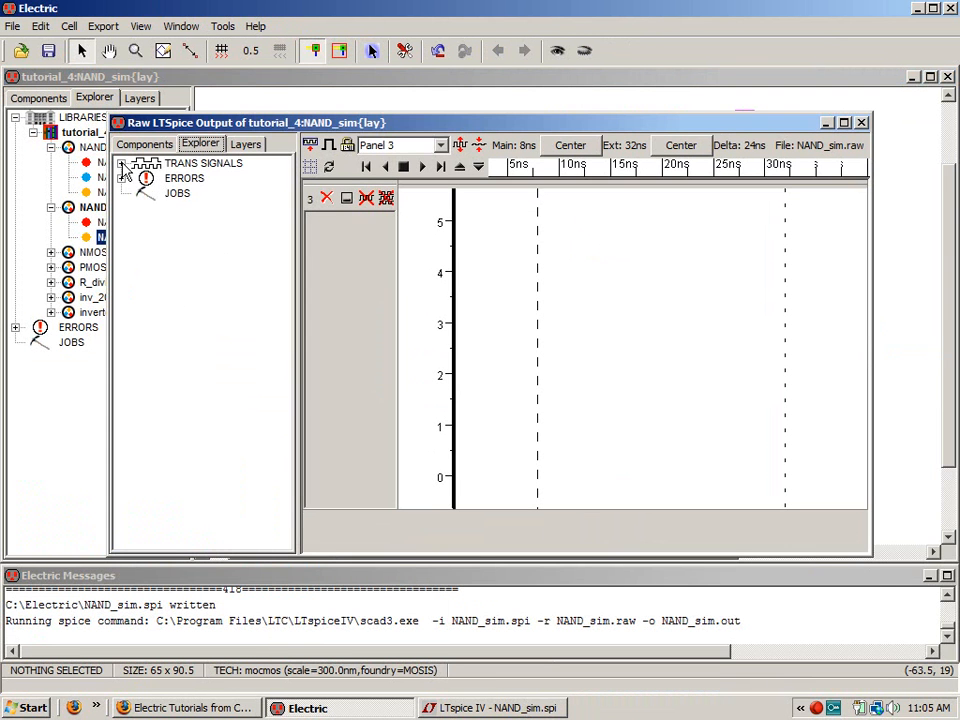
{"action": "left_click", "coordinate": [121, 163]}
{"action": "double_click", "coordinate": [172, 298]}
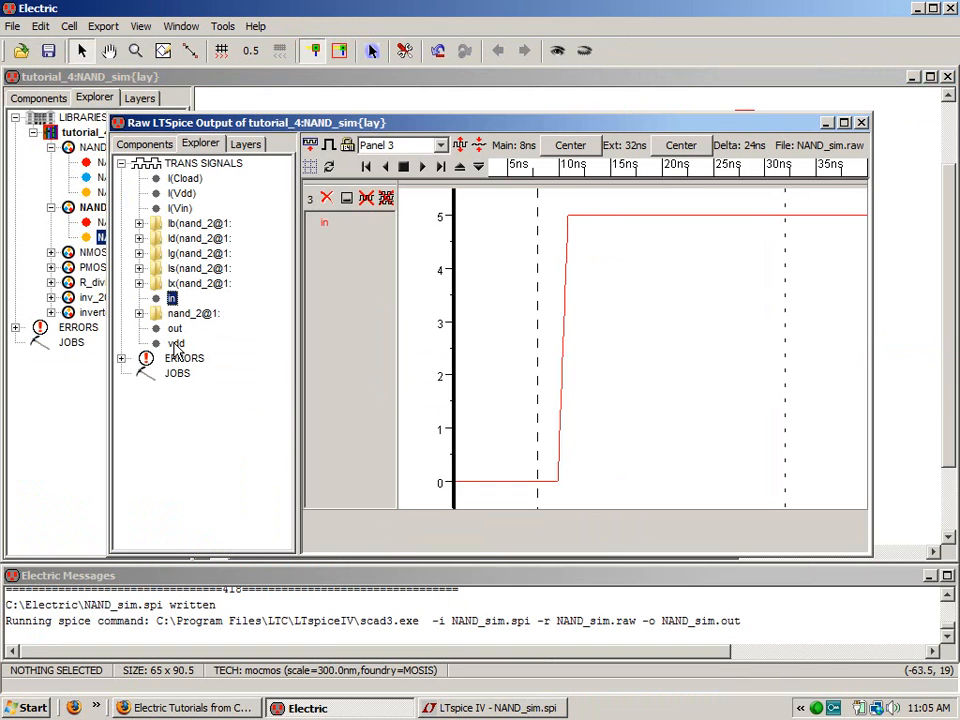
{"action": "double_click", "coordinate": [175, 328]}
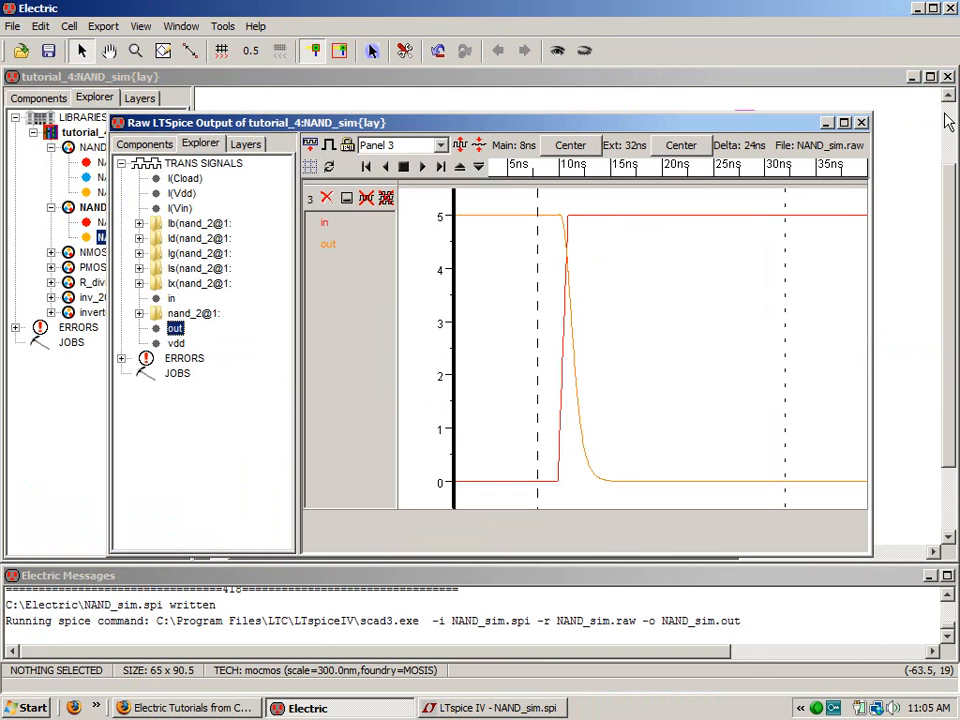
{"action": "left_click", "coordinate": [861, 122]}
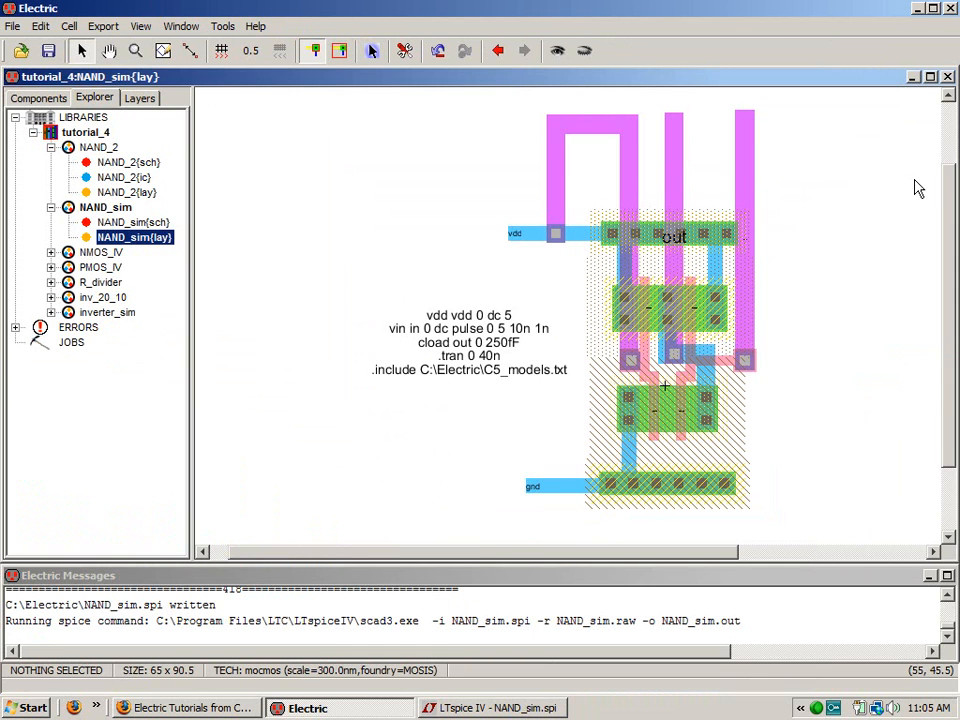
- Set the text size of the Metal-2 arc name in to 4 units and save the tutorial_4 library
{"action": "left_click", "coordinate": [752, 247]}
{"action": "left_click", "coordinate": [753, 248]}
{"action": "left_click", "coordinate": [755, 248]}
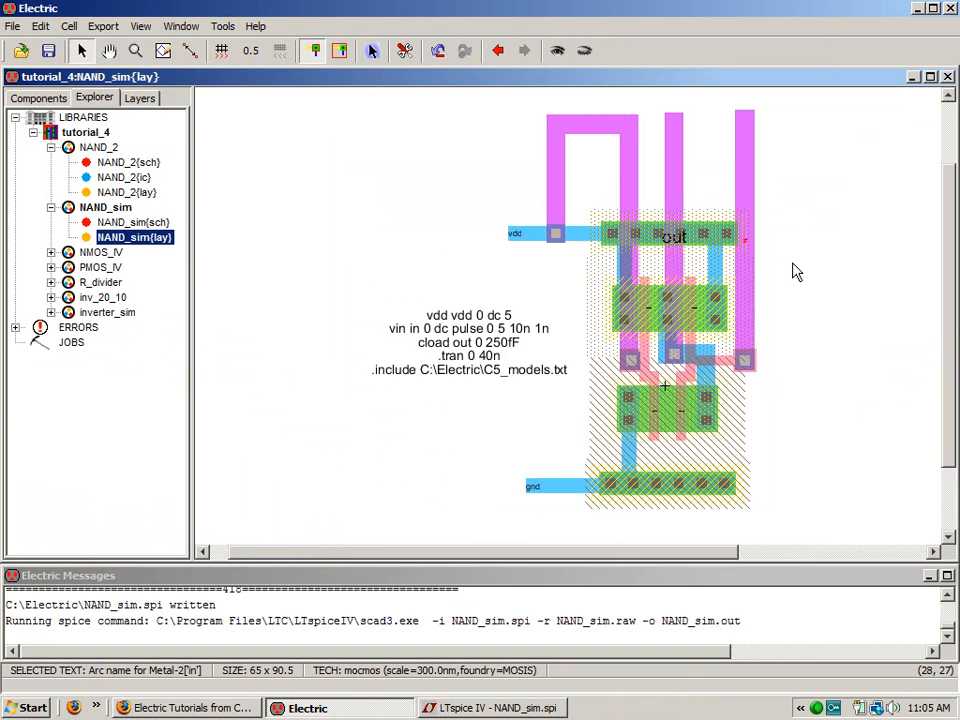
{"action": "key", "text": "ctrl+i"}
{"action": "double_click", "coordinate": [166, 262]}
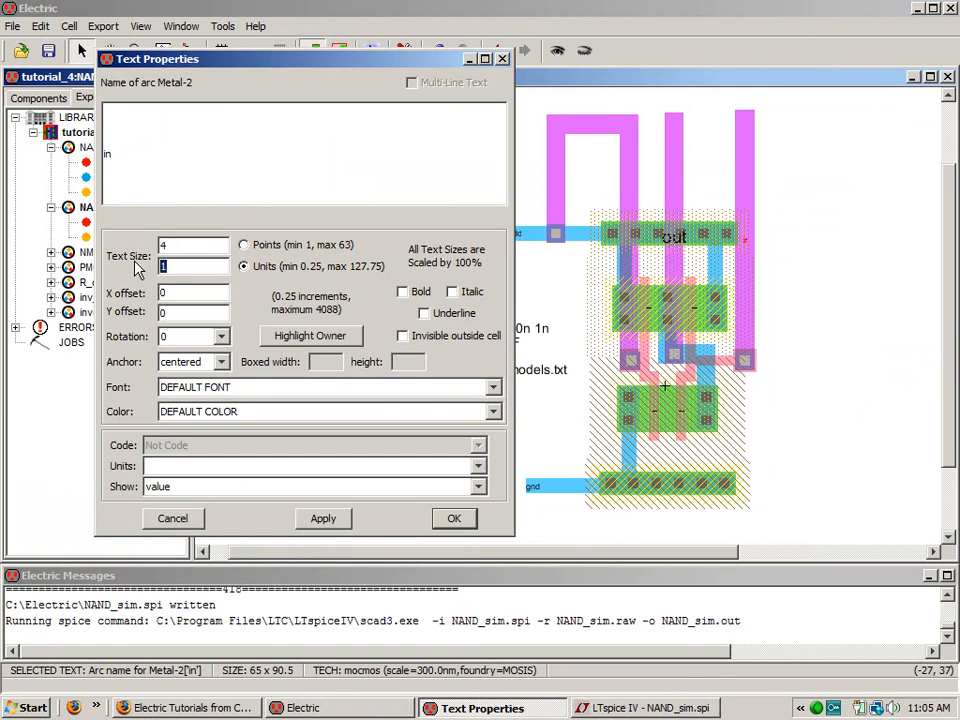
{"action": "type", "text": "4"}
{"action": "left_click", "coordinate": [330, 518]}
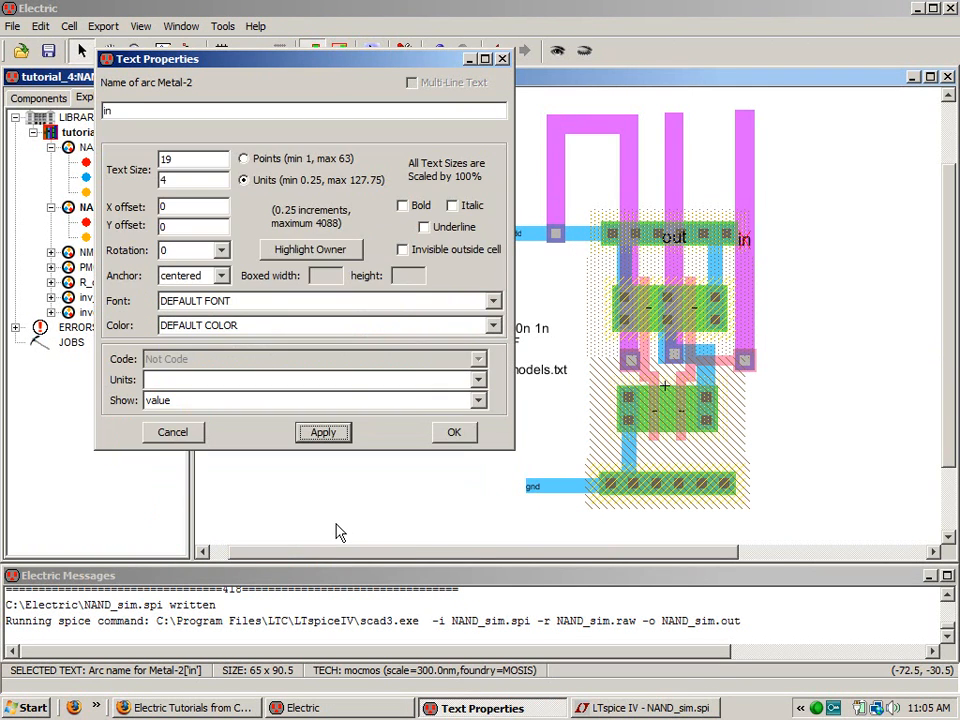
{"action": "left_click", "coordinate": [454, 432]}
{"action": "left_click", "coordinate": [388, 454]}
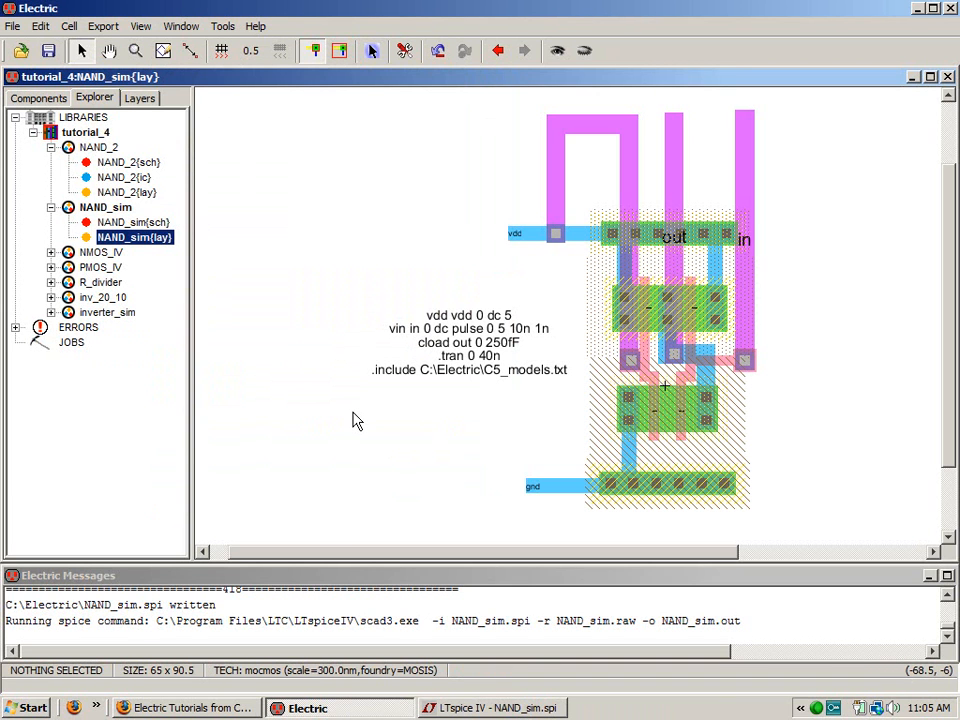
{"action": "left_click", "coordinate": [48, 50]}
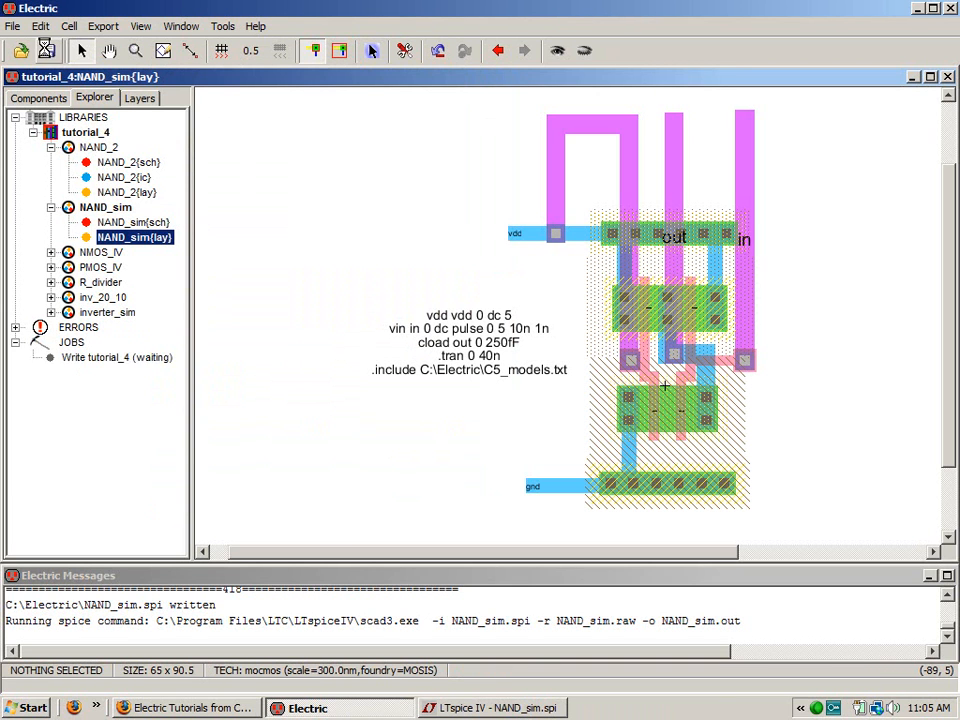